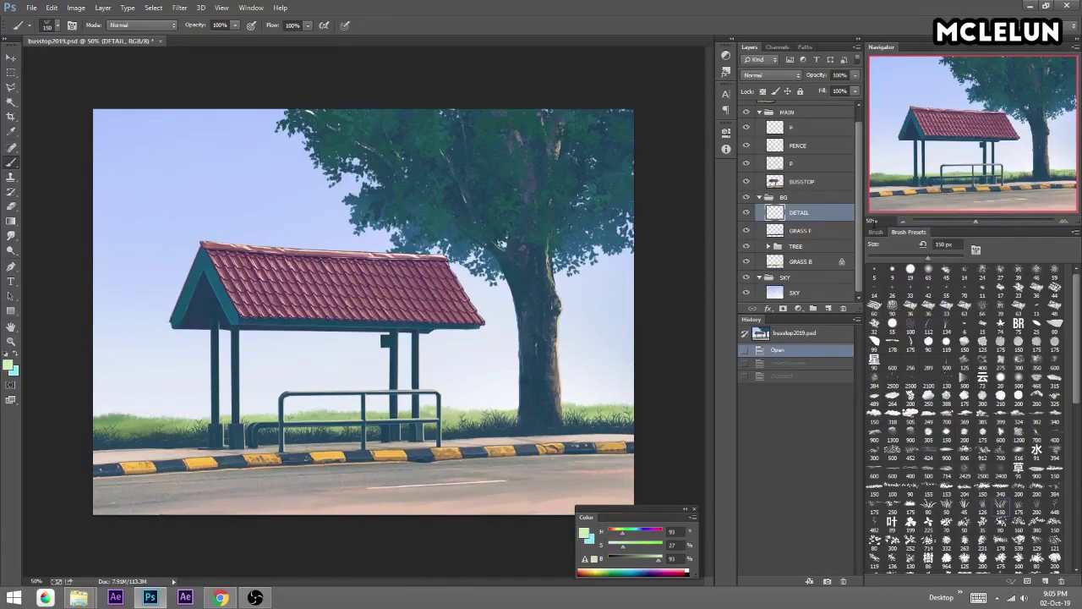
Zoom in slightly, toggle the background group and GRASS B visibility, and select GRASS B.
drag(978, 220, 979, 222)
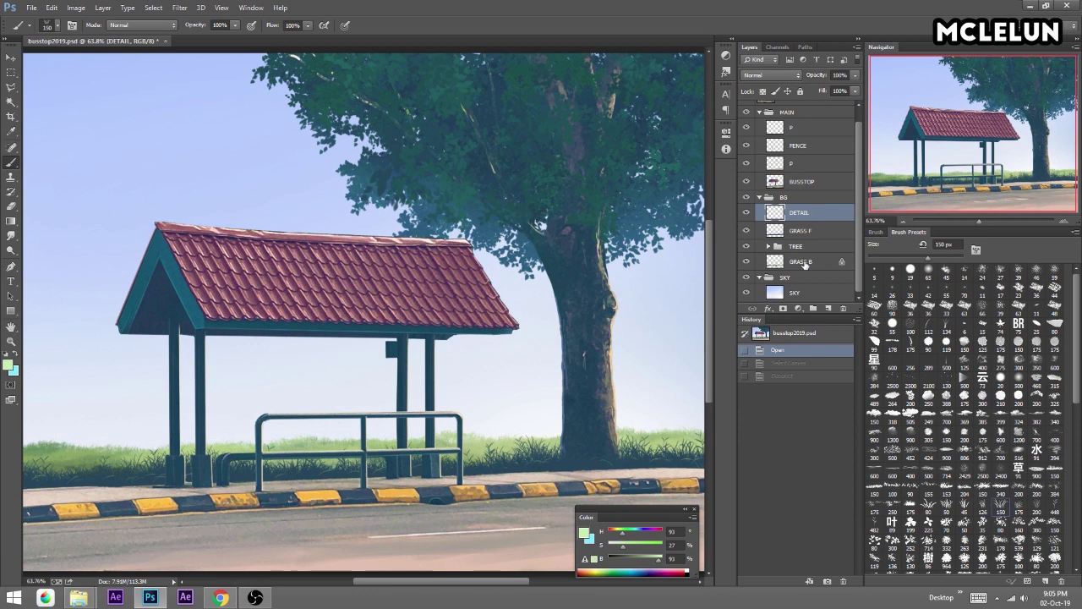
click(746, 197)
click(810, 264)
click(745, 262)
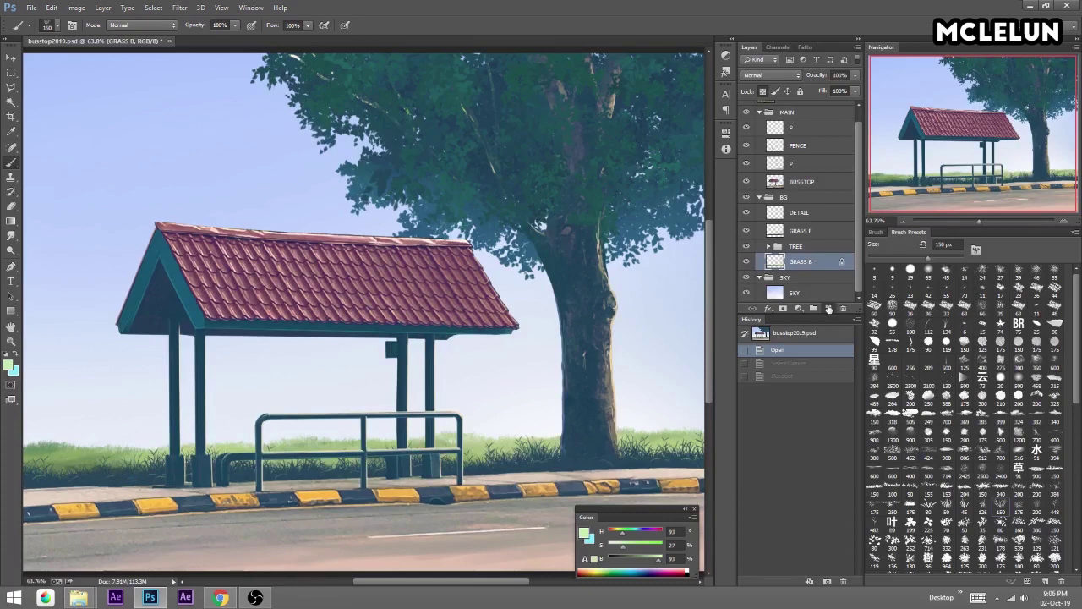
Add a new layer beneath GRASS B named GRASS FAR.
click(828, 308)
drag(803, 262, 805, 280)
double_click(799, 280)
text(GRASS FAR)
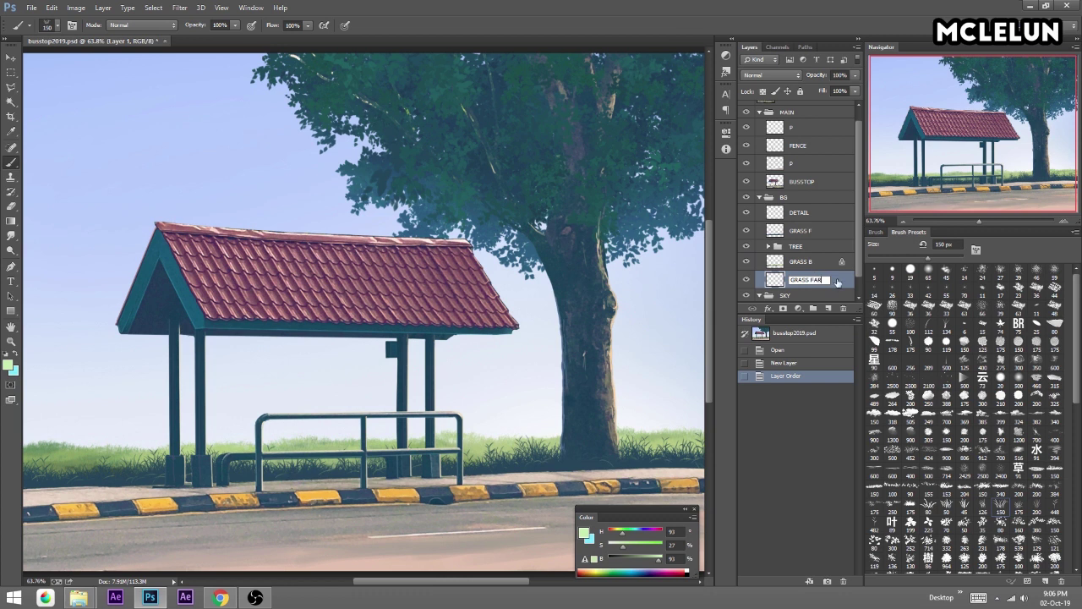
key(Return)
Paint a faint light-green stroke left of the shelter, then zoom out to the whole painting.
drag(139, 449, 306, 347)
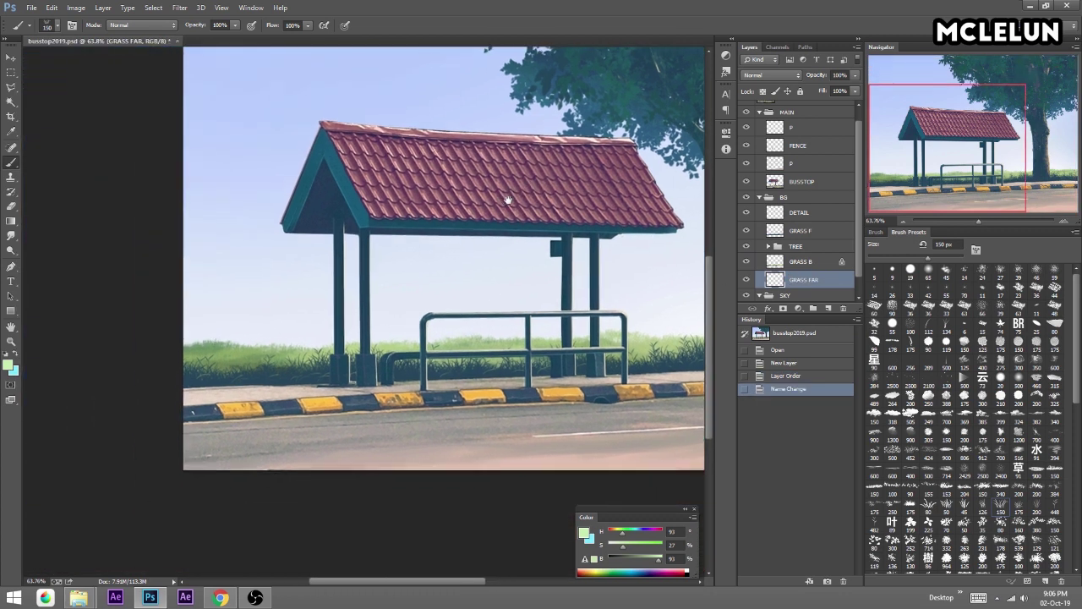
key([)
key([)
key([)
mouse_move(204, 333)
mouse_down()
mouse_move(529, 332)
mouse_move(369, 280)
mouse_up()
key(])
key(])
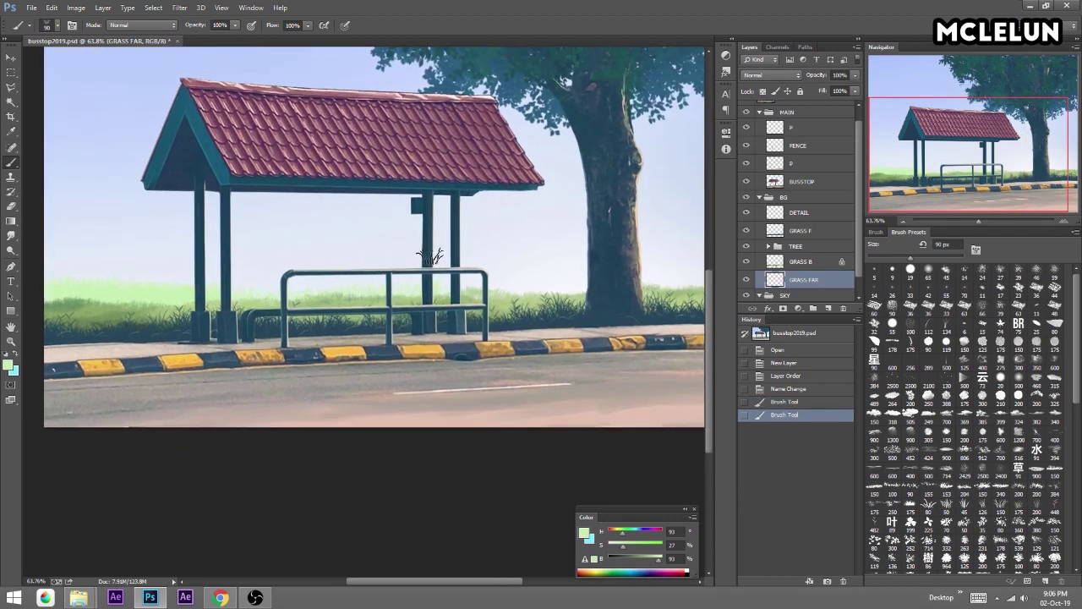
drag(978, 221, 975, 220)
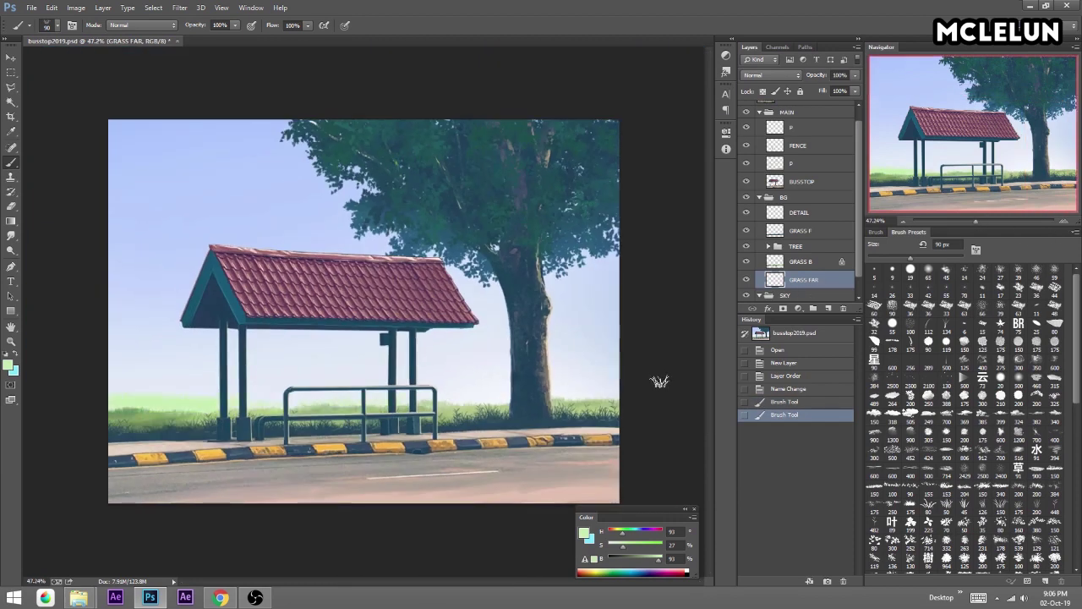
key(m)
mouse_move(633, 510)
mouse_down()
mouse_move(505, 426)
mouse_move(622, 522)
mouse_up()
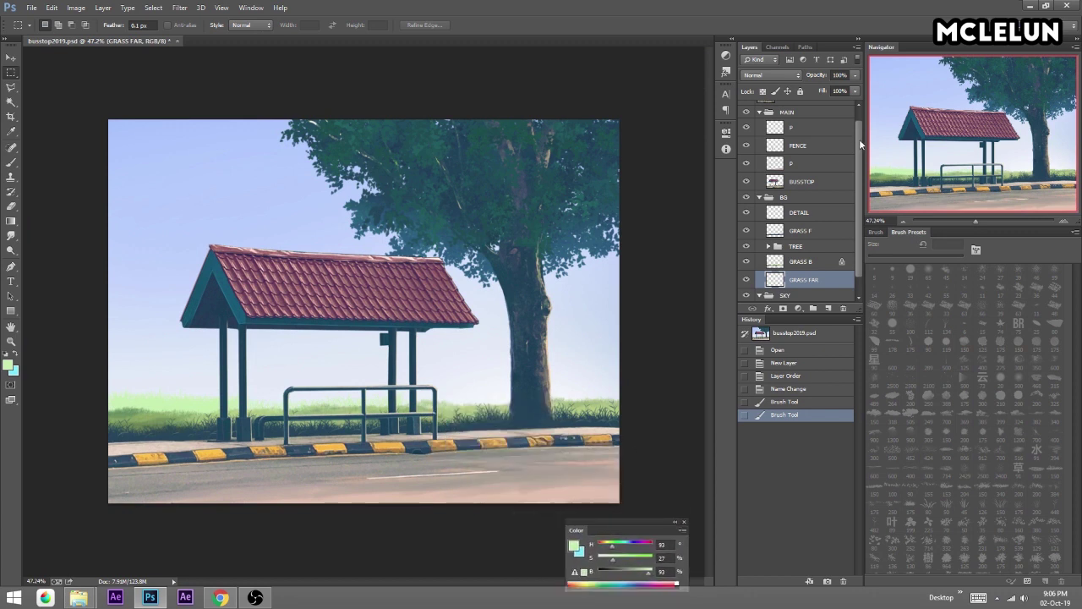
Fill the lower canvas from the horizon down with light green and brush grass along its edge.
scroll(861, 145, up, 1)
click(746, 109)
click(747, 109)
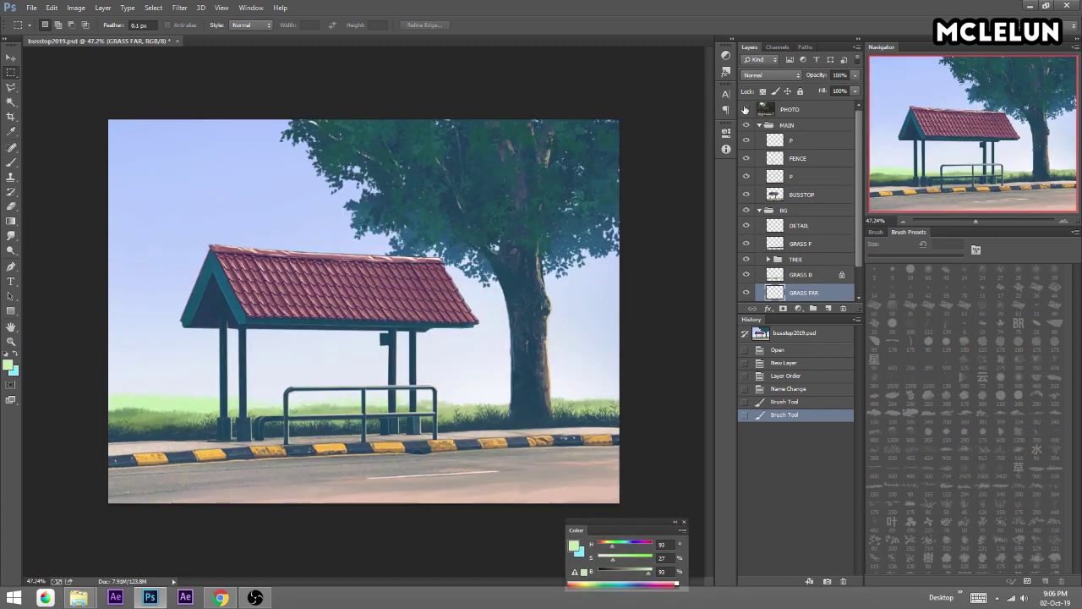
drag(634, 505, 73, 380)
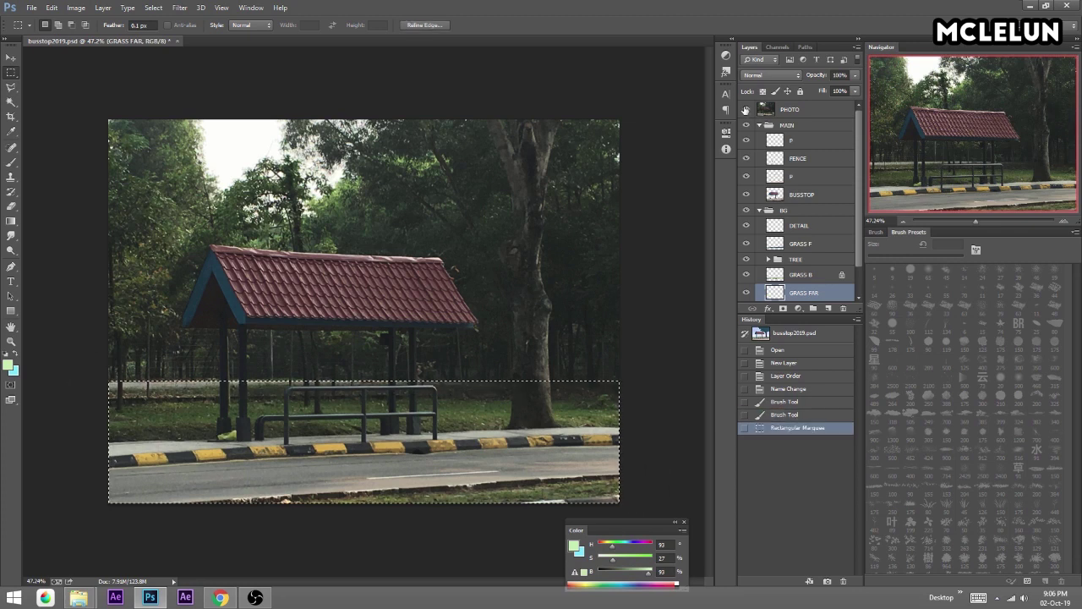
click(746, 109)
key(alt+BackSpace)
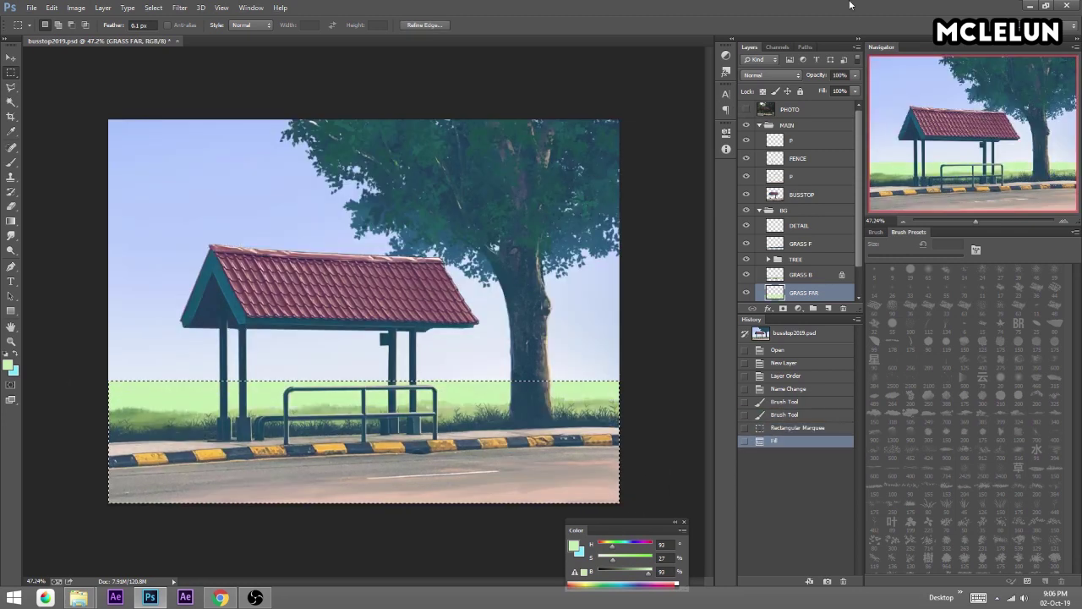
key(ctrl+d)
key(b)
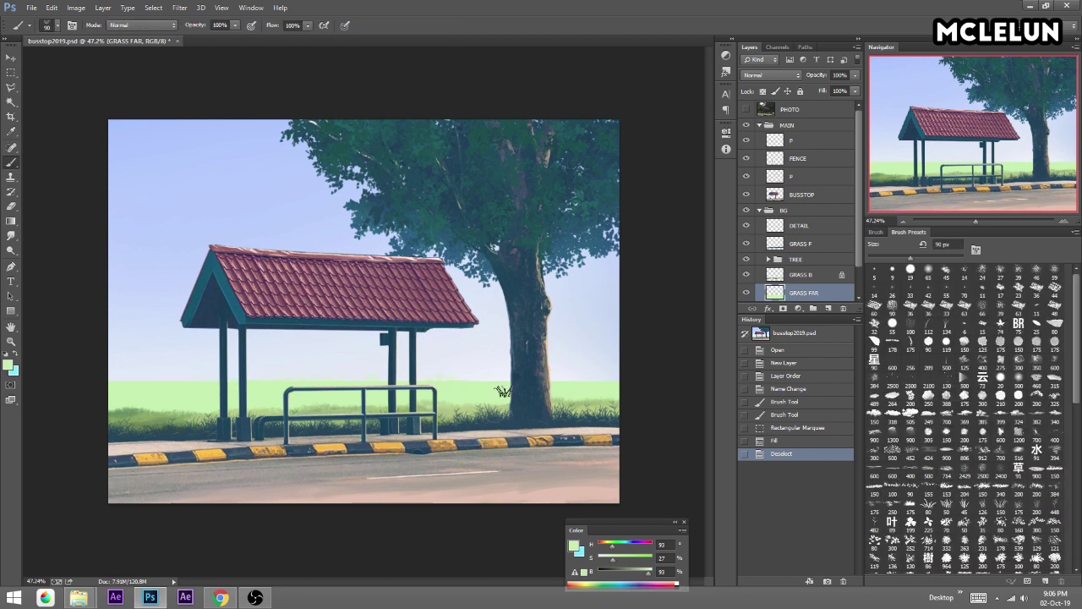
drag(503, 391, 612, 387)
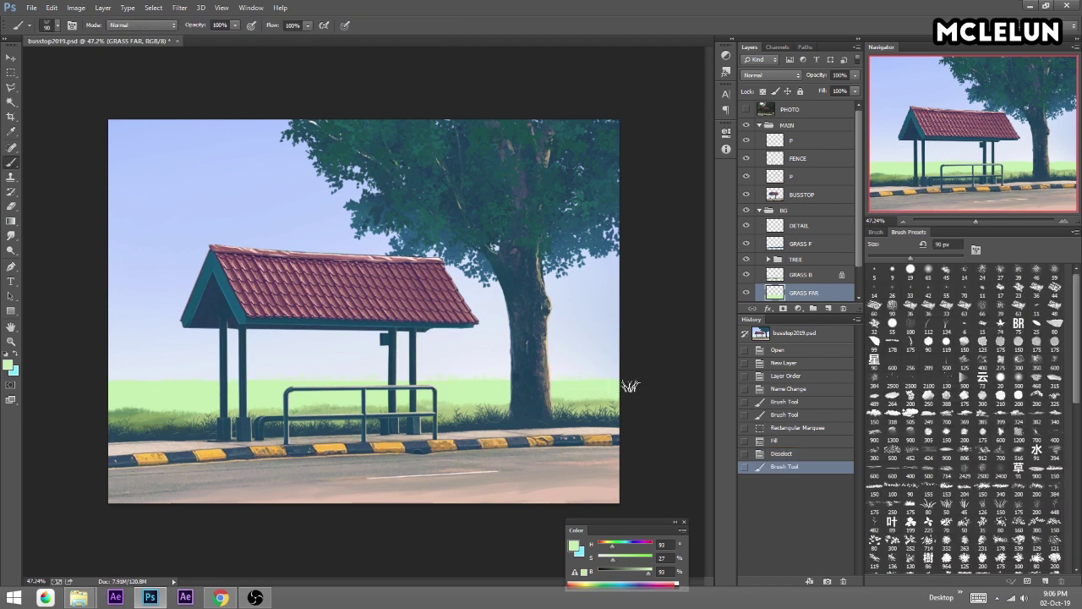
Stamp two grass tufts in the band, then zoom in on the fence and grass.
click(611, 387)
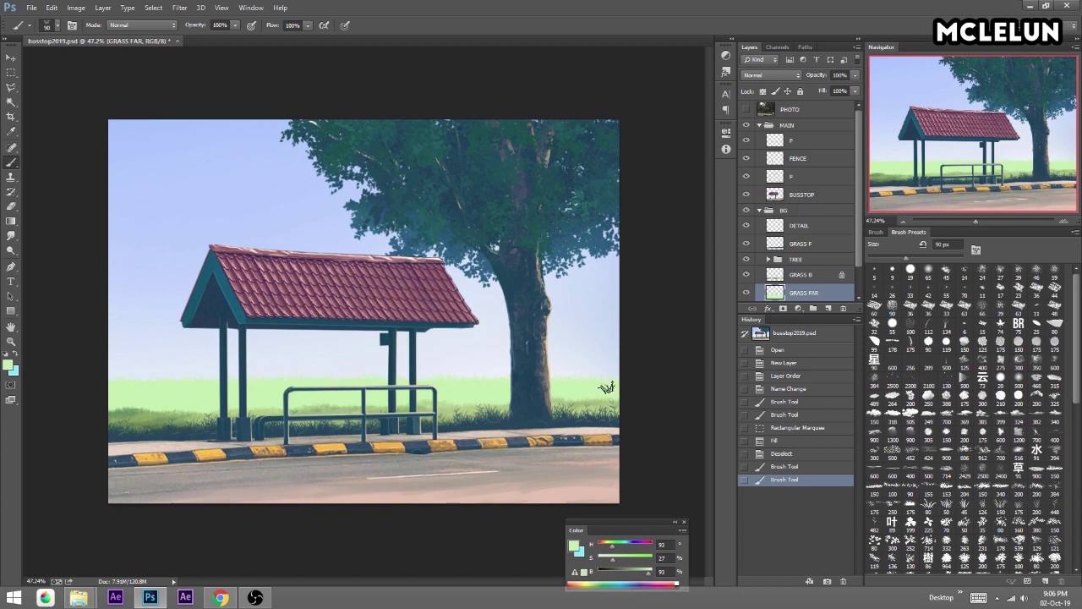
click(491, 253)
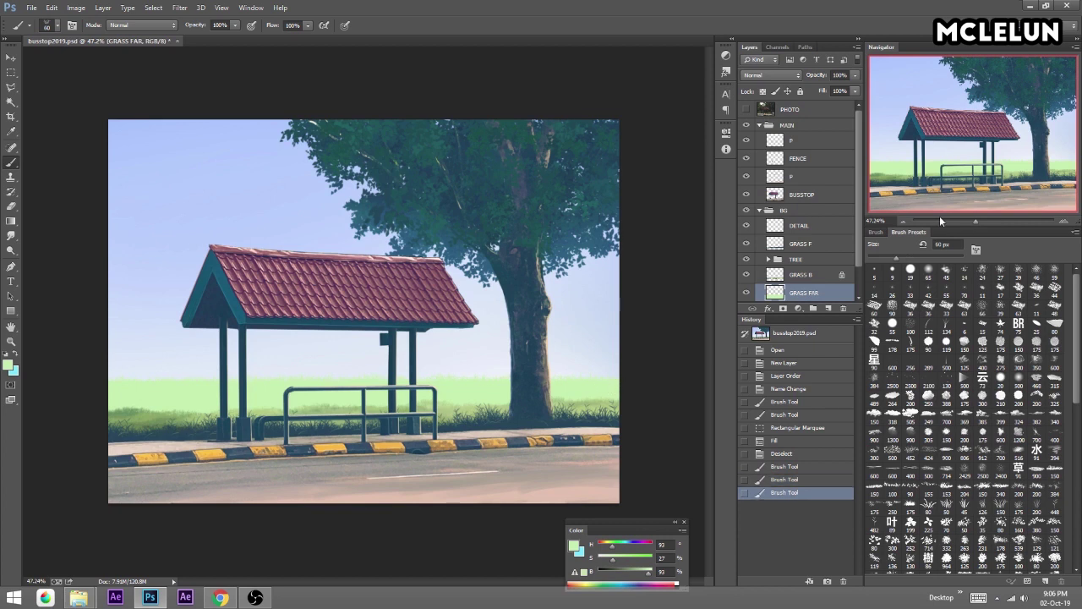
drag(983, 224, 980, 222)
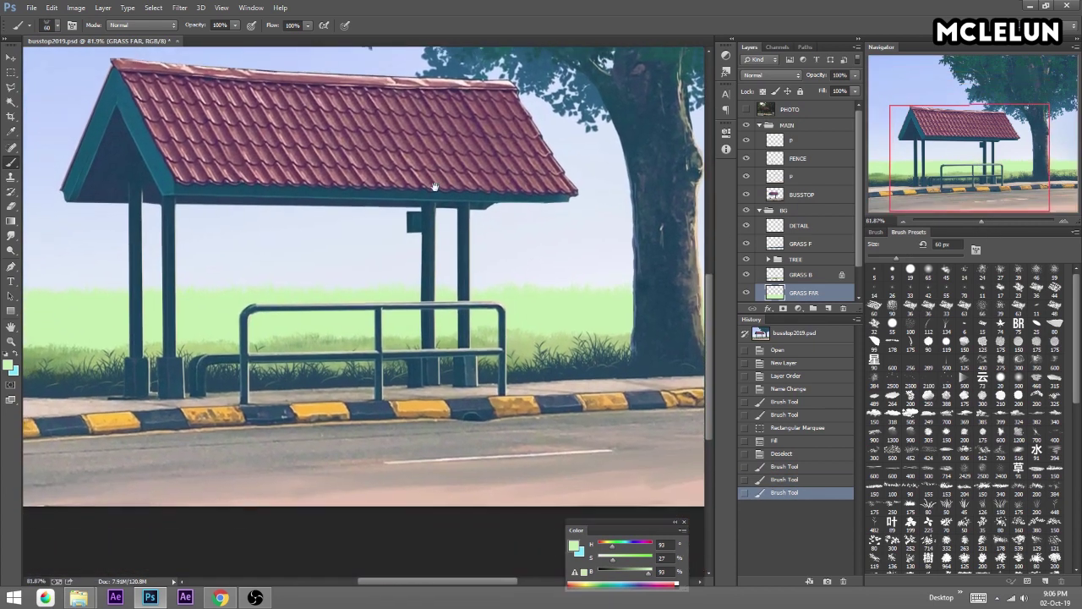
key(v)
drag(436, 287, 453, 306)
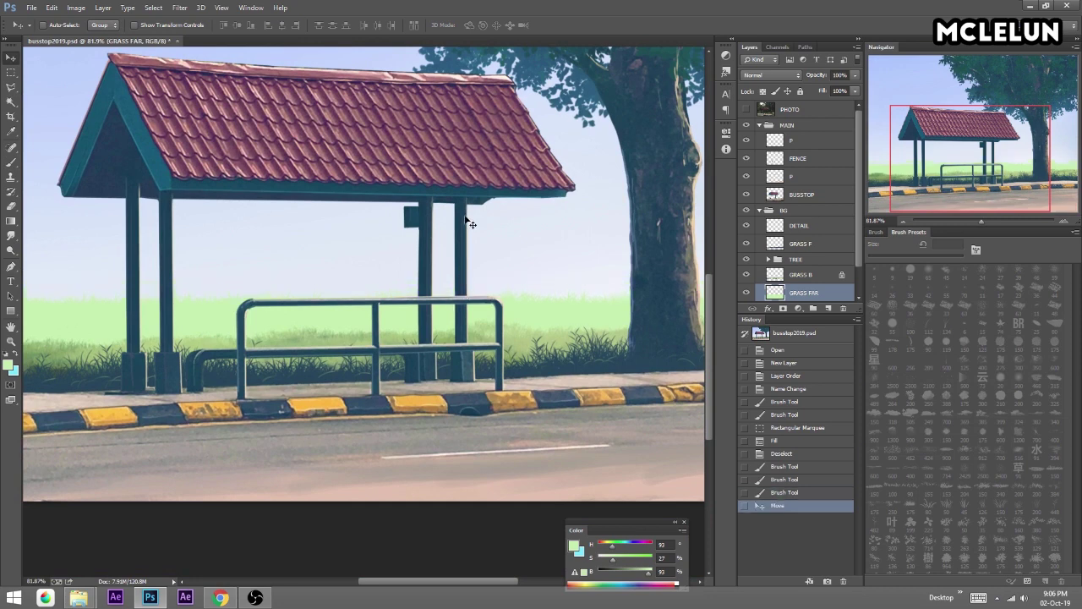
drag(440, 197, 466, 161)
mouse_move(959, 205)
mouse_down()
mouse_move(945, 218)
mouse_move(997, 216)
mouse_up()
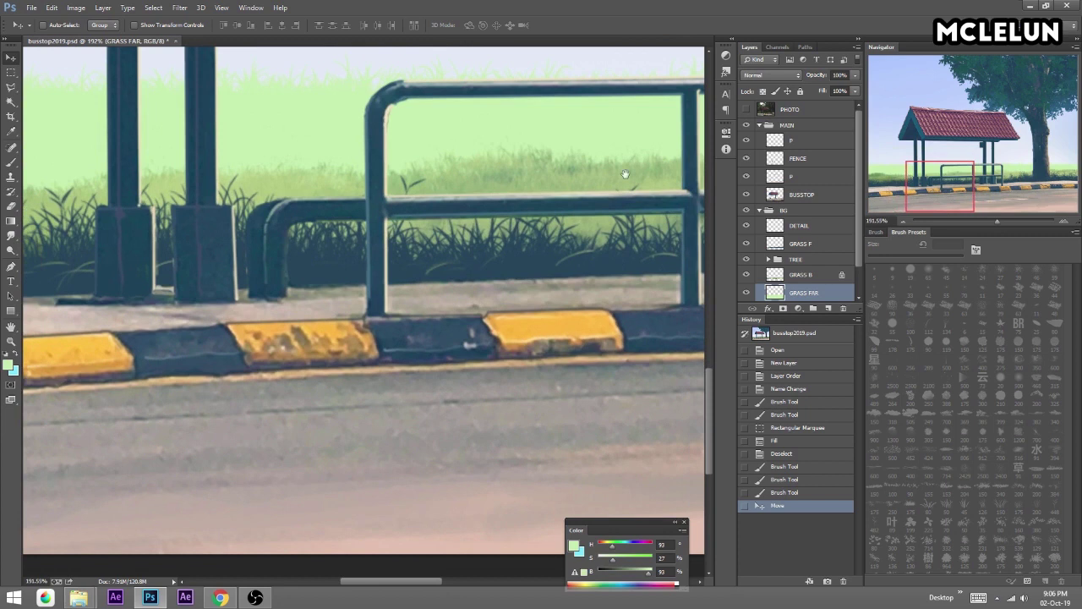
drag(626, 174, 618, 217)
Paint fine grass strands into the distant band with a smaller grass brush.
key(b)
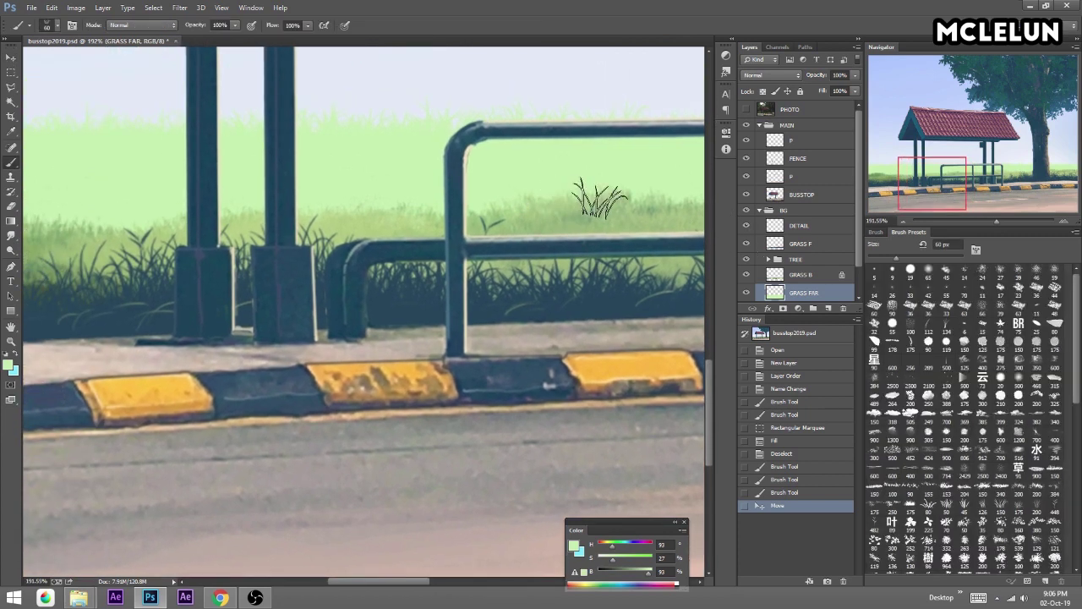
key(bracketleft)
key(bracketleft)
key(bracketleft)
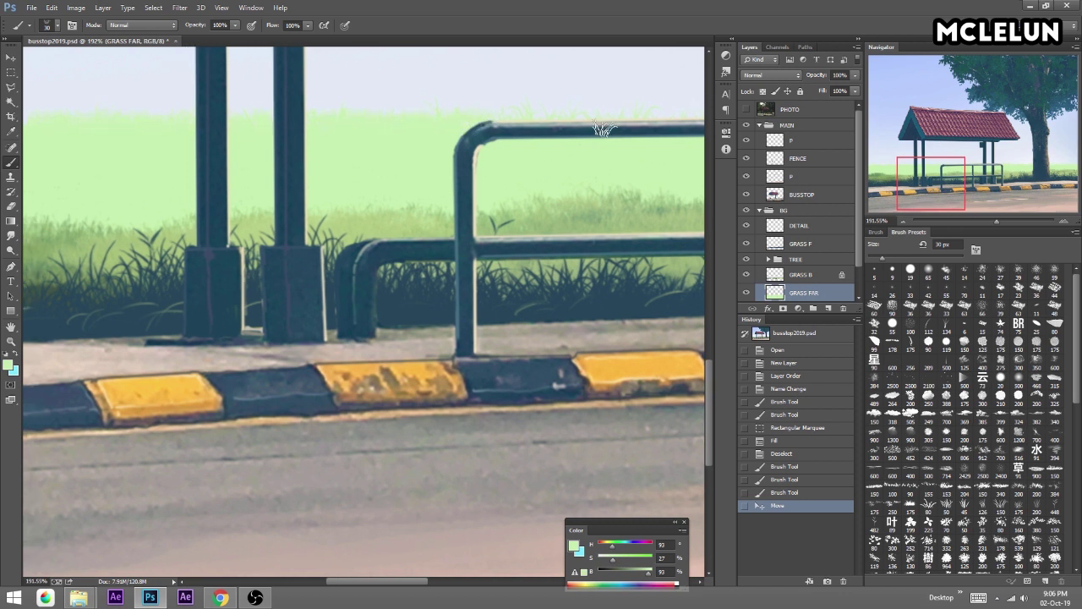
scroll(601, 123, right, 5)
scroll(560, 125, right, 5)
scroll(575, 118, right, 10)
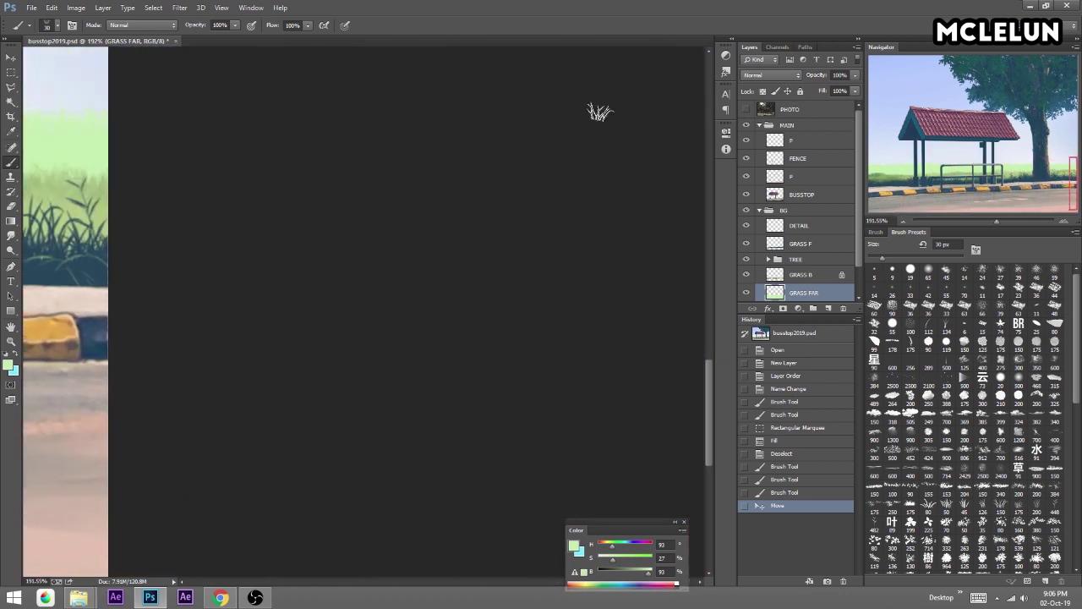
scroll(587, 109, left, 4)
scroll(423, 110, left, 4)
scroll(338, 108, left, 4)
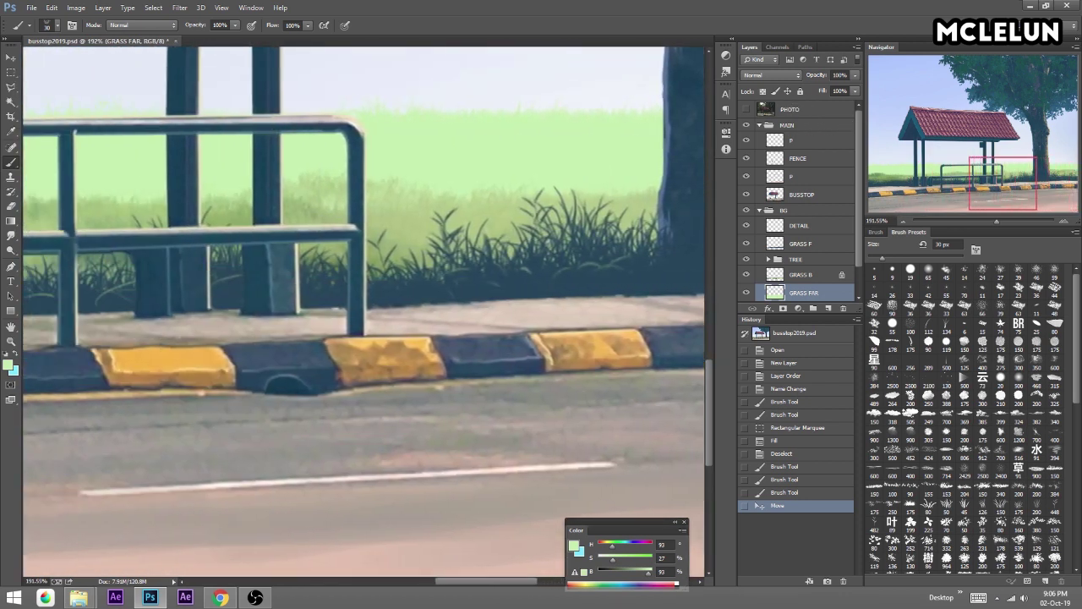
scroll(254, 107, left, 4)
scroll(154, 105, left, 3)
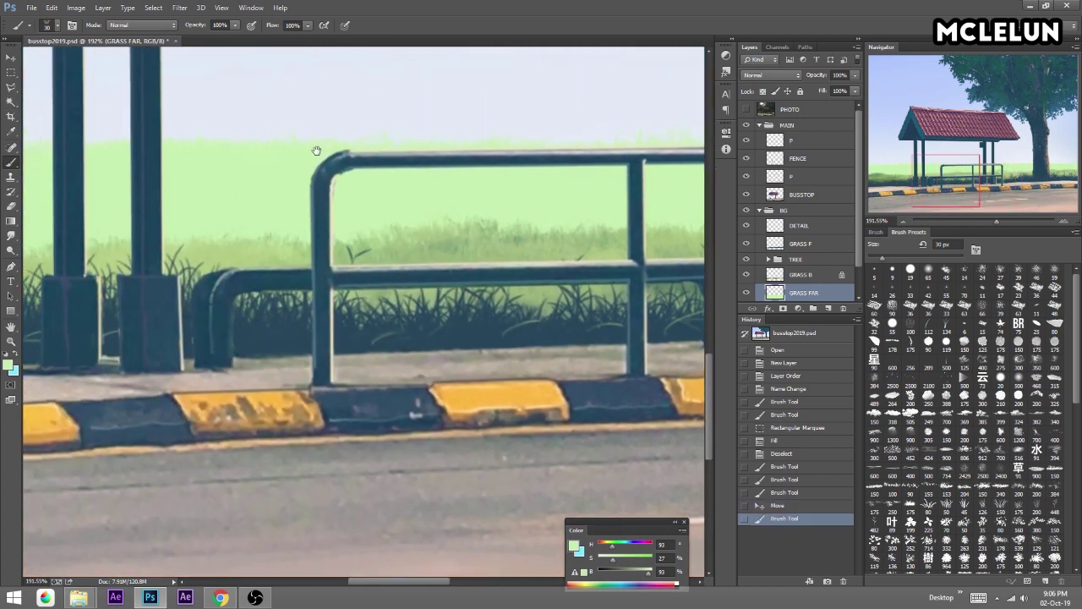
scroll(314, 149, left, 3)
scroll(313, 149, up, 2)
drag(310, 162, 638, 234)
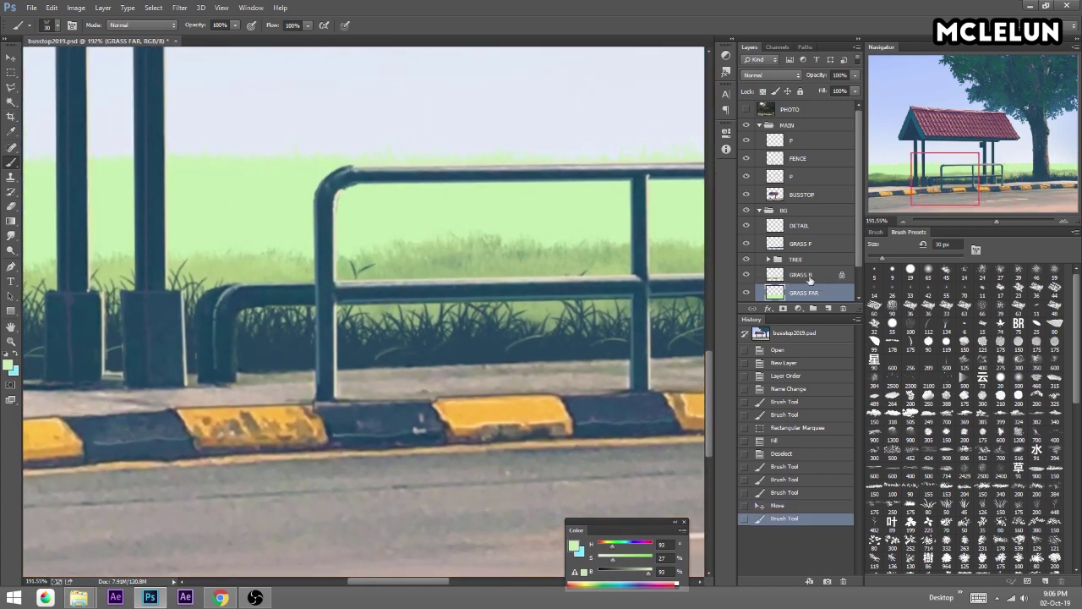
Sample a grass green, lower the brush flow, and stamp two tufts on the distant band.
alt+click(563, 262)
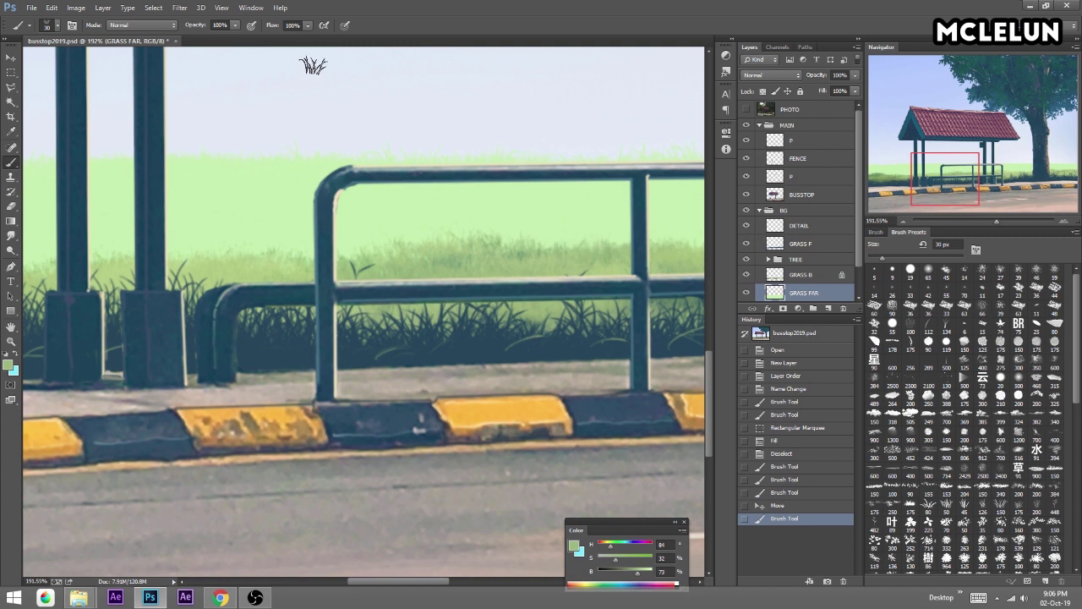
drag(311, 28, 288, 44)
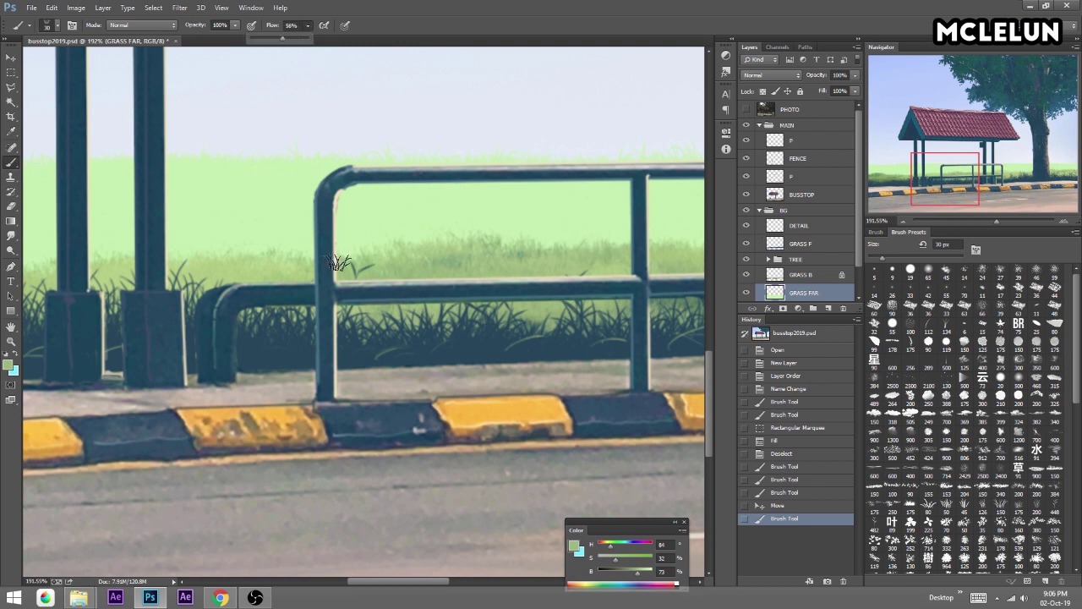
click(436, 258)
click(301, 246)
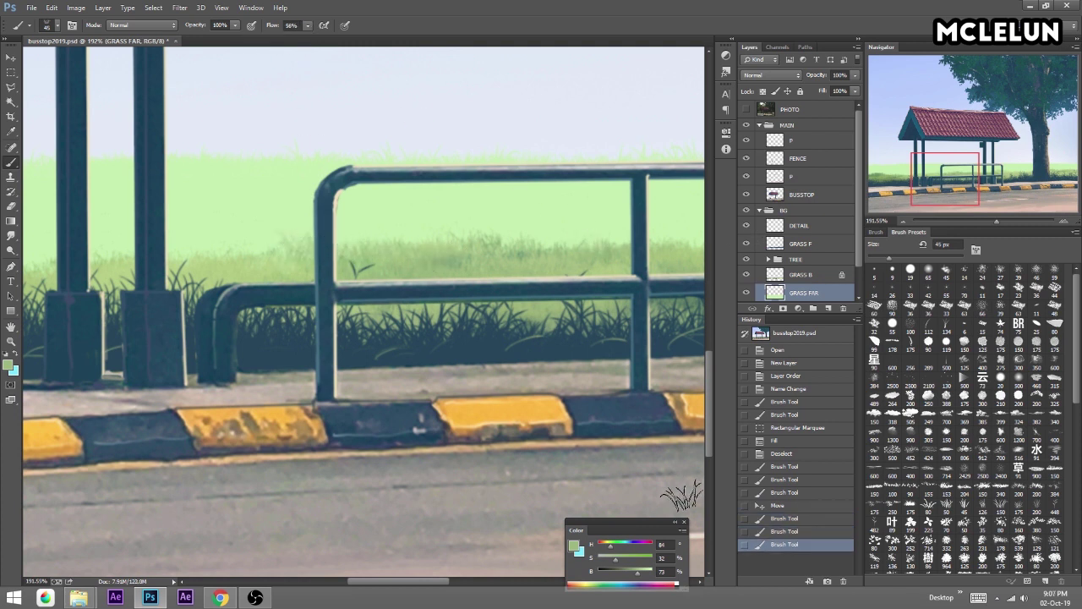
Sample several grass greens from the painting and paint a grass stroke with them.
alt+click(507, 288)
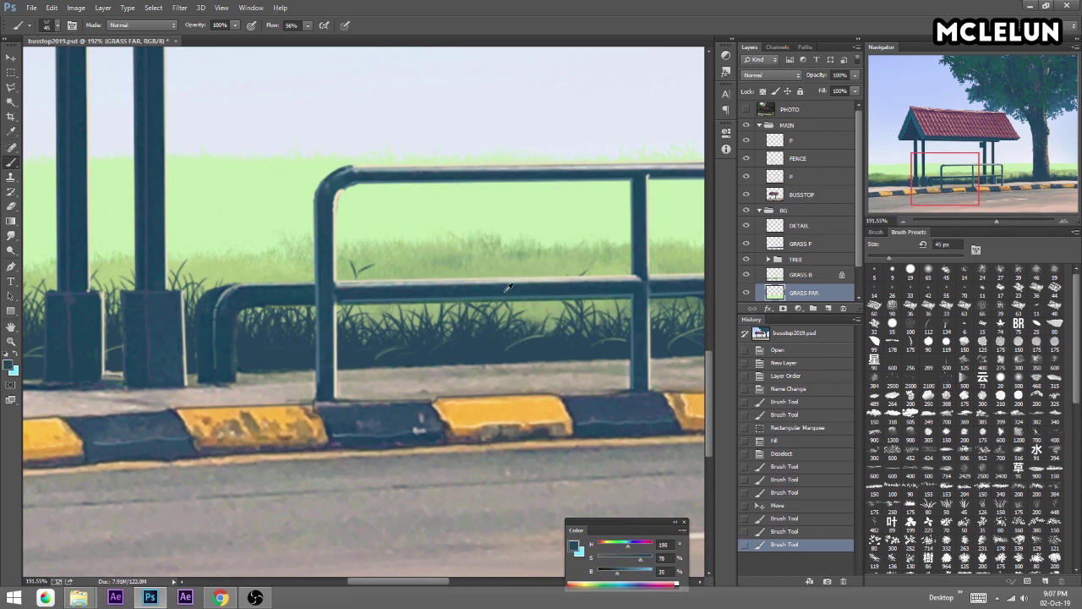
alt+click(509, 259)
alt+click(541, 261)
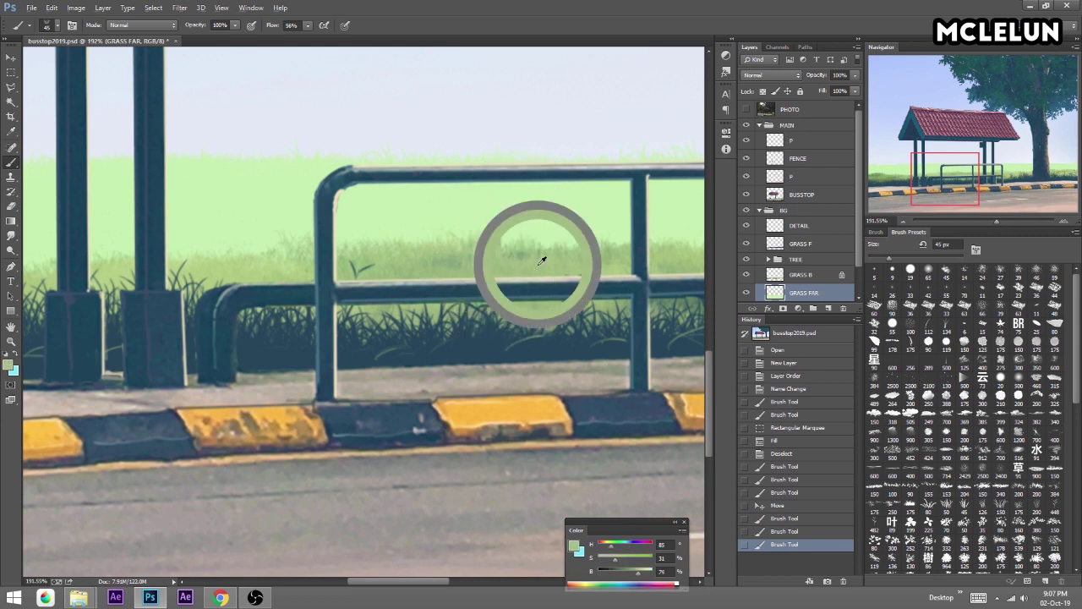
alt+click(544, 257)
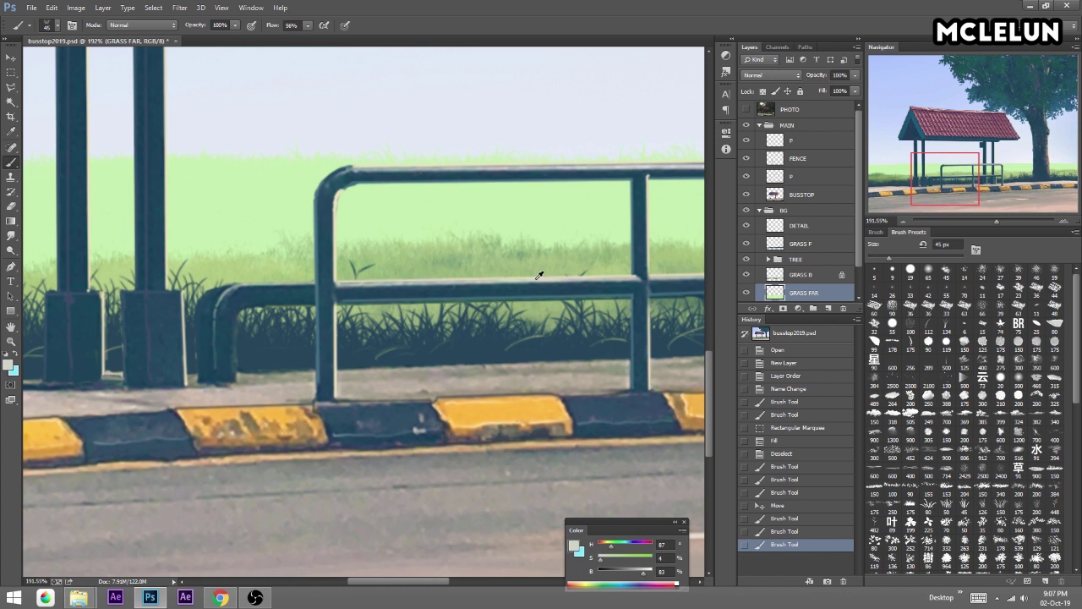
alt+click(546, 261)
alt+click(555, 221)
click(566, 317)
Stamp lighter- and mid-green grass tufts across the band with slightly higher flow.
click(612, 547)
click(575, 231)
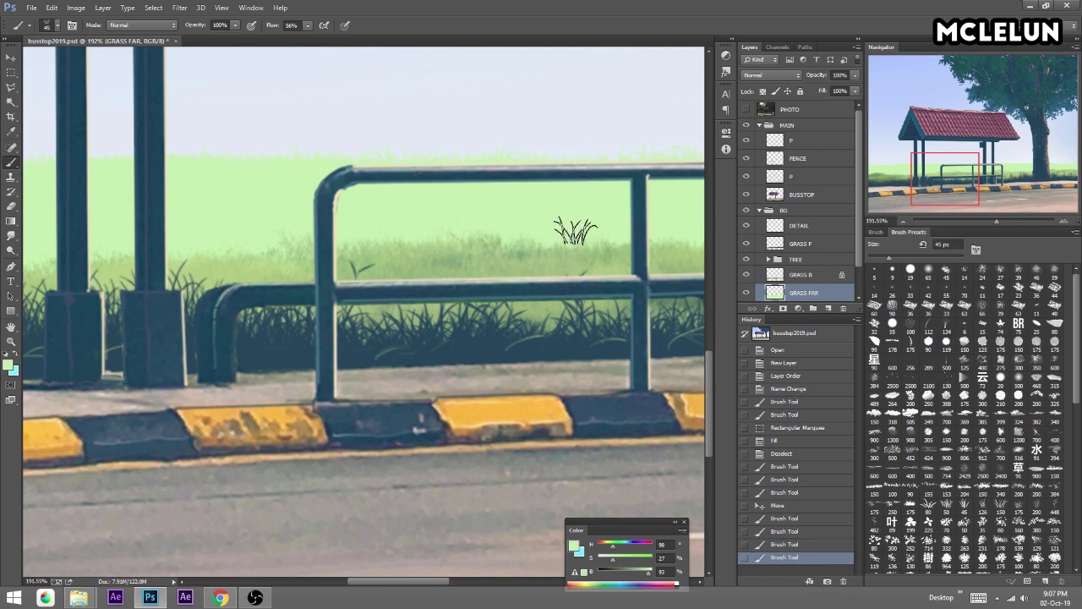
click(427, 244)
drag(320, 42, 325, 40)
alt+click(242, 234)
click(338, 242)
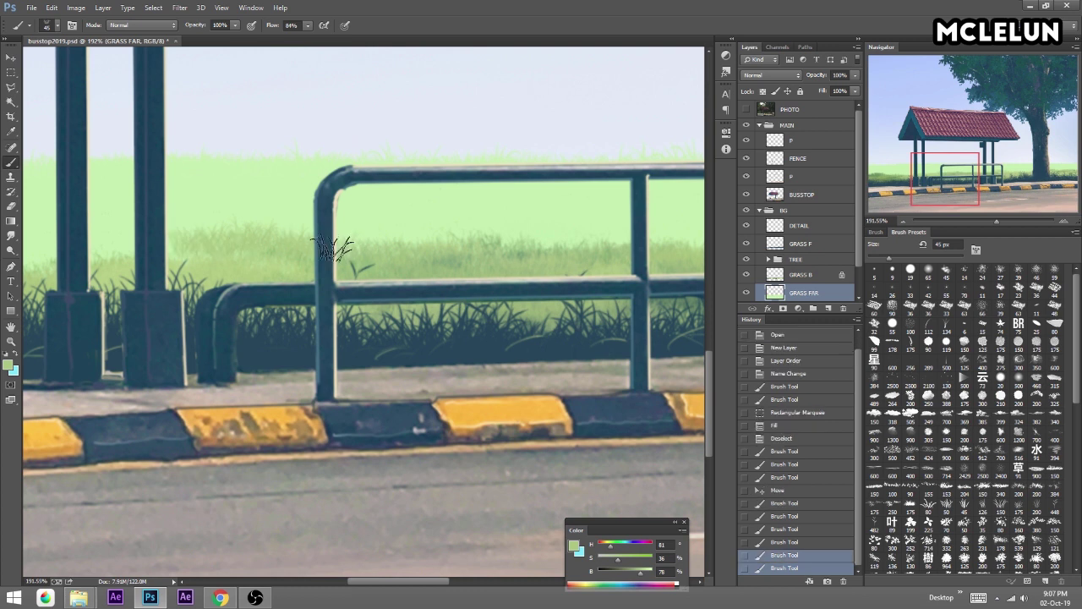
Set the brush opacity to 44% and bring the bus-stop poles and left edge into view.
click(308, 27)
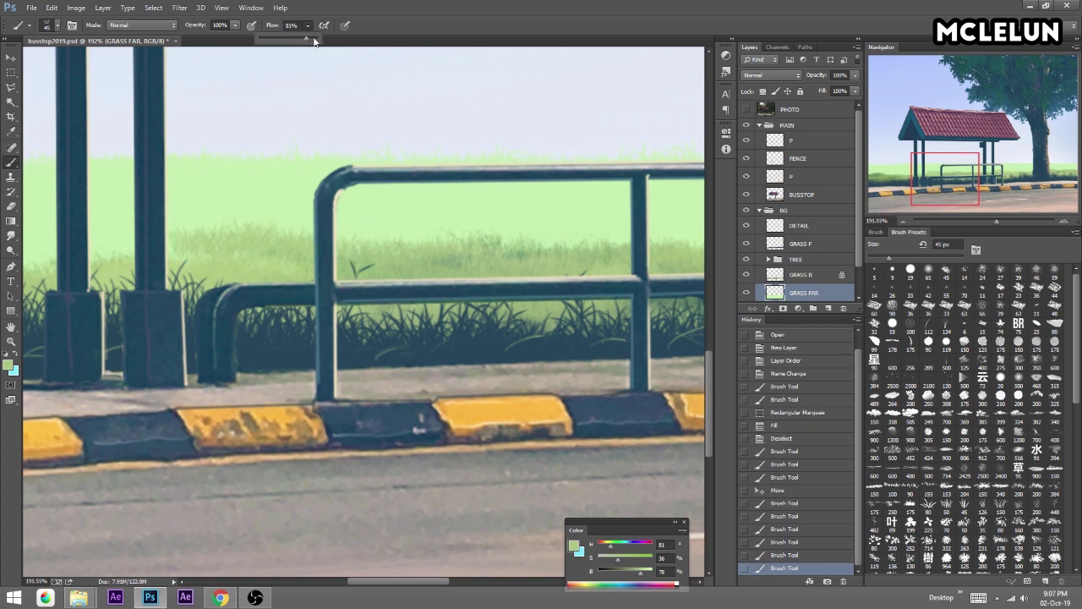
click(238, 29)
drag(227, 40, 206, 40)
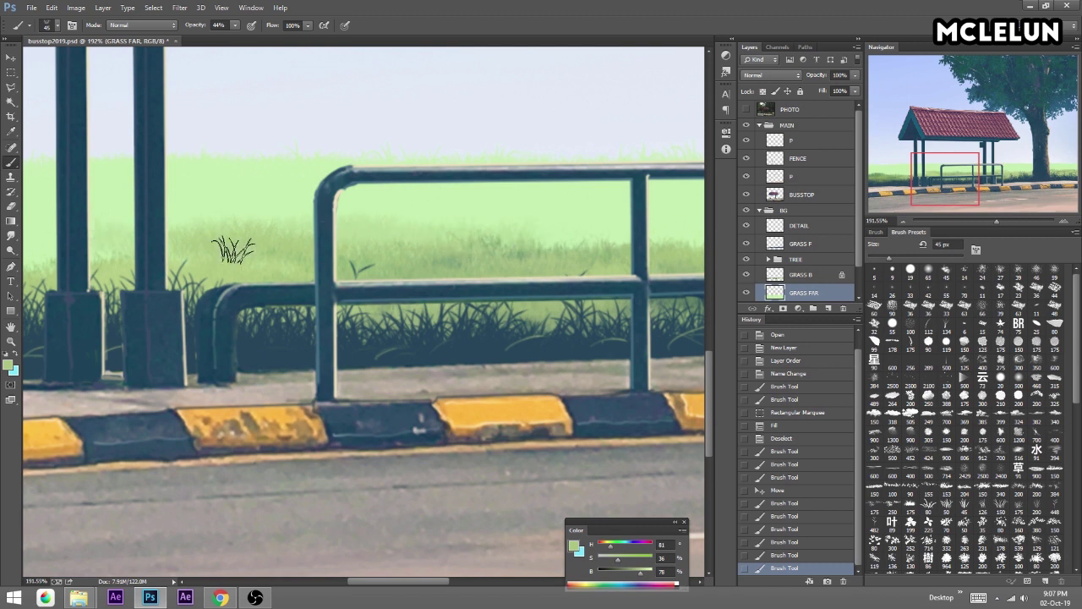
drag(157, 218, 469, 221)
drag(55, 258, 410, 209)
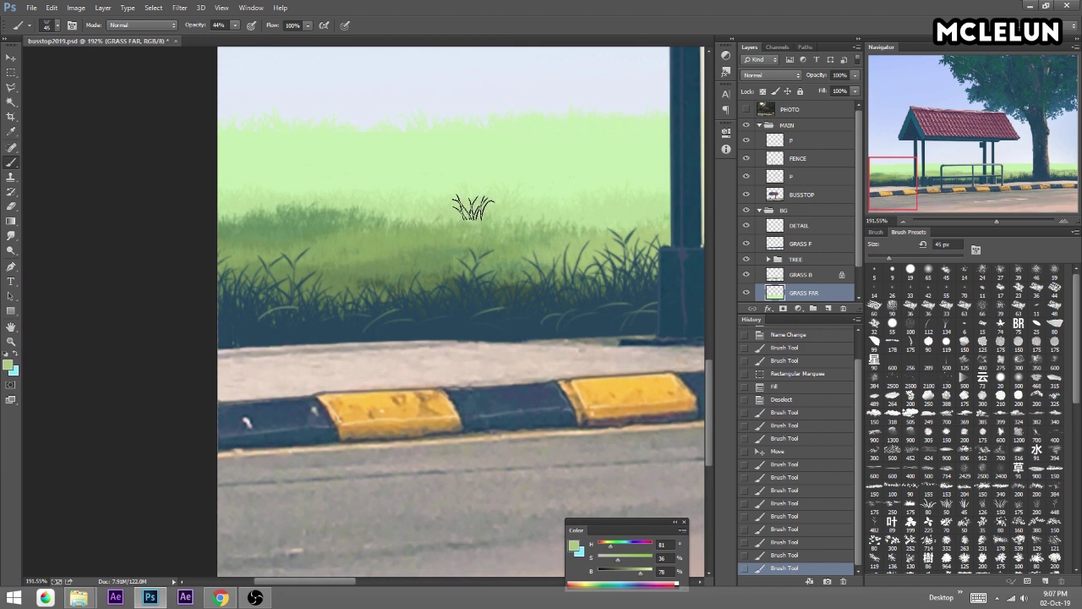
Zoom out and pan across the roof, tree trunk, bus-stop posts and fence.
drag(996, 220, 983, 222)
drag(459, 176, 363, 201)
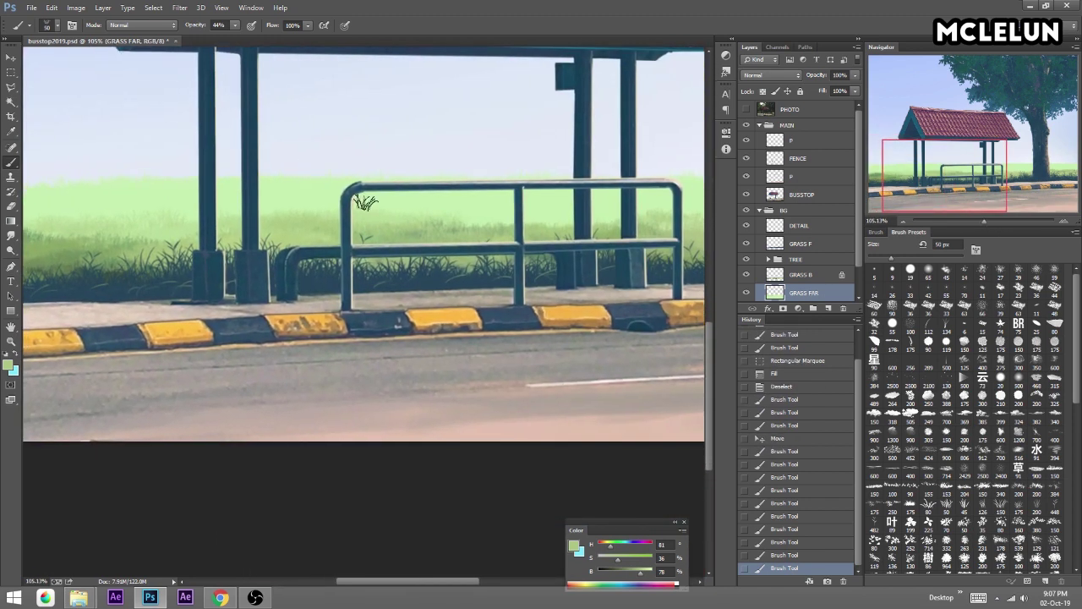
drag(621, 221, 365, 247)
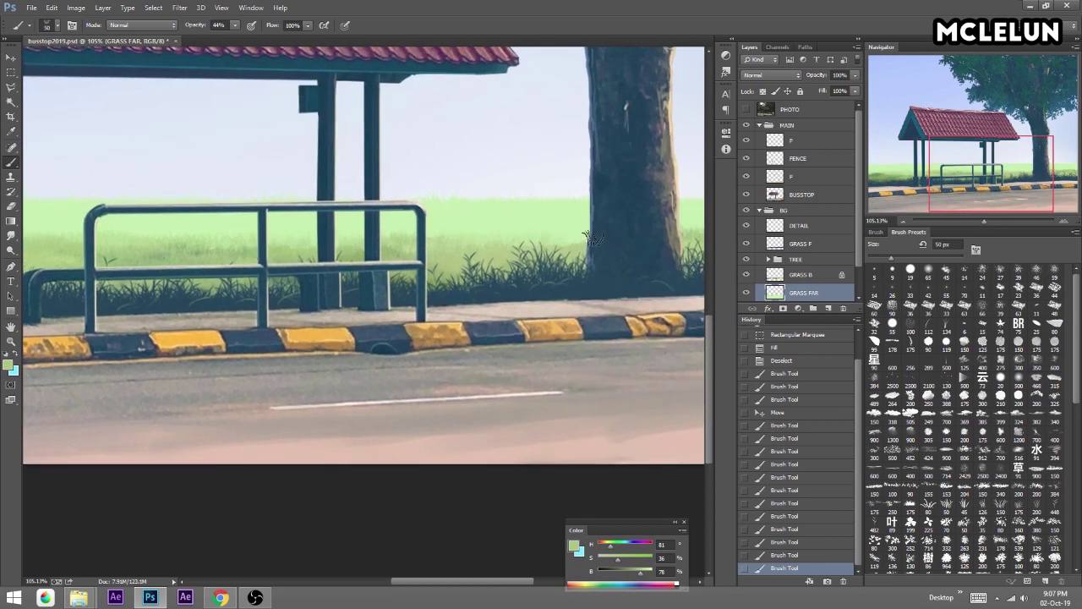
drag(620, 222, 337, 244)
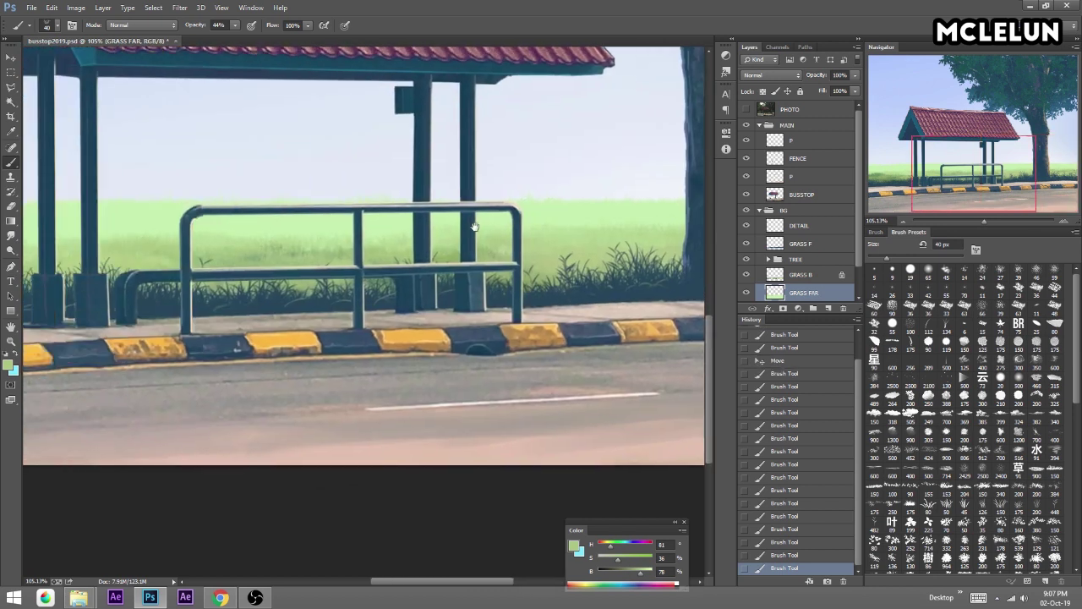
drag(76, 250, 248, 253)
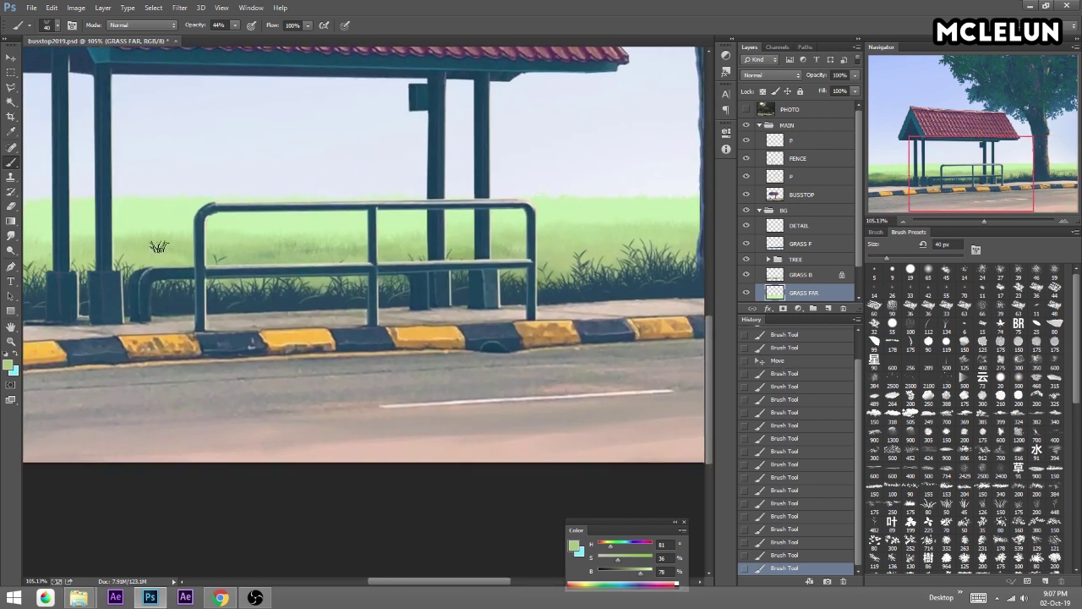
drag(159, 247, 397, 228)
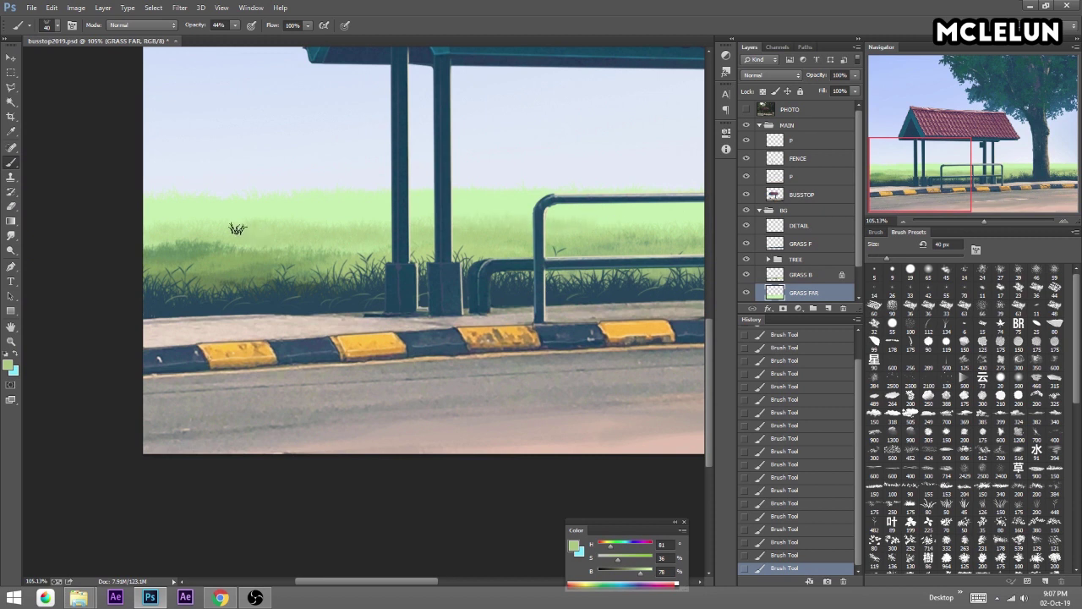
drag(645, 222, 435, 233)
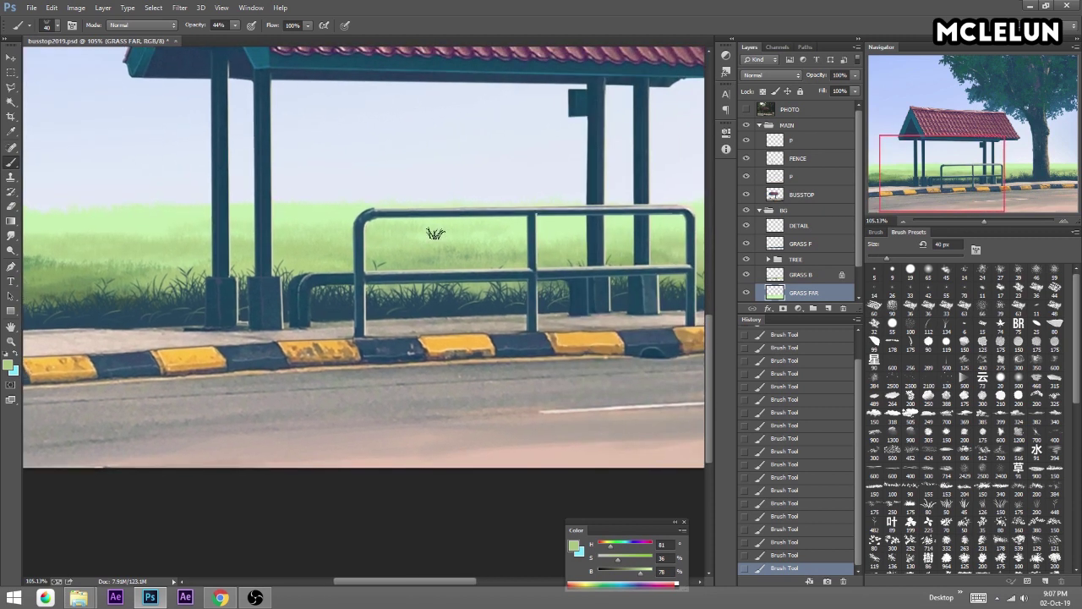
click(11, 236)
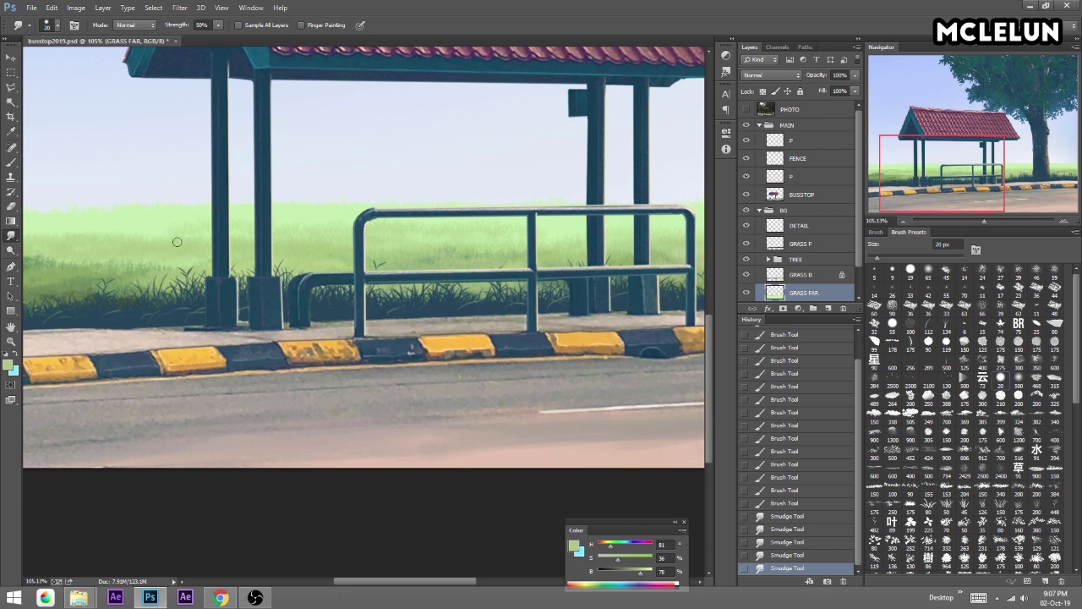
Paint grass strokes near the tree and smudge them into the field.
drag(592, 231, 331, 208)
mouse_move(548, 205)
mouse_down()
mouse_move(481, 208)
mouse_move(596, 204)
mouse_move(566, 206)
mouse_up()
key(b)
drag(645, 209, 459, 210)
mouse_move(613, 203)
mouse_down()
mouse_move(676, 204)
mouse_move(453, 210)
mouse_up()
click(11, 240)
drag(255, 203, 371, 193)
drag(371, 192, 430, 201)
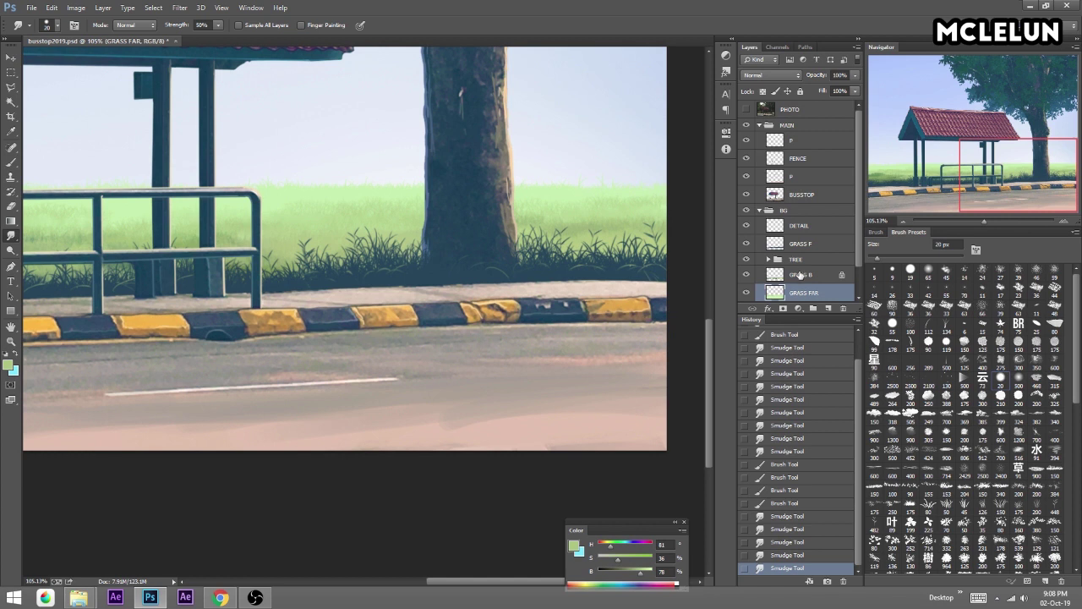
Paint lighter-green strokes and tufts along the grass line at higher opacity.
key(b)
alt+click(608, 186)
drag(235, 26, 261, 37)
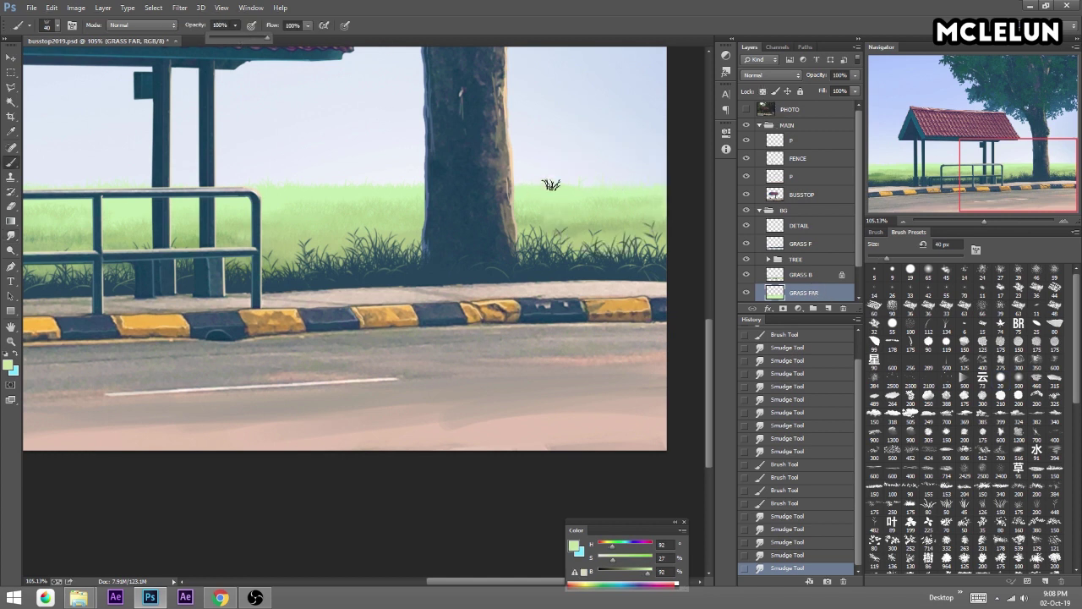
drag(552, 186, 668, 191)
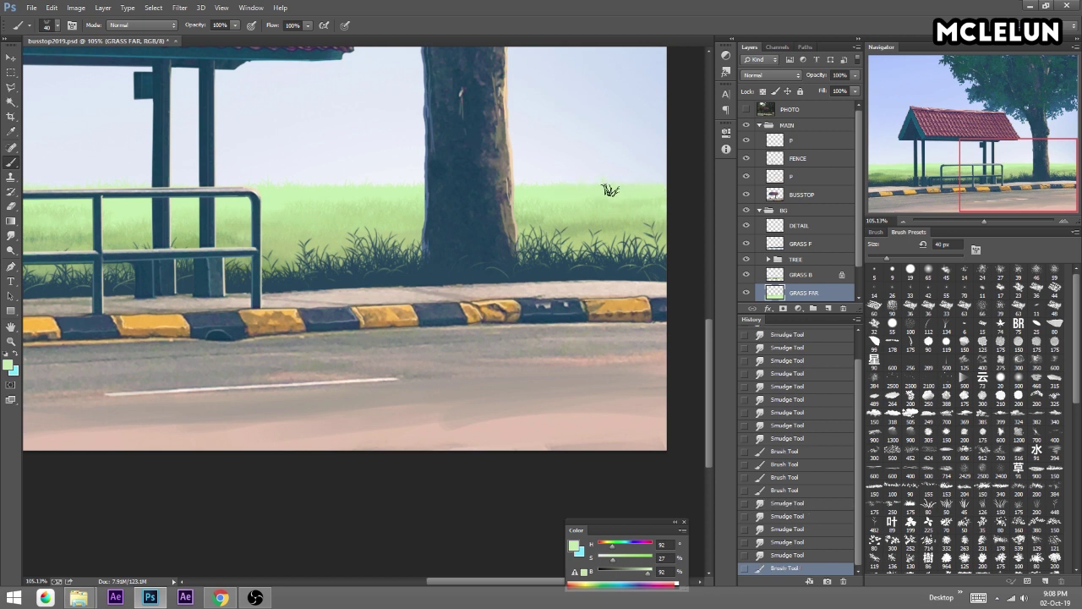
click(286, 181)
drag(279, 174, 513, 174)
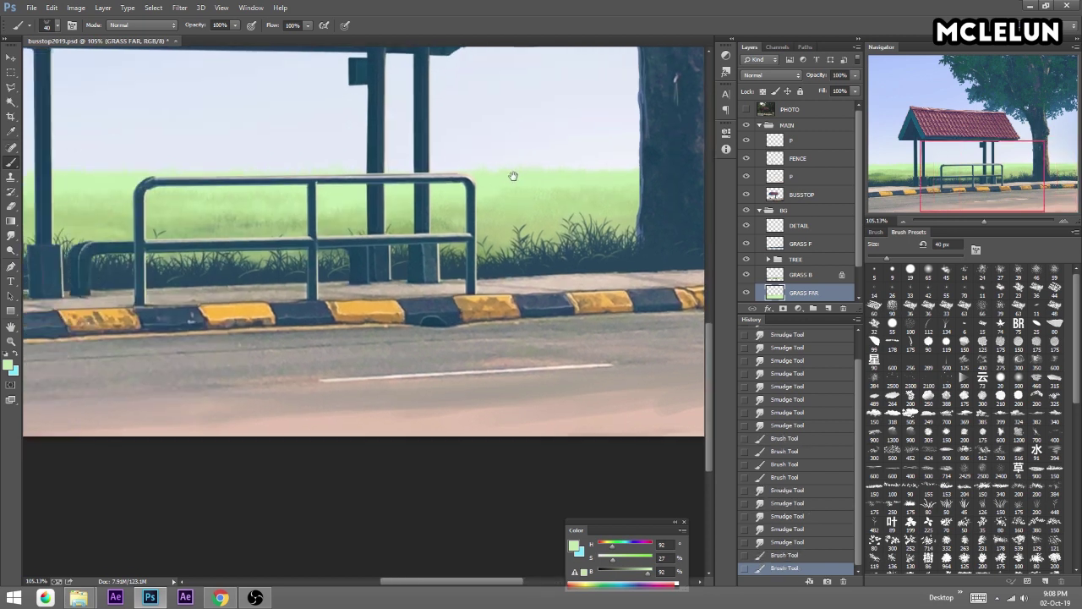
click(305, 175)
drag(301, 174, 577, 170)
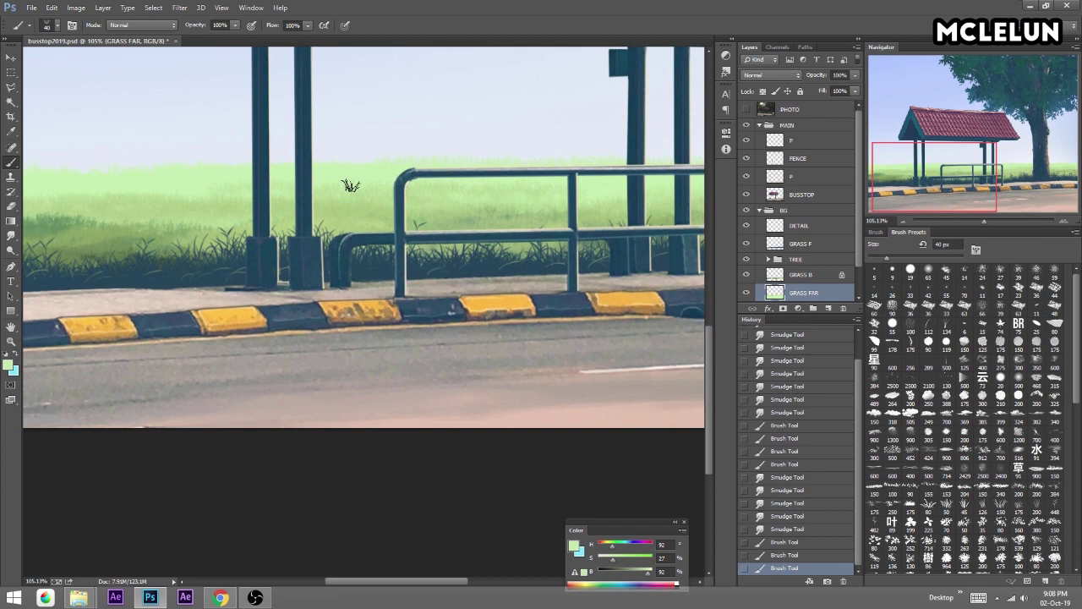
drag(317, 181, 545, 161)
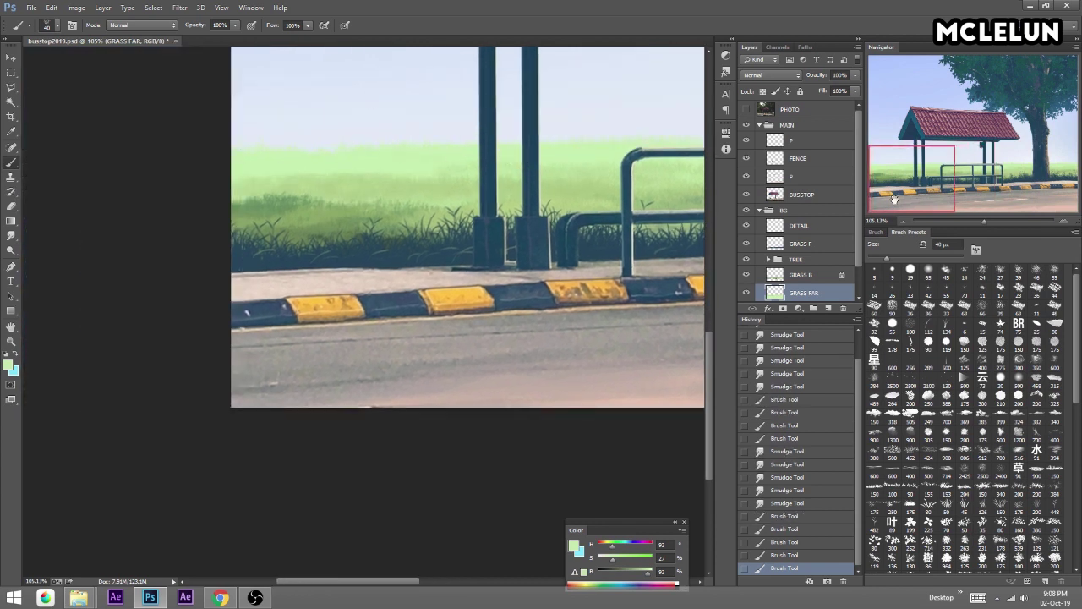
Zoom out to the whole painting, compare GRASS B visibility, and select GRASS B.
drag(984, 220, 977, 219)
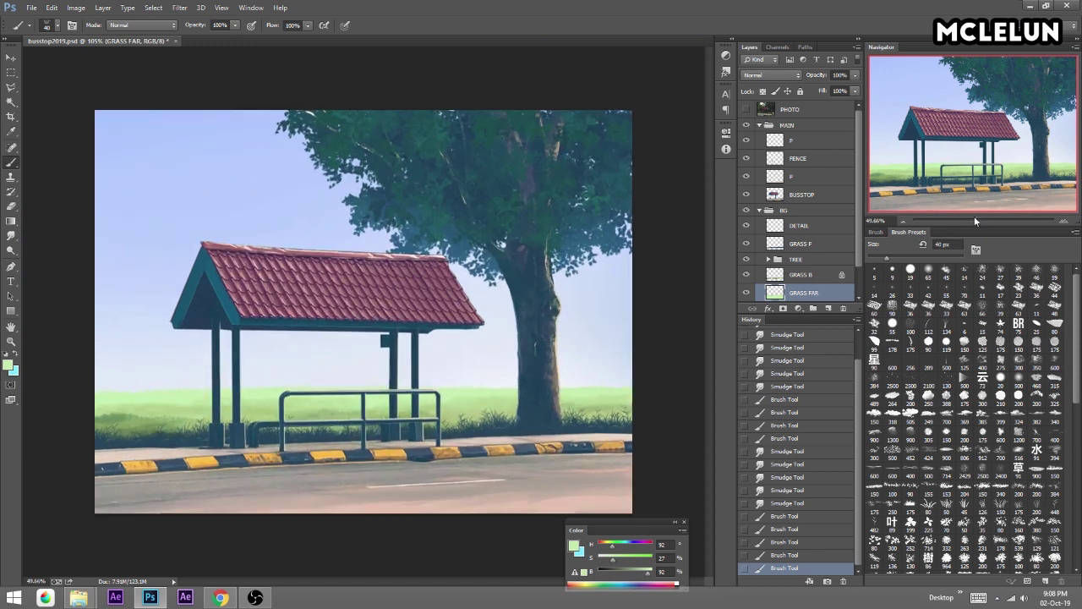
click(747, 277)
click(804, 275)
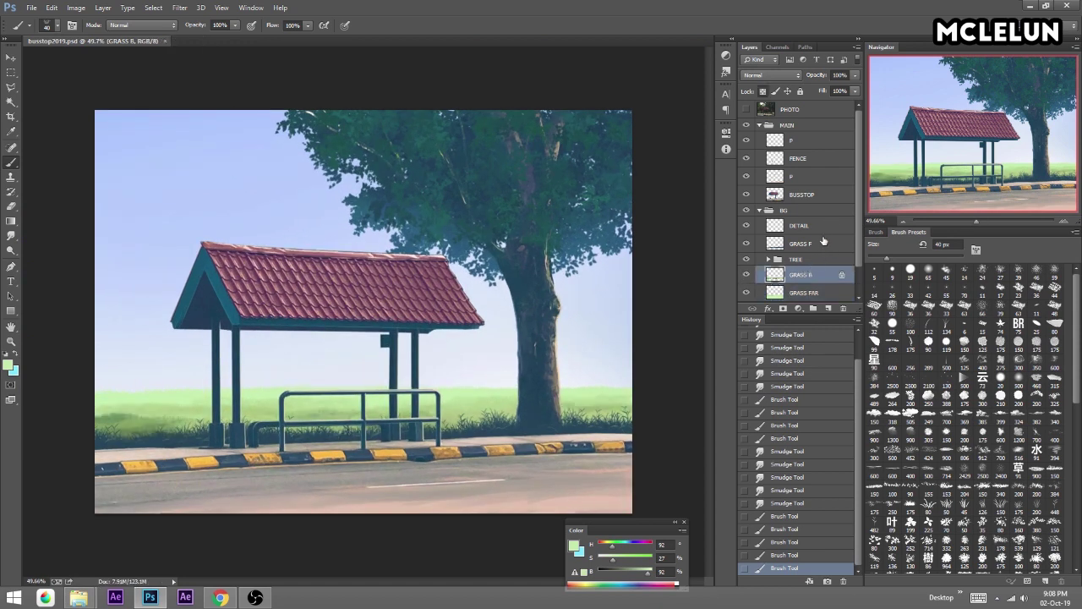
Rename the far-grass layer and merge it down into GRASS B.
double_click(812, 293)
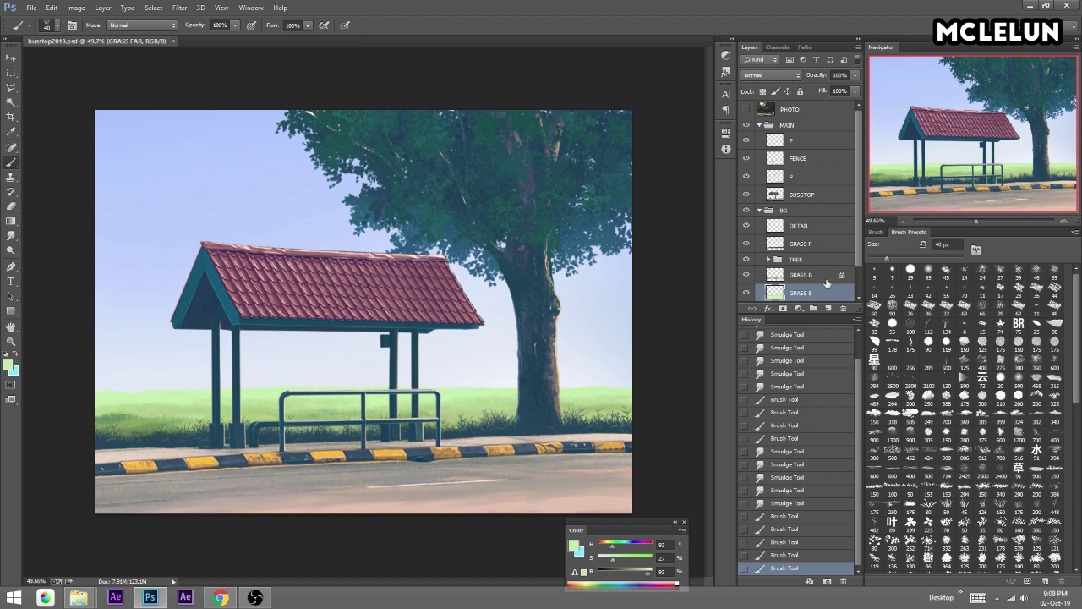
key(Return)
key(ctrl+e)
Zoom in on the tree area and sample a darker green from the grass.
drag(974, 222, 995, 223)
drag(973, 135, 1017, 170)
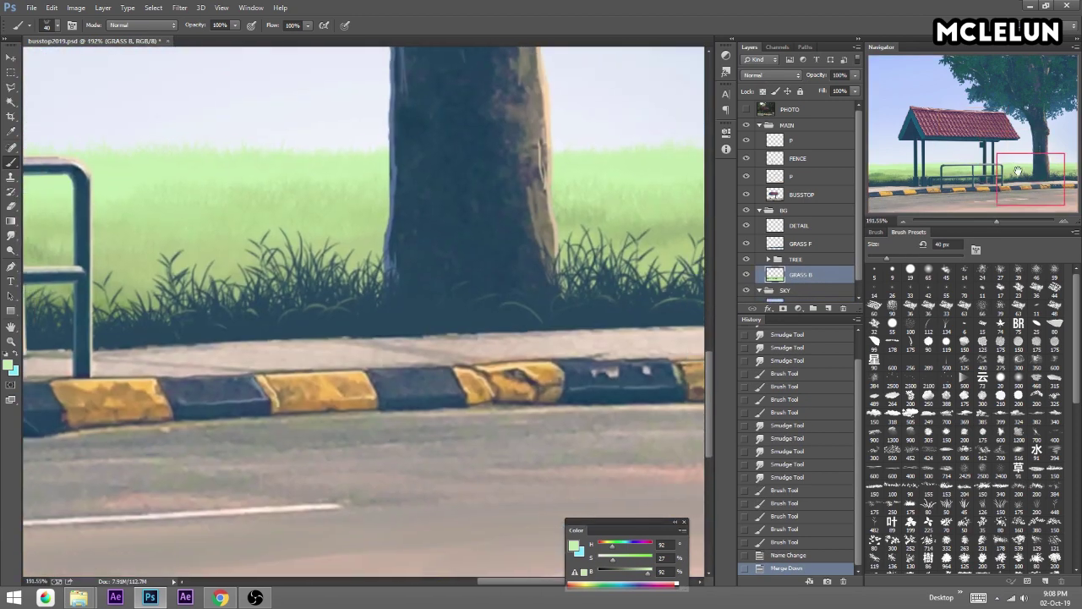
mouse_move(583, 272)
mouse_down()
mouse_move(441, 269)
mouse_move(508, 271)
mouse_up()
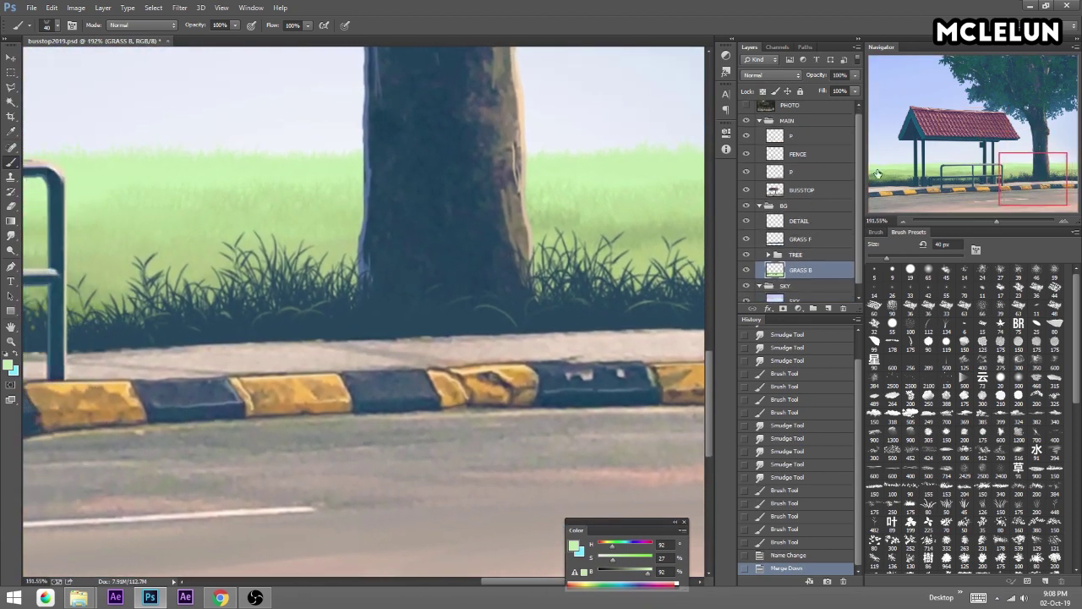
click(903, 176)
alt+click(212, 312)
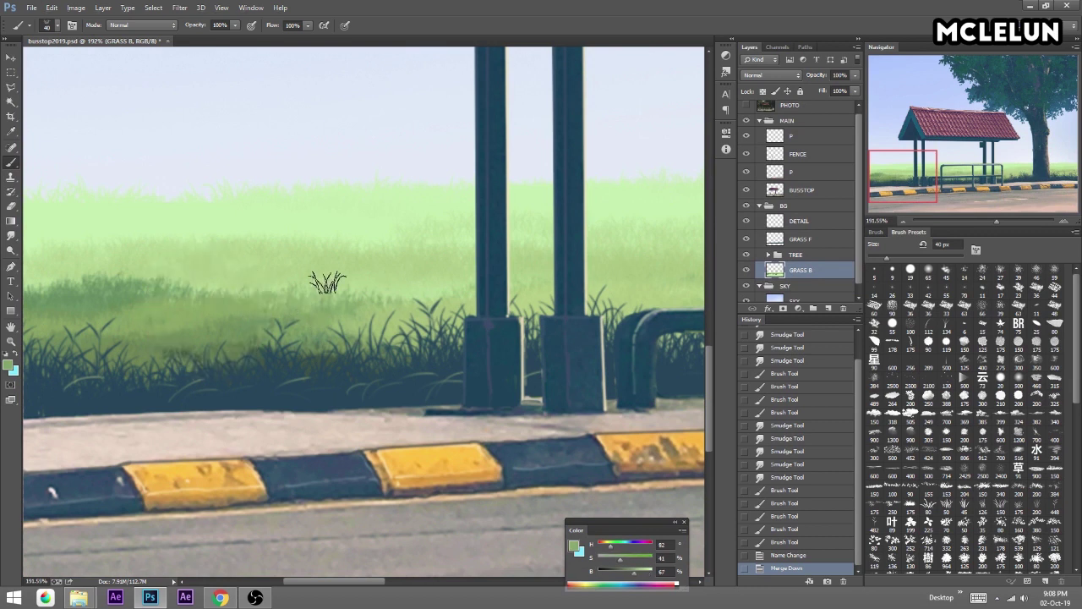
drag(972, 167, 1045, 169)
drag(550, 270, 386, 229)
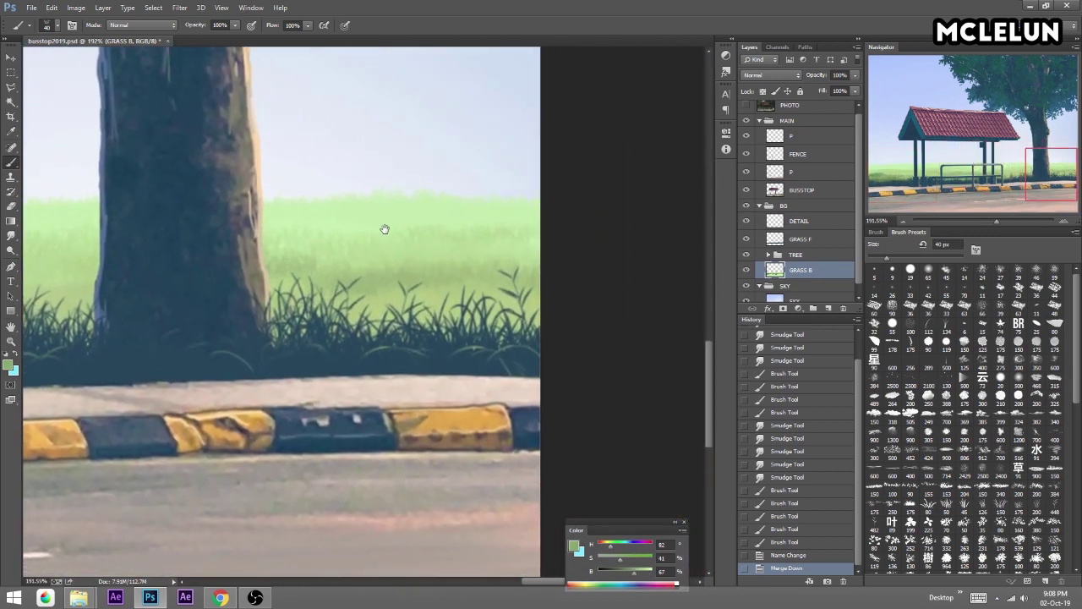
Add Layer 1 above GRASS B and stamp dark grass tufts along the grass line by the tree.
click(828, 308)
click(405, 286)
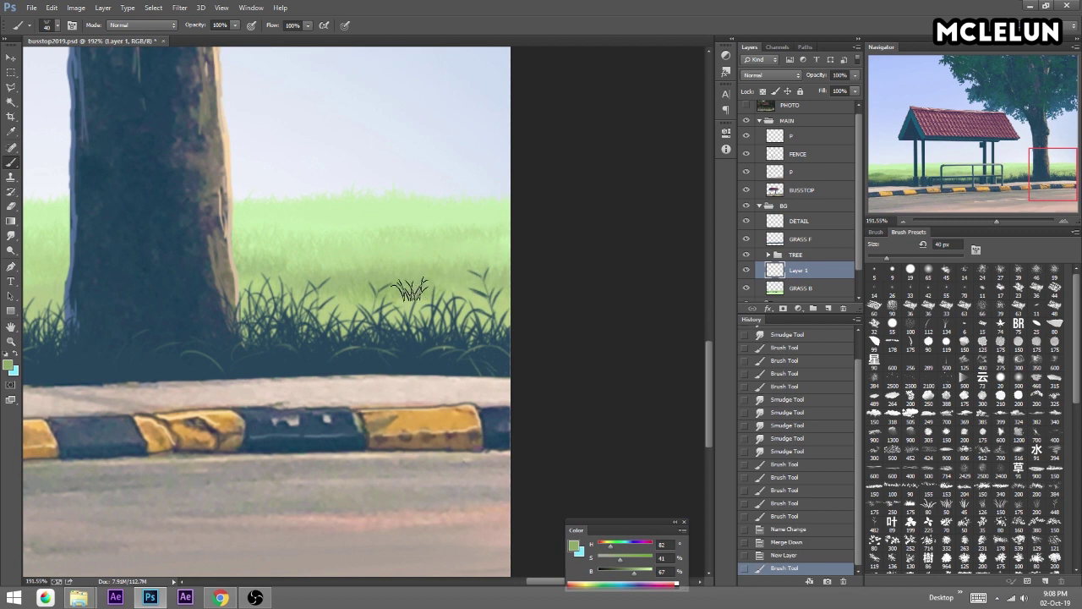
click(510, 269)
click(415, 275)
click(314, 294)
click(336, 281)
click(237, 297)
click(380, 264)
Enlarge the brush to 50 px and paint darker grass tufts along the grass line.
key(bracketright)
scroll(572, 241, left, 8)
scroll(338, 271, left, 1)
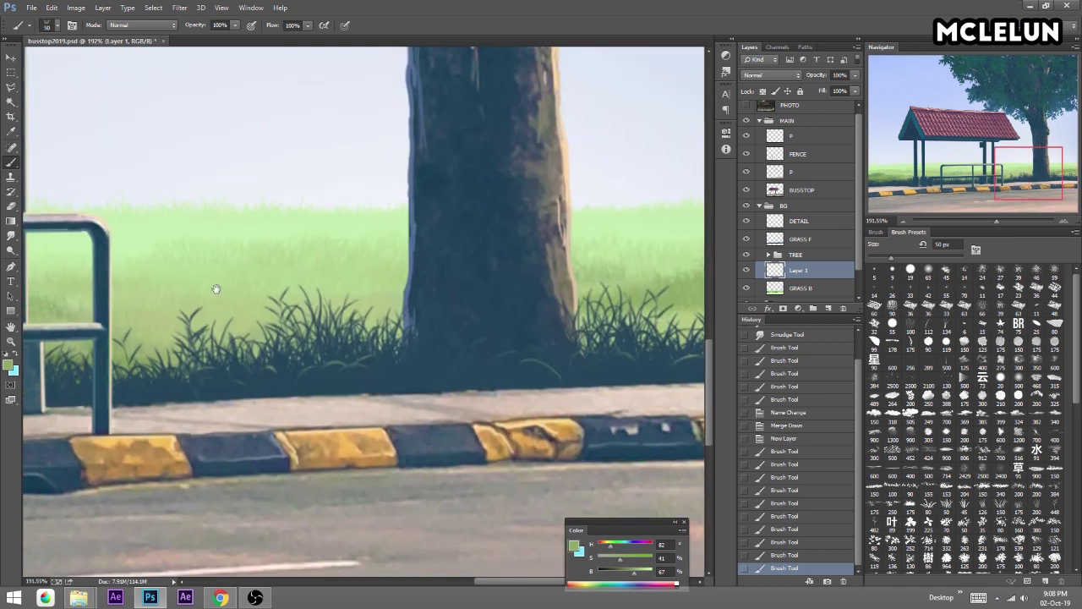
scroll(220, 288, left, 3)
click(279, 287)
click(355, 283)
click(422, 296)
click(508, 306)
click(261, 253)
Paint a row of dark grass tufts behind the fence.
scroll(261, 253, left, 5)
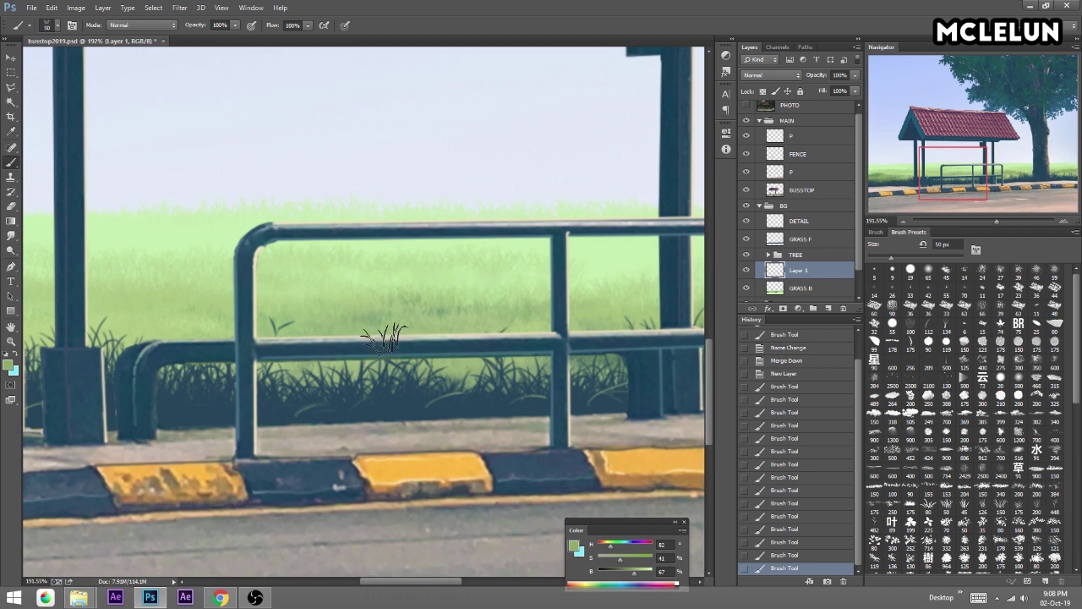
click(420, 321)
click(577, 331)
click(254, 314)
click(178, 322)
click(144, 330)
Smudge the dark grass softly near the tree while panning across the scene.
click(11, 235)
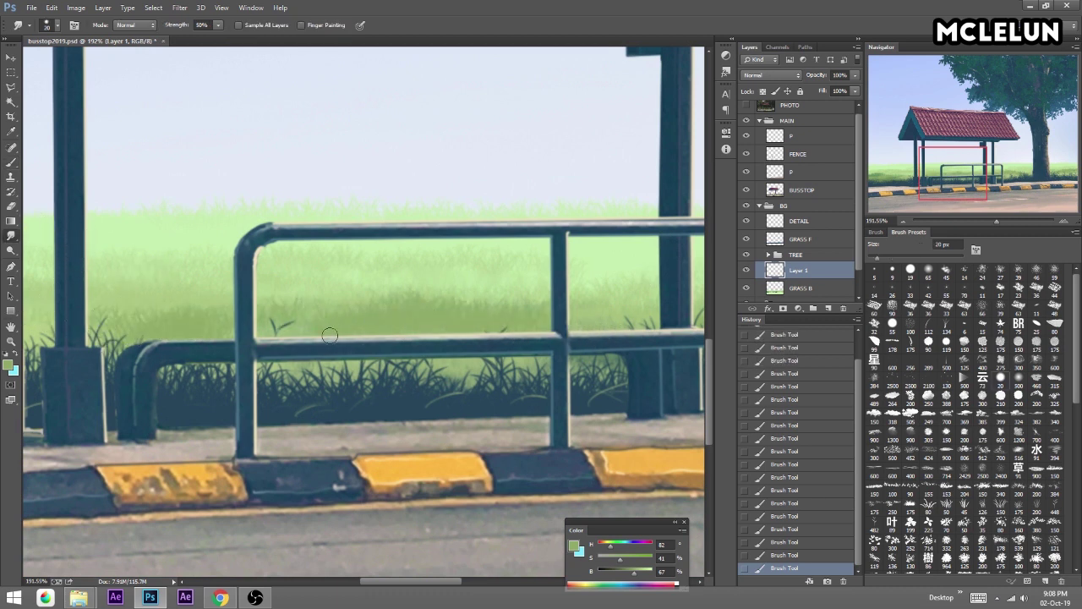
click(1010, 174)
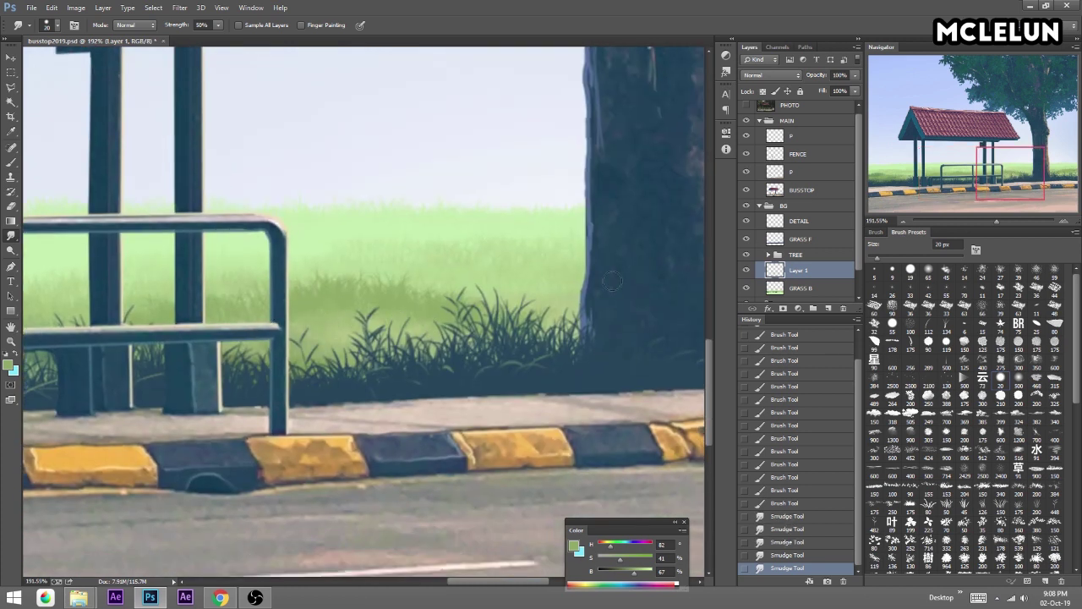
scroll(612, 282, right, 5)
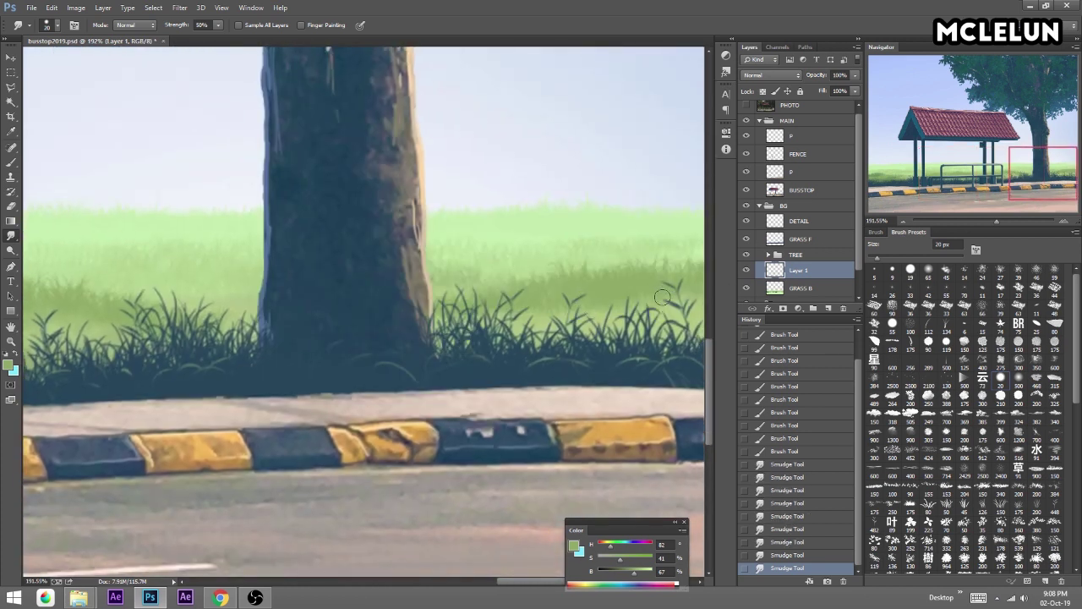
drag(662, 298, 591, 320)
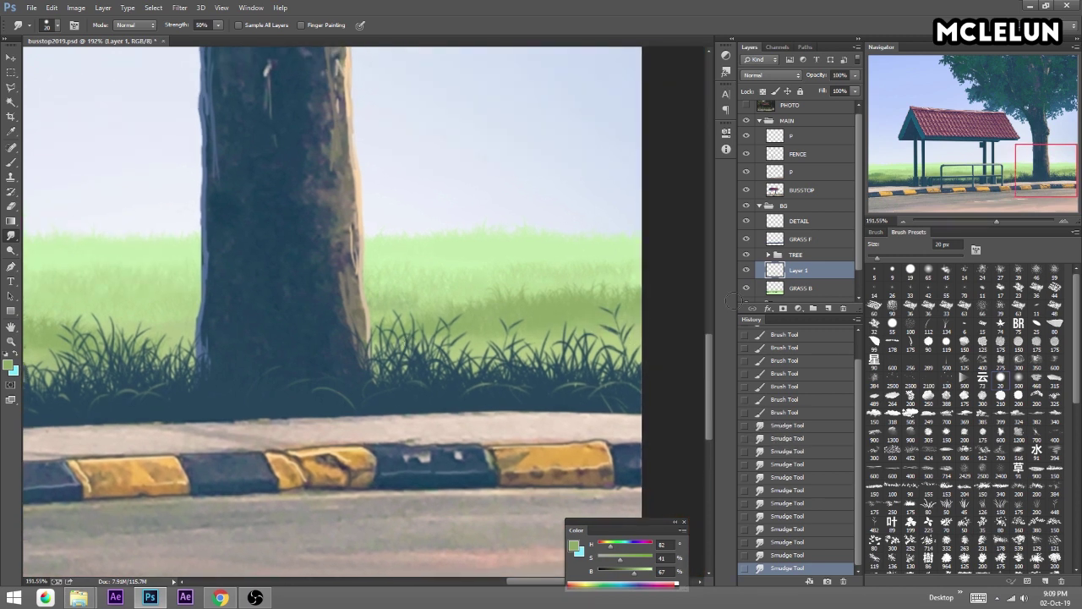
click(897, 180)
key(b)
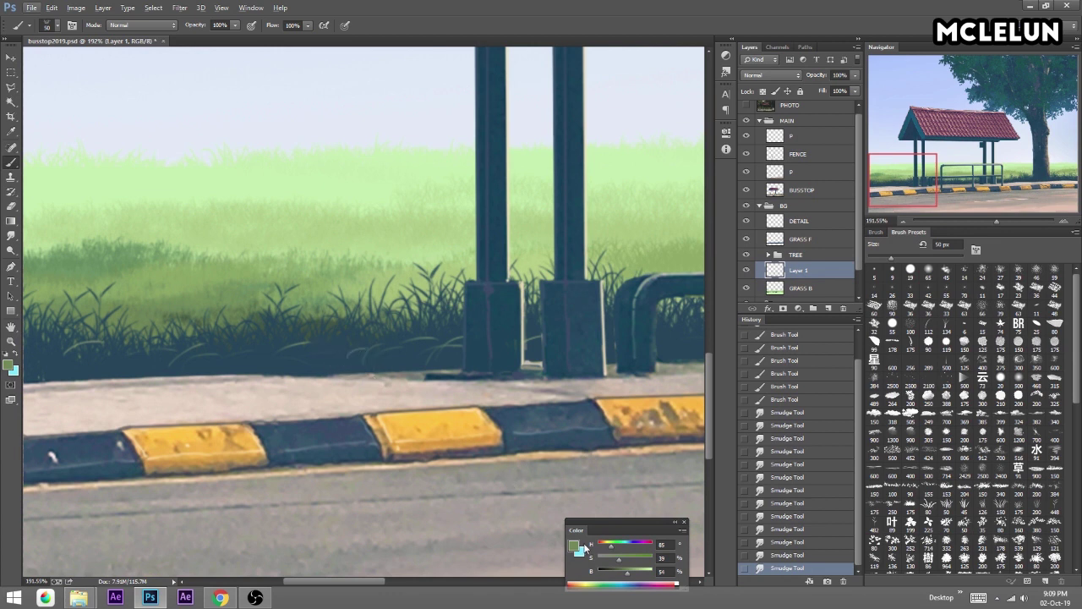
Sample a dark blue from the grass and make Color Dynamics follow pen pressure.
click(15, 358)
alt+click(149, 357)
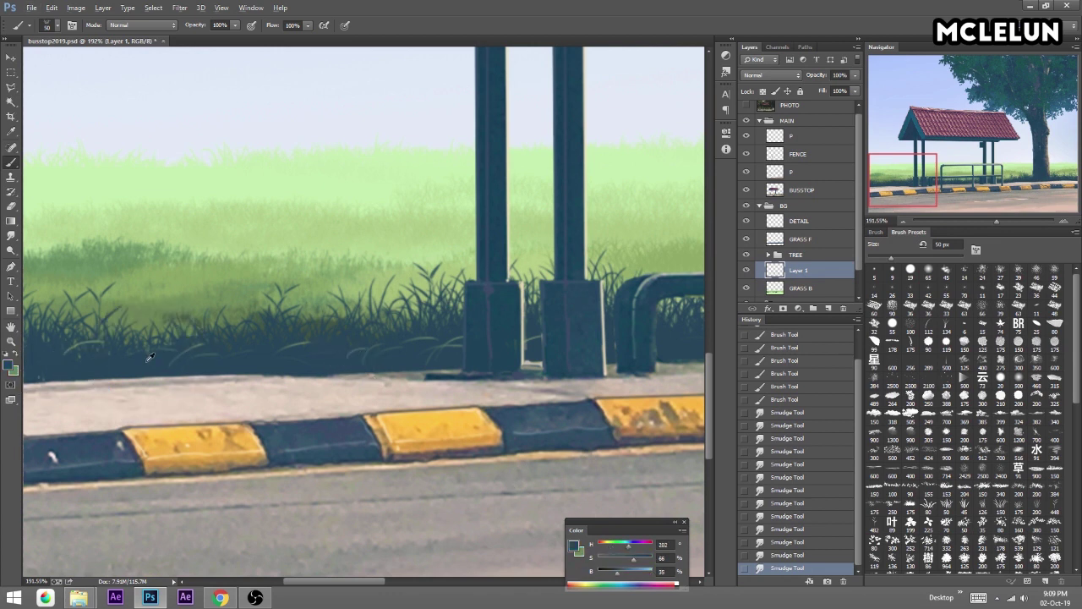
click(877, 233)
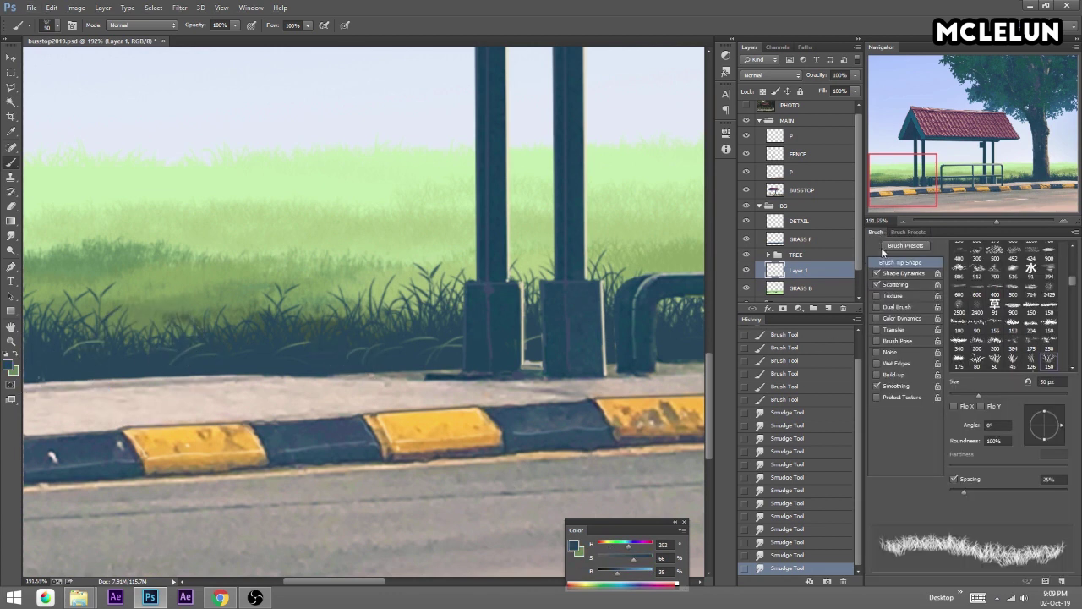
click(877, 319)
click(909, 318)
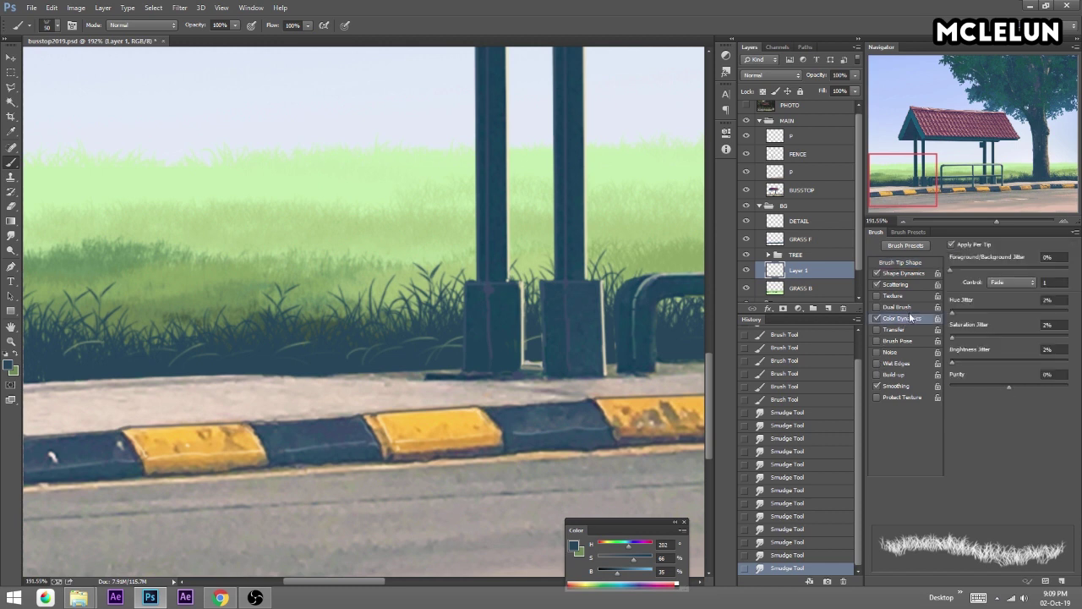
click(1004, 281)
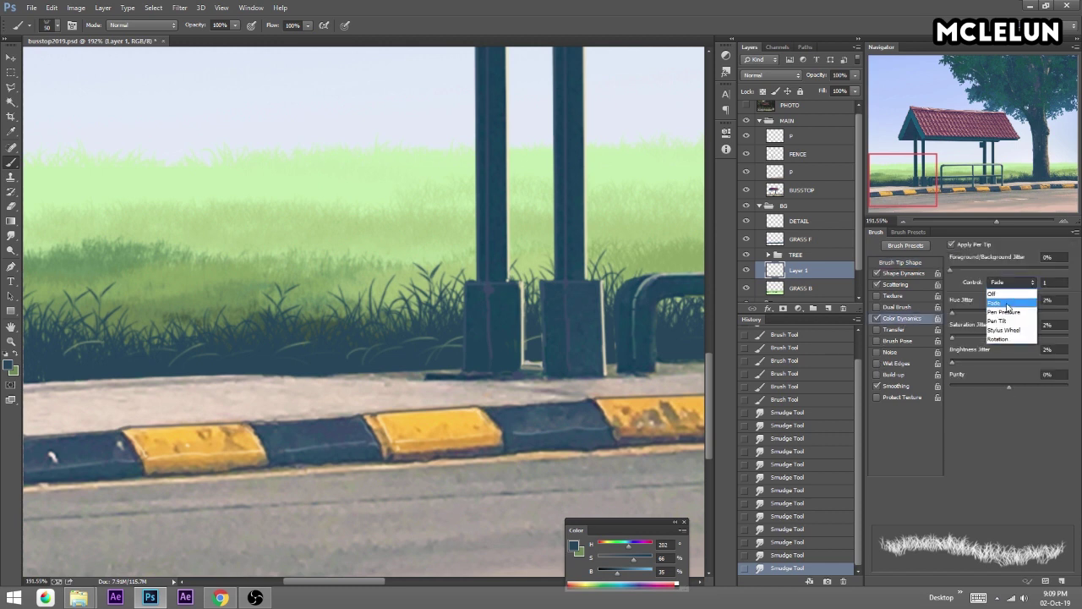
click(1005, 309)
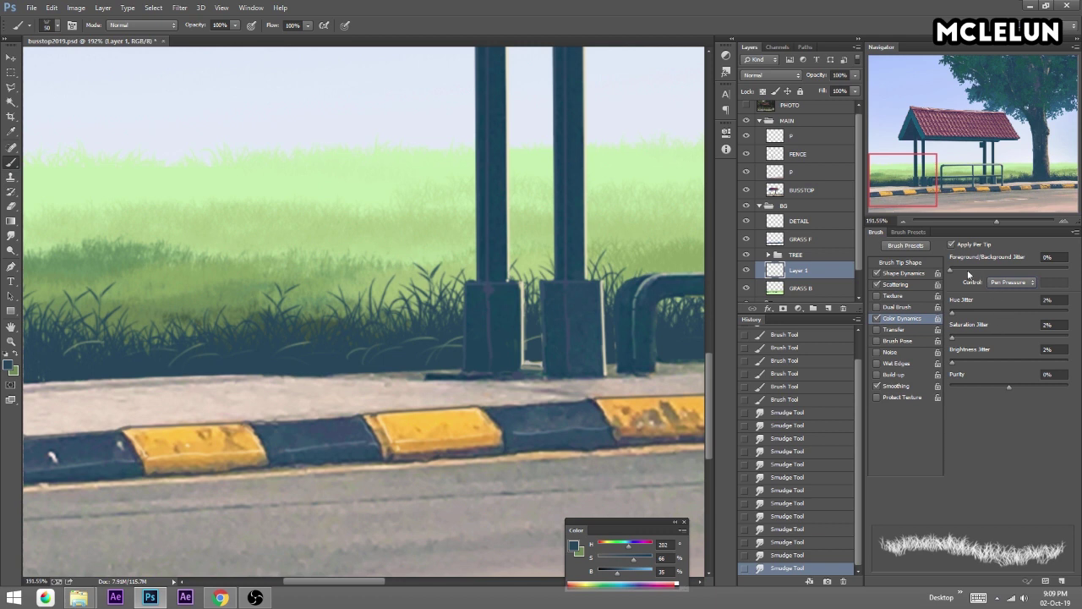
Try a grass stroke, then revert to the earlier smudge history state.
drag(592, 210, 696, 214)
key(ctrl+z)
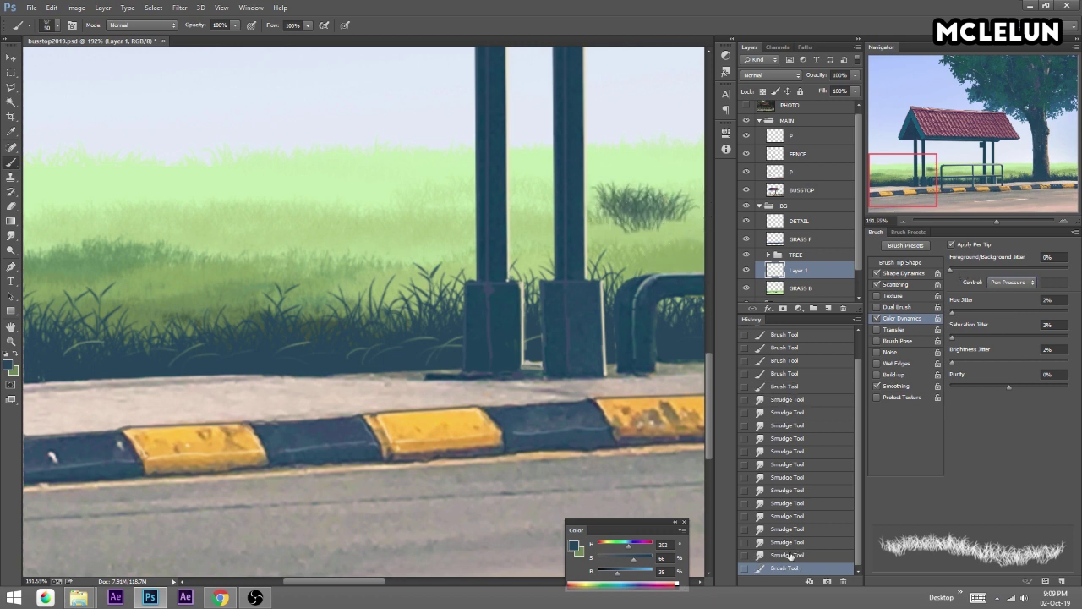
click(789, 555)
click(998, 185)
drag(600, 211, 321, 216)
Merge the grass strokes down and paint fresh grass blades on a new layer by the tree.
key(ctrl+e)
click(828, 308)
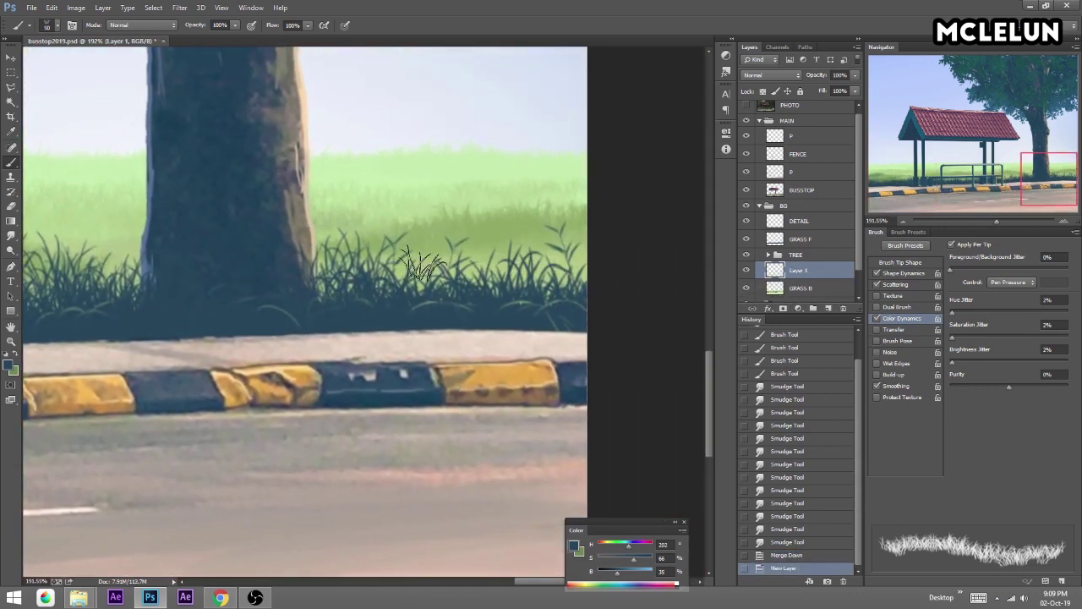
drag(406, 262, 516, 258)
drag(439, 253, 566, 251)
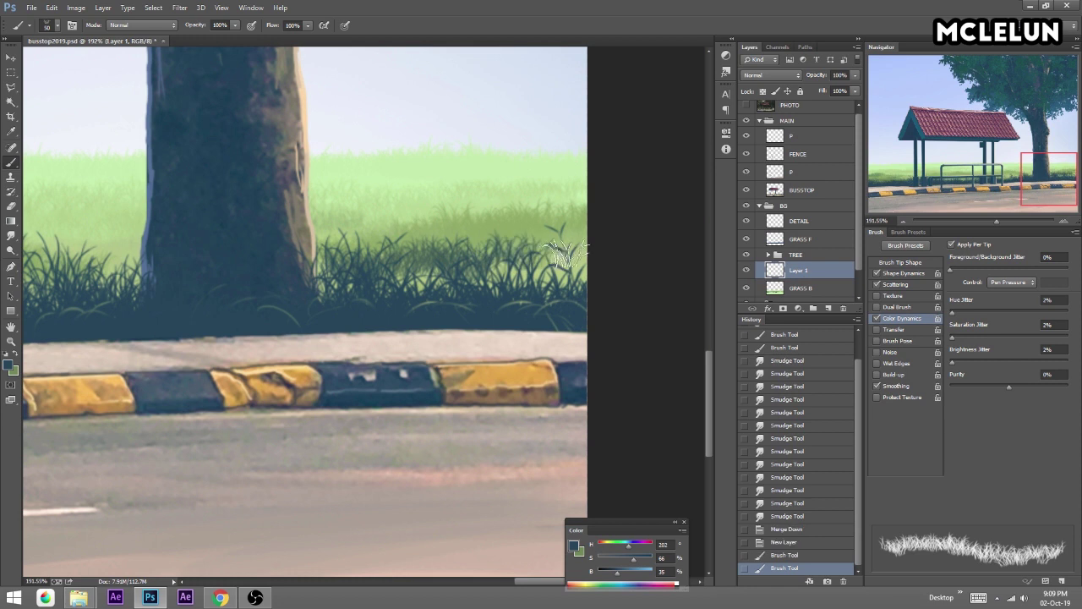
mouse_move(208, 231)
mouse_down()
mouse_move(495, 261)
mouse_move(240, 298)
mouse_move(491, 263)
mouse_up()
Lower Layer 1 fill to 79% and paint dark grass behind the railing.
click(855, 91)
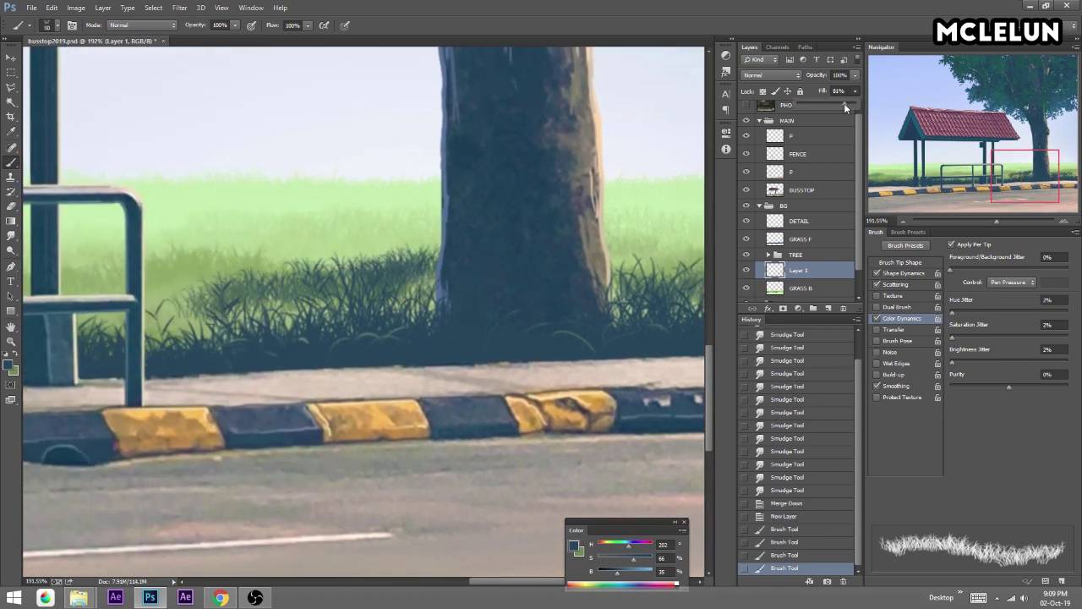
drag(844, 103, 828, 104)
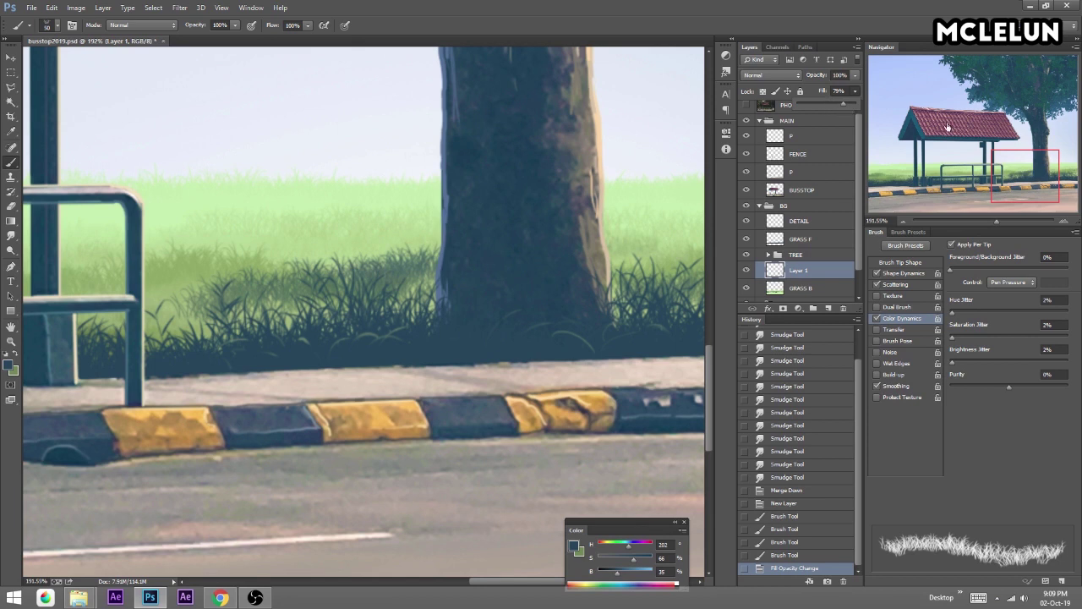
click(920, 179)
mouse_move(234, 222)
mouse_down()
mouse_move(487, 222)
mouse_move(145, 232)
mouse_up()
drag(366, 265, 524, 271)
drag(456, 266, 597, 285)
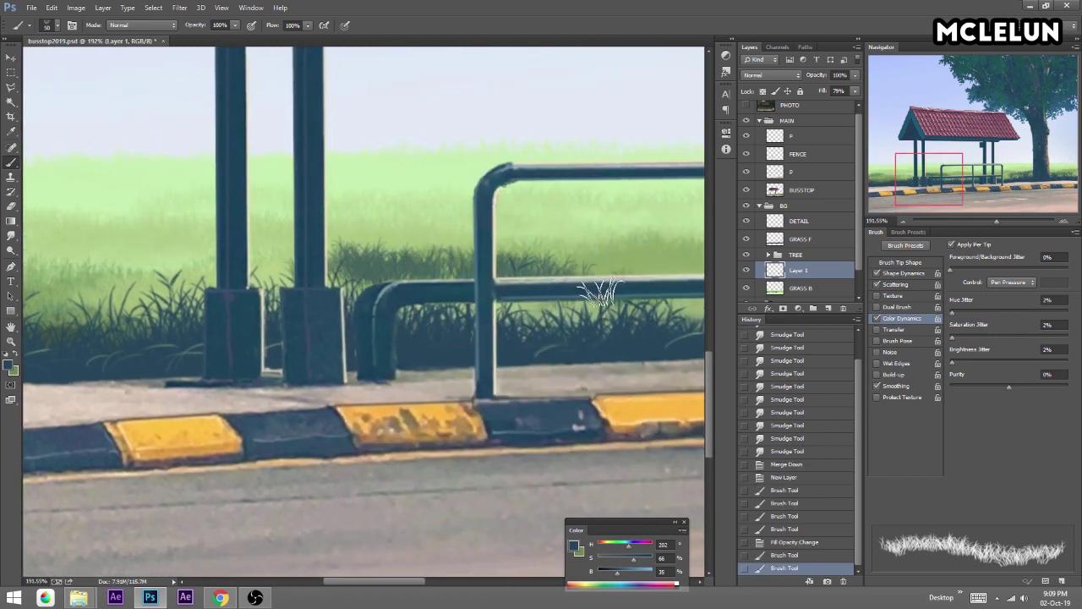
Smudge the new grass behind the railing and near the tree.
click(11, 236)
drag(373, 280, 579, 297)
click(1014, 177)
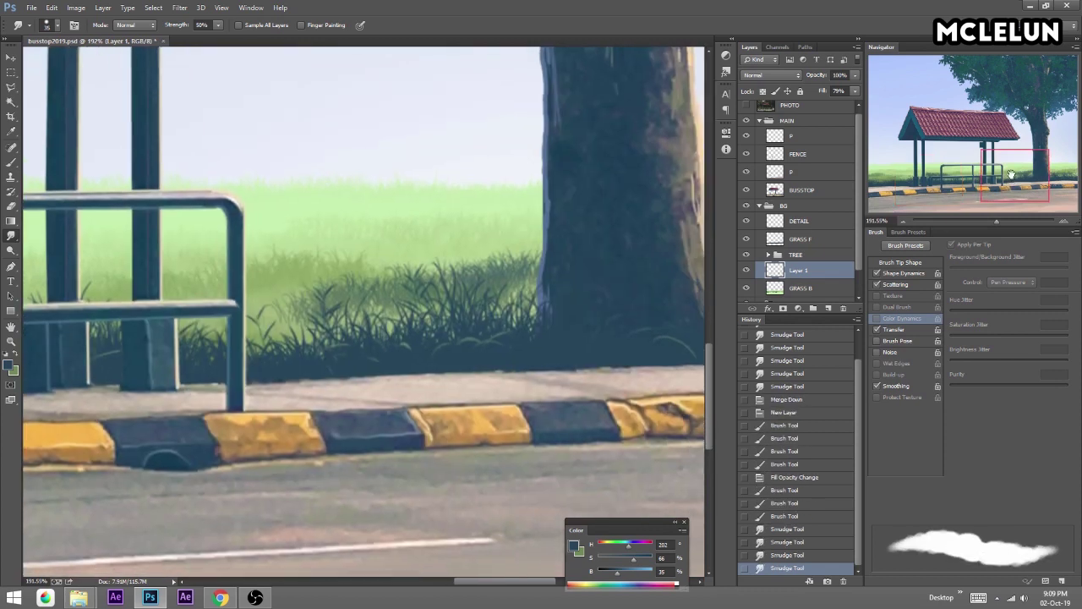
mouse_move(296, 306)
mouse_down()
mouse_move(402, 316)
mouse_move(577, 284)
mouse_up()
drag(512, 285, 651, 227)
drag(1032, 177, 1063, 186)
drag(690, 211, 429, 221)
Lower Layer 1 fill to 51% and zoom out to the whole scene.
click(854, 91)
drag(848, 103, 828, 102)
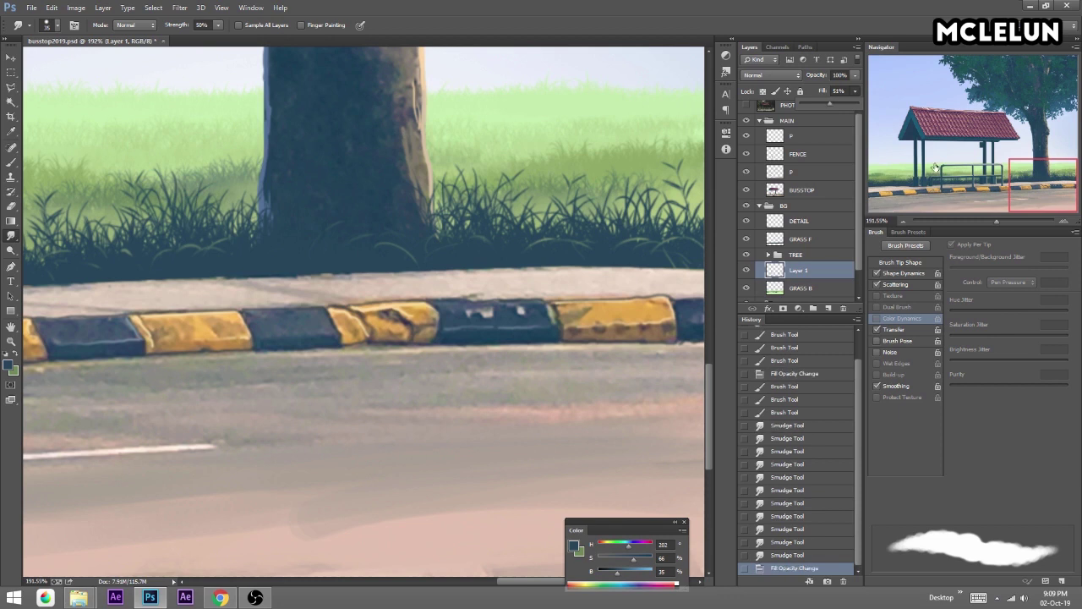
drag(993, 221, 981, 222)
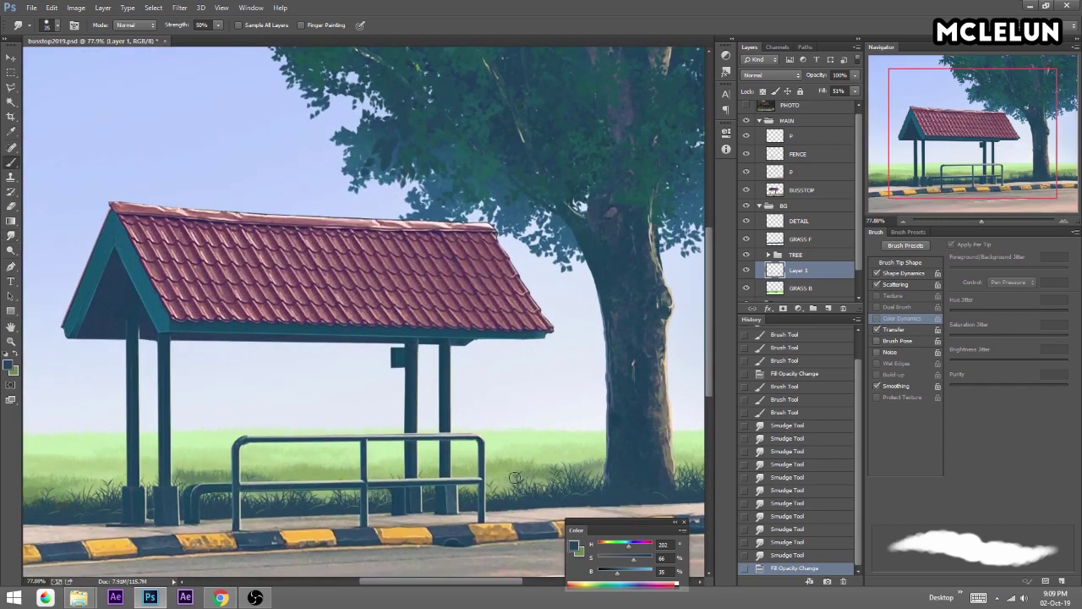
Dab small dark grass tufts along the grass line near the bench.
key(b)
click(507, 481)
click(516, 483)
click(193, 482)
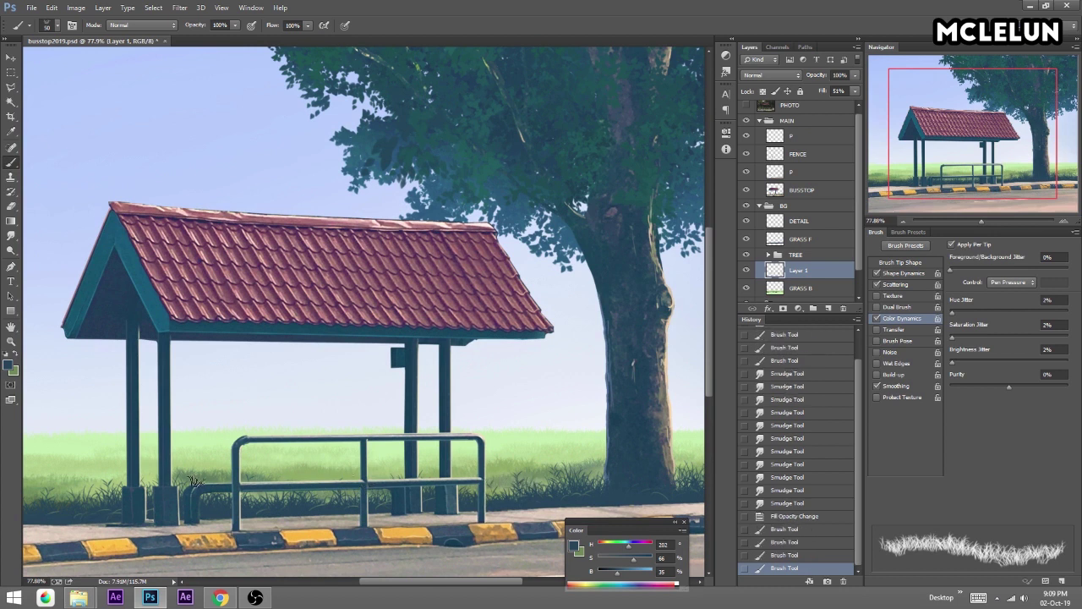
click(101, 484)
click(143, 482)
click(254, 486)
click(327, 492)
click(186, 482)
Smudge the new tufts along the bench rail into the grass.
click(11, 237)
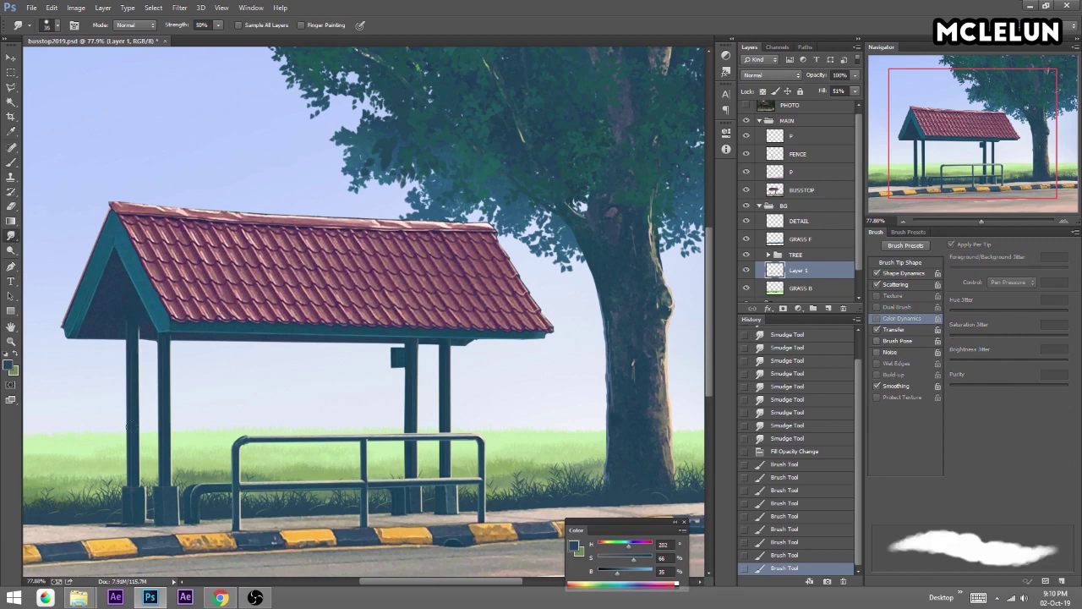
drag(240, 490, 313, 497)
drag(338, 501, 390, 504)
mouse_move(520, 494)
mouse_down()
mouse_move(457, 497)
mouse_move(508, 495)
mouse_up()
drag(677, 422, 678, 415)
drag(685, 424, 682, 415)
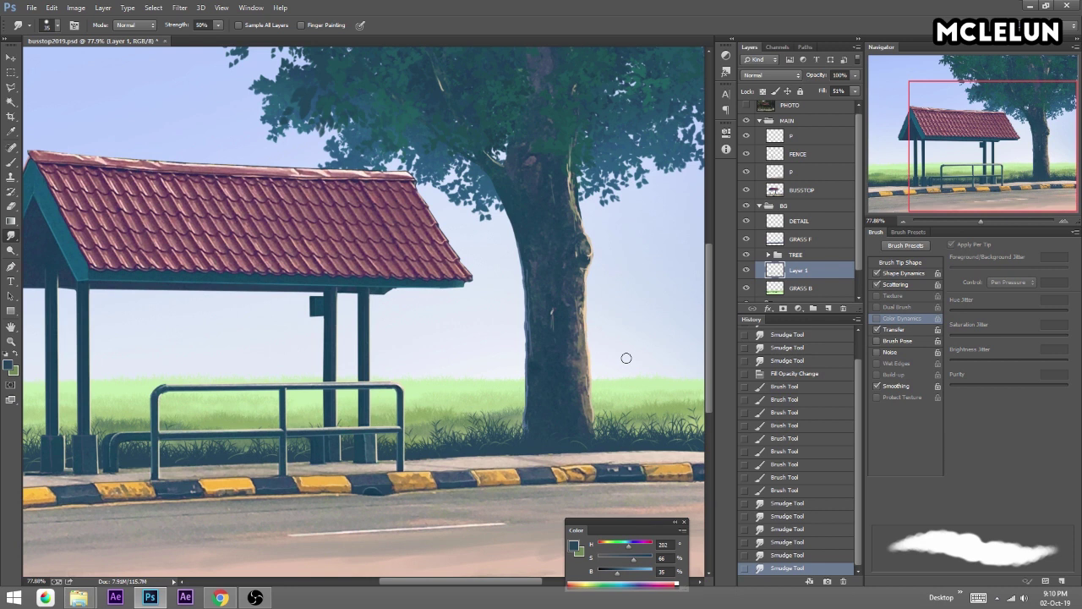
Paint dark grass strokes and dabs around the tree base.
key(b)
drag(604, 420, 654, 427)
click(602, 426)
click(637, 433)
click(537, 431)
click(498, 435)
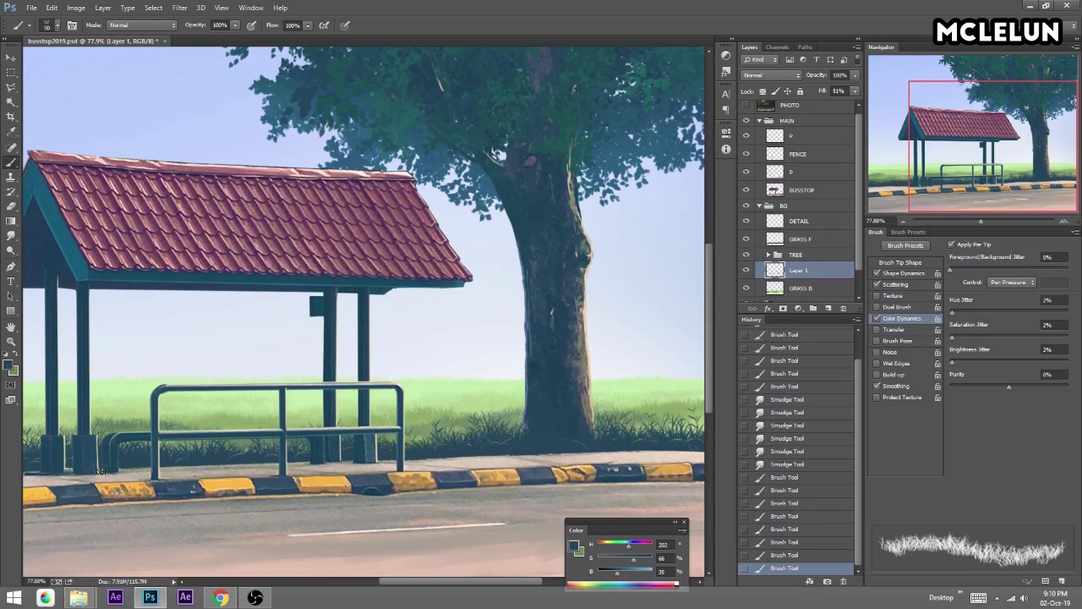
Merge Layer 1's grass into GRASS B and centre the bus shelter.
key(ctrl+e)
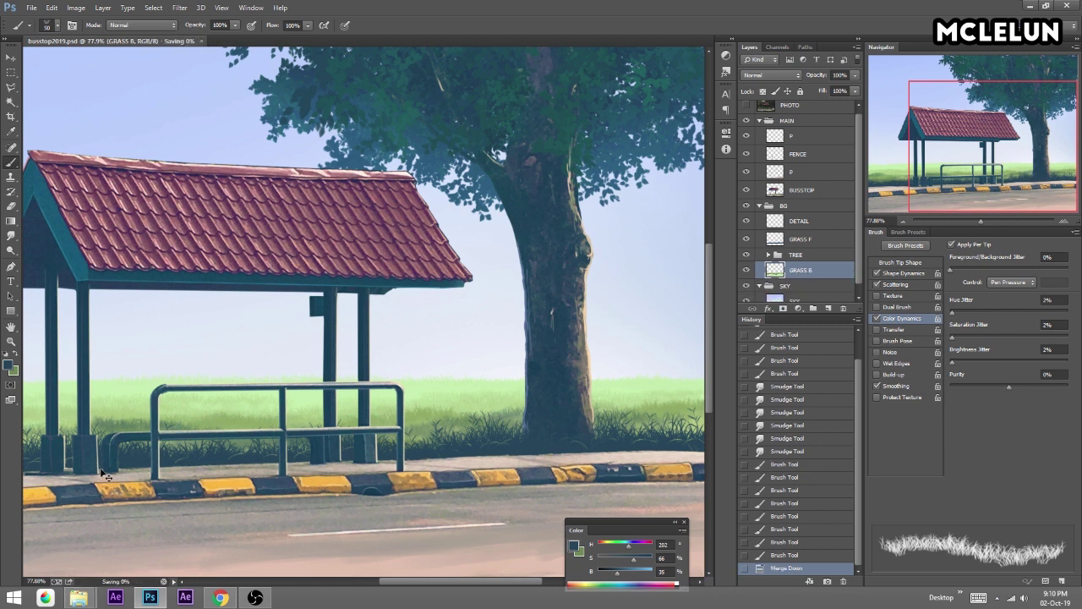
drag(327, 272, 479, 245)
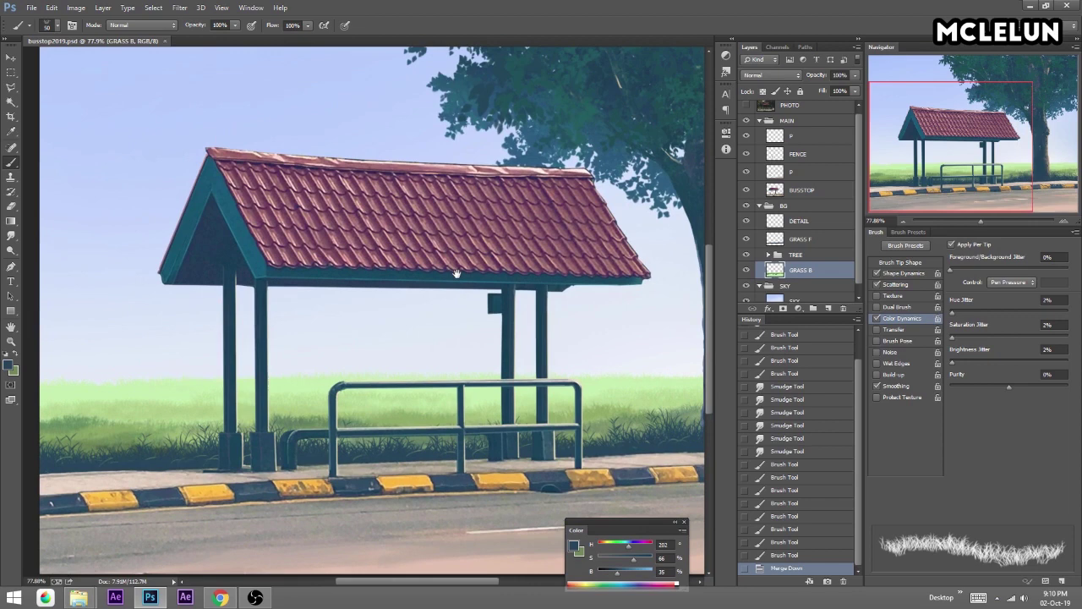
mouse_move(478, 245)
mouse_down()
mouse_move(416, 296)
mouse_move(422, 321)
mouse_move(406, 331)
mouse_move(425, 331)
mouse_move(430, 310)
mouse_move(415, 309)
mouse_move(403, 262)
mouse_up()
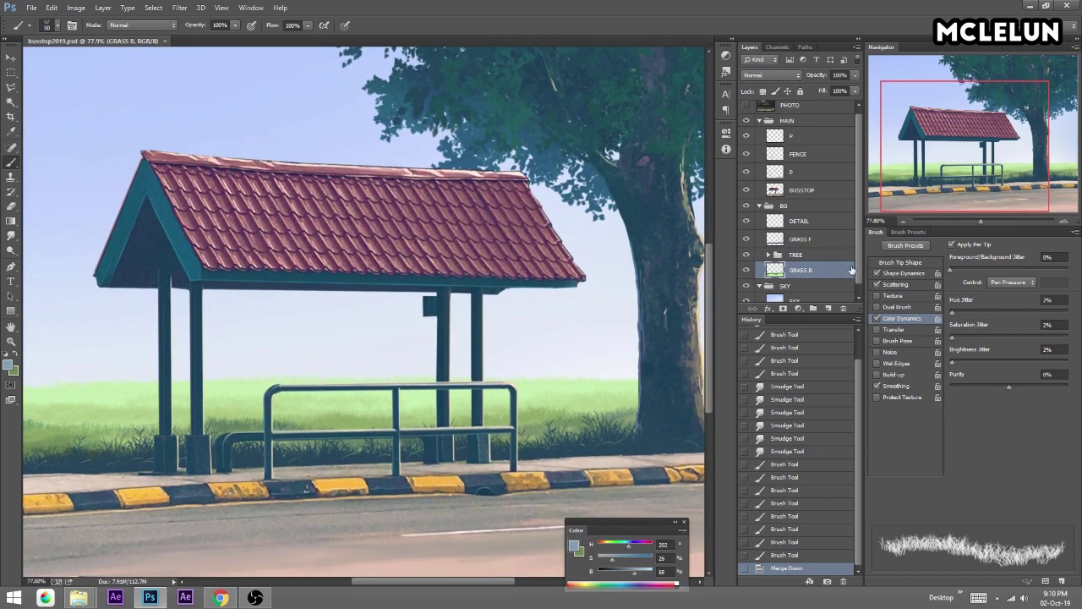
Add a new layer below GRASS B and name it BUSH.
click(831, 309)
drag(811, 270, 812, 289)
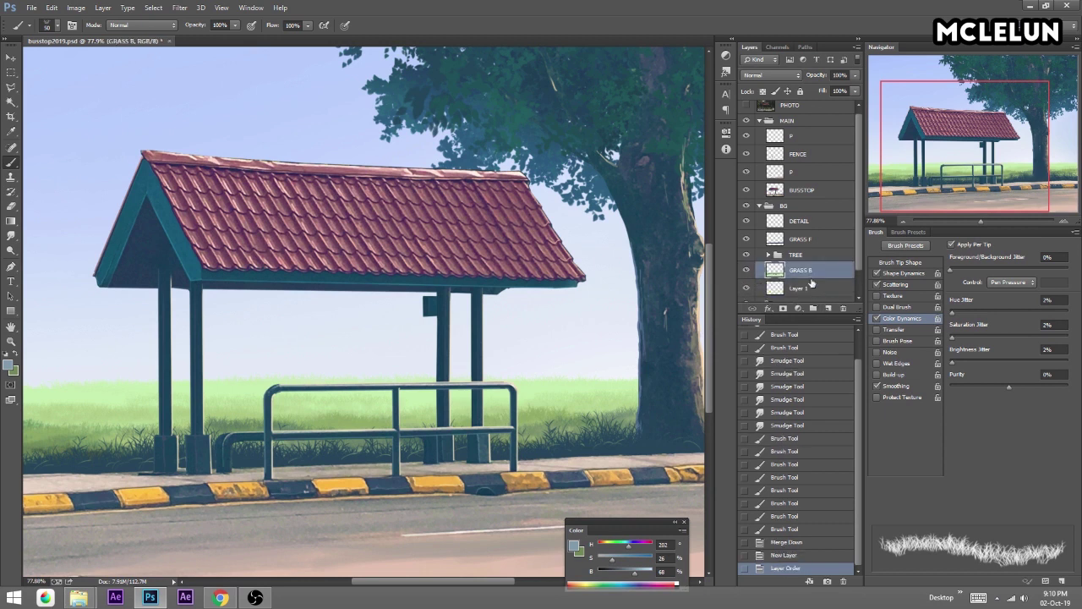
double_click(803, 287)
text(BUSH)
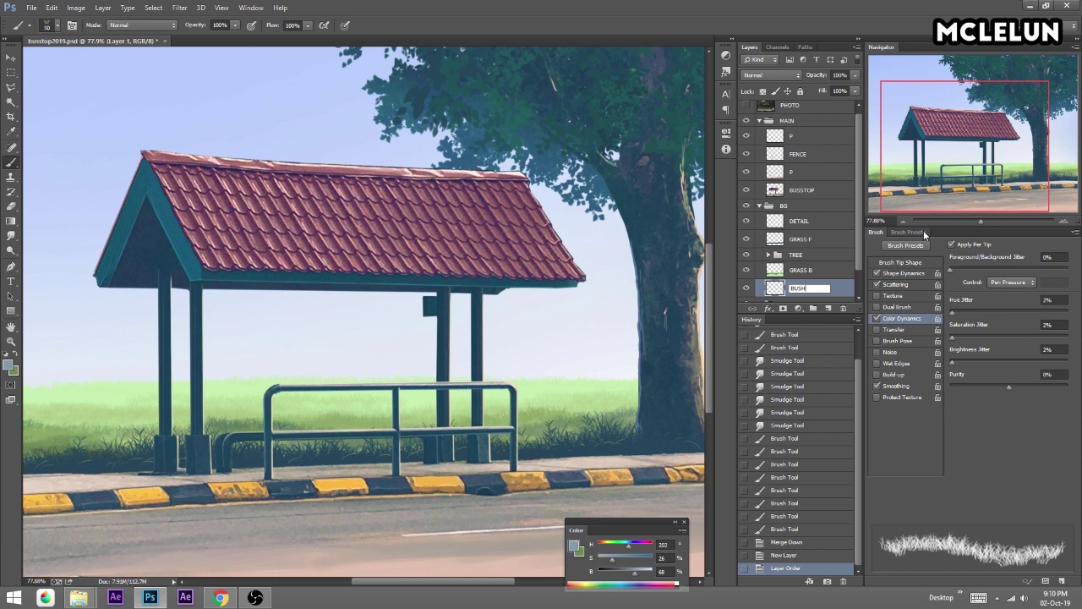
key(Return)
click(908, 231)
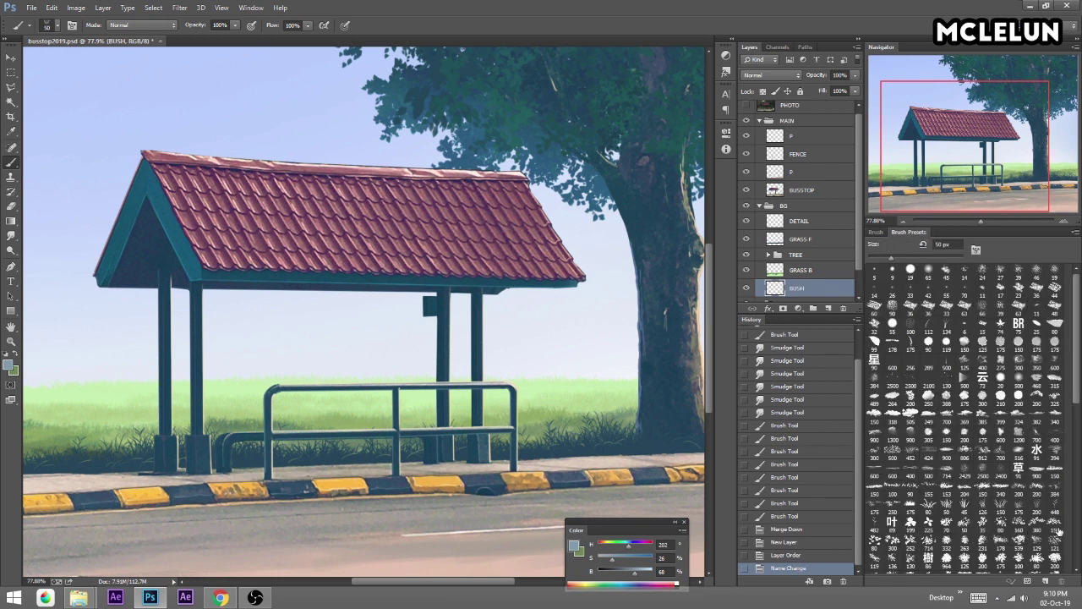
Choose a foliage brush preset at 125 px and undo a trial bush stroke.
scroll(1027, 507, down, 2)
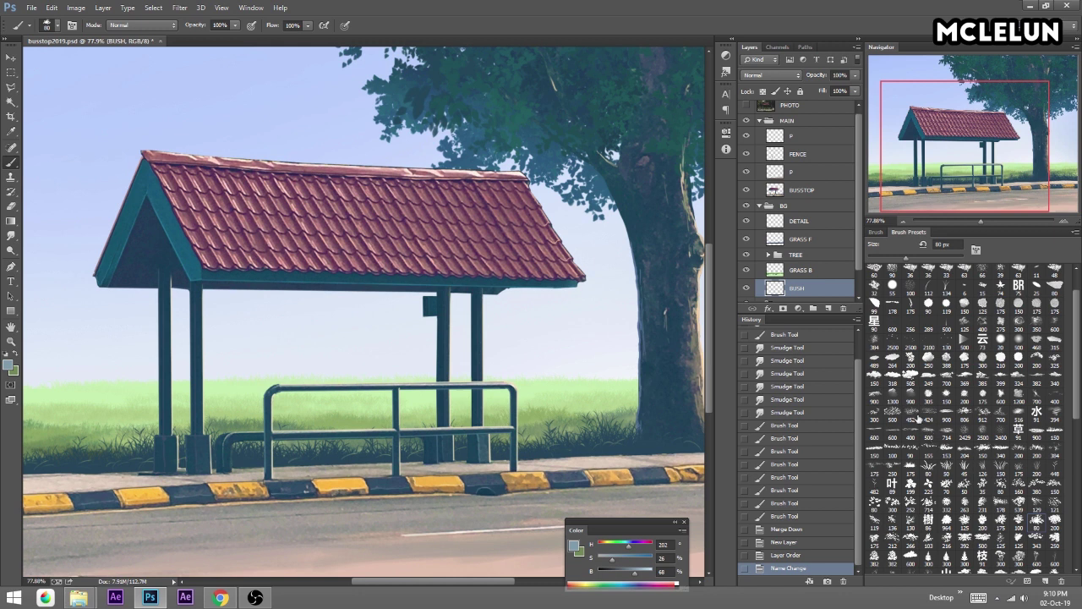
key(bracketright)
key(bracketright)
drag(541, 372, 562, 367)
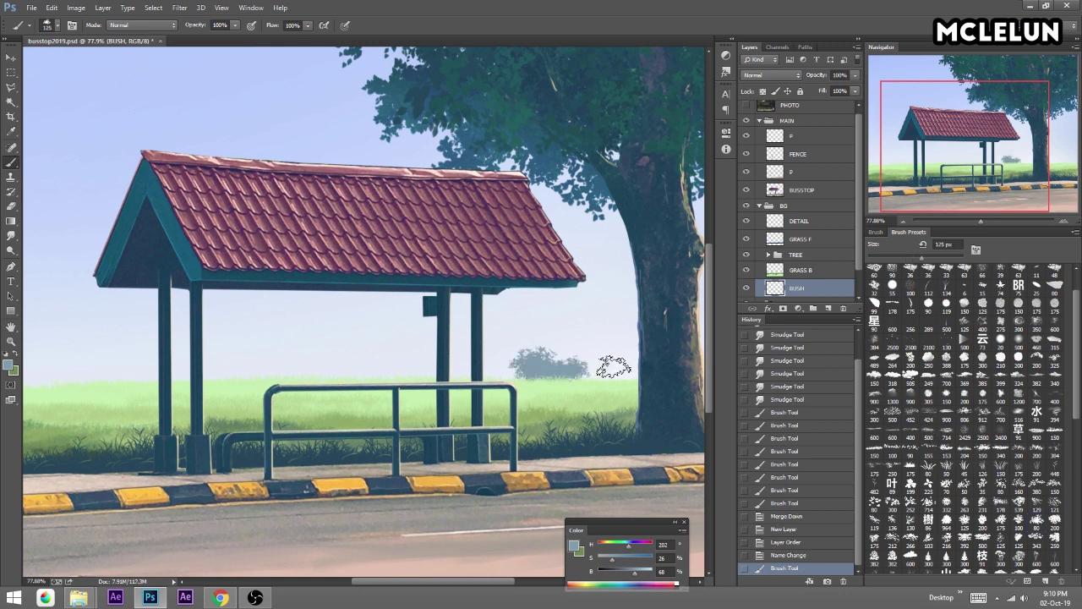
key(ctrl+z)
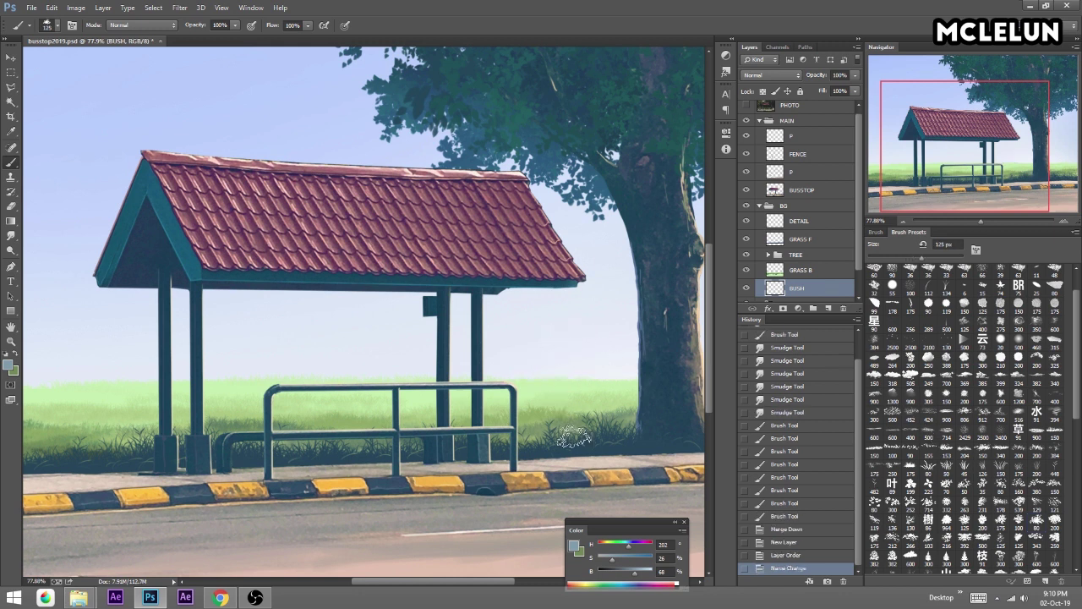
Enable Color Dynamics and try two bush strokes behind the railing, undoing both.
click(878, 232)
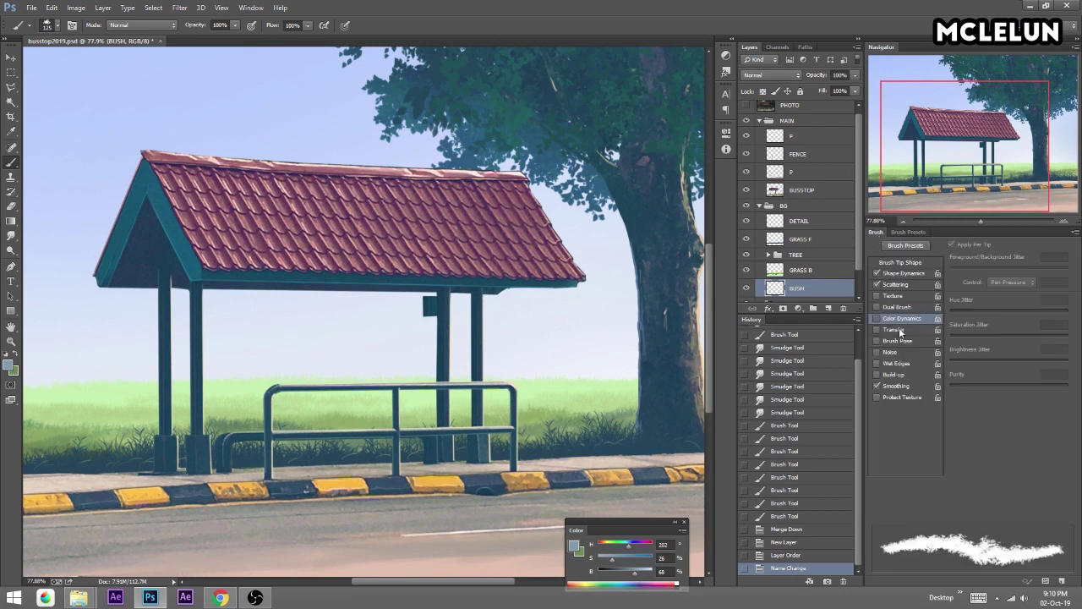
click(877, 318)
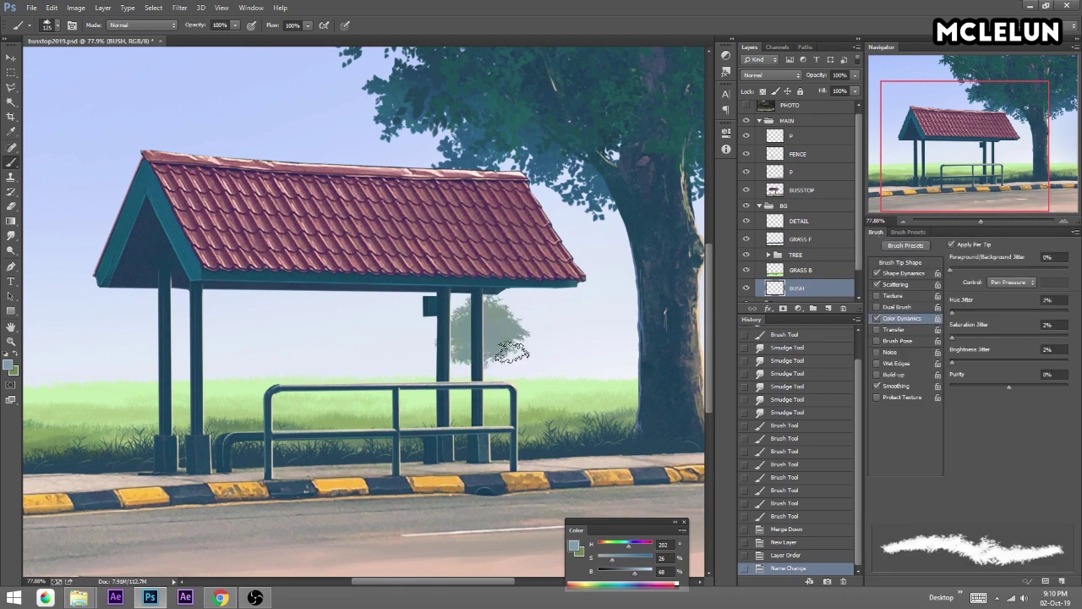
mouse_move(545, 370)
mouse_down()
mouse_move(507, 378)
mouse_move(558, 366)
mouse_up()
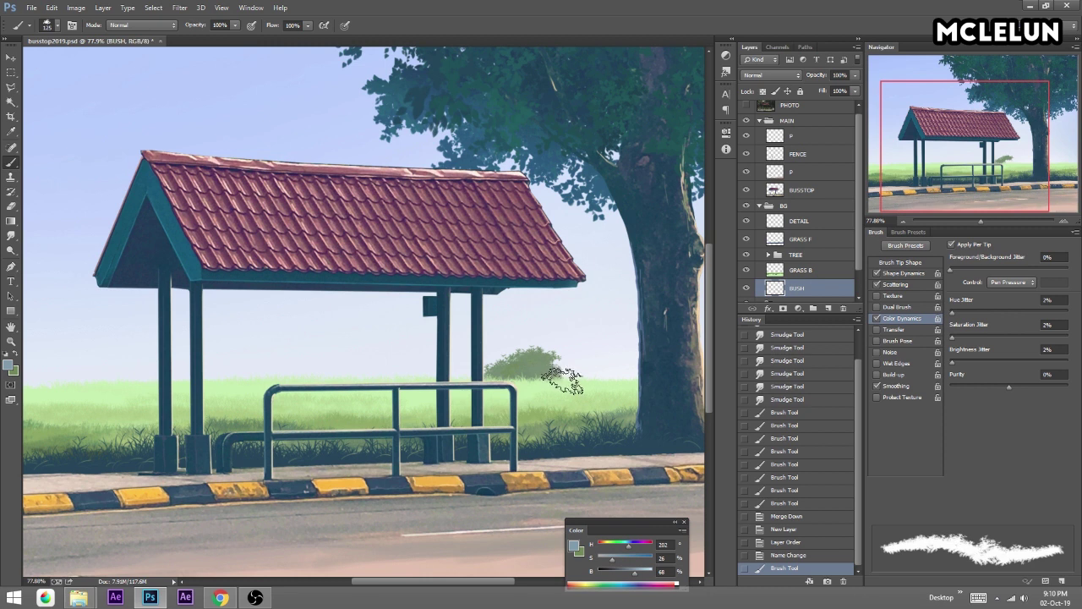
key(ctrl+z)
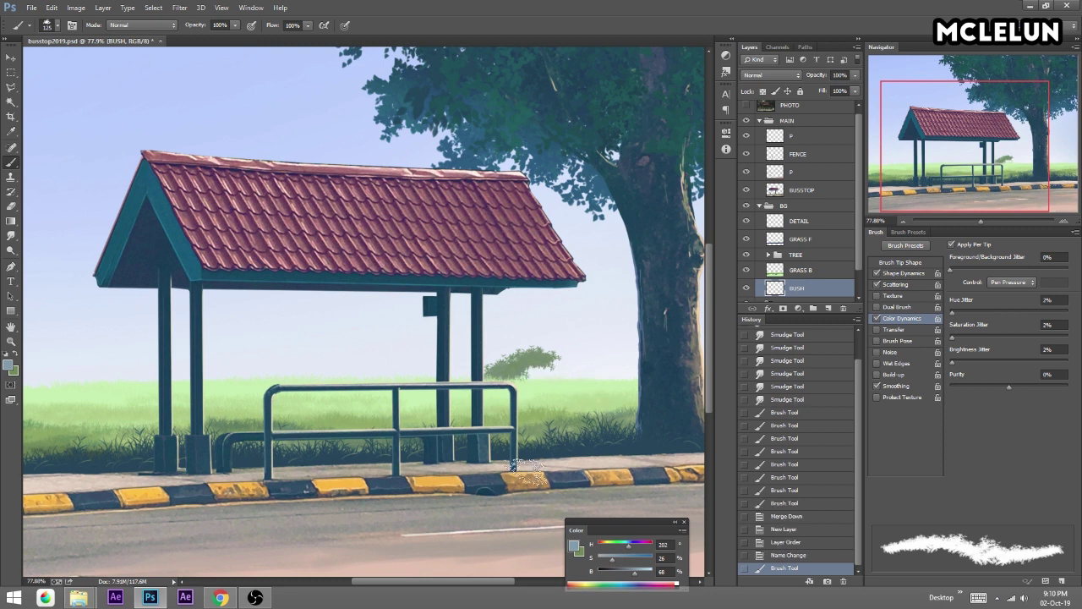
mouse_move(529, 359)
mouse_down()
mouse_move(604, 342)
mouse_move(621, 372)
mouse_up()
key(ctrl+z)
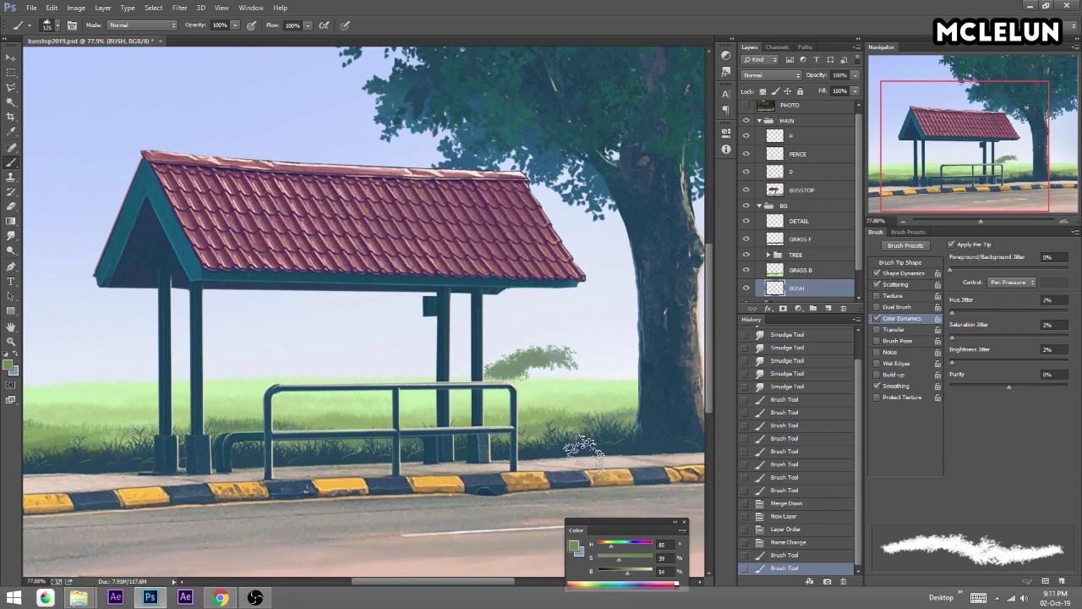
Disable Color Dynamics, lower brush opacity and paint lighter strokes over the bush.
click(878, 318)
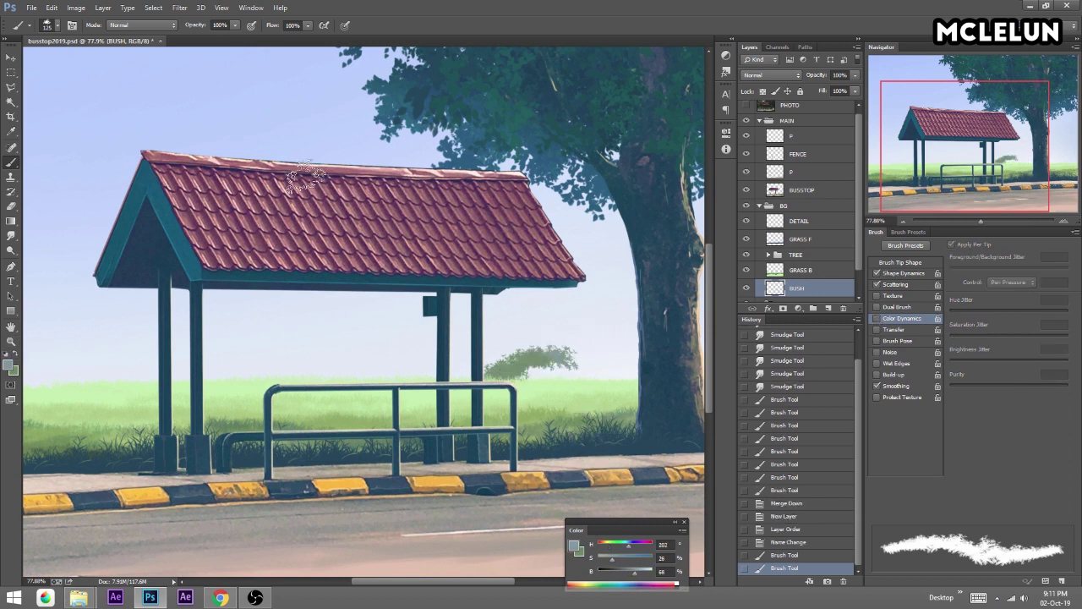
drag(234, 26, 220, 39)
drag(530, 353, 575, 346)
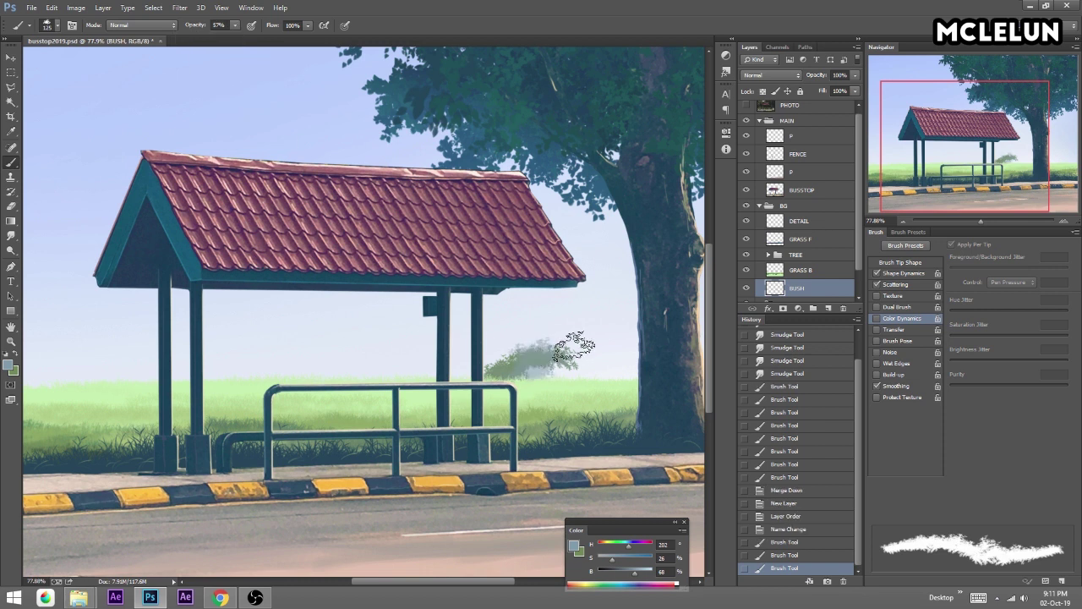
drag(512, 355, 583, 343)
alt+click(540, 349)
key(ctrl+a)
key(ctrl+z)
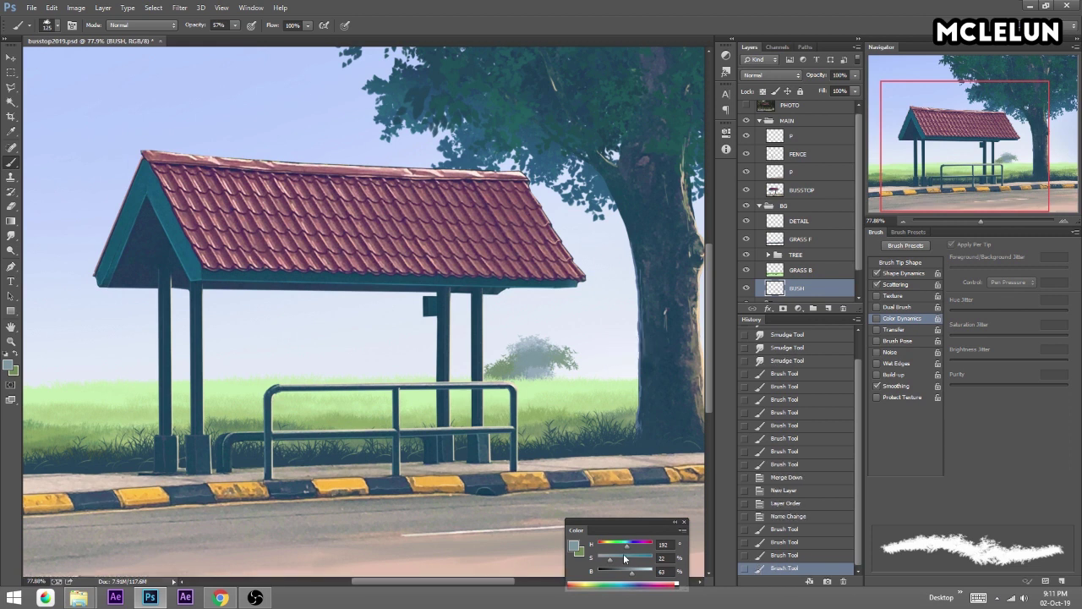
Sample a bluish grey and paint a misty bush behind the shelter at full opacity.
drag(545, 368, 596, 336)
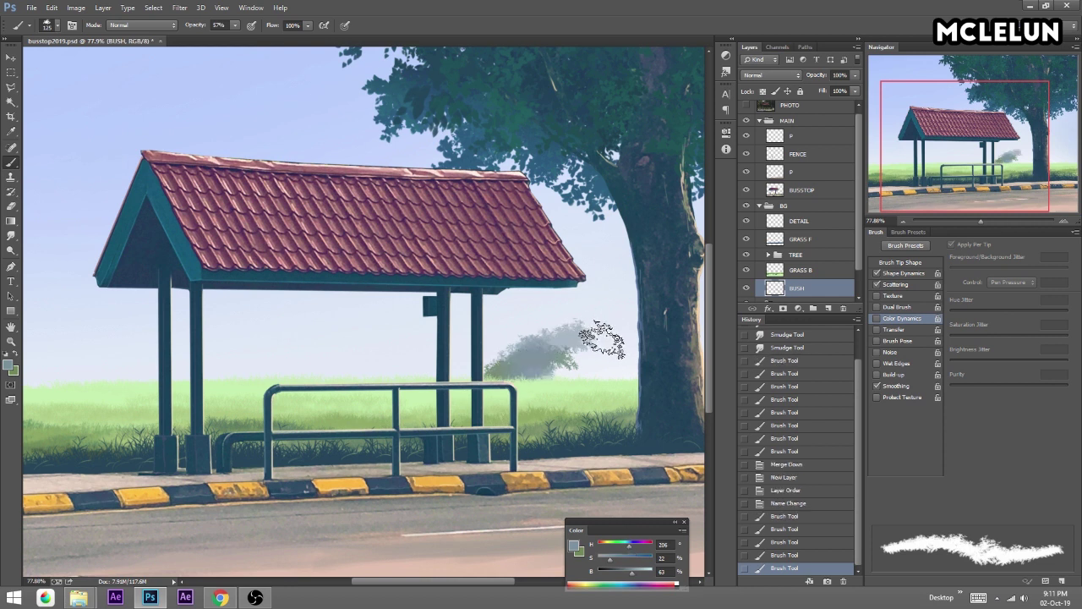
click(638, 569)
click(612, 558)
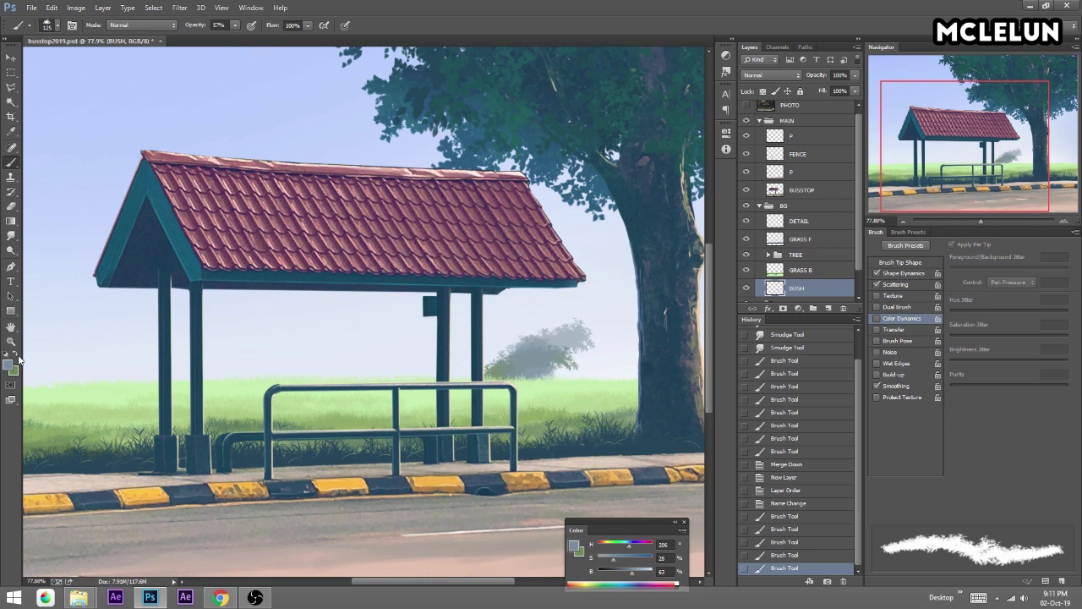
alt+click(538, 350)
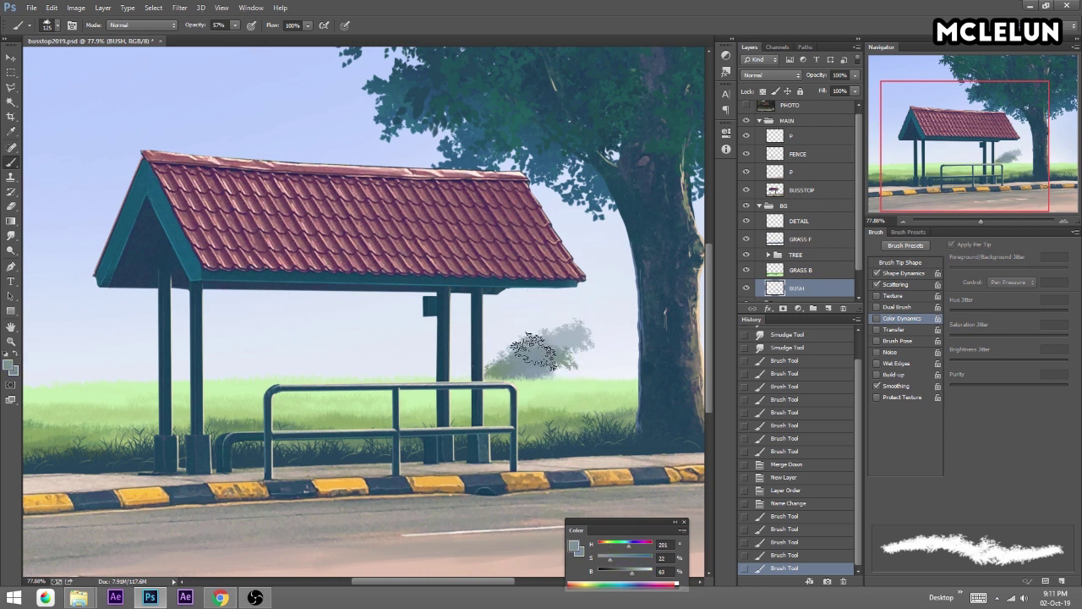
drag(233, 30, 247, 41)
drag(332, 355, 537, 349)
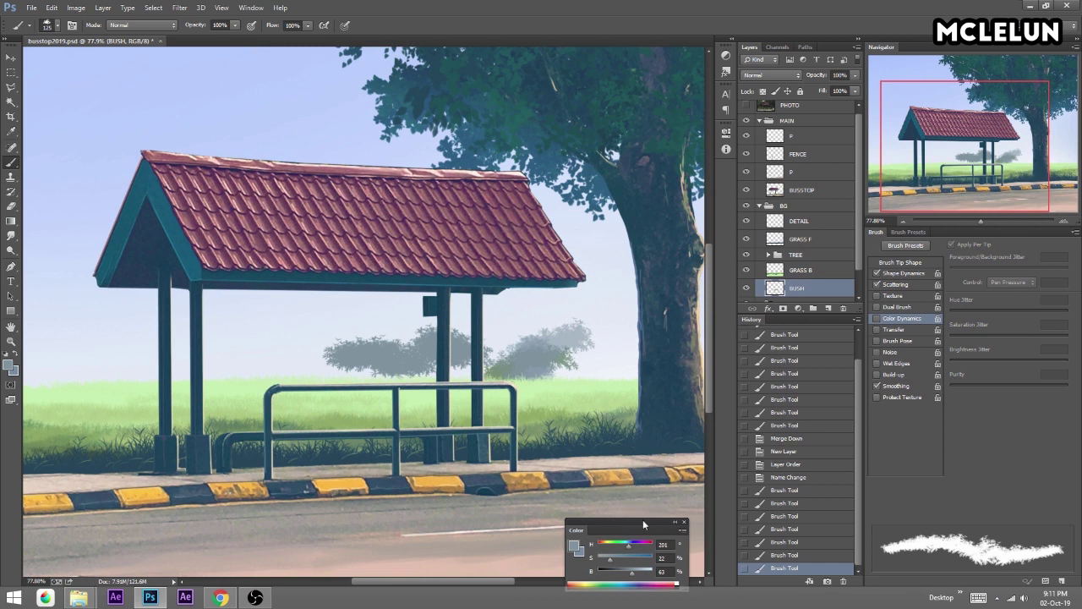
Paint misty and darker blue-grey bushes around the post, then clear the BUSH layer.
click(574, 547)
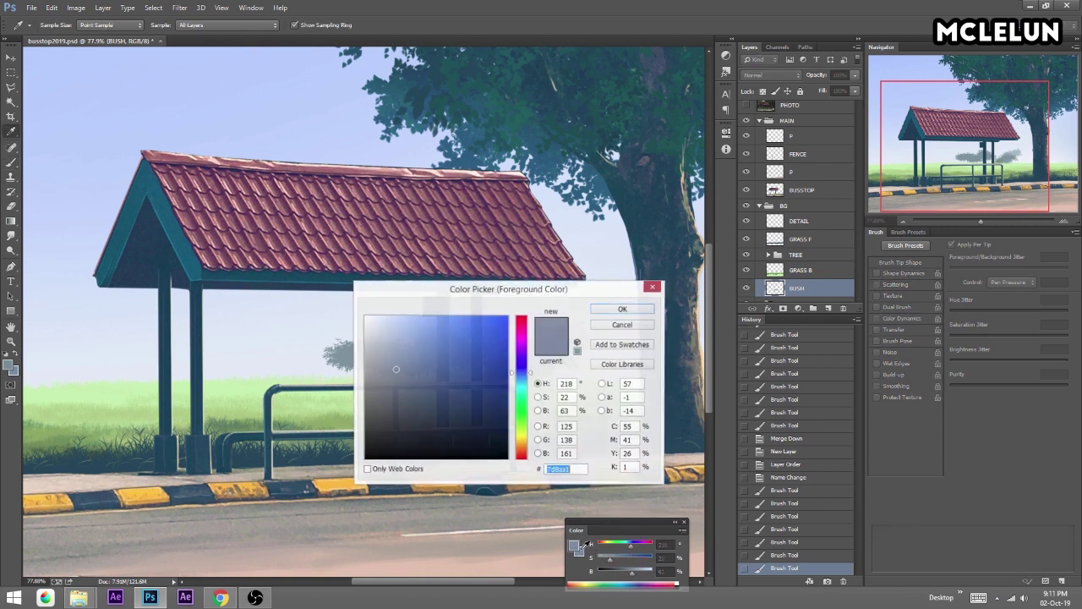
click(620, 326)
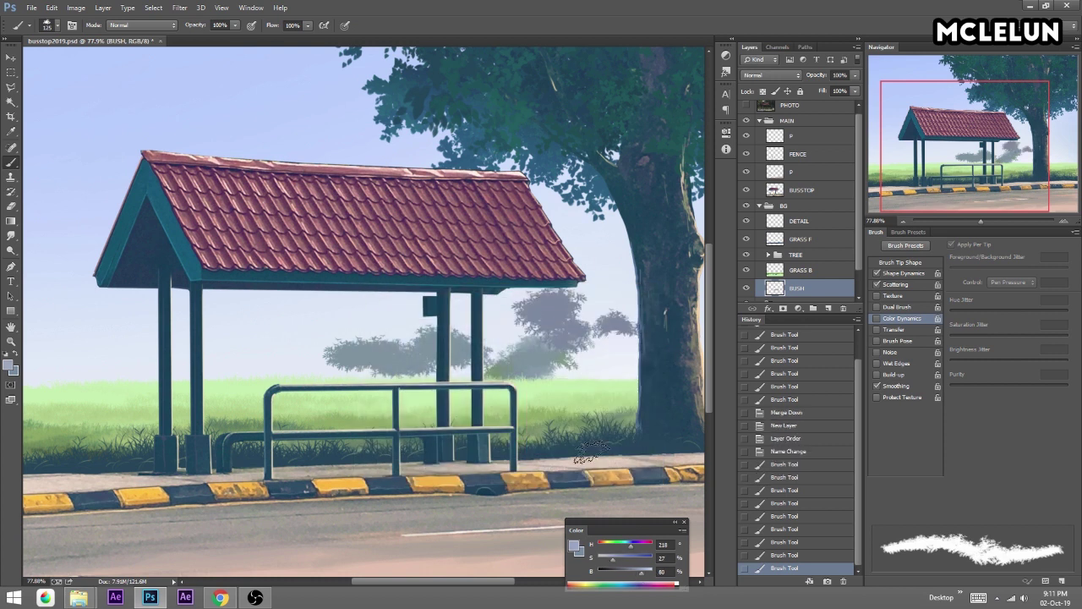
drag(569, 381, 626, 363)
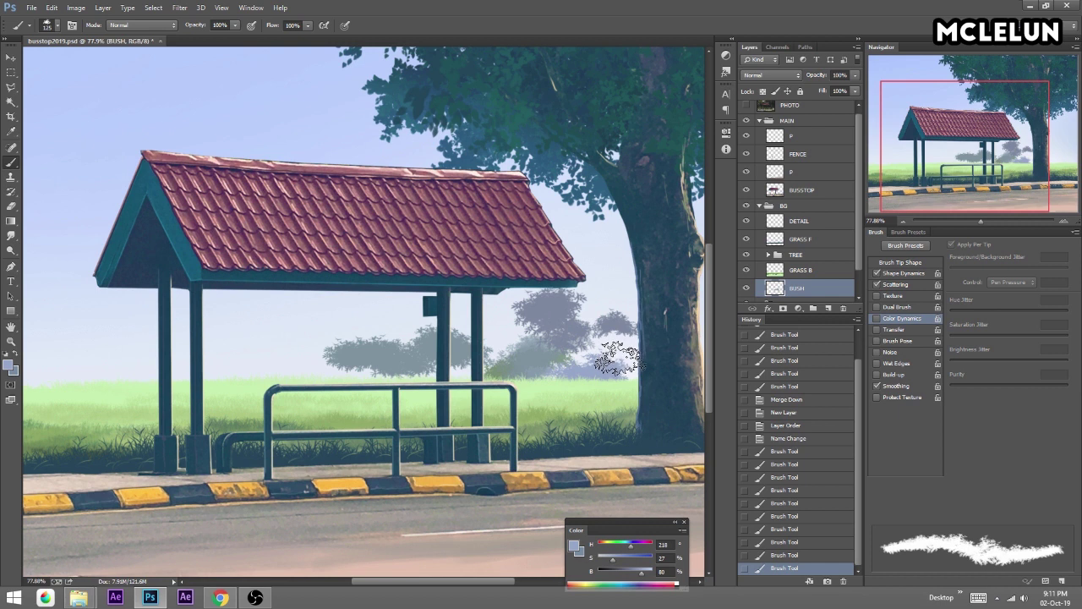
click(17, 360)
drag(326, 331, 448, 325)
key(ctrl+a)
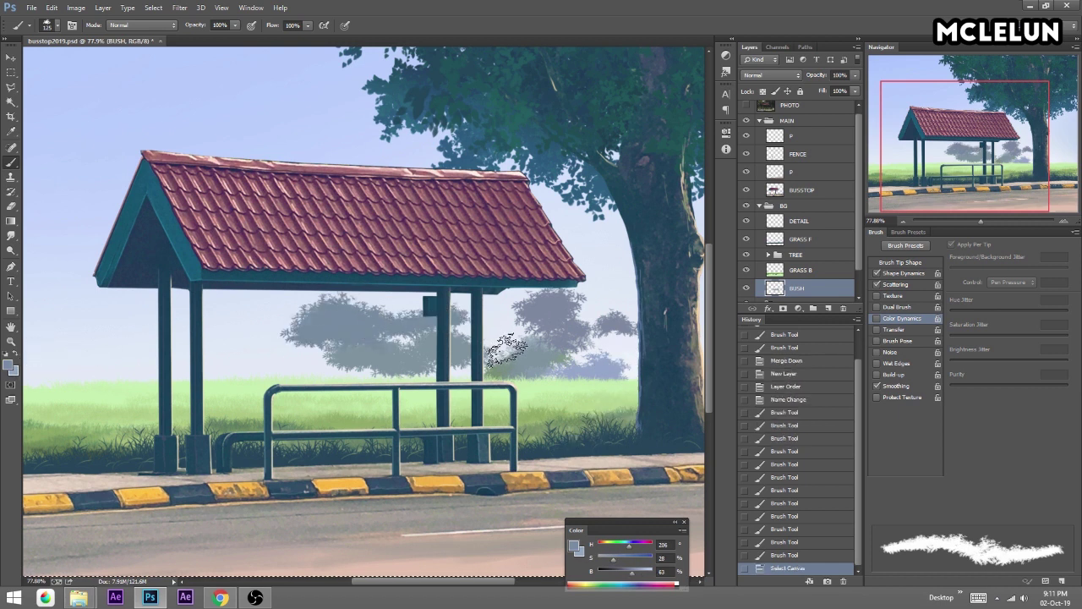
key(Delete)
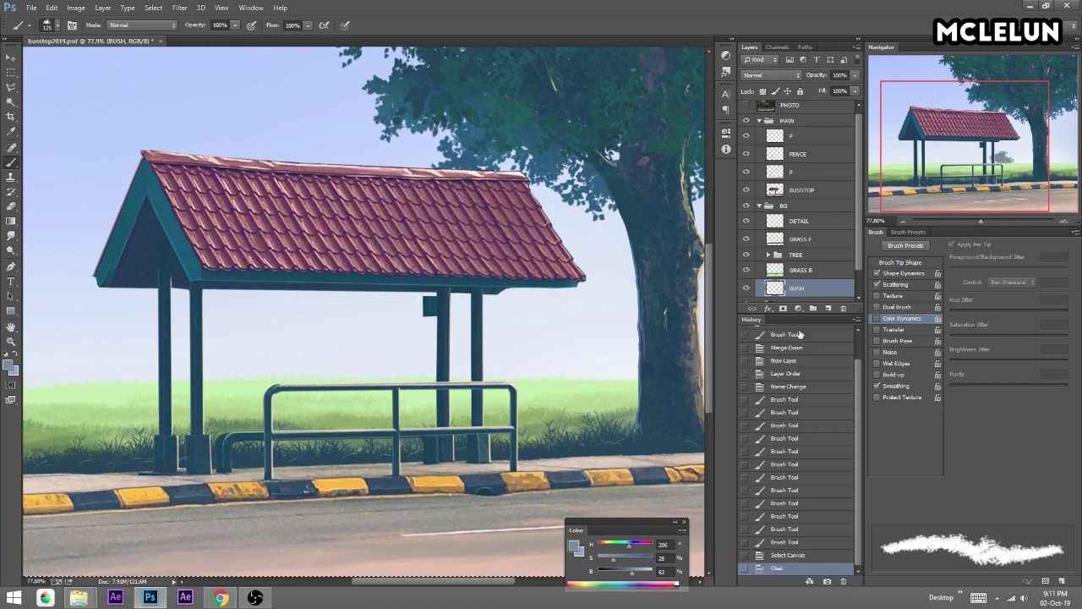
Re-enable Color Dynamics and paint large hazy test bushes behind the bus stop.
click(877, 318)
mouse_move(512, 353)
mouse_down()
mouse_move(643, 372)
mouse_move(389, 363)
mouse_up()
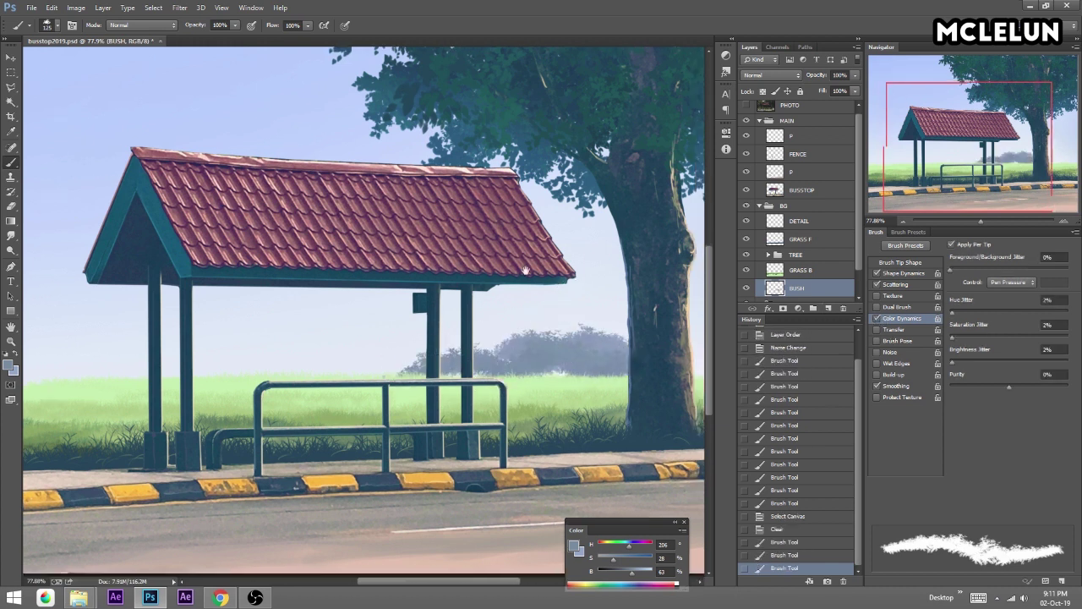
drag(525, 271, 377, 257)
mouse_move(376, 313)
mouse_down()
mouse_move(474, 334)
mouse_move(363, 304)
mouse_up()
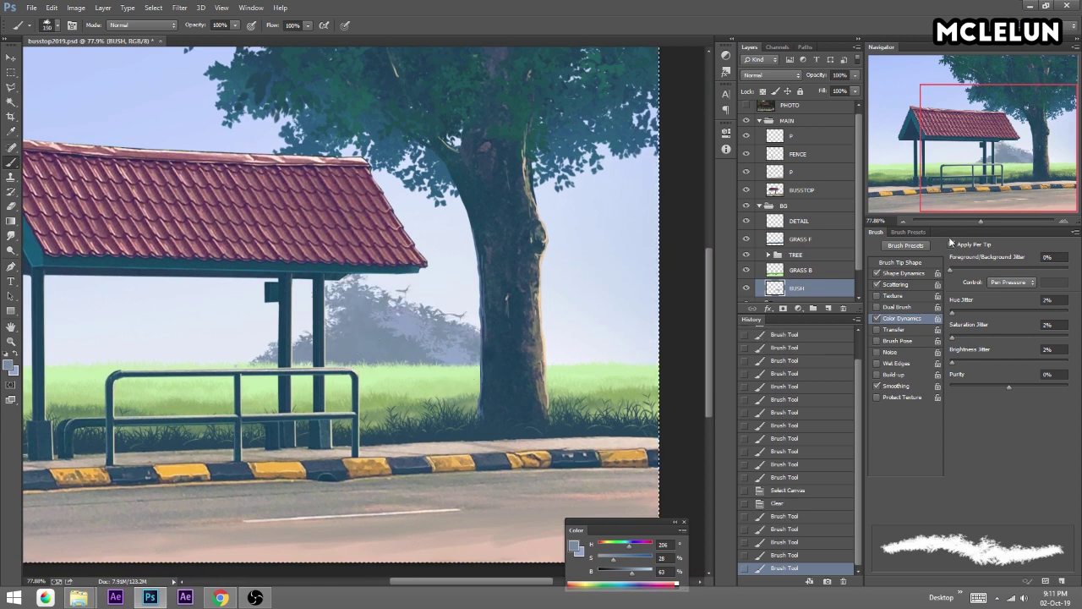
Browse the brush tip options and Brush Presets list to pick a foliage brush.
click(909, 273)
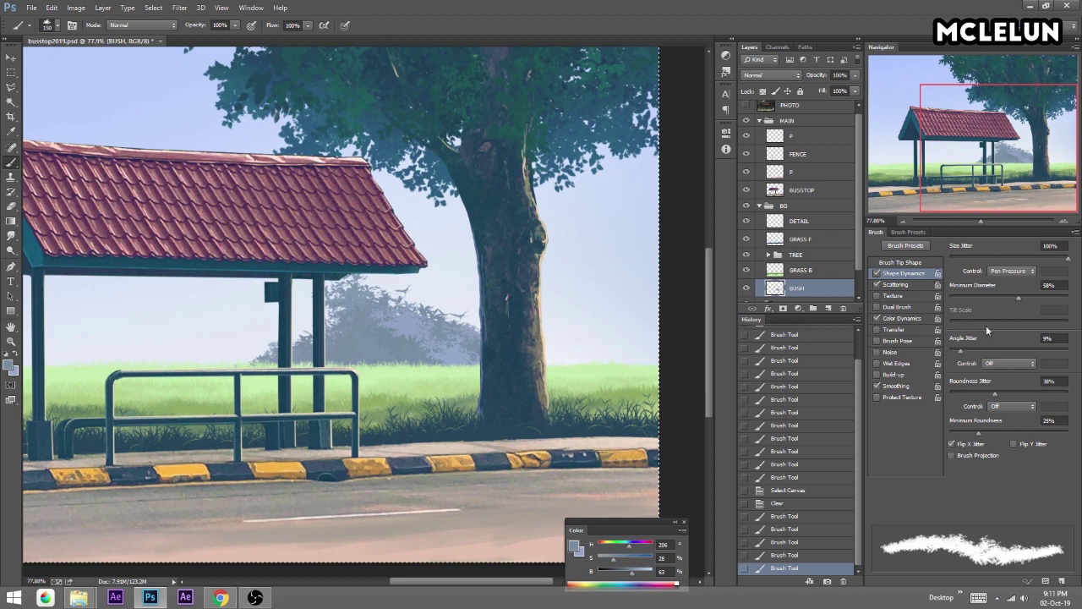
click(921, 263)
scroll(1027, 272, down, 2)
scroll(1026, 272, down, 2)
scroll(1026, 272, down, 2)
scroll(1026, 272, down, 2)
click(921, 232)
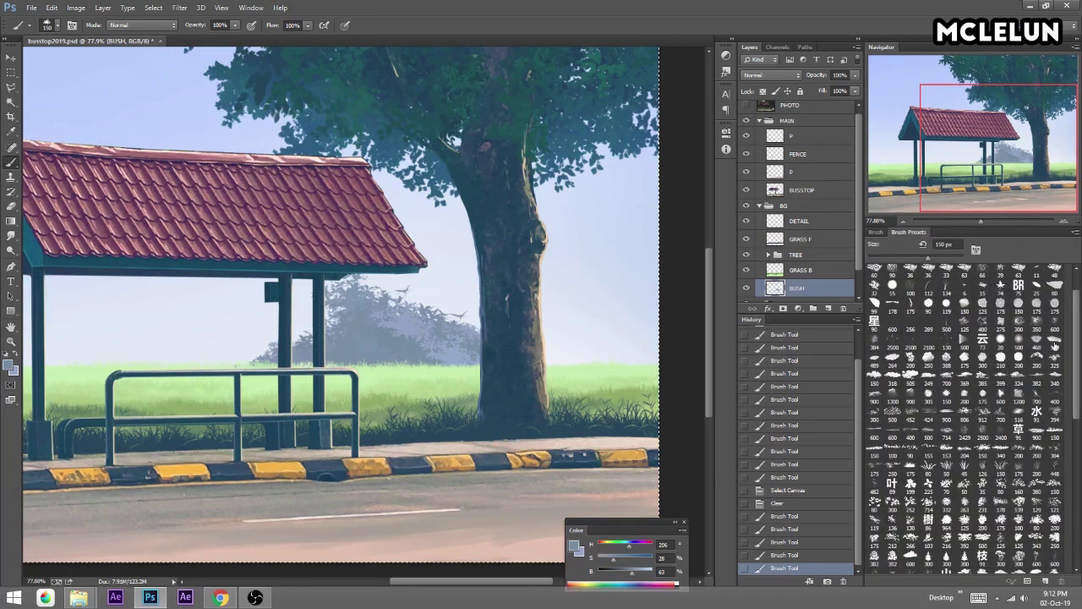
mouse_move(1076, 410)
mouse_down()
mouse_move(1078, 462)
mouse_move(1079, 423)
mouse_move(1079, 444)
mouse_move(1061, 462)
mouse_up()
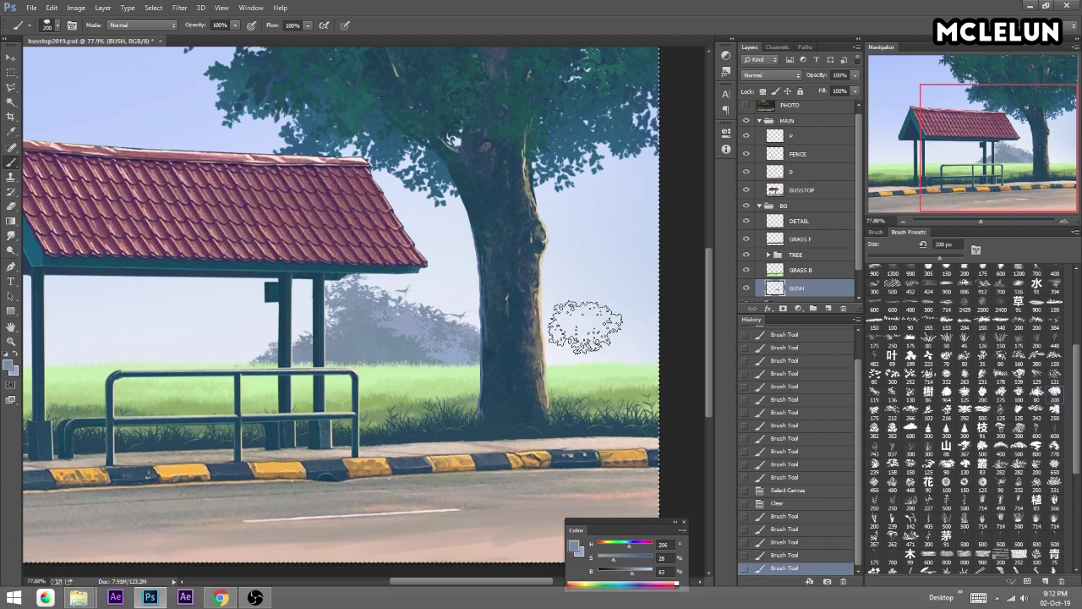
Paint dark bushes around the tree trunk, then select all and delete them.
click(580, 319)
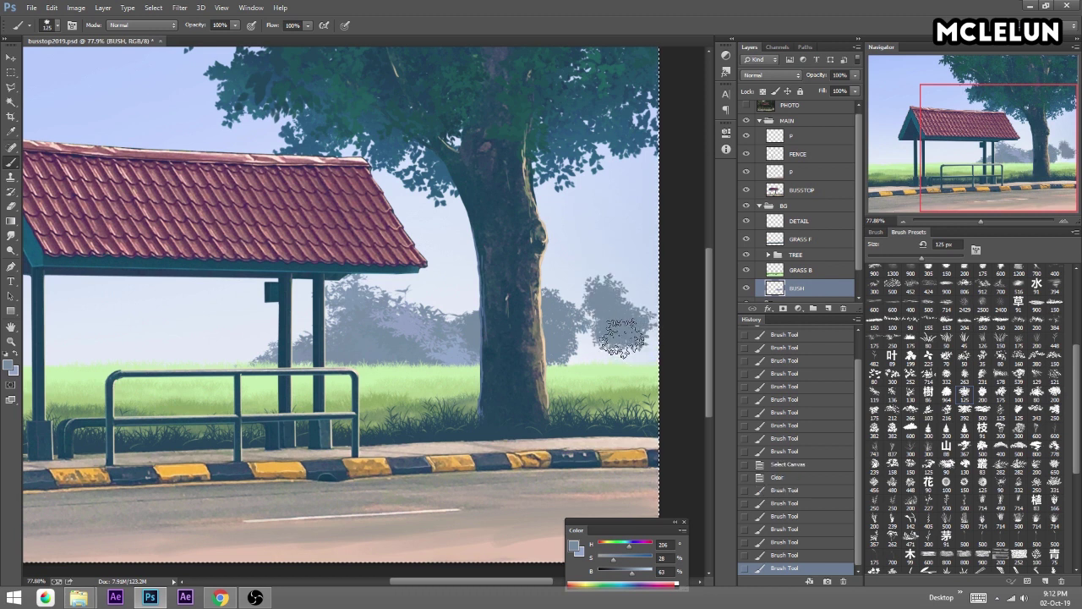
key(bracketleft)
key(bracketleft)
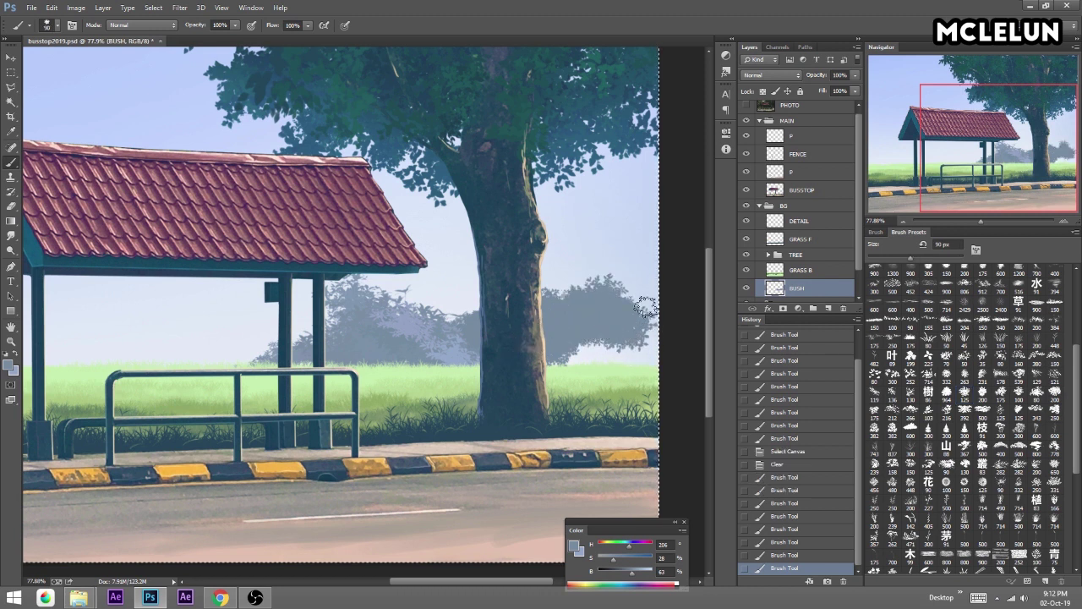
drag(645, 306, 558, 363)
key(bracketright)
mouse_move(474, 305)
mouse_down()
mouse_move(389, 337)
mouse_move(478, 358)
mouse_up()
mouse_move(400, 325)
mouse_down()
mouse_move(338, 287)
mouse_move(419, 335)
mouse_up()
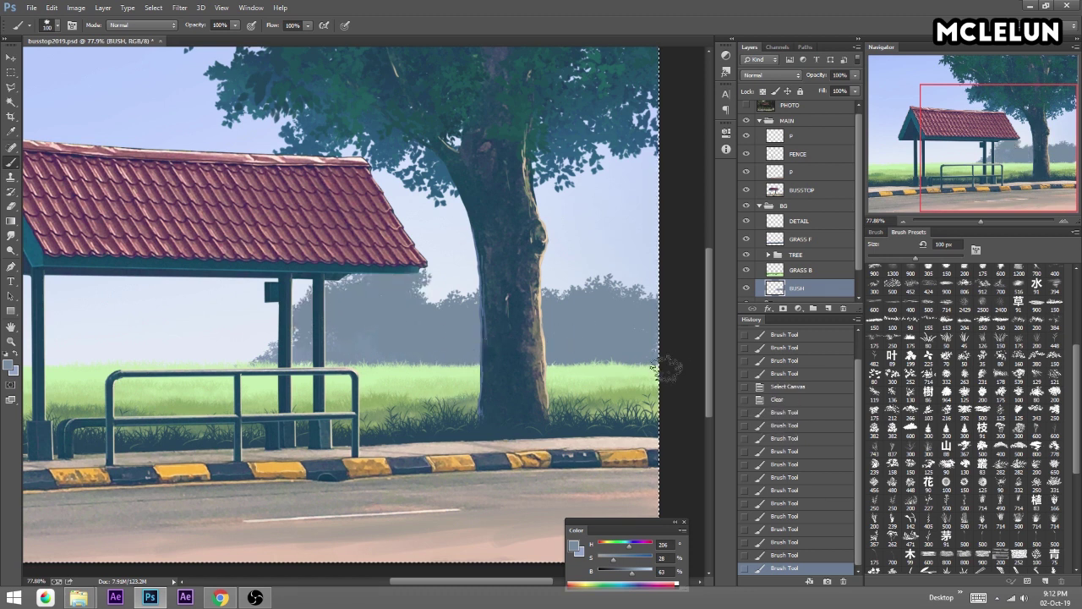
key(ctrl+a)
key(Delete)
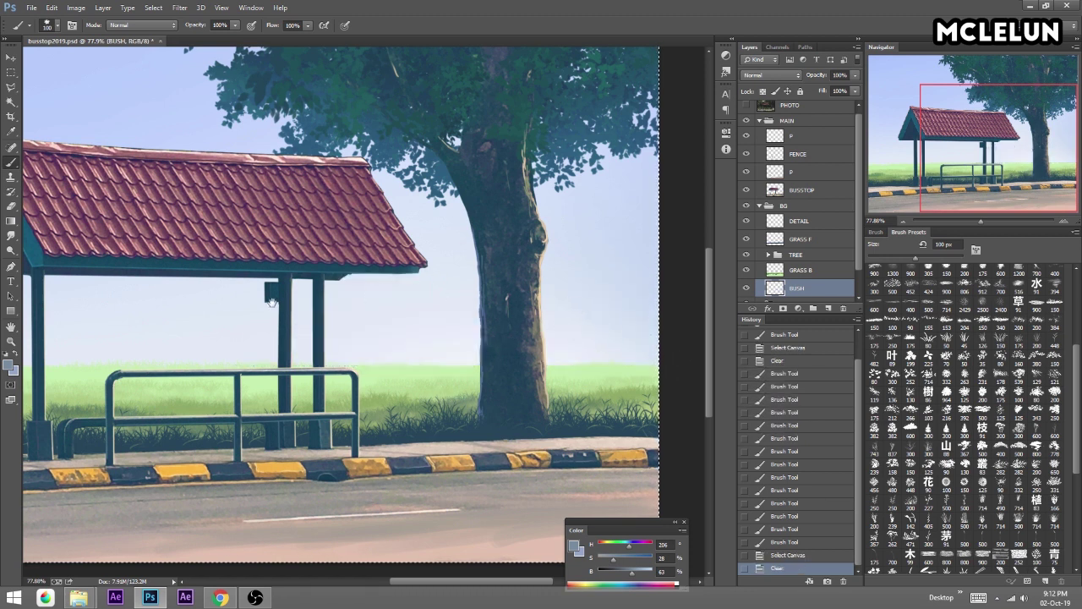
drag(270, 300, 608, 292)
Deselect and paint dark bush masses along the horizon on both sides of the tree.
mouse_move(201, 296)
mouse_down()
mouse_move(161, 287)
mouse_move(211, 334)
mouse_move(277, 342)
mouse_move(242, 314)
mouse_up()
key(ctrl+d)
drag(560, 282, 284, 269)
mouse_move(429, 330)
mouse_down()
mouse_move(516, 313)
mouse_move(533, 287)
mouse_move(592, 320)
mouse_move(461, 311)
mouse_up()
drag(423, 245, 322, 288)
mouse_move(457, 271)
mouse_down()
mouse_move(505, 320)
mouse_move(599, 322)
mouse_up()
drag(346, 296, 237, 287)
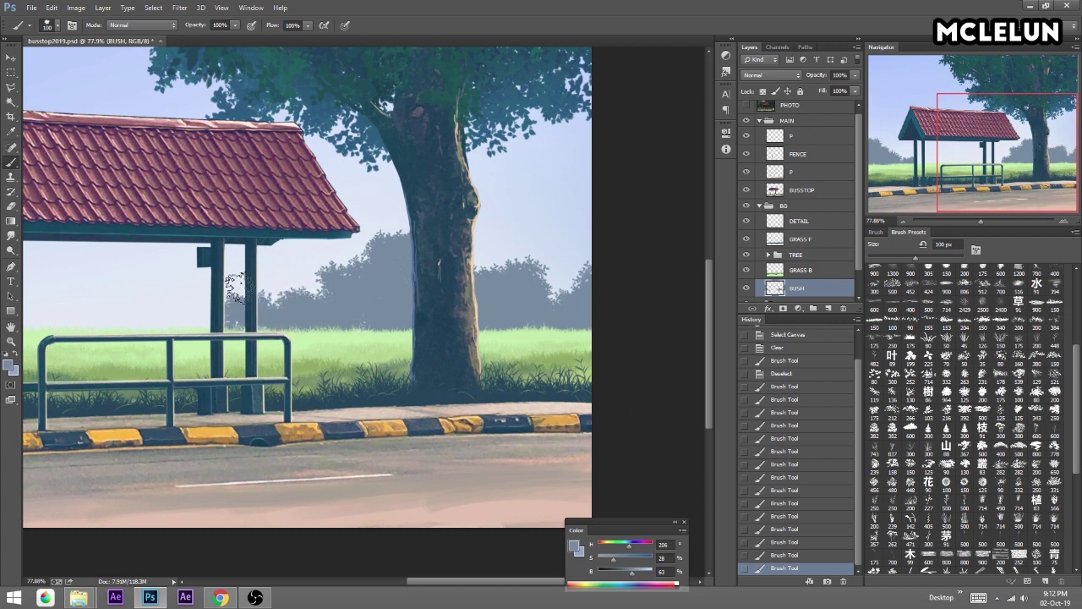
With a larger brush, paint hazy bushes across the horizon behind the bus stop.
drag(100, 294, 358, 273)
key(bracketright)
key(bracketright)
mouse_move(148, 292)
mouse_down()
mouse_move(417, 292)
mouse_move(516, 254)
mouse_up()
key(bracketleft)
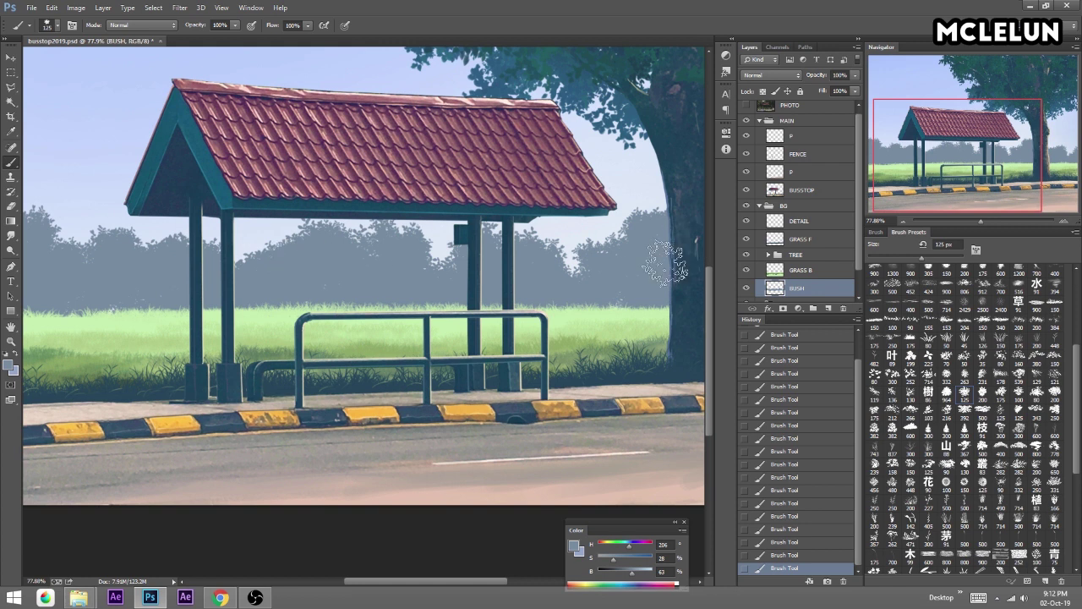
drag(695, 239, 520, 230)
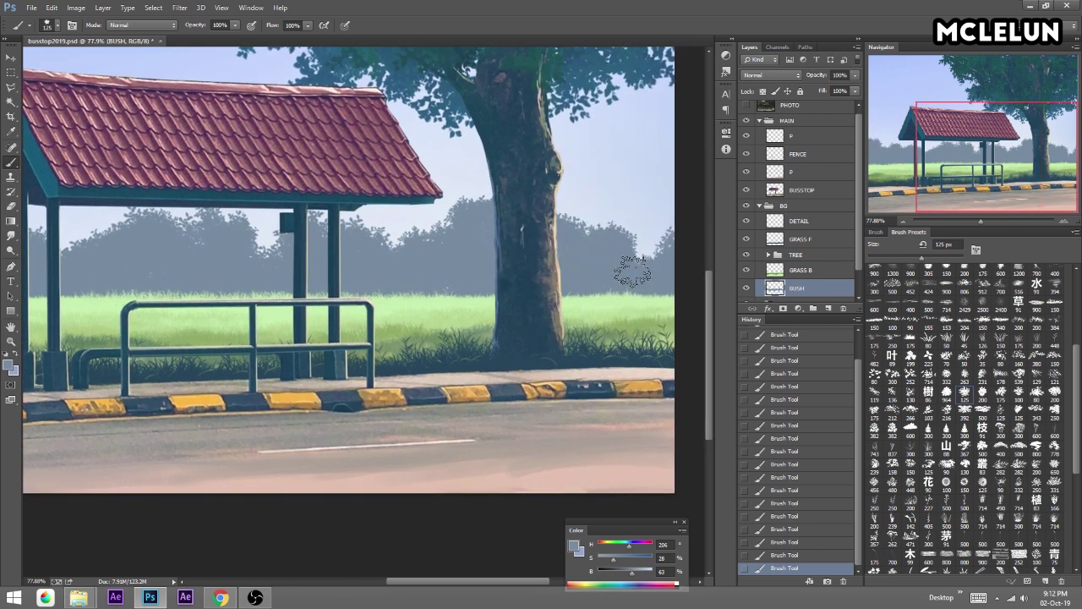
click(877, 233)
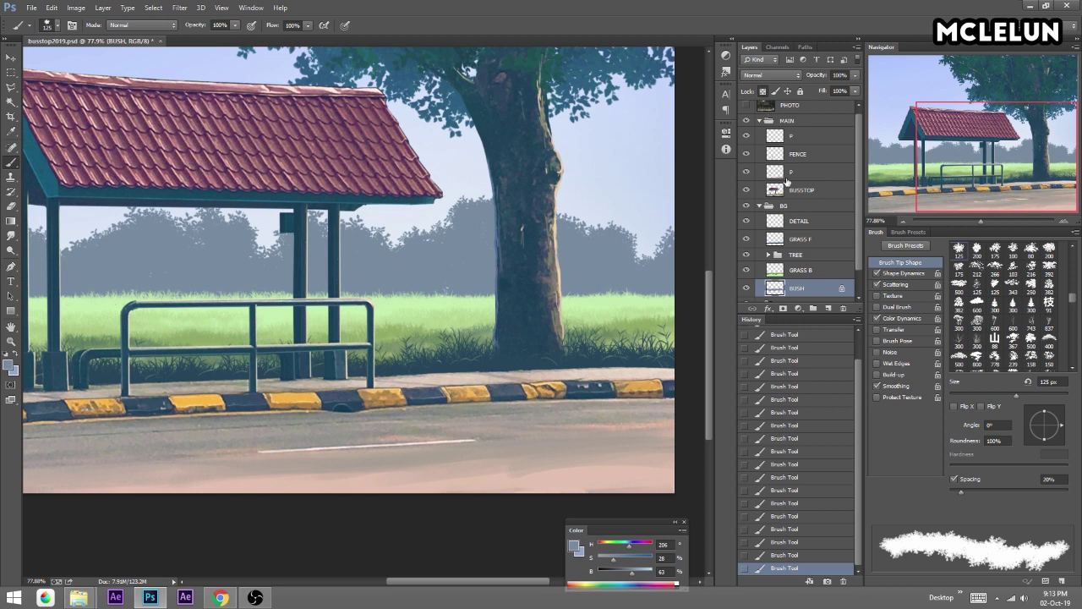
Enable Transfer dynamics and brush soft haze over the background trees.
click(877, 329)
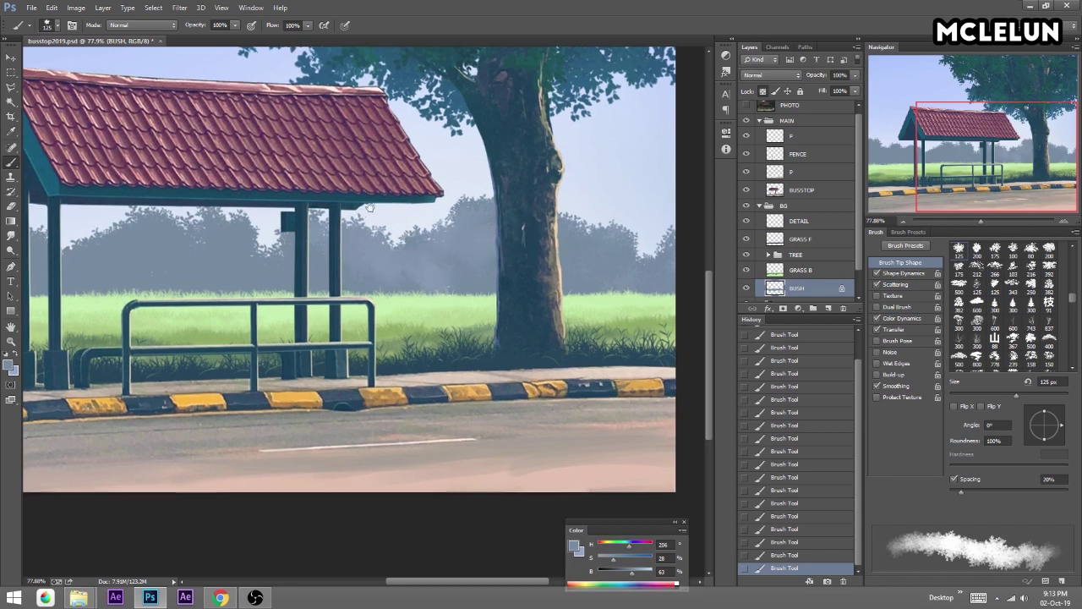
scroll(518, 230, left, 5)
mouse_move(518, 230)
mouse_down()
mouse_move(137, 230)
mouse_move(558, 279)
mouse_up()
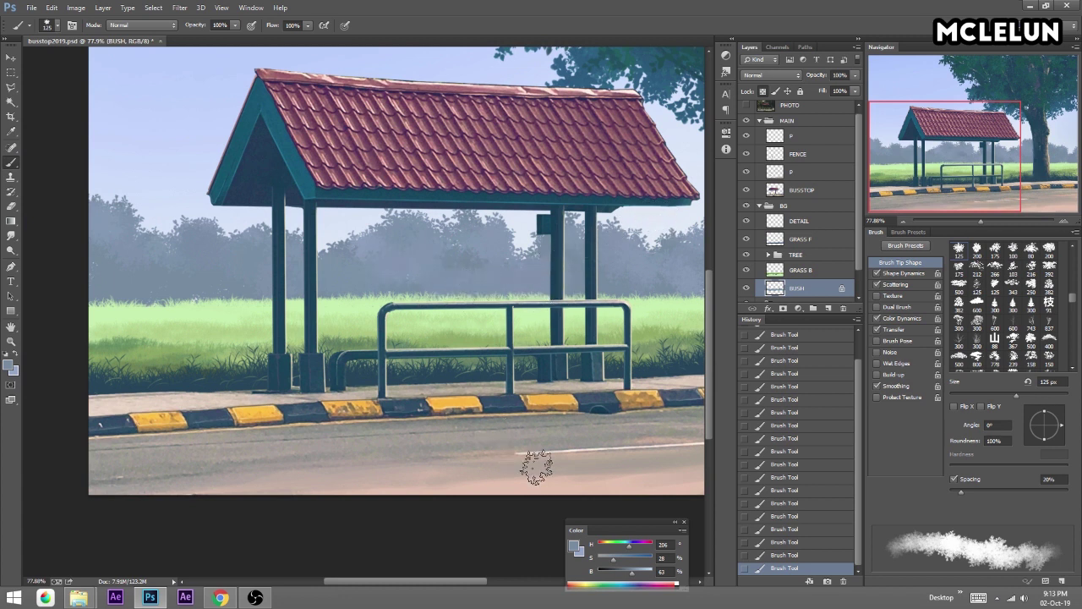
Turn Transfer off and add soft highlights across the background trees.
click(877, 329)
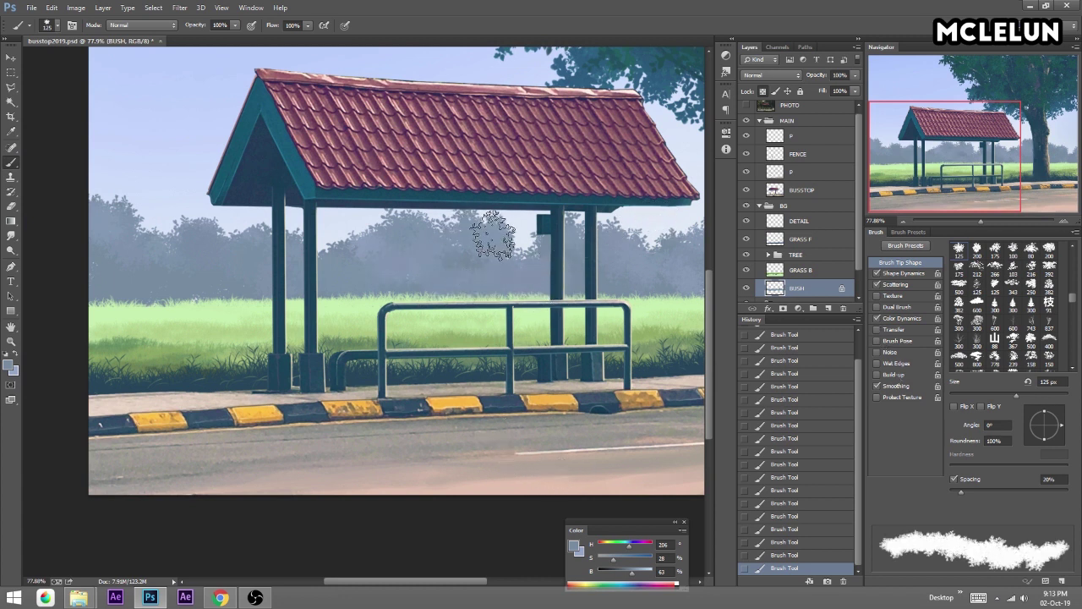
drag(400, 230, 391, 248)
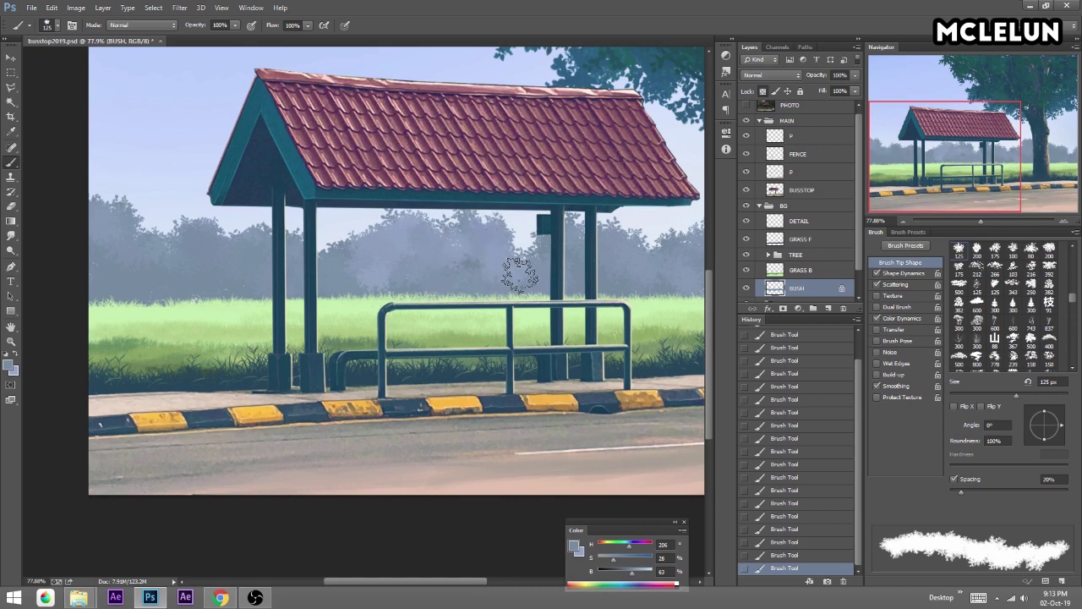
mouse_move(242, 240)
mouse_down()
mouse_move(181, 237)
mouse_move(150, 249)
mouse_move(190, 251)
mouse_move(105, 221)
mouse_up()
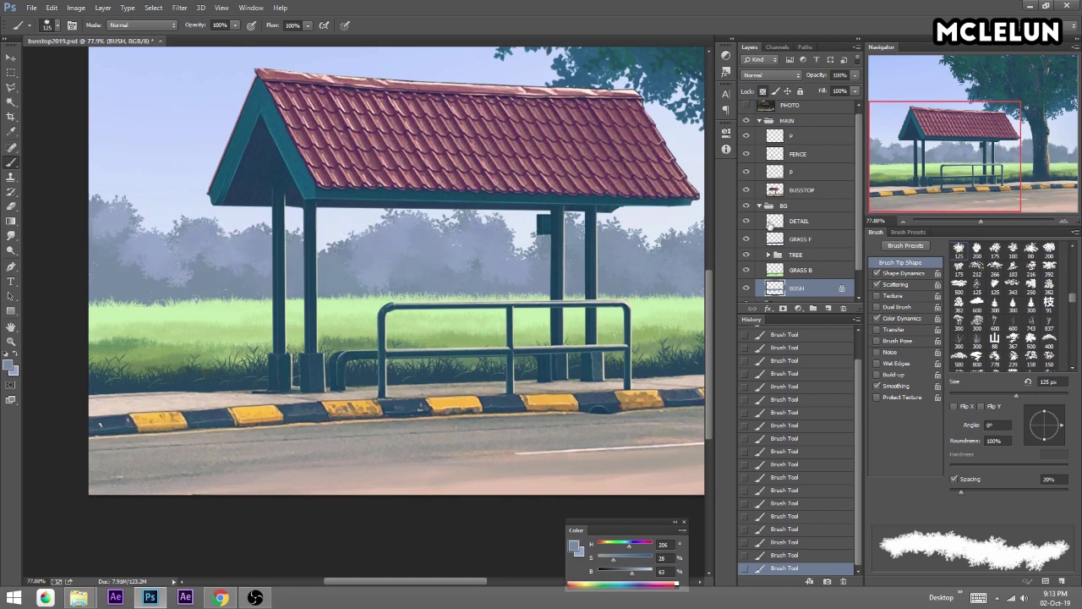
click(1040, 155)
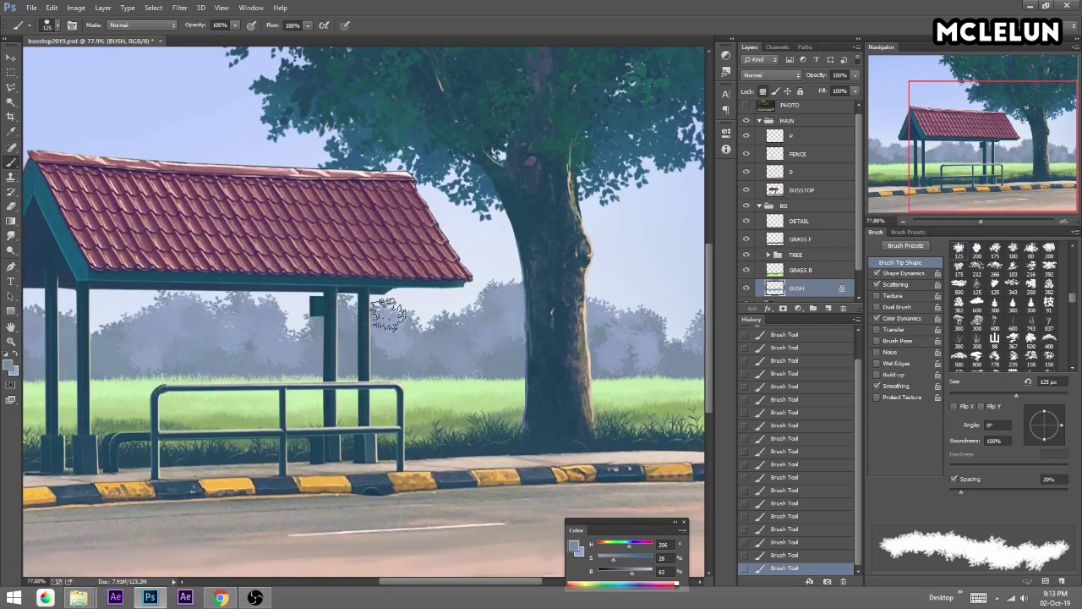
drag(93, 313, 423, 263)
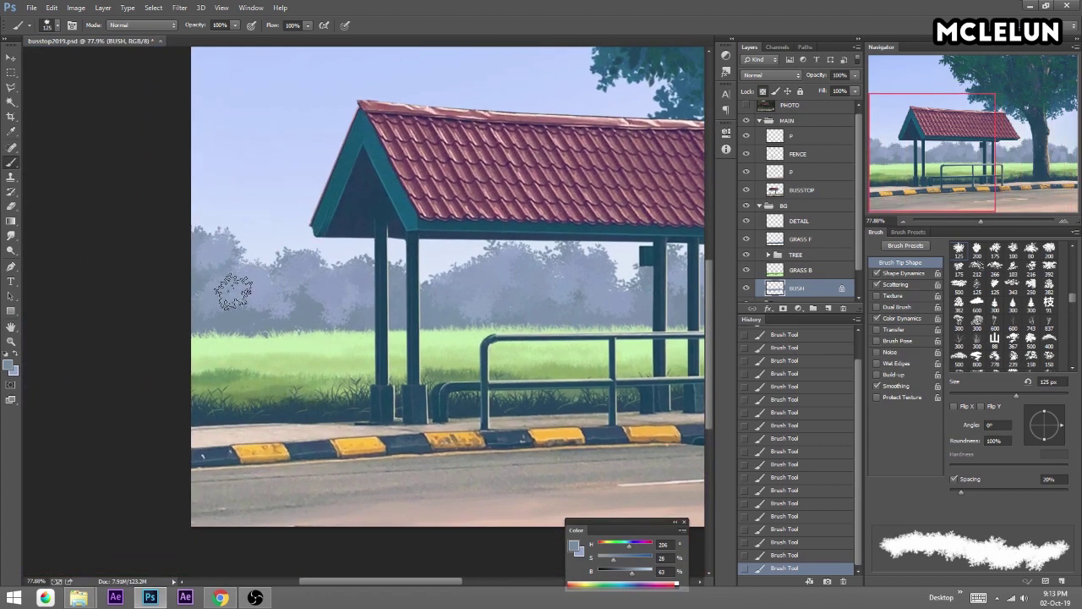
click(10, 237)
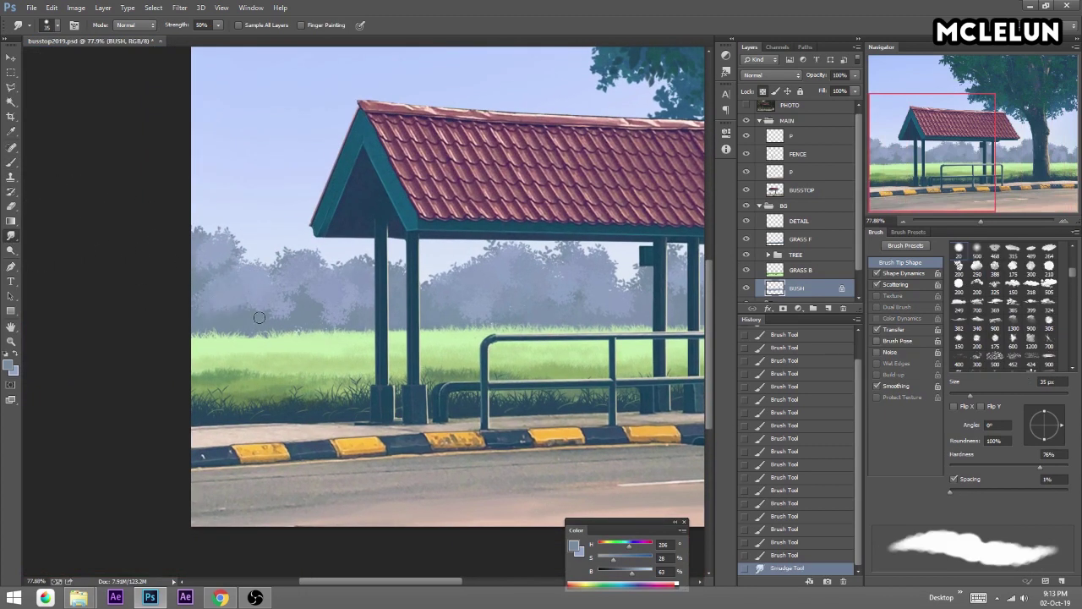
With a larger 50% Smudge brush, smear the BUSH layer's edges left of the shelter.
key(bracketright)
key(bracketright)
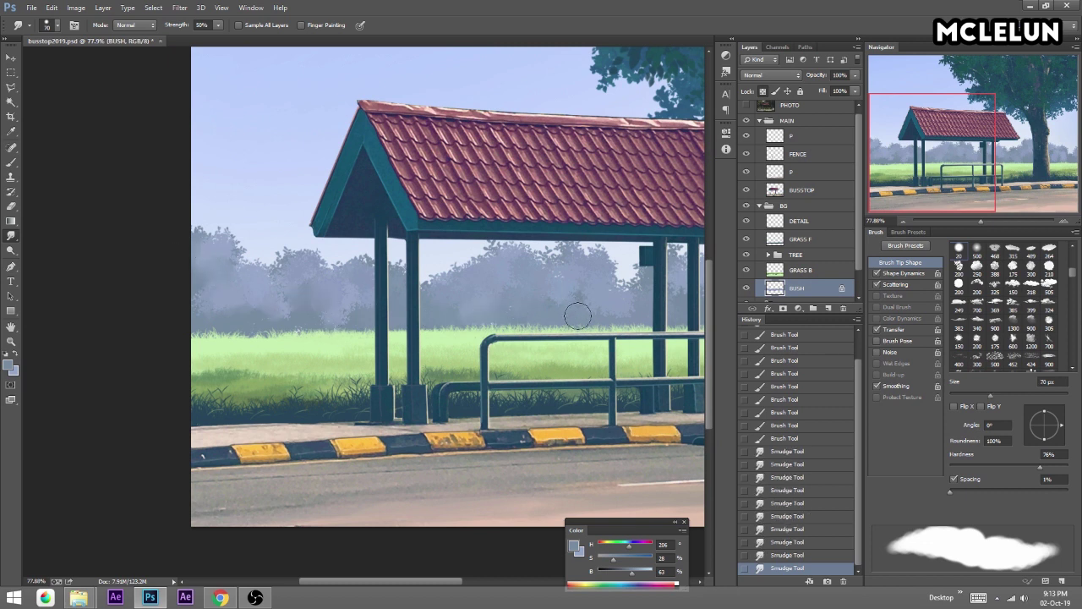
drag(931, 188, 1057, 163)
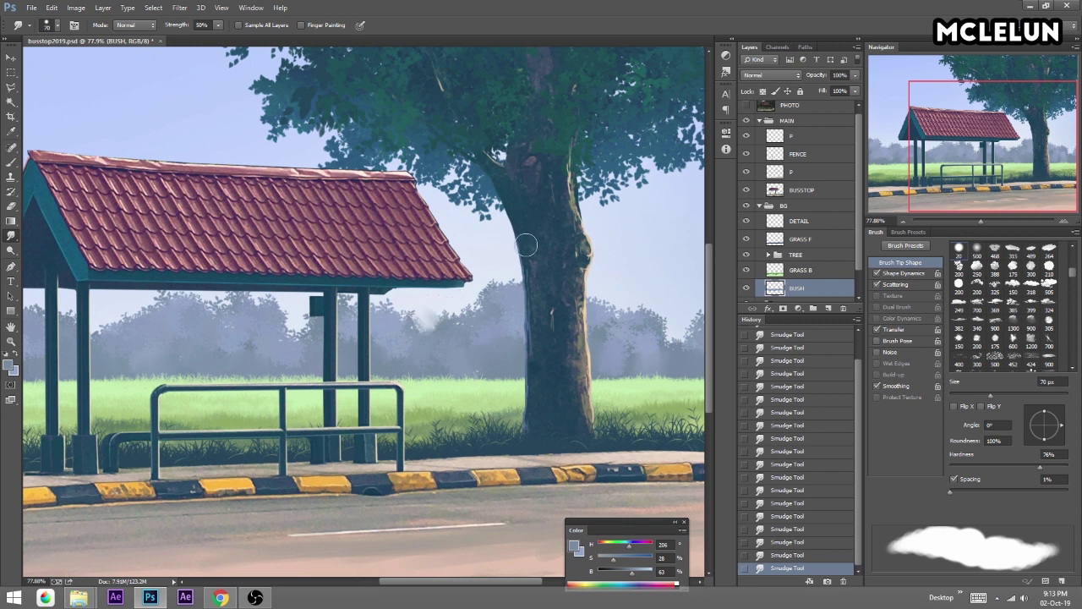
scroll(525, 245, down, 1)
scroll(592, 274, right, 1)
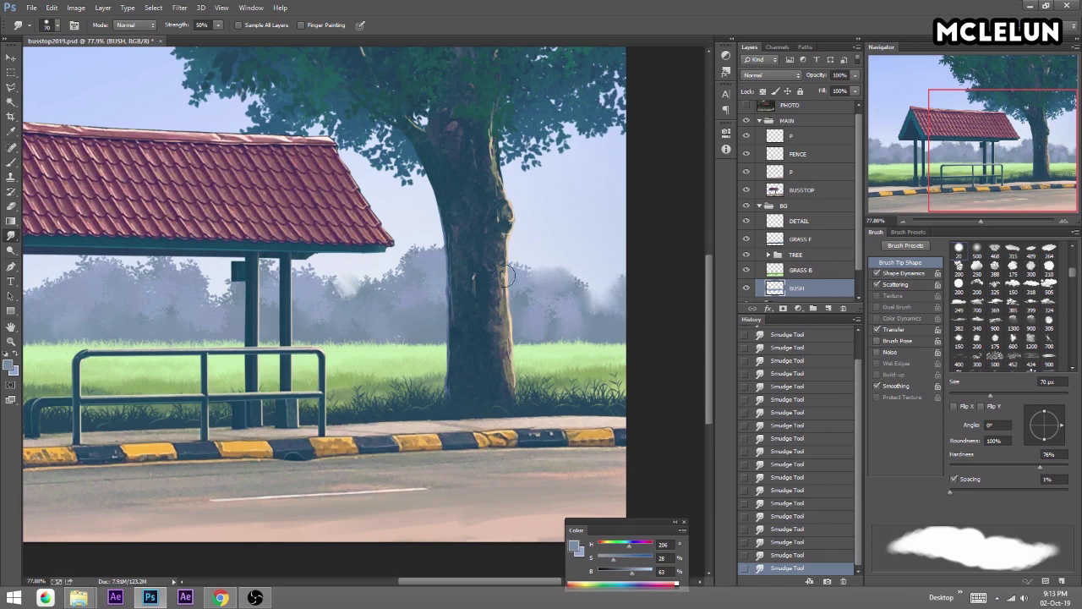
drag(175, 254, 501, 224)
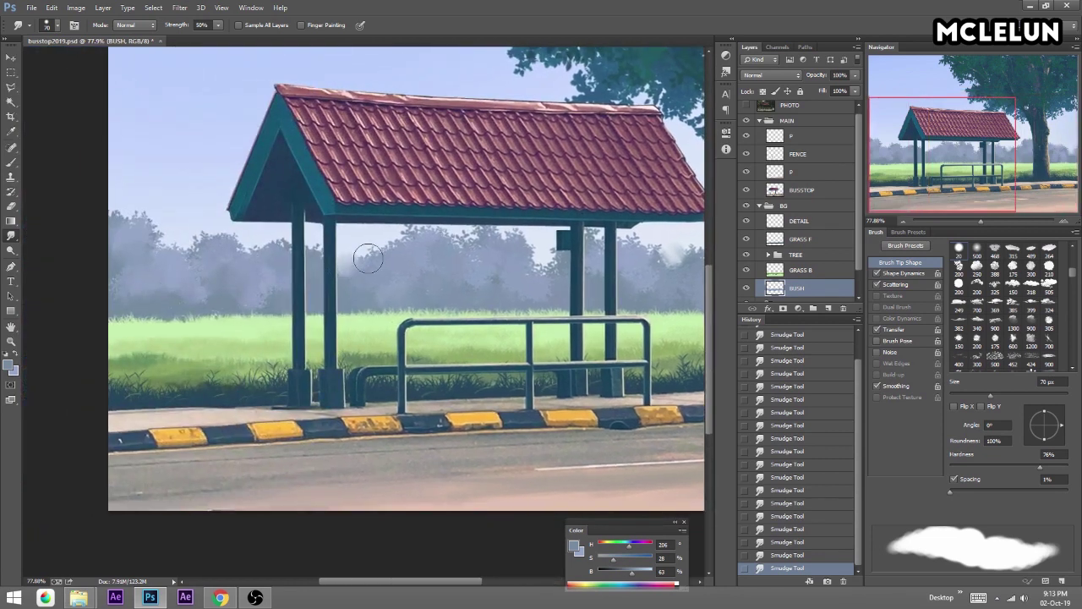
drag(238, 250, 133, 250)
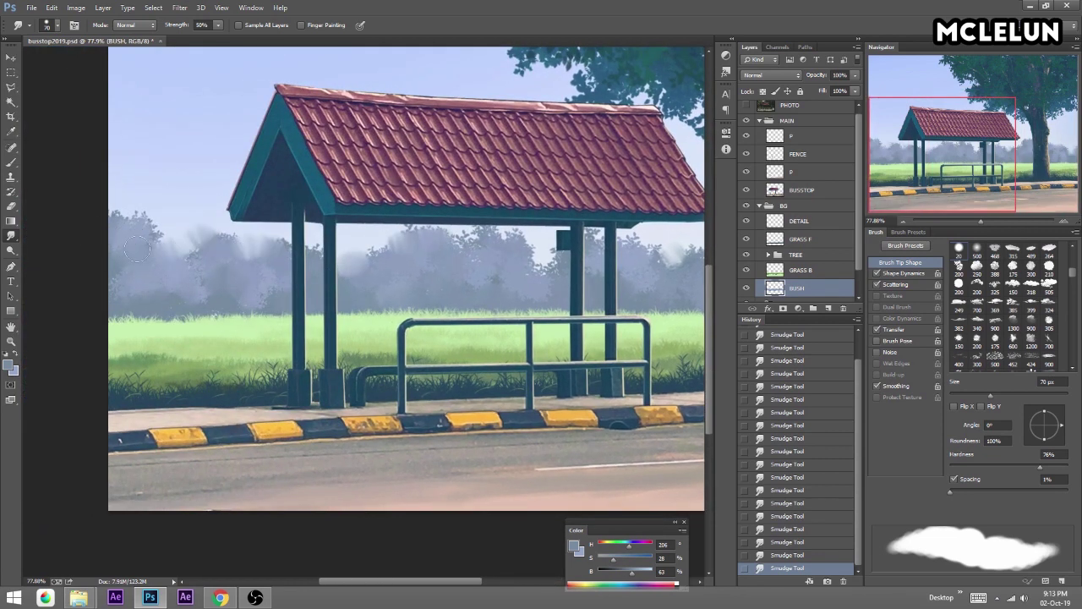
key(b)
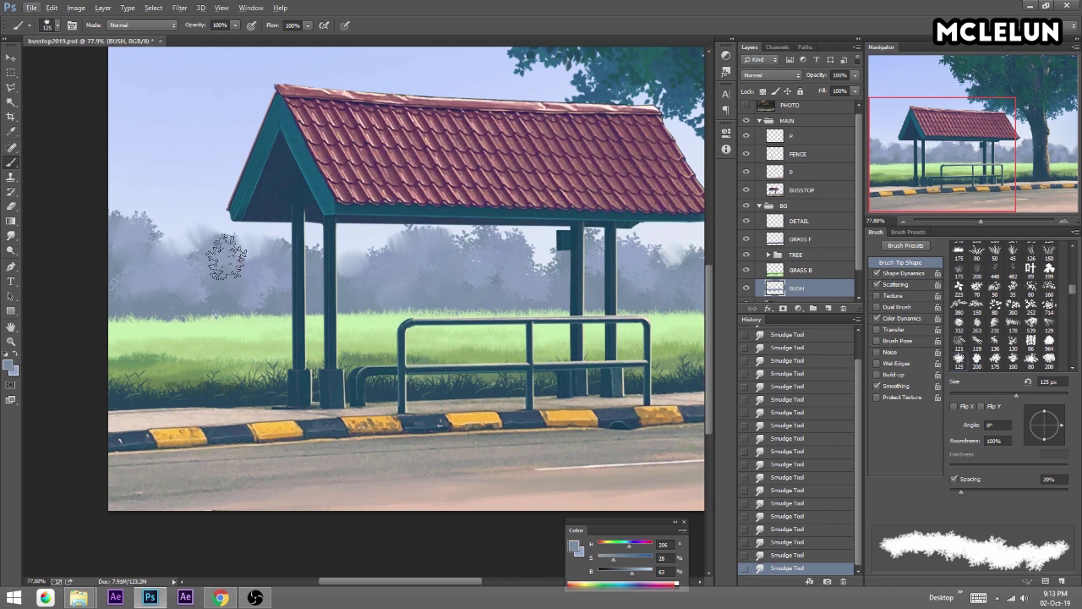
Scatter 90 px foliage dabs over the background bushes from the shelter to the tree.
key(bracketleft)
key(bracketleft)
click(217, 249)
click(180, 261)
click(141, 230)
click(200, 236)
click(254, 258)
click(331, 262)
click(675, 266)
drag(674, 266, 381, 231)
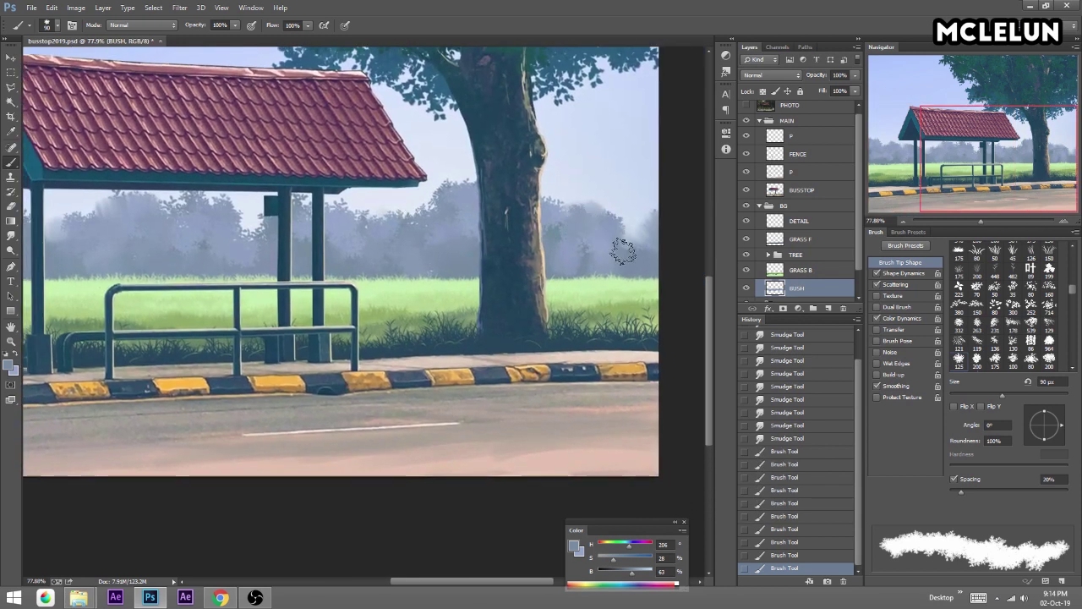
drag(273, 164, 472, 149)
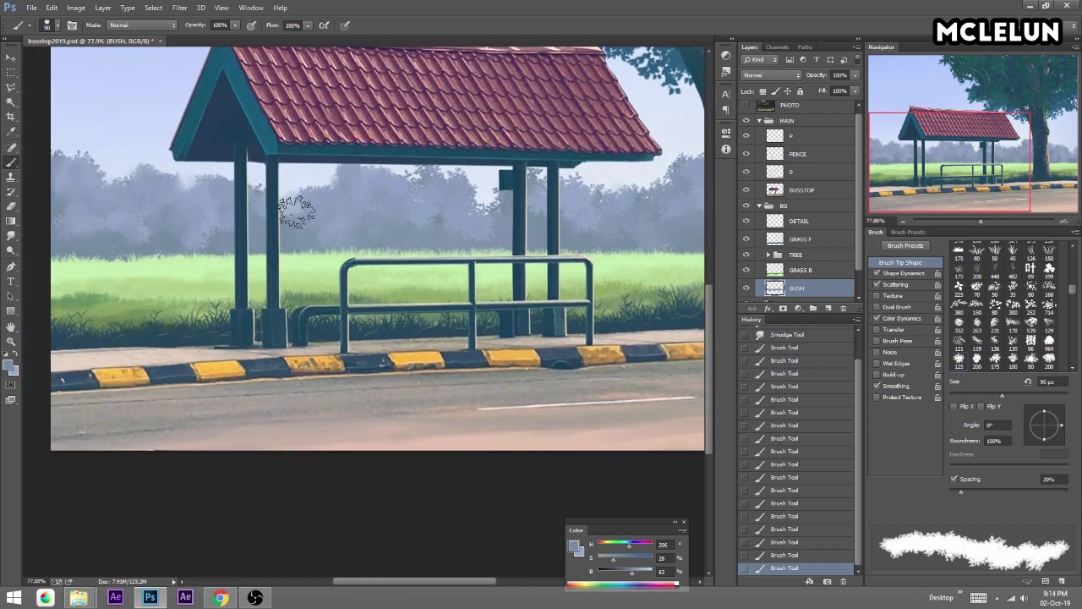
drag(273, 213, 328, 201)
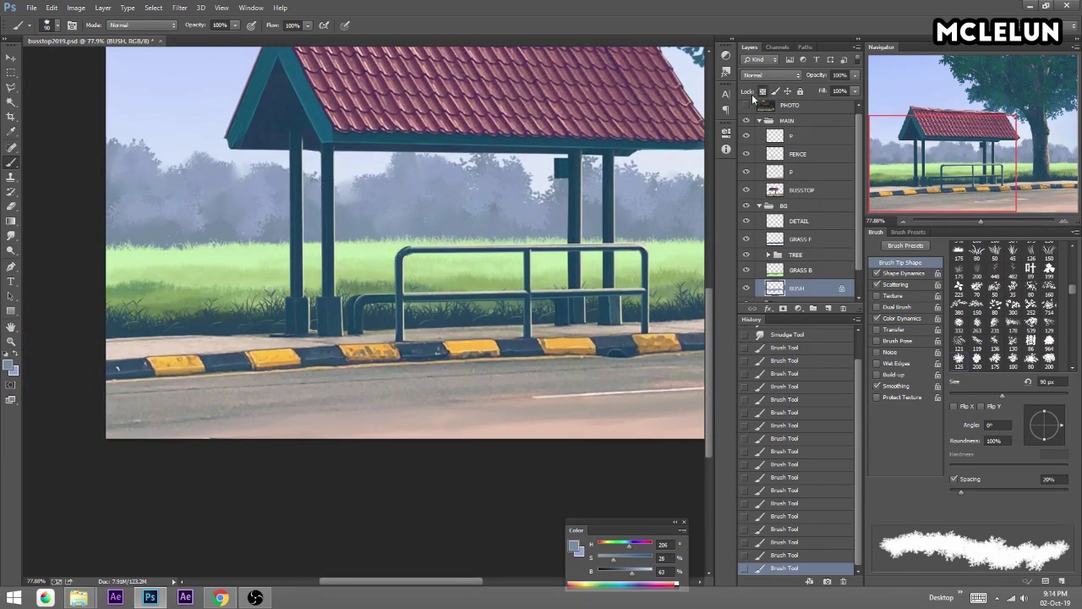
mouse_move(708, 128)
mouse_down()
mouse_move(550, 172)
mouse_move(560, 160)
mouse_up()
On a new layer, sample the tree's dark teal and paint a bush left of the shelter.
click(828, 306)
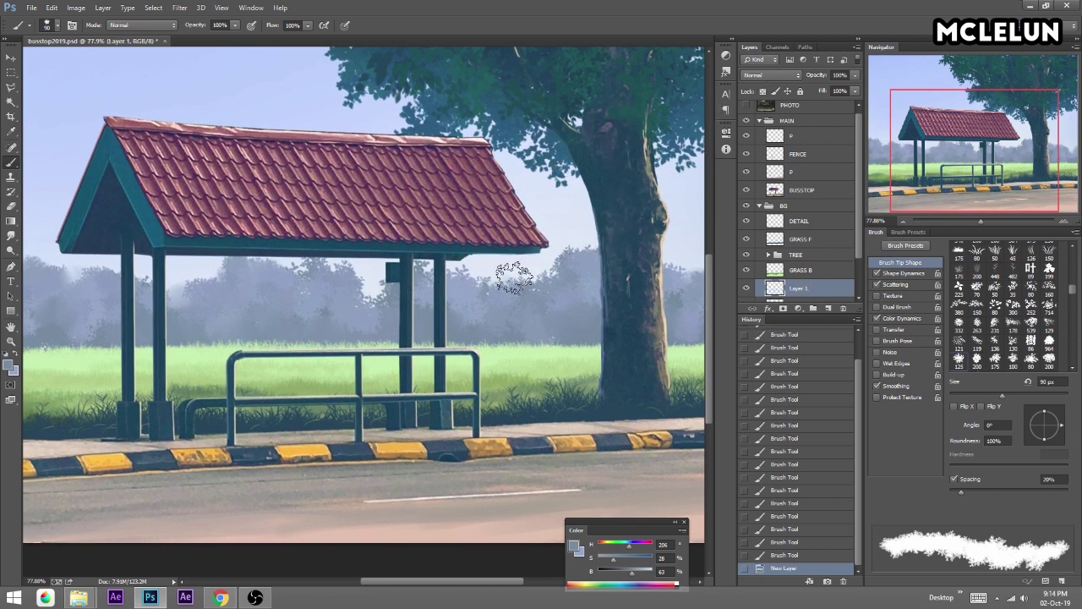
alt+click(628, 96)
key(ctrl+s)
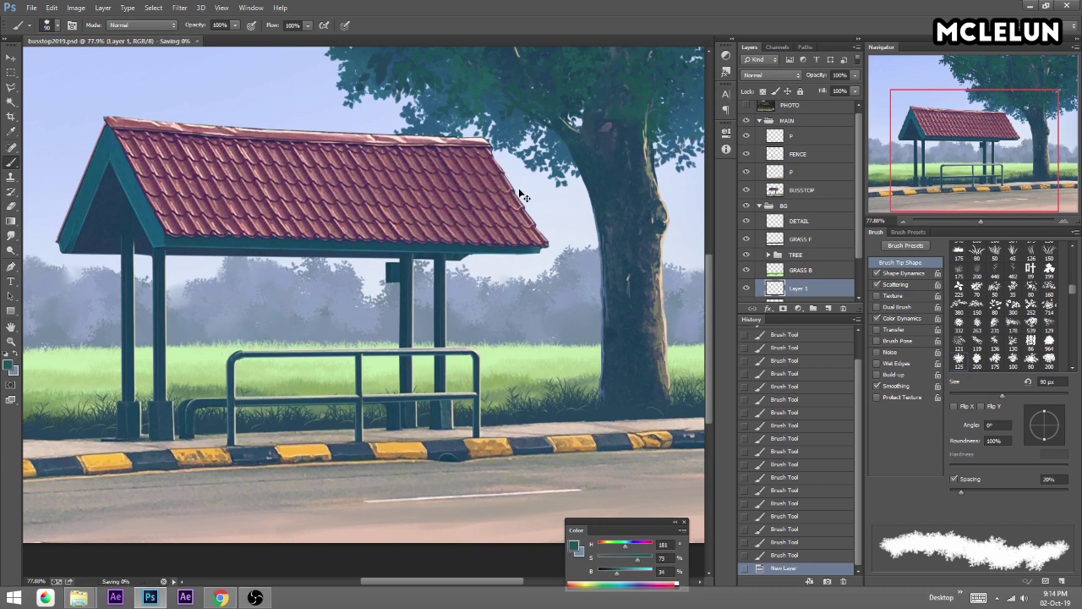
drag(169, 218, 439, 176)
drag(254, 250, 338, 306)
drag(355, 254, 396, 301)
mouse_move(252, 276)
mouse_down()
mouse_move(230, 251)
mouse_move(253, 276)
mouse_up()
Set the background colour to grass green #8ca762.
click(12, 372)
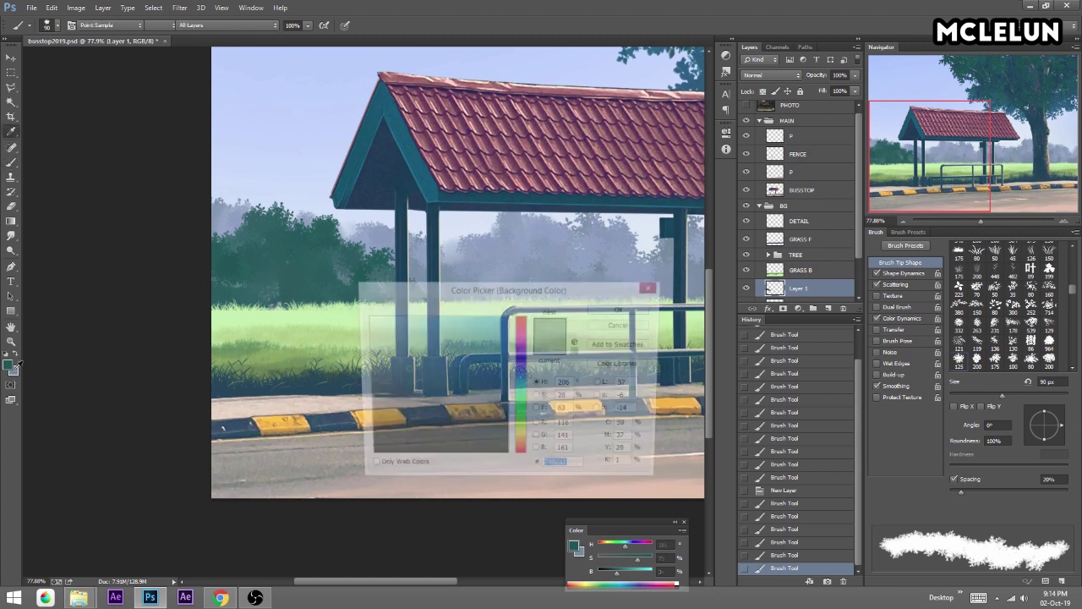
click(295, 352)
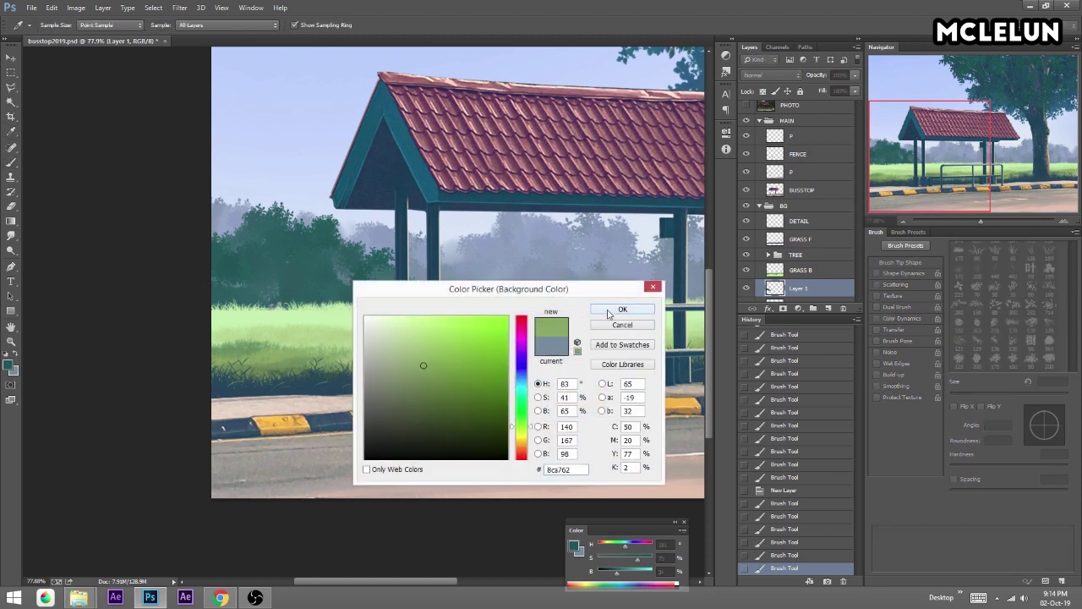
click(621, 310)
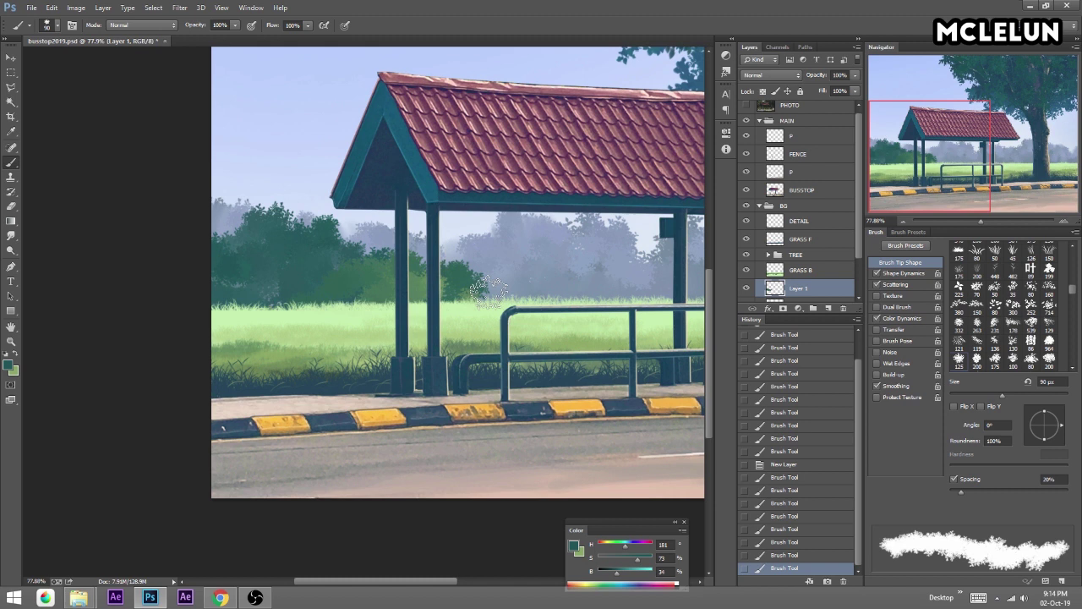
Paint dark bushes right of the tree and darken those near the tree base and left of the shelter.
click(1009, 169)
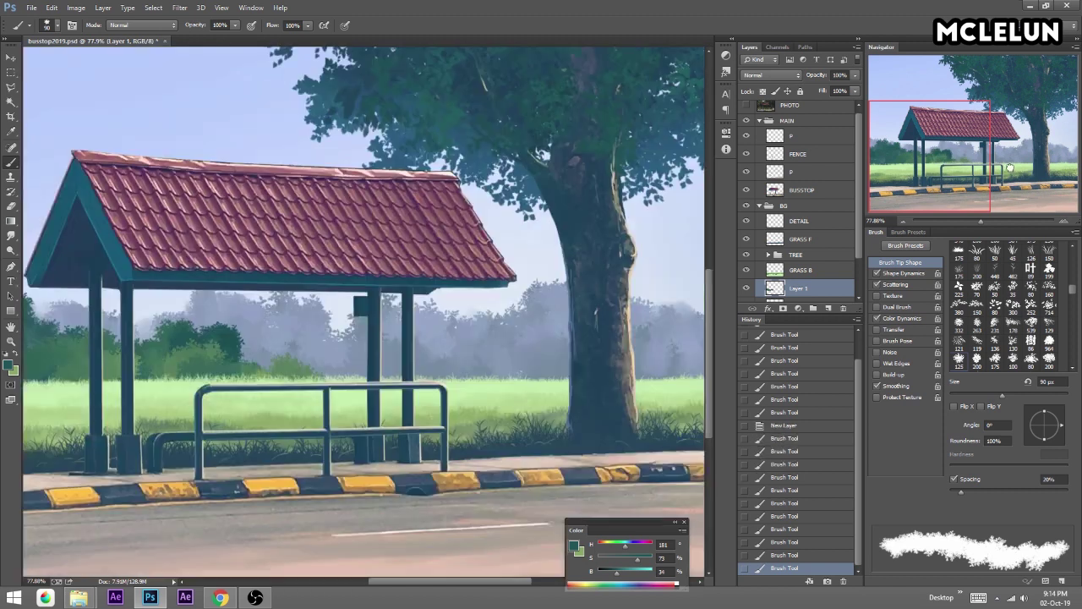
drag(1009, 169, 1020, 170)
mouse_move(601, 341)
mouse_down()
mouse_move(623, 346)
mouse_move(456, 355)
mouse_up()
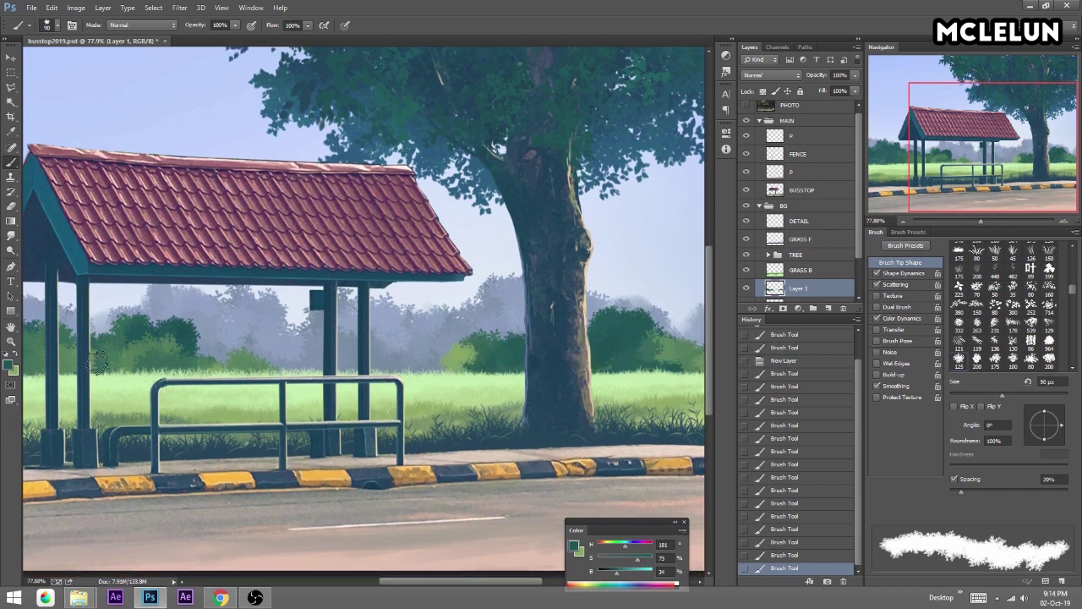
alt+click(35, 352)
drag(473, 363, 423, 359)
drag(625, 347, 566, 370)
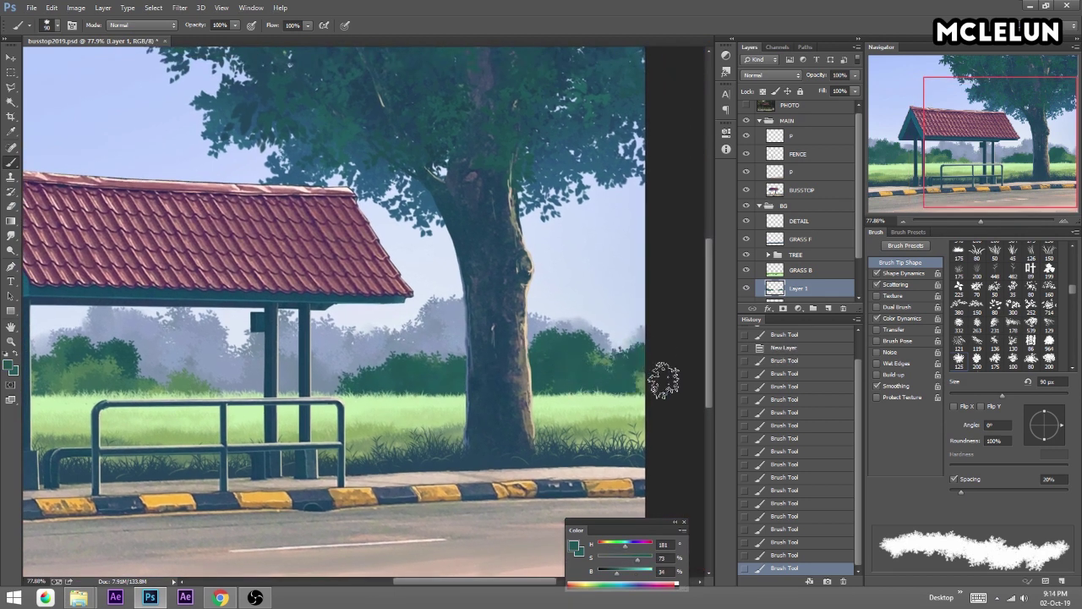
drag(139, 359, 254, 402)
drag(189, 384, 210, 406)
click(908, 233)
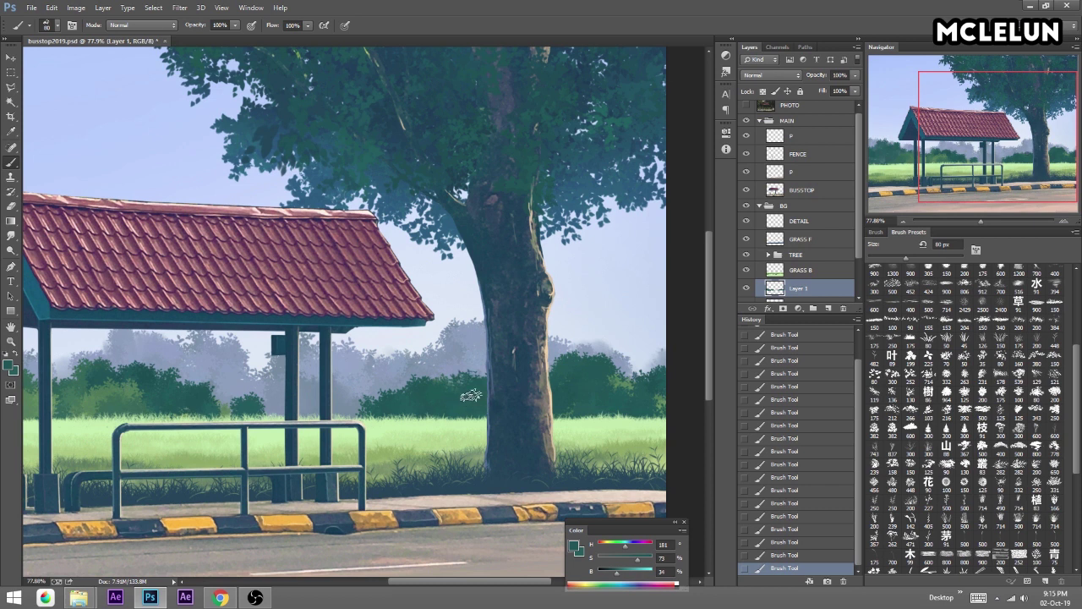
At 125 px, paint more dark foliage across the bushes between the shelter post and the tree.
key(bracketright)
drag(389, 395, 498, 380)
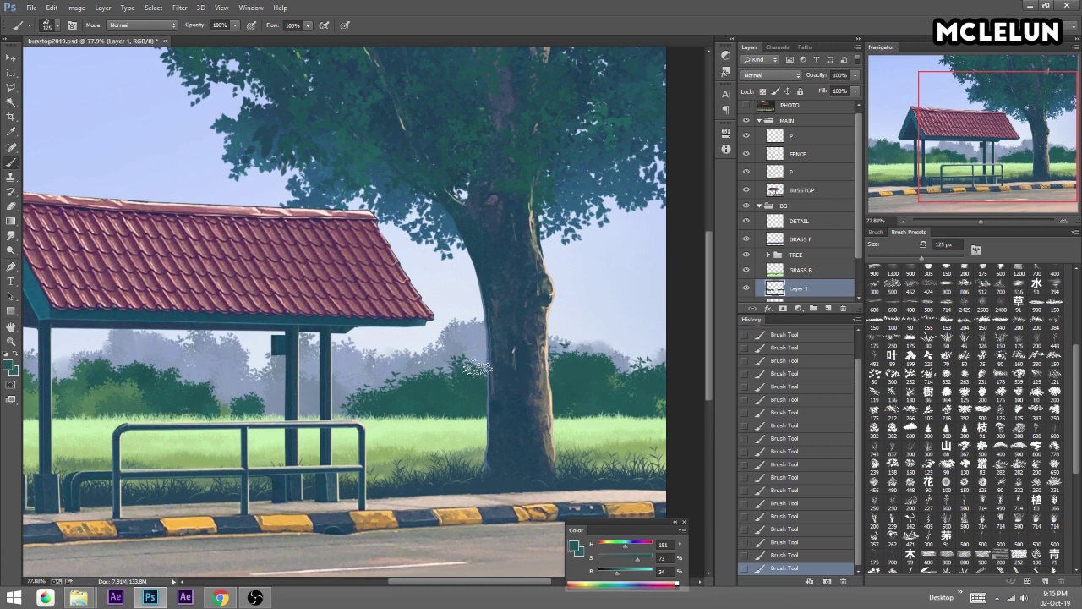
scroll(465, 367, left, 5)
scroll(423, 355, left, 1)
drag(403, 347, 518, 372)
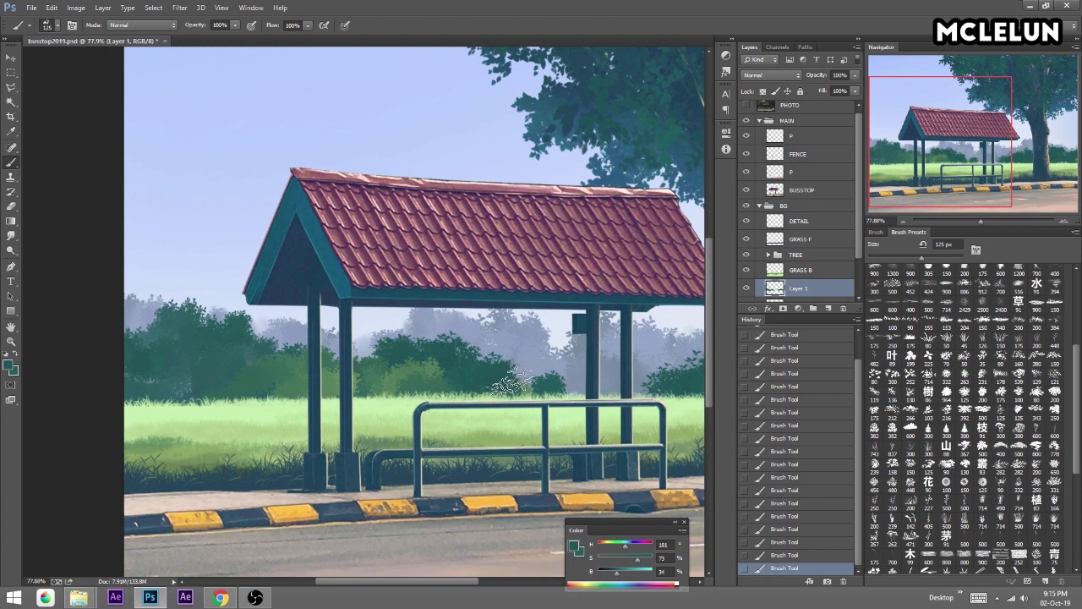
drag(516, 370, 558, 384)
drag(258, 338, 347, 368)
Pick a lighter mid-green and reduce the brush to 90 px.
alt+click(302, 373)
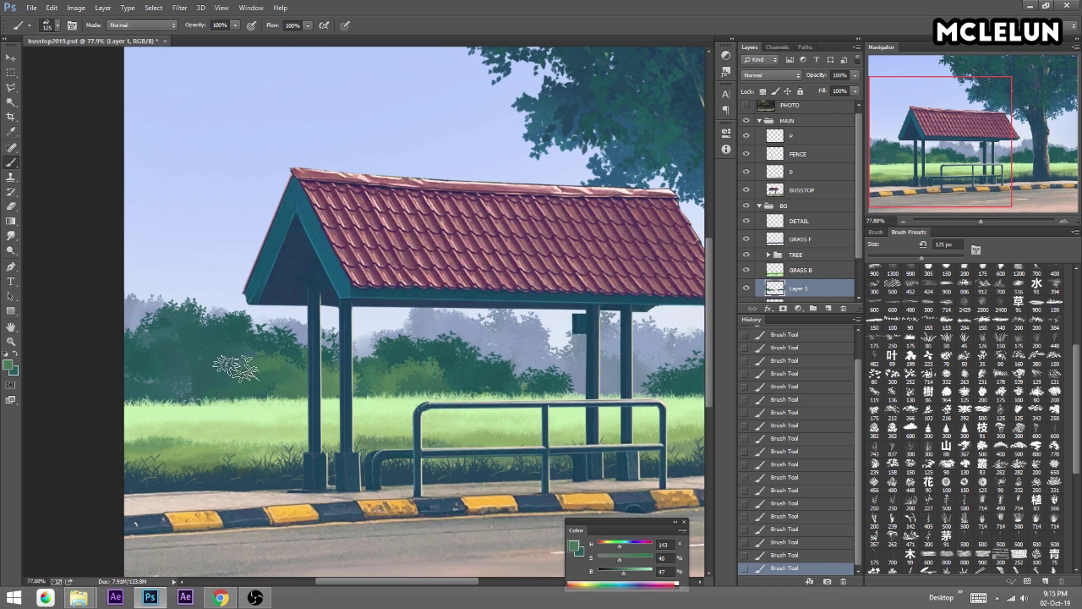
key(bracketleft)
key(bracketleft)
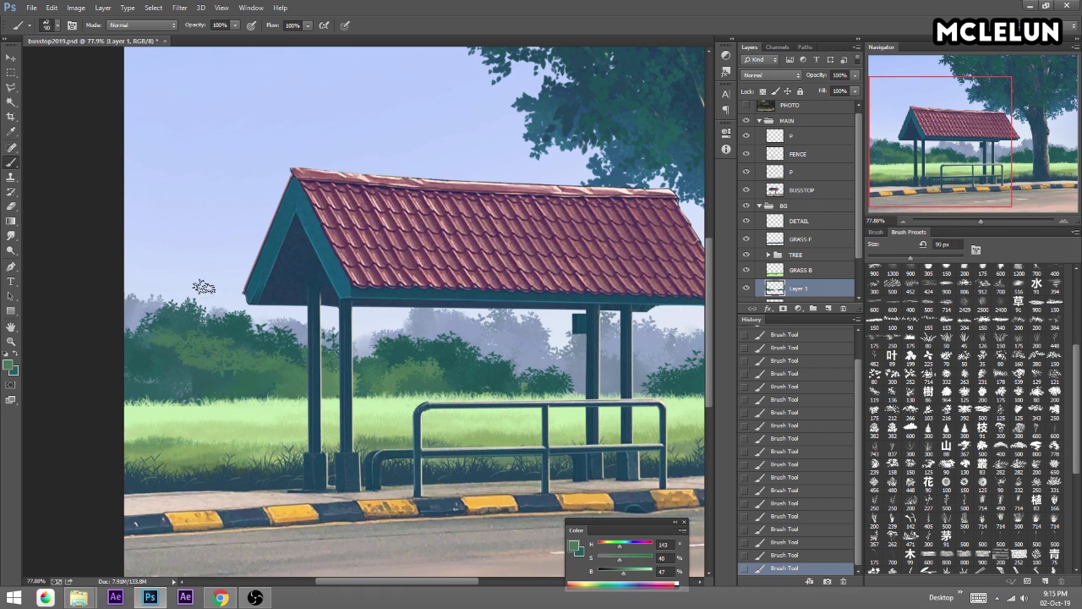
click(12, 235)
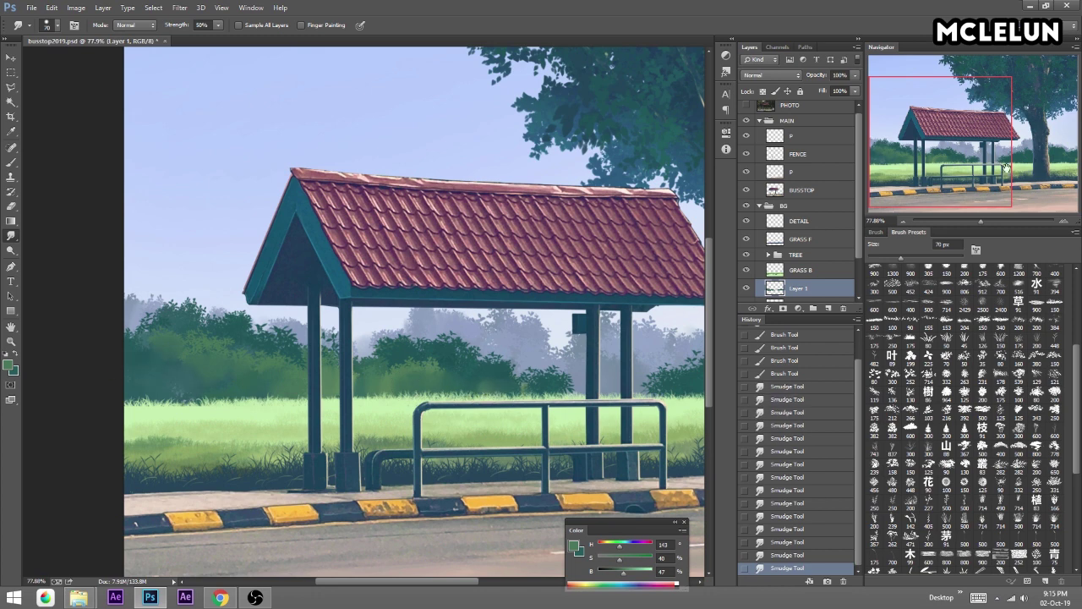
Zoom to 201%, smudge the foliage, and paint lighter green leaves over the left bushes.
drag(1005, 167, 1028, 169)
drag(1002, 220, 997, 220)
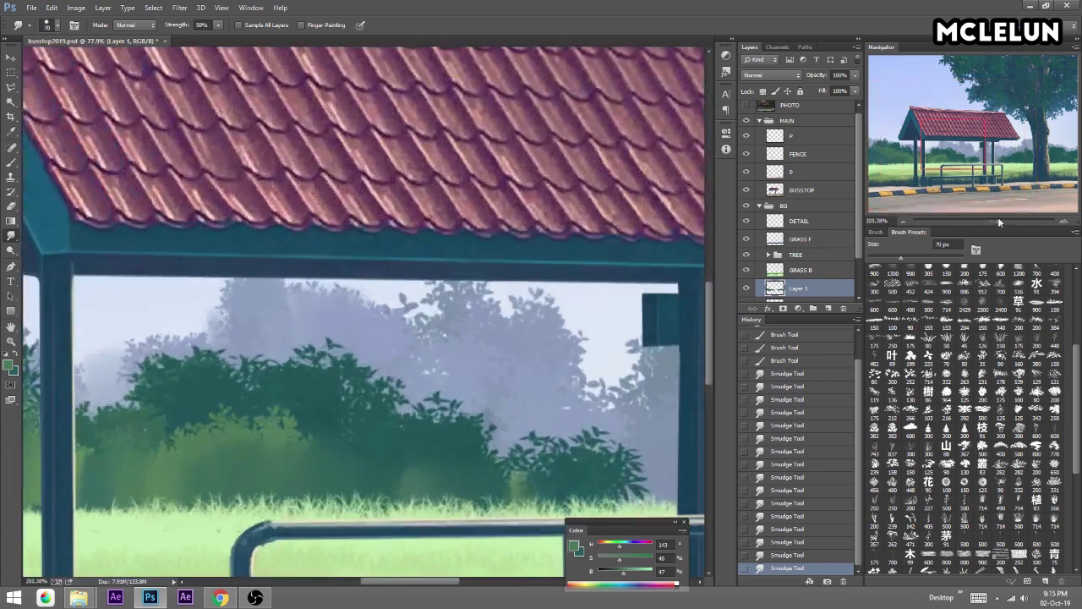
mouse_move(287, 353)
mouse_down()
mouse_move(254, 314)
mouse_move(102, 282)
mouse_move(253, 208)
mouse_move(96, 242)
mouse_move(235, 313)
mouse_up()
key(b)
alt+click(228, 218)
alt+click(326, 265)
mouse_move(160, 296)
mouse_down()
mouse_move(278, 350)
mouse_move(375, 358)
mouse_move(363, 367)
mouse_up()
drag(161, 350, 199, 358)
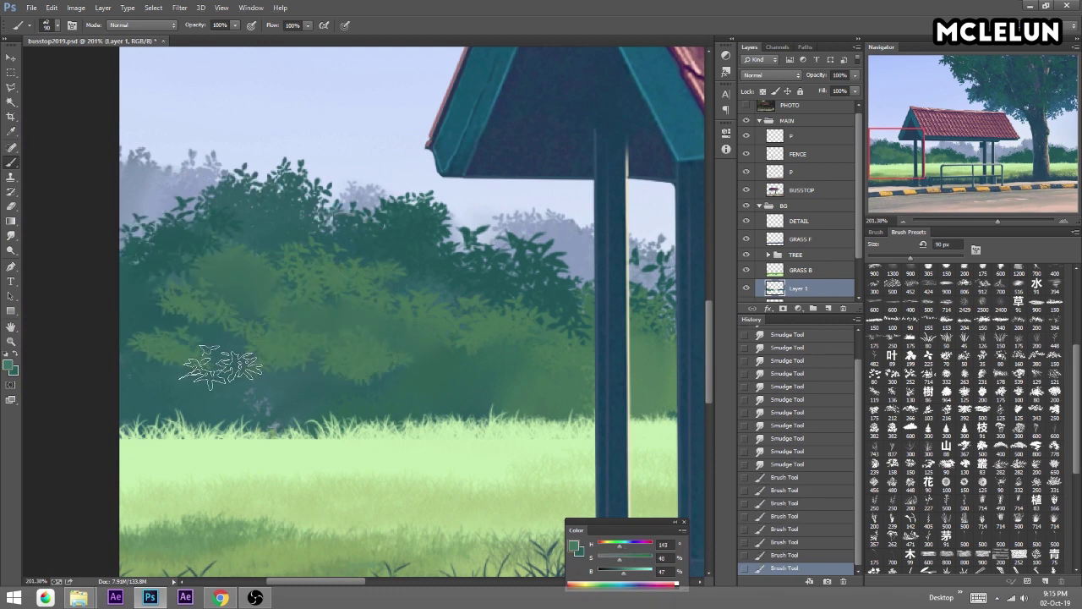
Smudge-blend the left leaf clusters with a 50 px smudge brush.
drag(163, 368, 376, 392)
key(bracketleft)
key(bracketleft)
mouse_move(222, 333)
mouse_down()
mouse_move(181, 316)
mouse_move(262, 300)
mouse_up()
Paint 70 px light-green leaf highlights near the tree and across the left bushes.
key(b)
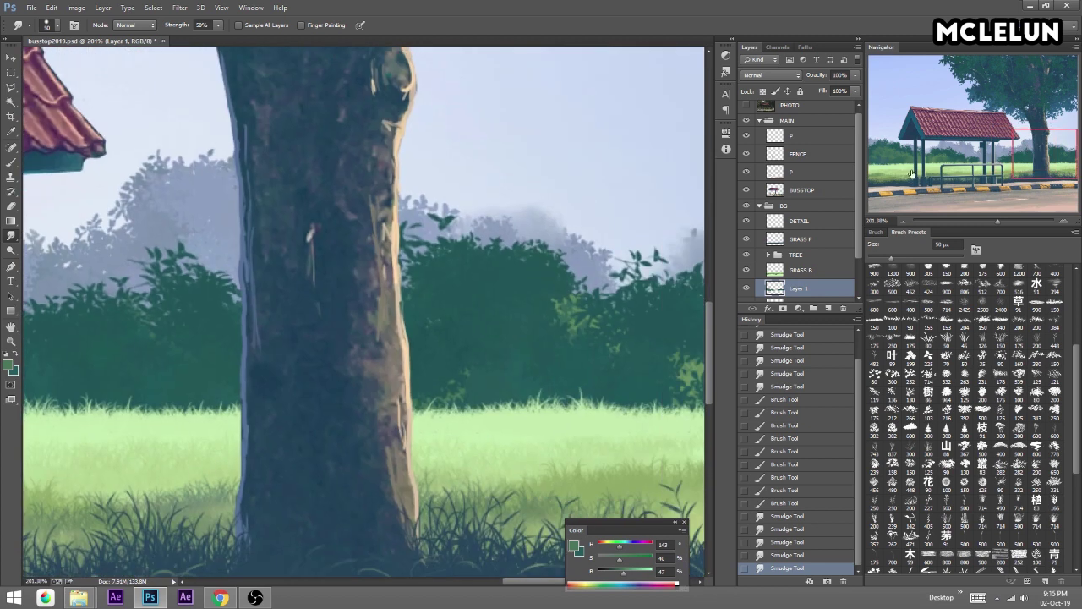
mouse_move(496, 302)
mouse_down()
mouse_move(517, 292)
mouse_move(536, 313)
mouse_move(507, 357)
mouse_up()
key(bracketleft)
key(bracketleft)
drag(268, 341, 51, 329)
mouse_move(468, 272)
mouse_down()
mouse_move(499, 269)
mouse_move(309, 269)
mouse_up()
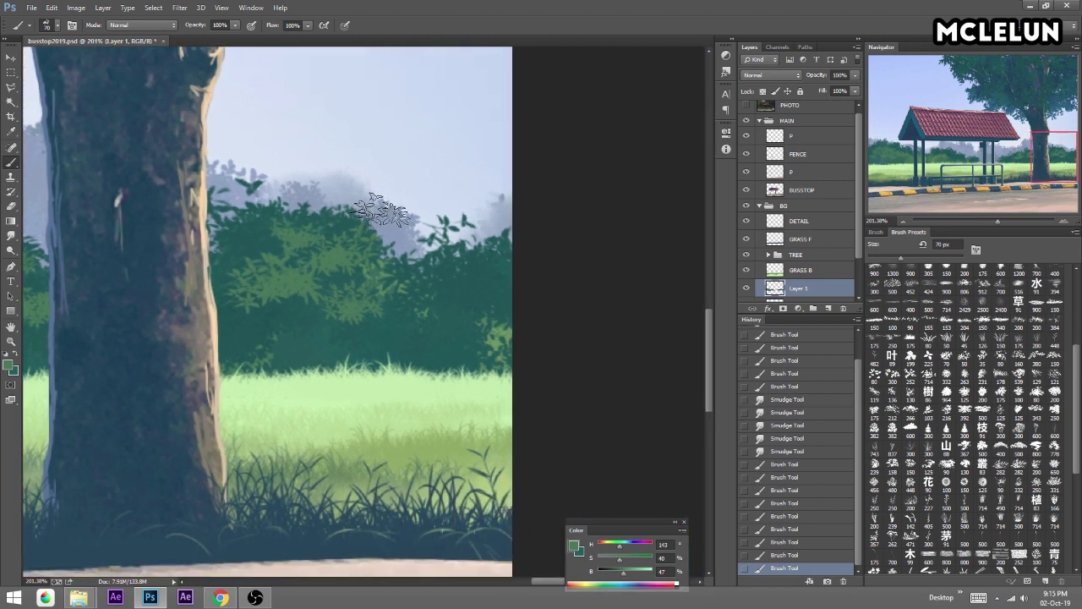
drag(527, 242, 435, 273)
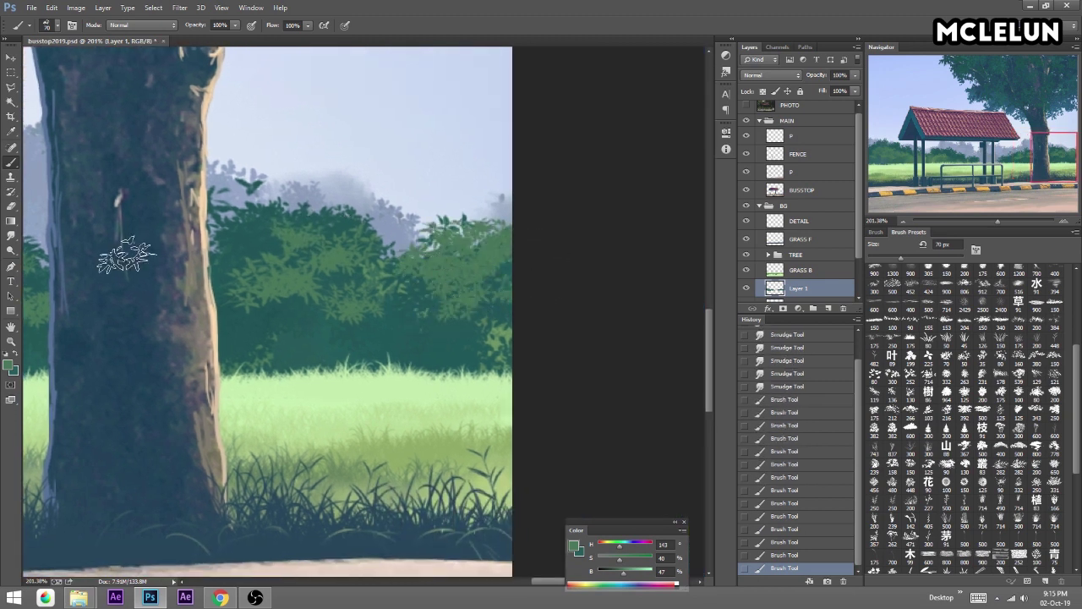
Smudge the bush foliage right of the tree to soften the upper leaves.
click(11, 235)
mouse_move(268, 269)
mouse_down()
mouse_move(302, 271)
mouse_move(369, 313)
mouse_move(526, 307)
mouse_move(381, 270)
mouse_up()
drag(380, 271, 310, 264)
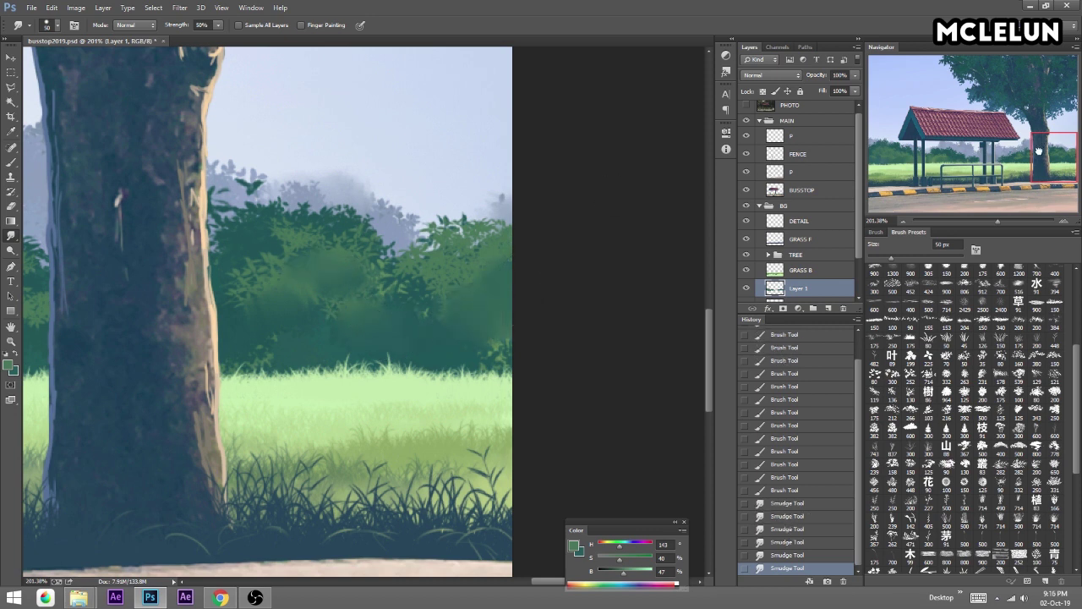
drag(1039, 150, 1020, 157)
mouse_move(269, 272)
mouse_down()
mouse_move(211, 242)
mouse_move(216, 199)
mouse_up()
Smudge the bushes near the tree, then paint and dab fresh leaves over them.
drag(120, 252, 59, 254)
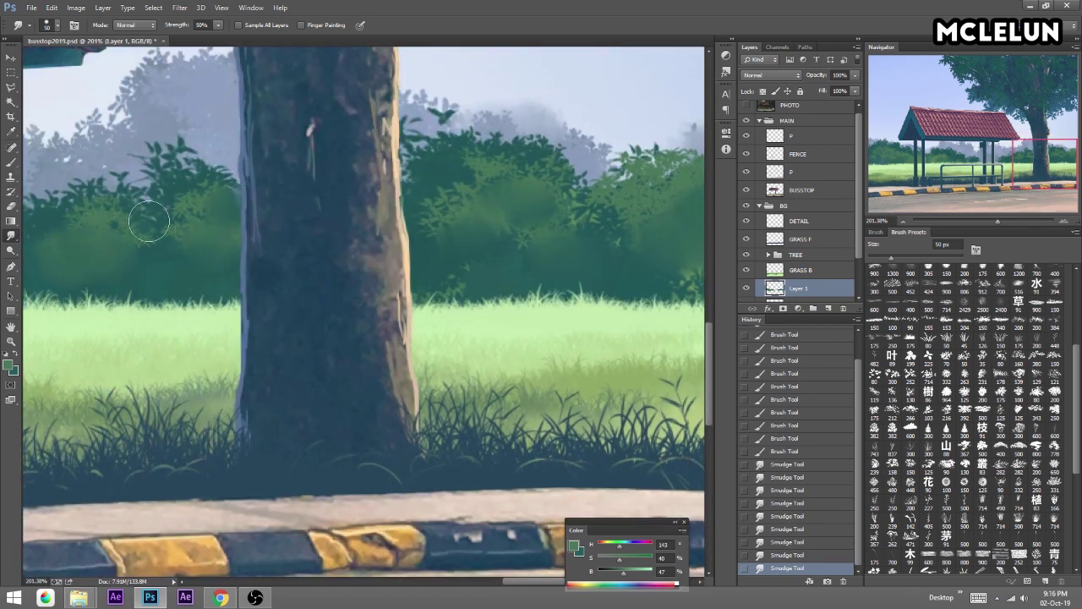
drag(149, 221, 292, 258)
mouse_move(406, 223)
mouse_down()
mouse_move(435, 234)
mouse_move(474, 203)
mouse_move(473, 173)
mouse_up()
key(b)
drag(541, 165, 494, 212)
mouse_move(653, 143)
mouse_down()
mouse_move(525, 182)
mouse_move(596, 169)
mouse_up()
click(388, 215)
click(457, 181)
Dab light-green leaves over the bushes behind the shelter posts and smudge them in.
mouse_move(992, 217)
mouse_down()
mouse_move(983, 218)
mouse_move(994, 218)
mouse_up()
drag(972, 131, 944, 151)
drag(383, 321, 550, 351)
drag(397, 300, 270, 287)
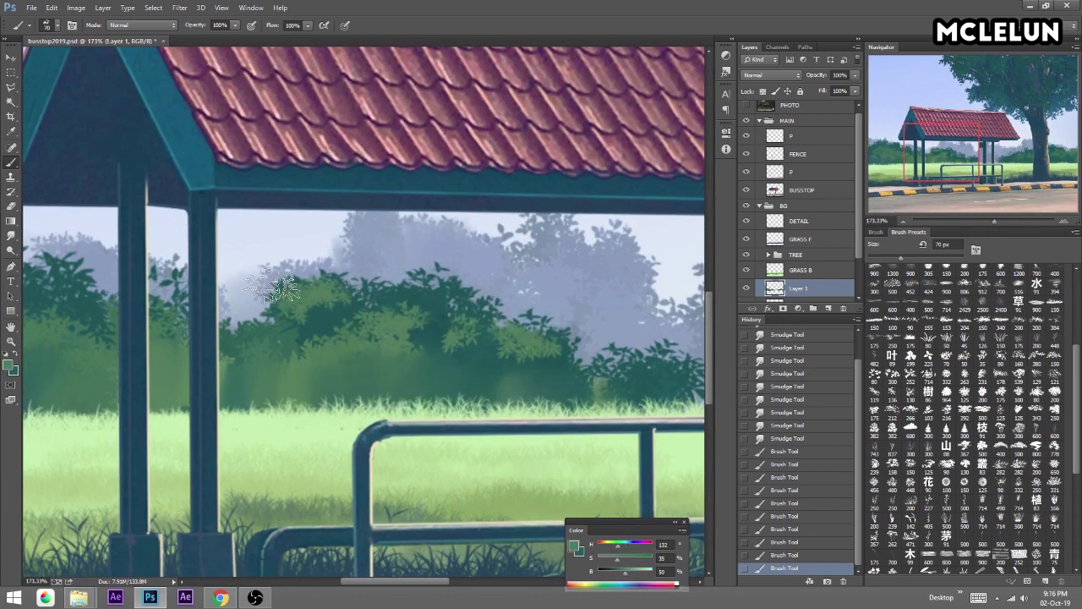
click(11, 235)
mouse_move(397, 338)
mouse_down()
mouse_move(553, 369)
mouse_move(443, 345)
mouse_up()
mouse_move(306, 317)
mouse_down()
mouse_move(342, 308)
mouse_move(413, 327)
mouse_up()
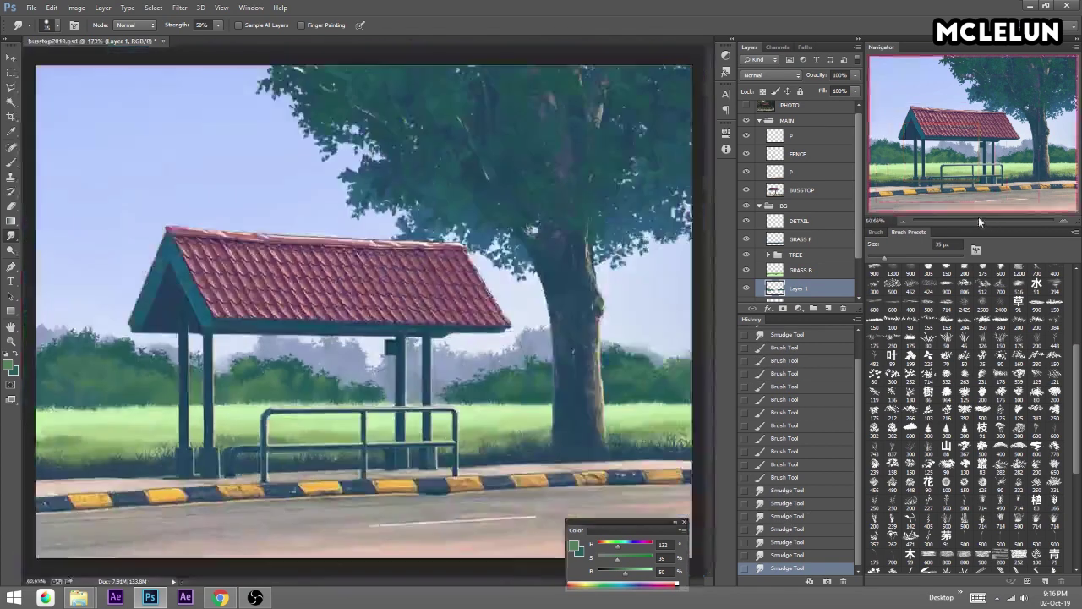
At 135% zoom, sample a bush green and paint a long leaf stroke across the bushes.
drag(985, 220, 987, 220)
drag(262, 314, 377, 257)
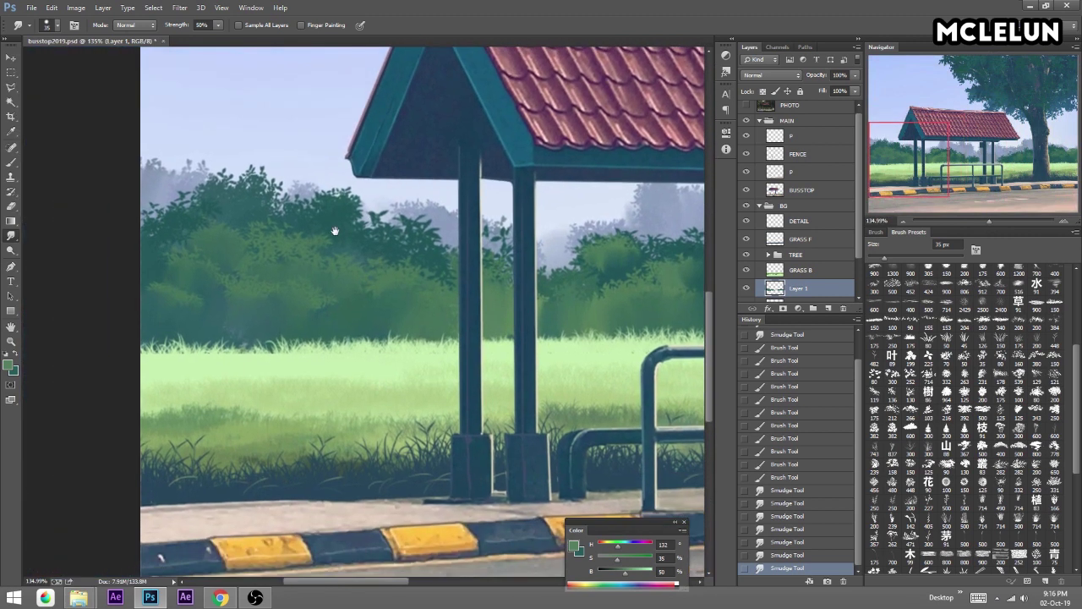
key(b)
alt+click(222, 330)
mouse_move(245, 333)
mouse_down()
mouse_move(370, 347)
mouse_move(380, 336)
mouse_move(562, 340)
mouse_move(656, 354)
mouse_up()
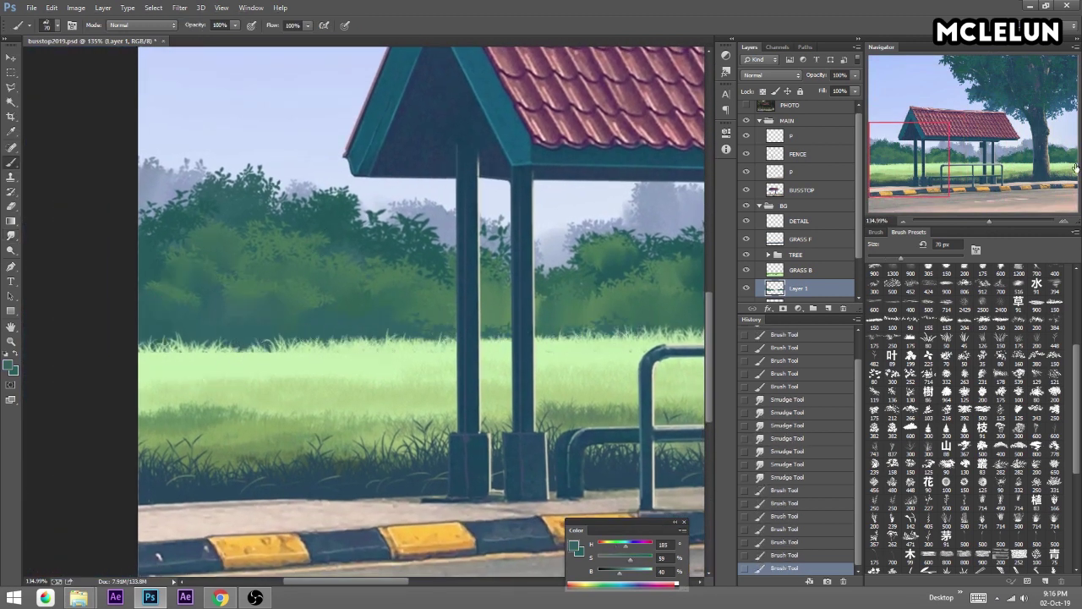
Smudge the grass strokes beside the tree and the bush foliage behind the shelter.
drag(618, 286, 588, 299)
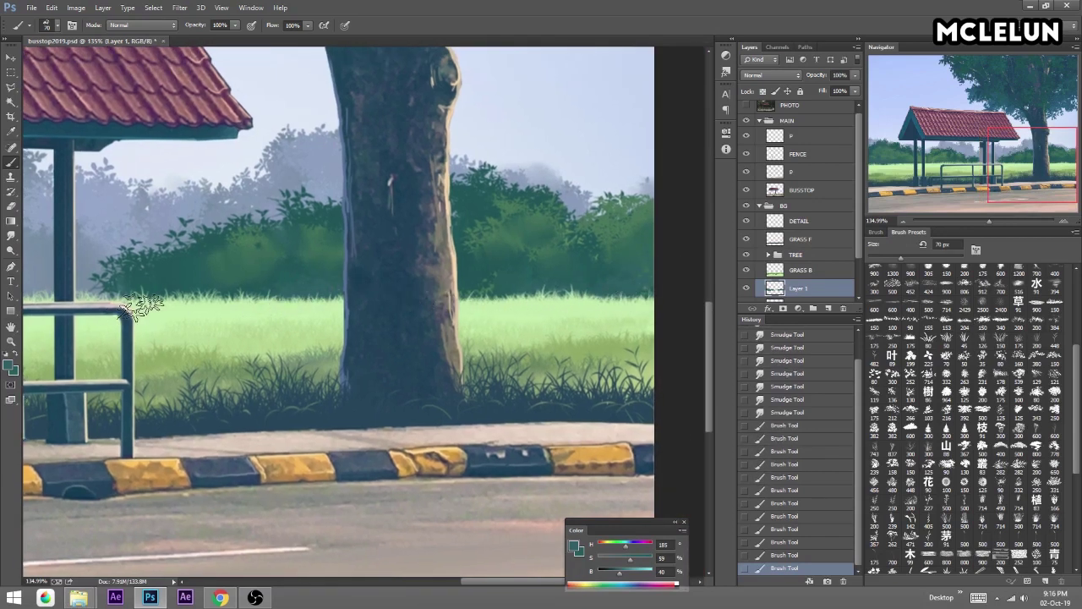
click(16, 236)
drag(535, 270, 623, 270)
click(911, 172)
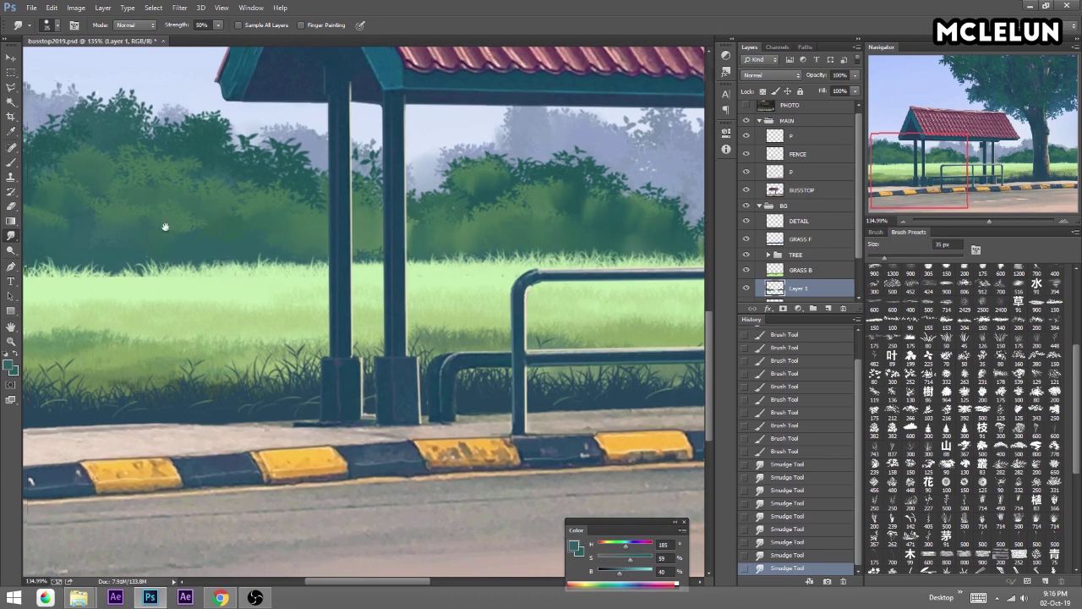
drag(162, 225, 308, 306)
drag(242, 222, 281, 194)
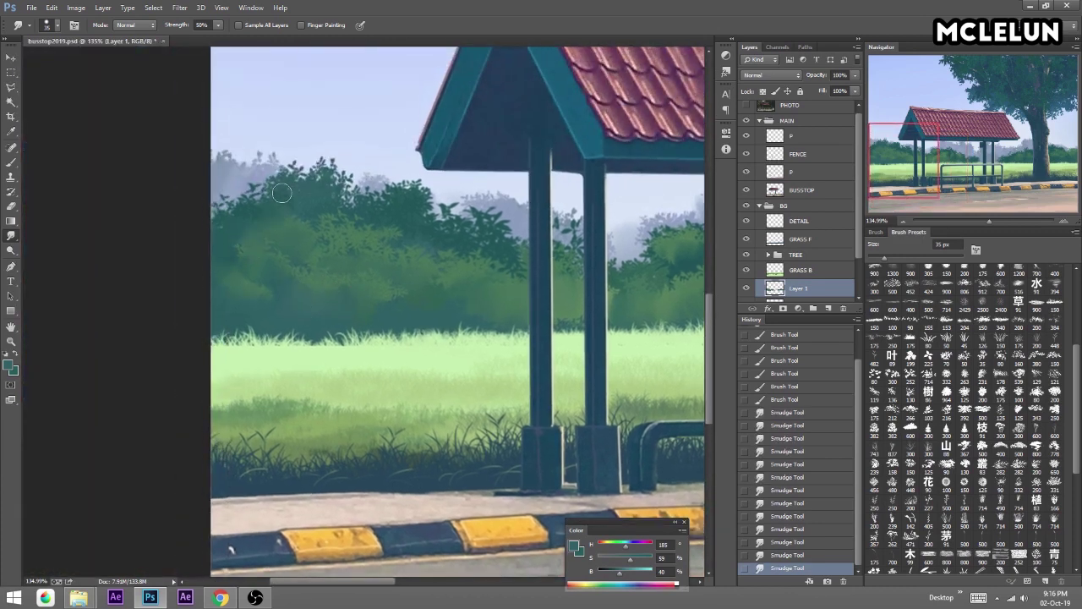
Try merging the bush layers, undo it, and name them BUSH1 and BUSH2.
scroll(845, 262, down, 1)
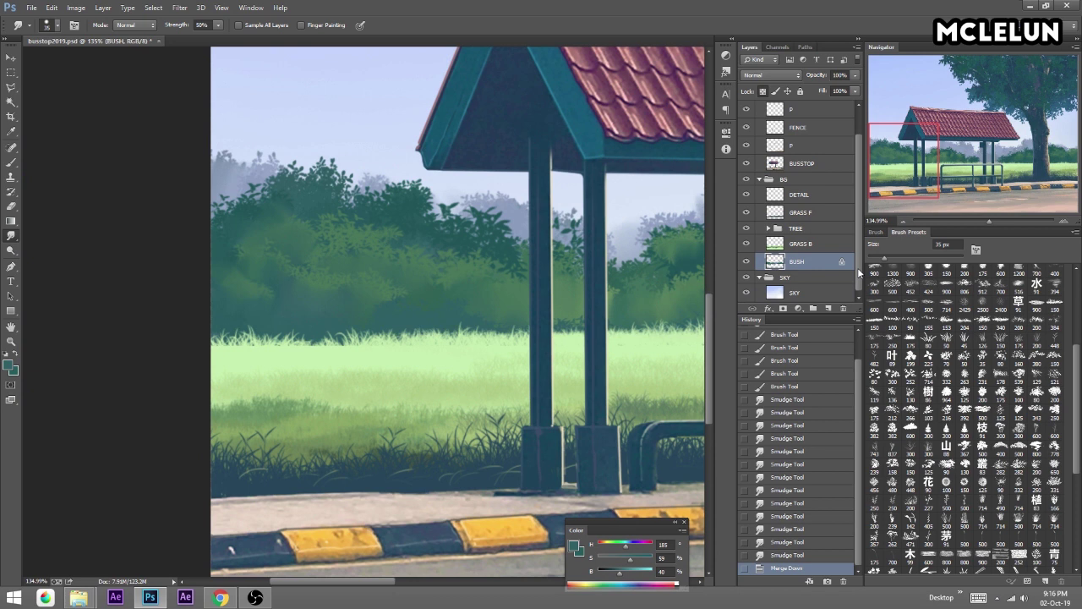
key(ctrl+e)
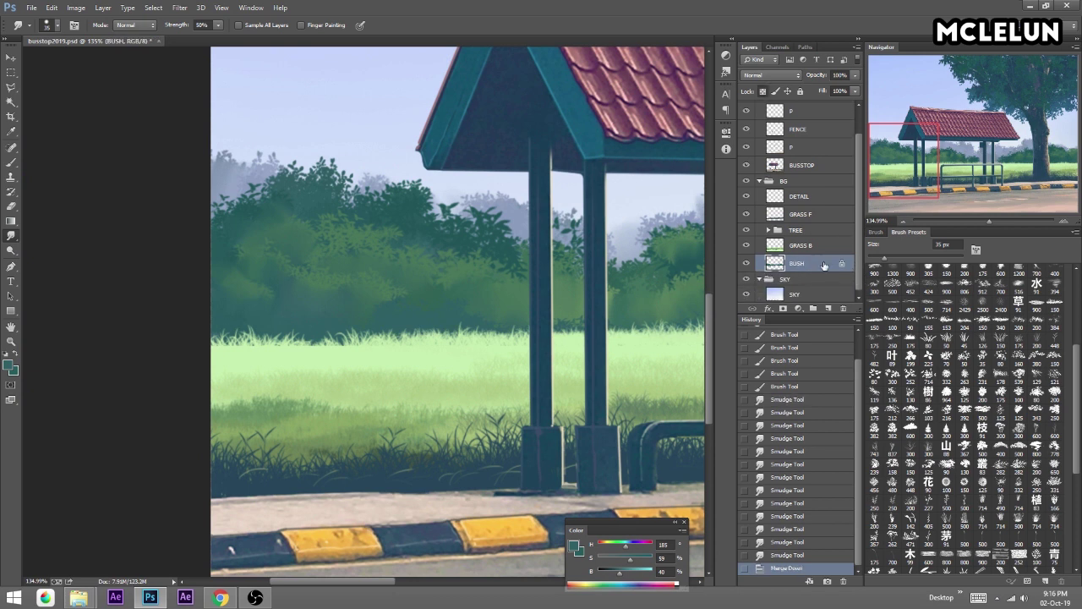
key(ctrl+z)
text(BUSH1)
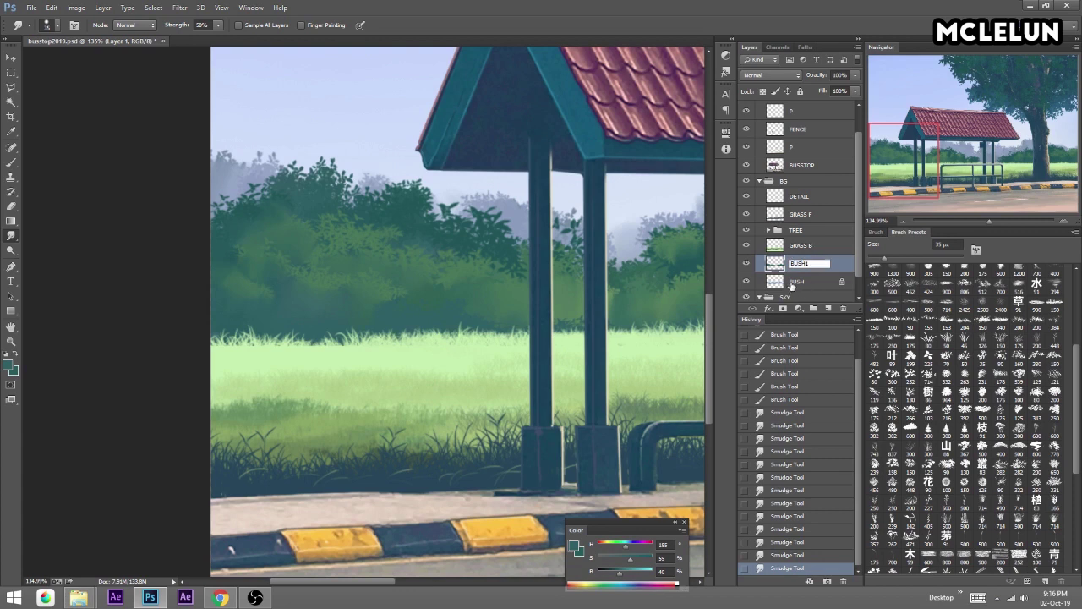
double_click(799, 282)
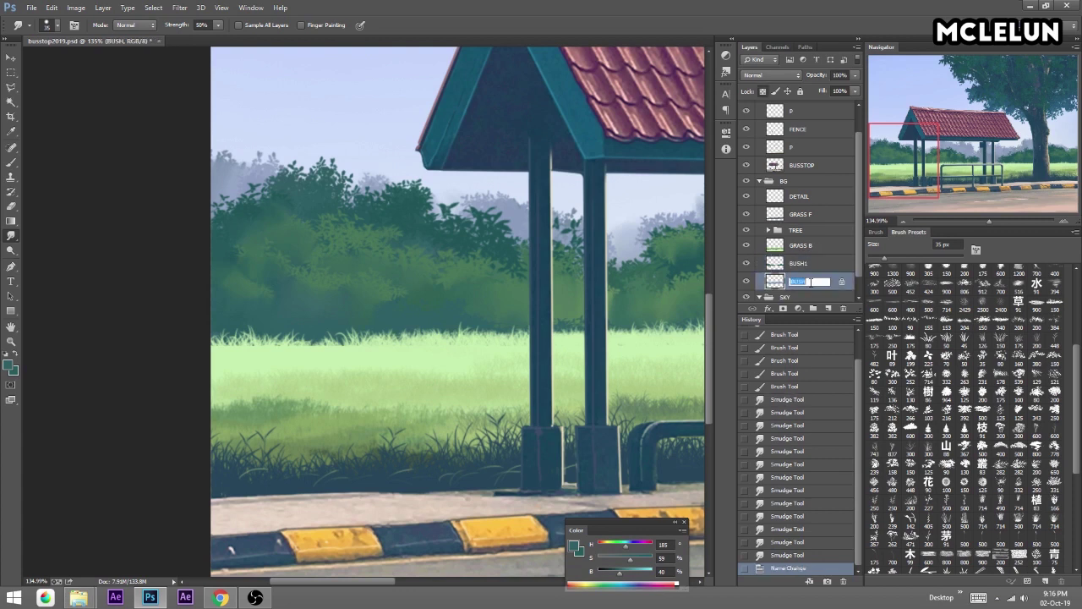
click(836, 268)
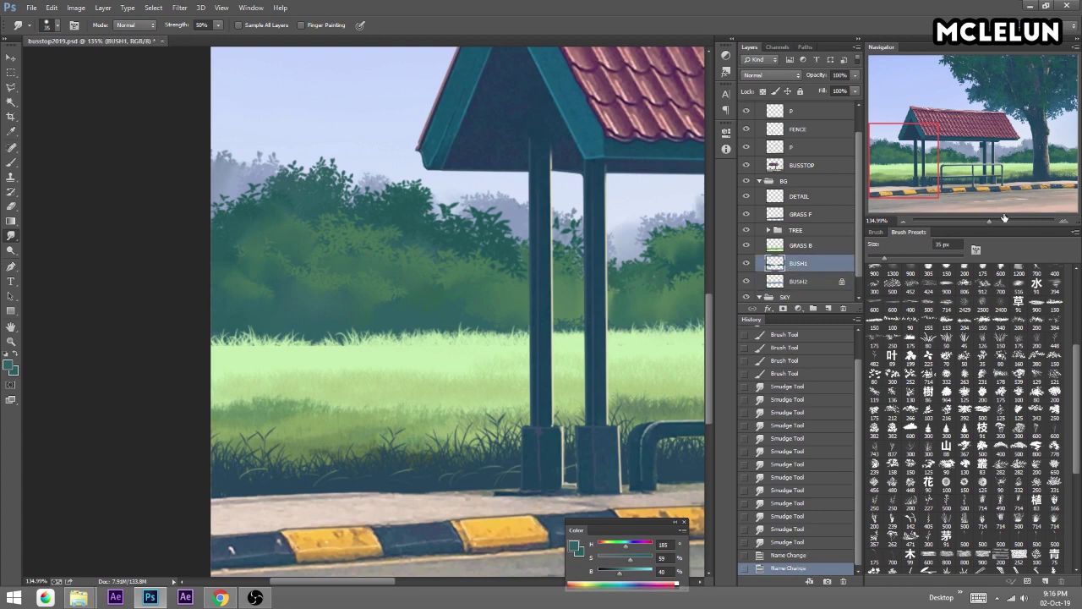
Clip a new empty layer to BUSH1 and set the brush to about 300 px.
drag(995, 216, 1001, 217)
mouse_move(996, 173)
mouse_down()
mouse_move(1024, 148)
mouse_move(1067, 148)
mouse_up()
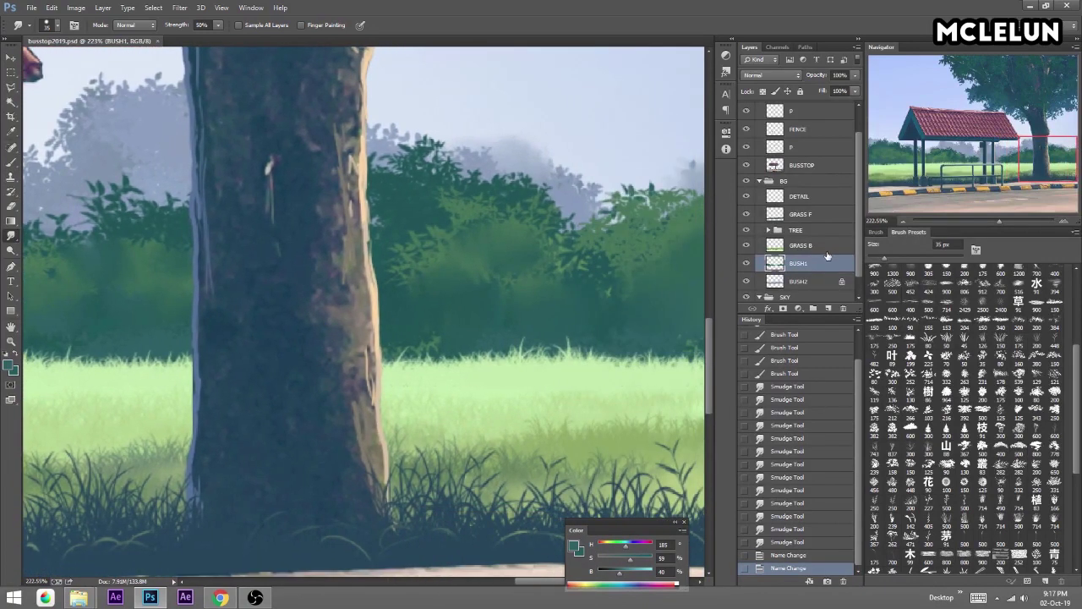
click(829, 308)
right_click(795, 267)
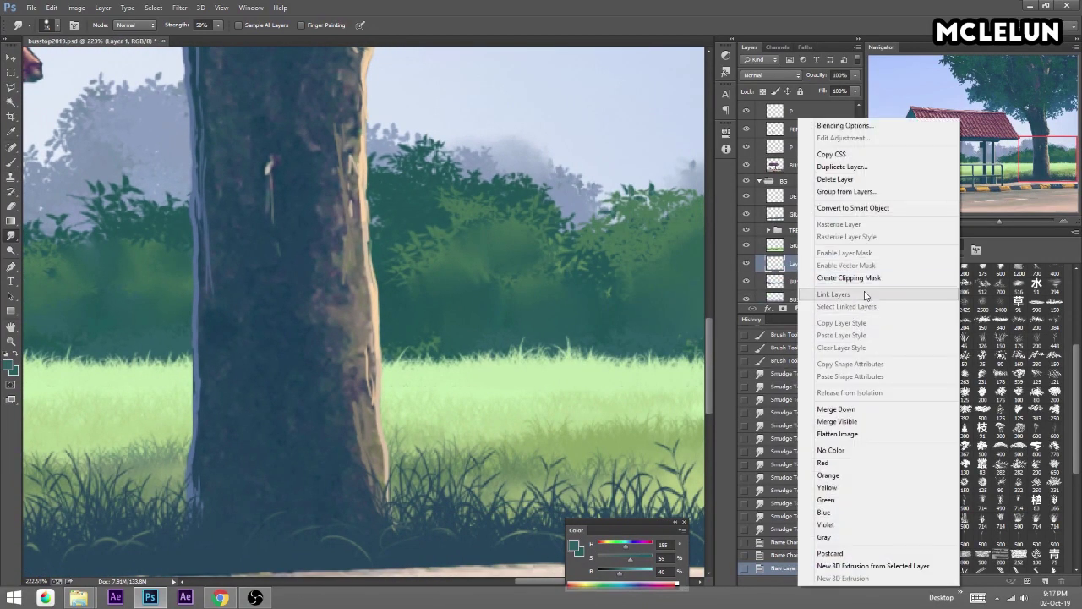
click(871, 277)
key(b)
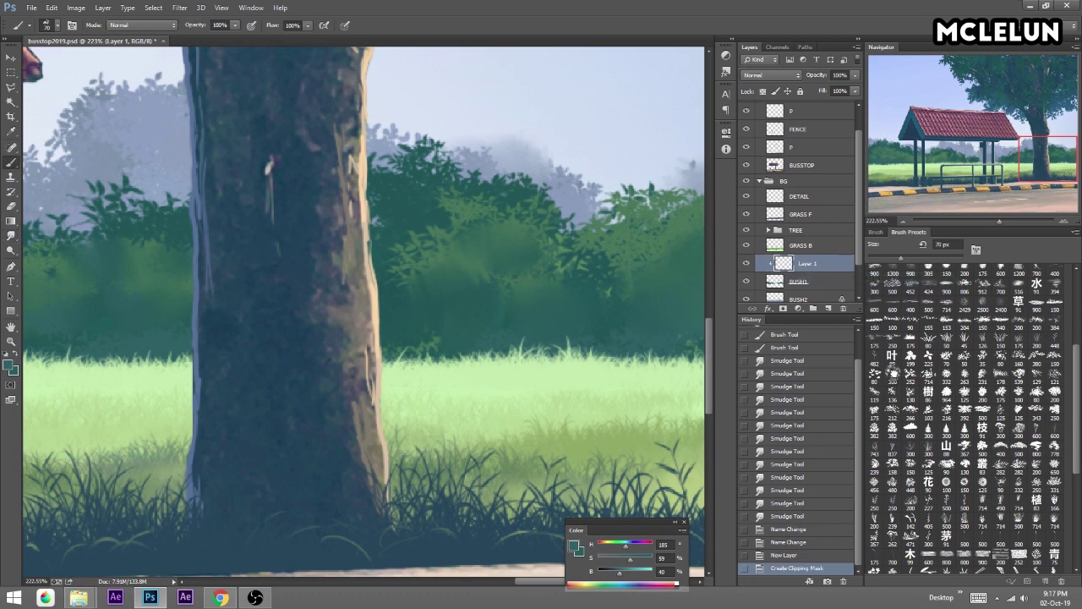
drag(549, 254, 640, 242)
drag(899, 254, 912, 248)
Set up an 80 px scatter leaf brush with light green, undoing a trial stroke.
key(bracketleft)
key(bracketleft)
key(bracketleft)
key(bracketleft)
key(bracketleft)
key(bracketleft)
key(bracketleft)
key(bracketleft)
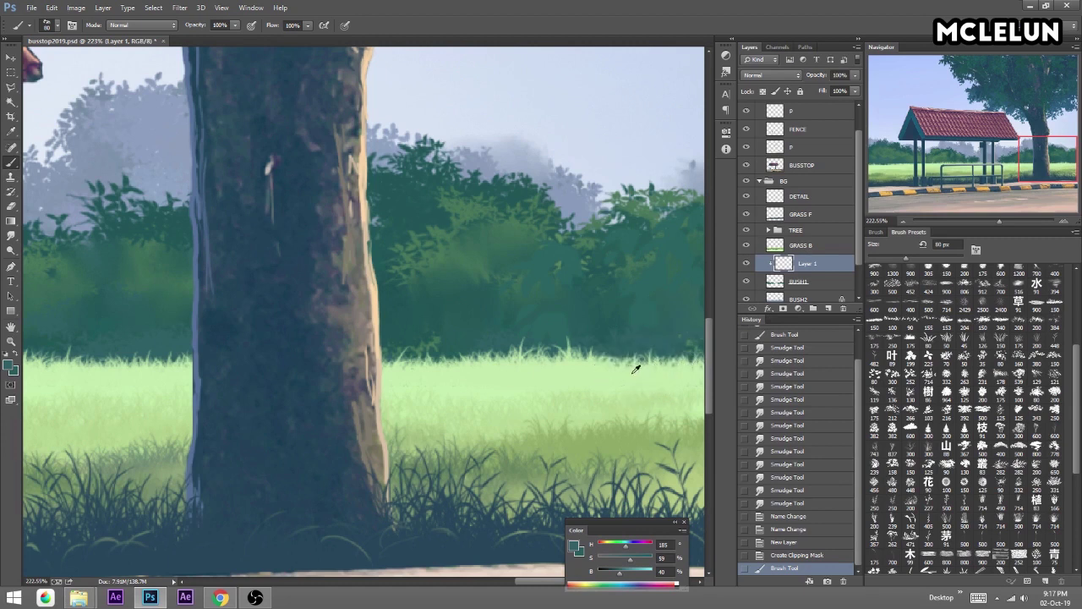
alt+click(630, 372)
drag(583, 254, 473, 233)
key(ctrl+z)
click(875, 231)
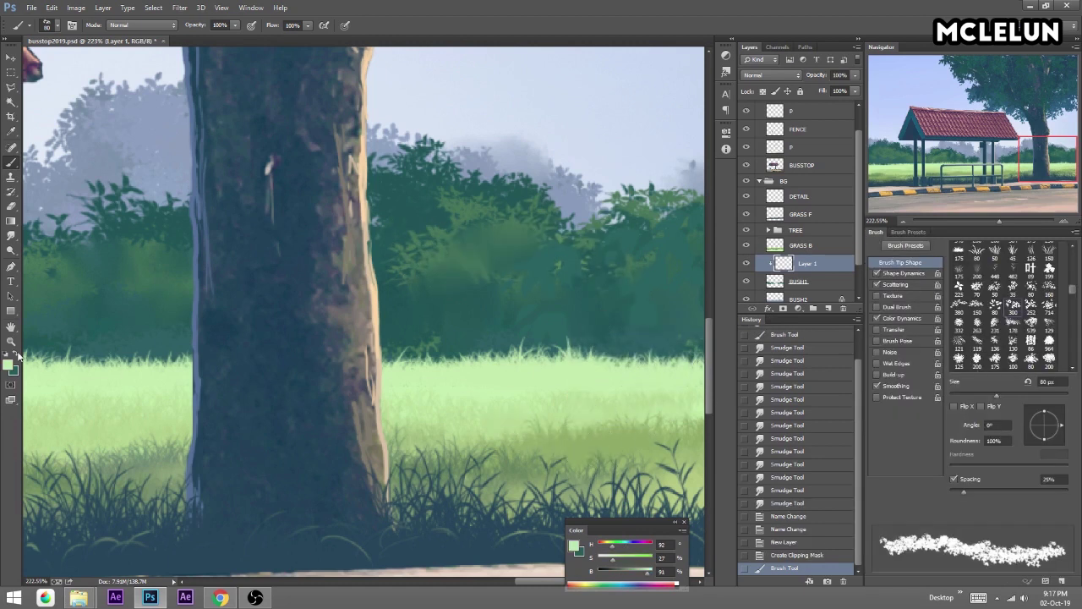
key(x)
Paint trial pale-green leaf clusters on the bushes, then clear the whole layer.
drag(550, 245, 486, 253)
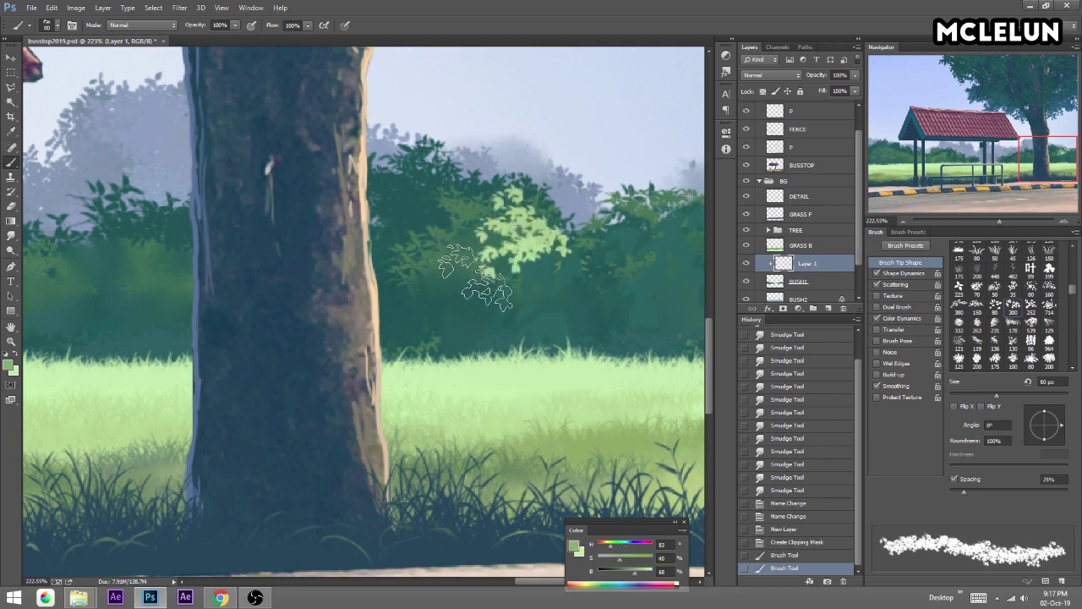
drag(591, 228, 634, 262)
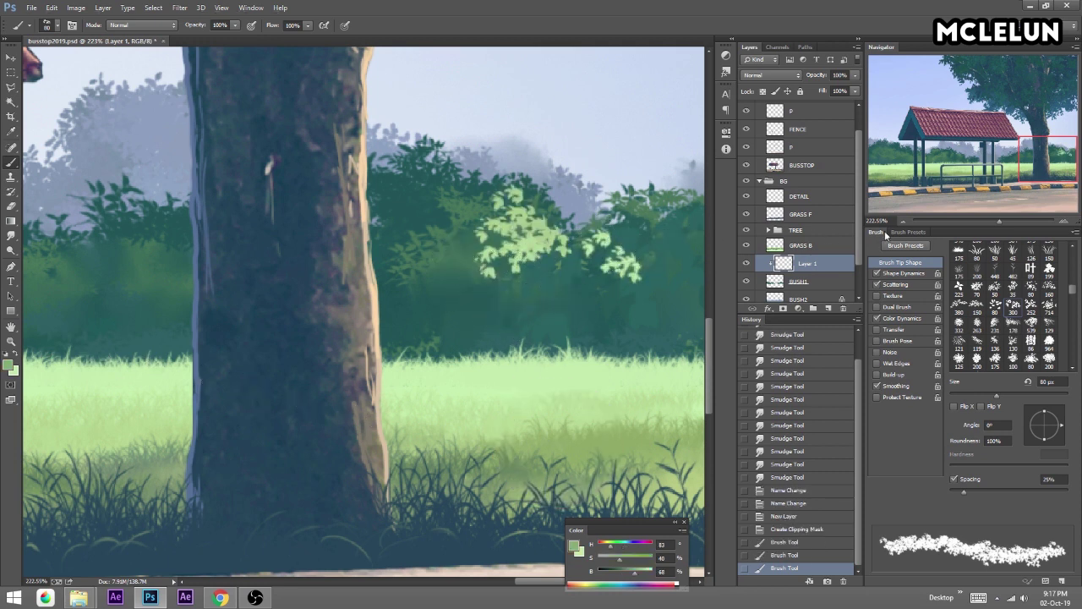
click(903, 232)
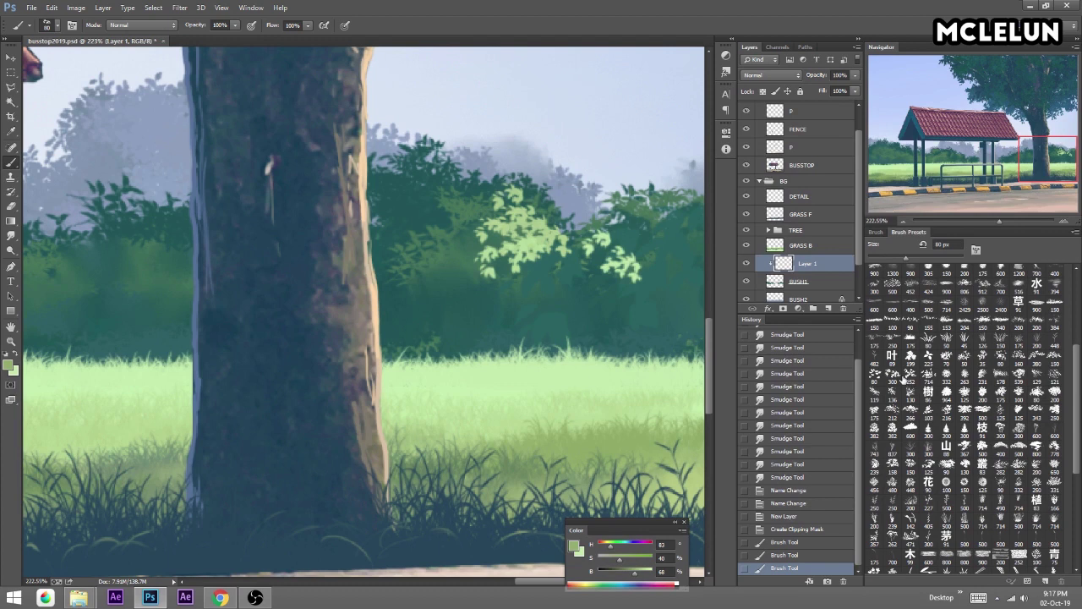
drag(626, 224, 676, 253)
key(ctrl+a)
key(Delete)
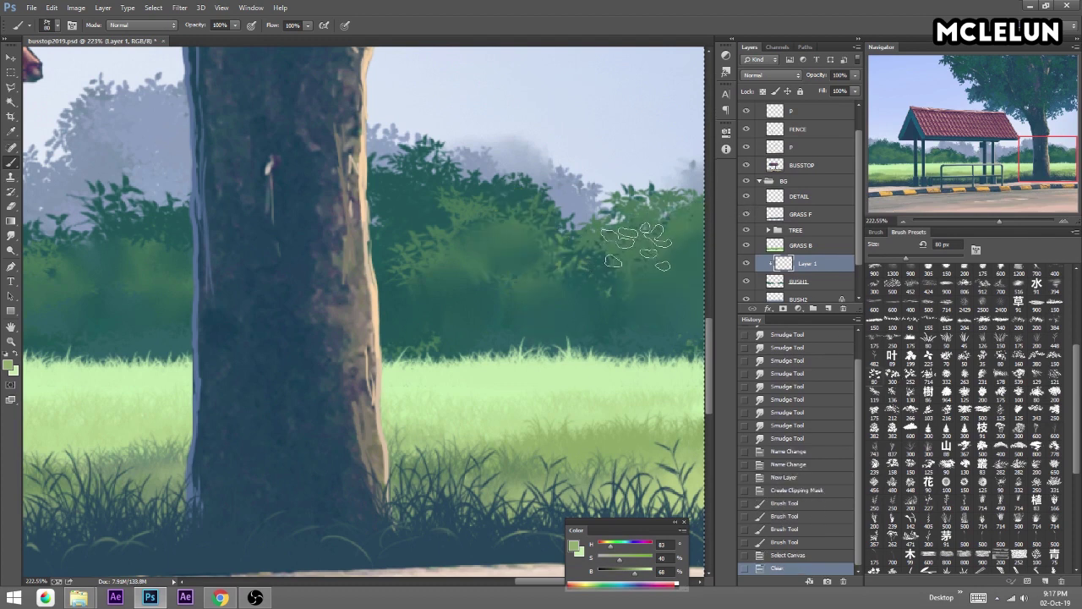
Repaint paler green leaf clusters across the bushes beside and near the tree.
drag(643, 224, 689, 199)
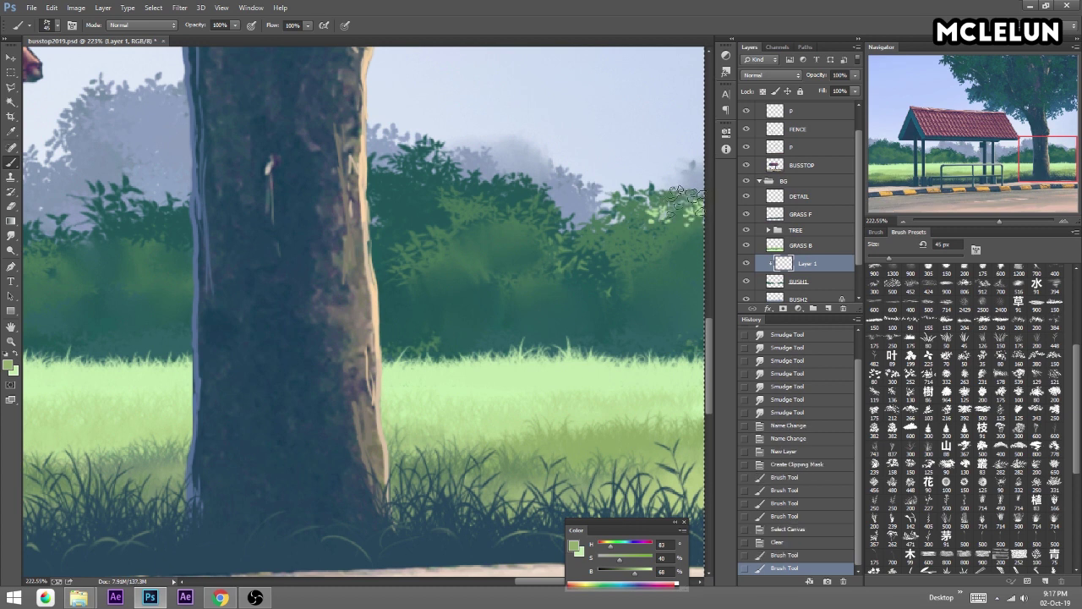
alt+click(648, 203)
drag(554, 249, 676, 197)
mouse_move(444, 205)
mouse_down()
mouse_move(480, 188)
mouse_move(527, 206)
mouse_up()
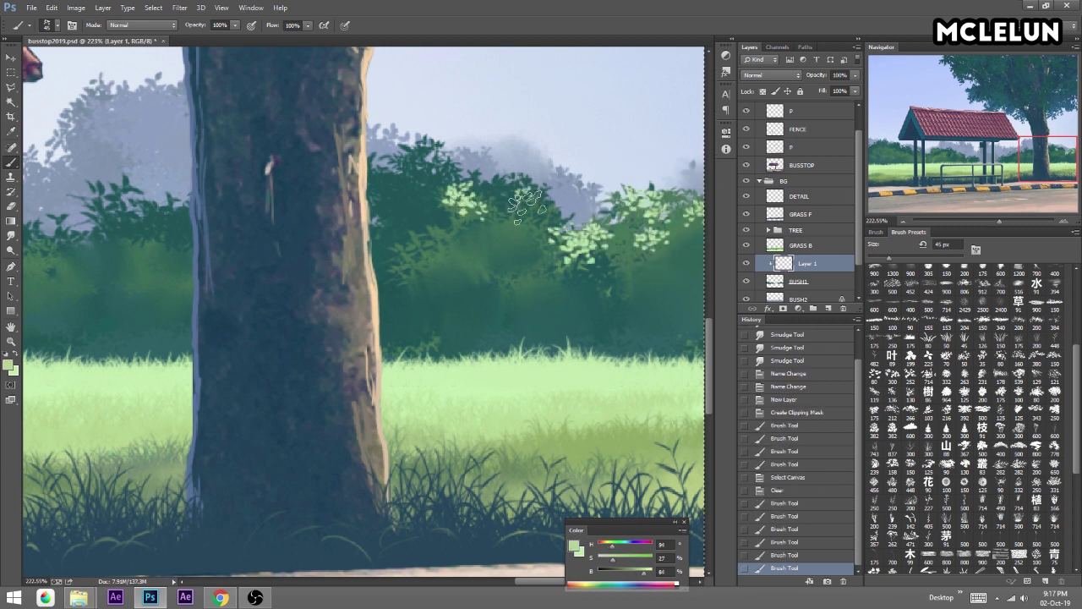
drag(456, 249, 503, 227)
mouse_move(397, 199)
mouse_down()
mouse_move(448, 152)
mouse_move(418, 139)
mouse_up()
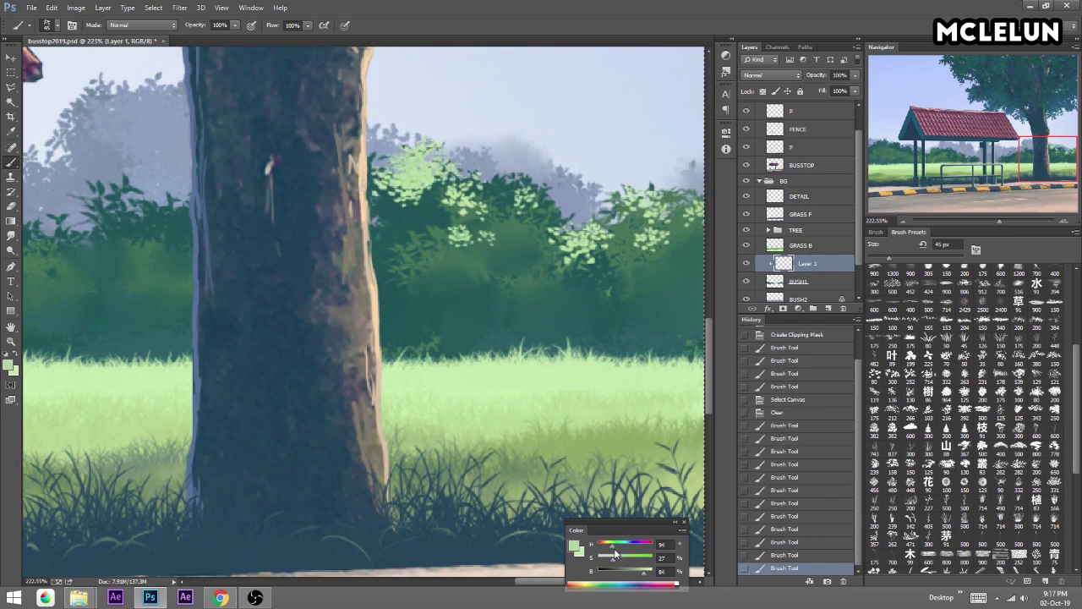
drag(423, 250, 562, 190)
drag(368, 154, 460, 135)
drag(461, 258, 533, 247)
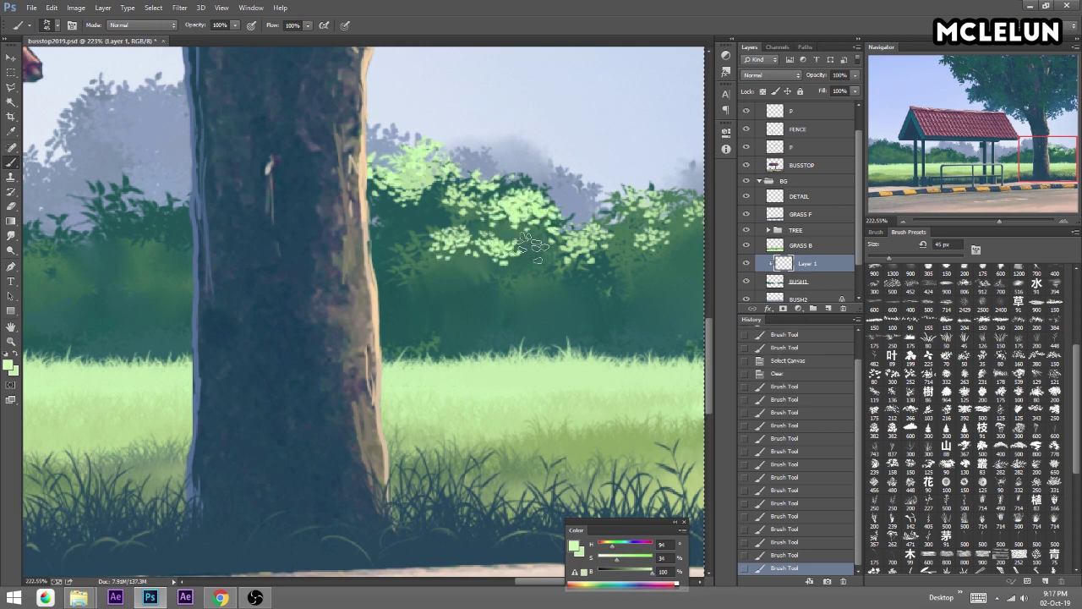
At about 128% zoom, paint leaf clusters on the bushes left of the shelter.
drag(1009, 223, 989, 221)
mouse_move(284, 269)
mouse_down()
mouse_move(169, 277)
mouse_move(689, 271)
mouse_up()
drag(236, 275, 165, 292)
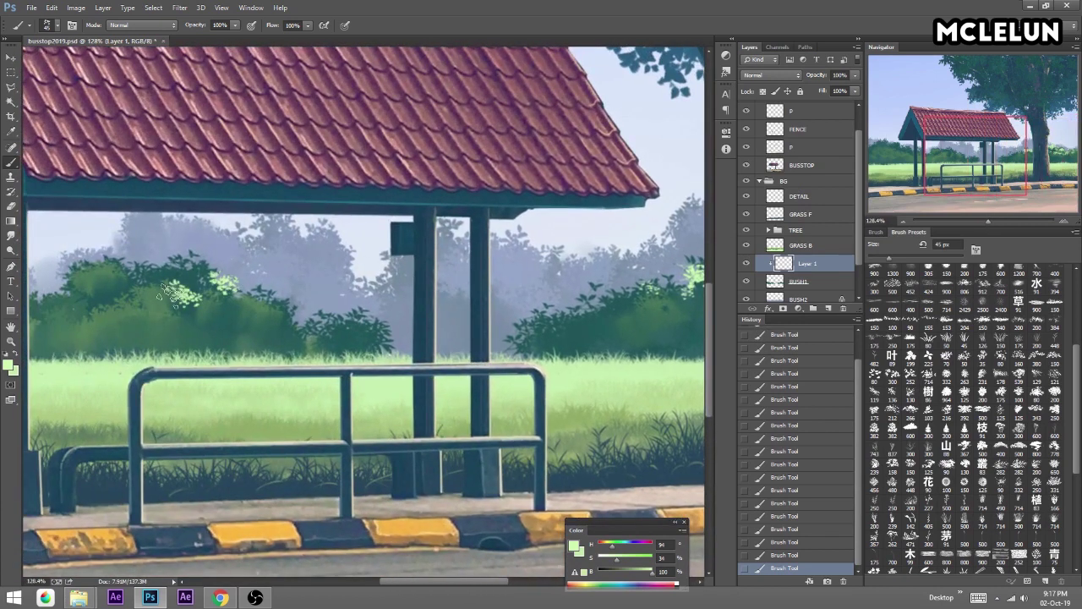
Smudge the leaf highlights near the tree trunk into the bushes.
click(11, 236)
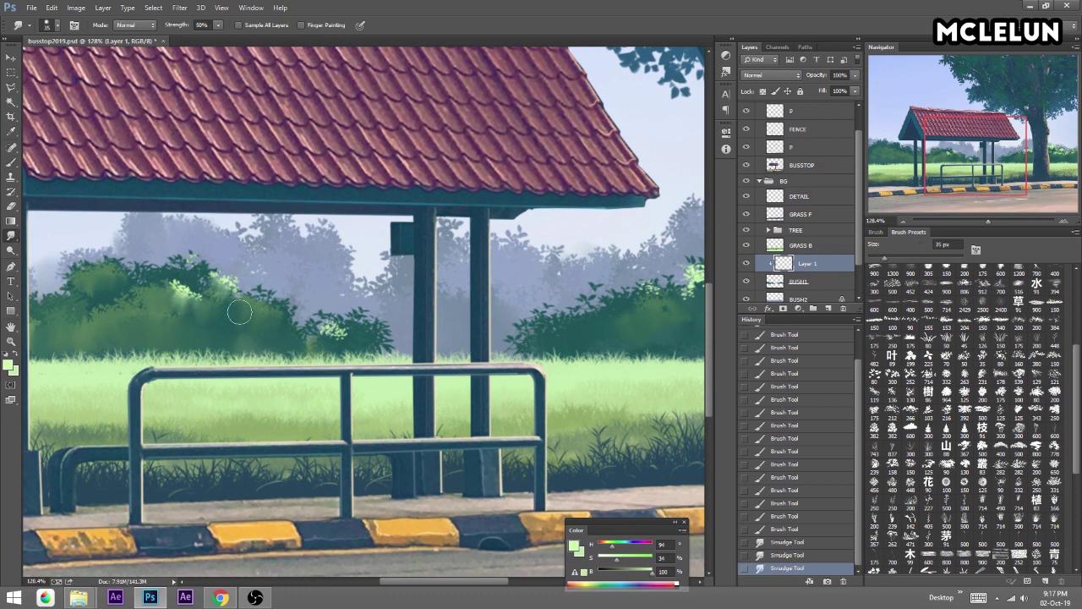
scroll(524, 292, right, 5)
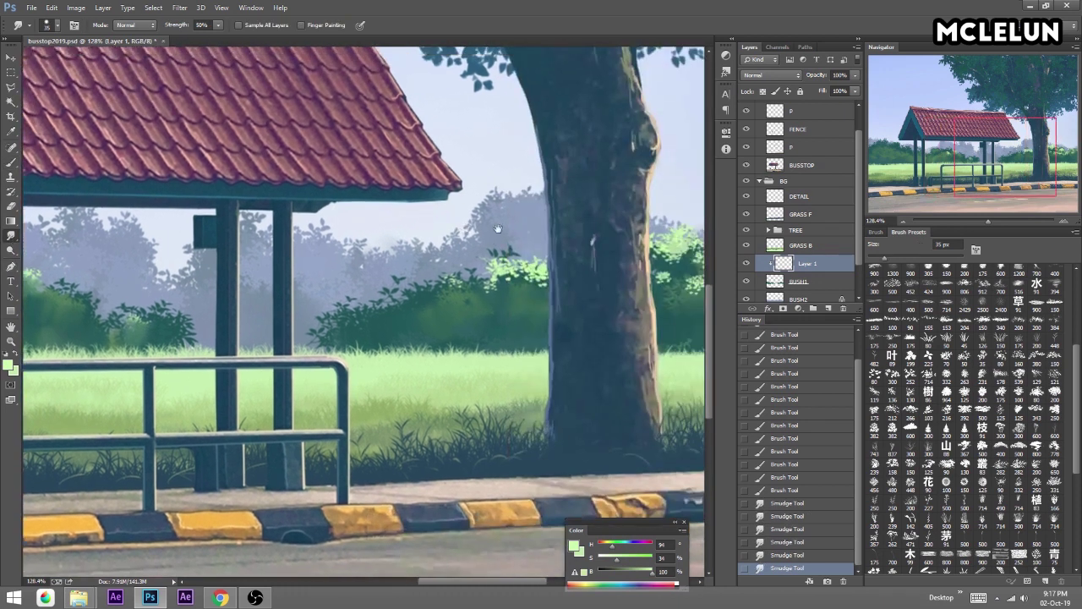
drag(638, 291, 629, 275)
mouse_move(638, 288)
mouse_down()
mouse_move(626, 271)
mouse_move(674, 251)
mouse_up()
click(695, 300)
Set the highlight layer fill to 51% and smudge the foliage right of the tree.
drag(842, 108, 827, 105)
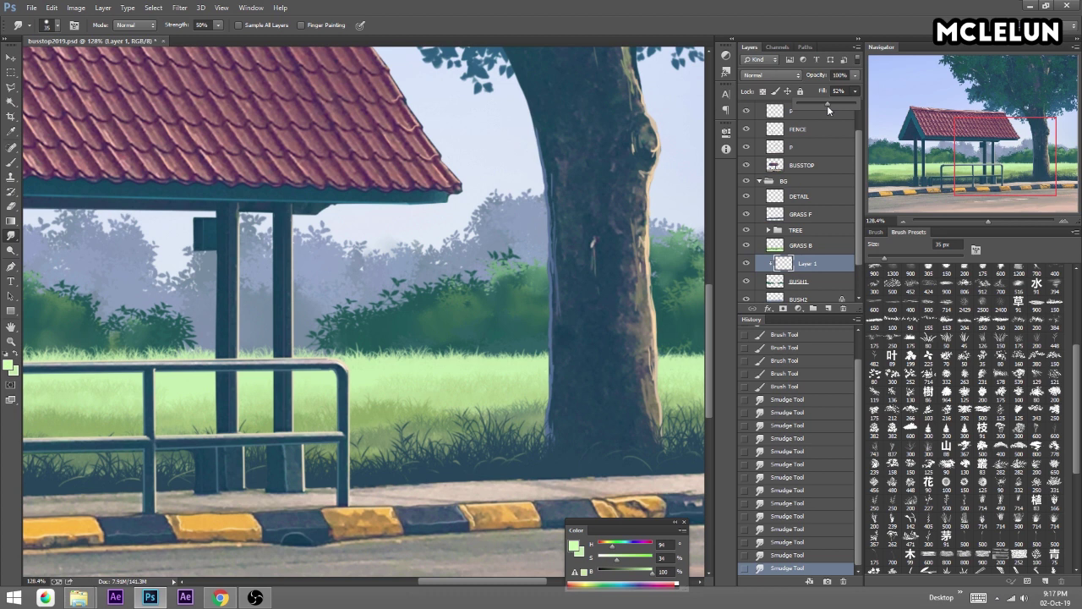
drag(703, 173, 569, 157)
drag(585, 250, 617, 258)
drag(605, 254, 587, 274)
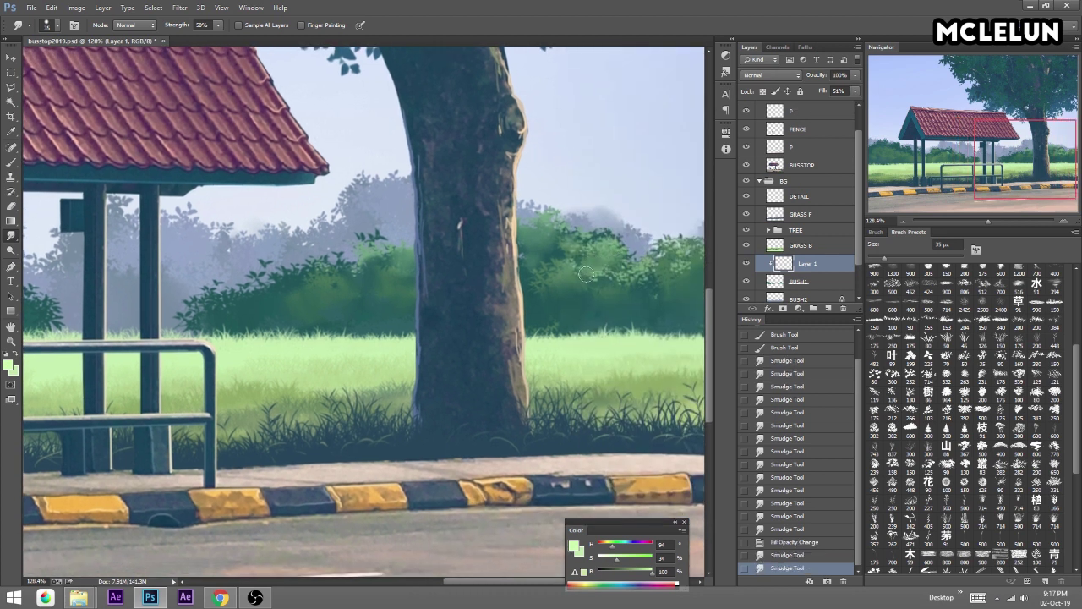
mouse_move(678, 280)
mouse_down()
mouse_move(693, 262)
mouse_move(605, 247)
mouse_up()
Brush light strokes along the right bush edge, then open Levels with Ctrl+L.
key(b)
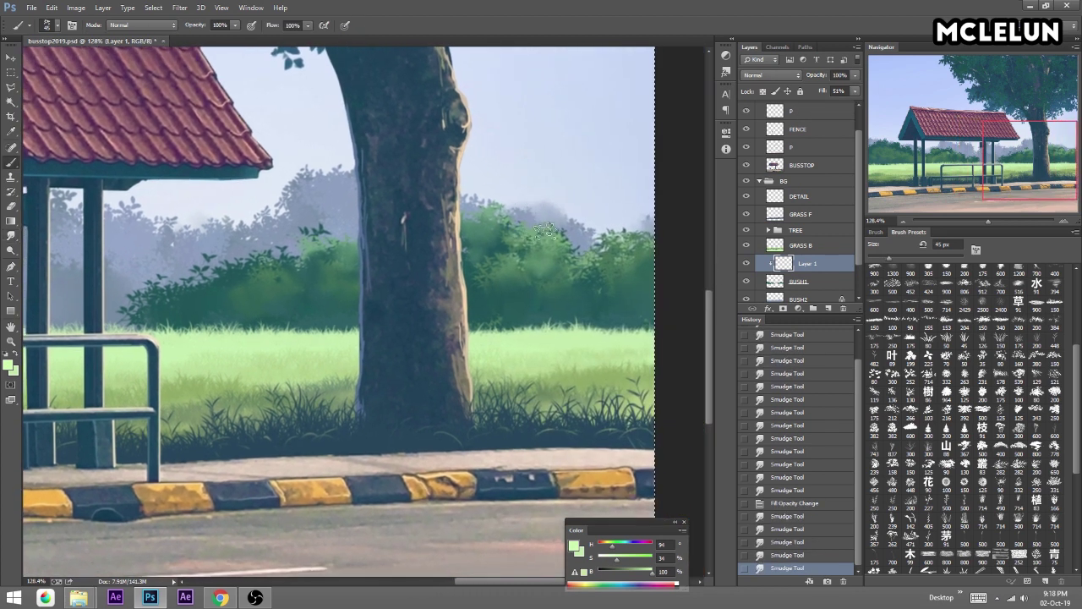
drag(592, 209, 639, 223)
mouse_move(592, 289)
mouse_down()
mouse_move(654, 271)
mouse_move(656, 259)
mouse_up()
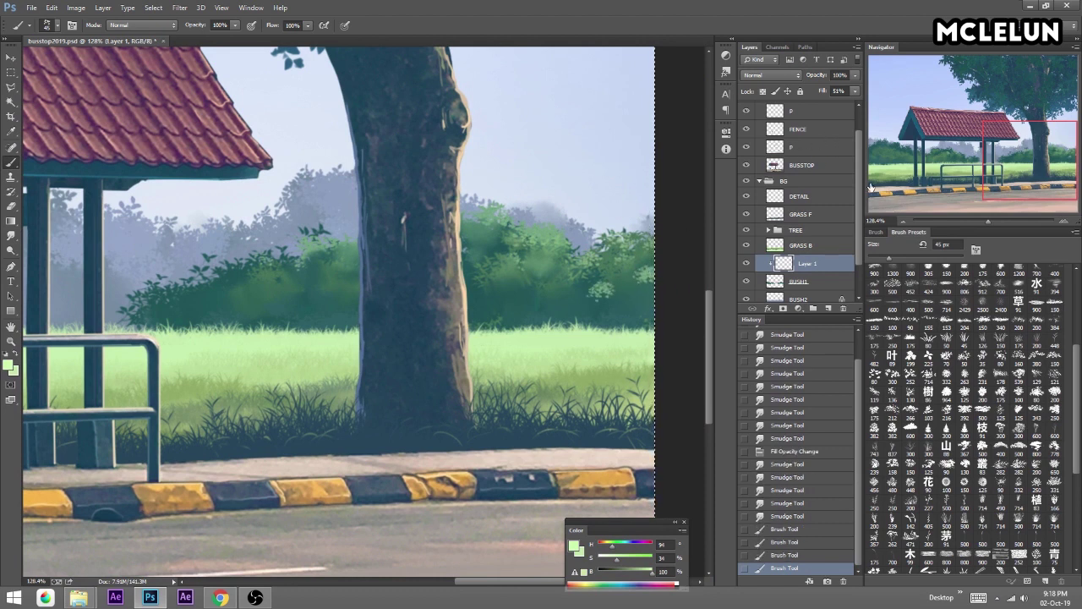
key(ctrl+l)
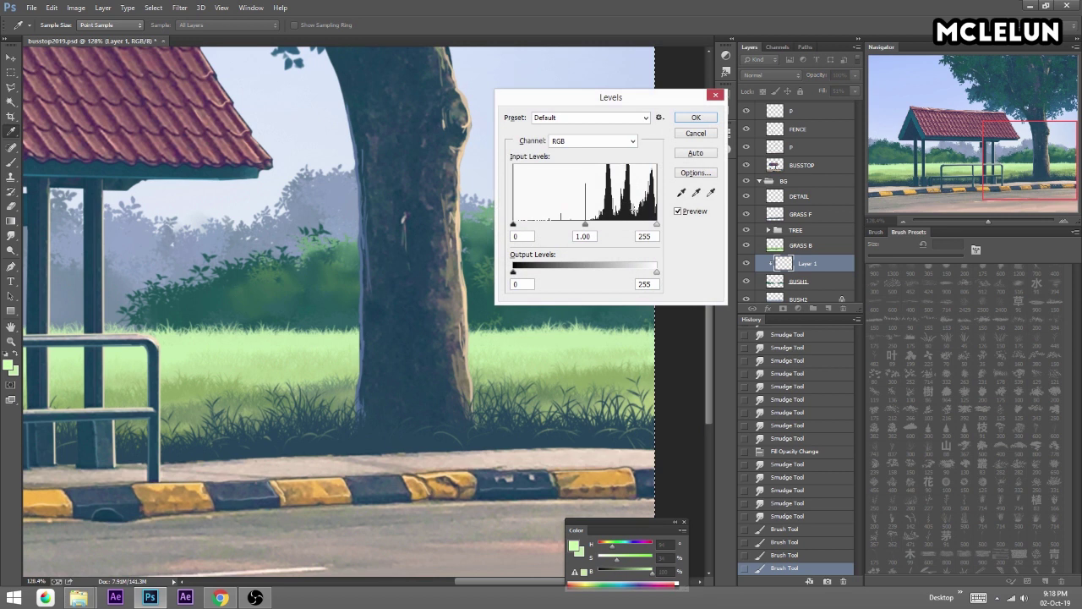
Brighten the highlights with Levels white input 187 and set the layer fill to 66%.
drag(656, 224, 618, 224)
click(696, 118)
click(855, 91)
drag(856, 98, 838, 103)
drag(988, 221, 978, 221)
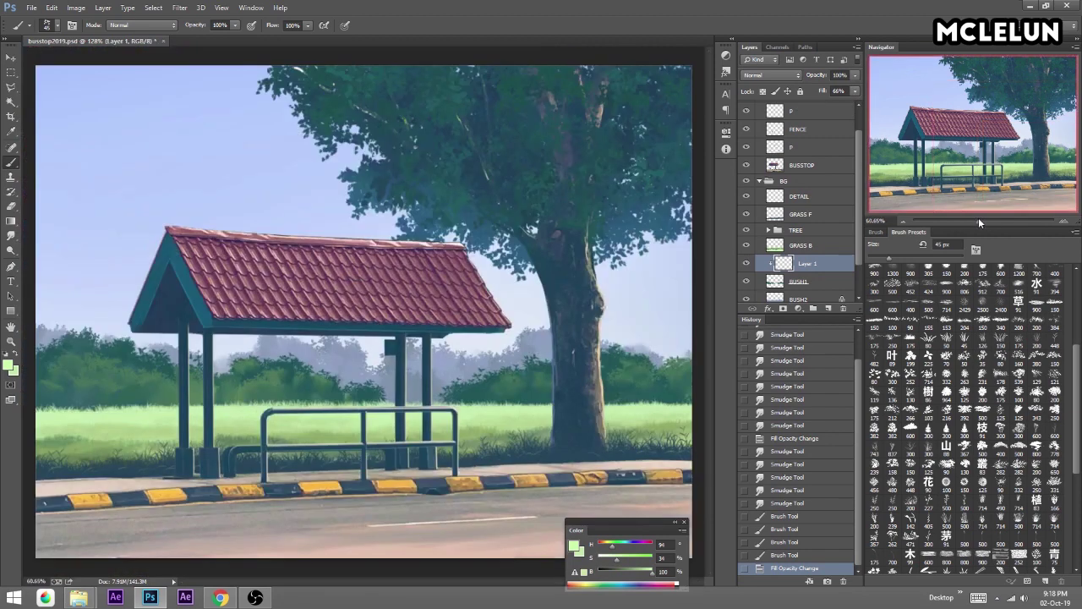
Select the whole canvas, try raising Hue/Saturation lightness, then cancel it.
key(ctrl+a)
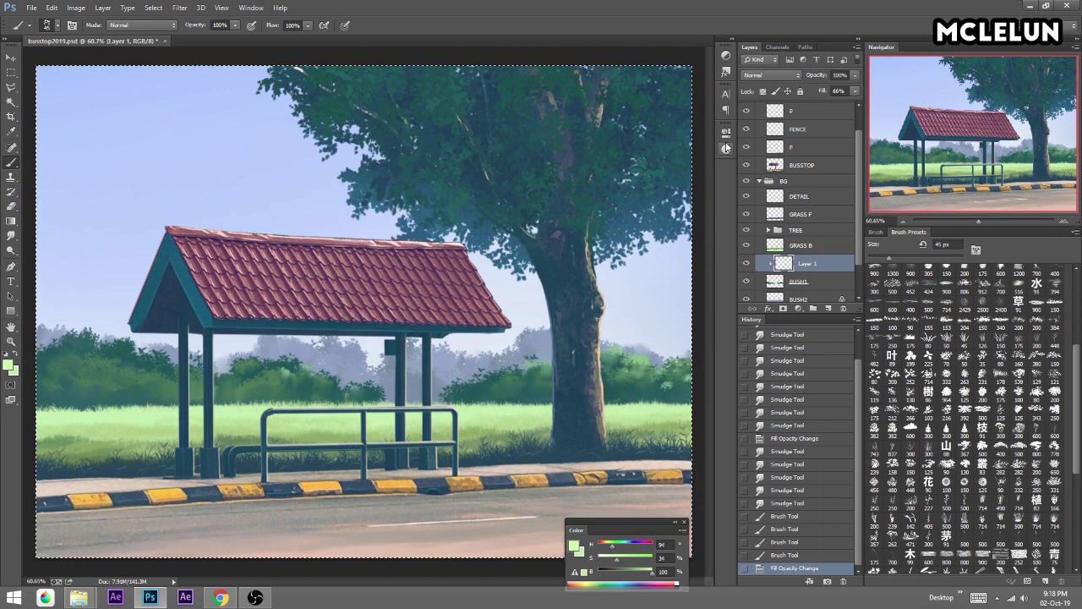
key(ctrl+u)
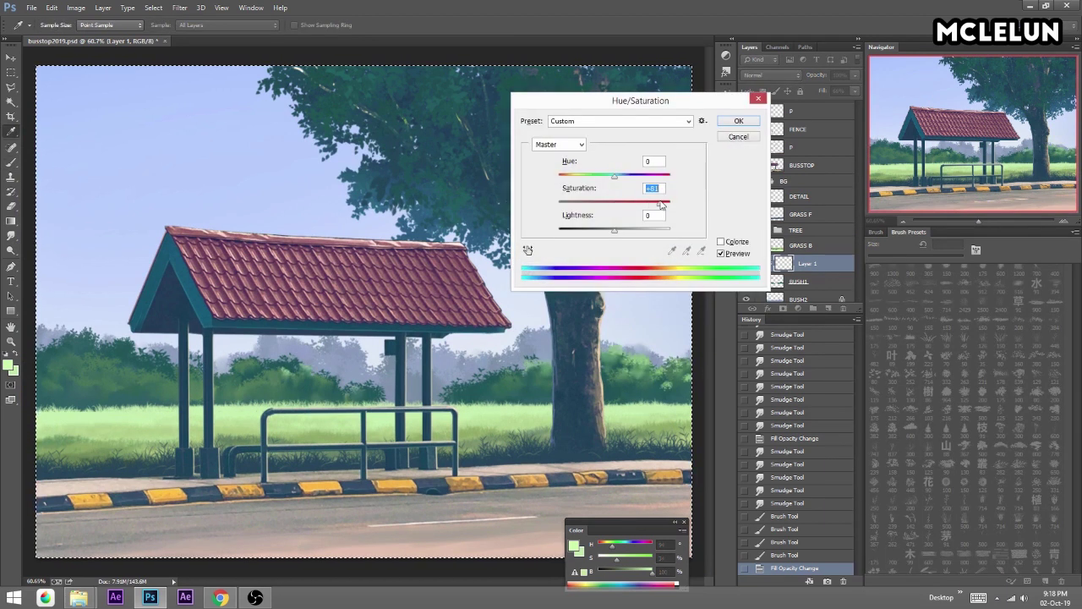
drag(619, 233, 651, 235)
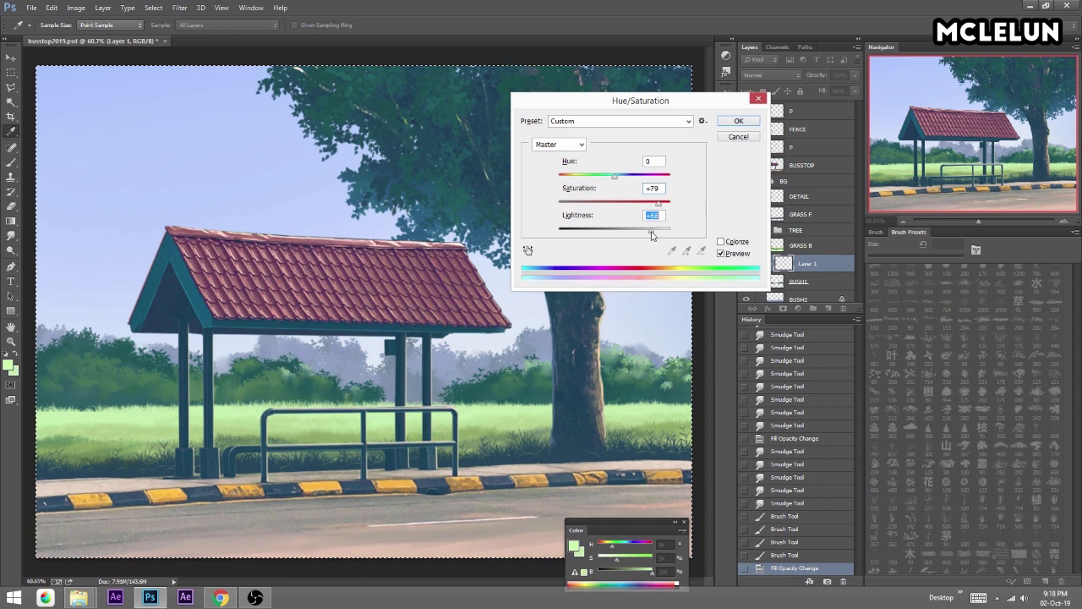
click(747, 137)
Fade the leaf layer's fill, trial Screen blending, and settle on Normal at about 42% fill.
mouse_move(856, 99)
mouse_down()
mouse_move(804, 106)
mouse_move(812, 102)
mouse_up()
mouse_move(296, 360)
mouse_down()
mouse_move(285, 372)
mouse_move(300, 387)
mouse_move(260, 384)
mouse_up()
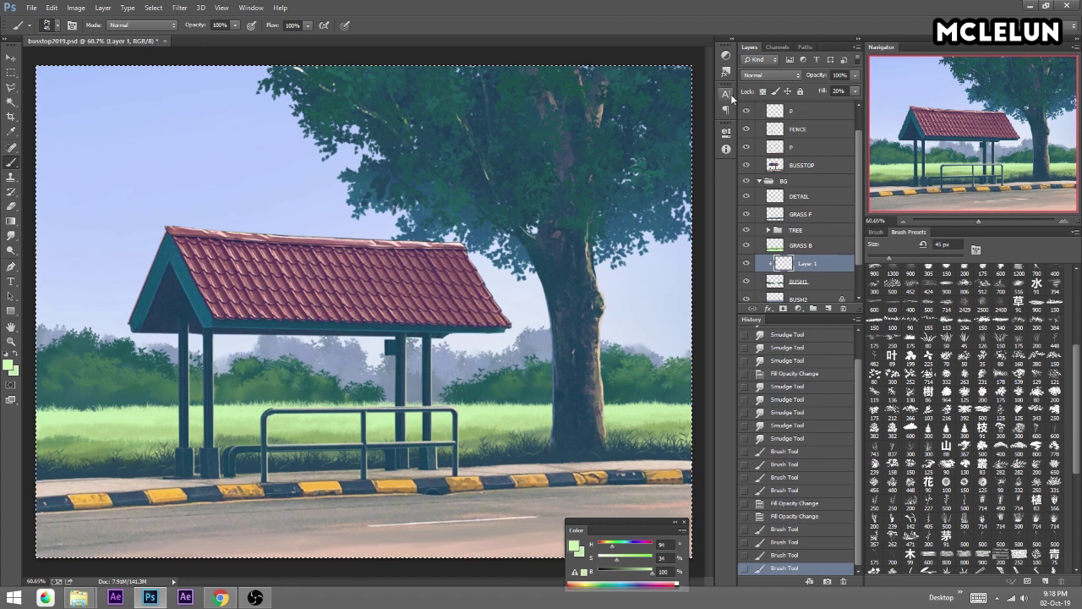
click(769, 74)
click(760, 171)
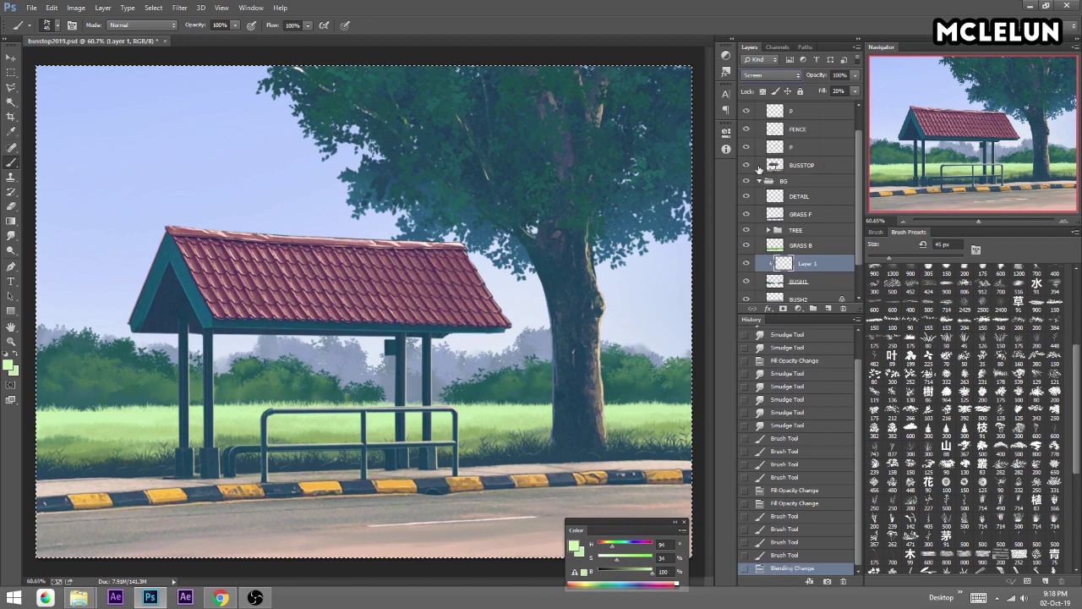
click(770, 75)
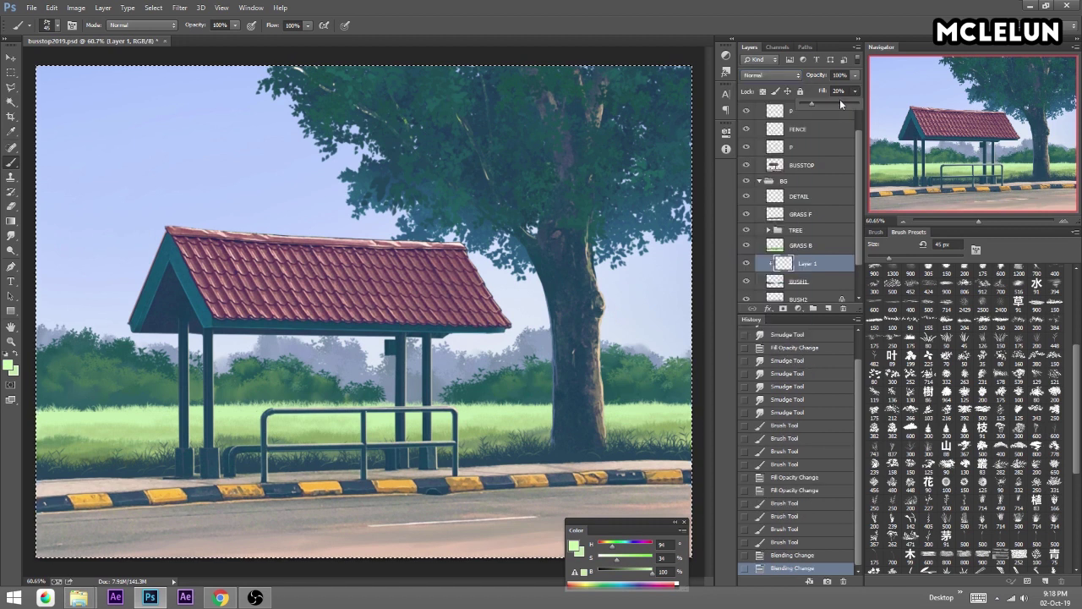
click(838, 103)
drag(828, 102, 821, 103)
Deselect and smudge the pale-green leaf paint into the bushes.
key(ctrl+d)
click(10, 237)
key(bracketleft)
drag(291, 393, 289, 353)
drag(300, 347, 336, 313)
Add a new leaf layer, zoom in on the bushes behind the railing, and undo a stray stamp.
click(829, 308)
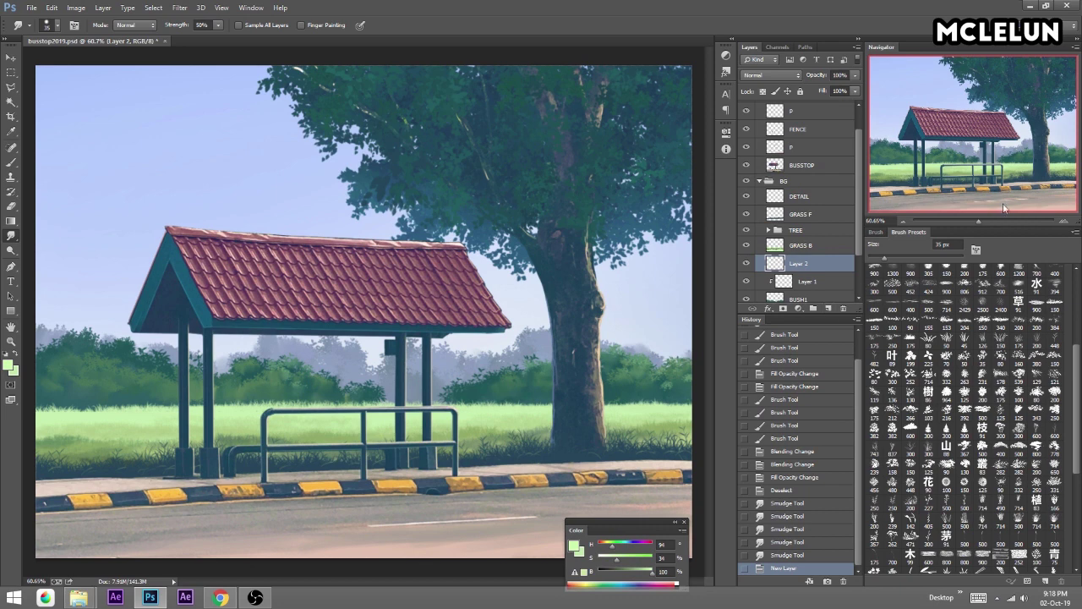
key(ctrl+bracketleft)
key(ctrl+bracketright)
mouse_move(990, 217)
mouse_down()
mouse_move(1000, 133)
mouse_move(964, 194)
mouse_up()
key(b)
mouse_move(392, 88)
mouse_down()
mouse_move(410, 242)
mouse_move(397, 257)
mouse_up()
click(372, 284)
alt+click(434, 276)
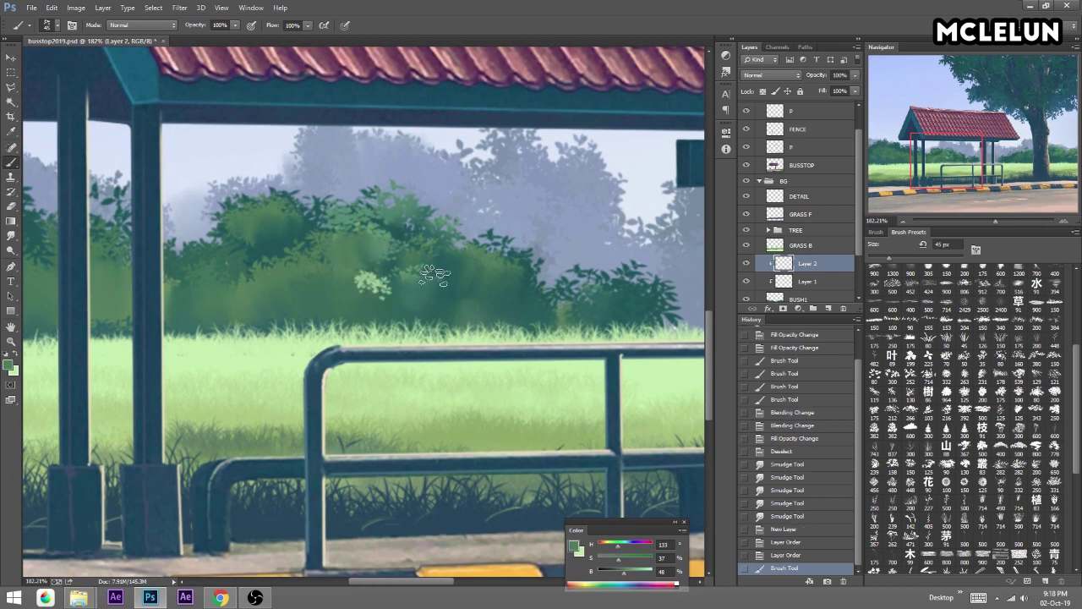
key(ctrl+z)
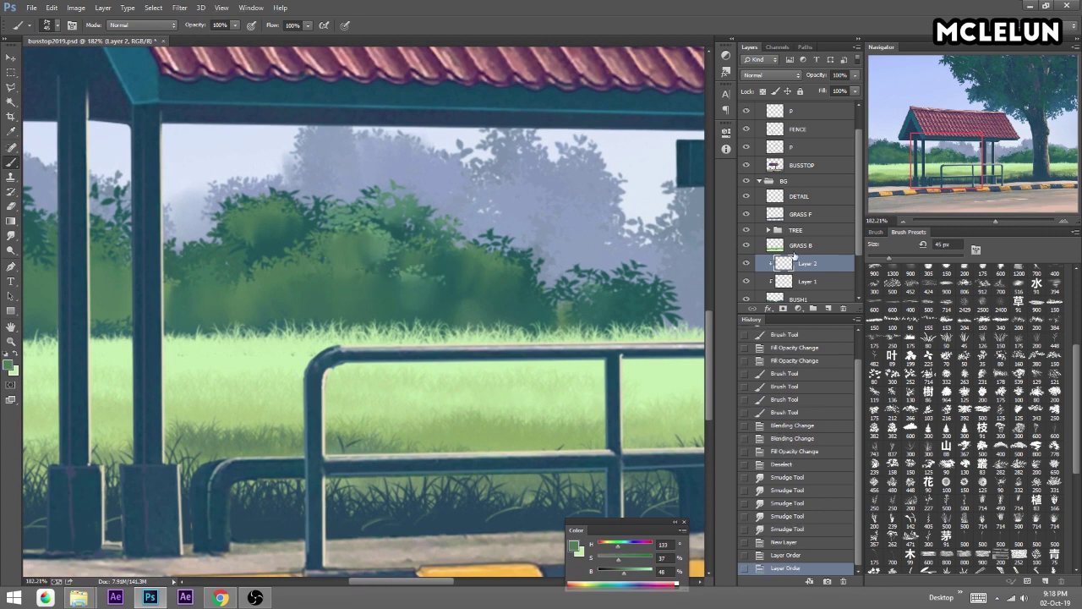
Set up the leaf brush tip and sample a mid green from the bushes.
click(875, 233)
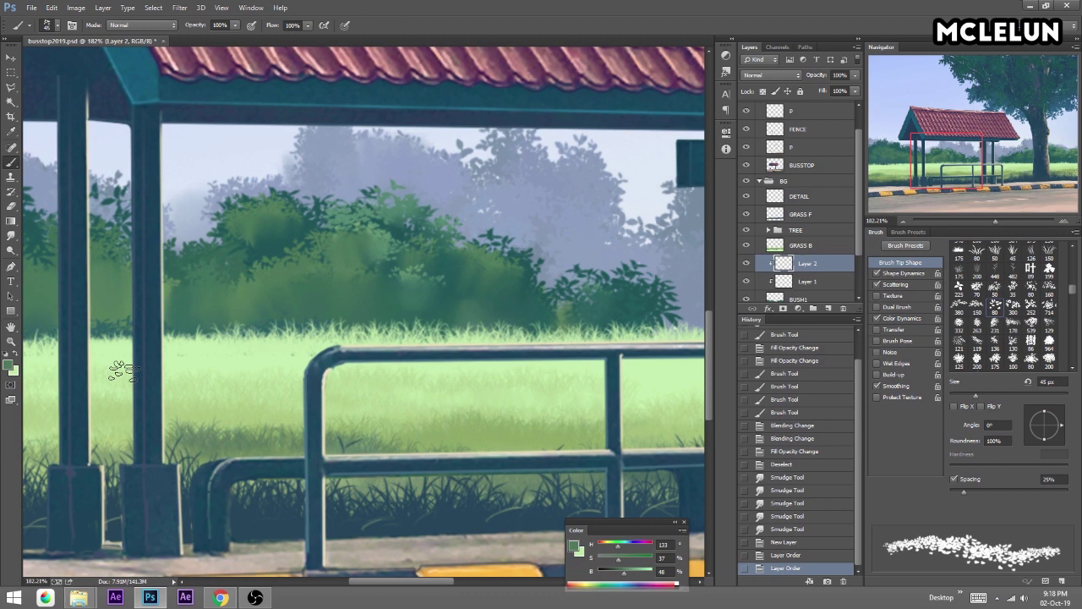
click(15, 358)
click(573, 548)
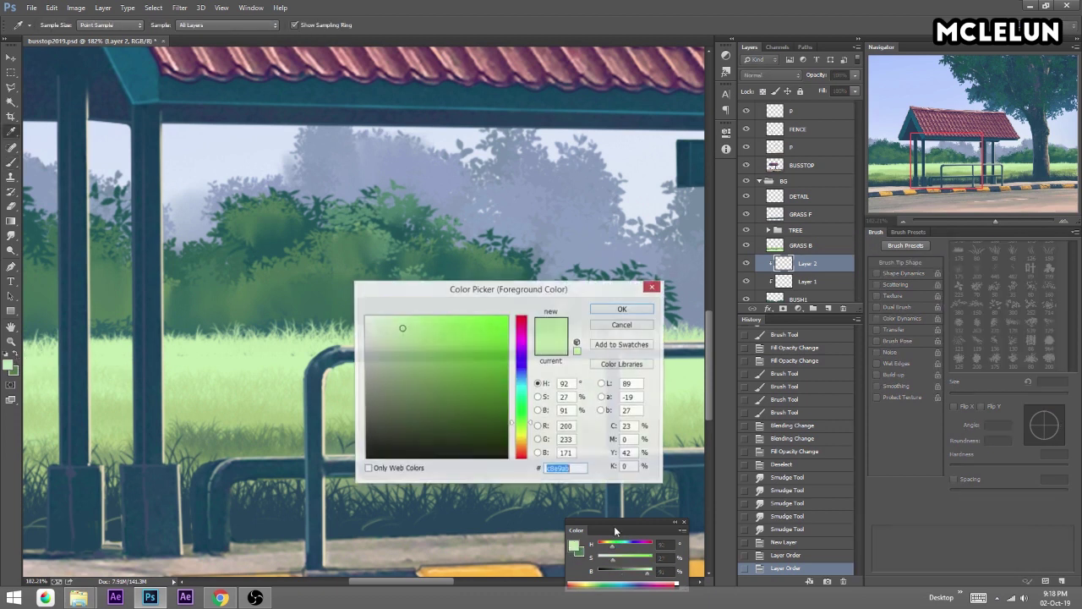
click(623, 310)
drag(636, 526, 642, 486)
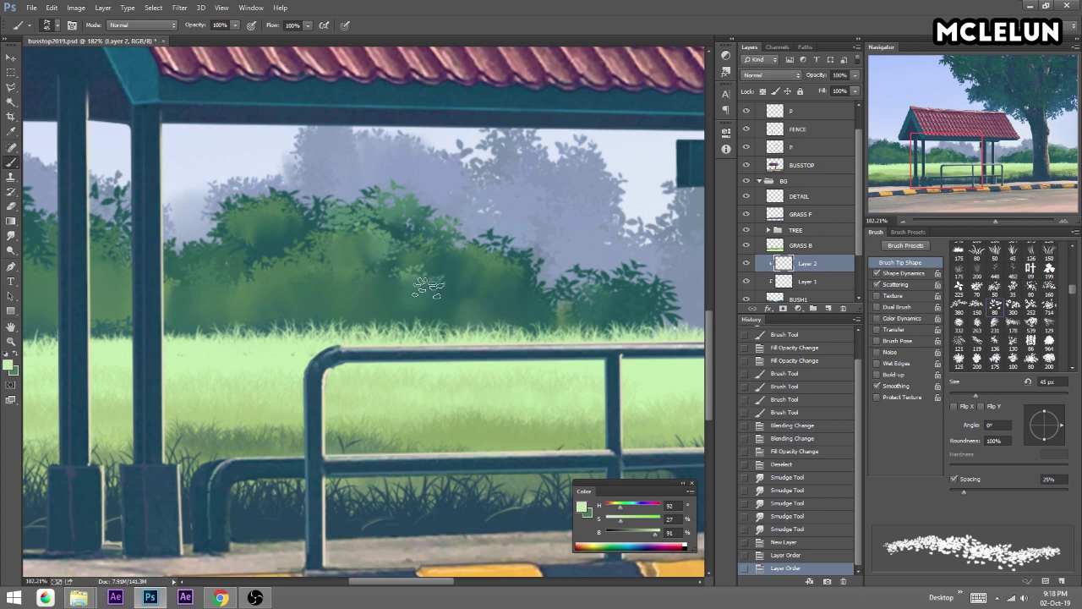
alt+click(290, 259)
Stamp mid-green leaf clusters across the bushes by the shelter.
click(380, 294)
click(478, 287)
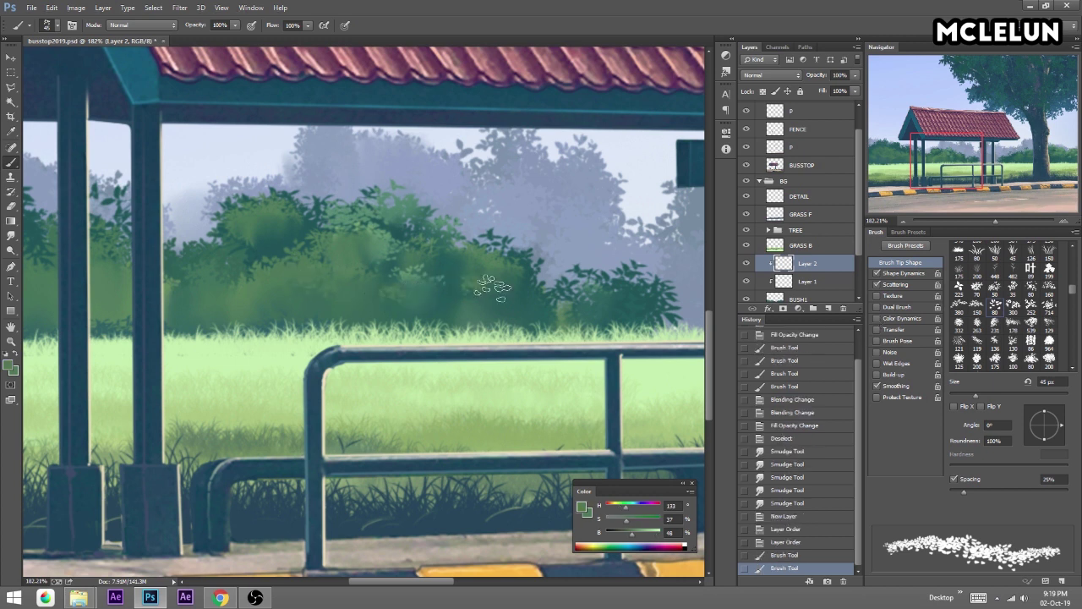
click(427, 246)
click(414, 230)
click(443, 279)
click(486, 292)
click(427, 267)
click(516, 287)
Paint mid-green leaf clusters by the tree, then merge the leaf layers down into BUSH1.
click(1046, 156)
mouse_move(474, 305)
mouse_down()
mouse_move(550, 292)
mouse_move(440, 246)
mouse_move(477, 279)
mouse_move(655, 313)
mouse_move(583, 306)
mouse_move(475, 322)
mouse_up()
drag(206, 330, 279, 305)
drag(177, 317, 245, 288)
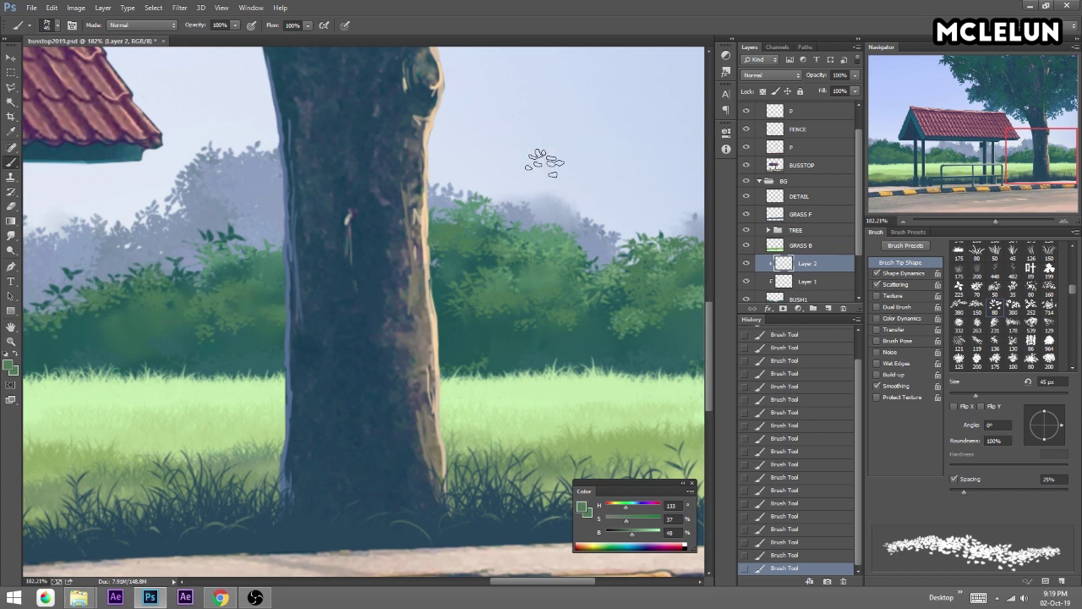
click(808, 282)
key(ctrl+e)
key(ctrl+e)
mouse_move(626, 241)
mouse_down()
mouse_move(672, 250)
mouse_move(622, 269)
mouse_move(676, 241)
mouse_move(697, 243)
mouse_up()
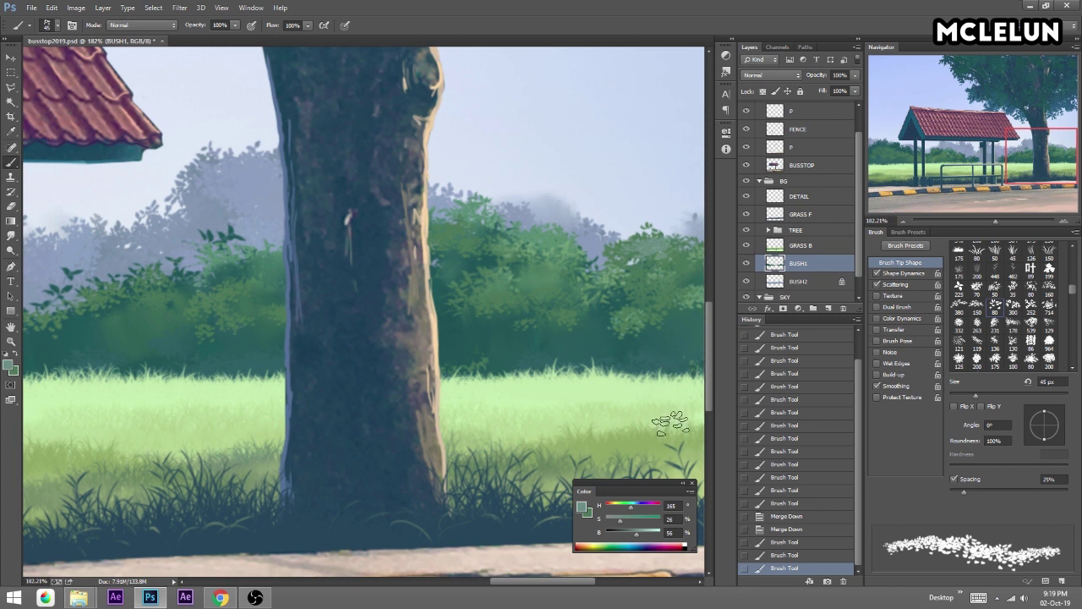
Step back two History states and paint sampled bush-green leaves along the trunk edge.
click(779, 544)
alt+click(254, 258)
drag(246, 245, 287, 243)
mouse_move(202, 254)
mouse_down()
mouse_move(165, 240)
mouse_move(123, 286)
mouse_move(323, 267)
mouse_up()
drag(279, 313, 150, 336)
Sample darker bush shades and paint leaves along the left, trunk-side and right bush edges.
alt+click(237, 332)
drag(156, 328, 176, 321)
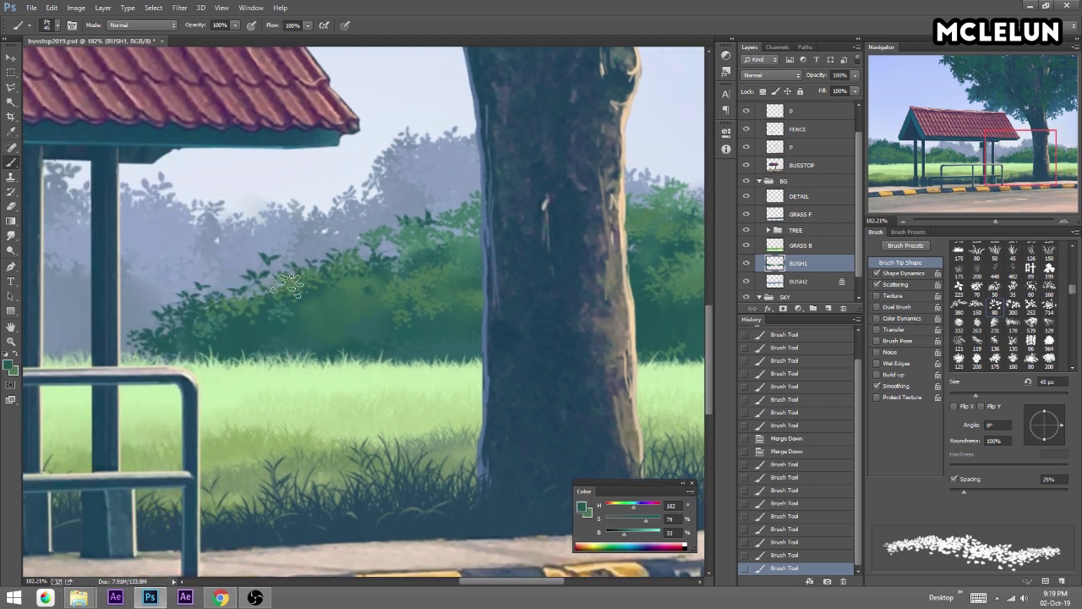
alt+click(416, 334)
drag(507, 296, 484, 301)
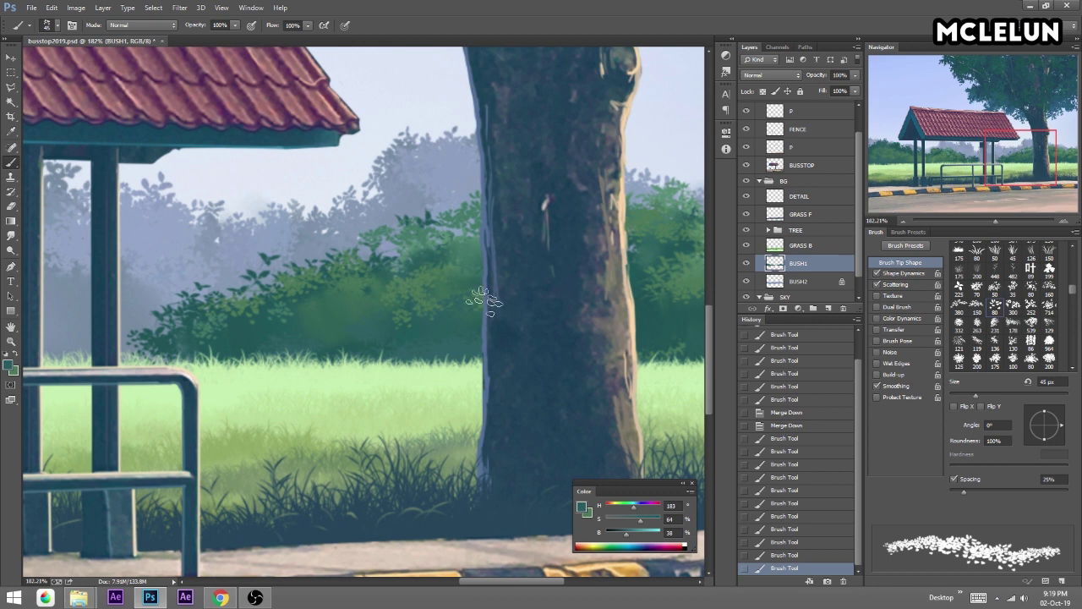
mouse_move(651, 321)
mouse_down()
mouse_move(696, 301)
mouse_move(485, 290)
mouse_up()
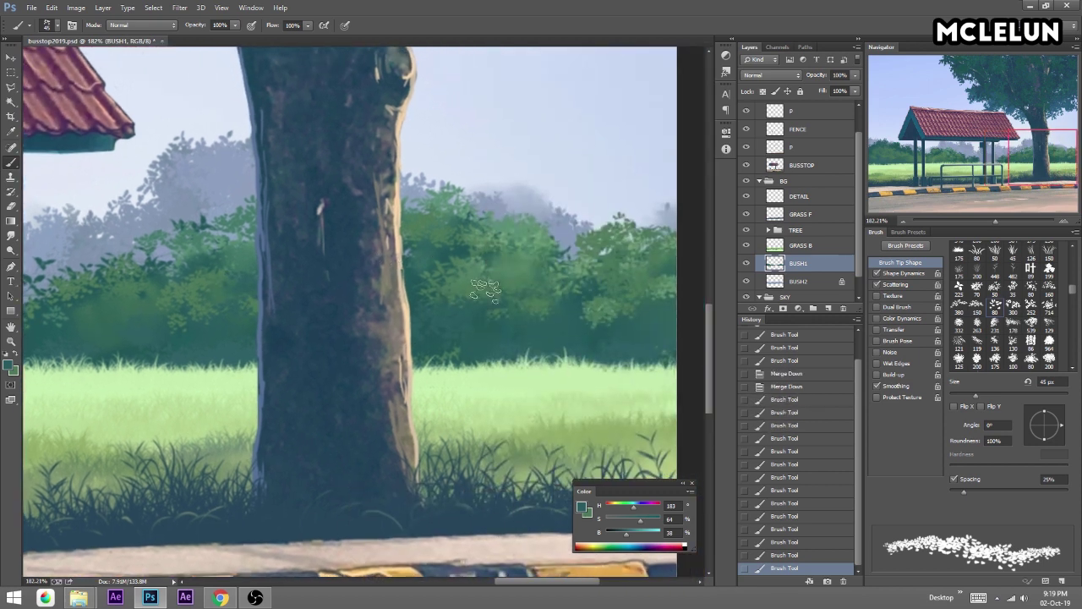
drag(591, 309, 683, 259)
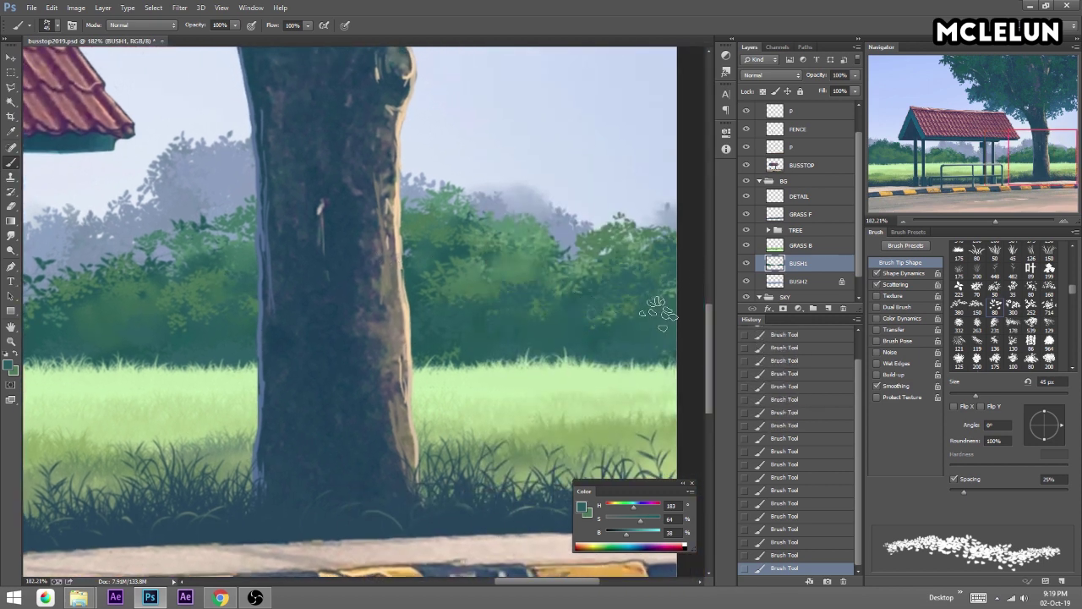
Try light-green leaves on the left bush, undo them, and sample the distant bushes' bluish teal.
click(938, 169)
drag(224, 229, 526, 336)
alt+click(452, 394)
alt+click(520, 279)
key(ctrl+z)
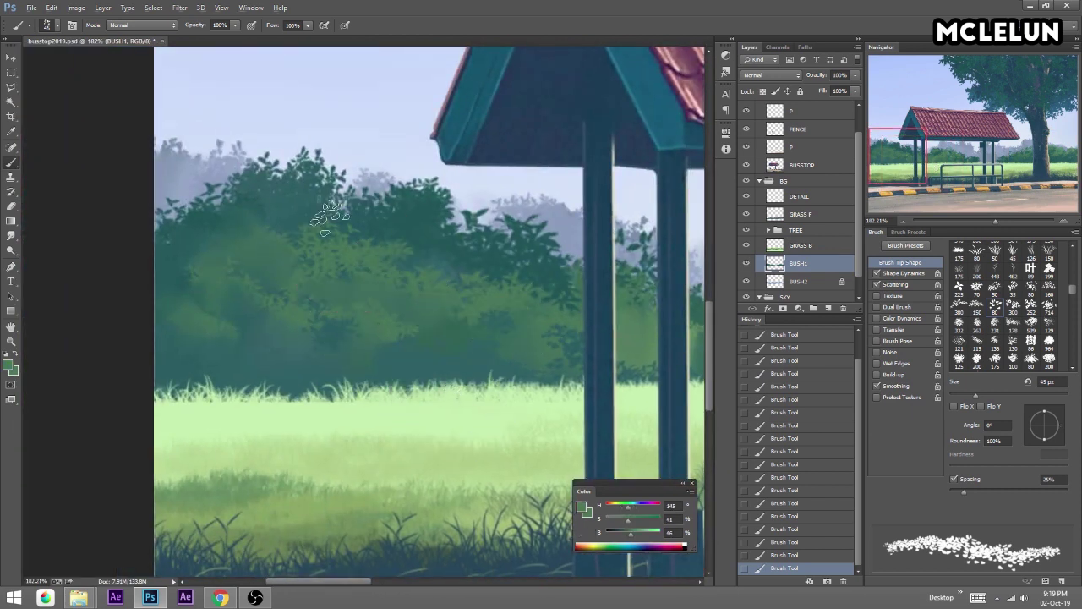
alt+click(206, 194)
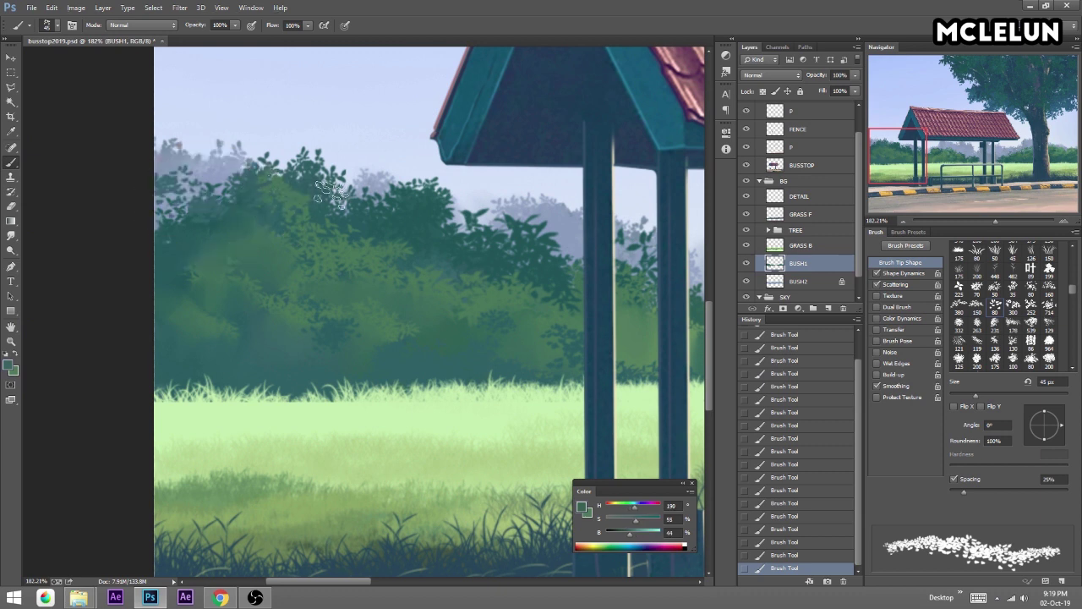
click(958, 173)
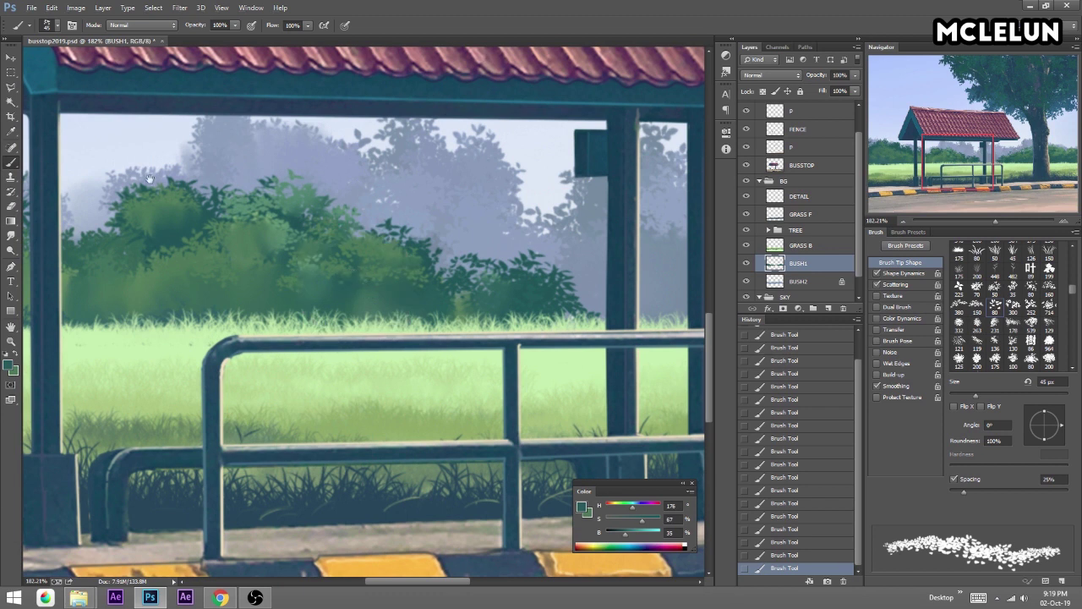
drag(355, 279, 535, 177)
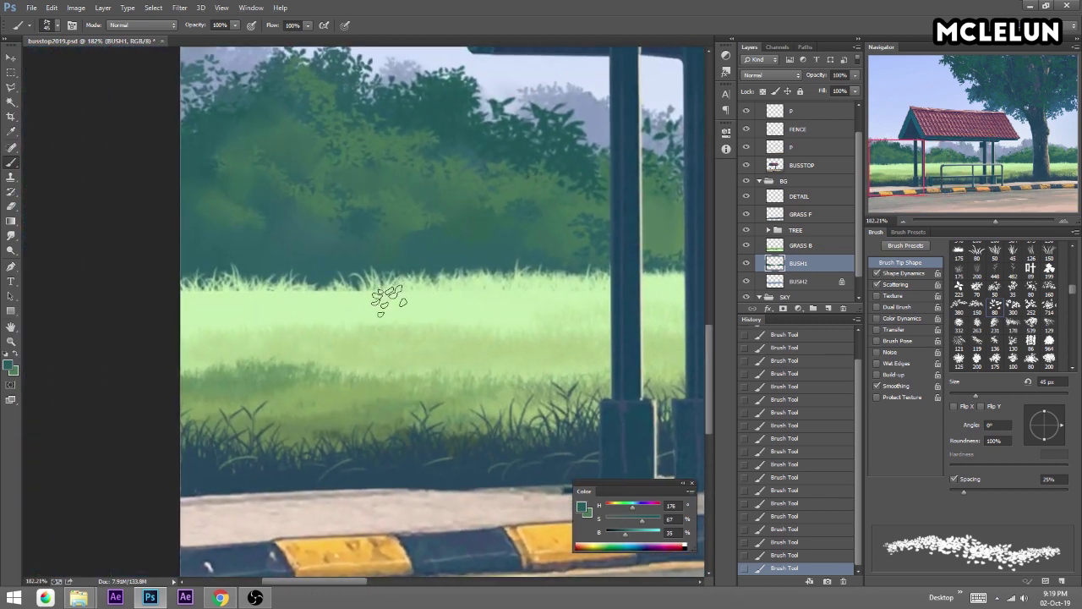
Add a layer above GRASS B and dab light grass green onto the back grass.
click(811, 247)
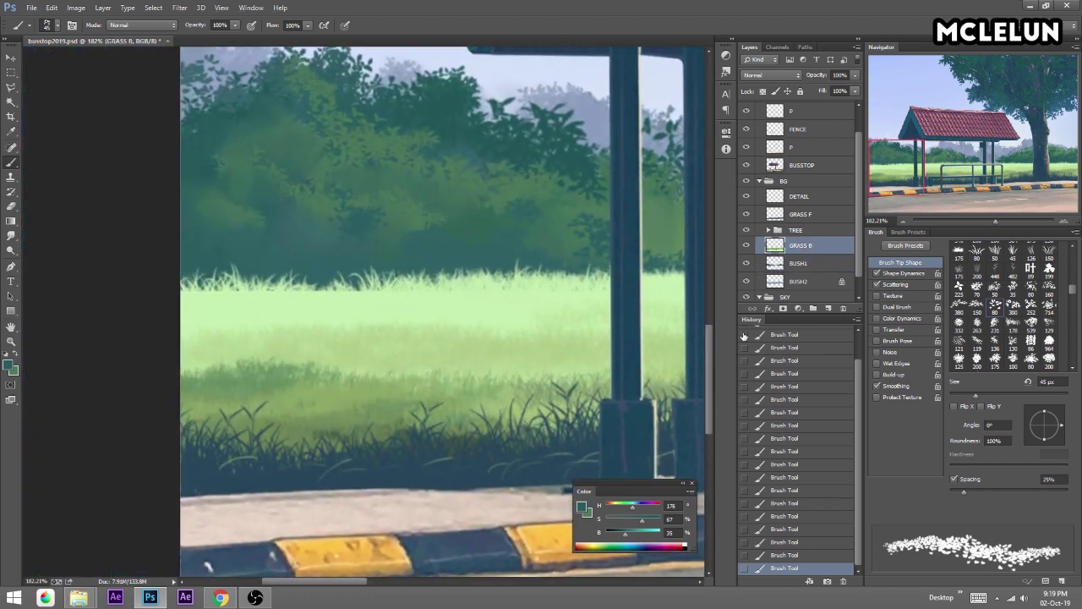
alt+click(496, 306)
click(835, 309)
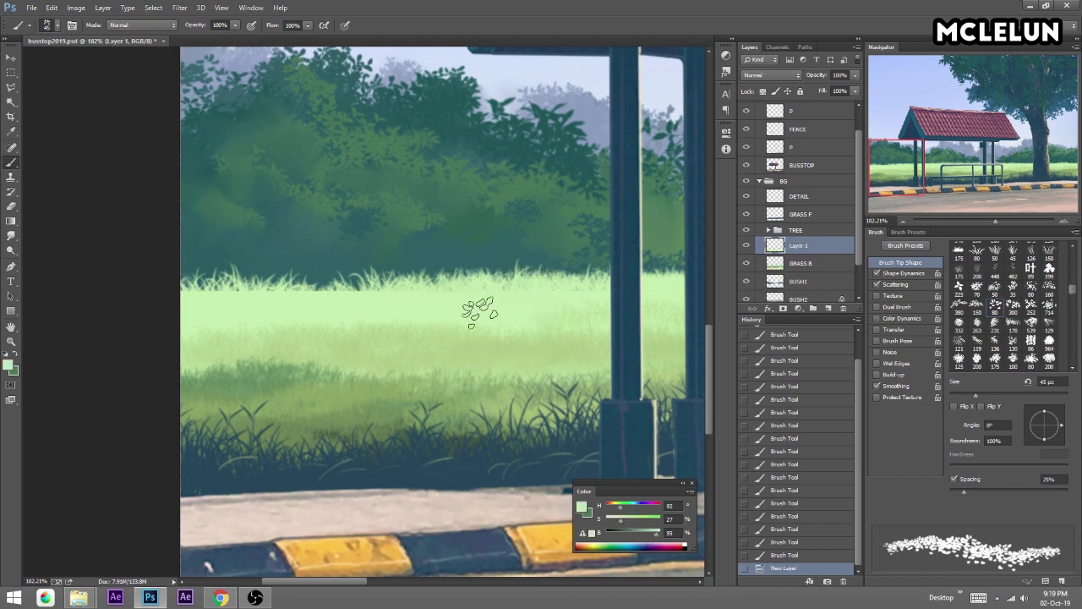
click(386, 302)
click(296, 300)
click(341, 293)
click(254, 301)
click(358, 297)
Dab more light green onto the grass by the trunk and merge it into GRASS B.
drag(966, 205, 981, 182)
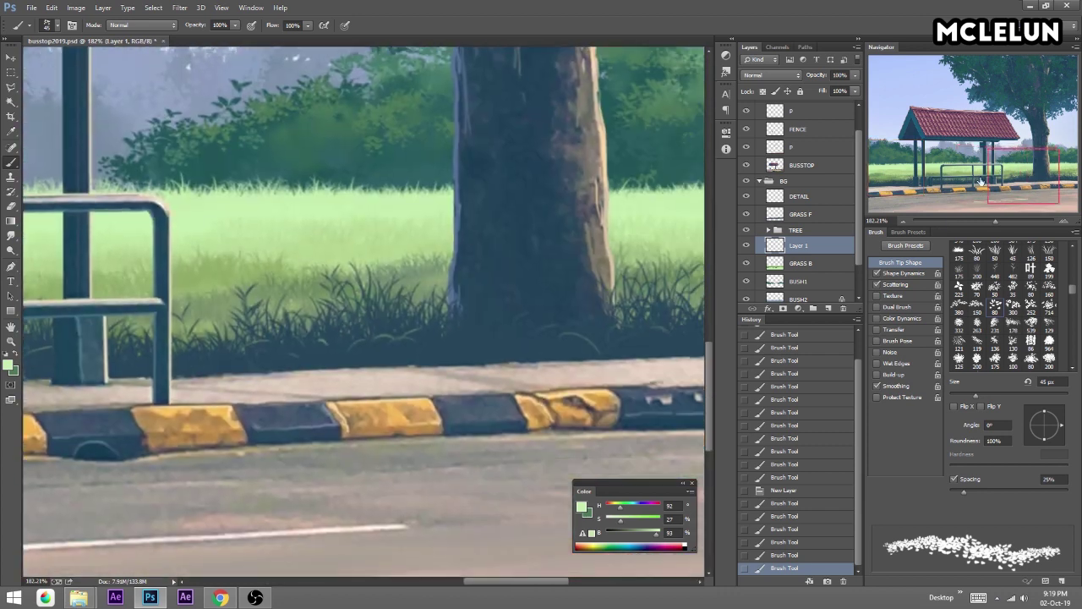
click(423, 201)
click(555, 198)
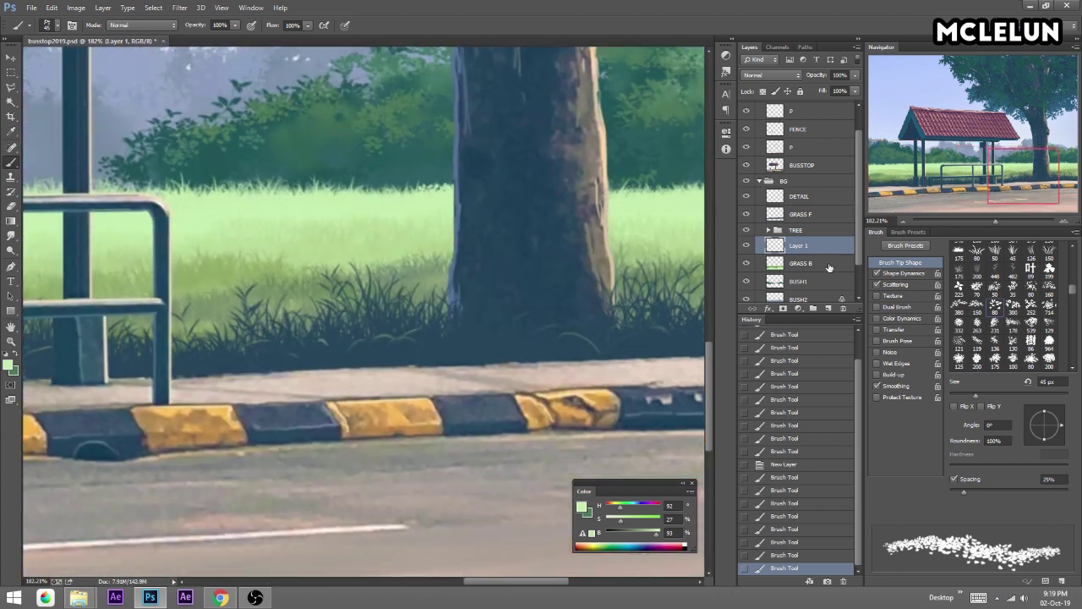
key(ctrl+e)
Select BUSH1, compare it toggled off and on, and add a new layer above it for pale-green highlights.
click(798, 262)
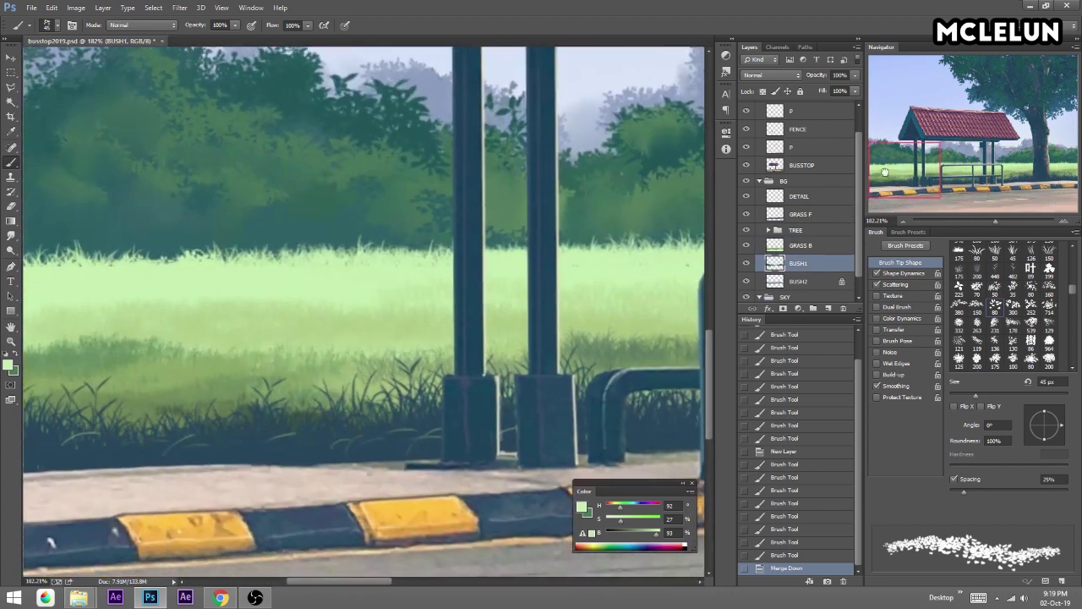
click(747, 263)
drag(930, 156, 898, 133)
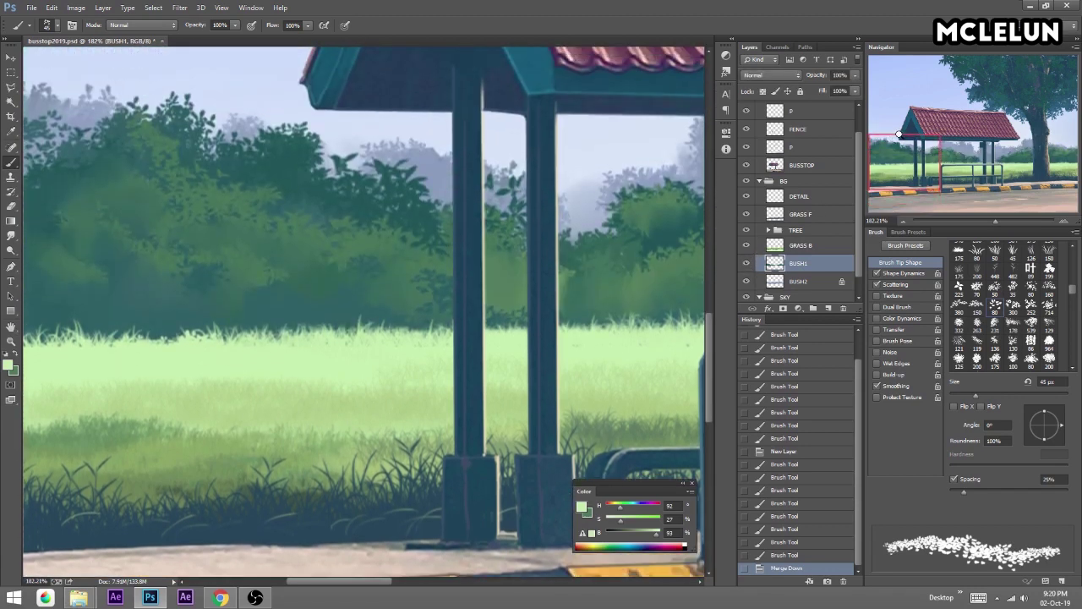
click(828, 306)
mouse_move(636, 256)
mouse_down()
mouse_move(658, 244)
mouse_move(342, 245)
mouse_up()
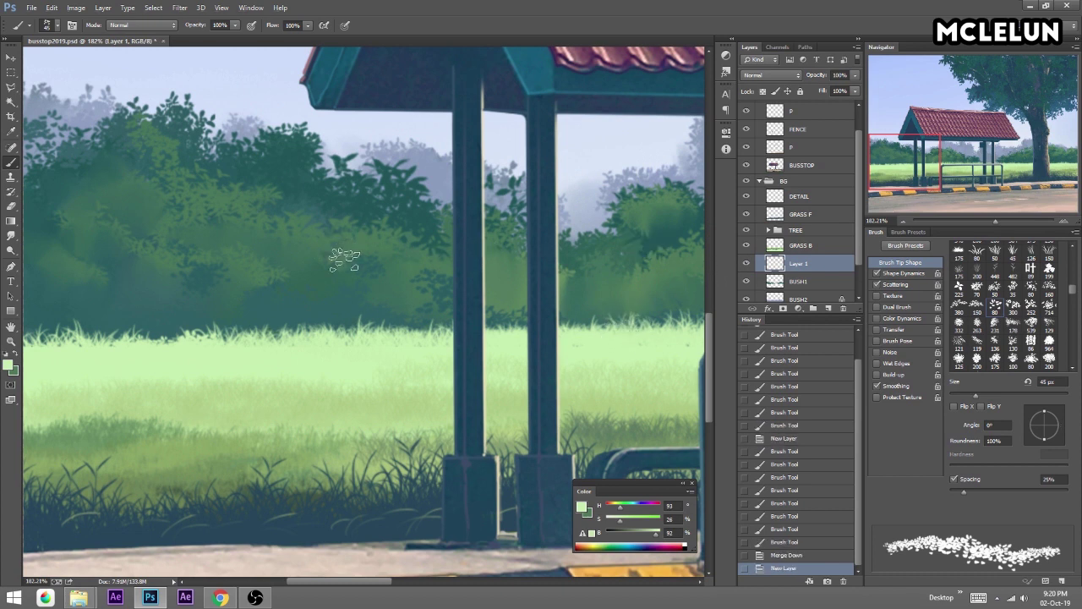
Stamp and paint pale-green leaf clusters across the bushes behind the shelter.
click(418, 237)
click(490, 269)
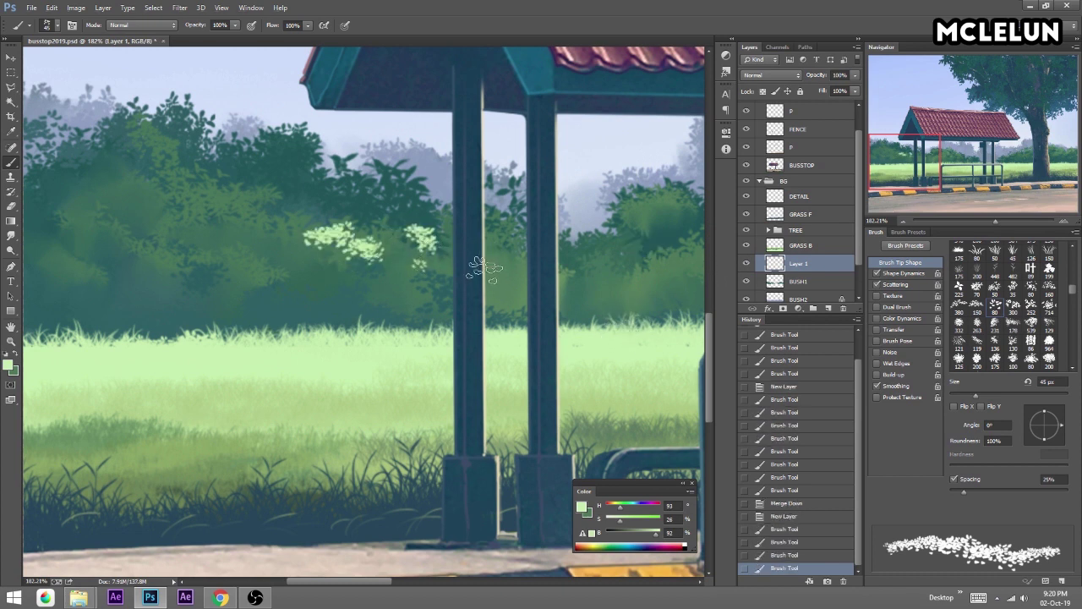
click(514, 253)
click(410, 275)
mouse_move(406, 279)
mouse_down()
mouse_move(371, 219)
mouse_move(322, 169)
mouse_move(271, 165)
mouse_up()
mouse_move(291, 217)
mouse_down()
mouse_move(417, 247)
mouse_move(497, 294)
mouse_up()
drag(490, 330, 461, 292)
mouse_move(411, 292)
mouse_down()
mouse_move(384, 253)
mouse_move(461, 249)
mouse_move(355, 214)
mouse_move(380, 203)
mouse_up()
drag(347, 241, 286, 263)
drag(408, 305, 435, 323)
drag(526, 334, 552, 353)
Paint pale-green leaves on the bushes right of the tree and beside its left edge.
drag(660, 355, 50, 229)
drag(455, 163, 332, 216)
drag(516, 199, 660, 270)
drag(584, 241, 634, 300)
mouse_move(541, 267)
mouse_down()
mouse_move(378, 271)
mouse_move(612, 284)
mouse_move(541, 224)
mouse_move(608, 241)
mouse_up()
mouse_move(191, 173)
mouse_down()
mouse_move(233, 199)
mouse_move(182, 241)
mouse_move(135, 262)
mouse_move(51, 257)
mouse_up()
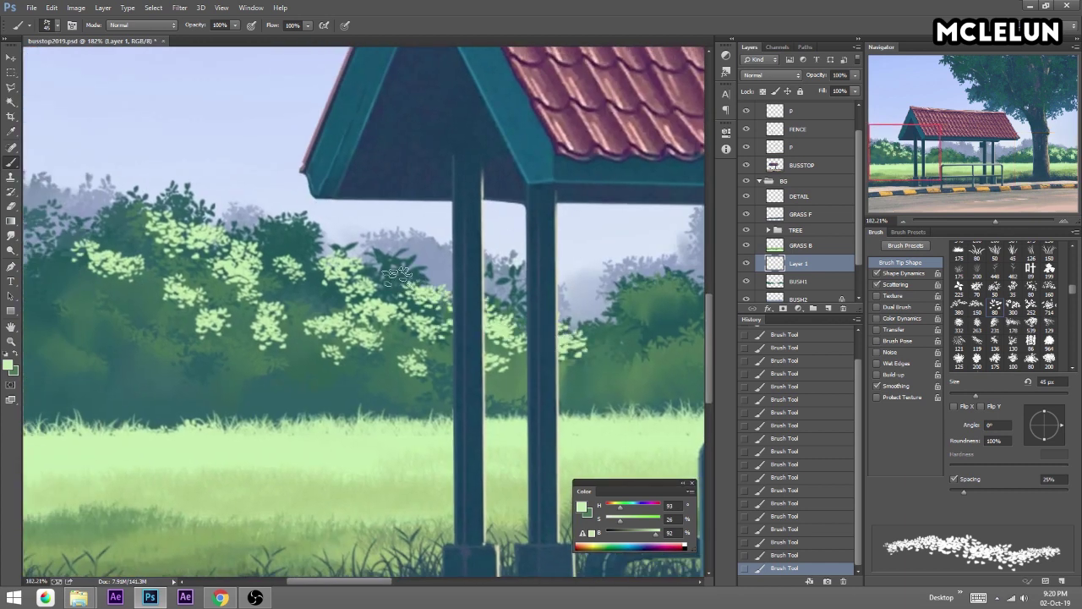
Erase the pale-green clusters on the middle bush and repaint them with the foliage brush tip.
scroll(411, 328, right, 5)
mouse_move(410, 328)
mouse_down()
mouse_move(439, 279)
mouse_move(499, 326)
mouse_move(516, 275)
mouse_up()
key(e)
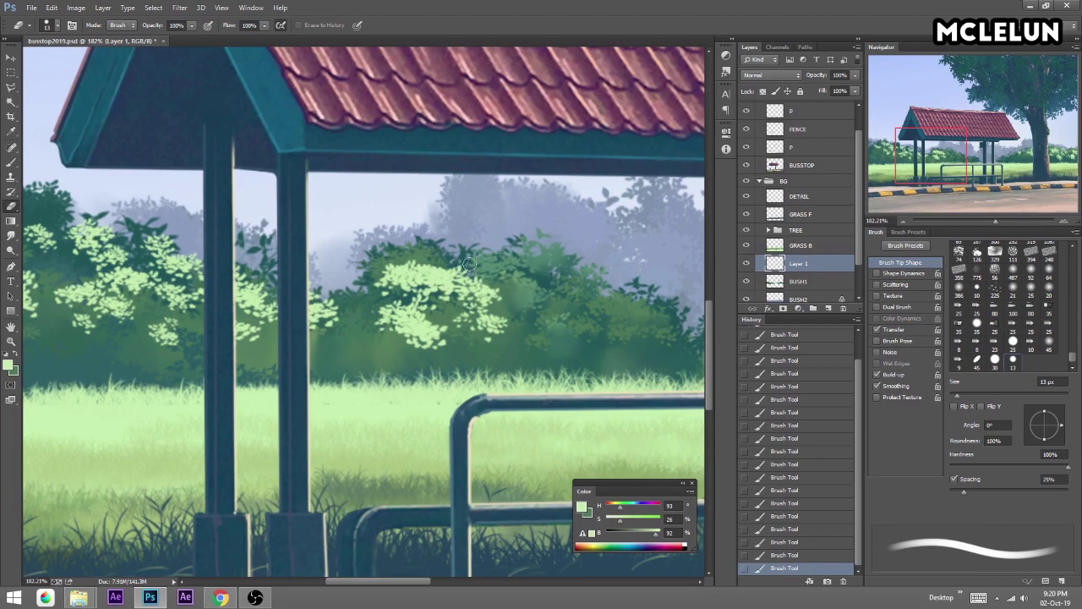
mouse_move(499, 321)
mouse_down()
mouse_move(381, 279)
mouse_move(490, 312)
mouse_move(550, 271)
mouse_up()
key(b)
click(391, 301)
mouse_move(524, 304)
mouse_down()
mouse_move(634, 308)
mouse_move(596, 313)
mouse_up()
Add a few more pale-green leaf dabs on the left bushes, then create a new empty layer.
drag(160, 276, 325, 299)
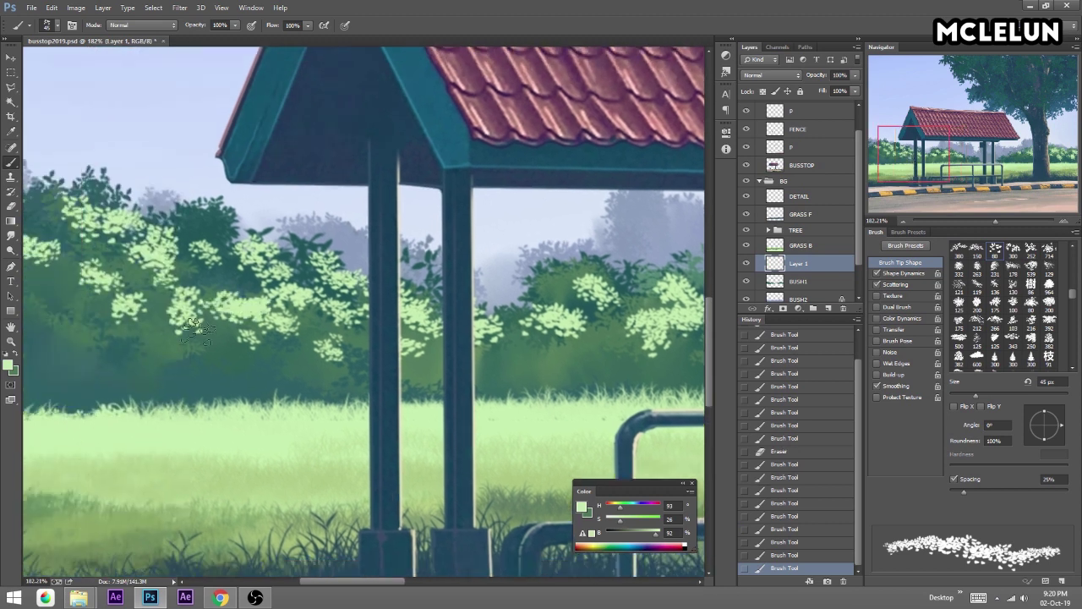
drag(211, 304, 142, 308)
click(142, 309)
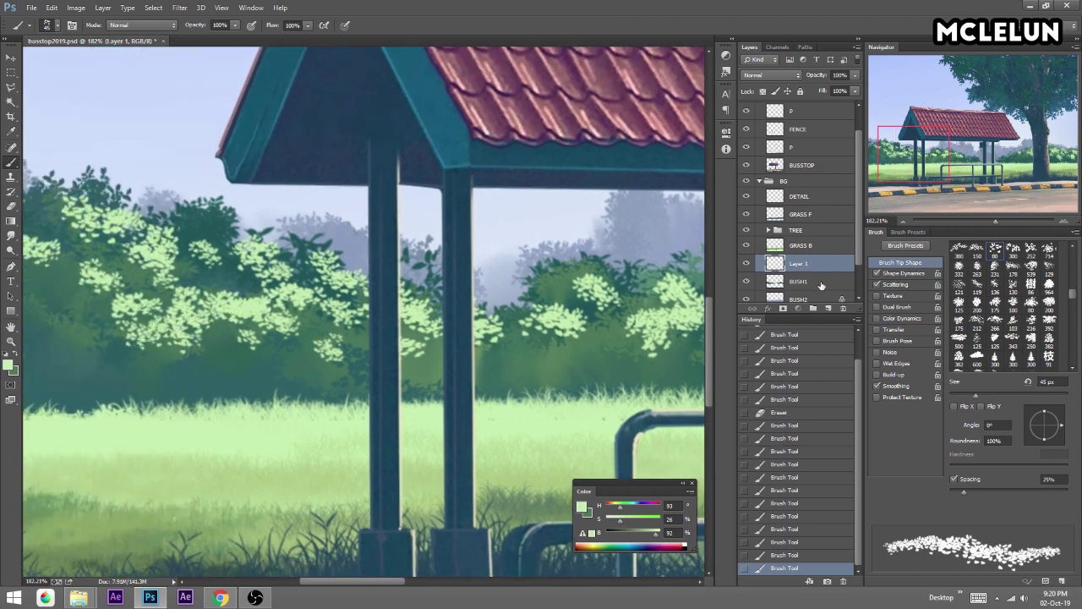
ctrl+click(828, 308)
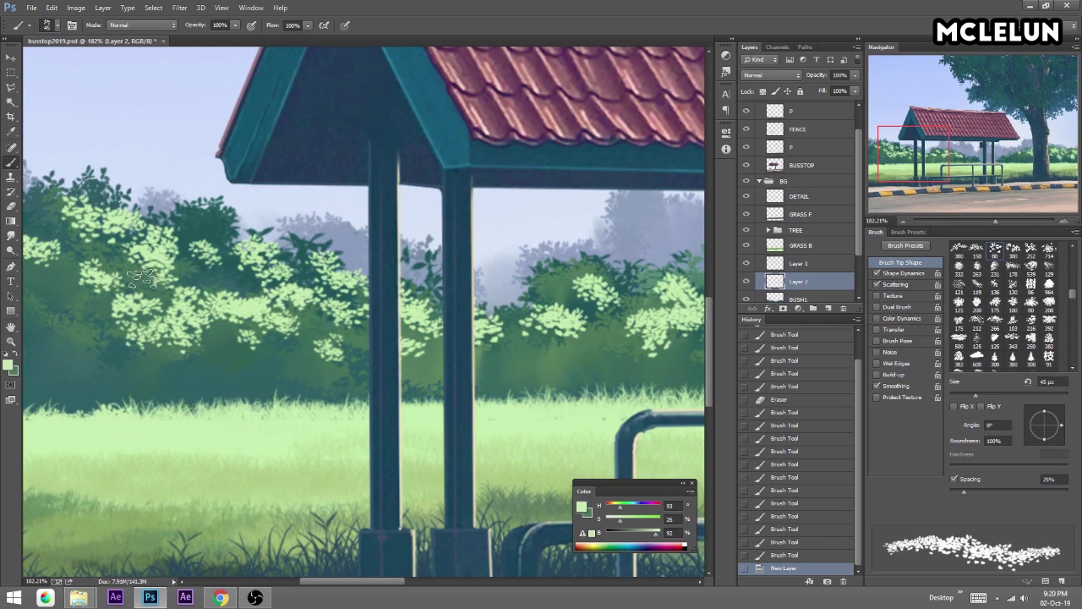
Test a green leaf stroke on Layer 2 with lower fill and more saturated colour, then clear it.
drag(142, 279, 304, 261)
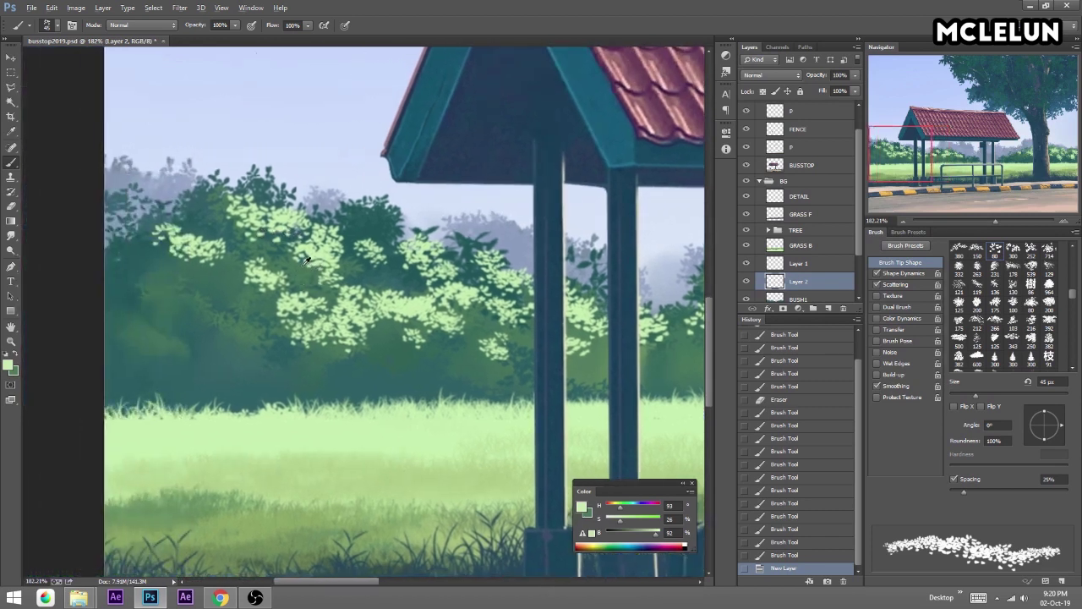
click(423, 197)
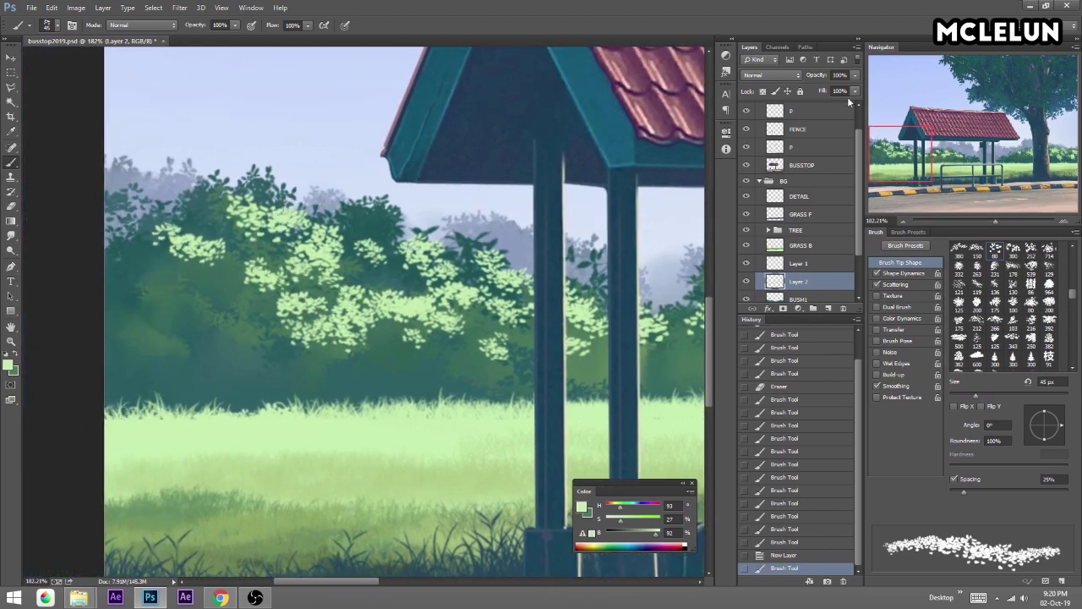
drag(832, 101, 829, 102)
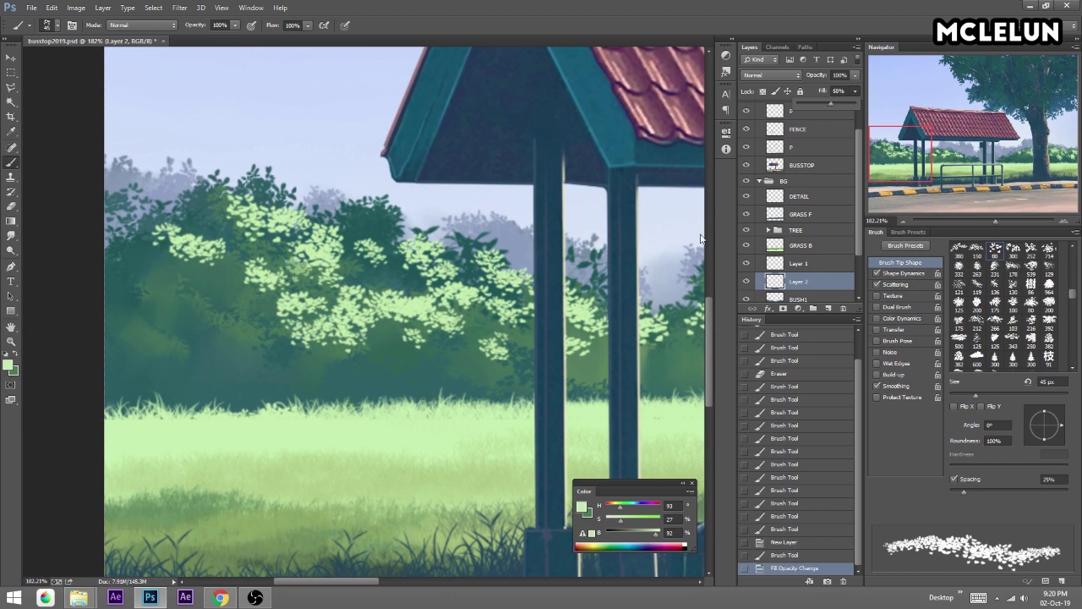
drag(625, 523, 640, 522)
drag(285, 285, 308, 267)
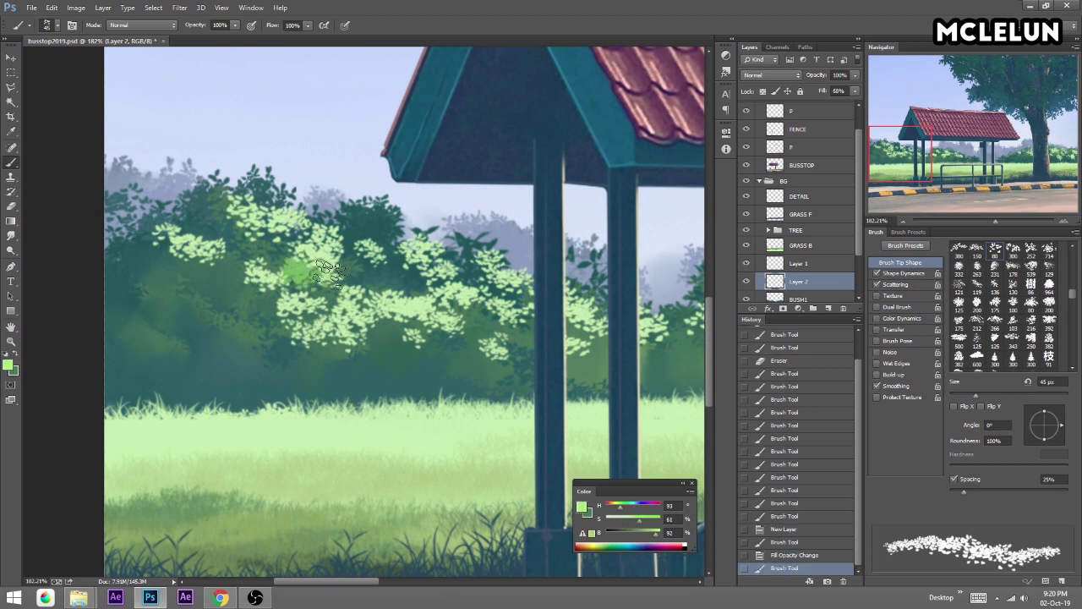
key(ctrl+a)
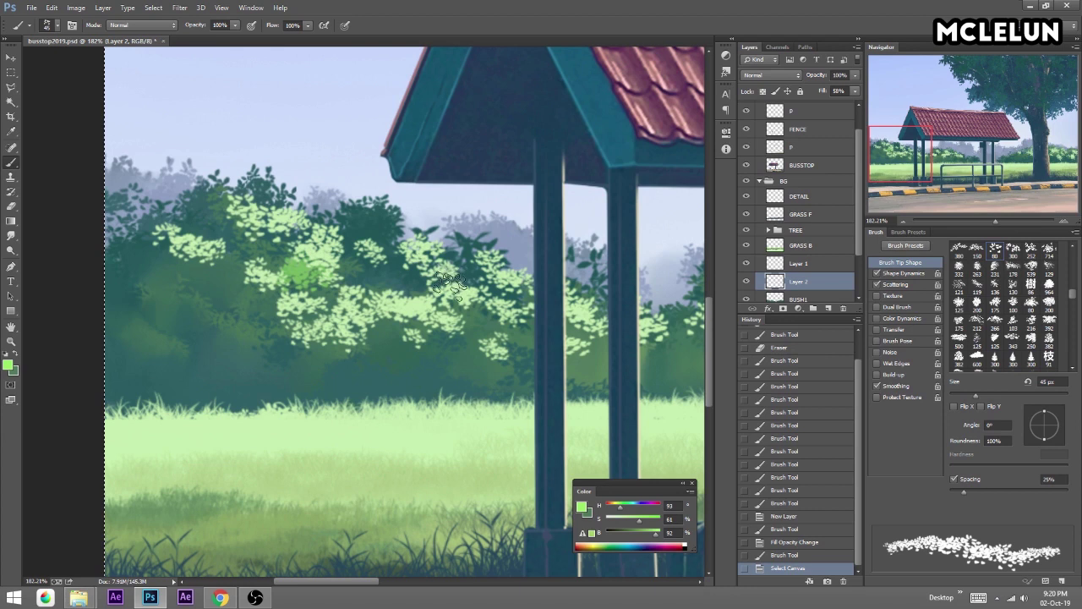
key(Delete)
Retest leaf dabs at 61% fill, sample a bright leaf green, and clear Layer 2 again.
click(854, 92)
drag(846, 102, 835, 102)
drag(283, 282, 313, 269)
alt+click(309, 271)
drag(288, 240, 254, 243)
drag(246, 224, 235, 216)
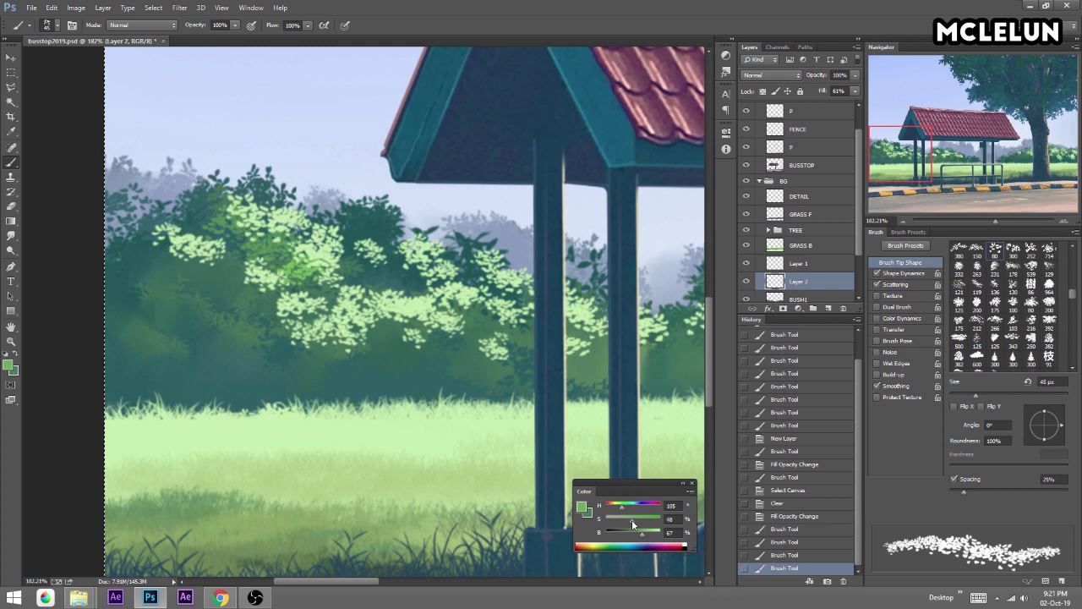
drag(300, 272, 363, 291)
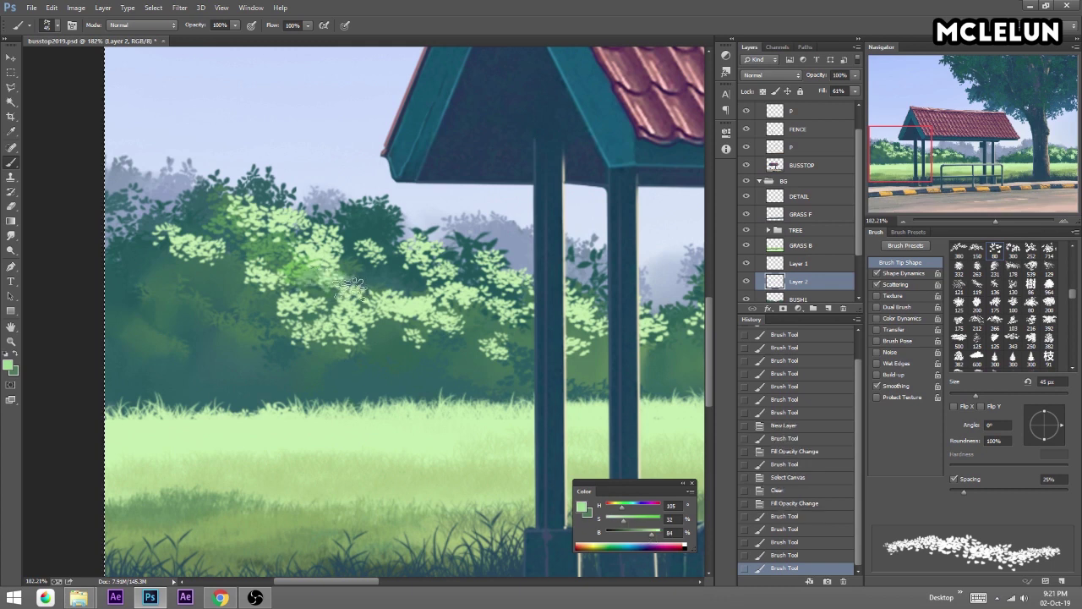
drag(848, 105, 855, 106)
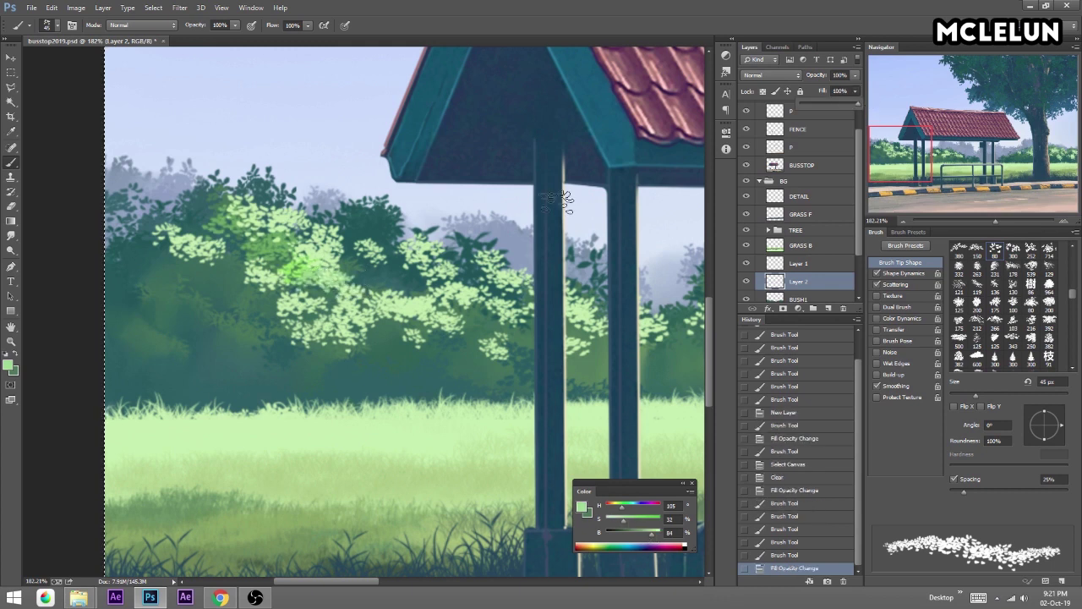
alt+click(295, 263)
key(ctrl+a)
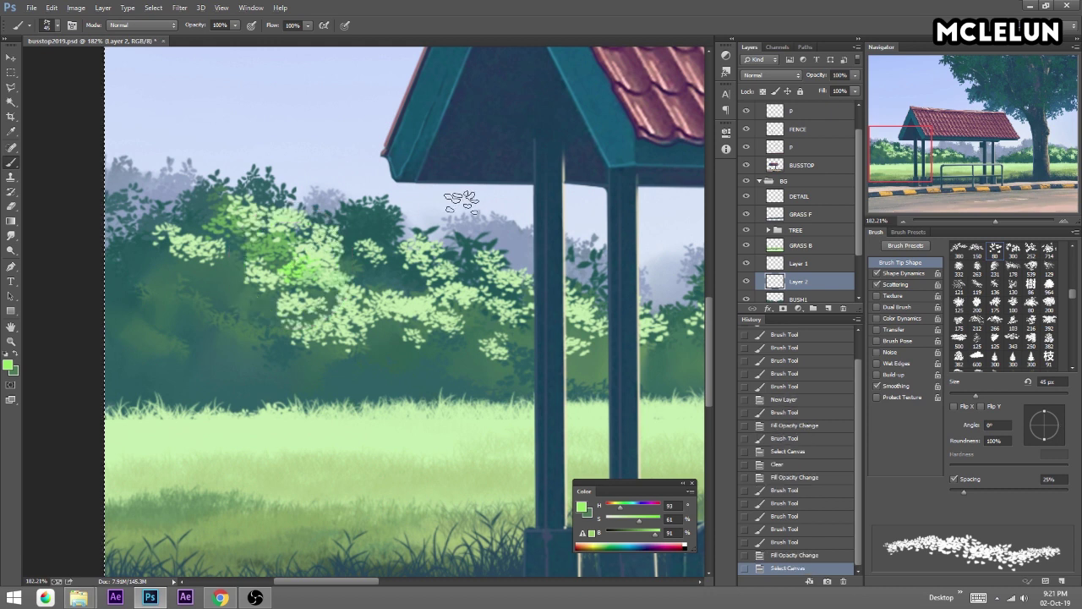
key(Delete)
Set Layer 2 fill to 52% and dab leaf clusters over the upper, lower-left and middle bush.
drag(855, 93, 831, 100)
drag(240, 253, 349, 264)
mouse_move(220, 222)
mouse_down()
mouse_move(250, 207)
mouse_move(228, 193)
mouse_up()
drag(245, 193, 283, 173)
drag(216, 238, 241, 228)
drag(153, 255, 194, 241)
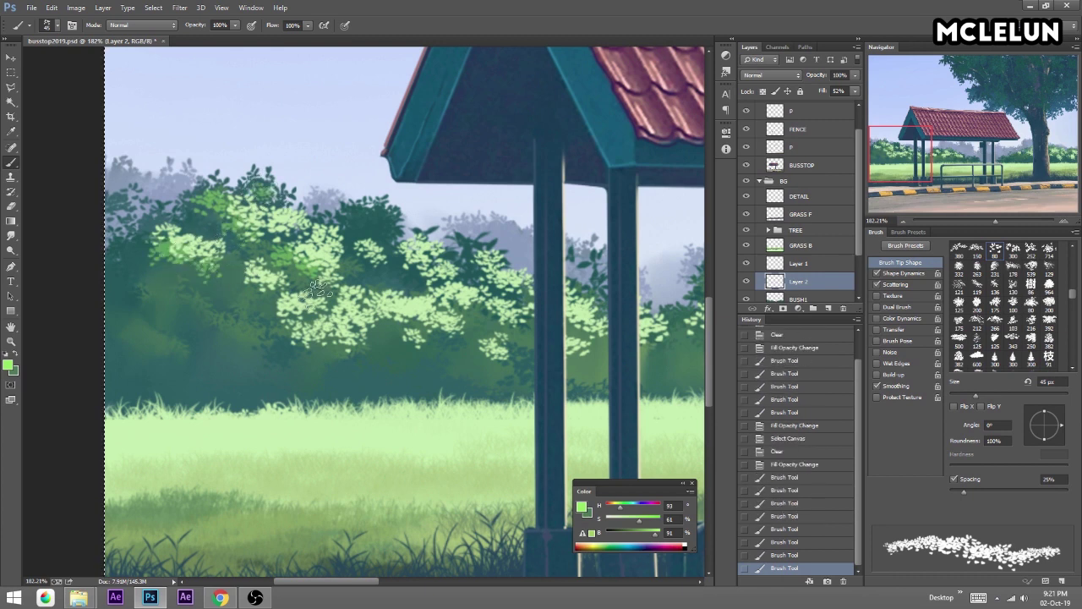
drag(317, 337, 226, 315)
drag(254, 328, 226, 306)
drag(199, 340, 254, 321)
drag(263, 343, 317, 333)
mouse_move(418, 322)
mouse_down()
mouse_move(499, 326)
mouse_move(499, 347)
mouse_up()
drag(431, 351, 507, 364)
drag(385, 296, 457, 271)
drag(372, 283, 444, 258)
Dab more leaf clusters on the bushes beside the tree, the right-hand bush and the lower edges.
click(1018, 160)
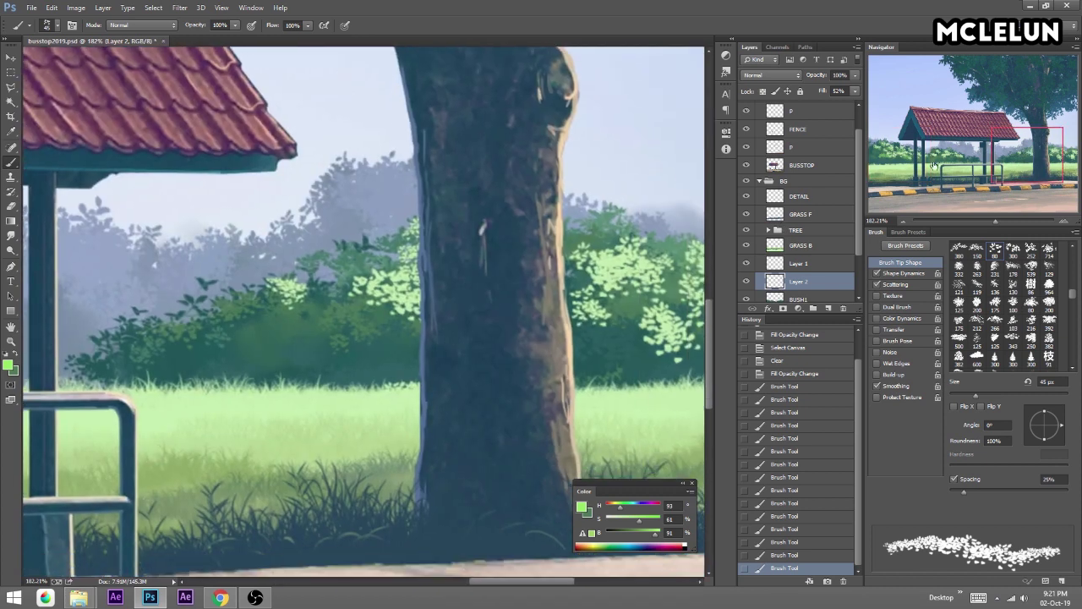
drag(405, 306, 347, 312)
drag(378, 300, 254, 308)
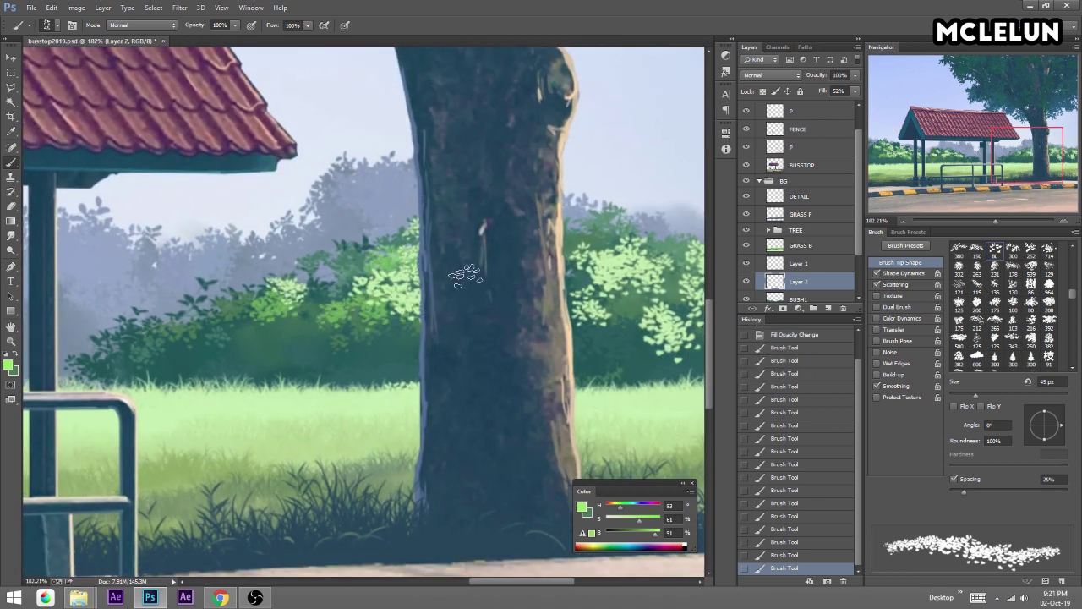
drag(587, 325, 605, 336)
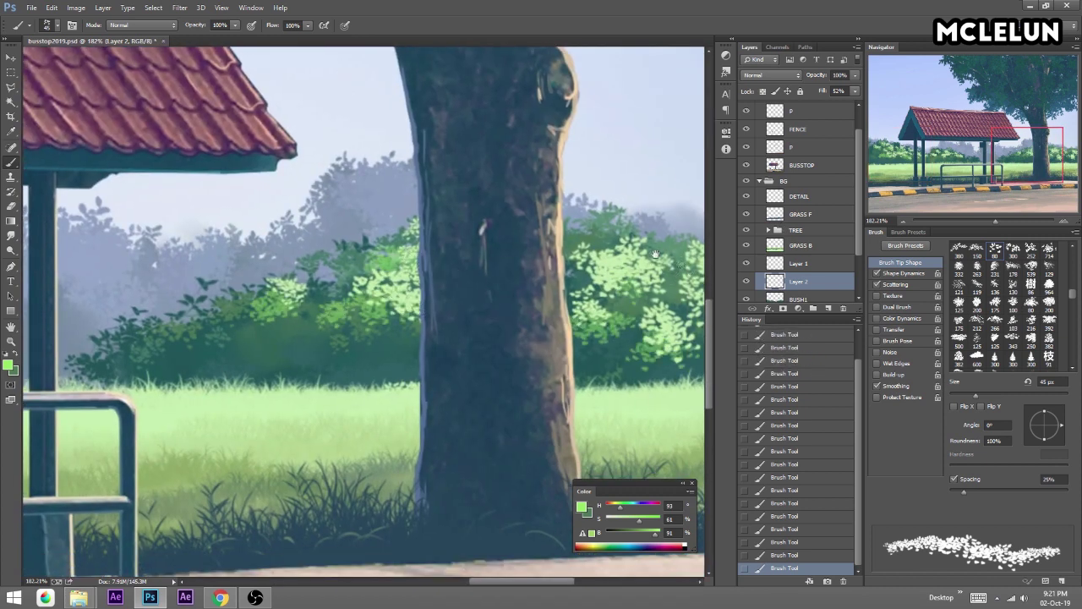
scroll(592, 279, right, 3)
mouse_move(566, 279)
mouse_down()
mouse_move(630, 306)
mouse_move(642, 347)
mouse_up()
drag(643, 309, 656, 330)
drag(575, 325, 667, 325)
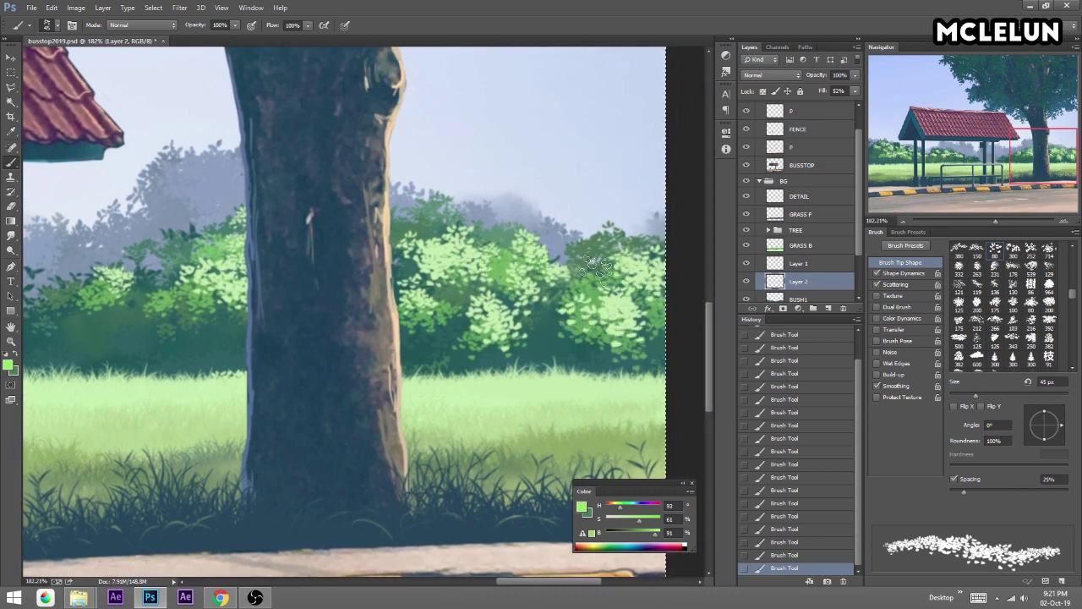
drag(177, 306, 115, 348)
drag(199, 334, 243, 312)
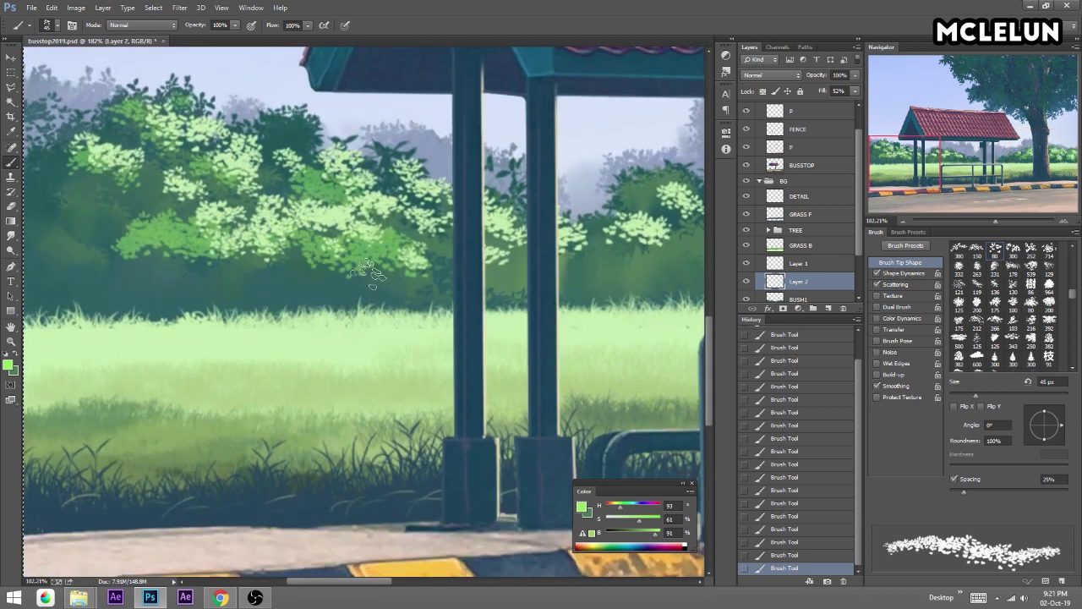
drag(128, 269, 360, 279)
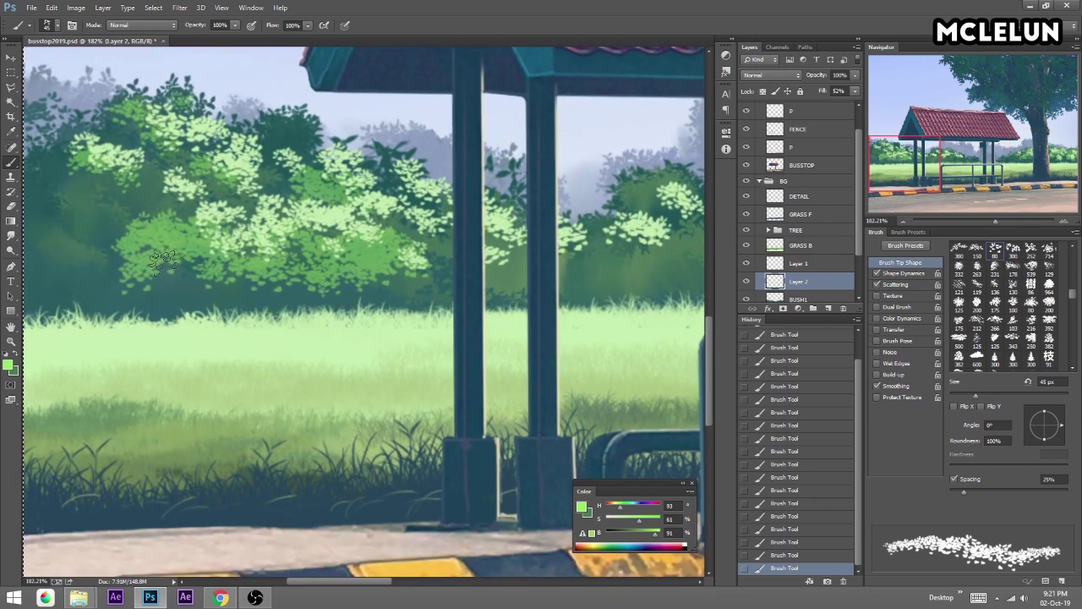
drag(169, 258, 105, 279)
mouse_move(518, 245)
mouse_down()
mouse_move(584, 267)
mouse_move(668, 245)
mouse_move(693, 225)
mouse_up()
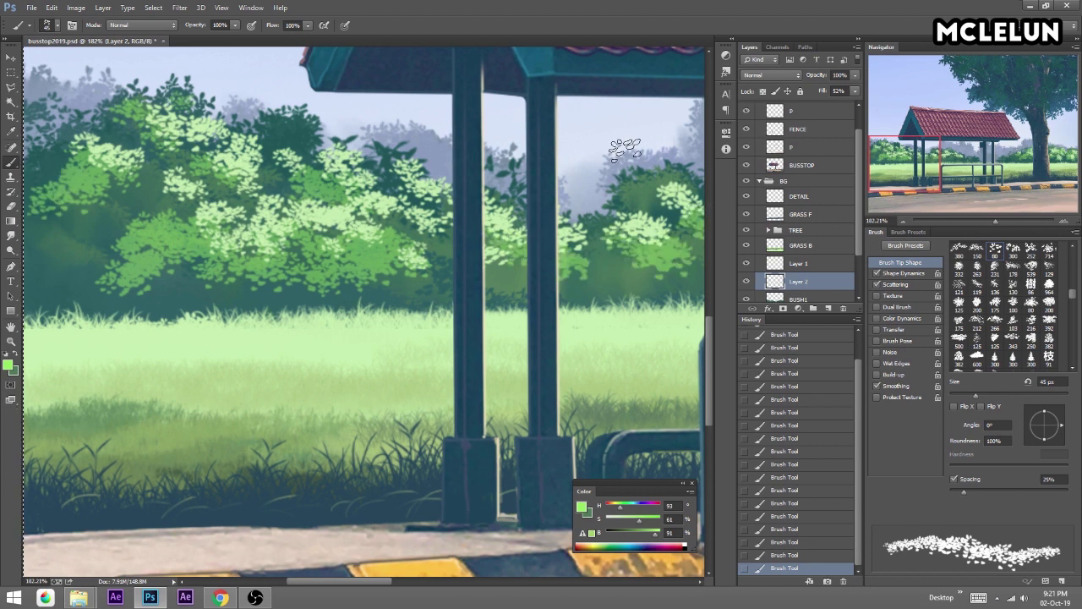
Smudge the bush's lower edge and left side to blend the leaf dabs.
click(10, 235)
drag(172, 269, 127, 285)
drag(232, 279, 275, 287)
drag(292, 283, 254, 279)
drag(110, 207, 126, 182)
drag(135, 173, 38, 211)
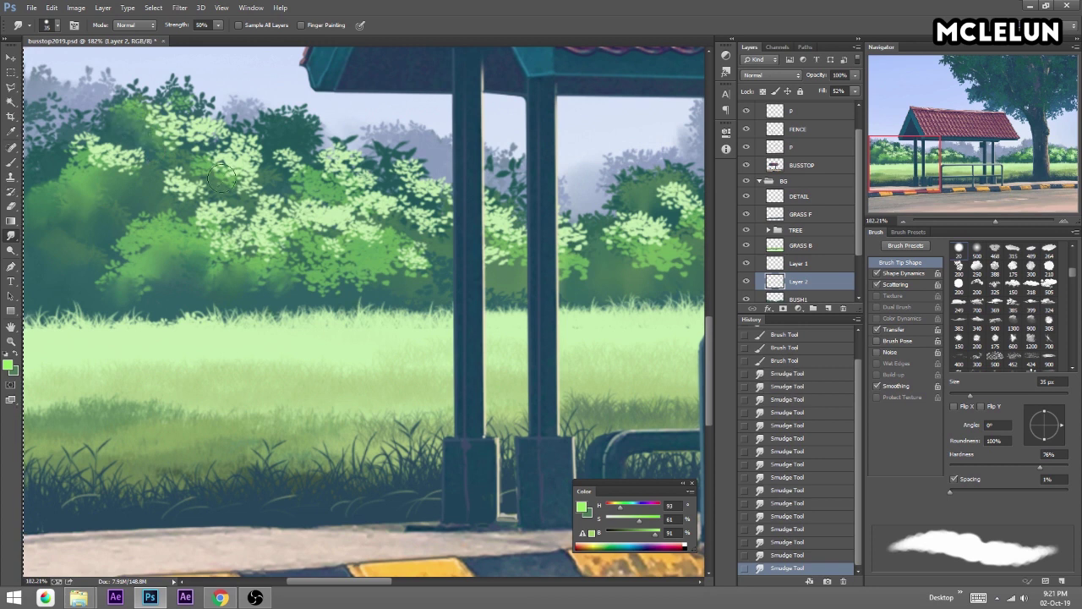
Smudge more of the bush's lower edge, then move to the bushes under the shelter roof.
drag(300, 284, 386, 281)
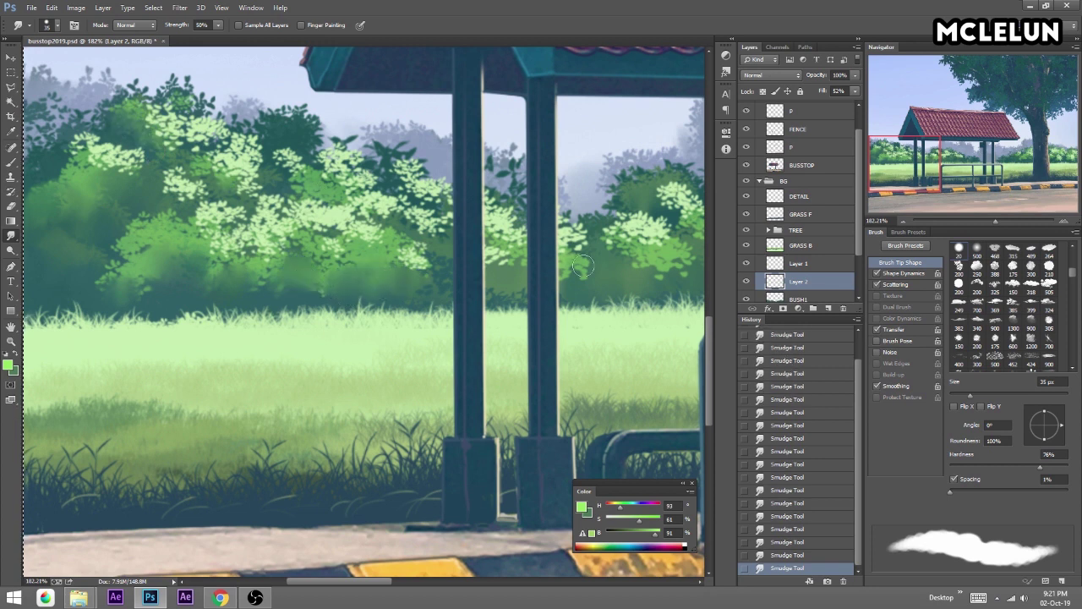
drag(679, 265, 526, 265)
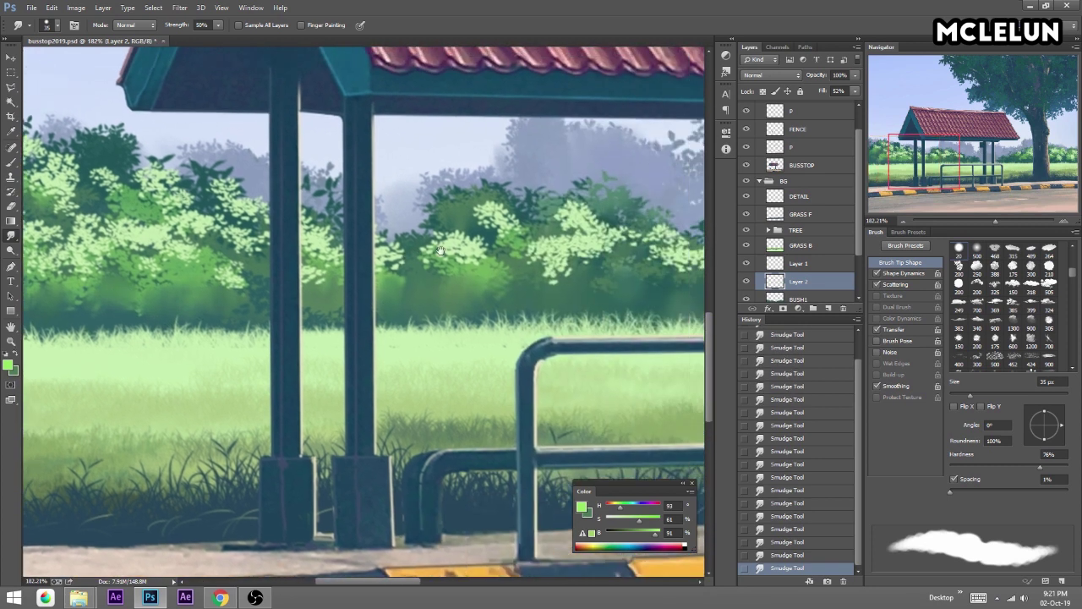
scroll(520, 266, right, 5)
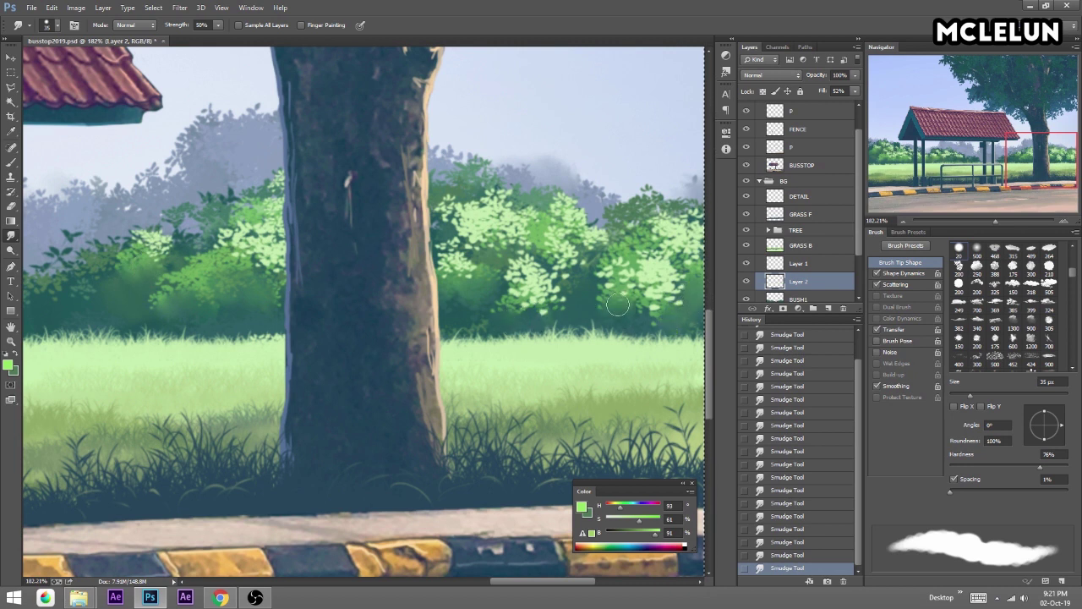
Switch to Layer 1, adjust the smudge brush size, and zoom out to the whole scene.
click(817, 264)
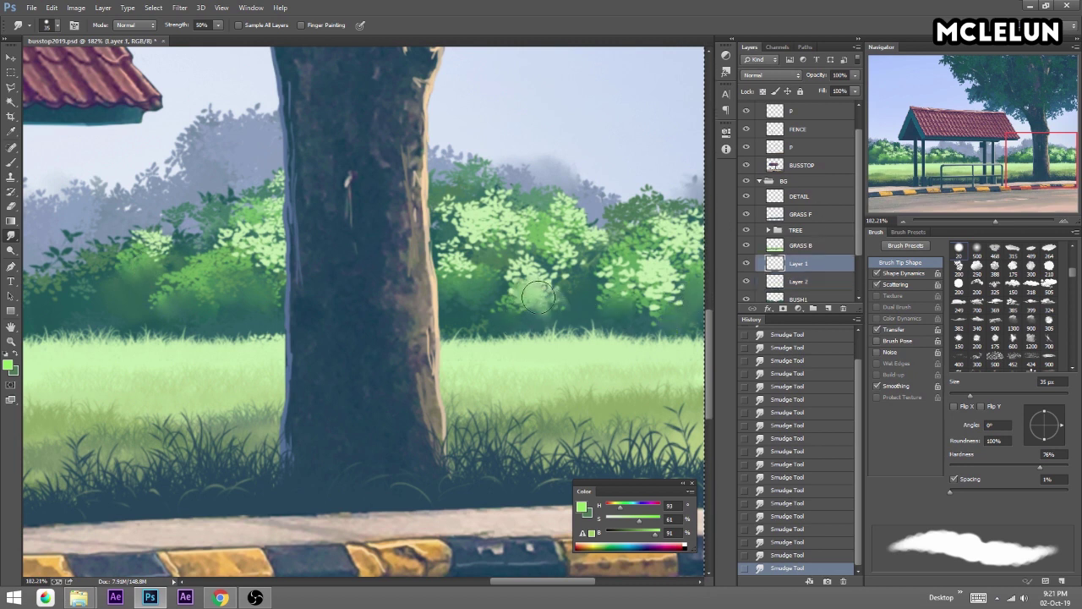
key(bracketleft)
key(bracketleft)
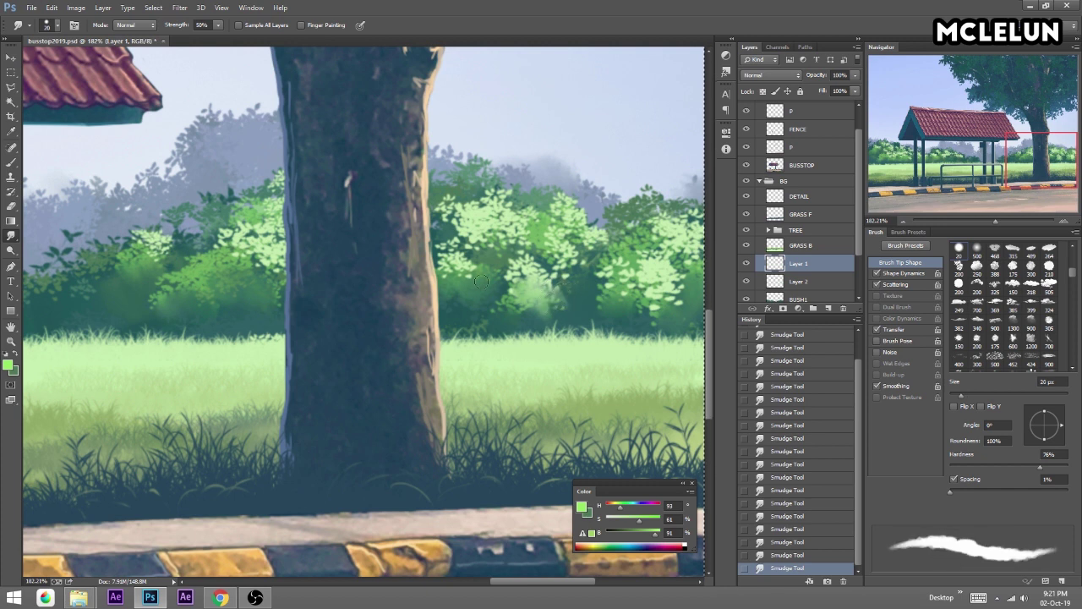
key(bracketright)
key(bracketright)
key(bracketright)
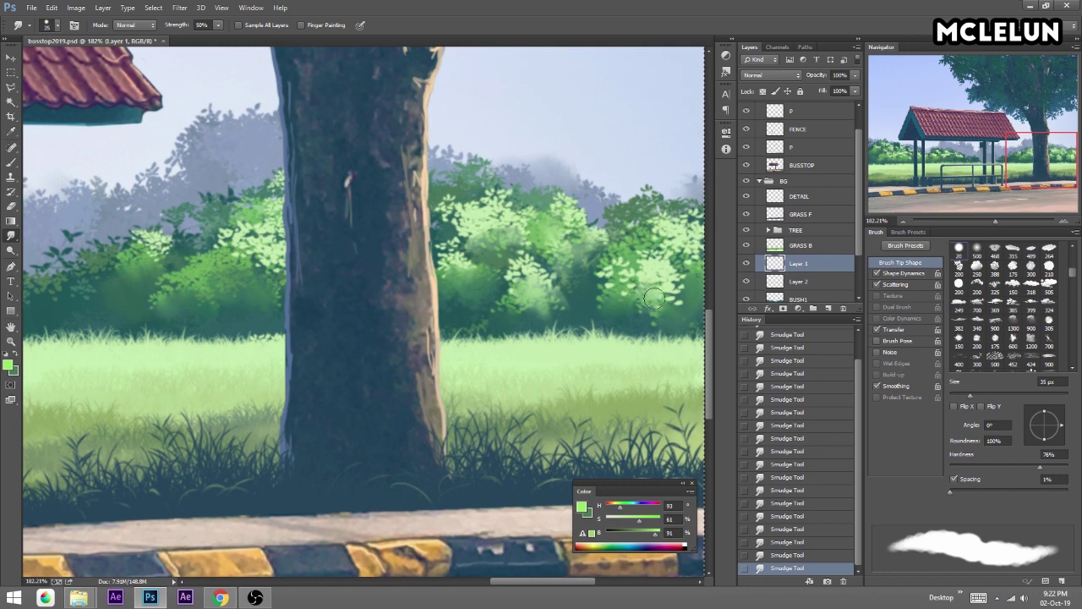
drag(995, 221, 982, 220)
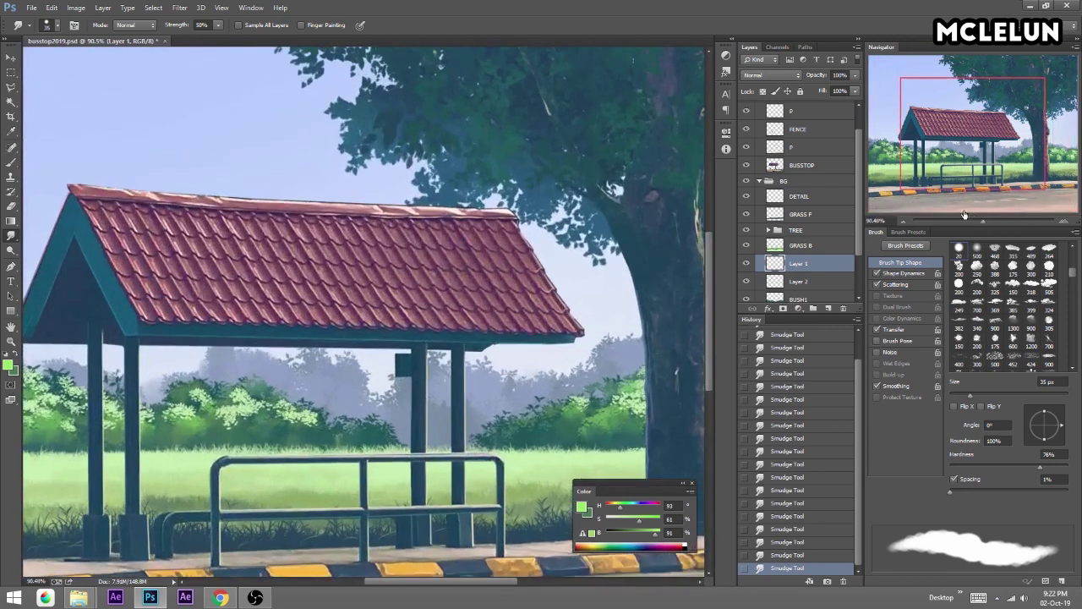
key(b)
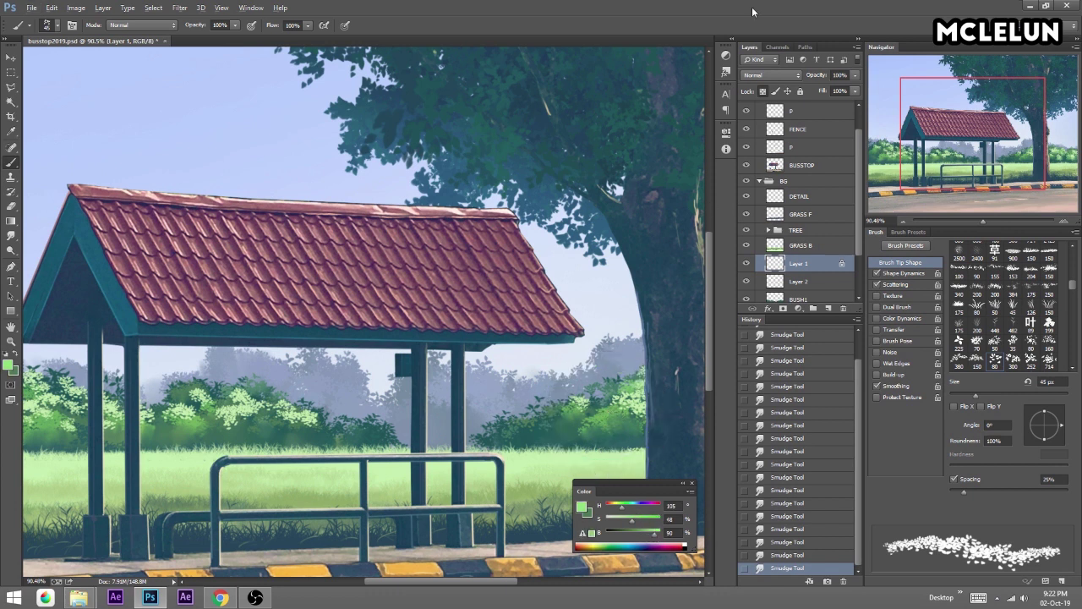
Refill the bush highlights on Layer 1 with a sampled pale green at full brightness.
key(ctrl+BackSpace)
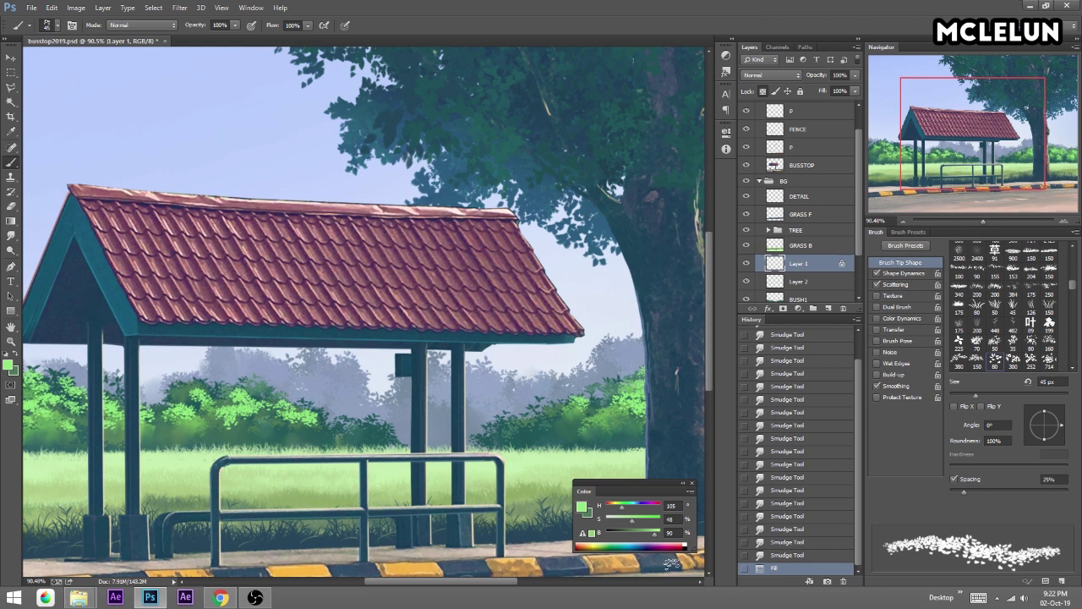
key(alt+BackSpace)
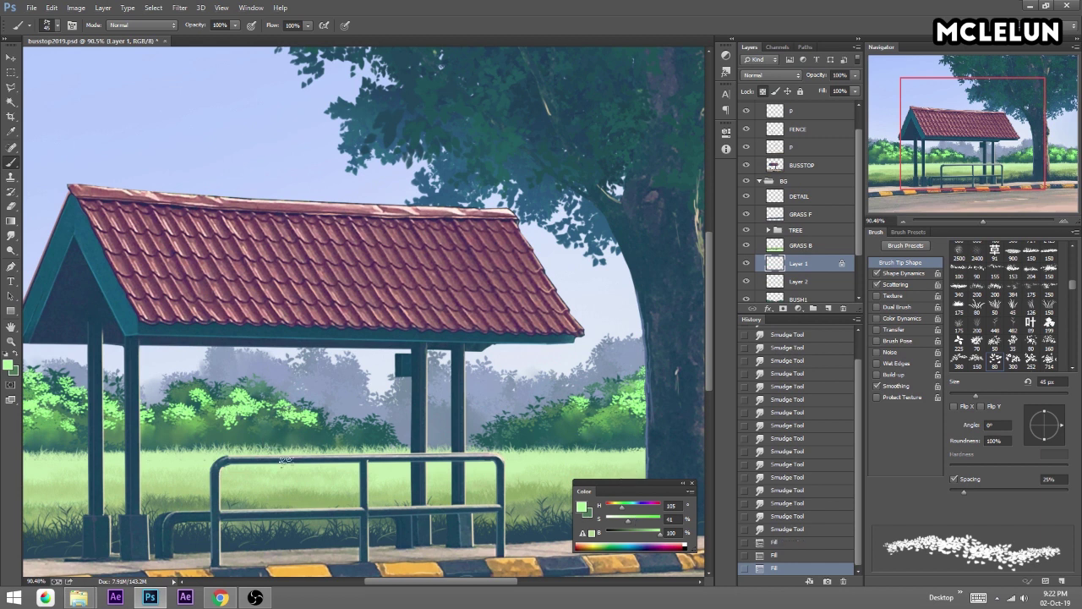
alt+click(309, 473)
alt+click(247, 402)
drag(263, 362, 310, 294)
alt+click(338, 414)
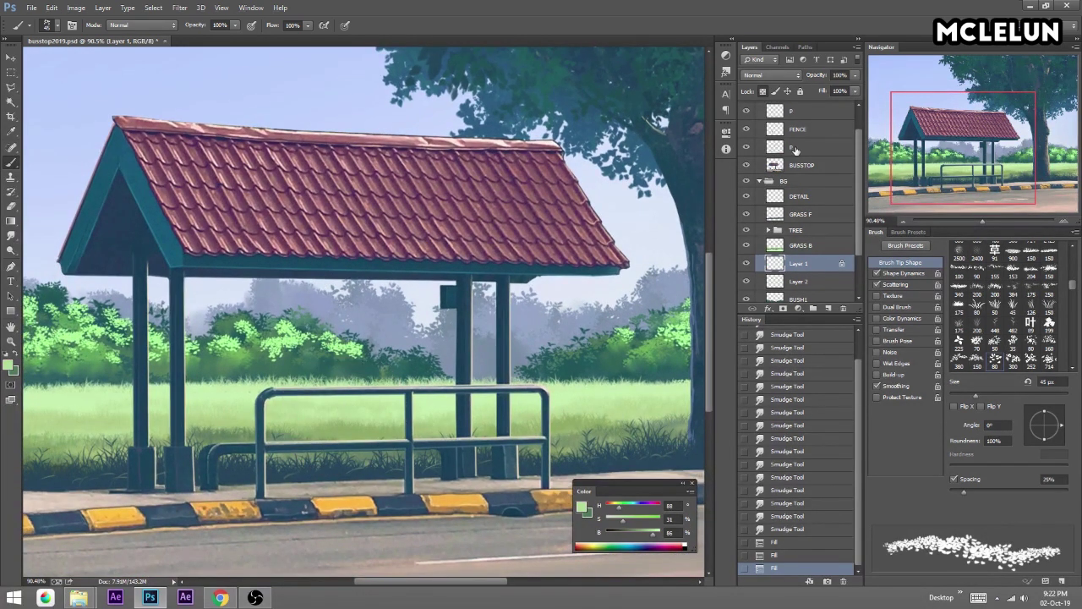
key(alt+BackSpace)
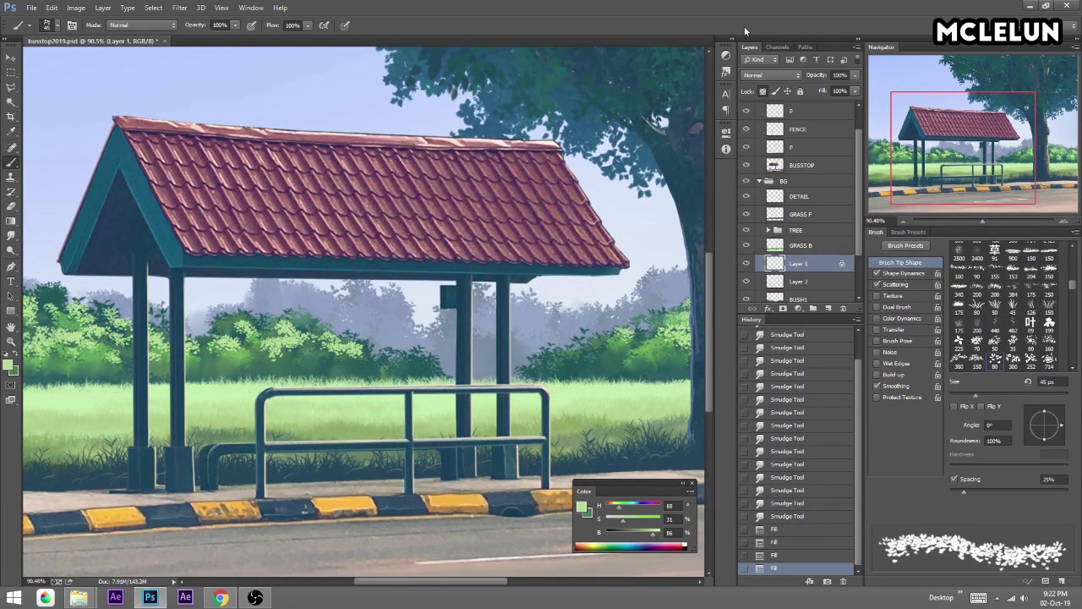
drag(656, 533, 668, 533)
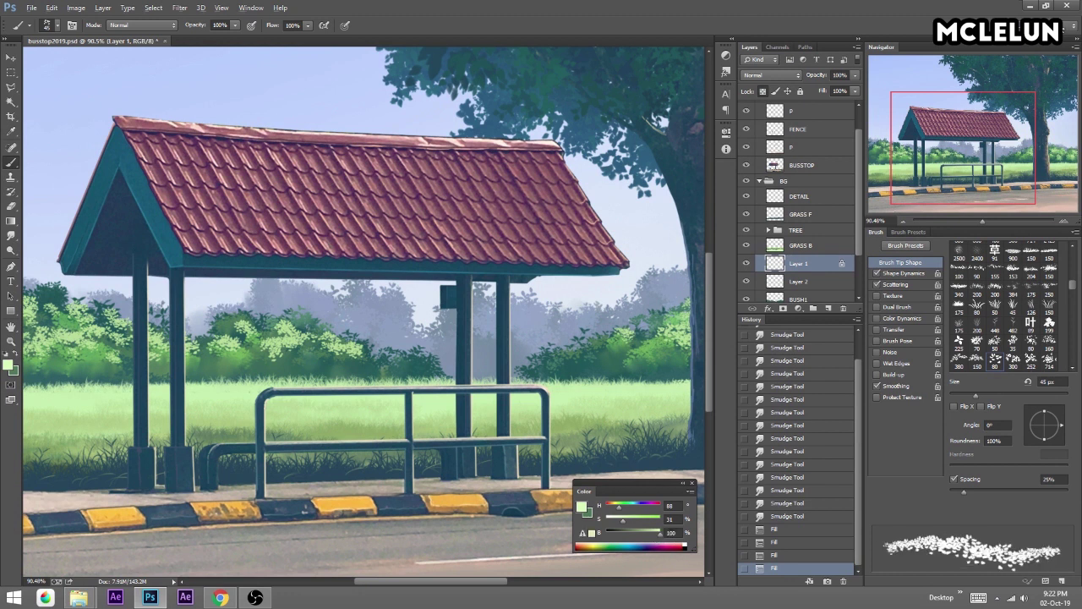
key(alt+BackSpace)
Deselect and start smudging the highlights on the left bushes.
drag(651, 123, 783, 65)
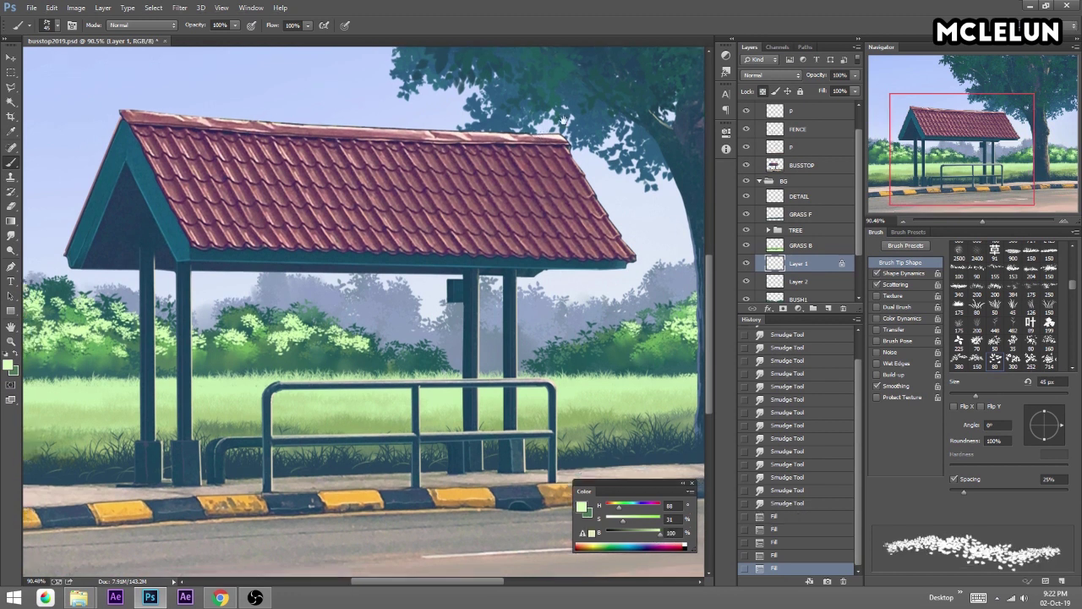
click(11, 235)
key(ctrl+d)
mouse_move(127, 279)
mouse_down()
mouse_move(173, 308)
mouse_move(139, 276)
mouse_up()
Smudge the foliage of the left bushes, near the shelter post, and the right-hand bushes.
mouse_move(85, 253)
mouse_down()
mouse_move(106, 264)
mouse_move(135, 241)
mouse_move(161, 253)
mouse_up()
drag(152, 249, 169, 262)
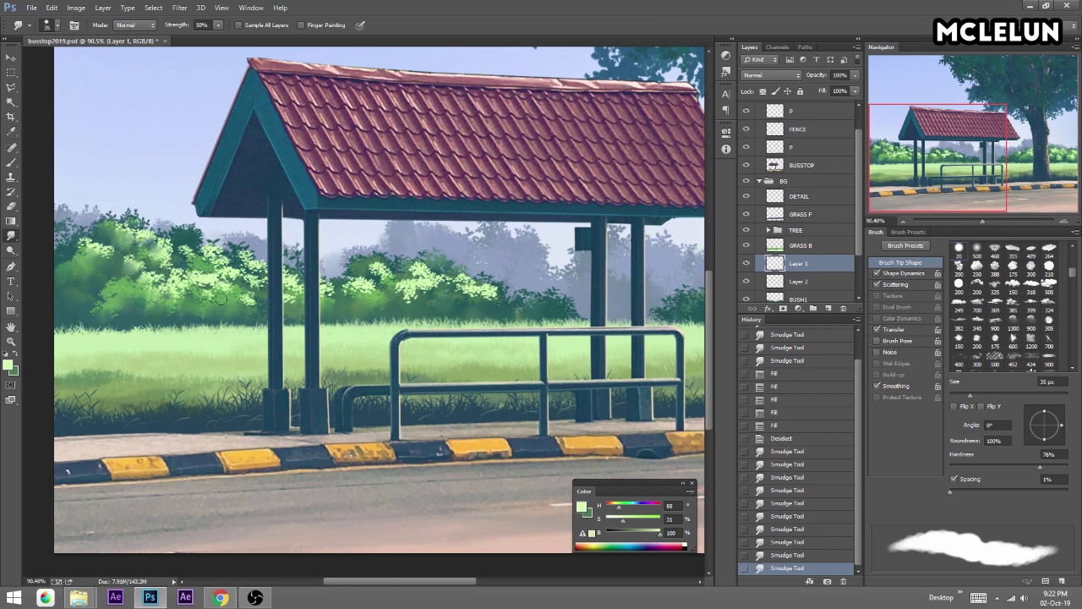
mouse_move(248, 304)
mouse_down()
mouse_move(193, 279)
mouse_move(191, 253)
mouse_up()
mouse_move(169, 260)
mouse_down()
mouse_move(161, 252)
mouse_move(171, 254)
mouse_up()
drag(220, 270, 208, 259)
drag(415, 295, 427, 288)
drag(420, 293, 469, 287)
Merge Layer 2 down into BUSH1, with Layer 1 temporarily hidden.
click(746, 263)
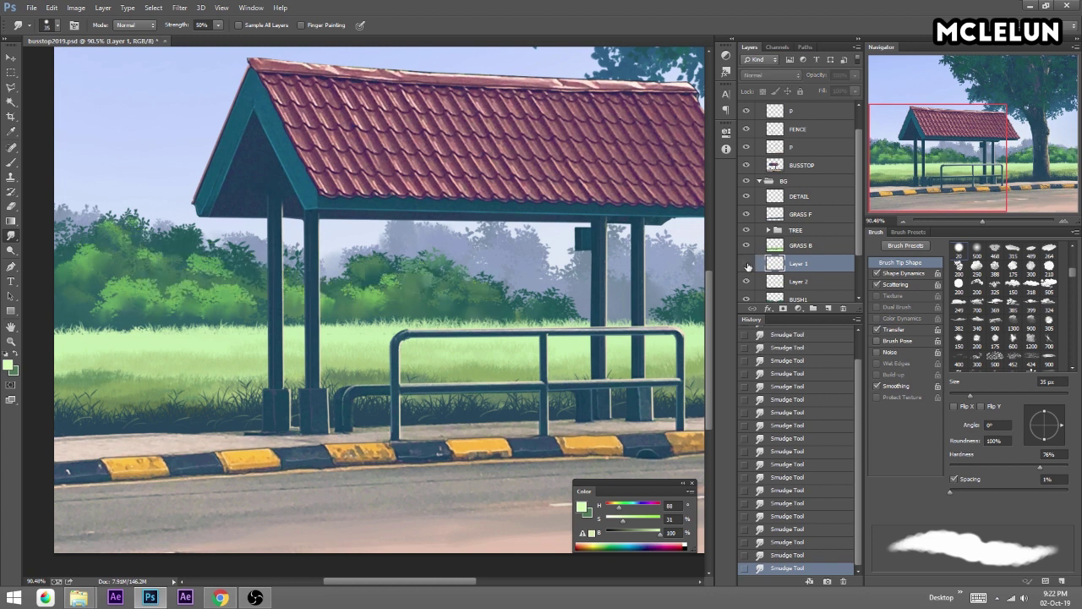
click(818, 282)
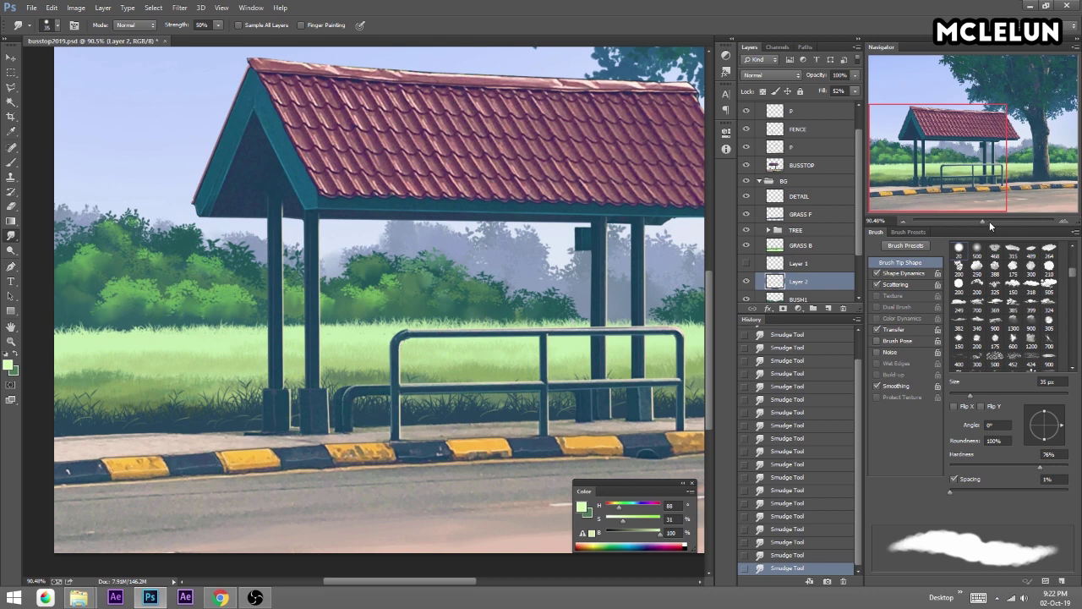
drag(983, 221, 998, 221)
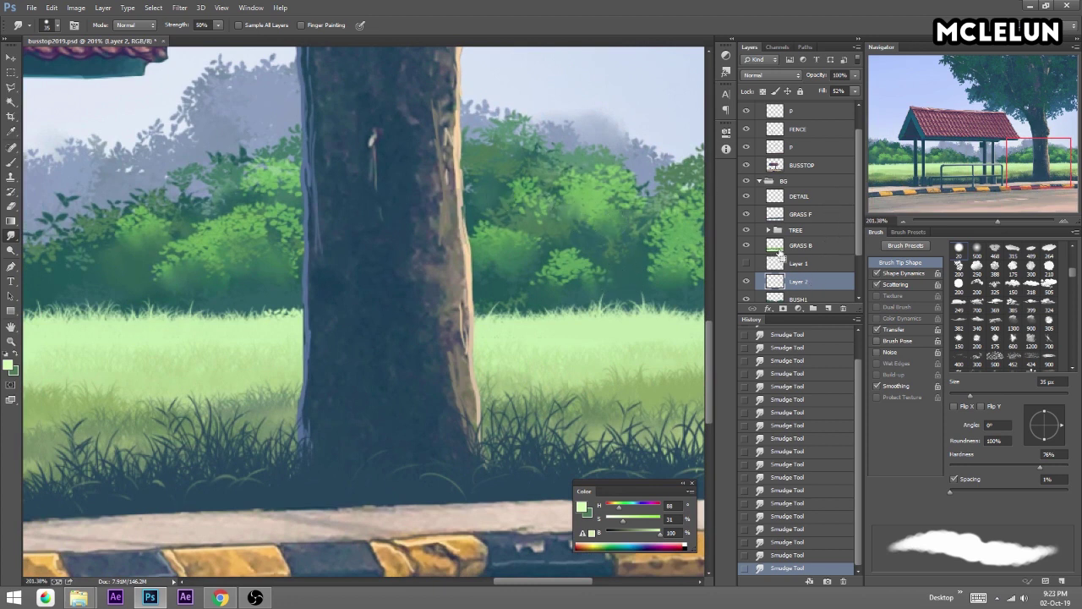
key(ctrl+e)
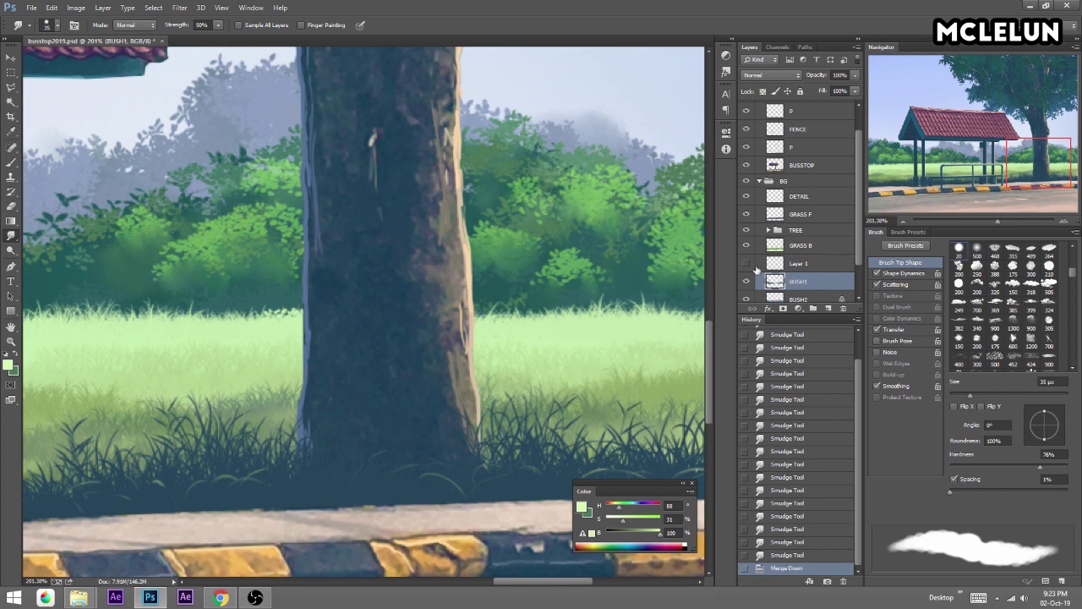
Show Layer 1 again and lower its fill to 67%.
click(746, 263)
click(804, 264)
click(855, 90)
drag(850, 103, 836, 103)
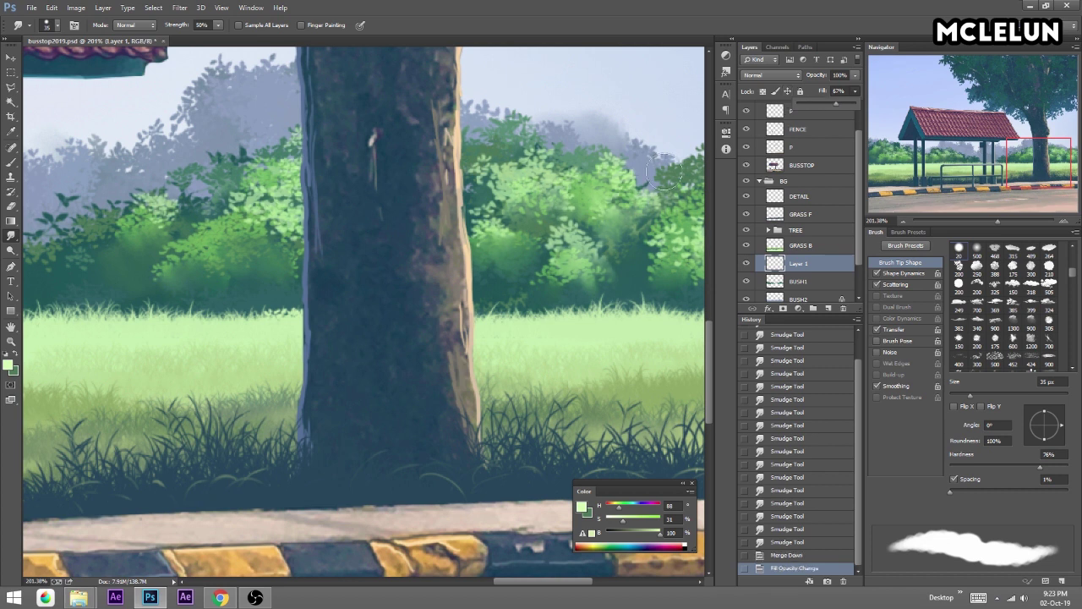
Refill Layer 1's highlights with a sampled green at 100% fill, then resample bush greens.
key(b)
alt+click(617, 173)
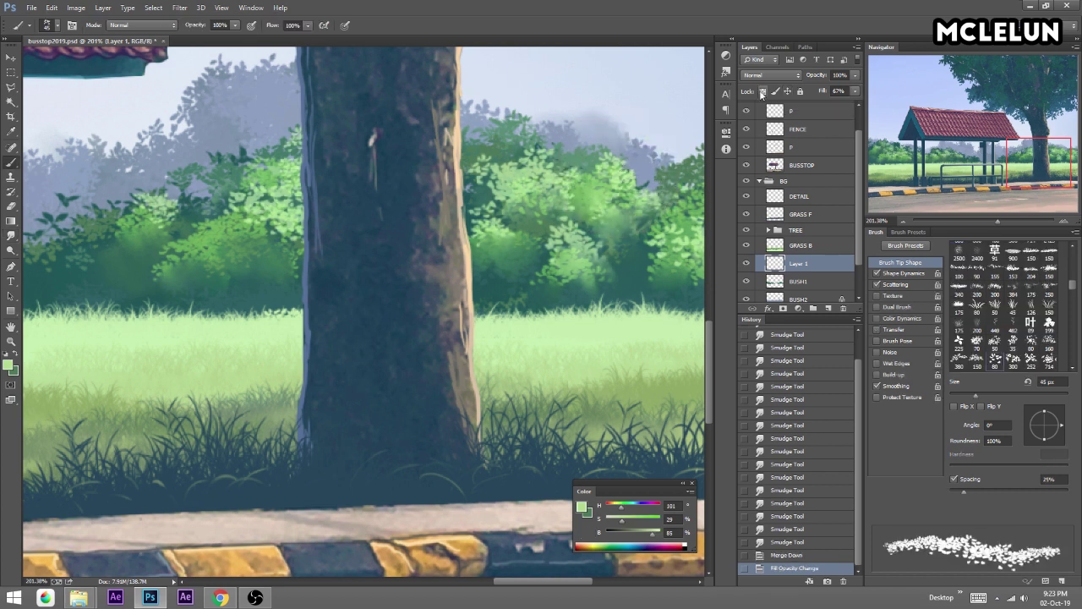
key(alt+BackSpace)
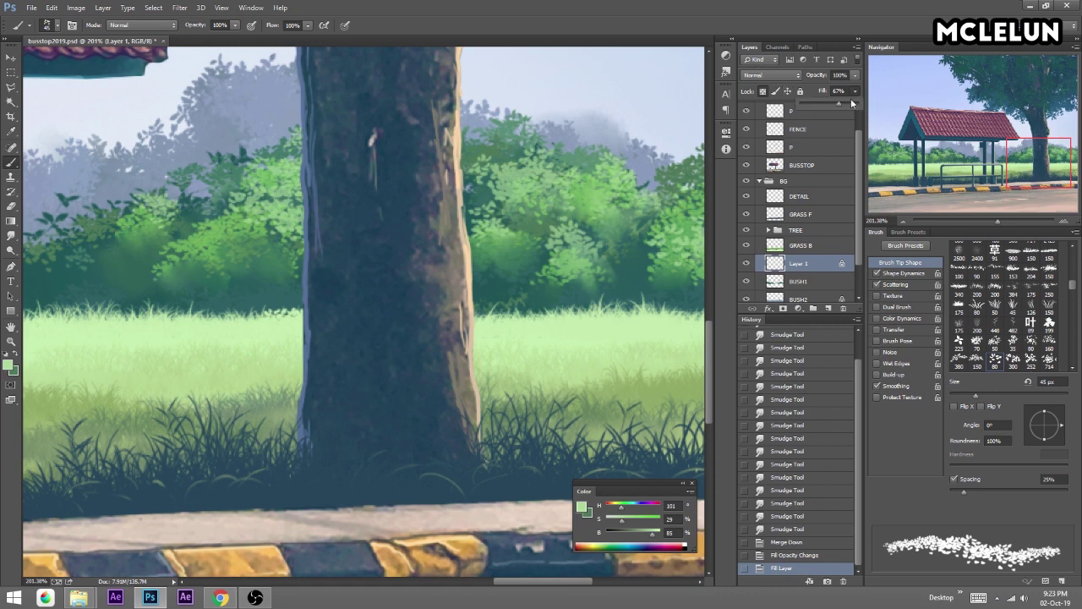
drag(854, 91, 864, 103)
click(924, 145)
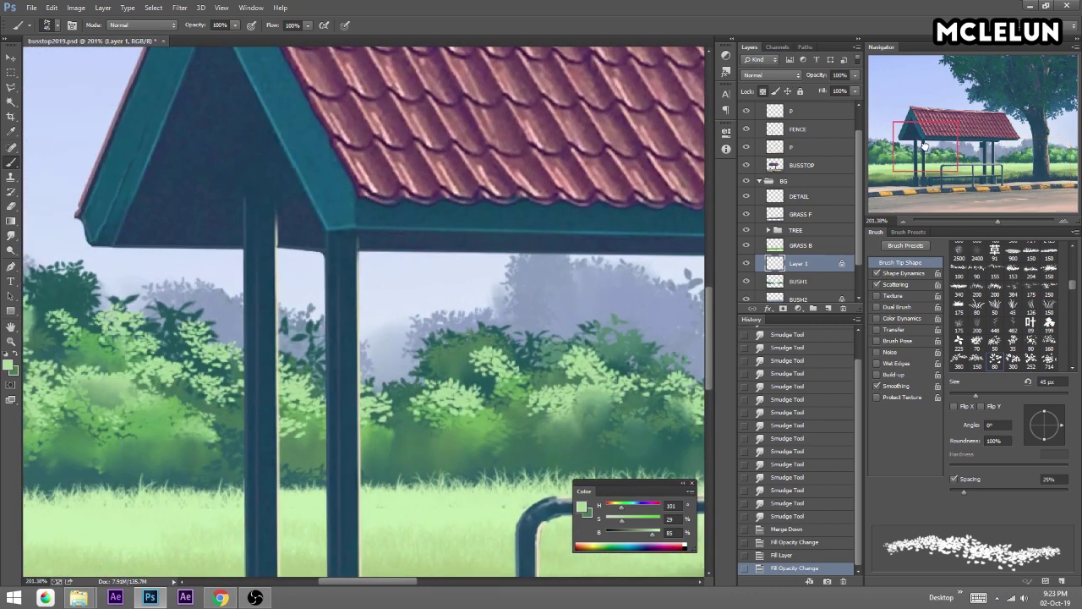
drag(924, 145, 905, 160)
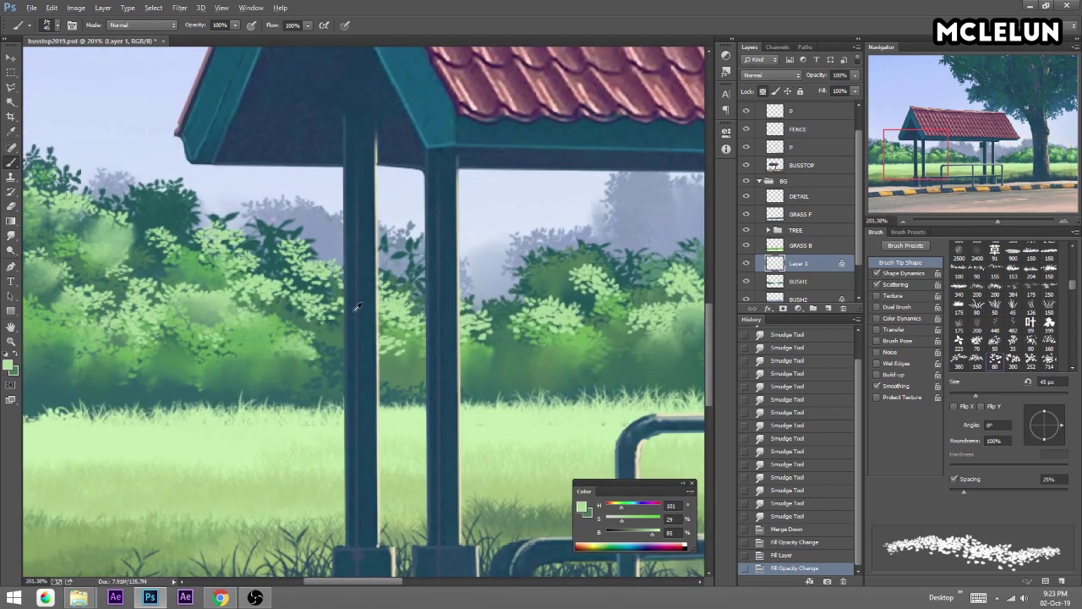
alt+click(263, 330)
alt+click(269, 284)
Boost the highlights with Hue/Saturation: about +40 saturation and +10 lightness.
key(ctrl+u)
drag(619, 201, 632, 206)
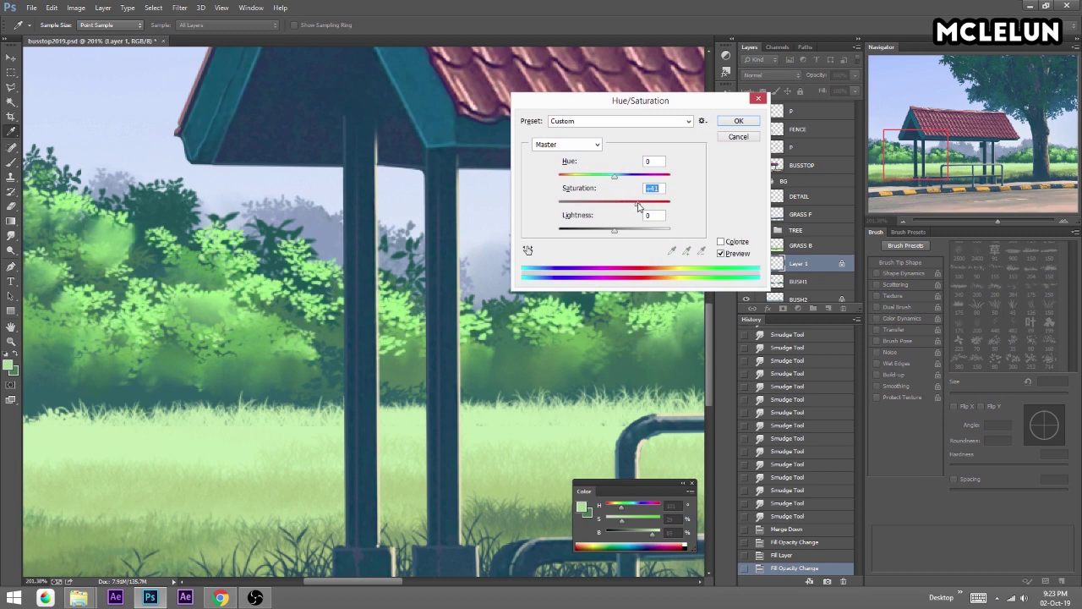
drag(616, 234, 634, 205)
click(312, 290)
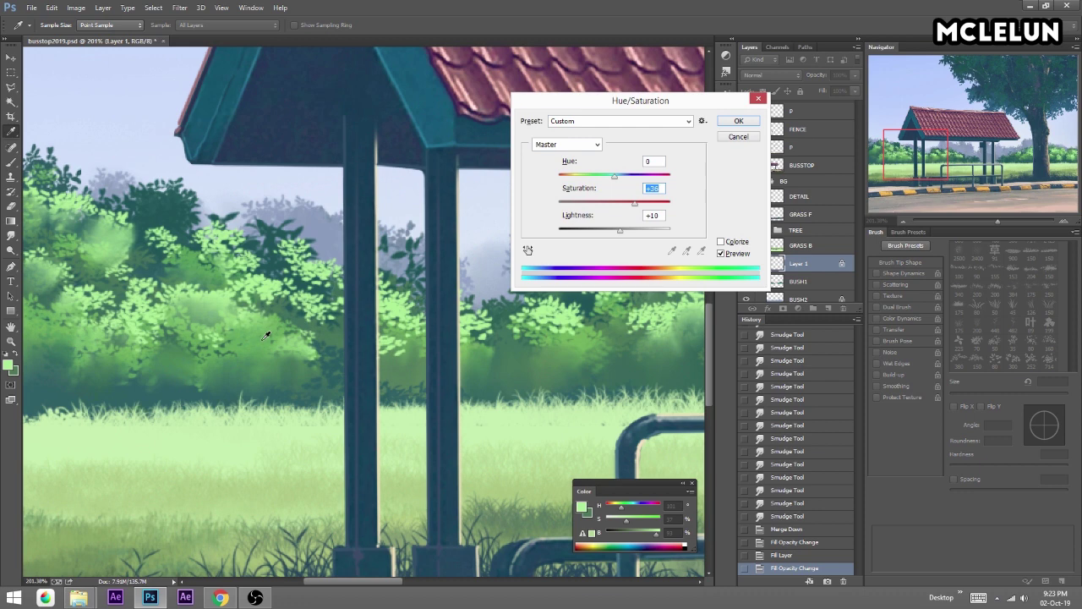
click(737, 121)
mouse_move(997, 217)
mouse_down()
mouse_move(972, 217)
mouse_move(984, 218)
mouse_up()
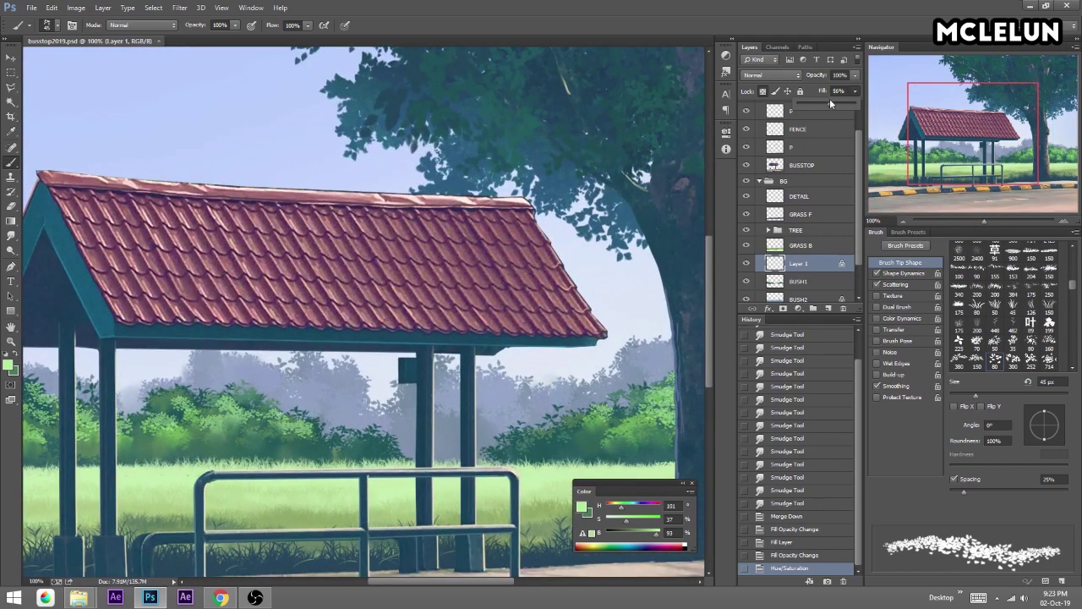
Sample a darker bush green and add a new layer clipped to Layer 1.
mouse_move(861, 104)
mouse_down()
mouse_move(835, 106)
mouse_move(865, 107)
mouse_up()
drag(1012, 123, 1014, 150)
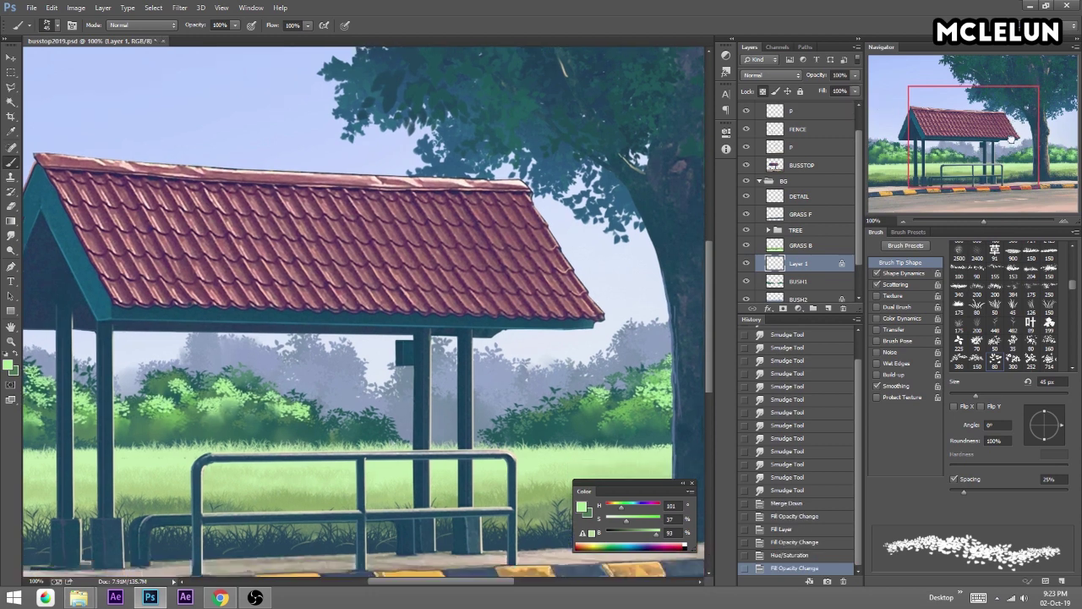
alt+click(628, 277)
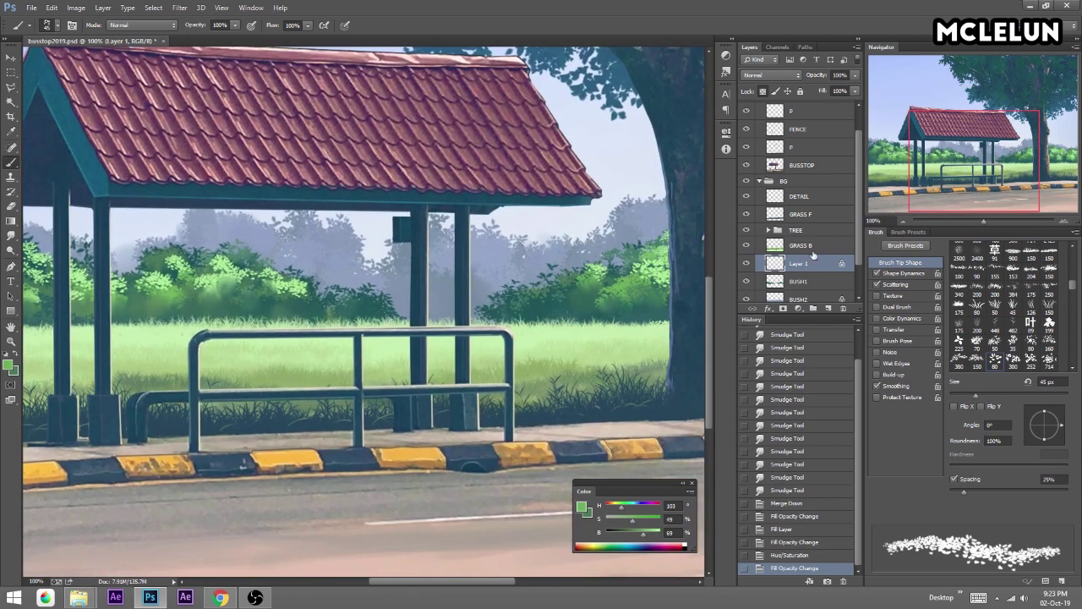
click(829, 310)
right_click(801, 265)
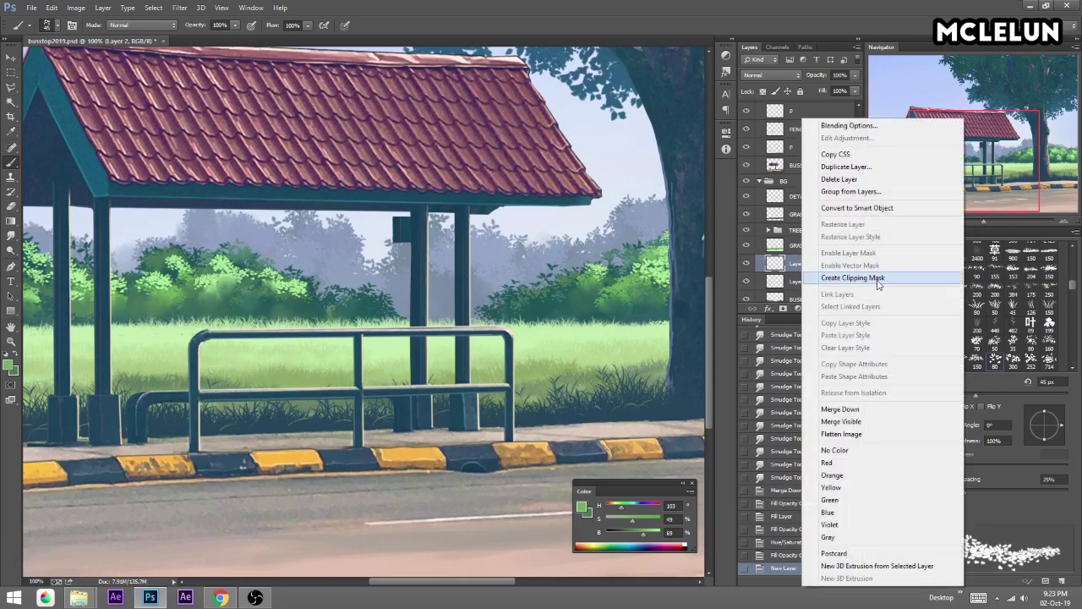
click(837, 280)
Fill the clipped layer with the darker green at 53% fill and merge it into Layer 1.
key(alt+BackSpace)
drag(855, 90, 830, 105)
mouse_move(941, 163)
mouse_down()
mouse_move(902, 159)
mouse_move(909, 146)
mouse_up()
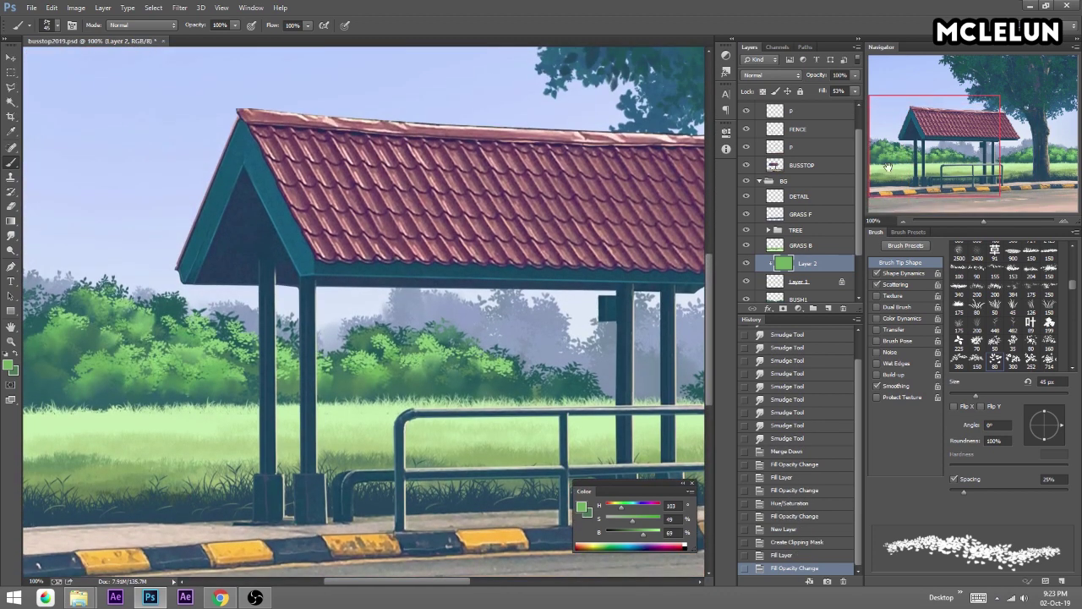
key(ctrl+e)
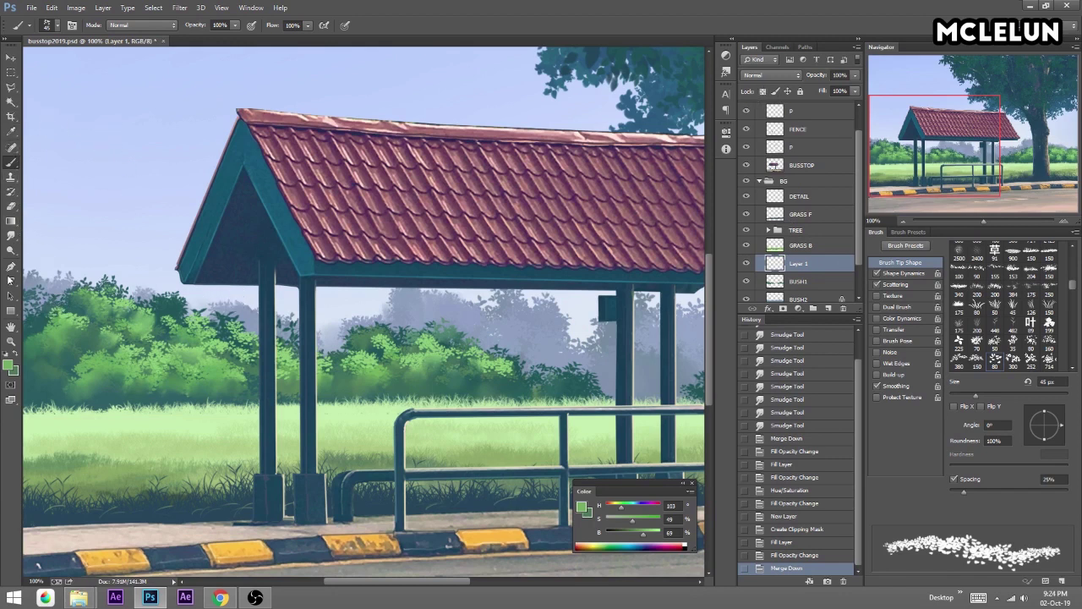
click(13, 236)
Smudge the bush foliage around the tree and trunk edge, using a 10 px brush.
drag(329, 362, 387, 355)
drag(986, 219, 1000, 221)
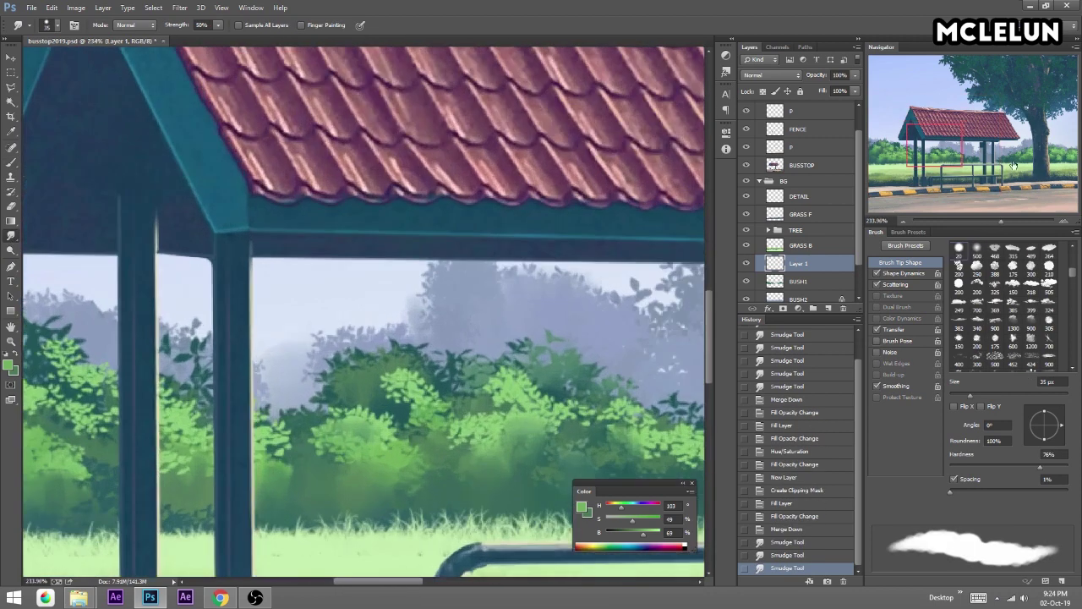
click(1049, 167)
mouse_move(651, 183)
mouse_down()
mouse_move(678, 177)
mouse_move(587, 230)
mouse_up()
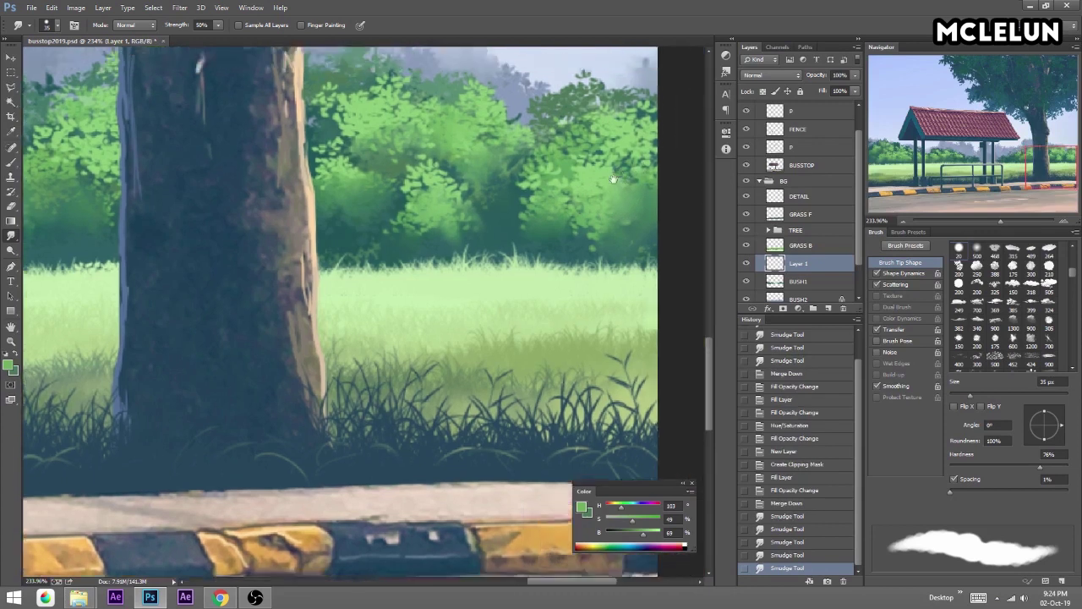
drag(612, 195, 558, 166)
drag(365, 172, 309, 157)
drag(372, 127, 403, 185)
key(bracketleft)
key(bracketleft)
key(bracketleft)
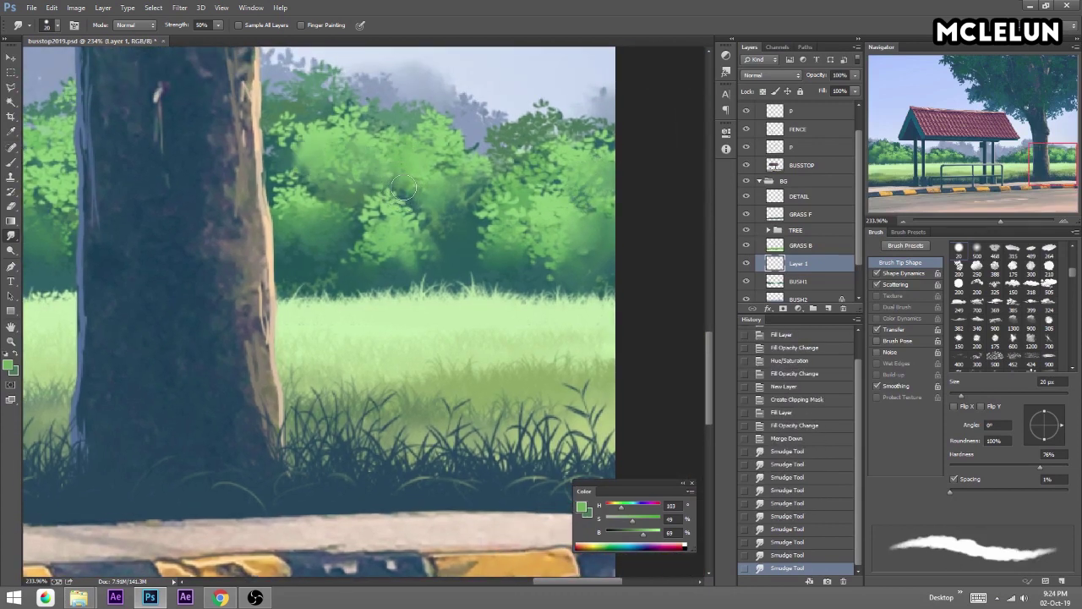
click(449, 168)
drag(282, 161, 563, 203)
drag(352, 255, 325, 196)
Smudge the bushes behind the shelter and merge Layer 1 down into BUSH1.
drag(968, 142, 918, 149)
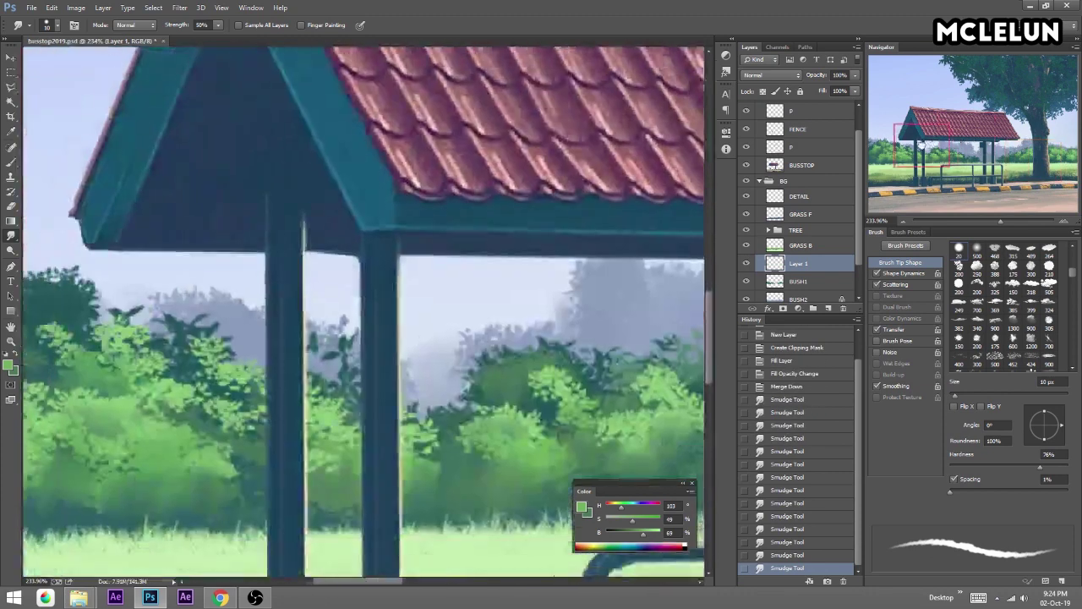
drag(587, 346, 592, 338)
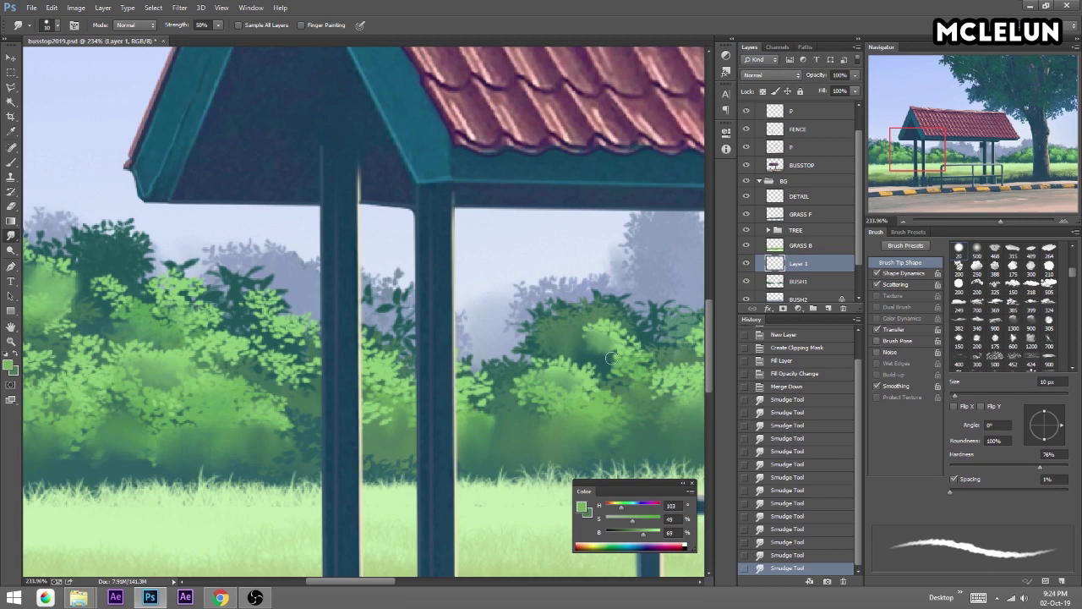
drag(572, 382, 563, 398)
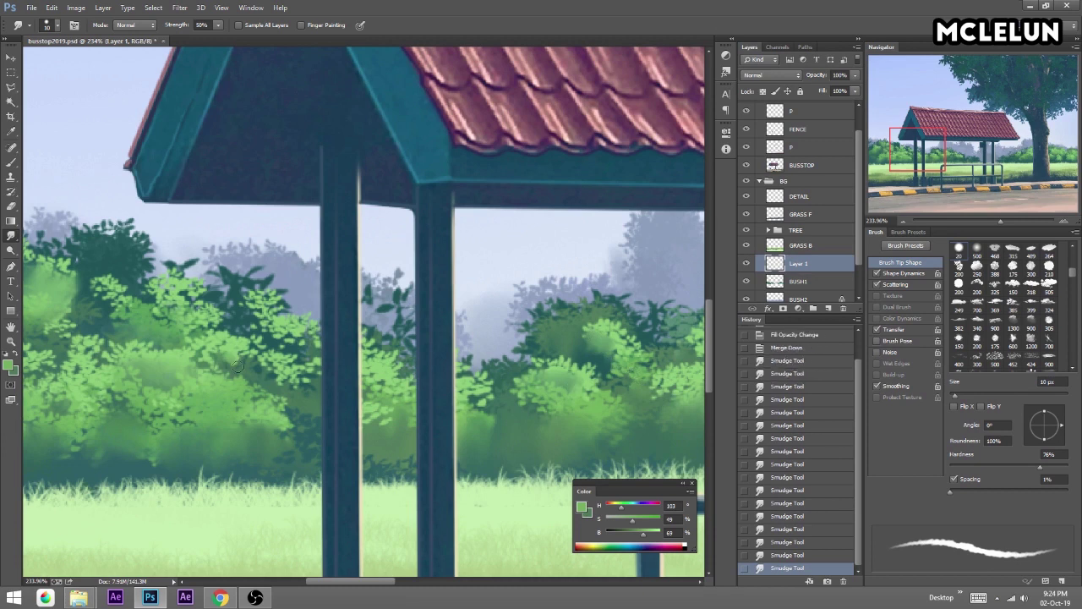
drag(283, 372, 452, 368)
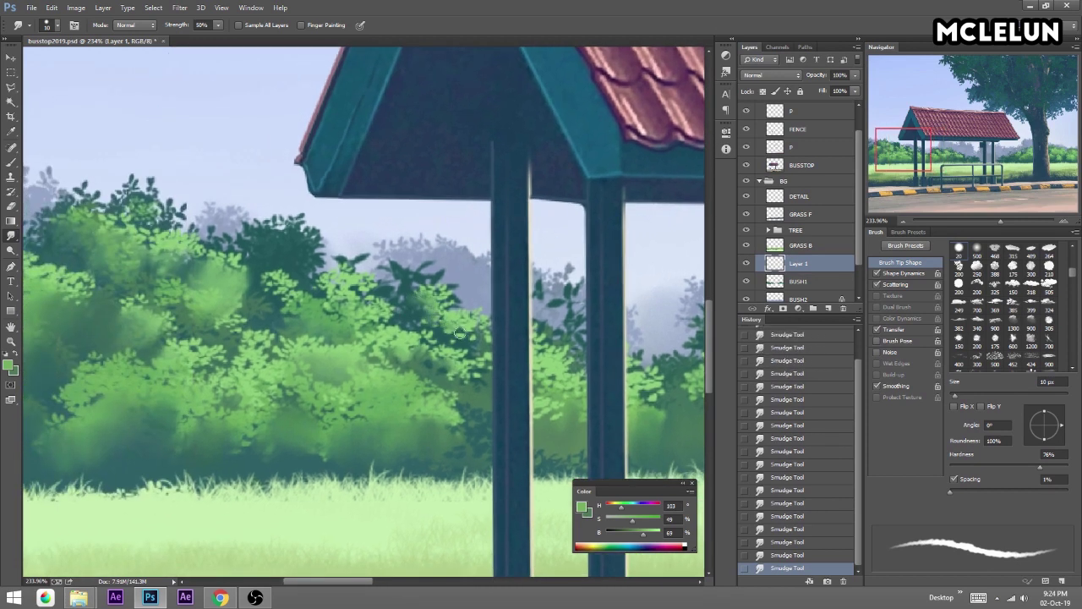
drag(207, 334, 384, 287)
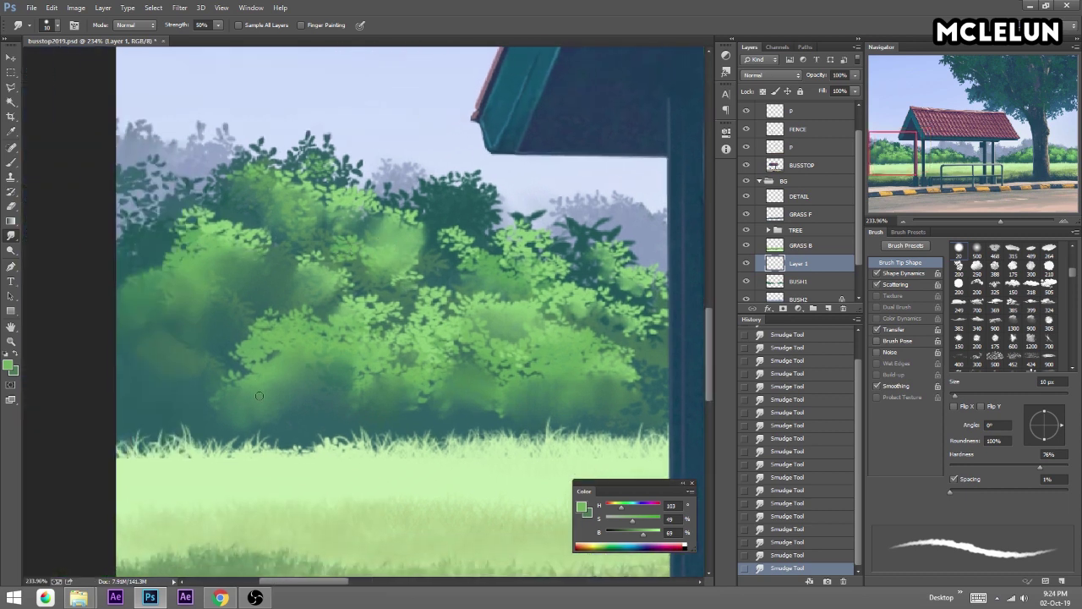
key(ctrl+e)
On a new layer, paint light and dark-teal leaf dabs across the bushes.
key(b)
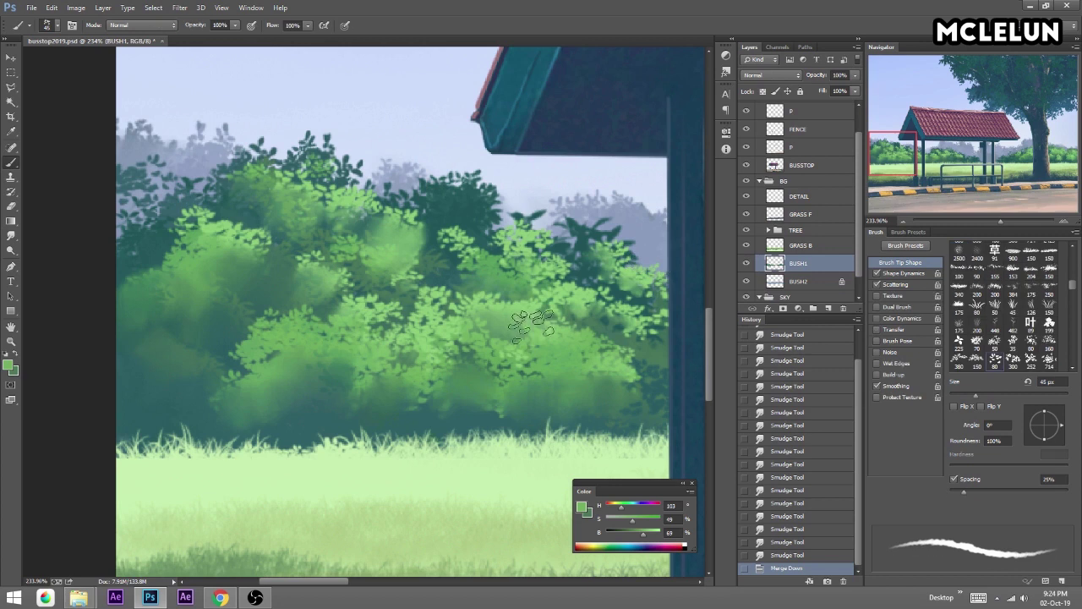
click(830, 308)
click(191, 343)
click(247, 307)
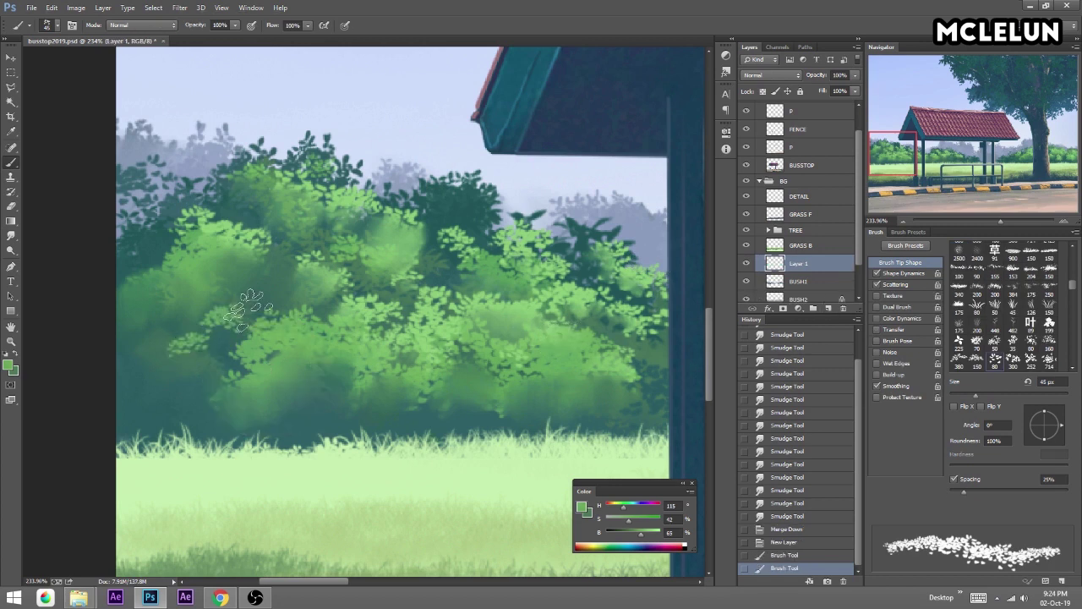
click(203, 325)
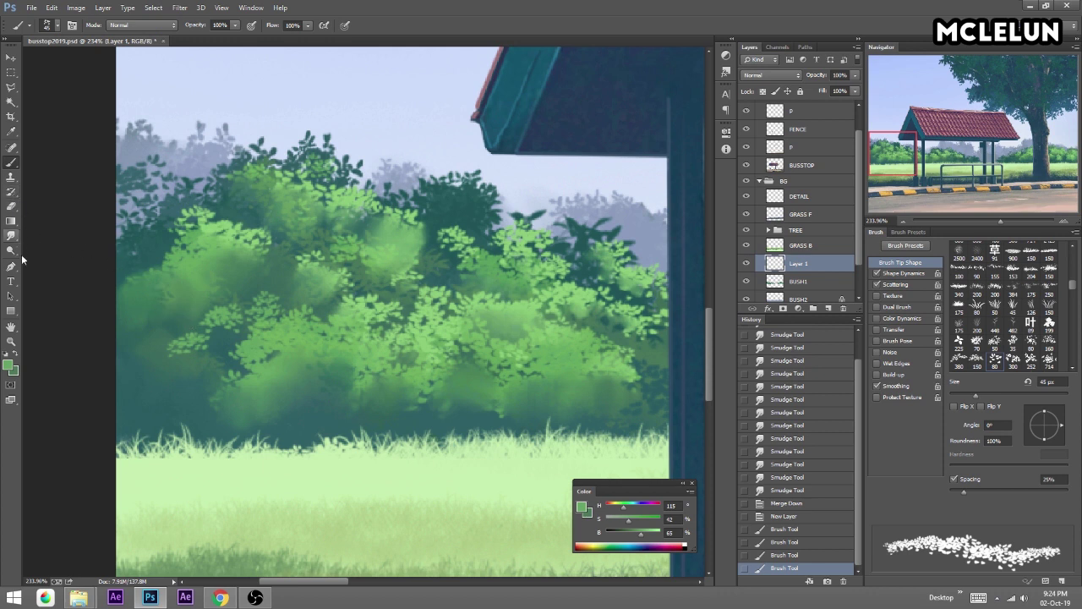
alt+click(207, 389)
click(254, 397)
click(331, 385)
click(400, 386)
click(313, 279)
click(296, 296)
click(283, 284)
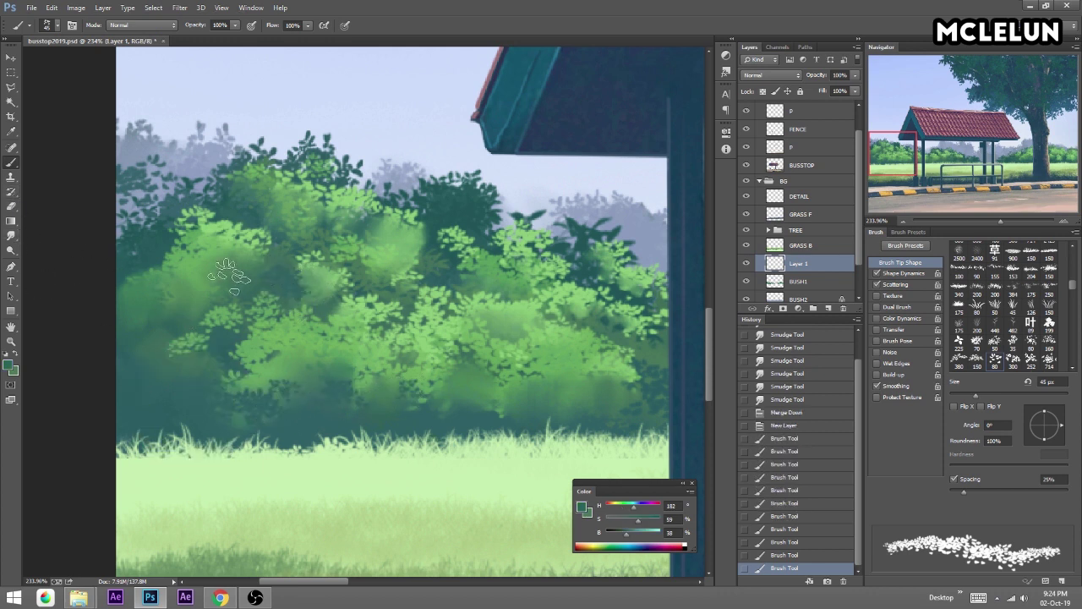
Soften the new lower-bush and treetop leaves with a 25 px smudge brush.
click(1049, 159)
drag(694, 347, 571, 382)
click(11, 241)
key(bracketright)
click(897, 179)
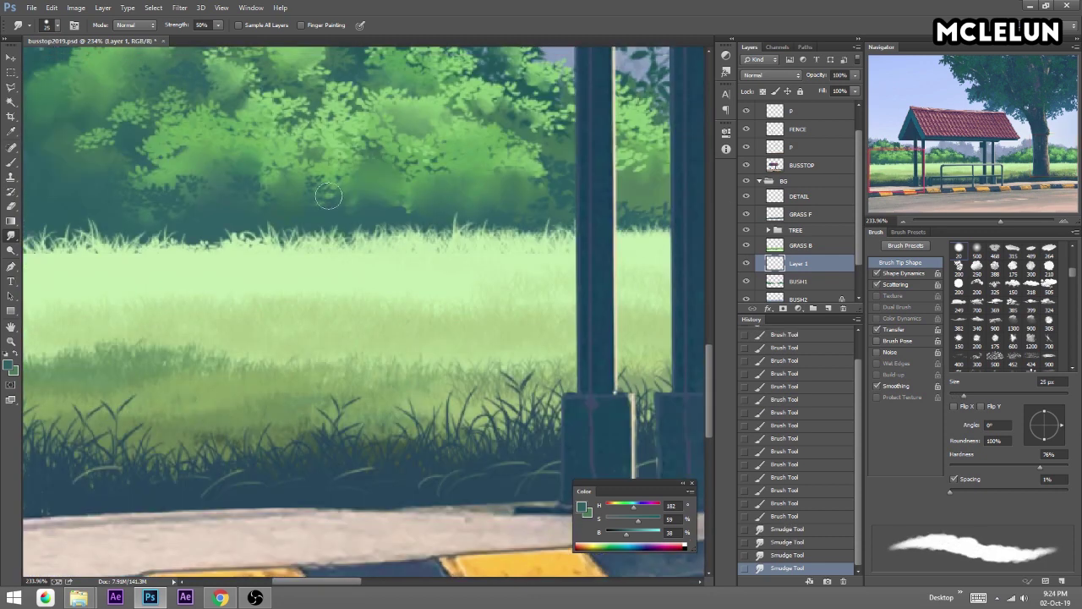
drag(329, 196, 387, 218)
drag(356, 260, 300, 250)
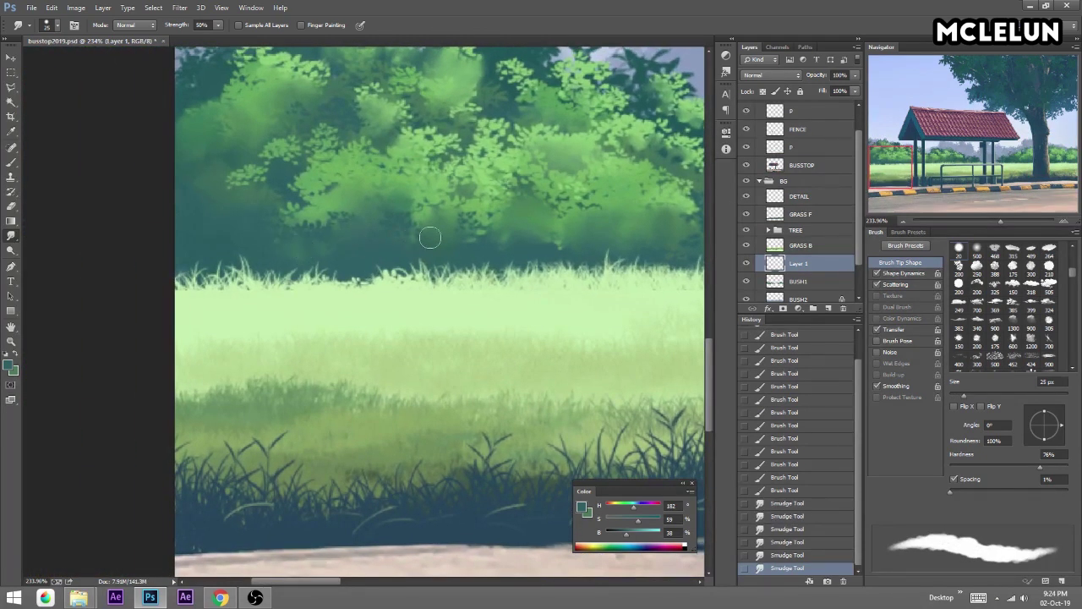
drag(287, 181, 305, 290)
mouse_move(363, 221)
mouse_down()
mouse_move(314, 218)
mouse_move(368, 227)
mouse_move(258, 234)
mouse_up()
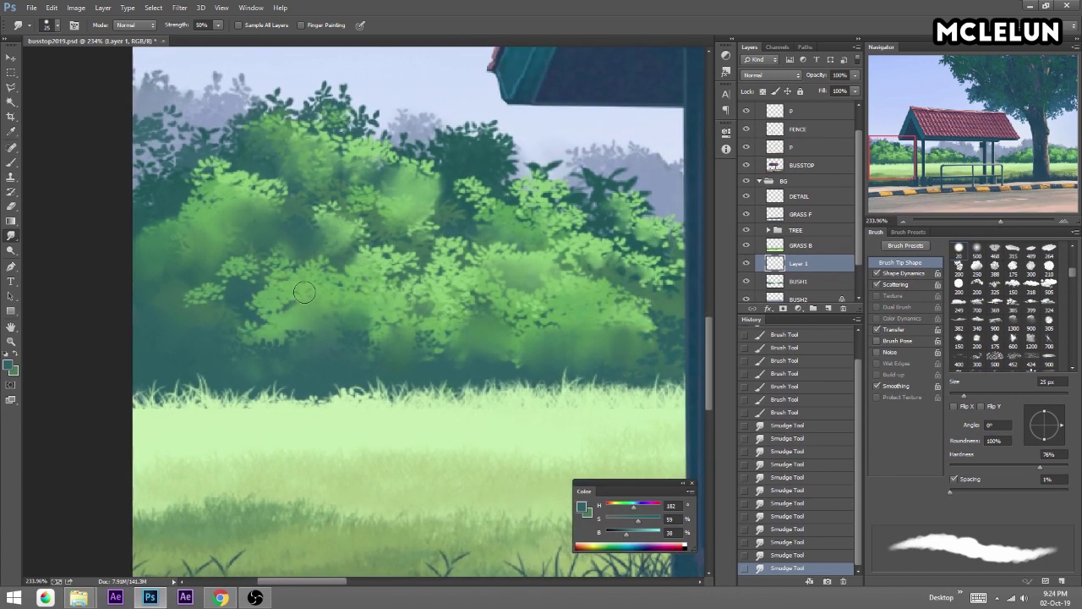
Paint light green leaves on the upper-left treetops and dark teal strokes near the shelter posts.
key(b)
drag(188, 203, 169, 182)
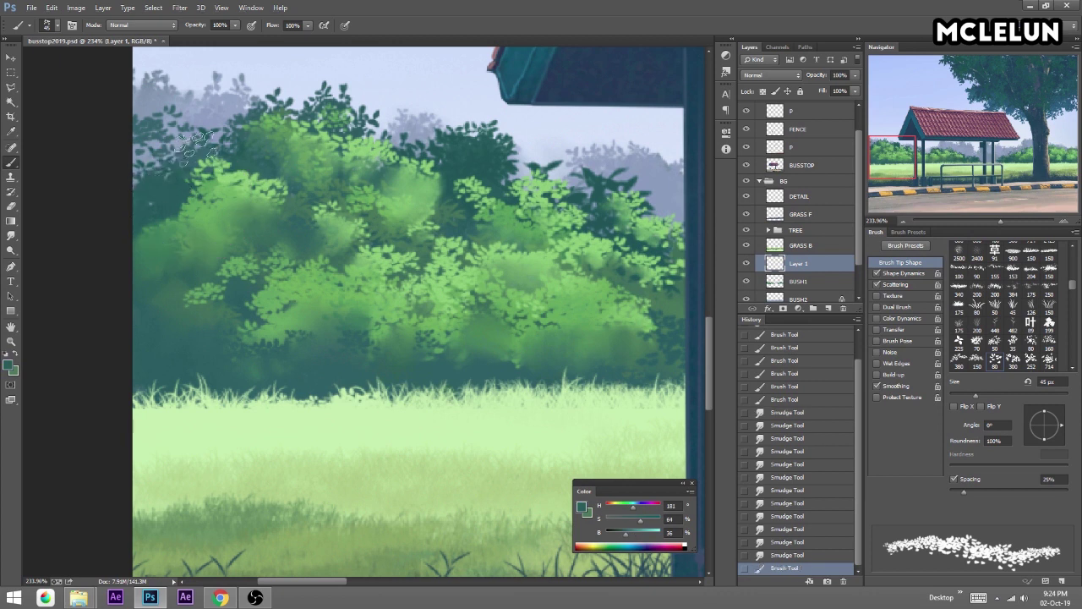
alt+click(176, 195)
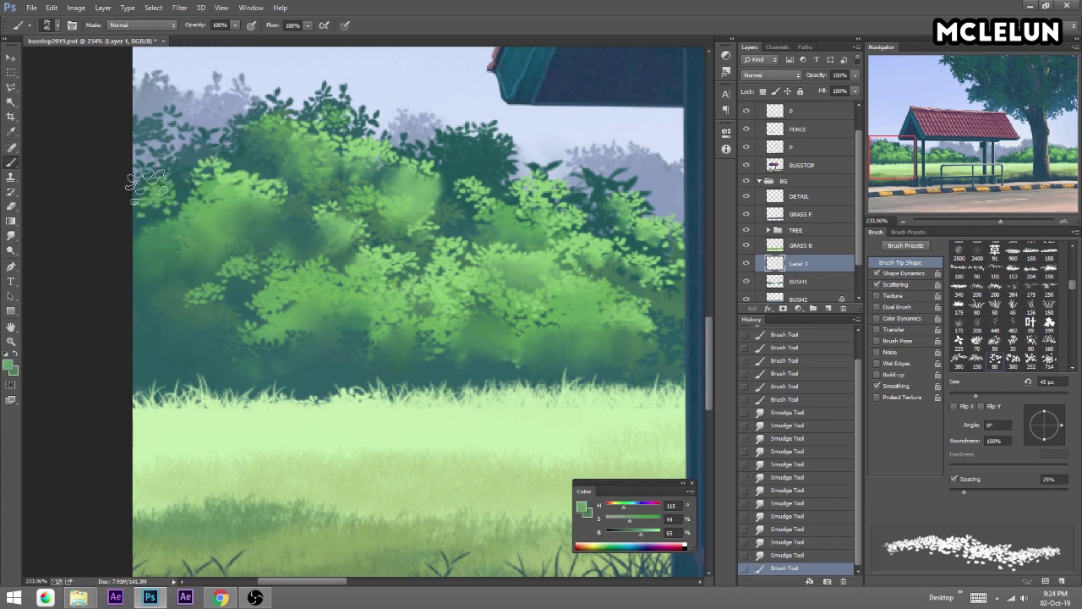
drag(148, 185, 220, 137)
mouse_move(288, 133)
mouse_down()
mouse_move(294, 187)
mouse_move(415, 190)
mouse_move(524, 151)
mouse_move(387, 169)
mouse_up()
alt+click(460, 207)
drag(436, 211, 481, 190)
mouse_move(401, 216)
mouse_down()
mouse_move(452, 182)
mouse_move(435, 169)
mouse_up()
drag(503, 190, 533, 162)
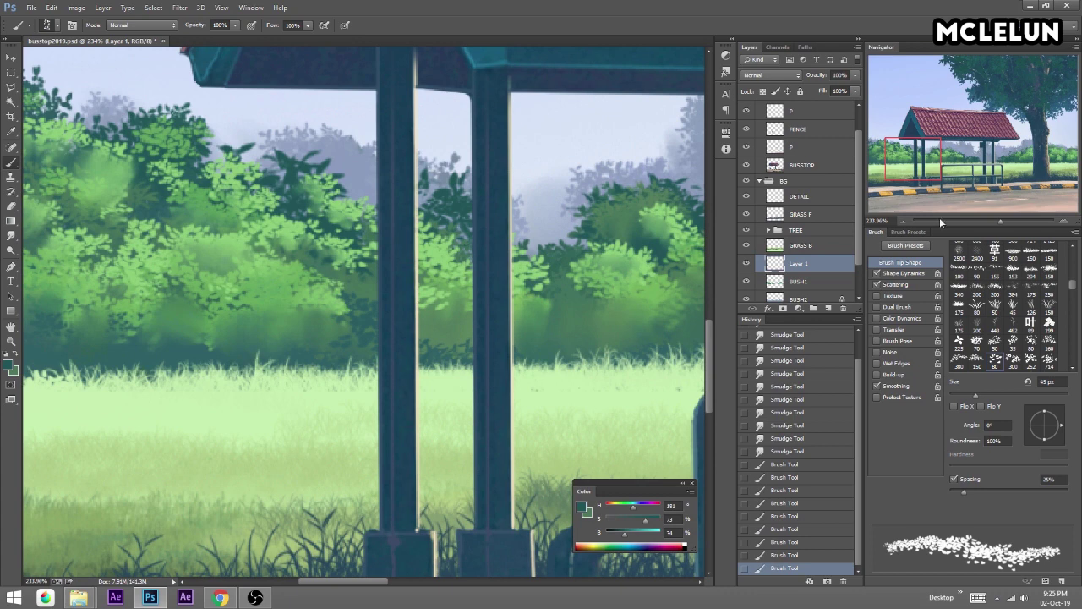
drag(998, 219, 976, 216)
Merge the new leaves into BUSH1 and add a layer named GLOW.
key(ctrl+e)
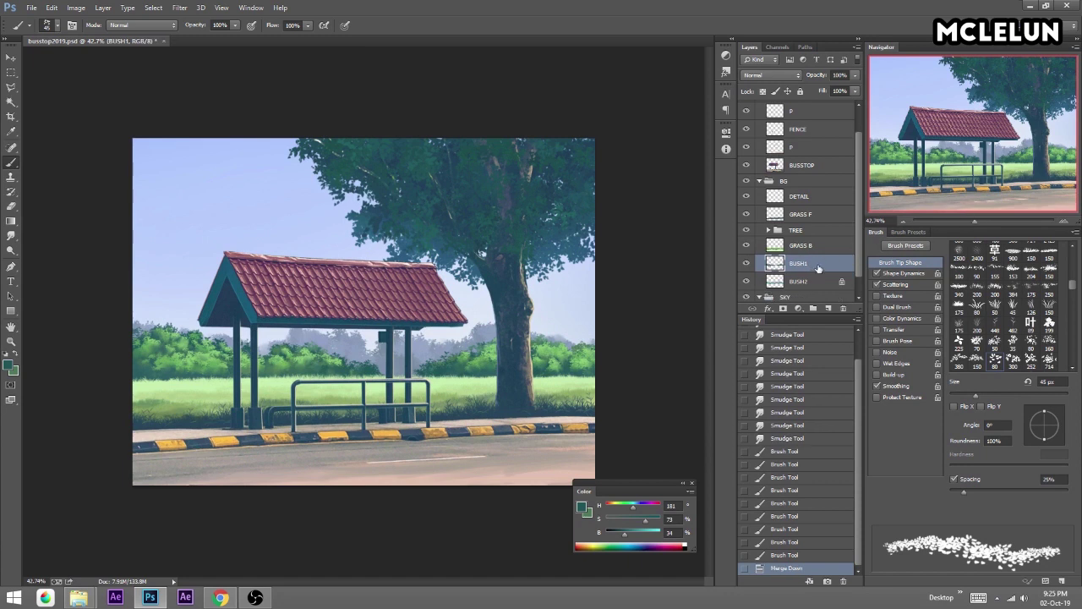
click(828, 307)
double_click(799, 264)
text(GLOW)
key(Return)
Sample a light green and set up a 400 px soft round brush.
click(908, 232)
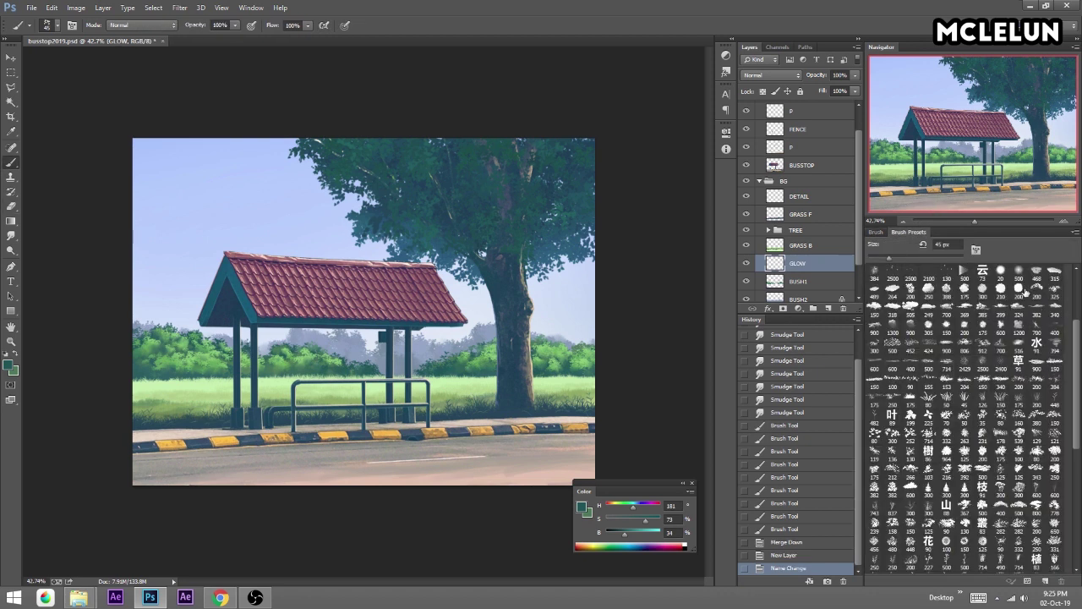
key(e)
click(1017, 271)
key(b)
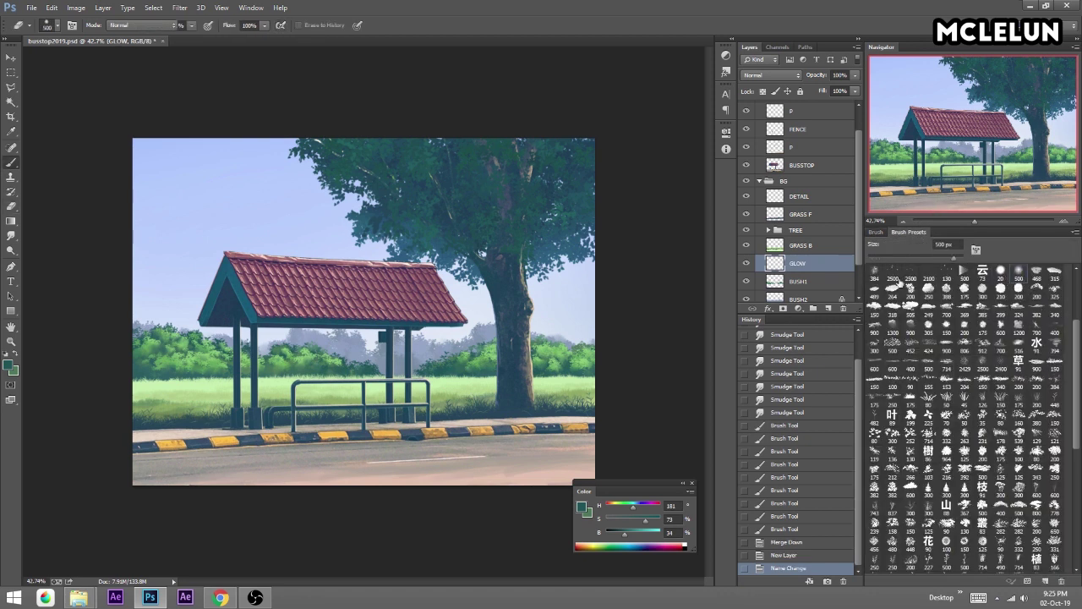
alt+click(479, 375)
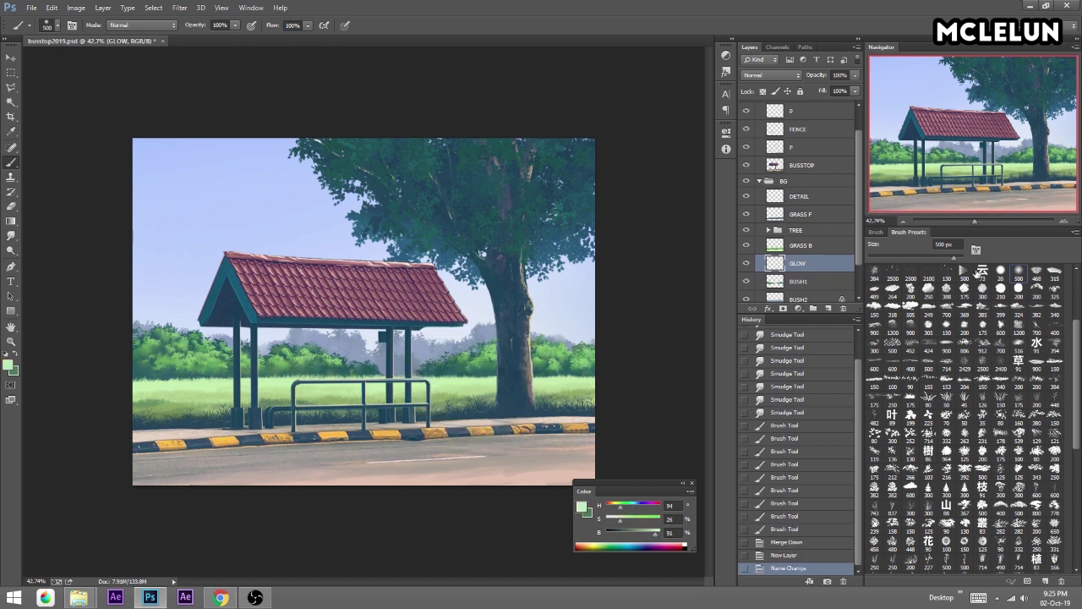
drag(1075, 327, 1068, 269)
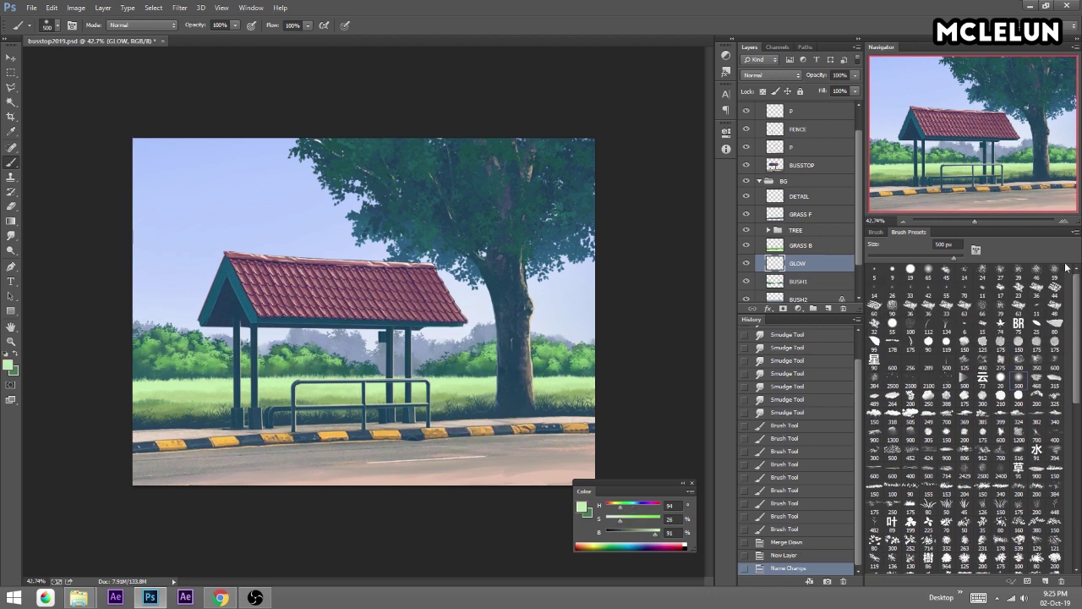
click(928, 268)
key(bracketright)
key(bracketright)
key(bracketright)
Paint pale blue-grey haze over the bushes and set GLOW to Screen blending.
mouse_move(609, 386)
mouse_down()
mouse_move(445, 385)
mouse_move(91, 344)
mouse_up()
key(ctrl+z)
alt+click(420, 355)
mouse_move(507, 380)
mouse_down()
mouse_move(227, 388)
mouse_move(169, 405)
mouse_up()
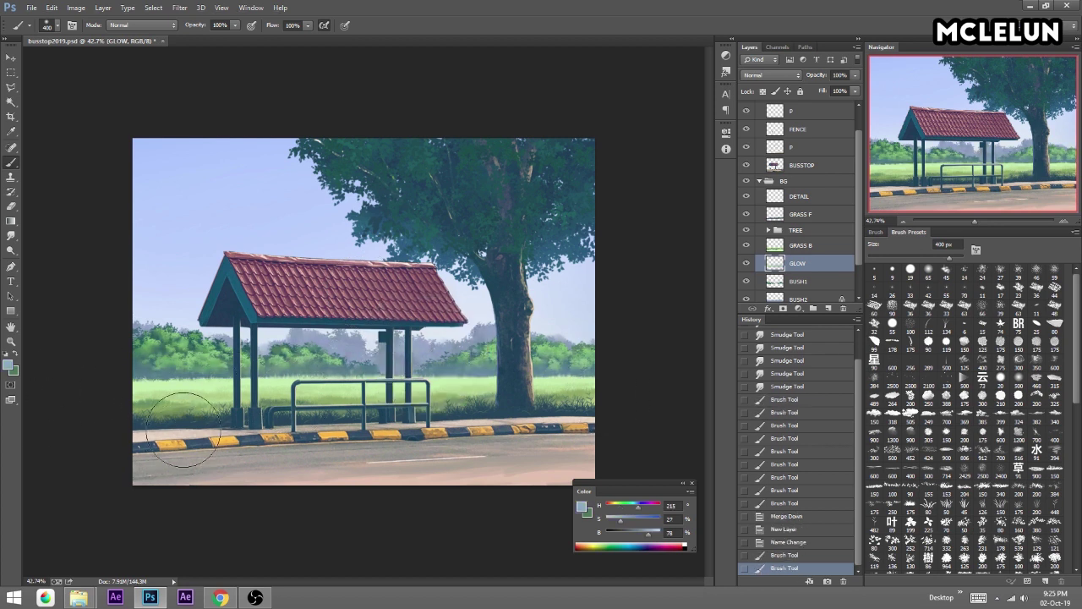
drag(648, 534, 660, 534)
drag(347, 362, 169, 372)
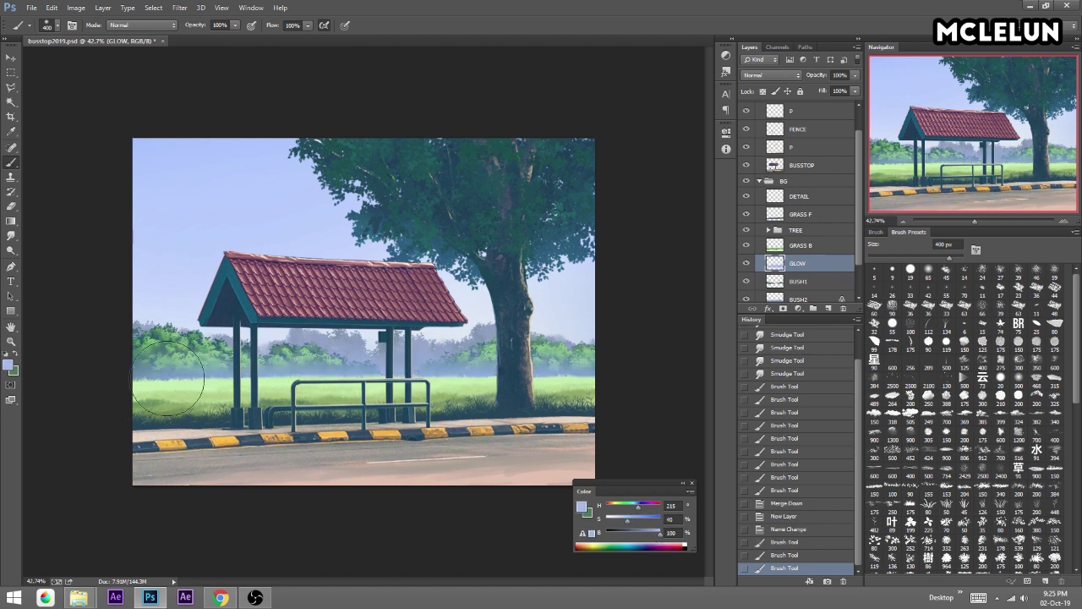
click(770, 76)
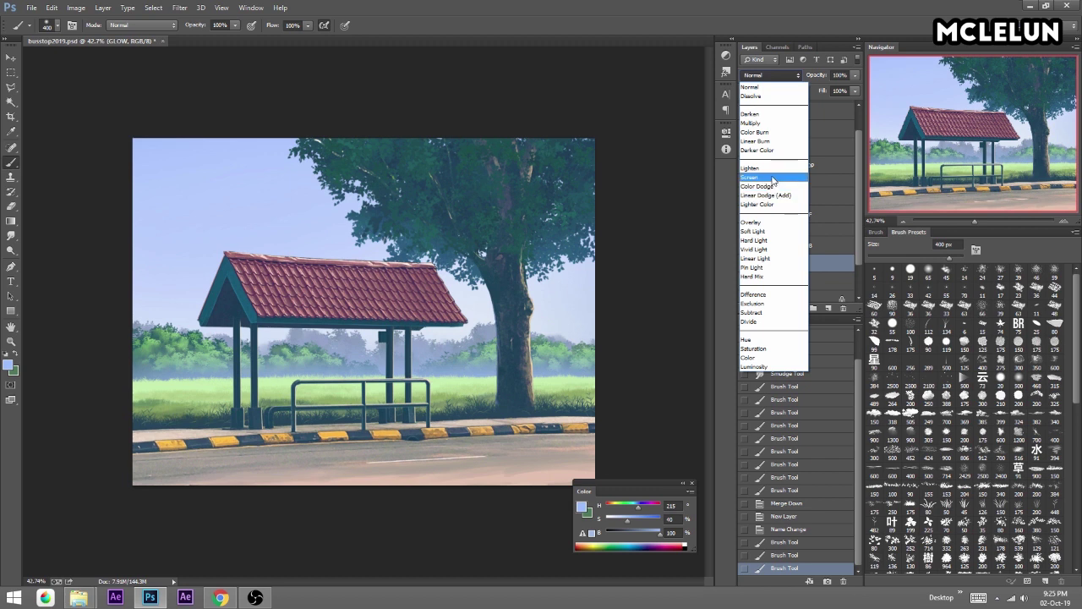
click(771, 177)
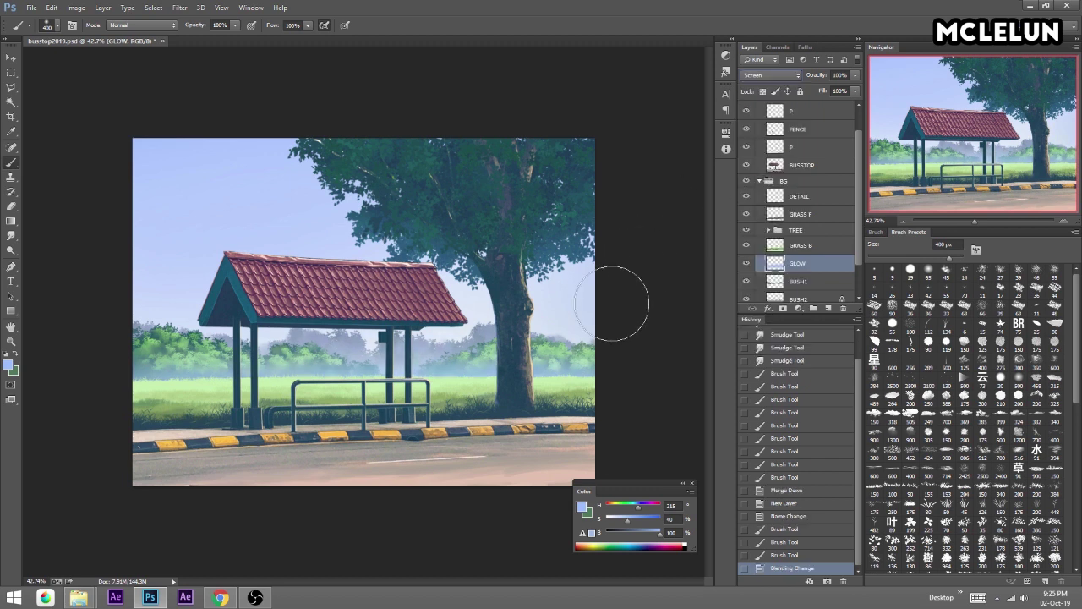
drag(597, 326, 586, 350)
Try grey-blue and light green haze at 175 px, then revert to GLOW in Screen mode via History.
key(Delete)
alt+click(423, 346)
mouse_move(491, 372)
mouse_down()
mouse_move(237, 358)
mouse_move(92, 381)
mouse_up()
click(774, 75)
key(Escape)
alt+click(585, 376)
key(bracketleft)
key(bracketleft)
key(bracketleft)
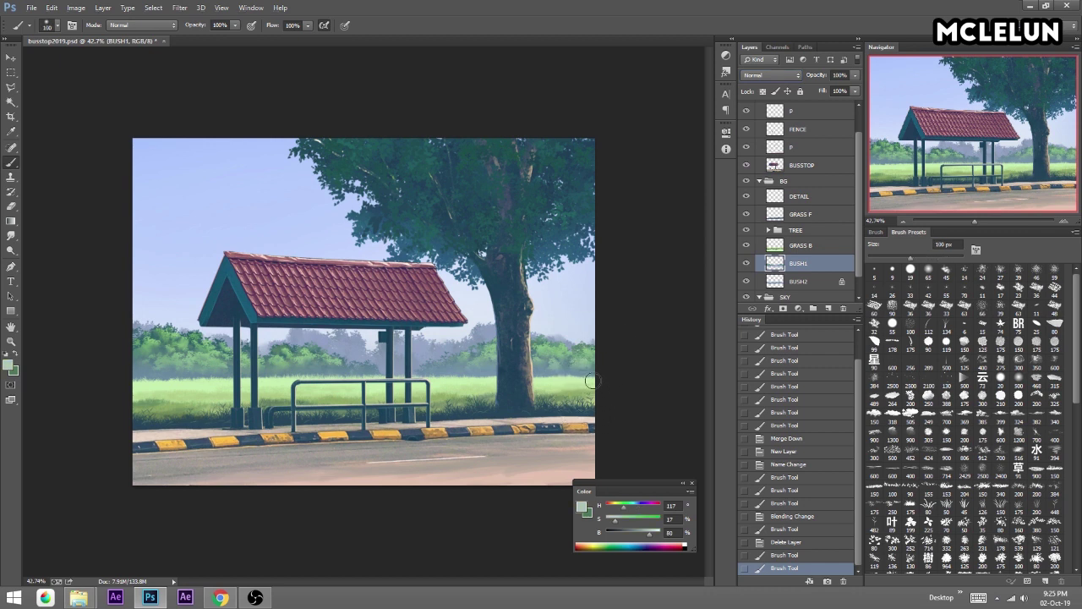
drag(595, 381, 3, 405)
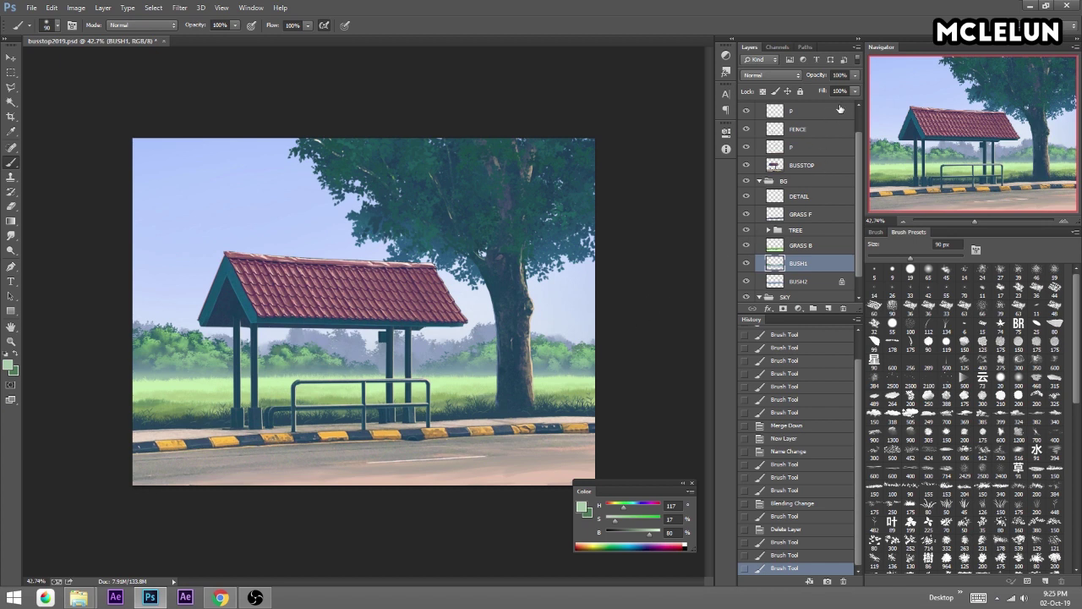
click(811, 503)
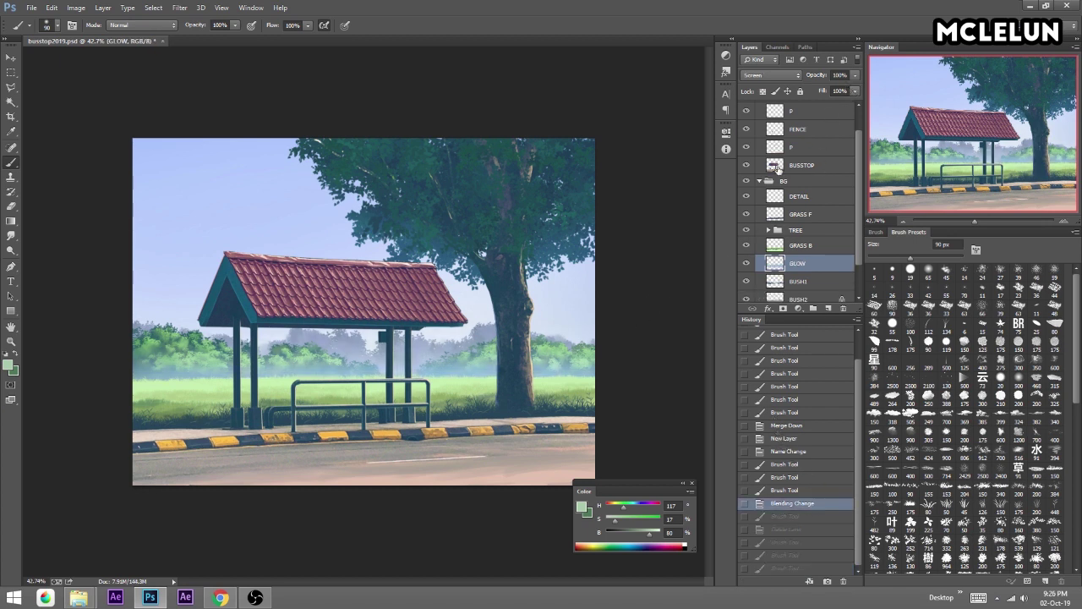
Clear the GLOW layer and repaint soft light blue-grey haze across the background with a 300 px brush.
key(ctrl+a)
key(Delete)
key(Delete)
key(ctrl+d)
alt+click(414, 343)
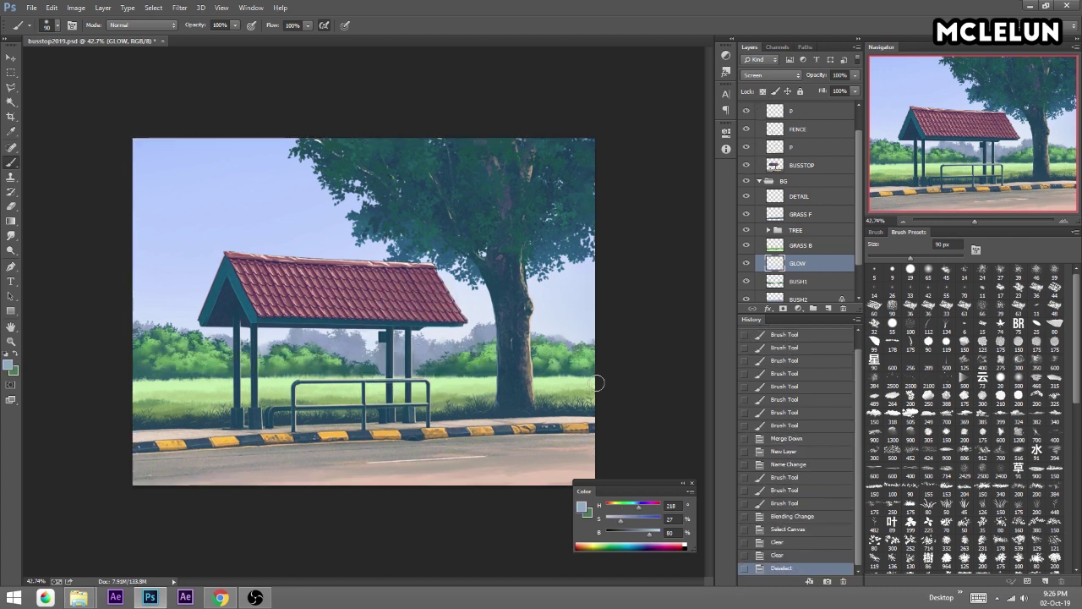
key(bracketright)
key(bracketright)
key(bracketright)
drag(139, 363, 380, 350)
drag(550, 384, 127, 364)
drag(346, 376, 436, 338)
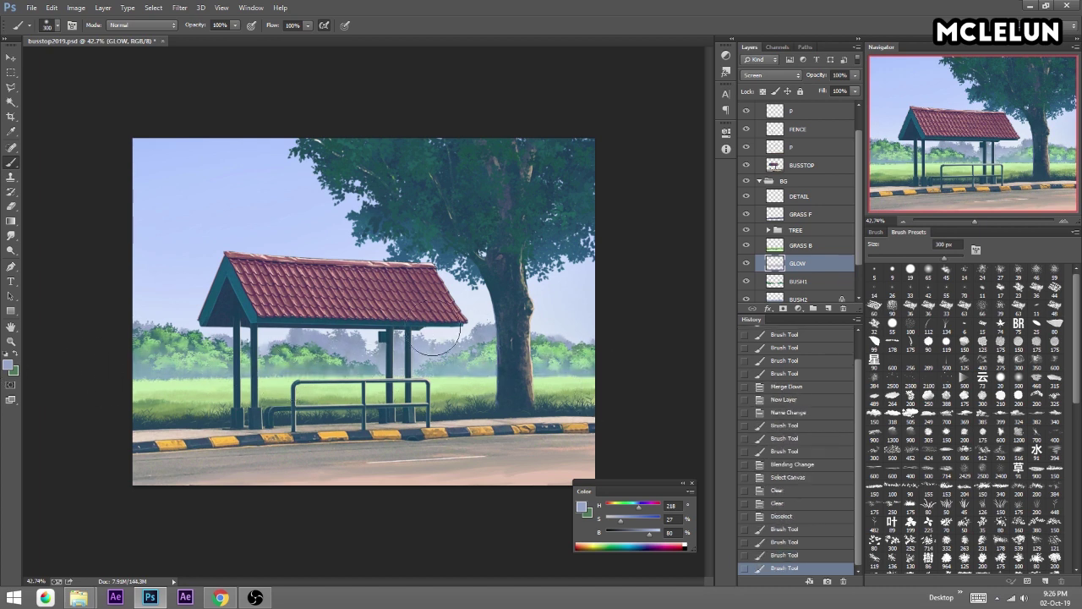
Add light green haze along the grass line and lower GLOW's fill to 57%.
alt+click(458, 376)
key(bracketleft)
key(bracketleft)
key(bracketleft)
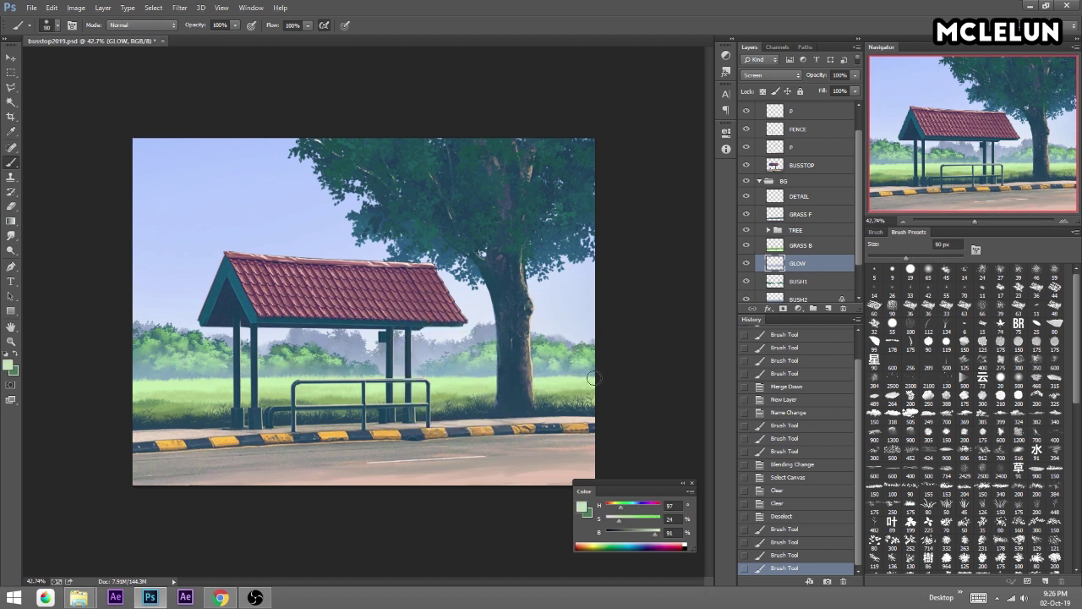
drag(591, 378, 136, 375)
click(855, 90)
drag(852, 101, 831, 101)
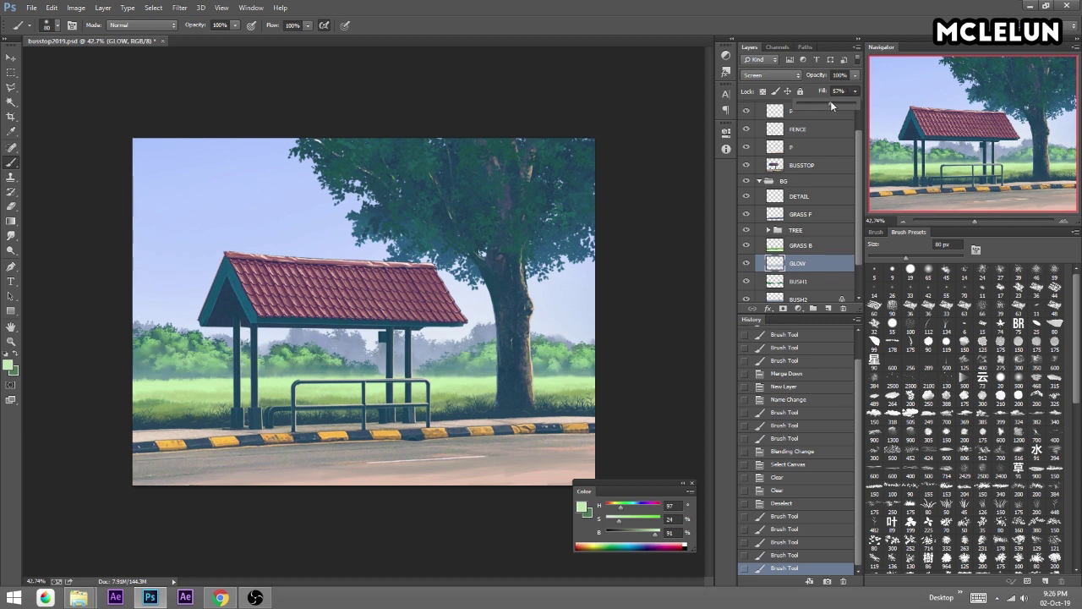
Add a new layer below GLOW, name it GLOW and merge both into one layer.
click(828, 308)
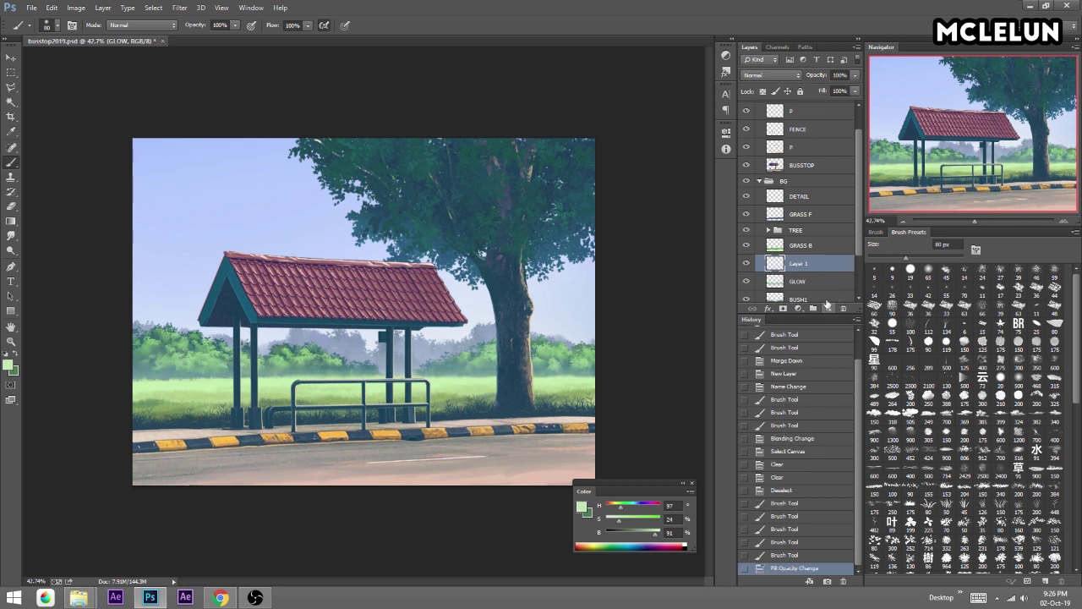
drag(803, 264, 803, 283)
double_click(801, 282)
text(GLOW)
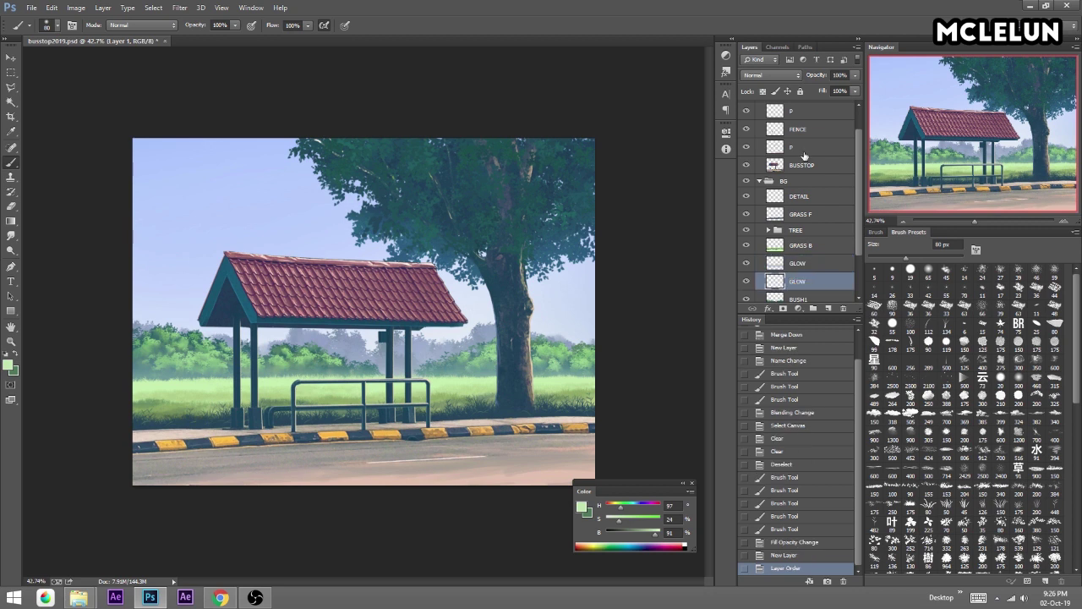
key(Return)
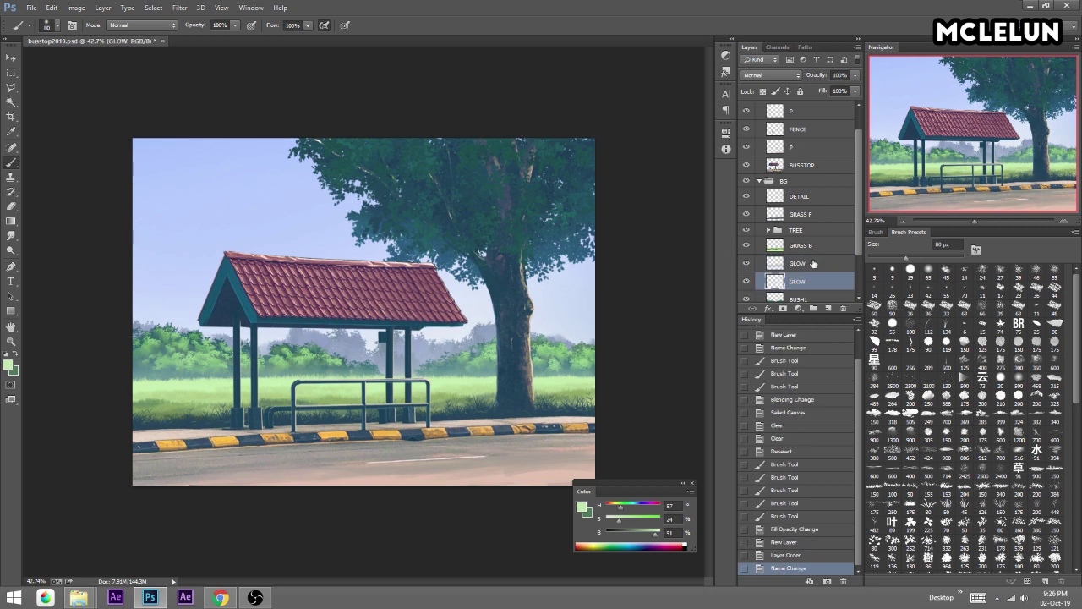
click(813, 264)
key(ctrl+e)
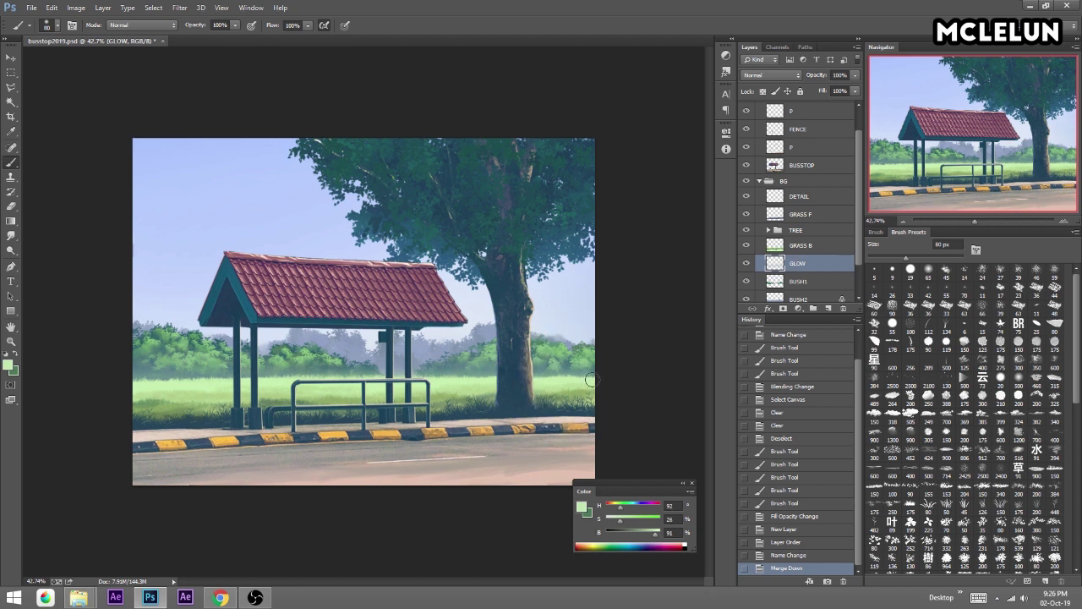
Paint a light glow along the grass line and zoom in on the roof and trunk.
drag(573, 379, 135, 378)
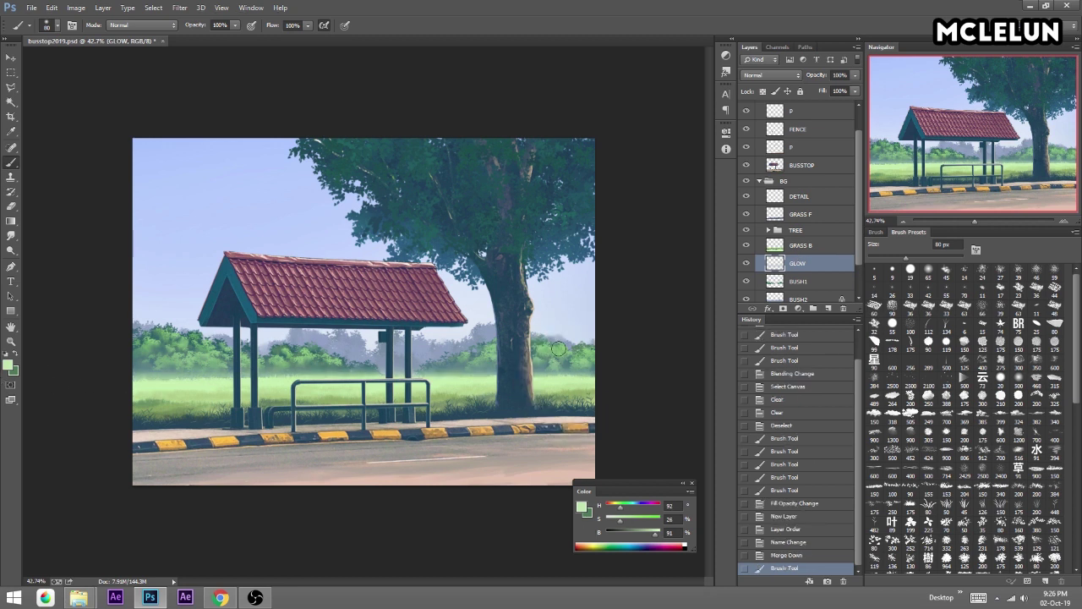
drag(976, 221, 990, 222)
mouse_move(1008, 146)
mouse_down()
mouse_move(1043, 169)
mouse_move(1067, 169)
mouse_up()
Undo the glow stroke and begin mist over the left bushes on a new layer.
key(ctrl+z)
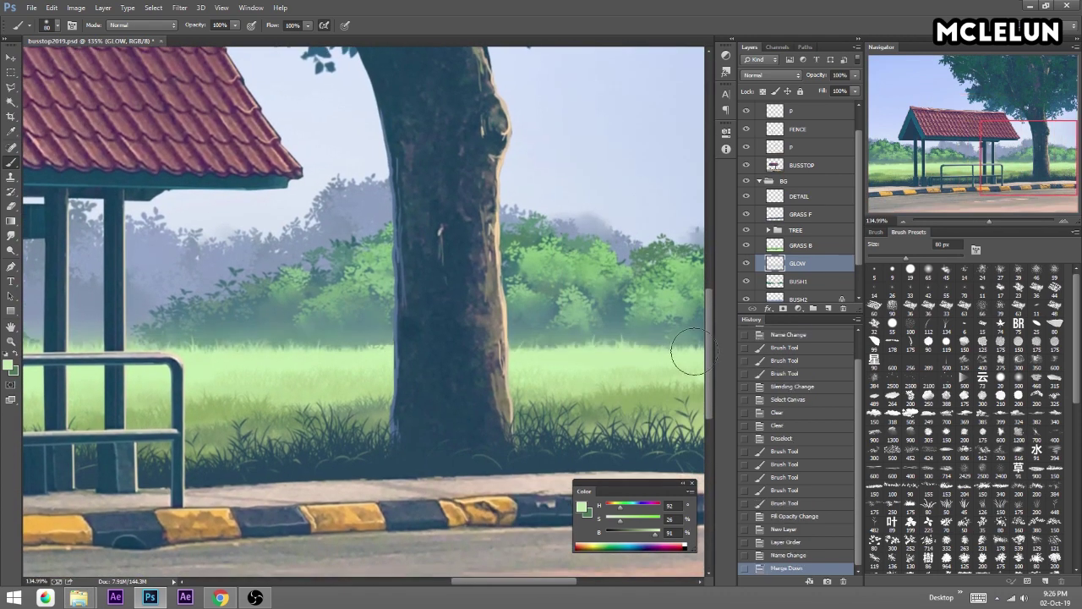
key(bracketleft)
key(bracketleft)
drag(681, 346, 563, 336)
click(830, 309)
mouse_move(127, 313)
mouse_down()
mouse_move(376, 312)
mouse_move(507, 329)
mouse_up()
click(34, 334)
mouse_move(35, 334)
mouse_down()
mouse_move(237, 324)
mouse_move(36, 326)
mouse_move(55, 326)
mouse_up()
Erase part of that stroke and paint broad bluish fog over the left bushes and behind the tree.
key(e)
mouse_move(126, 321)
mouse_down()
mouse_move(241, 325)
mouse_move(228, 288)
mouse_up()
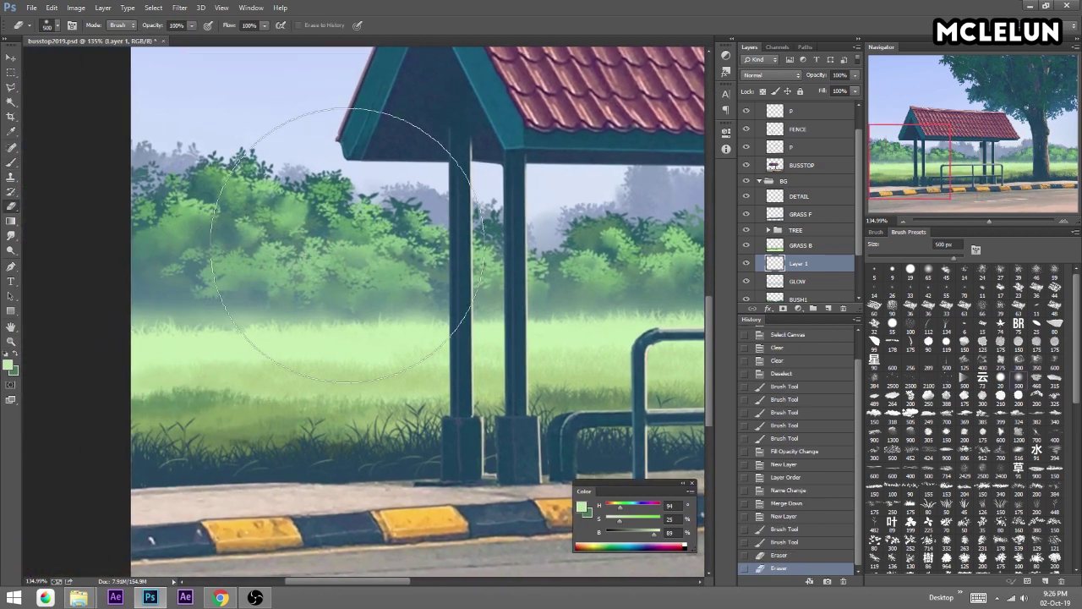
key(b)
alt+click(562, 224)
key(bracketright)
key(bracketright)
key(bracketright)
mouse_move(169, 254)
mouse_down()
mouse_move(431, 288)
mouse_move(490, 279)
mouse_up()
drag(926, 184, 1053, 192)
mouse_move(431, 224)
mouse_down()
mouse_move(592, 195)
mouse_move(350, 213)
mouse_move(471, 149)
mouse_up()
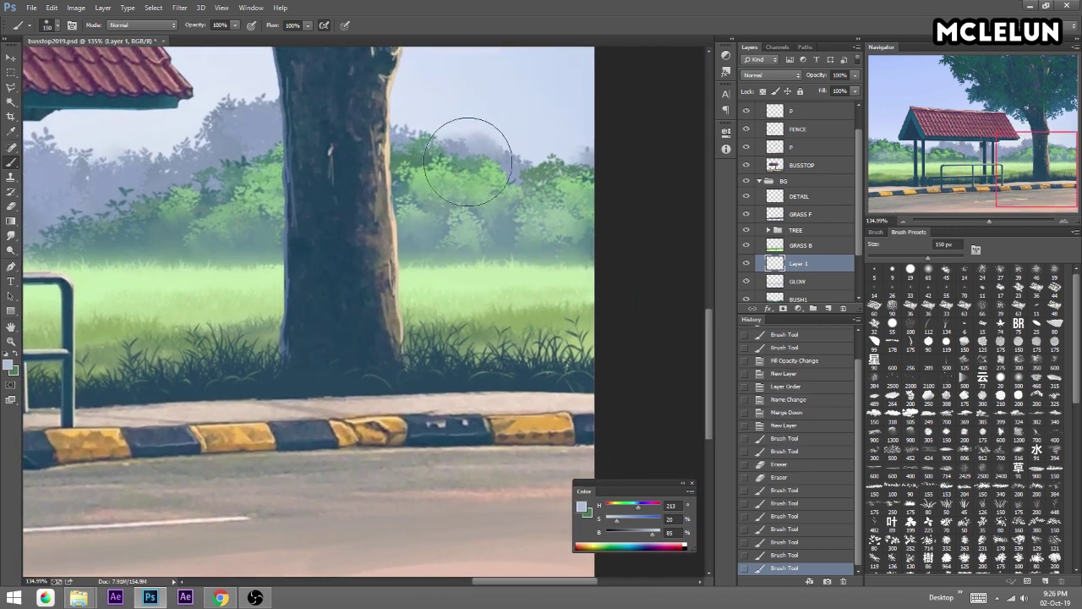
Finish misting the left bushes, merge the mist into GLOW and set its fill to 62%.
drag(1035, 170, 917, 158)
drag(159, 352, 244, 358)
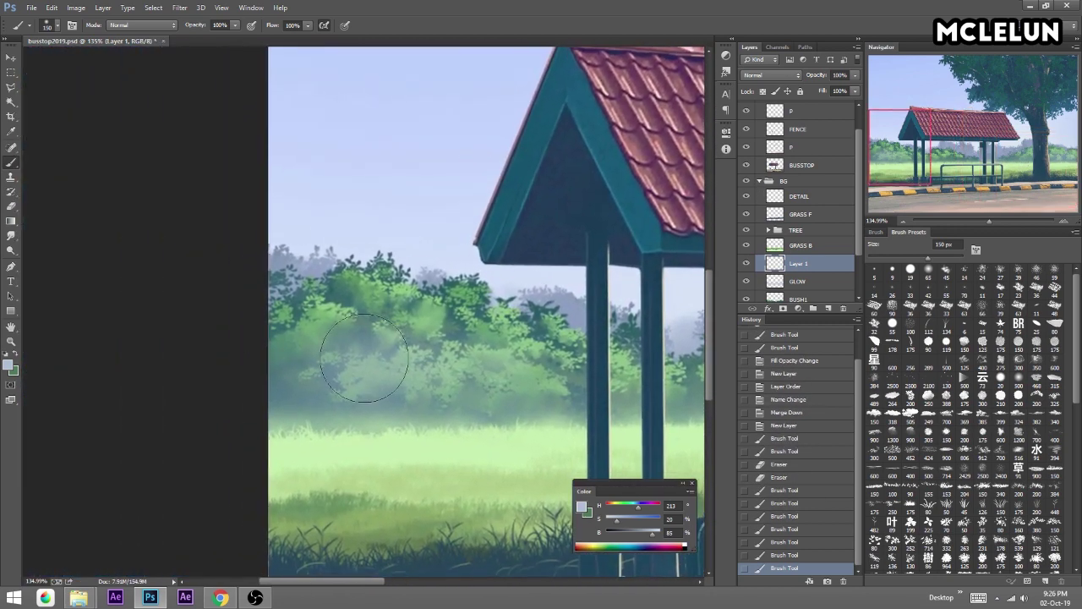
drag(988, 217, 982, 219)
key(ctrl+e)
drag(855, 92, 834, 103)
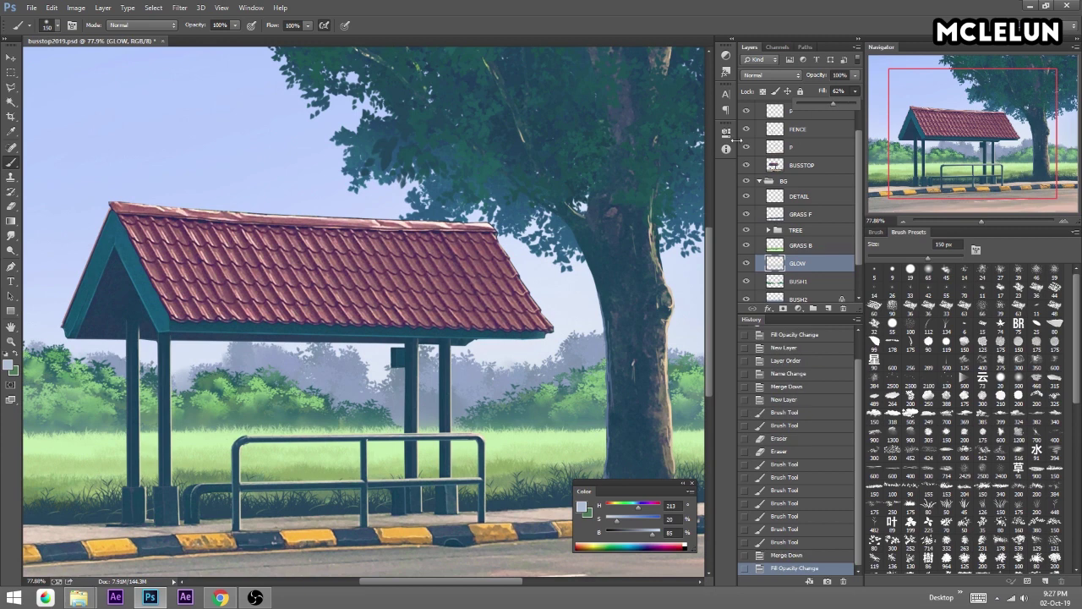
mouse_move(545, 278)
mouse_down()
mouse_move(627, 114)
mouse_move(463, 288)
mouse_up()
On a new layer above BUSH2, paint grey-green and lighter mist between the posts and over the bushes.
alt+click(512, 218)
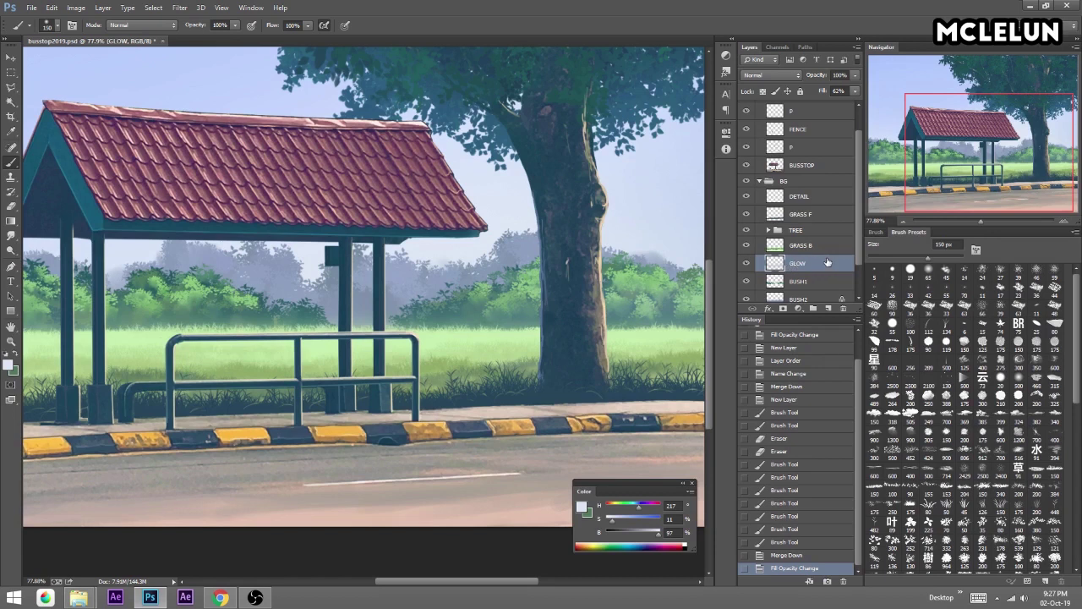
scroll(860, 256, down, 2)
click(799, 270)
click(828, 307)
mouse_move(448, 292)
mouse_down()
mouse_move(487, 296)
mouse_move(517, 269)
mouse_move(563, 266)
mouse_move(439, 296)
mouse_move(425, 284)
mouse_move(671, 299)
mouse_up()
alt+click(398, 272)
mouse_move(279, 262)
mouse_down()
mouse_move(313, 296)
mouse_move(404, 295)
mouse_up()
drag(384, 292, 416, 328)
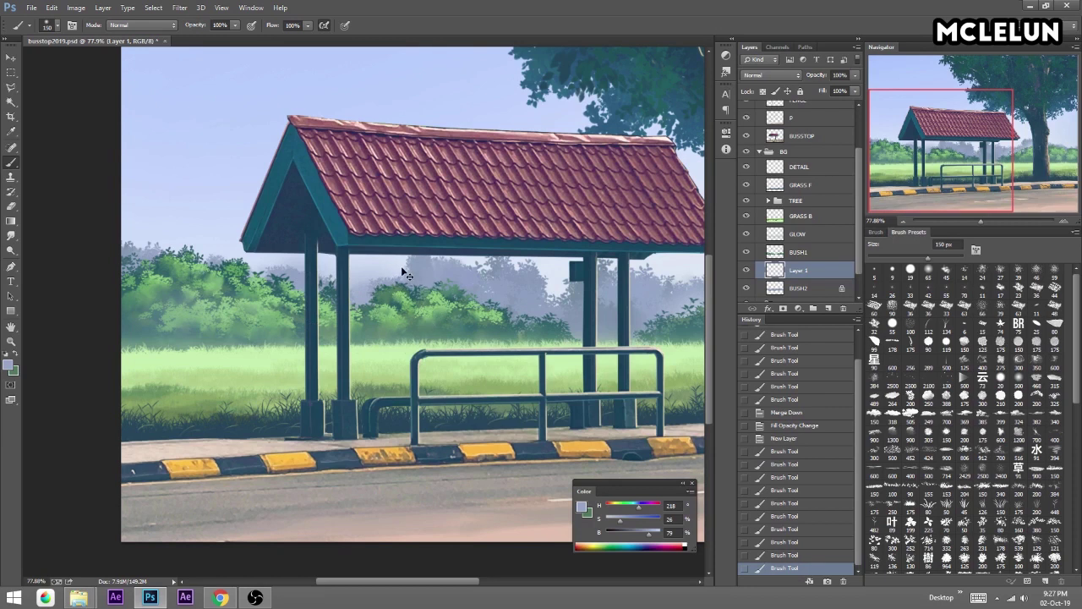
alt+click(404, 273)
drag(388, 279, 473, 304)
Clear the test mist layer and request deleting the emptied layer.
key(ctrl+a)
key(Delete)
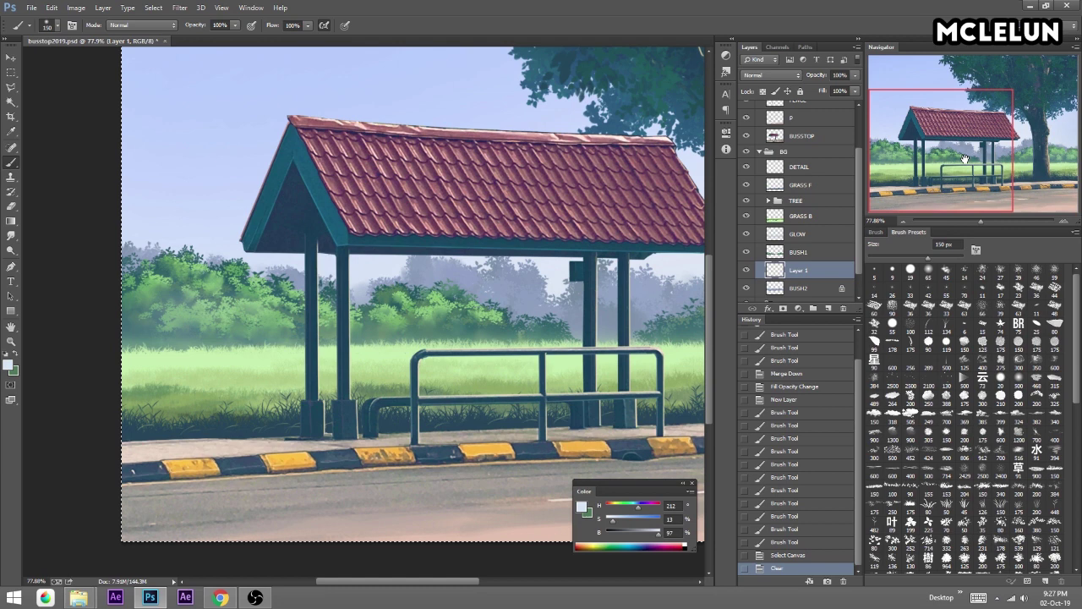
drag(963, 158, 974, 157)
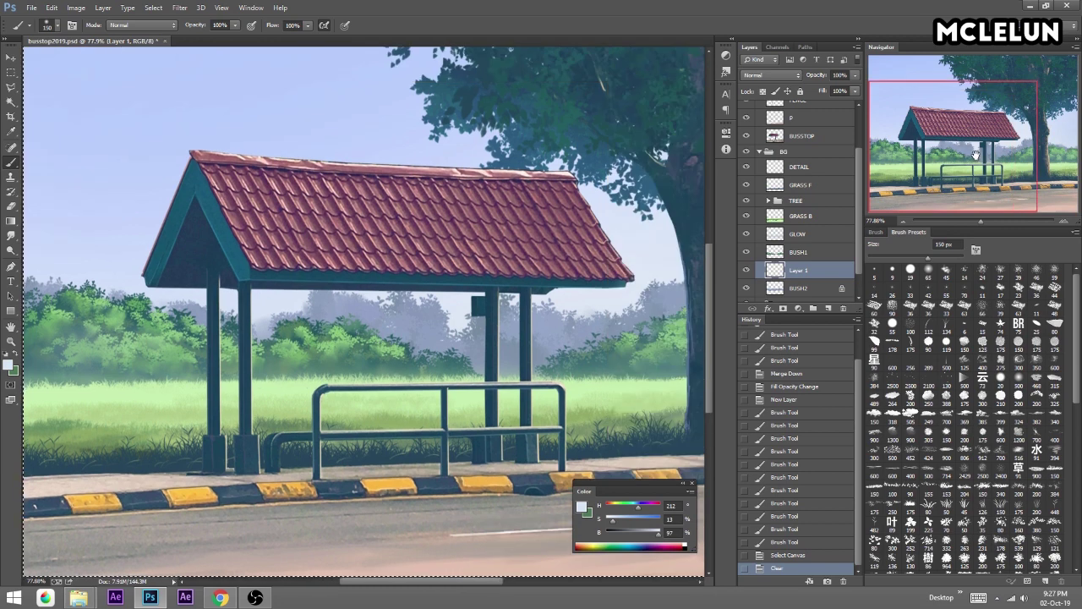
drag(981, 221, 995, 205)
click(846, 307)
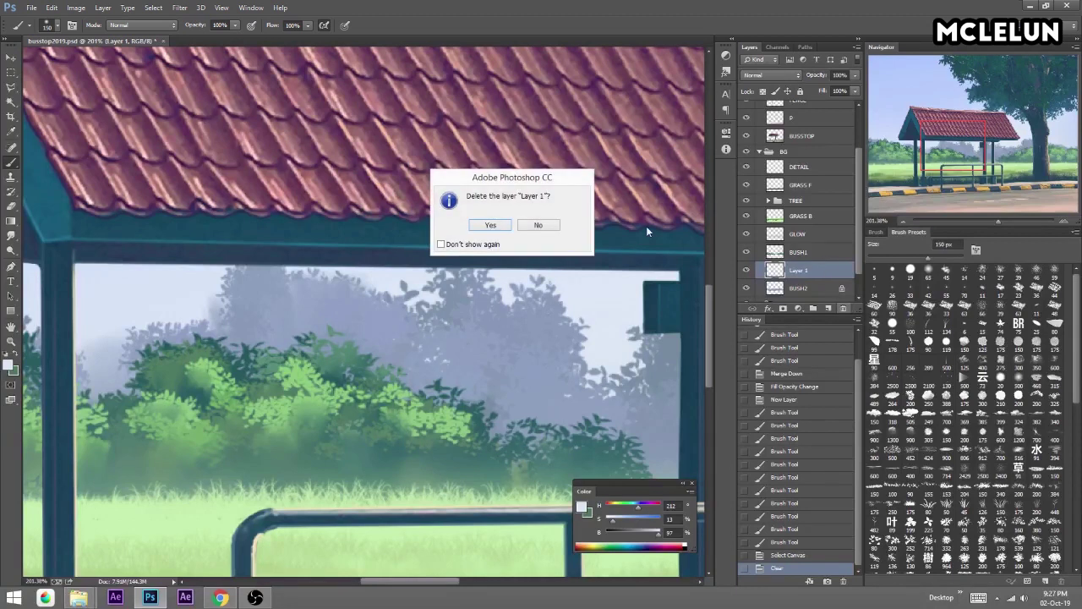
Delete the empty layer, create a new layer above BUSH1 and set up a small light green leaf brush.
click(470, 223)
click(813, 252)
key(ctrl+shift+alt+n)
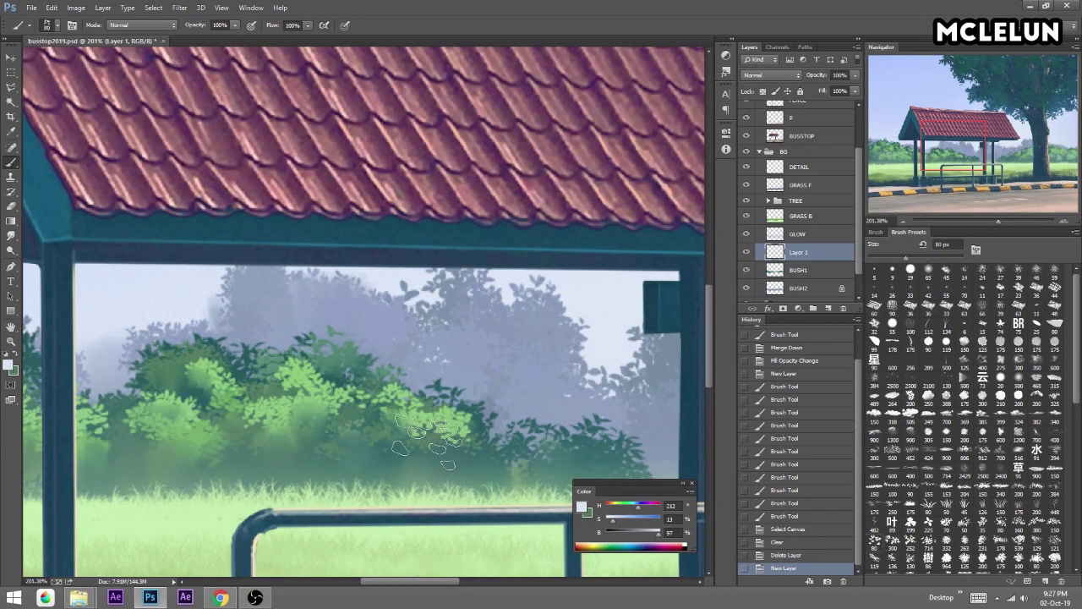
alt+click(273, 493)
key(bracketleft)
key(bracketleft)
key(bracketleft)
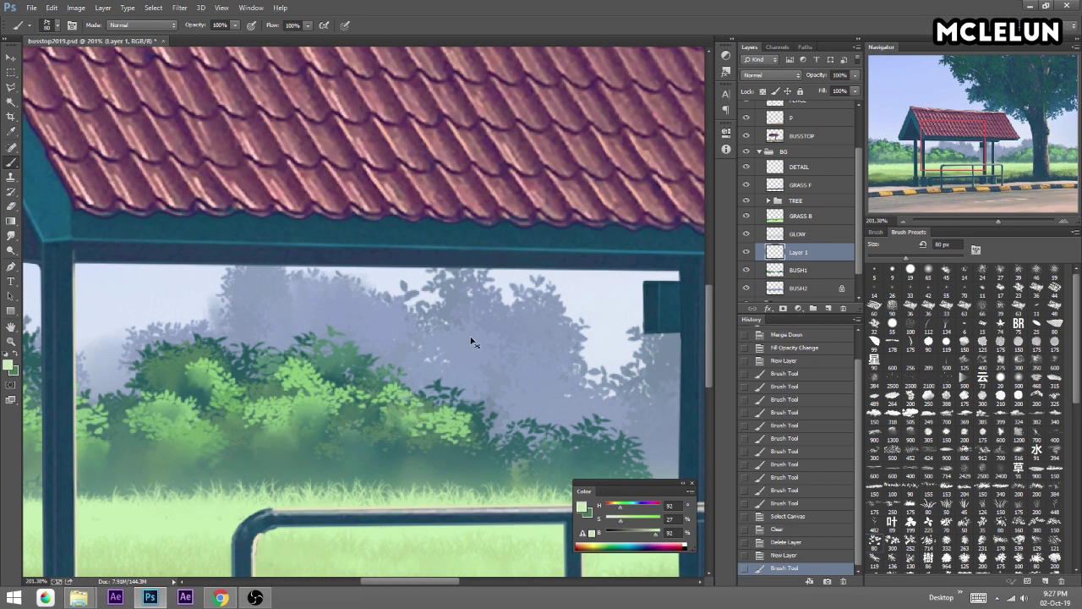
key(bracketleft)
key(bracketleft)
key(bracketleft)
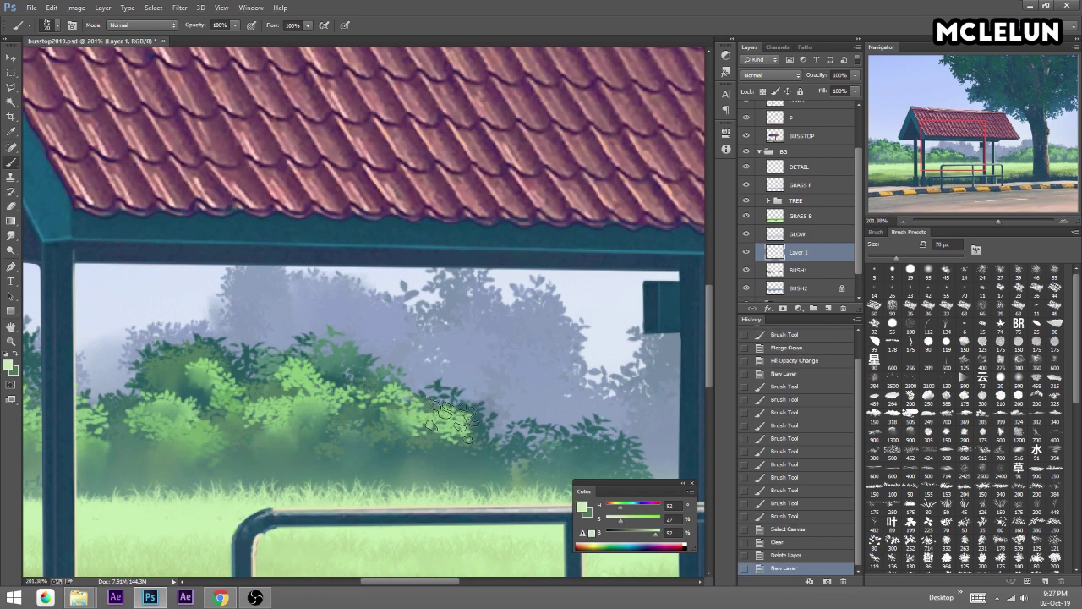
click(882, 233)
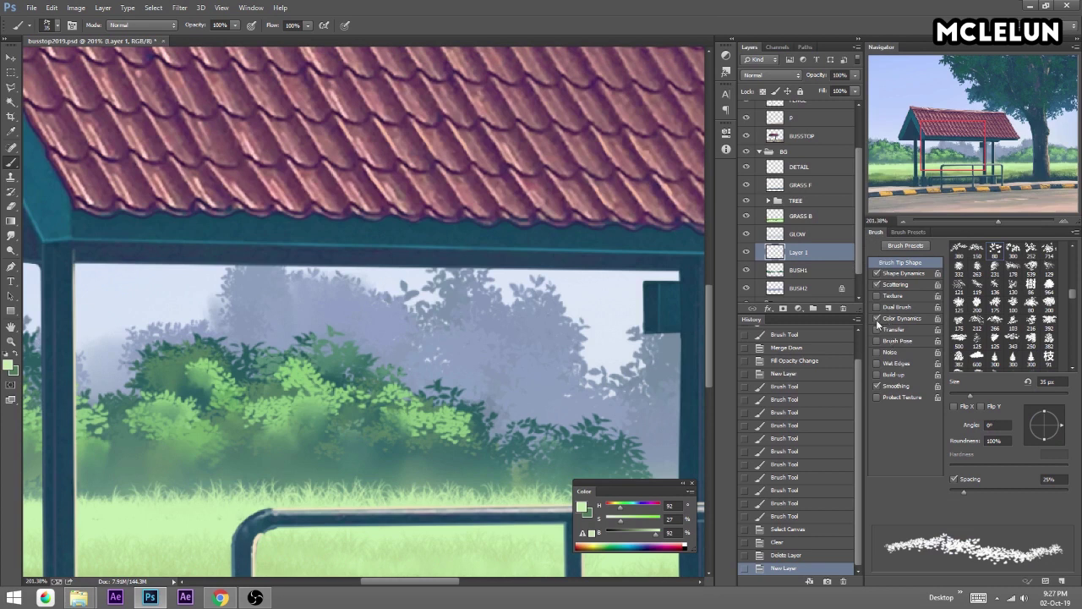
Dab light green leaf highlights across the bushes around the bus stop.
click(443, 418)
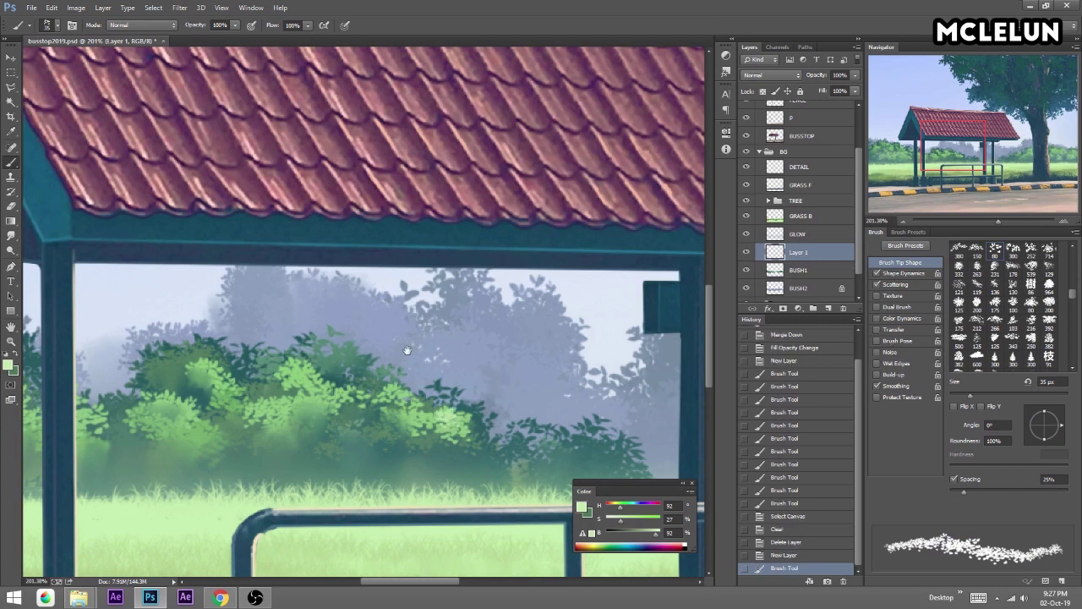
drag(407, 349, 461, 272)
click(524, 357)
click(487, 345)
click(411, 283)
alt+click(609, 448)
click(436, 350)
click(465, 330)
Scatter more and brighter green leaf highlights over the left-side bushes.
drag(945, 159, 897, 152)
click(336, 312)
click(414, 336)
click(362, 341)
click(388, 311)
click(438, 355)
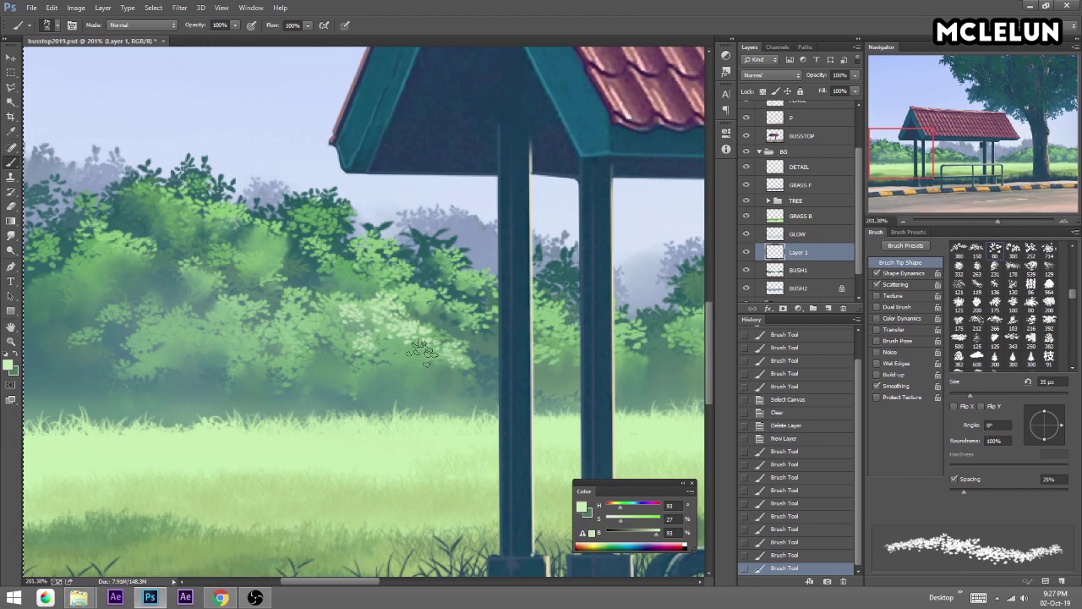
drag(657, 534, 677, 535)
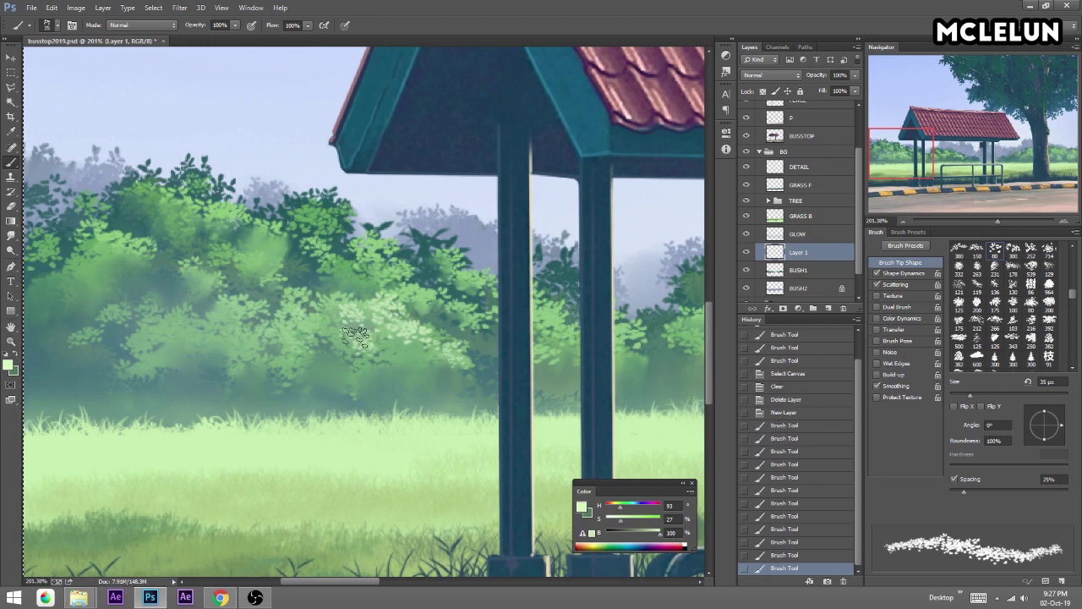
click(288, 295)
click(247, 232)
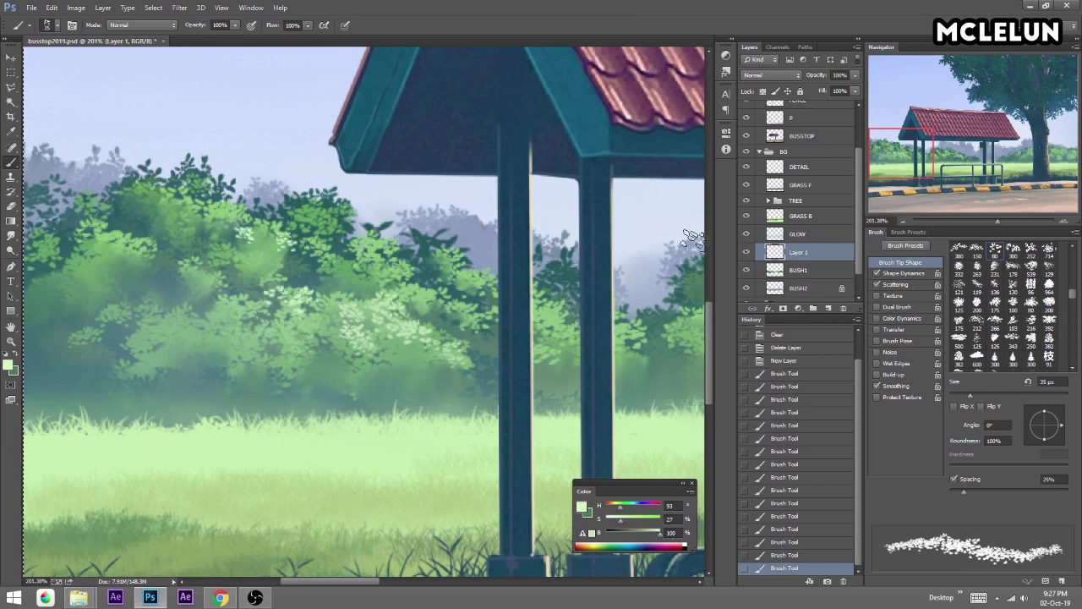
drag(998, 221, 978, 218)
click(253, 370)
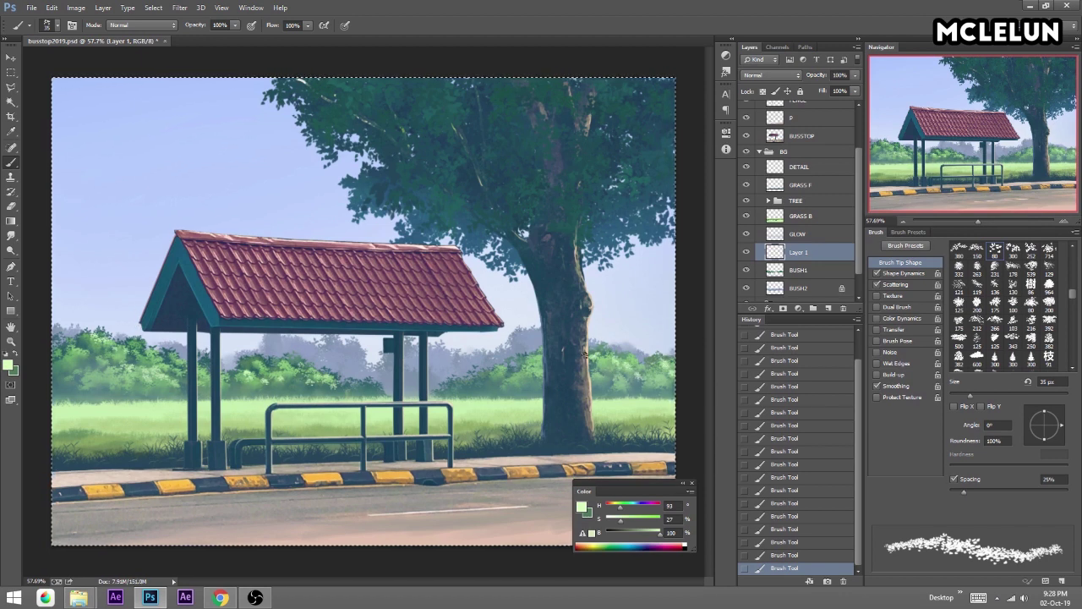
Smudge the leaf highlights softly into the bushes and drop the selection.
click(11, 235)
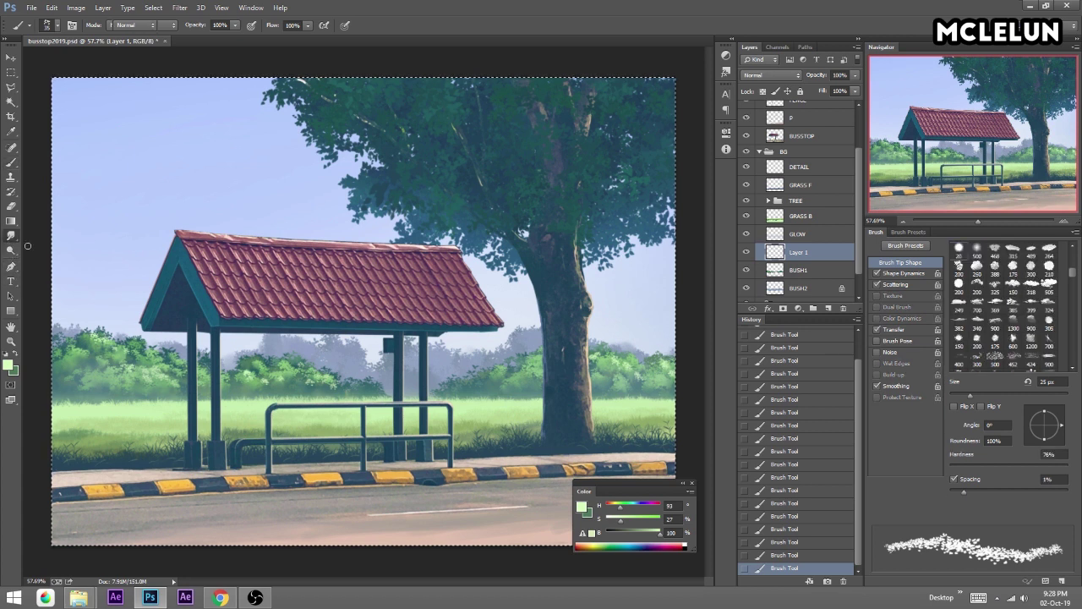
drag(168, 384, 167, 384)
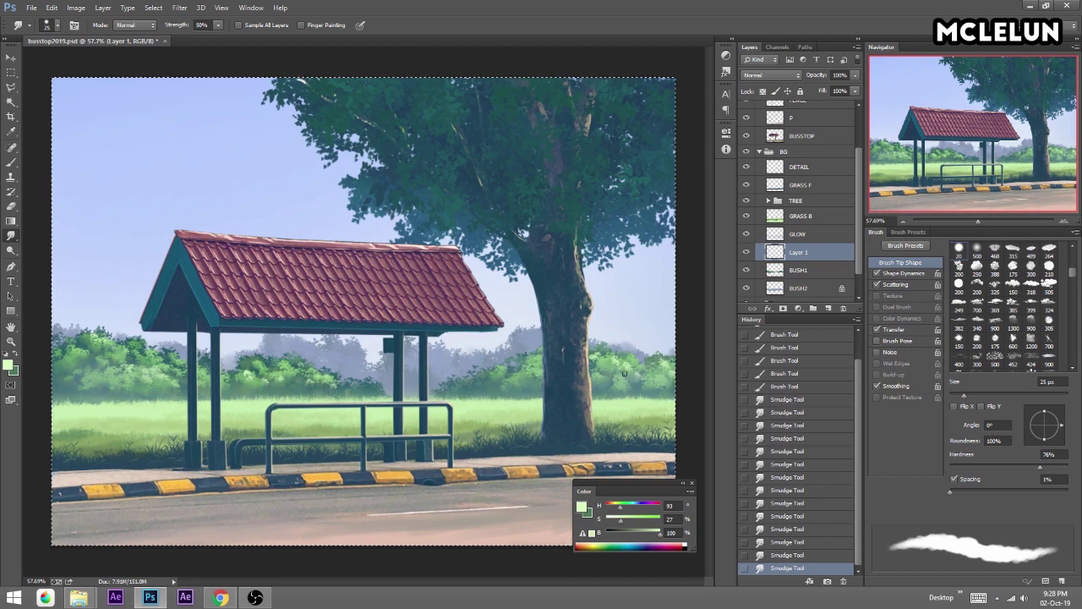
key(b)
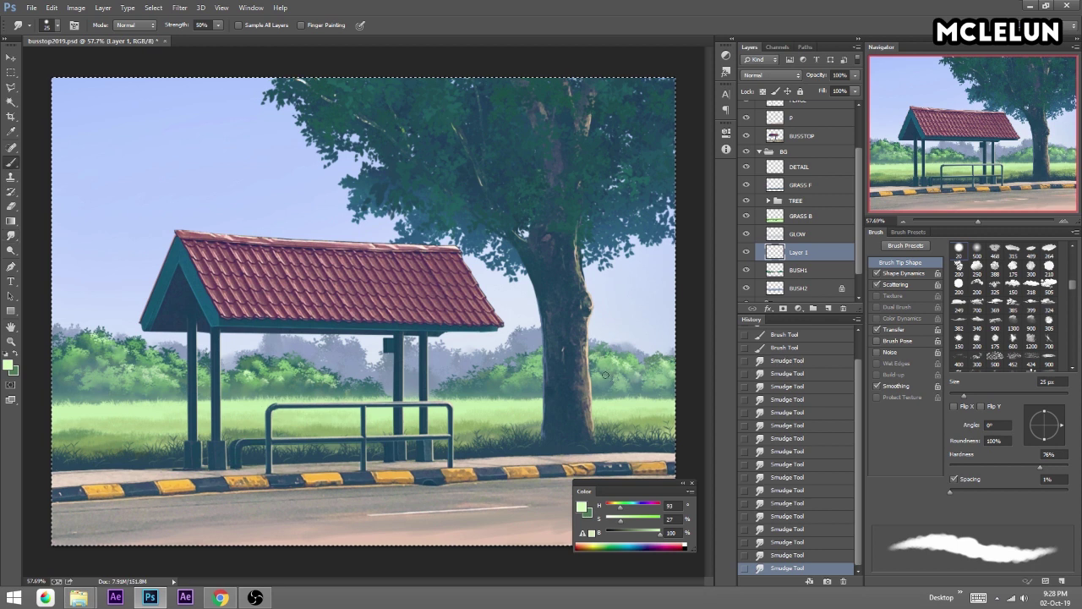
key(ctrl+d)
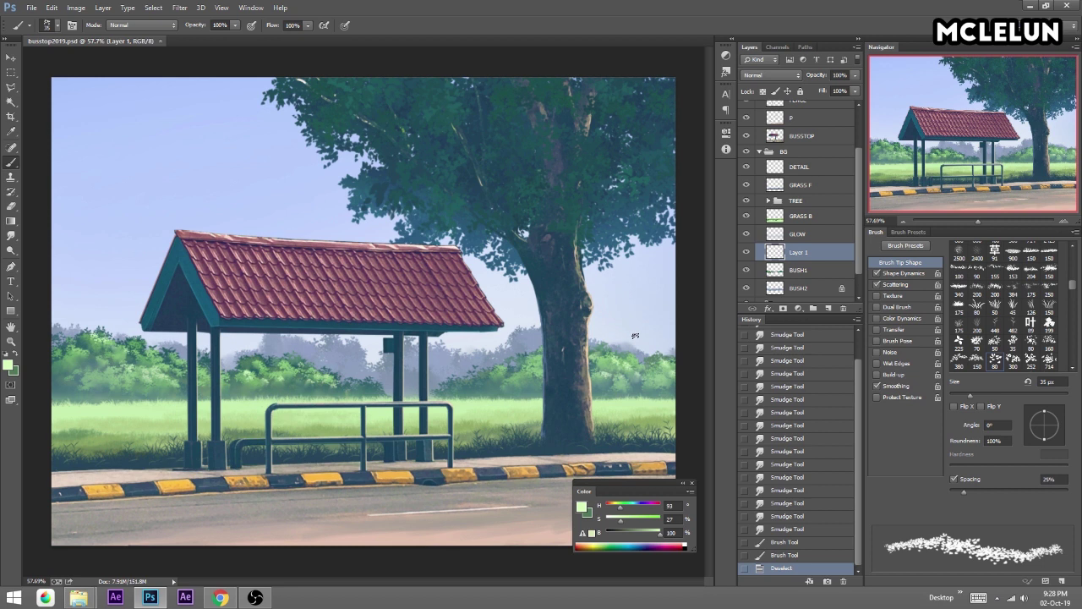
Move the BUSH2 background bushes upward, then back down into their new position.
click(801, 287)
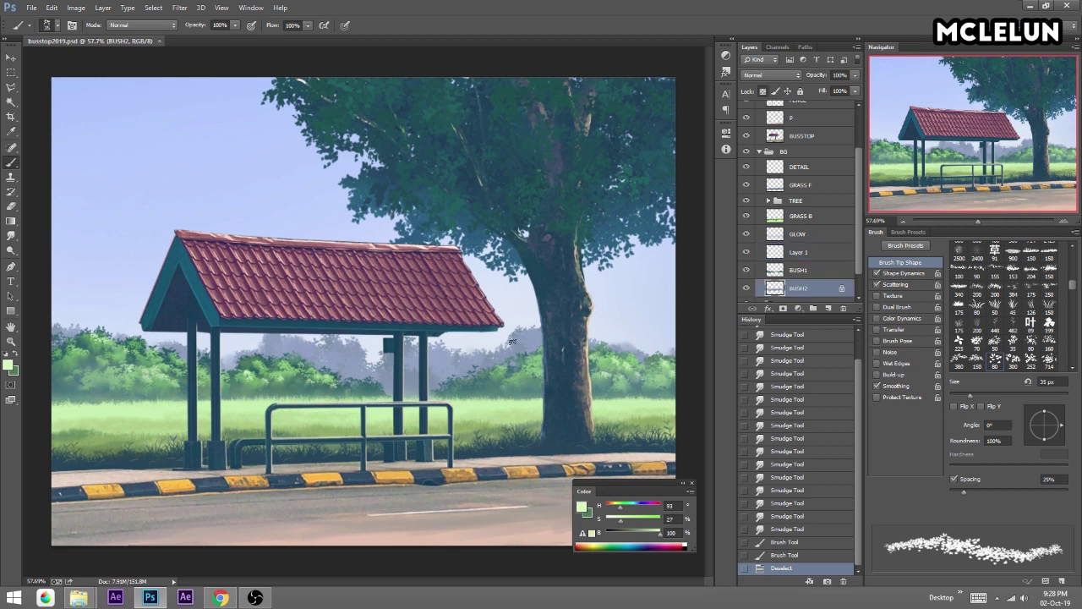
key(v)
drag(495, 357, 495, 321)
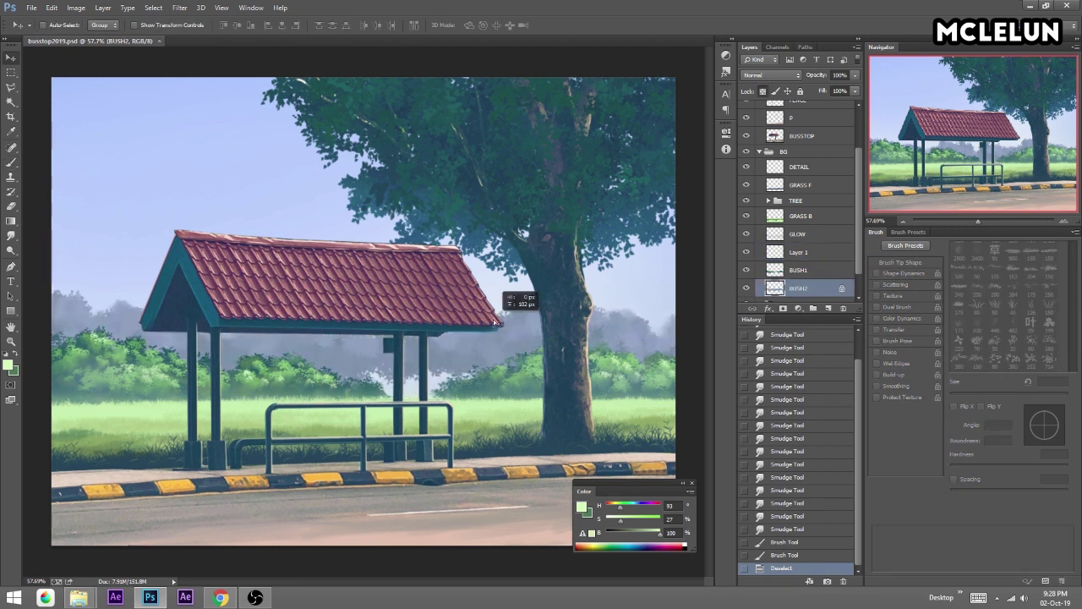
drag(495, 321, 493, 348)
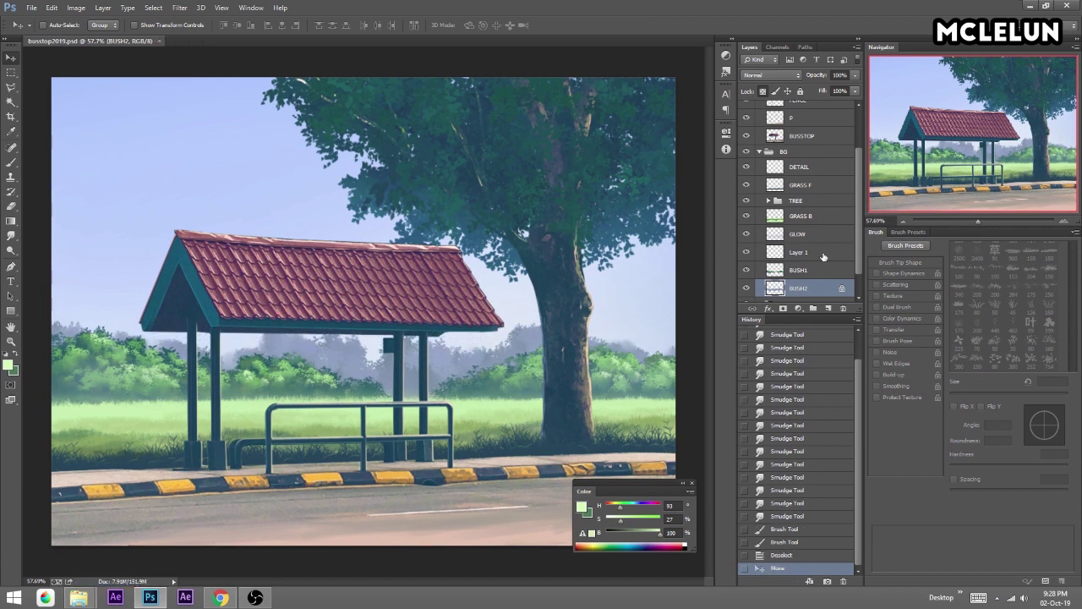
scroll(842, 254, down, 1)
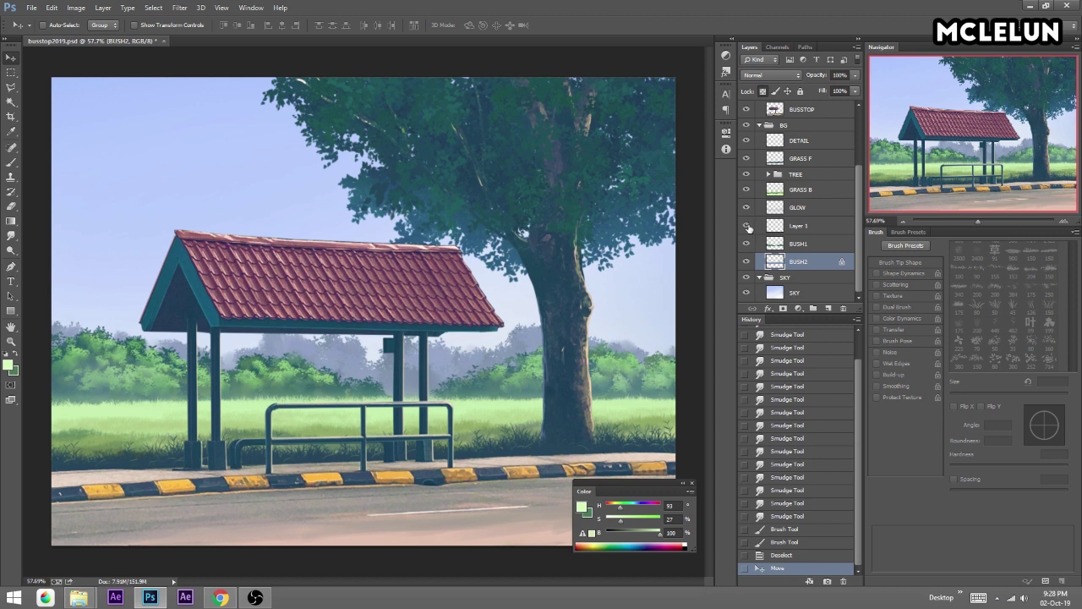
Merge Layer 1 into BUSH1, add a CLOUD layer above SKY and load a white 250 px cloud brush.
click(814, 227)
key(ctrl+e)
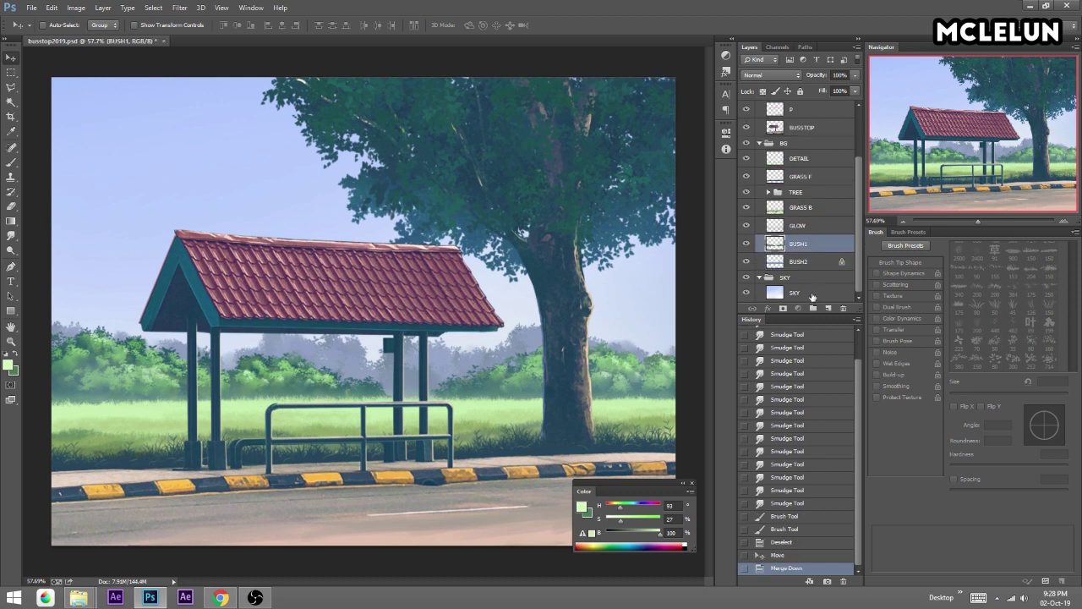
click(812, 296)
text(CLOUD)
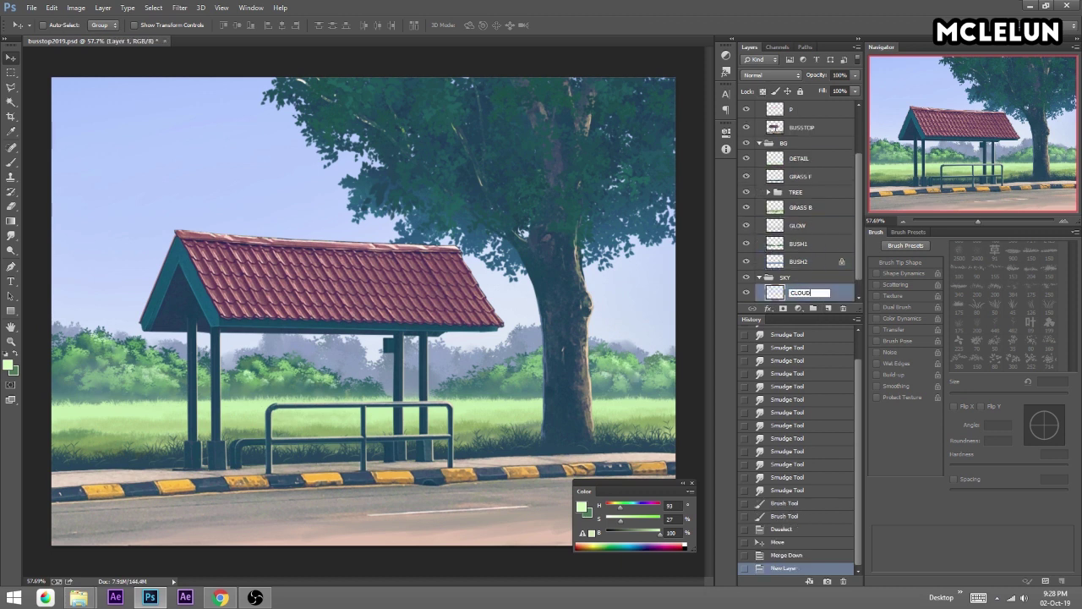
key(Return)
key(b)
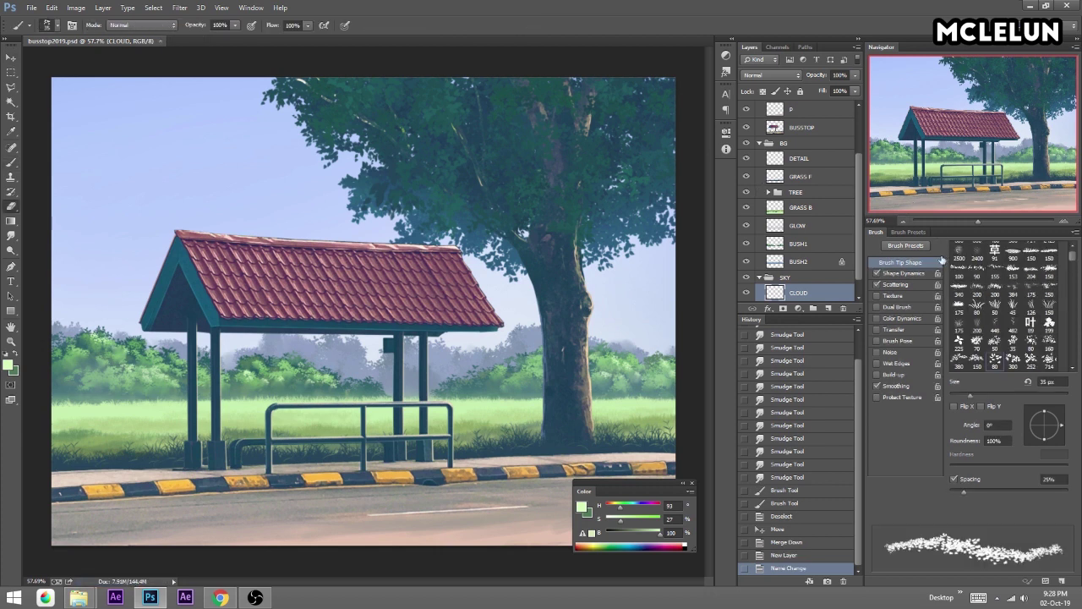
click(916, 233)
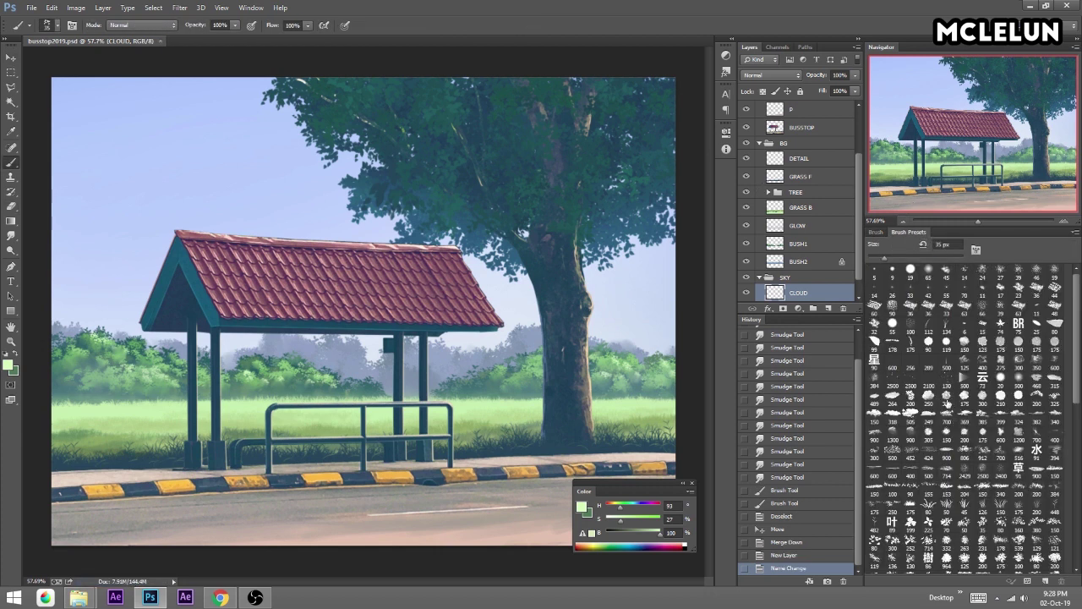
click(929, 395)
alt+click(647, 332)
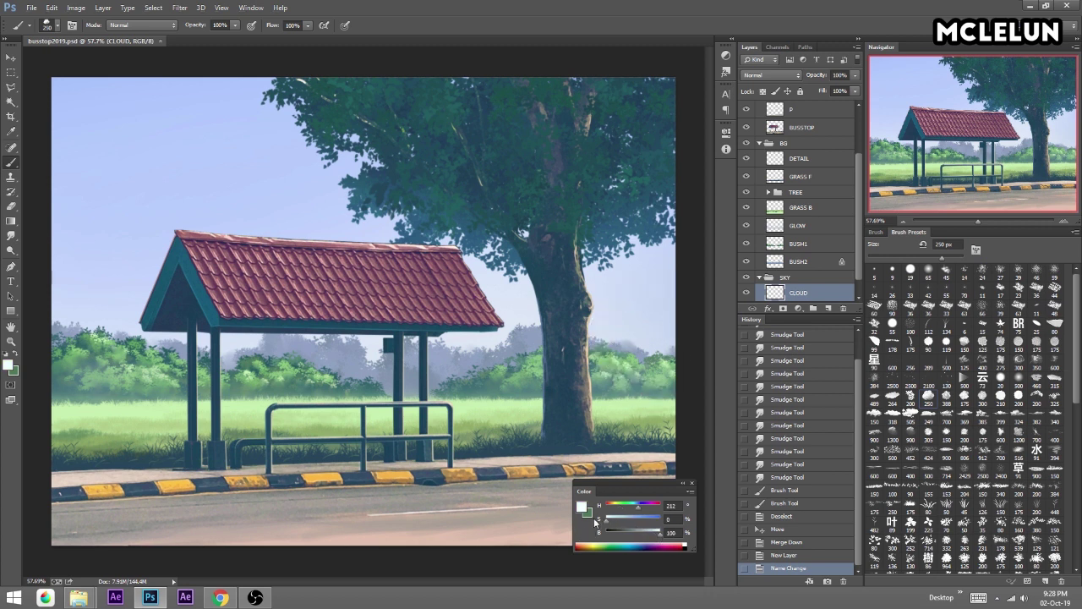
Paint white clouds across the sky behind the roof and around the tree.
drag(110, 325, 148, 315)
click(236, 343)
drag(271, 245, 289, 275)
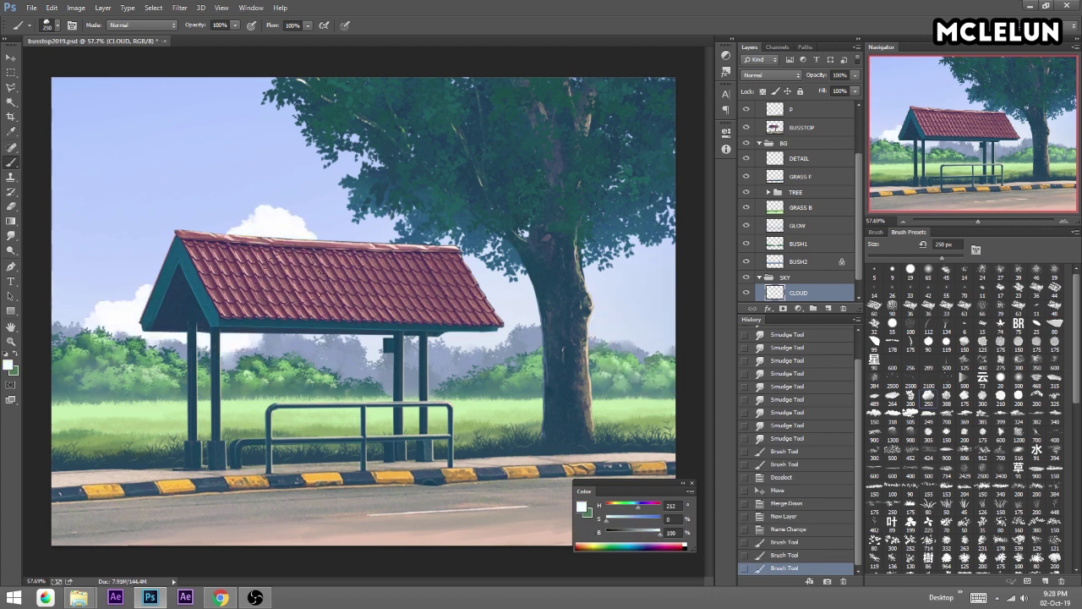
drag(439, 338, 528, 300)
drag(592, 313, 681, 325)
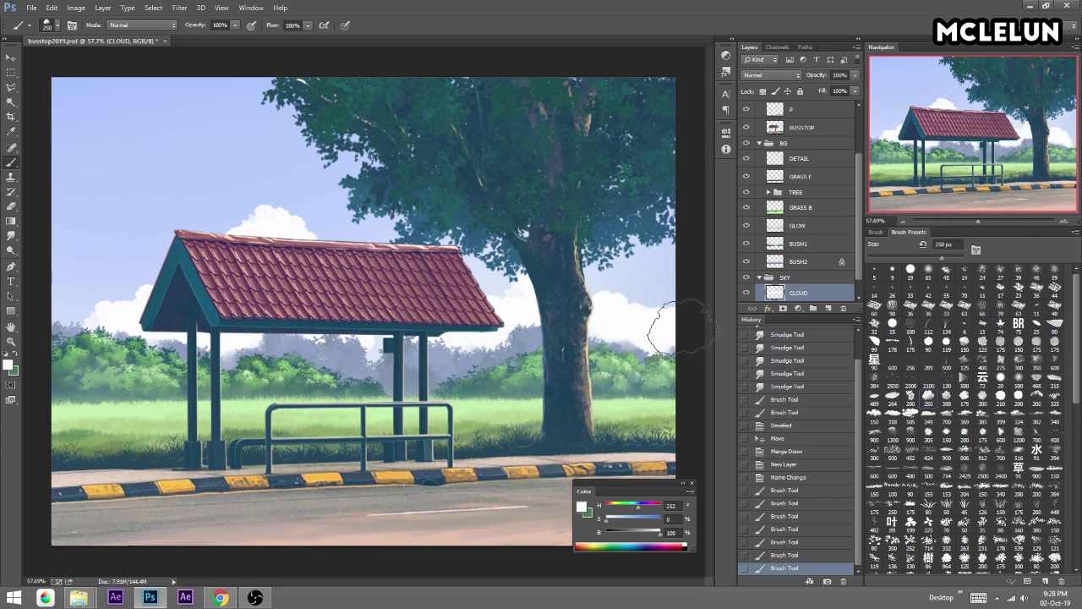
drag(380, 227, 471, 222)
drag(556, 253, 507, 271)
drag(431, 277, 501, 268)
mouse_move(539, 297)
mouse_down()
mouse_move(603, 308)
mouse_move(668, 279)
mouse_move(693, 329)
mouse_up()
Adjust the CLOUD layer's fill, lock its transparency, and try then undo light blue cloud shading.
click(856, 90)
drag(828, 99, 882, 212)
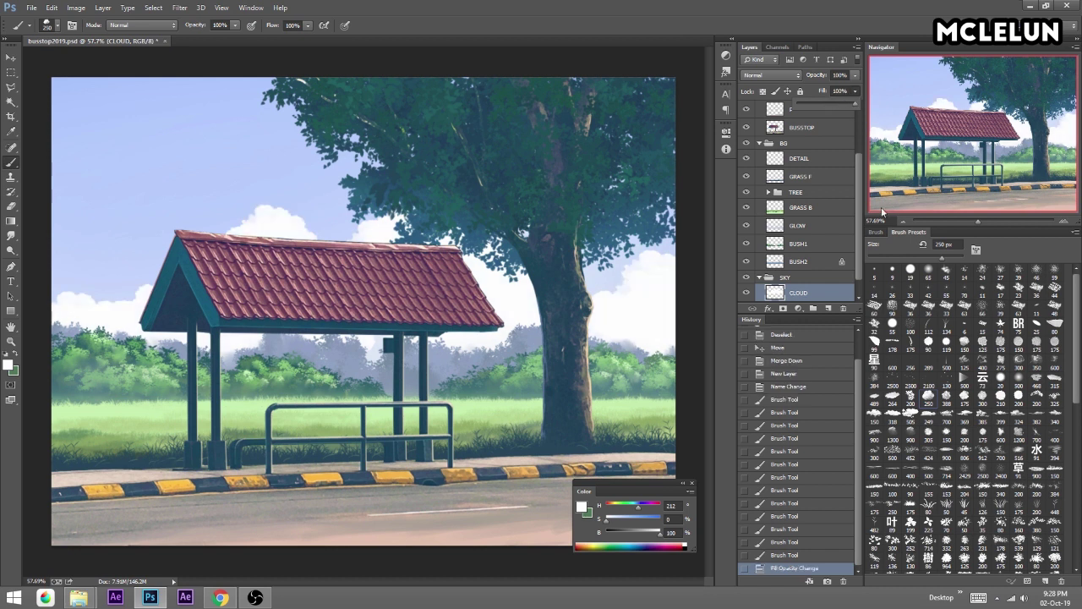
key(period)
click(762, 91)
alt+click(93, 292)
drag(93, 296, 127, 322)
key(ctrl+z)
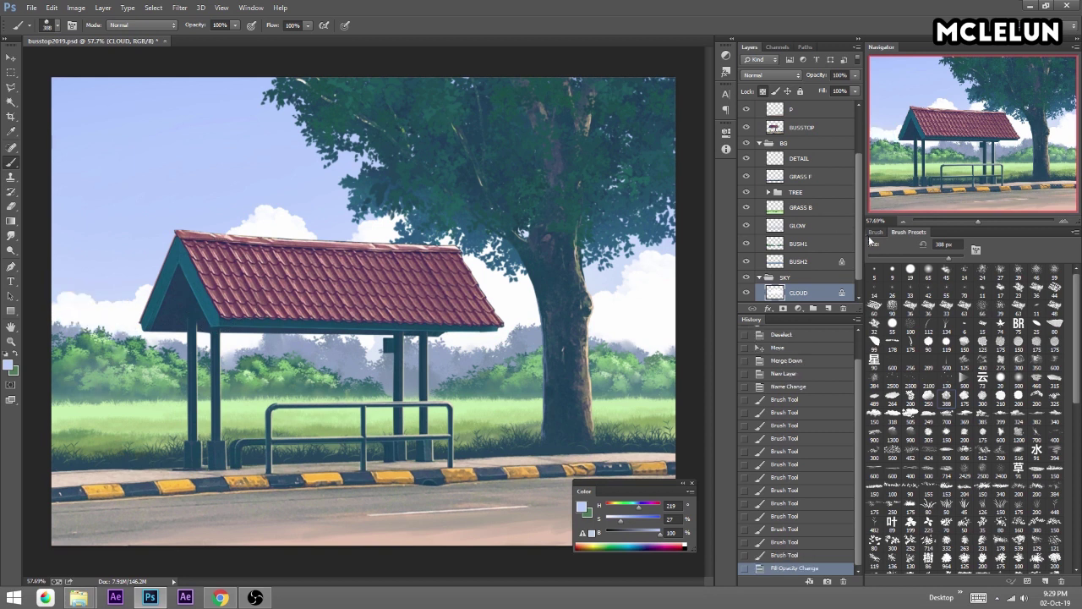
click(876, 231)
click(828, 309)
Clip a new layer to CLOUD and paint pale-blue cloud shading at 41% fill.
right_click(790, 292)
click(841, 278)
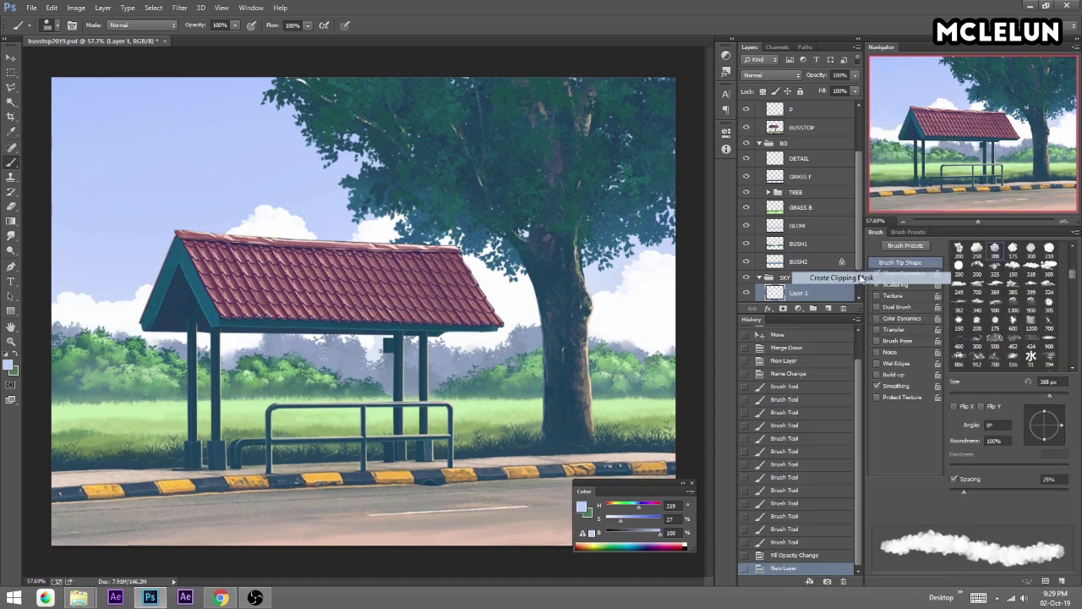
scroll(846, 249, down, 2)
mouse_move(93, 287)
mouse_down()
mouse_move(169, 338)
mouse_move(236, 347)
mouse_up()
click(235, 233)
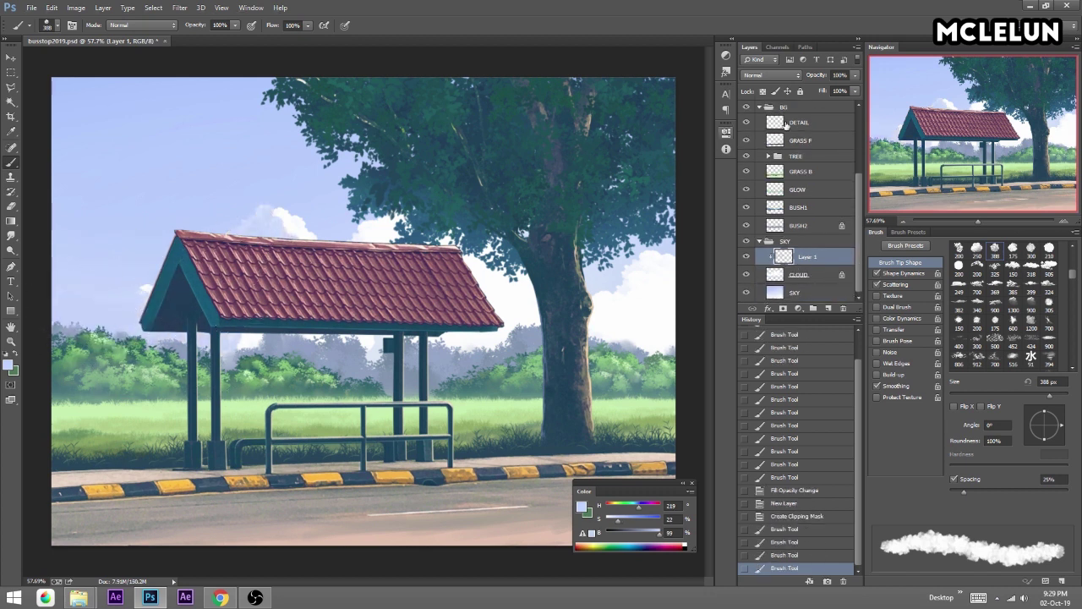
drag(853, 94, 820, 103)
click(517, 325)
click(605, 330)
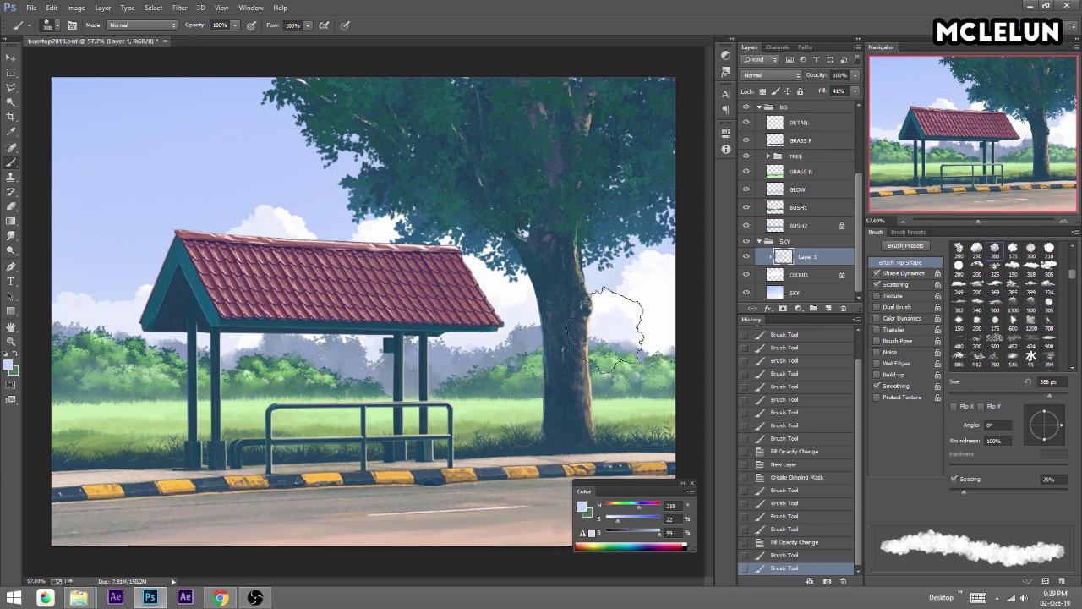
click(626, 313)
alt+click(108, 249)
Add Layer 2 above Layer 1 and paint small clouds in the left sky.
click(830, 309)
key(ctrl+bracketleft)
key(ctrl+bracketright)
click(76, 322)
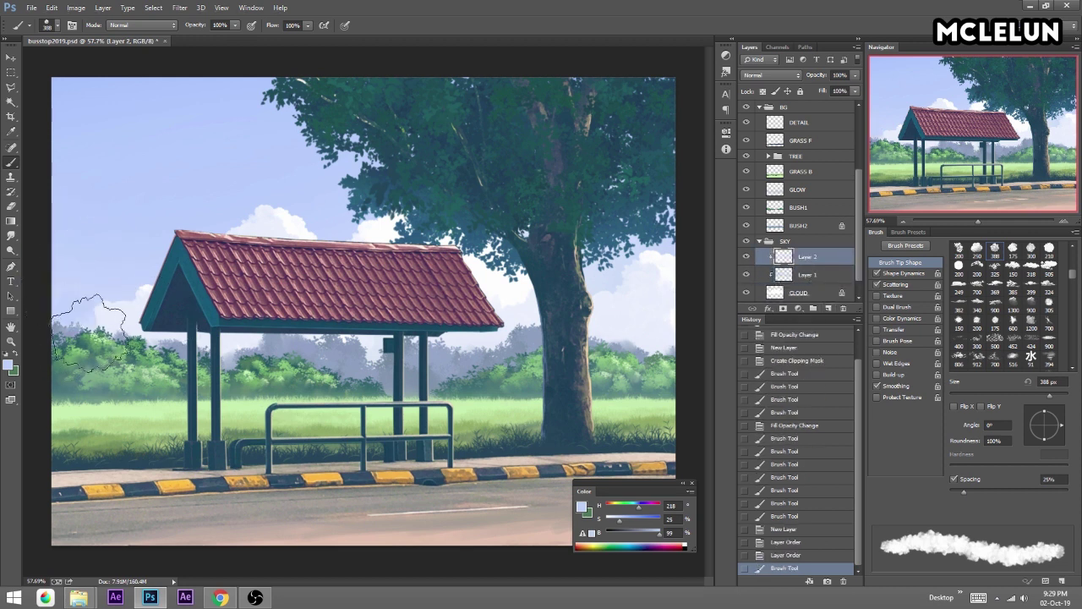
click(110, 311)
click(140, 294)
Set Layer 2's fill to 70% and dab faint clouds right of the tree.
mouse_move(857, 91)
mouse_down()
mouse_move(828, 105)
mouse_move(839, 102)
mouse_up()
click(271, 226)
click(431, 371)
click(583, 355)
click(626, 330)
click(643, 305)
click(609, 330)
Add Layer 3 above Layer 2 in the clipped stack with faint near-white strokes.
click(820, 274)
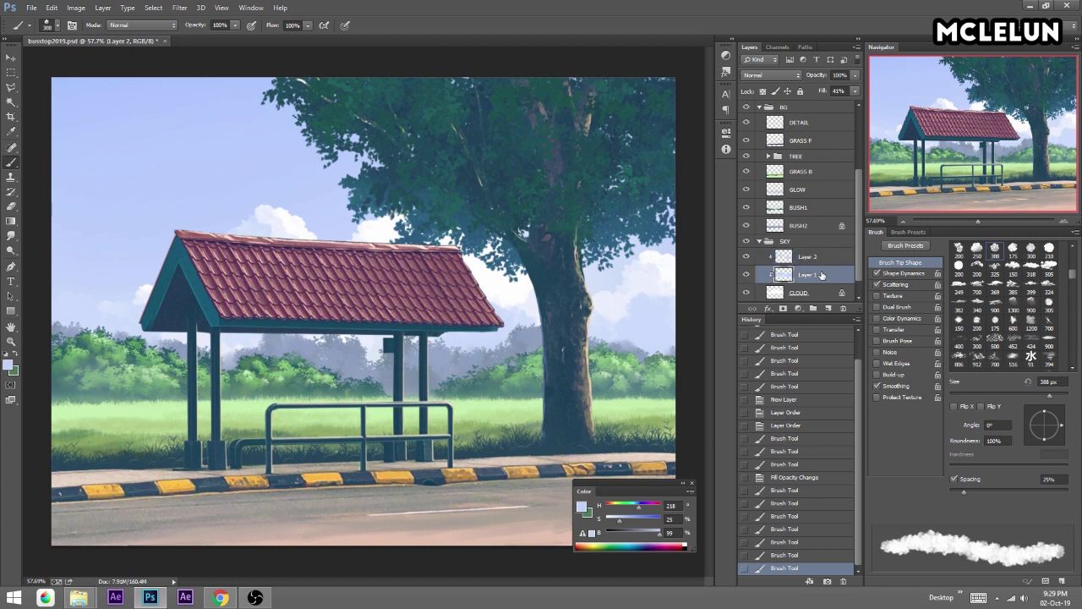
click(828, 308)
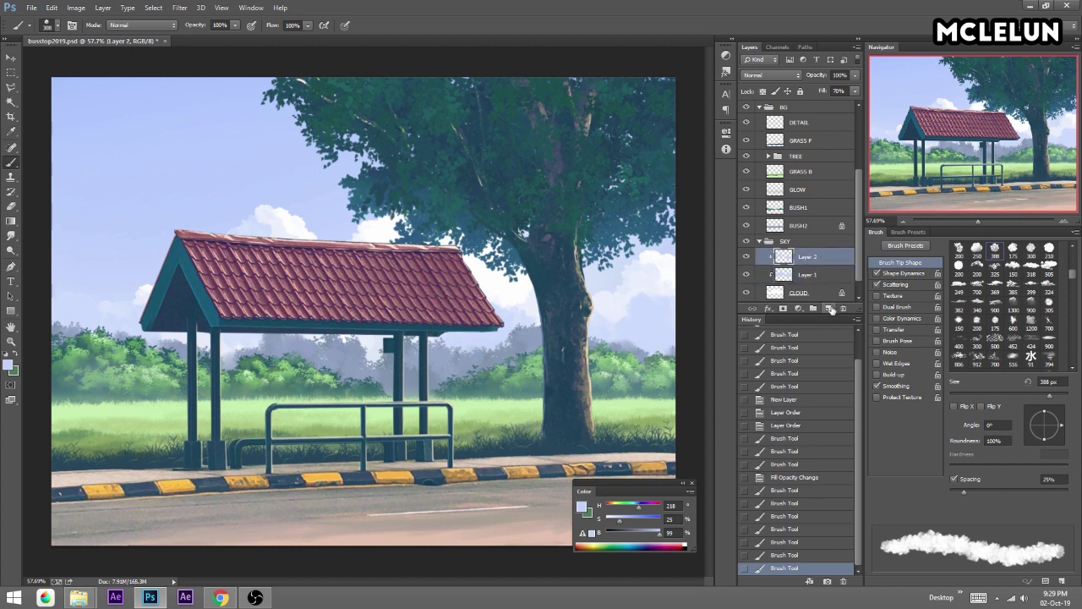
key(ctrl+[)
key(ctrl+])
alt+click(275, 218)
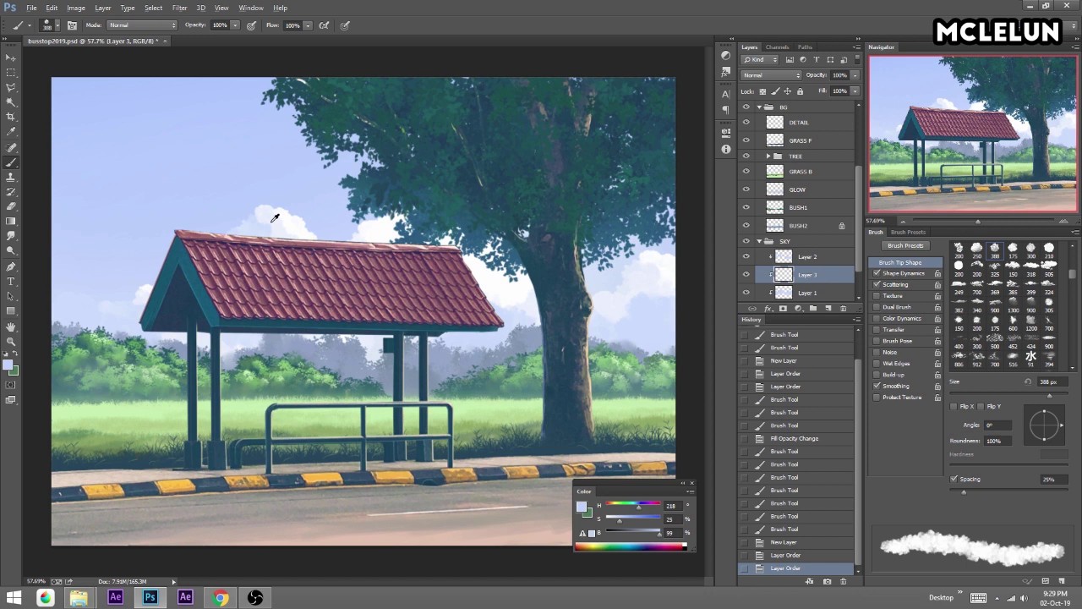
click(84, 279)
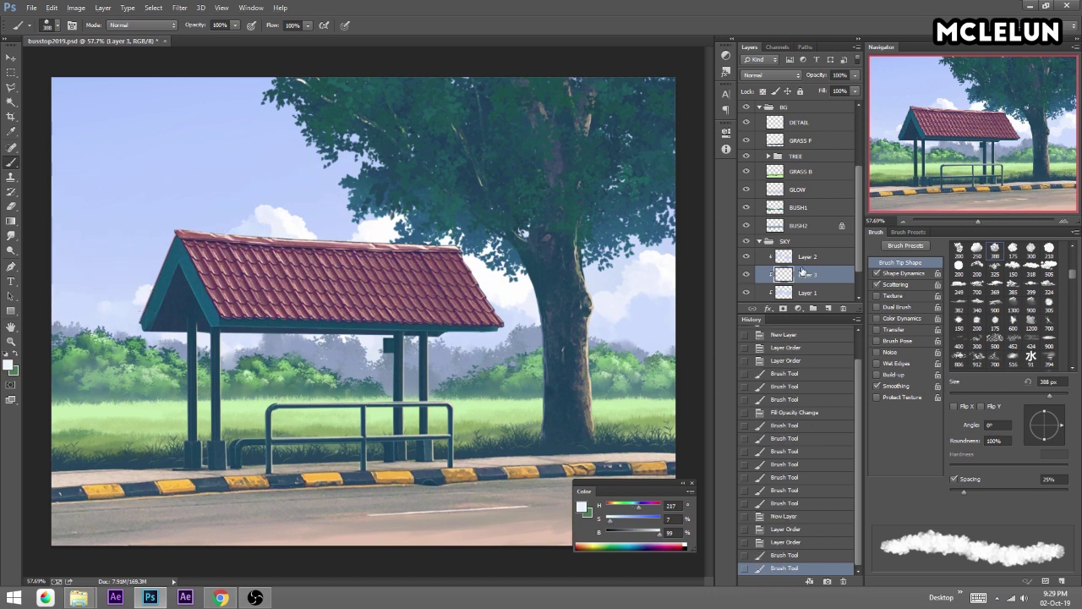
key(ctrl+])
key(ctrl+[)
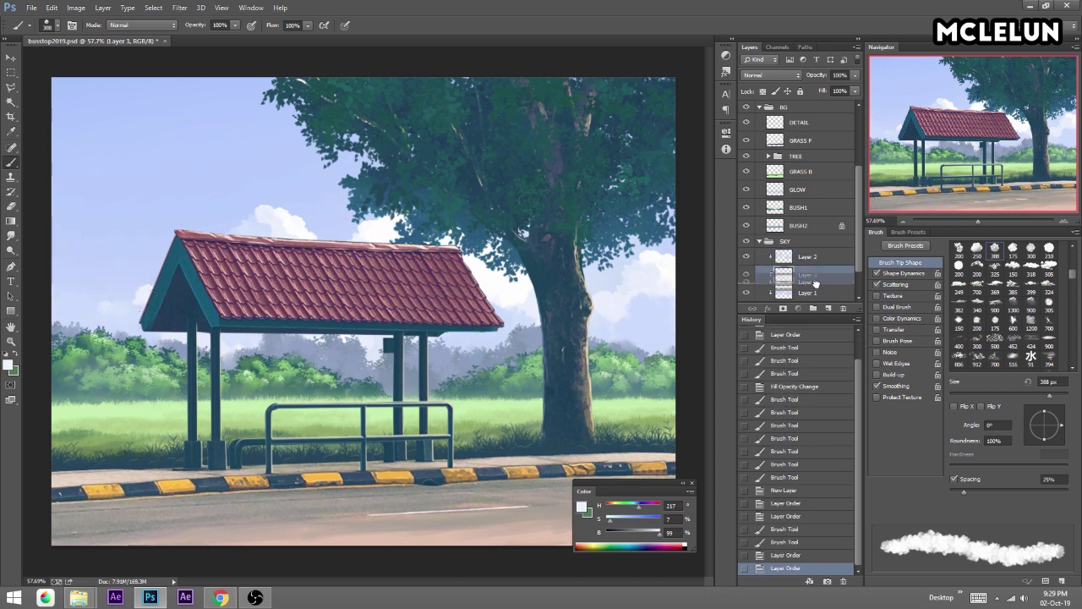
key(ctrl+])
Paint white cloud puffs in the left sky on Layer 3, comparing with Layer 2 hidden.
click(818, 265)
drag(152, 330, 93, 317)
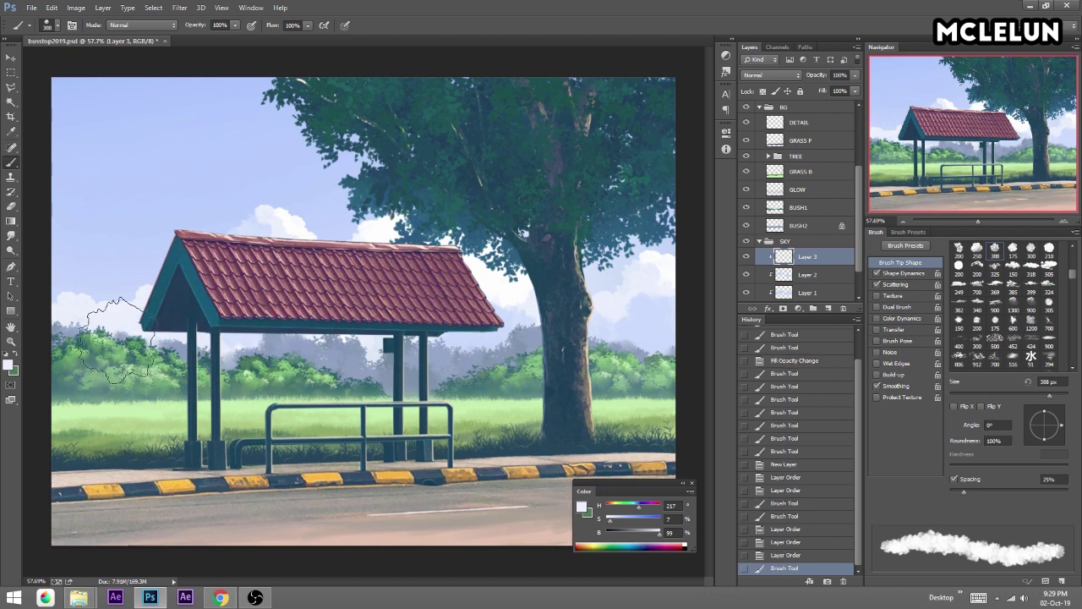
mouse_move(250, 241)
mouse_down()
mouse_move(108, 253)
mouse_move(261, 181)
mouse_up()
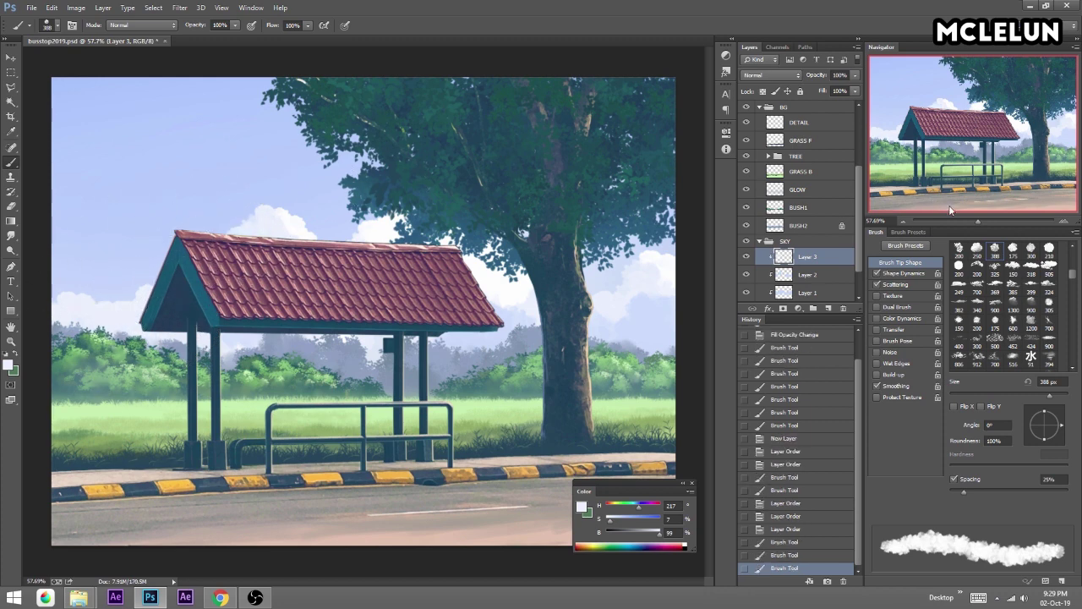
mouse_move(977, 220)
mouse_down()
mouse_move(989, 217)
mouse_move(978, 221)
mouse_up()
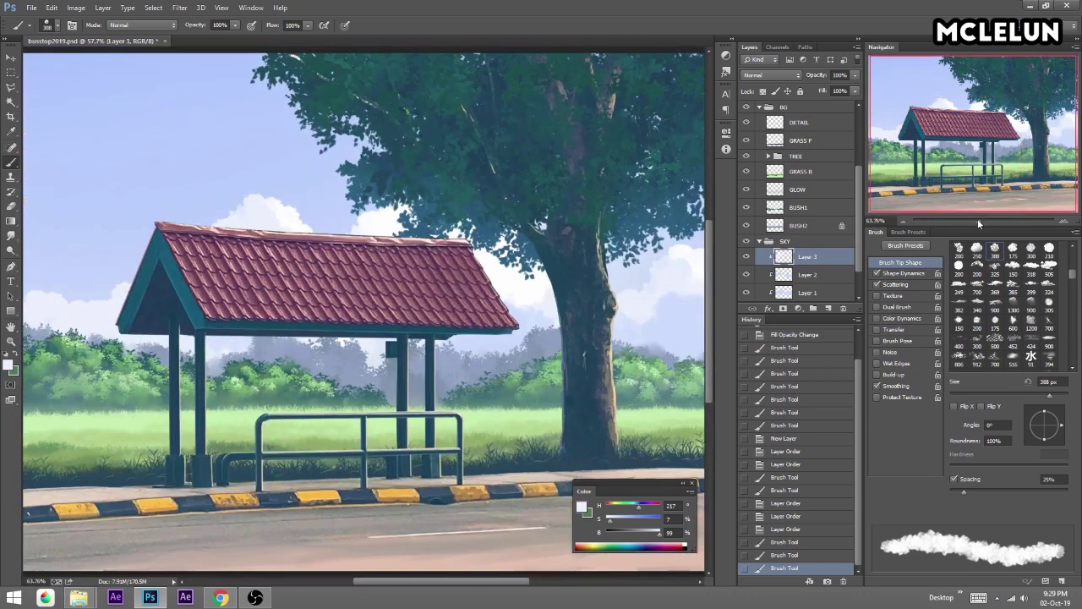
click(748, 275)
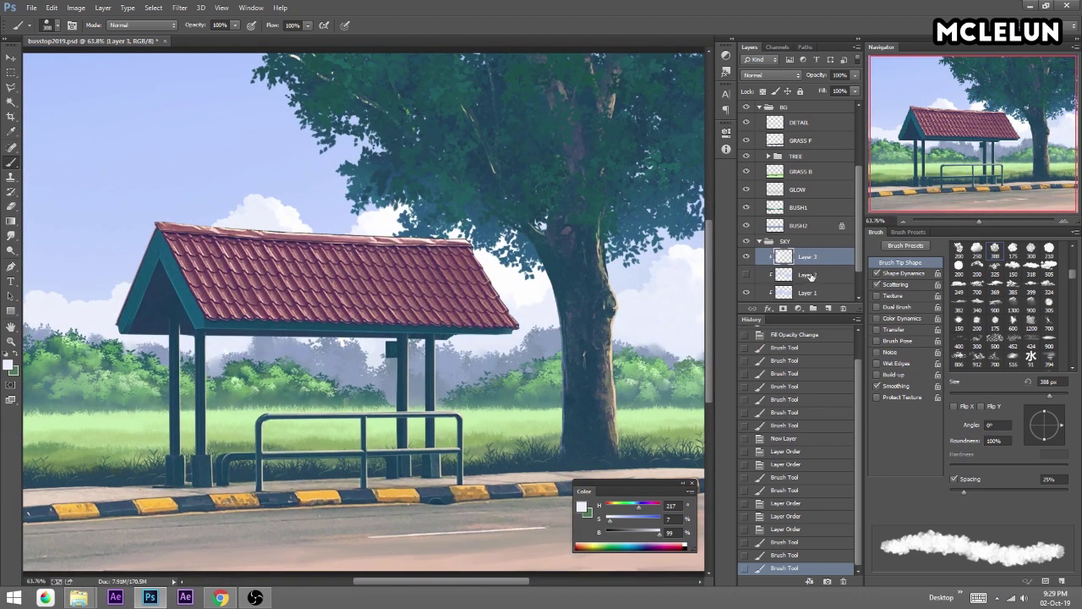
click(747, 275)
Merge Layers 1, 2 and 3 down into CLOUD one by one.
click(805, 276)
click(818, 293)
scroll(854, 274, down, 1)
key(ctrl+e)
click(829, 243)
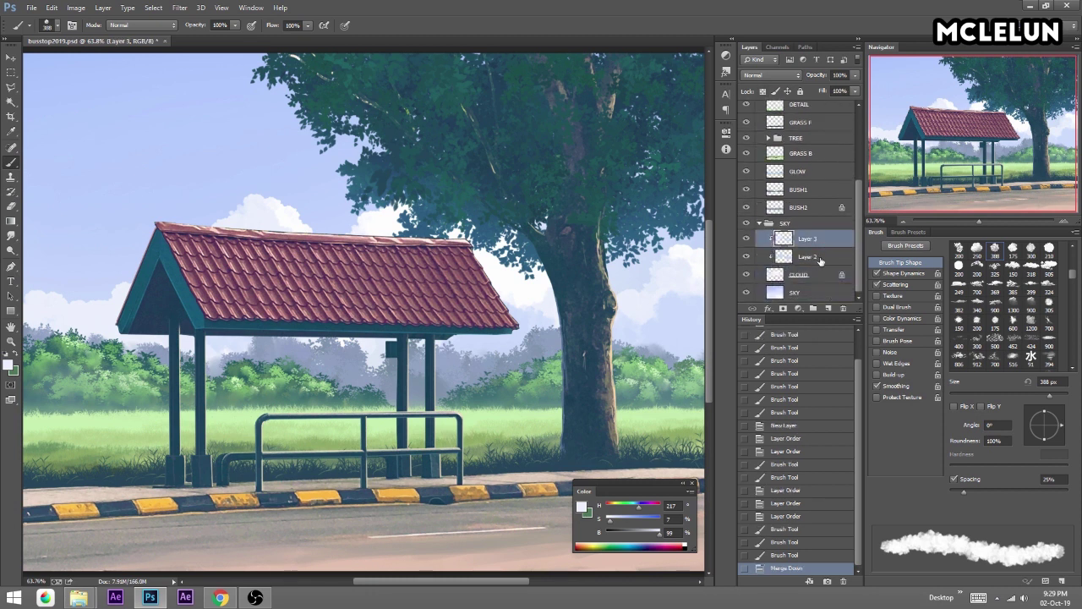
key(ctrl+e)
click(825, 254)
key(ctrl+e)
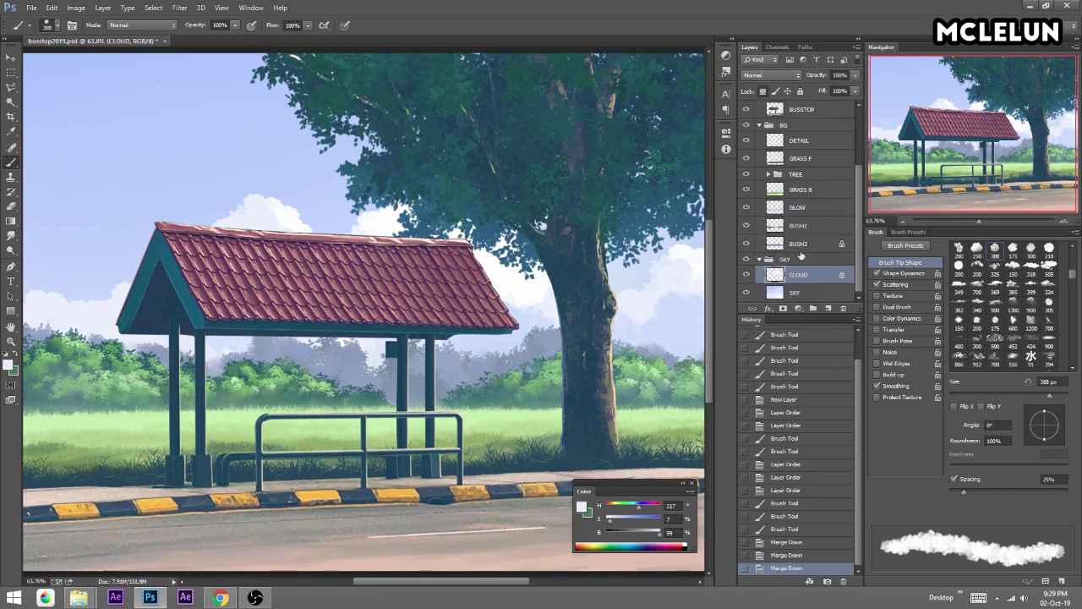
Soften the cloud edges near the roof with a 50 px smudge brush.
click(11, 235)
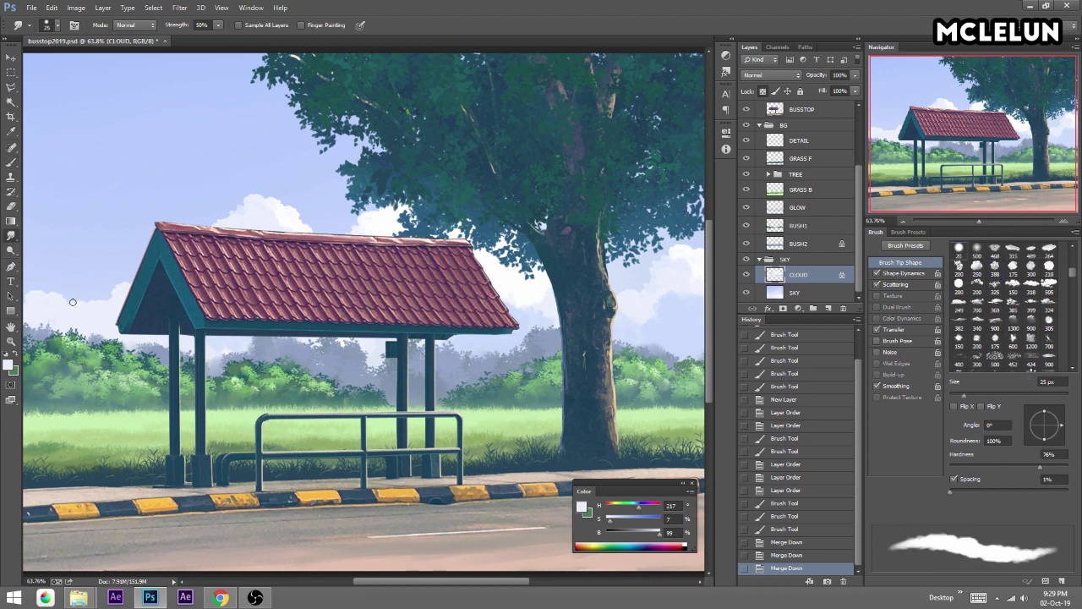
key(bracketright)
key(bracketright)
key(bracketright)
mouse_move(92, 302)
mouse_down()
mouse_move(122, 283)
mouse_move(101, 265)
mouse_move(144, 280)
mouse_move(111, 299)
mouse_move(146, 306)
mouse_up()
drag(279, 232, 316, 203)
mouse_move(448, 214)
mouse_down()
mouse_move(504, 211)
mouse_move(512, 256)
mouse_move(533, 259)
mouse_move(370, 277)
mouse_up()
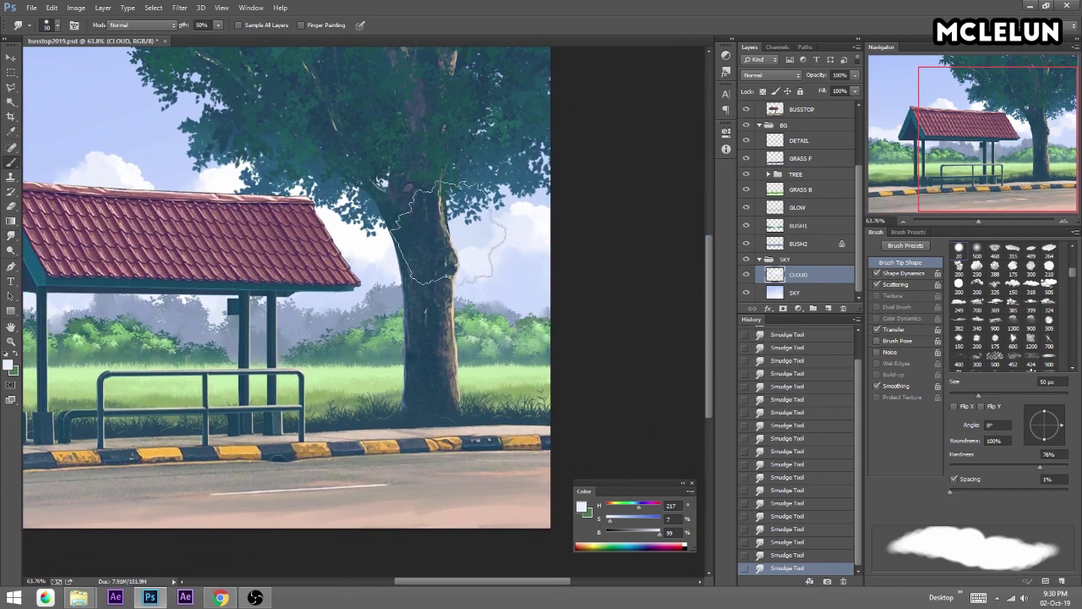
Touch up the cloud with white using a 20 px brush preset.
key(b)
click(911, 233)
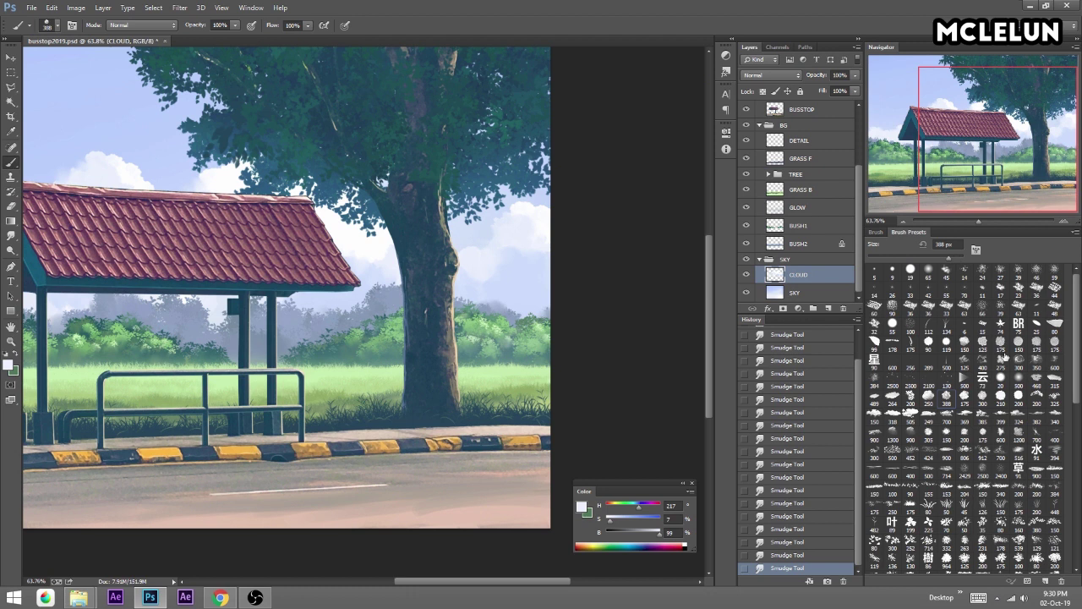
click(1000, 377)
drag(543, 249, 535, 242)
drag(532, 240, 525, 234)
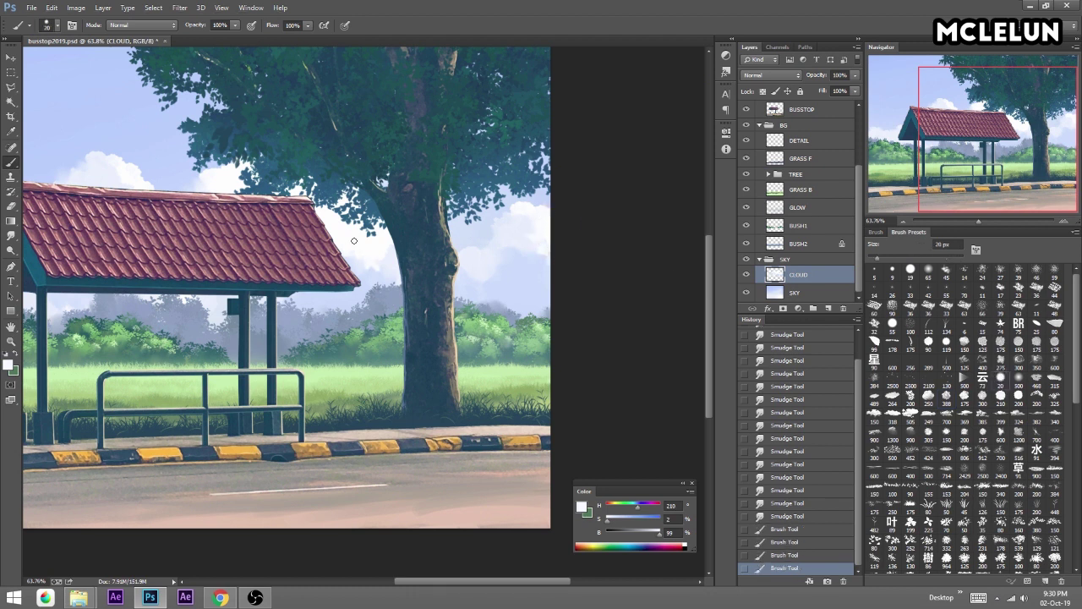
drag(88, 164, 273, 228)
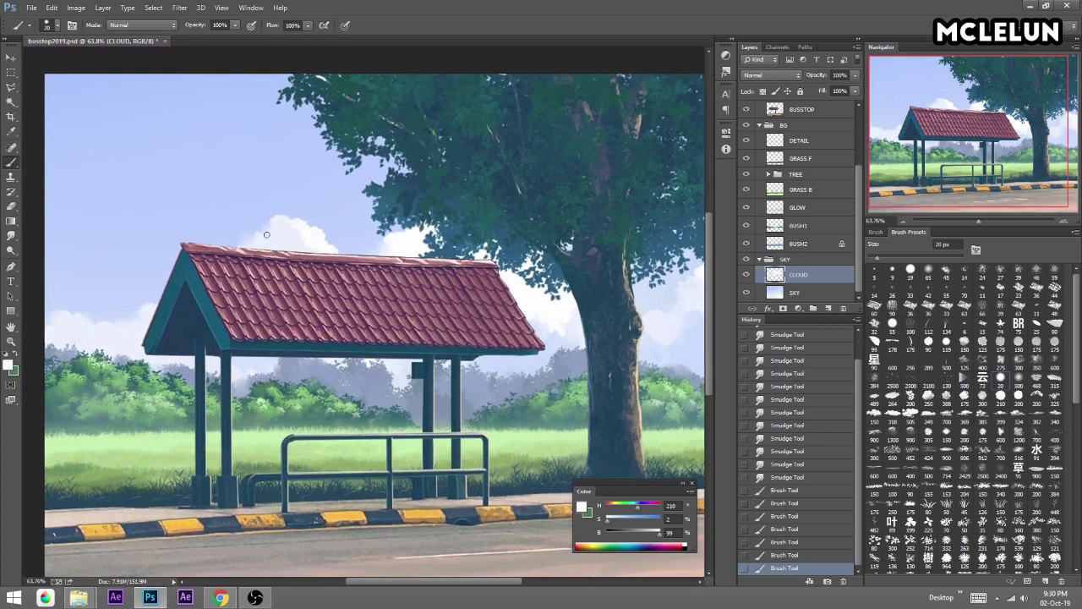
Dab small white cloud puffs at the roof's left and right edges.
click(140, 327)
click(145, 333)
click(152, 339)
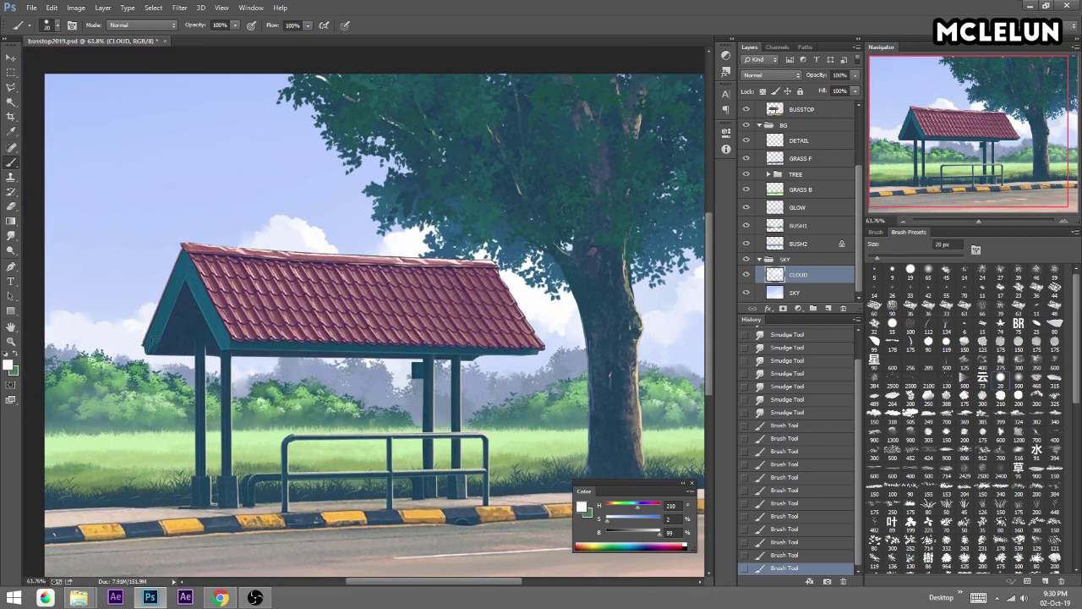
click(134, 329)
click(158, 332)
click(125, 330)
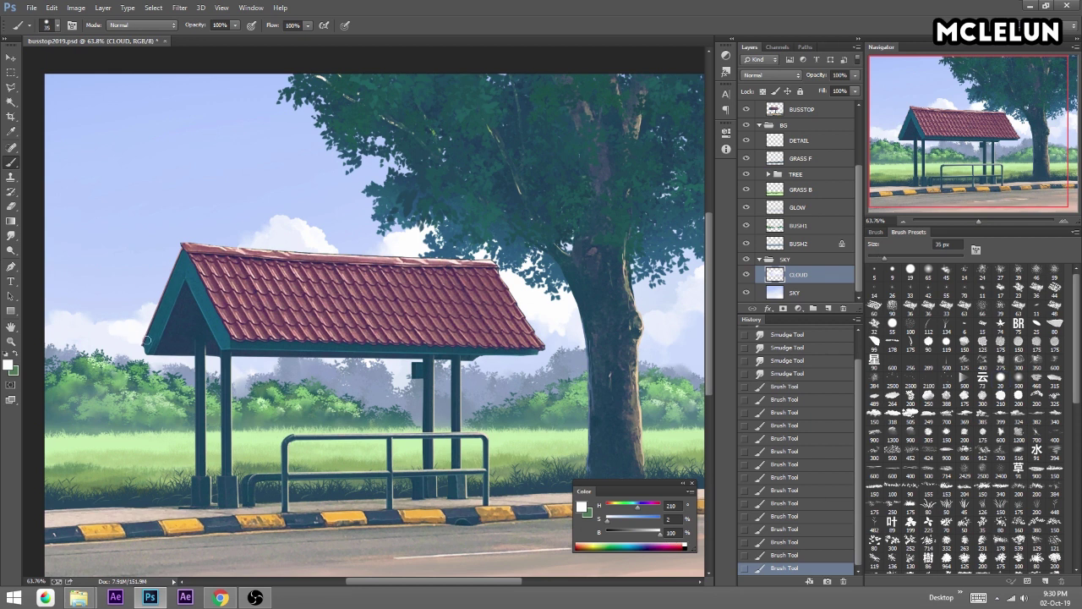
click(559, 335)
click(517, 313)
key(bracketleft)
drag(131, 271, 146, 269)
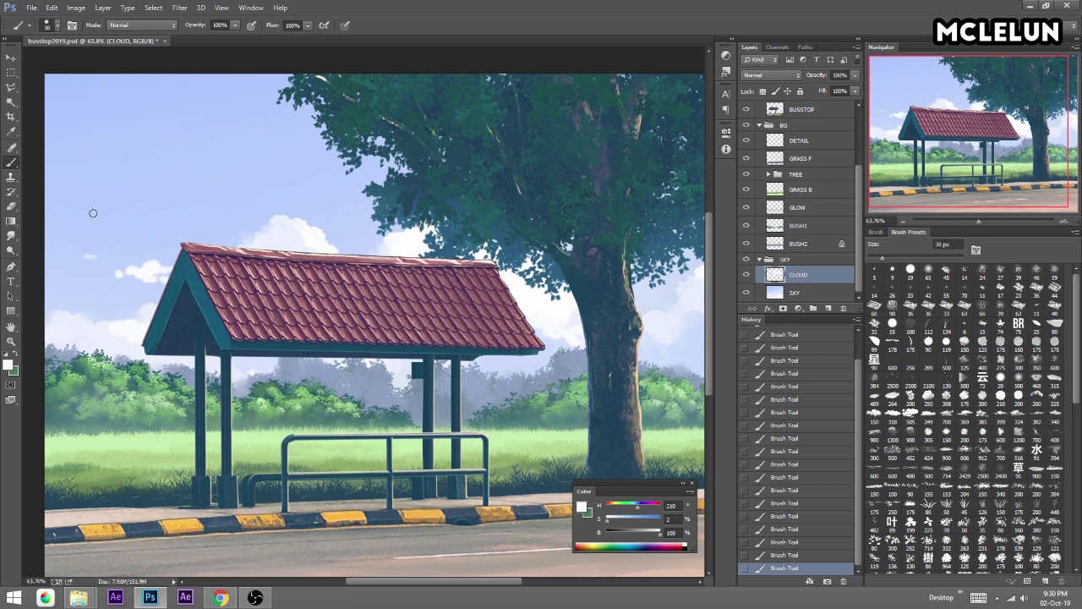
click(828, 307)
Paint small clouds in the upper-left sky and distort them into a flat, lowered strip.
mouse_move(94, 193)
mouse_down()
mouse_move(148, 215)
mouse_move(79, 212)
mouse_up()
drag(155, 193, 203, 230)
drag(91, 162, 129, 165)
drag(189, 184, 211, 182)
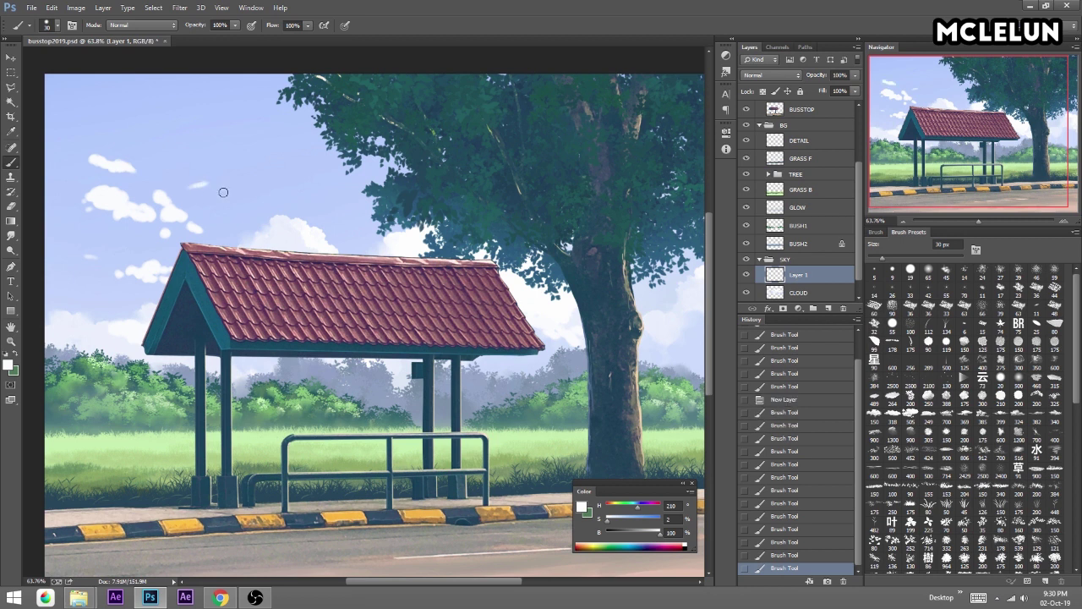
key(ctrl+t)
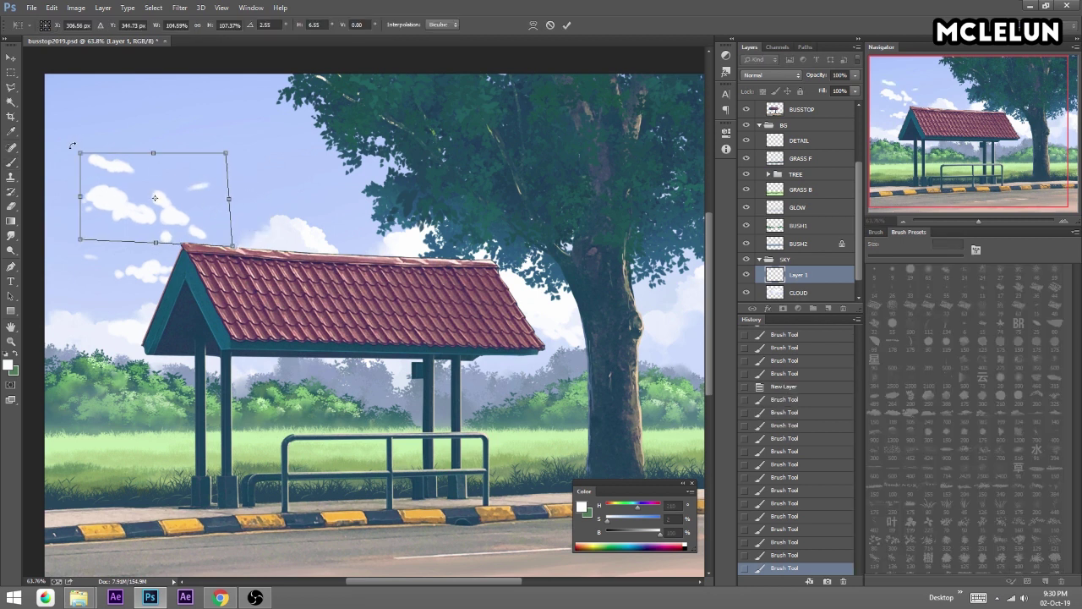
drag(80, 153, 48, 97)
mouse_move(79, 238)
mouse_down()
mouse_move(54, 175)
mouse_move(84, 179)
mouse_up()
mouse_move(84, 129)
mouse_down()
mouse_move(87, 180)
mouse_move(164, 238)
mouse_move(171, 230)
mouse_up()
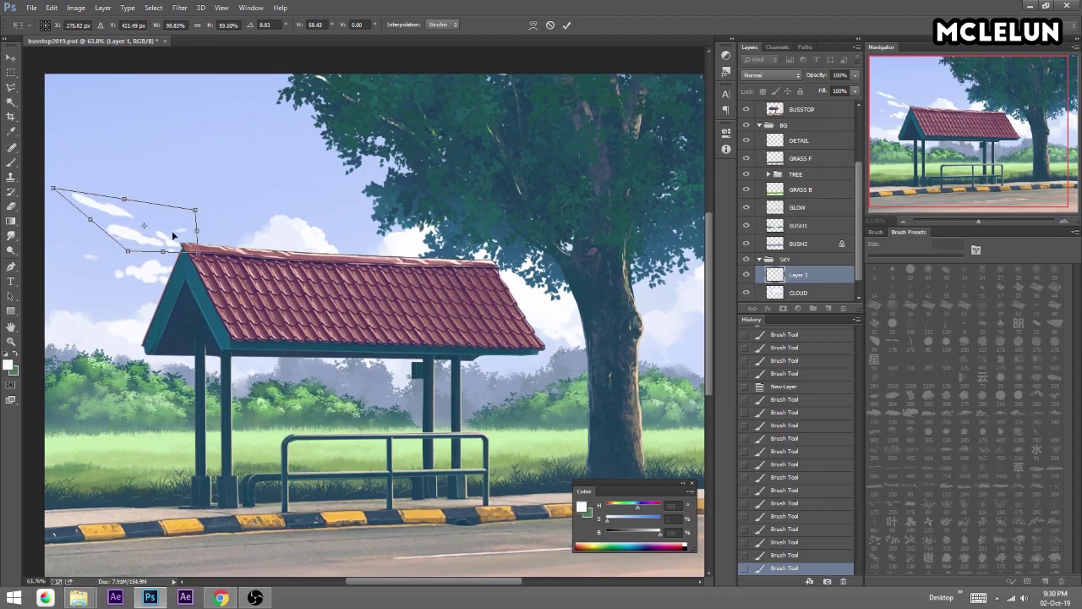
mouse_move(220, 198)
mouse_down()
mouse_move(169, 219)
mouse_move(133, 270)
mouse_up()
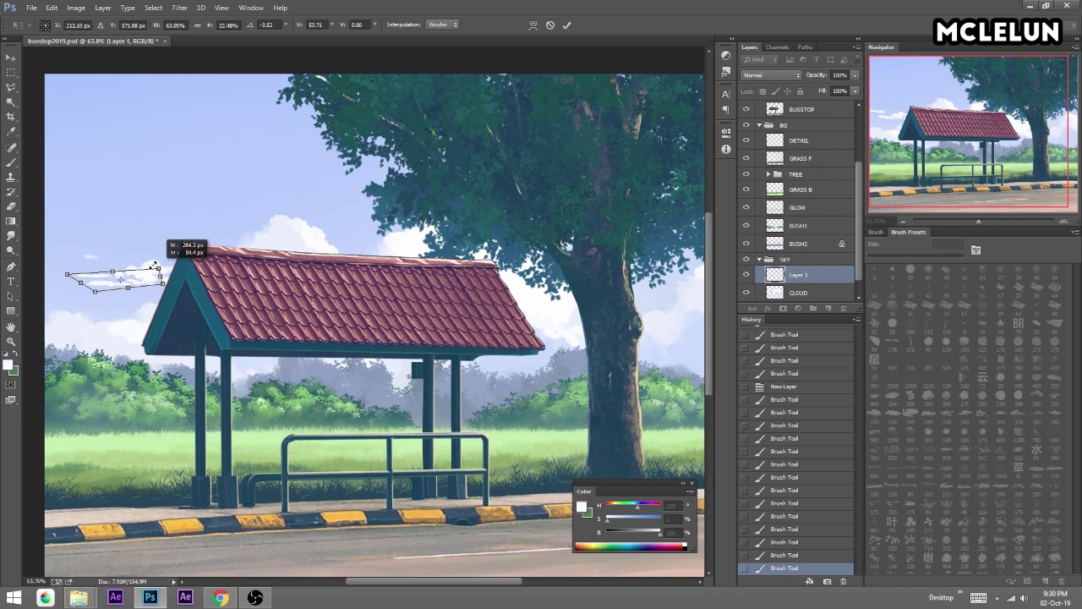
key(Return)
Smudge the flattened clouds, merge them into CLOUD, and soften with more small strokes.
click(11, 235)
mouse_move(90, 271)
mouse_down()
mouse_move(107, 281)
mouse_move(85, 278)
mouse_move(137, 278)
mouse_move(102, 271)
mouse_up()
key(ctrl+e)
mouse_move(110, 271)
mouse_down()
mouse_move(92, 268)
mouse_move(144, 272)
mouse_move(95, 267)
mouse_move(54, 244)
mouse_move(29, 253)
mouse_up()
key(b)
key(e)
key(b)
drag(339, 241, 473, 237)
Cut the clouds along the roof with the Polygonal Lasso and paste them onto a new layer.
key(l)
click(26, 257)
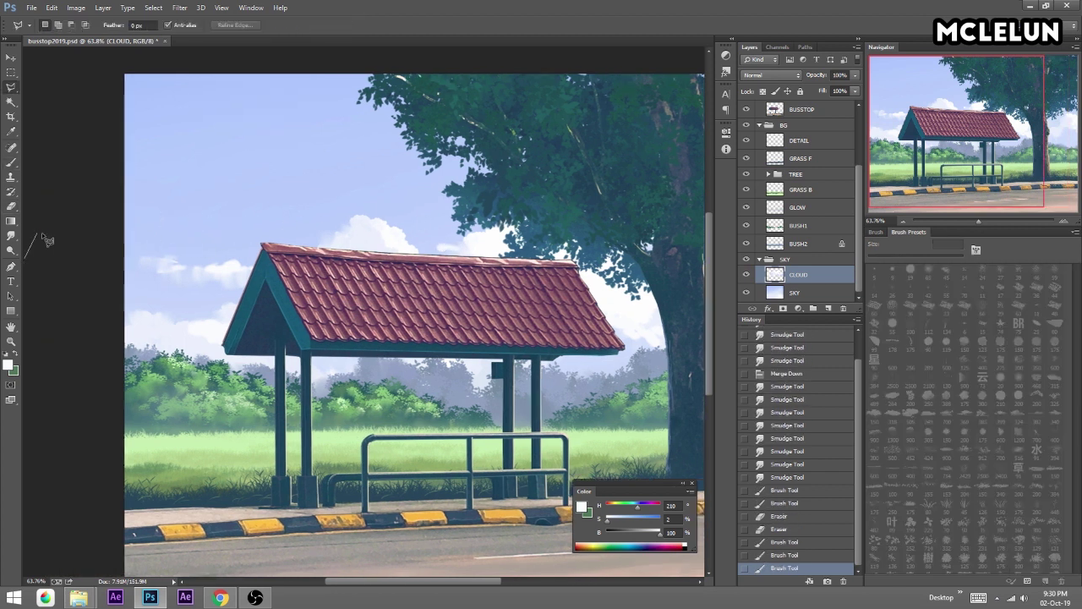
click(153, 216)
click(275, 223)
click(281, 285)
click(201, 299)
click(91, 290)
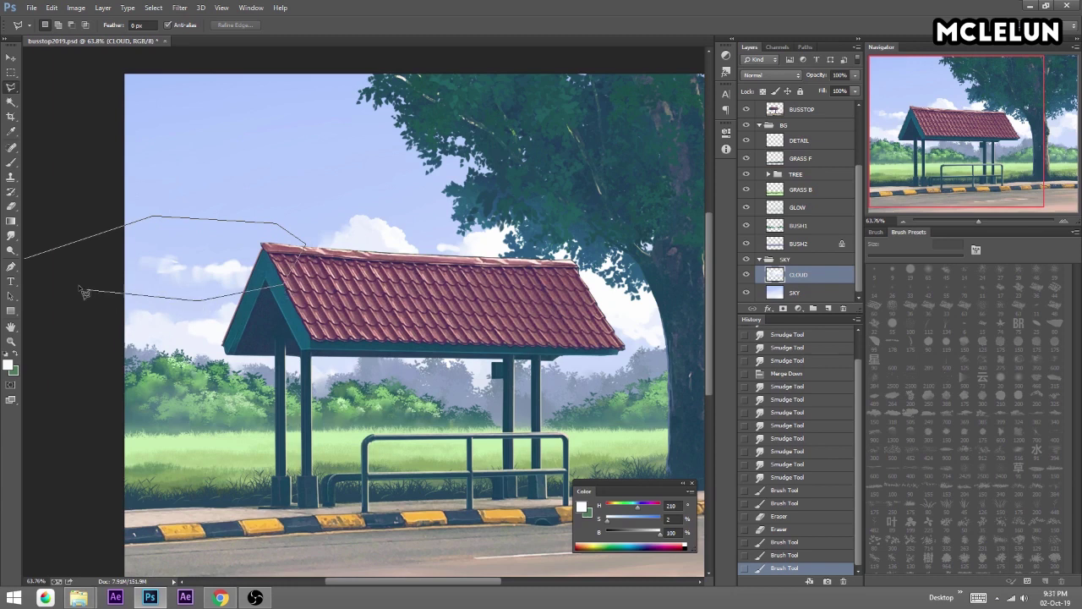
click(26, 258)
key(ctrl+x)
click(830, 309)
key(ctrl+v)
Rename the pasted cloud layer to 0 and shift the clouds slightly left of the roof.
double_click(798, 275)
text(0)
key(Return)
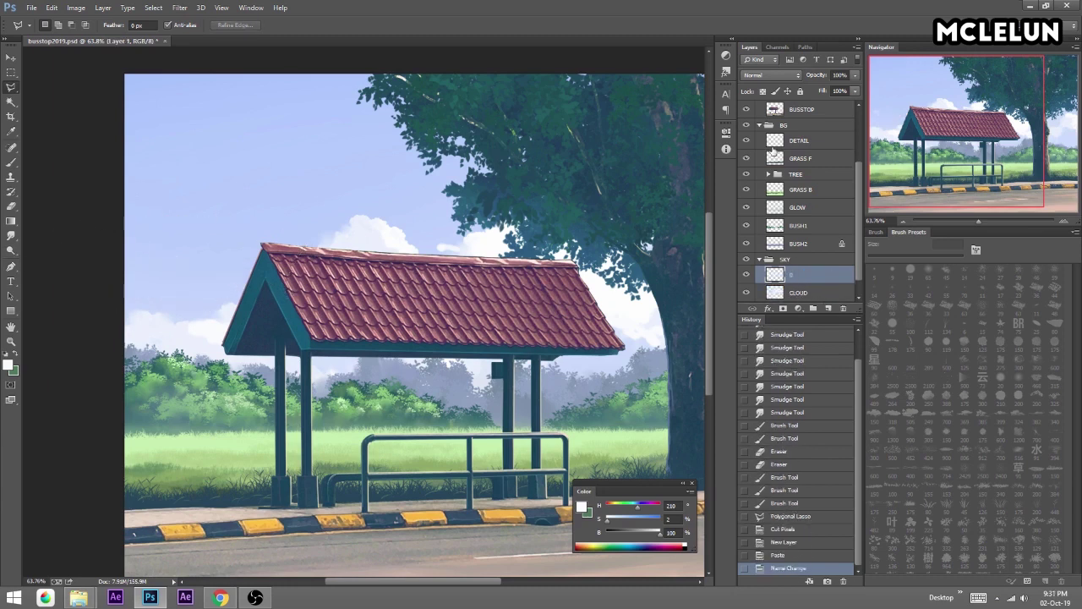
key(v)
mouse_move(229, 254)
mouse_down()
mouse_move(216, 279)
mouse_move(237, 259)
mouse_up()
Brush extra soft cloud strokes across the sky.
key(b)
drag(199, 265, 304, 260)
mouse_move(446, 237)
mouse_down()
mouse_move(441, 229)
mouse_move(467, 245)
mouse_up()
key(e)
key(b)
drag(541, 232, 553, 230)
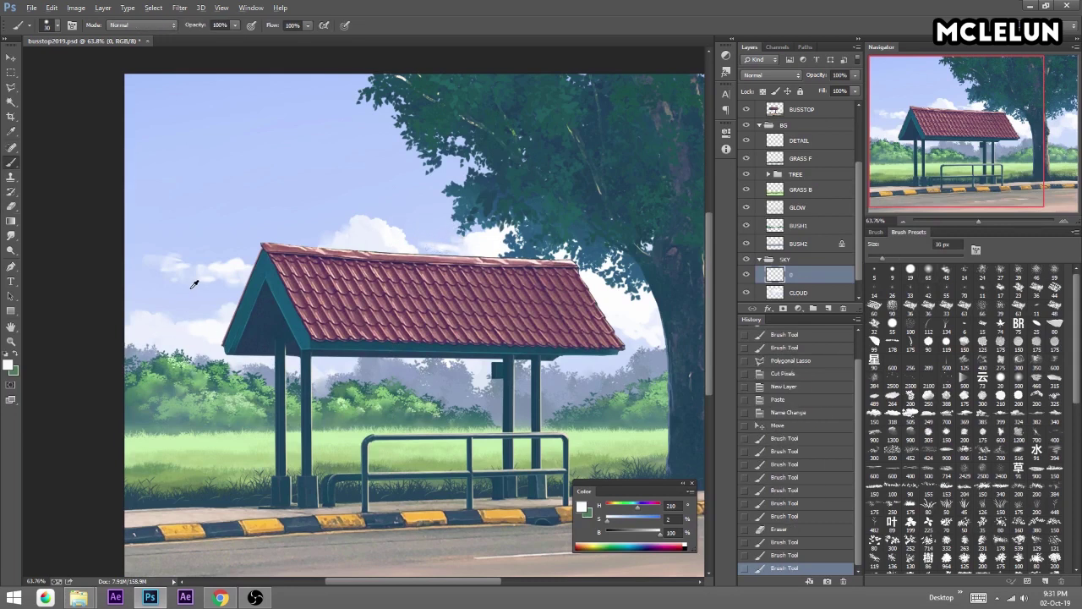
scroll(338, 285, right, 5)
Sample the sky blue, darken and saturate it, and paint blue-grey haze near the tree.
alt+click(499, 323)
drag(622, 521, 653, 531)
mouse_move(534, 337)
mouse_down()
mouse_move(518, 335)
mouse_move(529, 331)
mouse_up()
mouse_move(464, 328)
mouse_down()
mouse_move(541, 332)
mouse_move(476, 339)
mouse_move(554, 357)
mouse_up()
click(10, 235)
key(e)
key(b)
drag(550, 318, 529, 327)
key(bracketleft)
drag(520, 329, 541, 327)
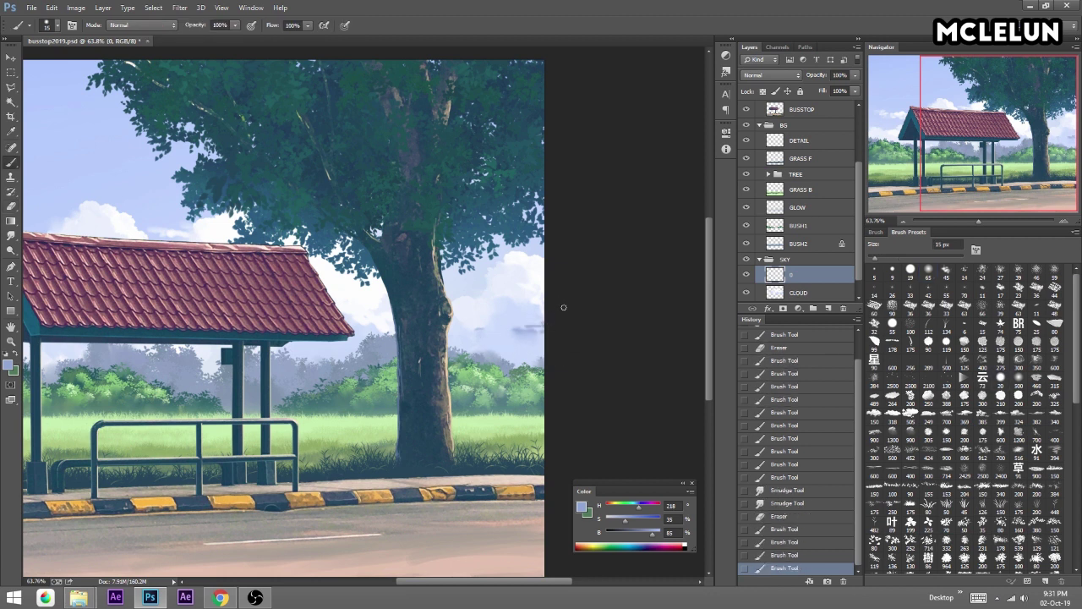
Dab whiter small clouds in the sky and smudge them above the roof.
alt+click(110, 213)
drag(101, 211, 157, 210)
drag(77, 180, 378, 235)
drag(300, 267, 279, 264)
drag(254, 260, 220, 255)
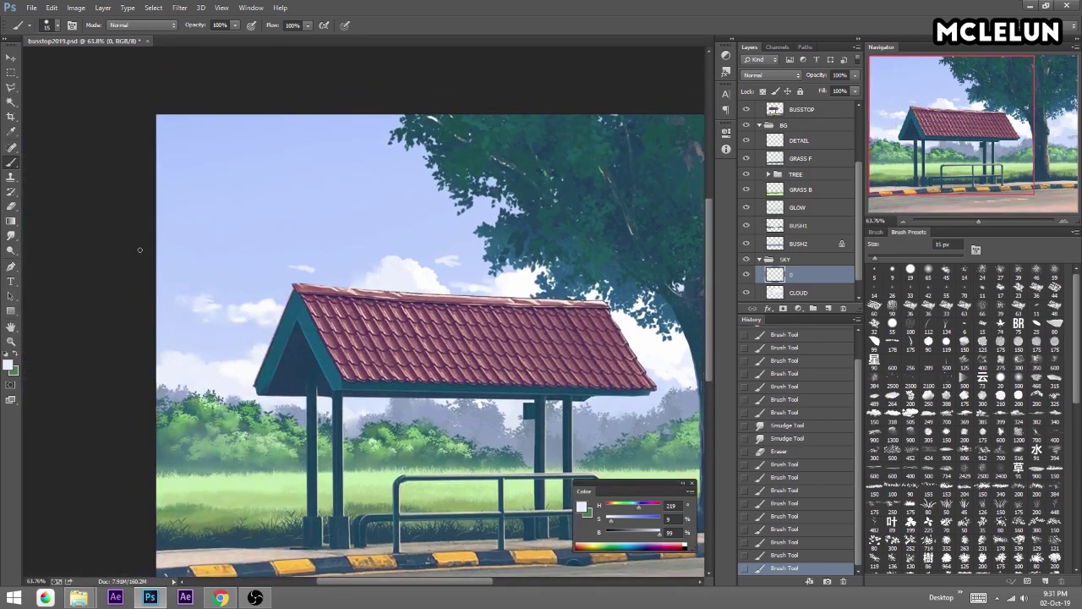
click(11, 236)
drag(334, 278, 314, 273)
drag(406, 277, 444, 268)
drag(255, 272, 216, 254)
drag(169, 245, 173, 199)
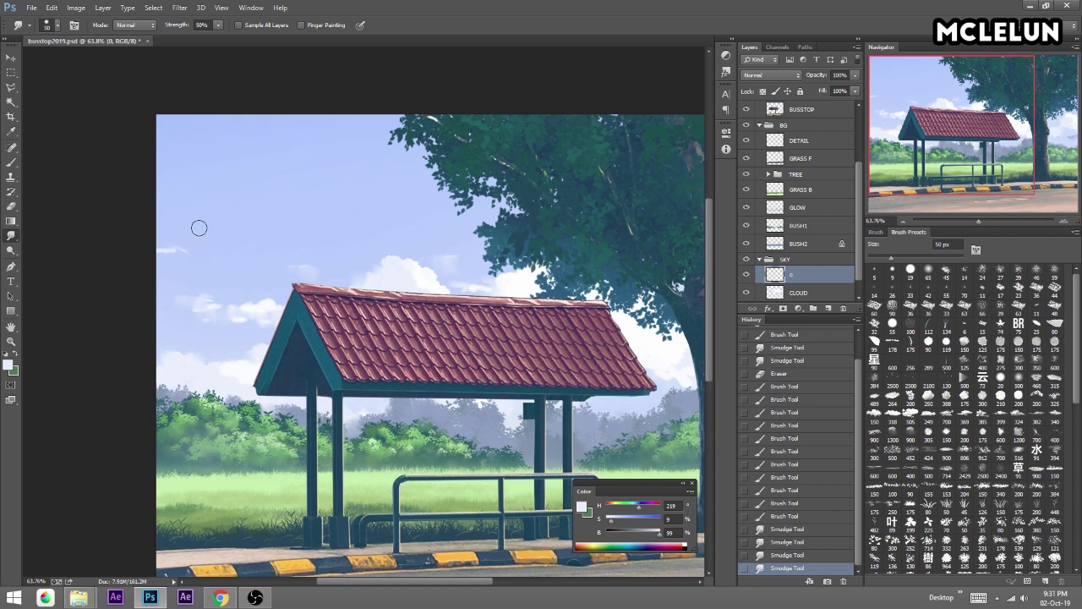
Lasso a cloud above the roof, nudge it, and drop the selection.
key(b)
key(l)
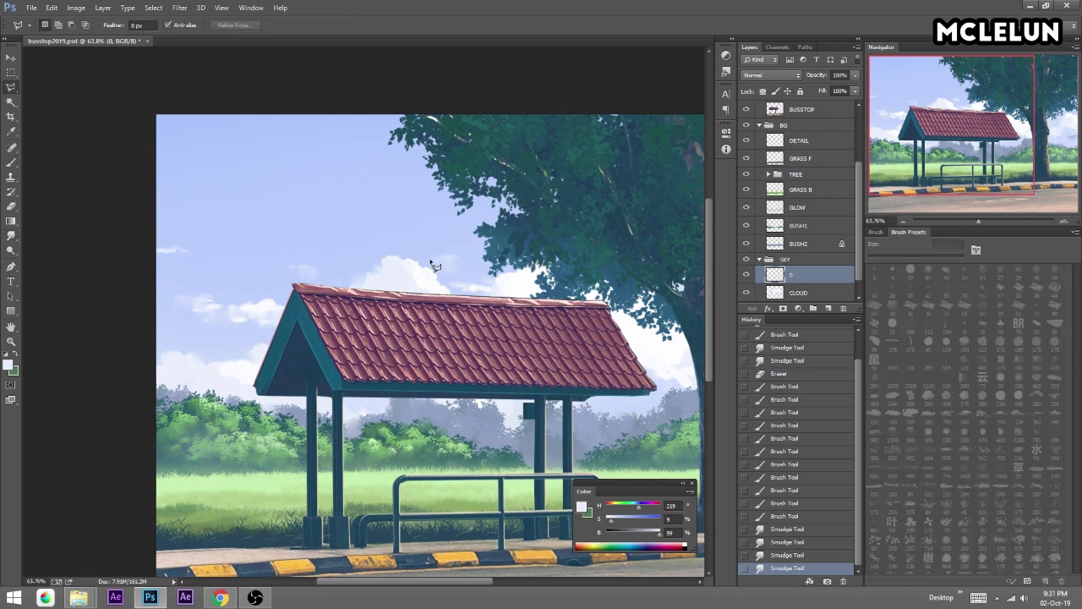
mouse_move(440, 221)
mouse_down()
mouse_move(463, 266)
mouse_move(353, 258)
mouse_up()
key(v)
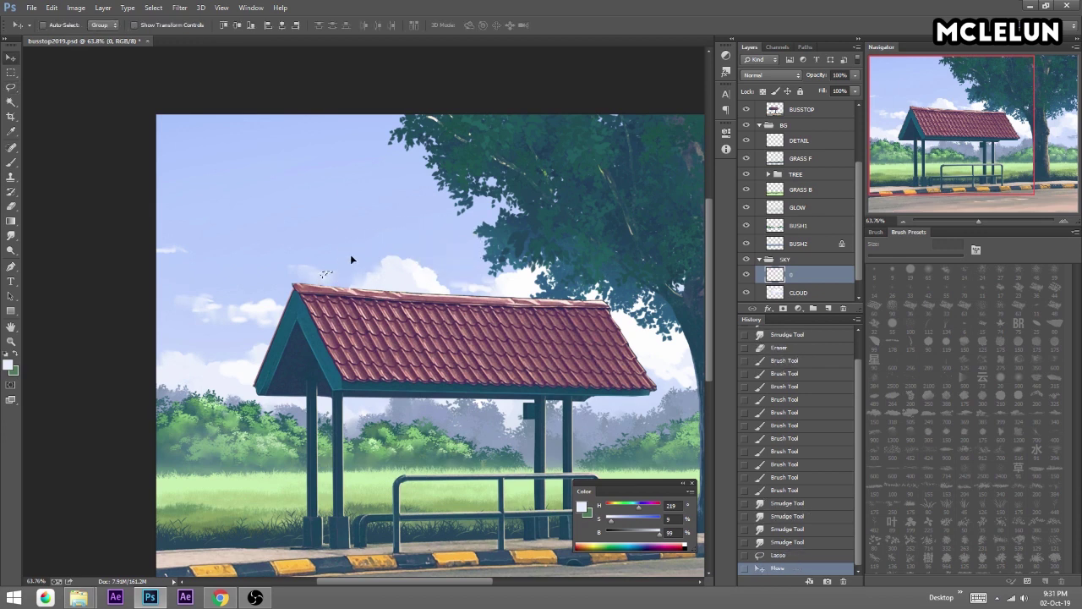
key(ctrl+d)
key(l)
Erase stray cloud marks in the sky.
drag(440, 211, 291, 143)
key(e)
click(155, 220)
drag(312, 179, 206, 153)
Dab a cluster of small clouds to the right of the tree.
key(b)
click(598, 297)
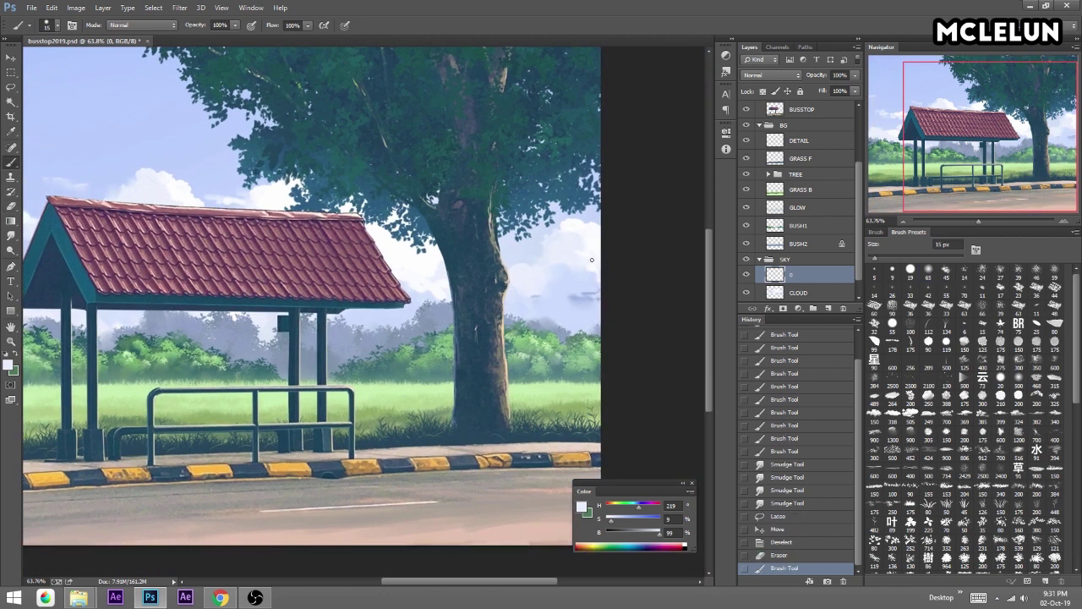
click(597, 256)
click(557, 286)
click(548, 278)
click(526, 250)
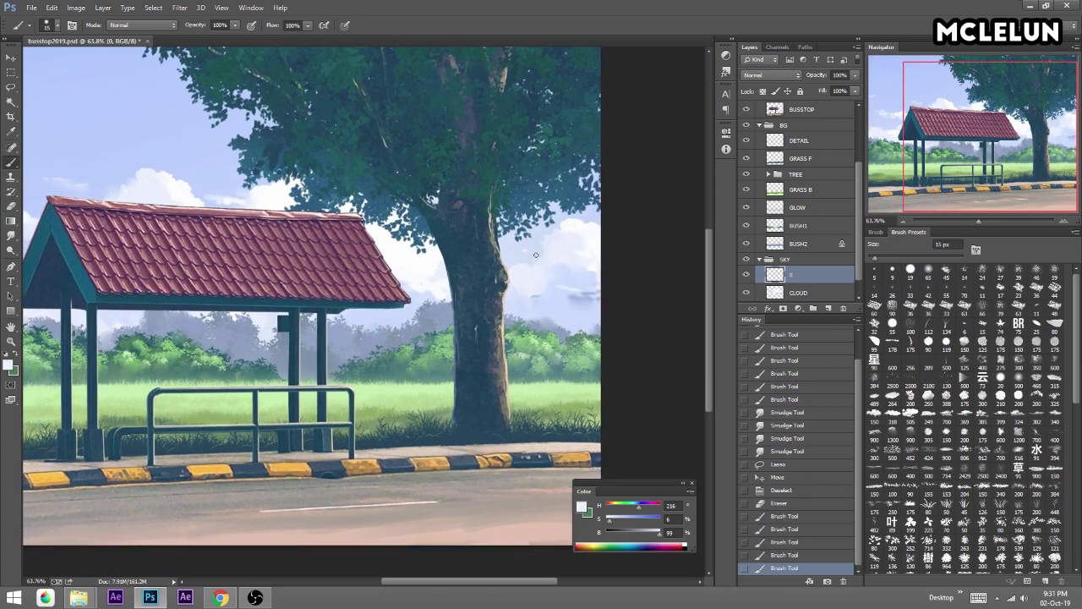
click(583, 241)
click(603, 226)
Dab and smudge fresh white clouds in the left sky, then add a new layer.
drag(603, 226, 297, 149)
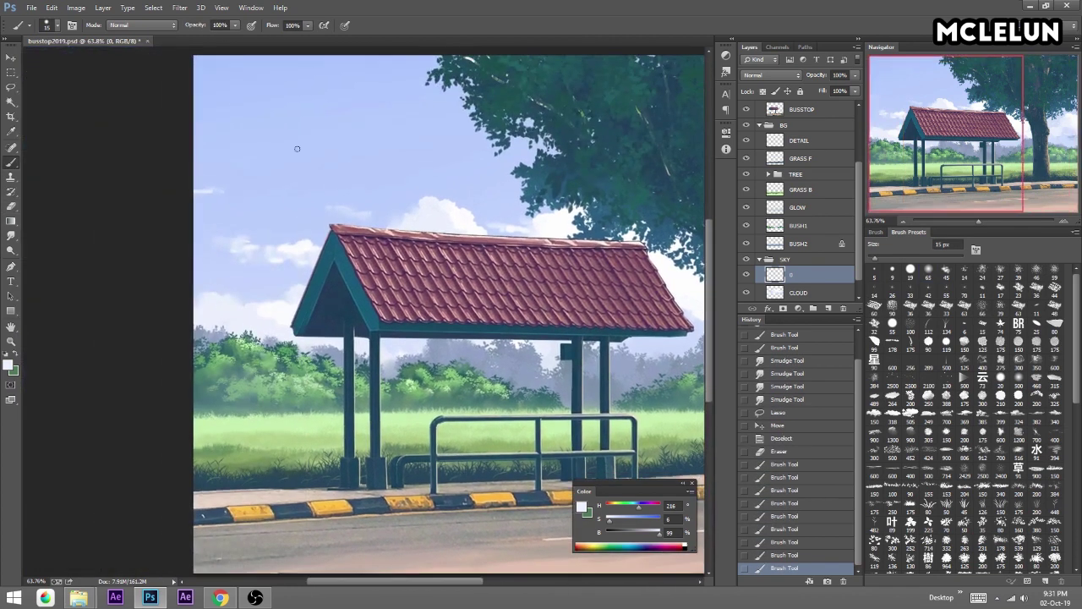
drag(194, 162, 281, 184)
click(217, 159)
drag(531, 164, 488, 164)
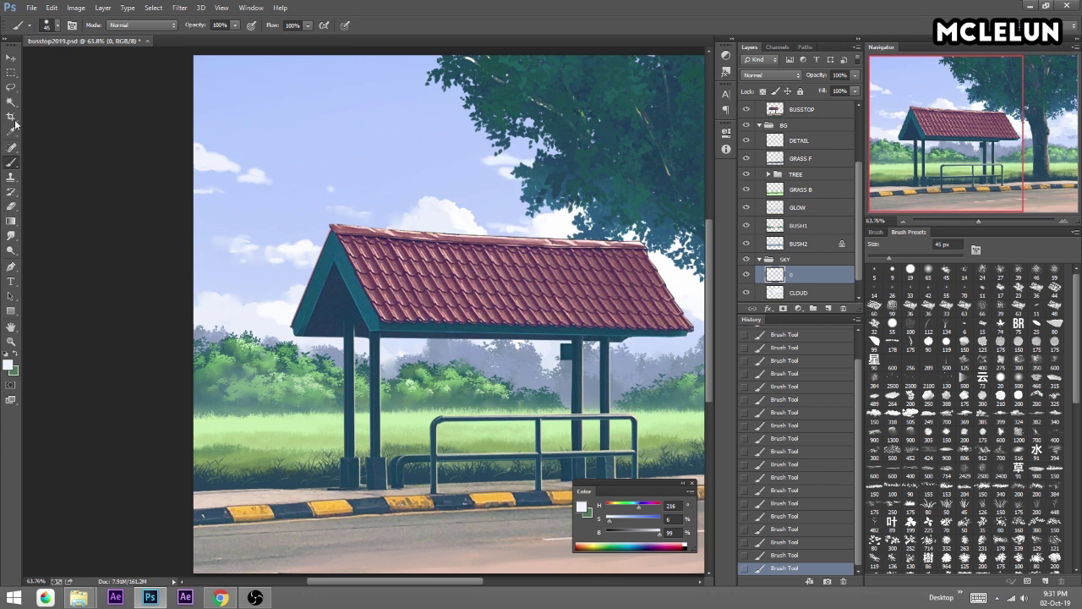
click(11, 236)
drag(203, 173, 315, 195)
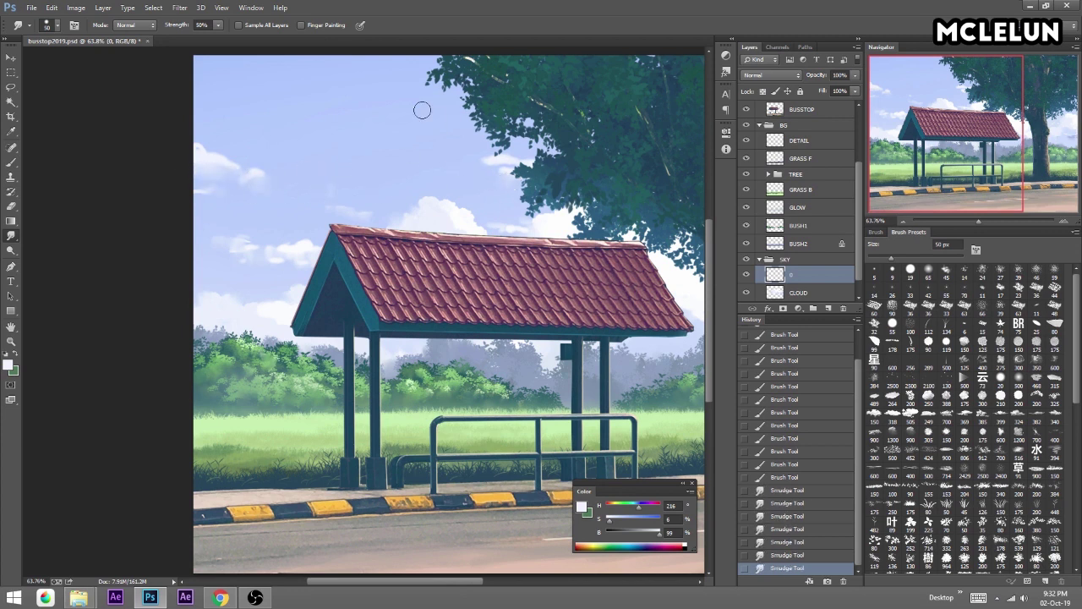
ctrl+click(829, 308)
double_click(800, 292)
text(T)
Name the new layer T and stamp a large cloud brush across the sky.
key(Return)
scroll(859, 271, down, 2)
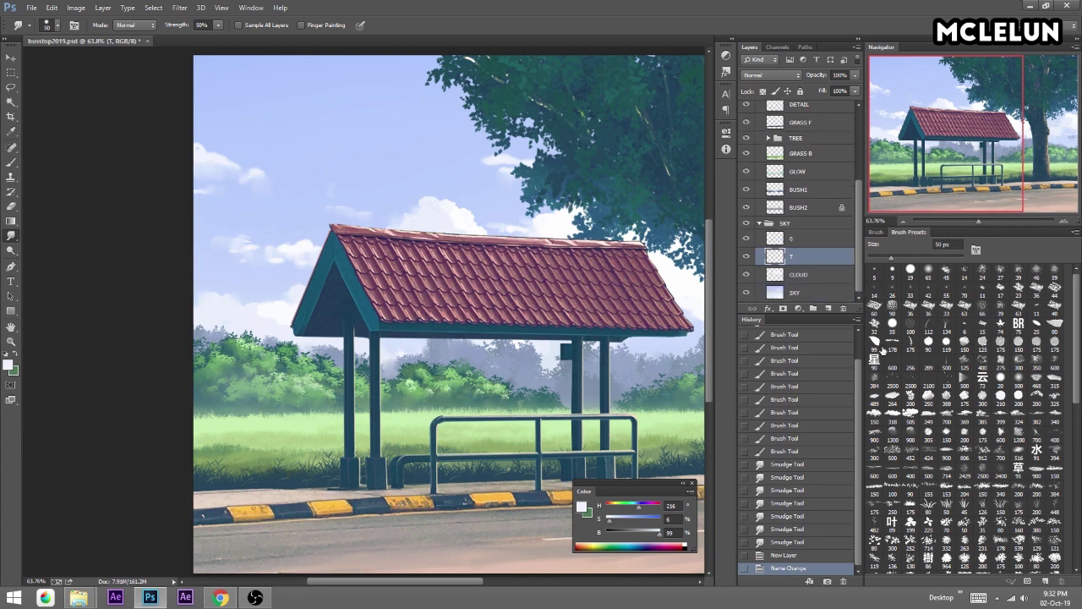
key(e)
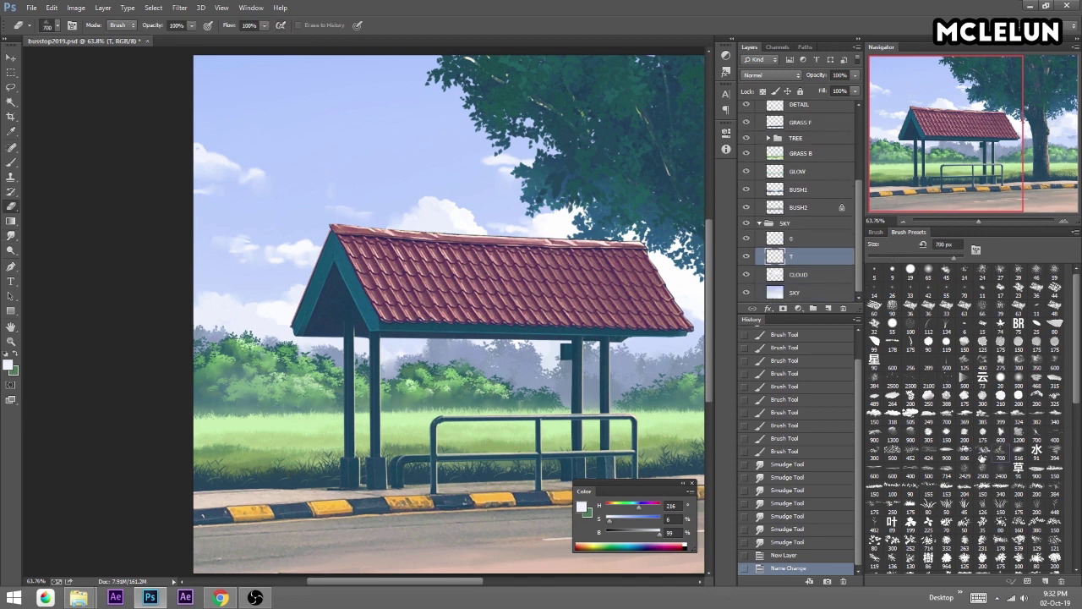
key(b)
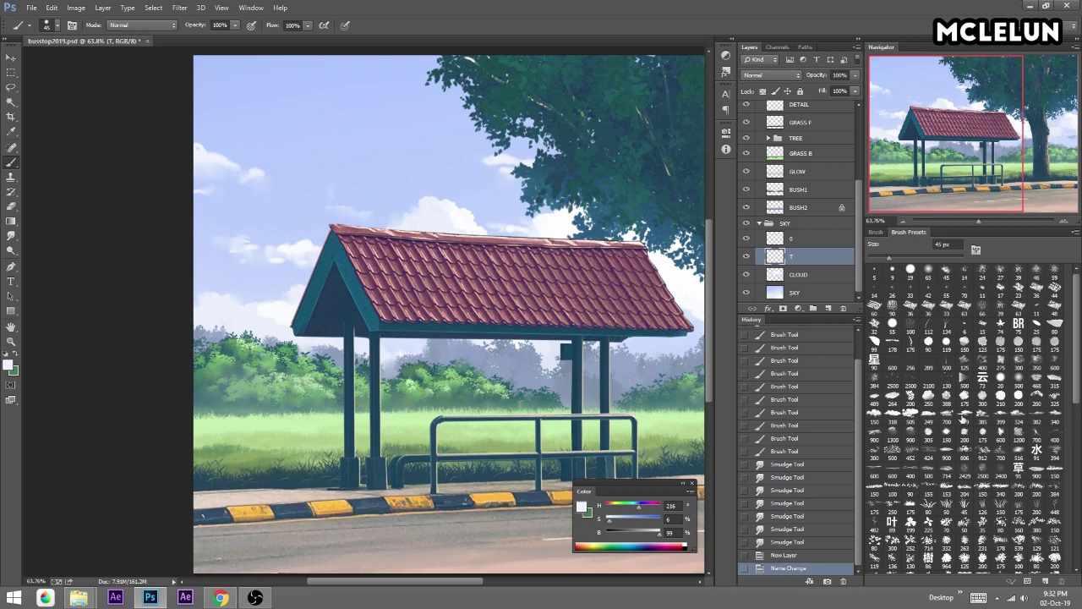
click(982, 452)
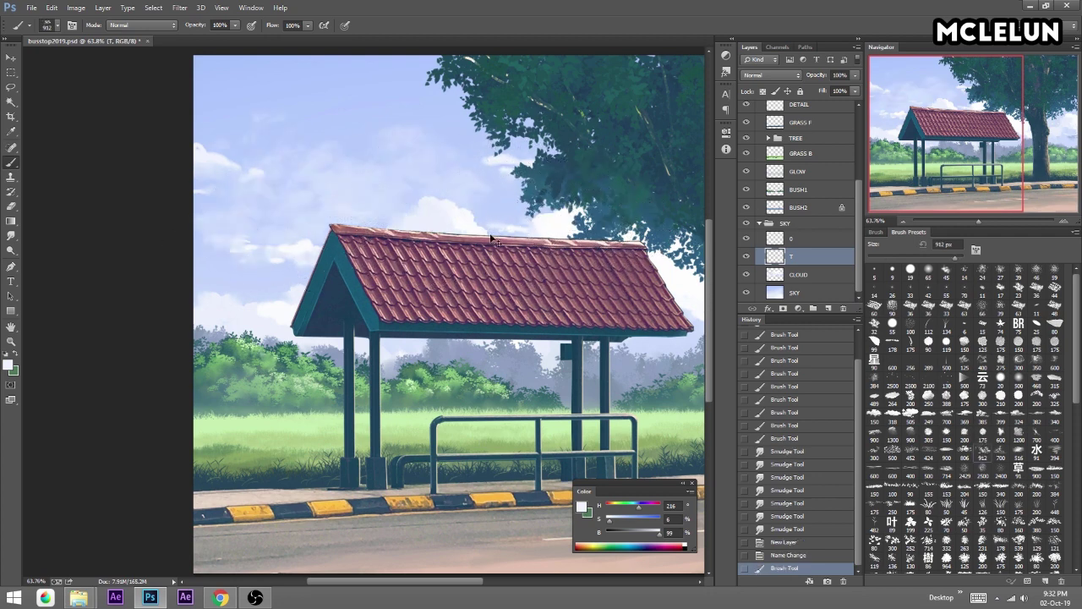
click(407, 270)
click(440, 254)
click(508, 237)
drag(654, 160, 460, 126)
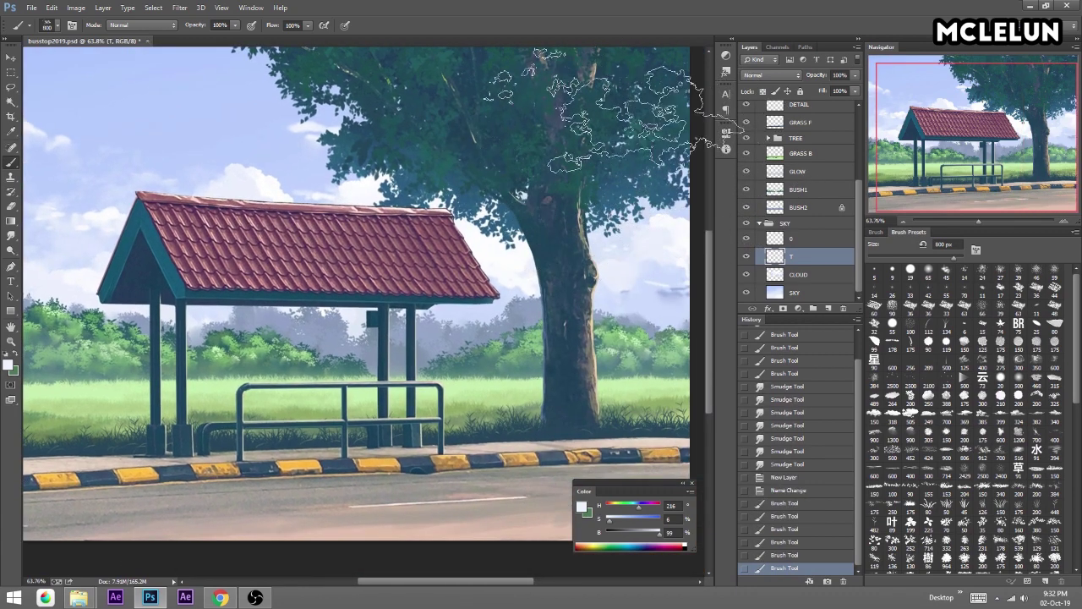
Switch to a 175 px brush preset and sample the road colour.
drag(492, 156, 522, 64)
key(e)
key(b)
scroll(1070, 423, down, 3)
scroll(1060, 457, down, 3)
scroll(1055, 491, down, 3)
scroll(1048, 524, down, 3)
click(1034, 509)
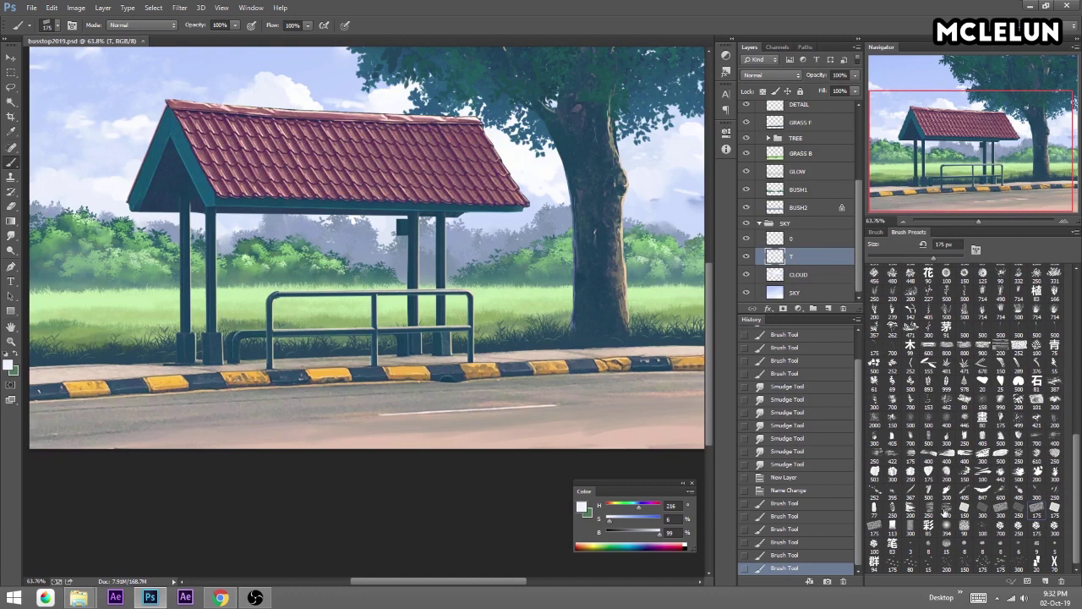
alt+click(633, 414)
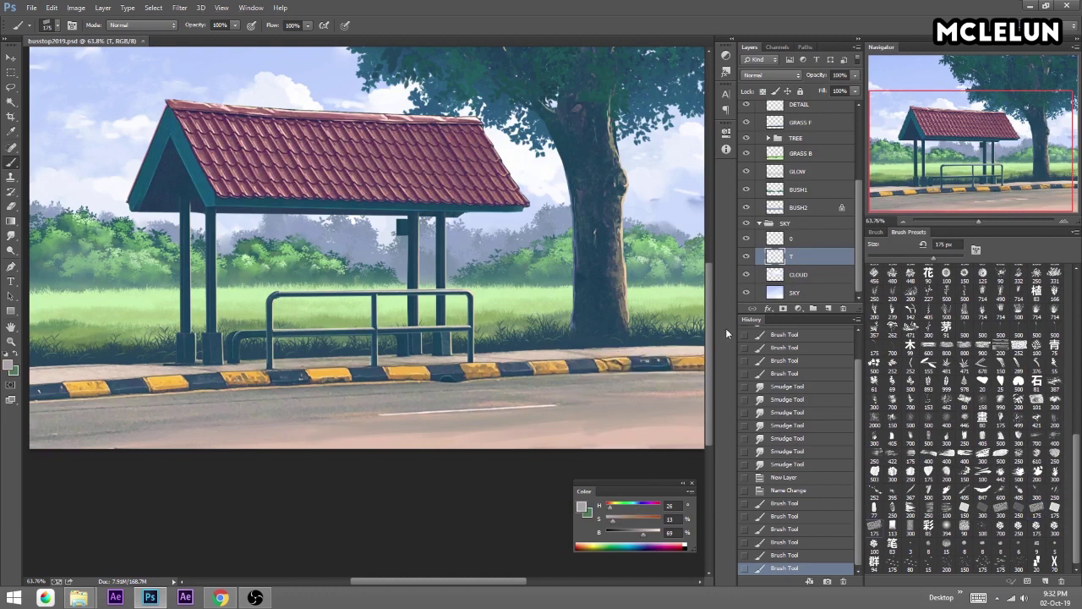
Make layer P visible again and select it.
scroll(859, 220, up, 1)
drag(860, 220, 863, 155)
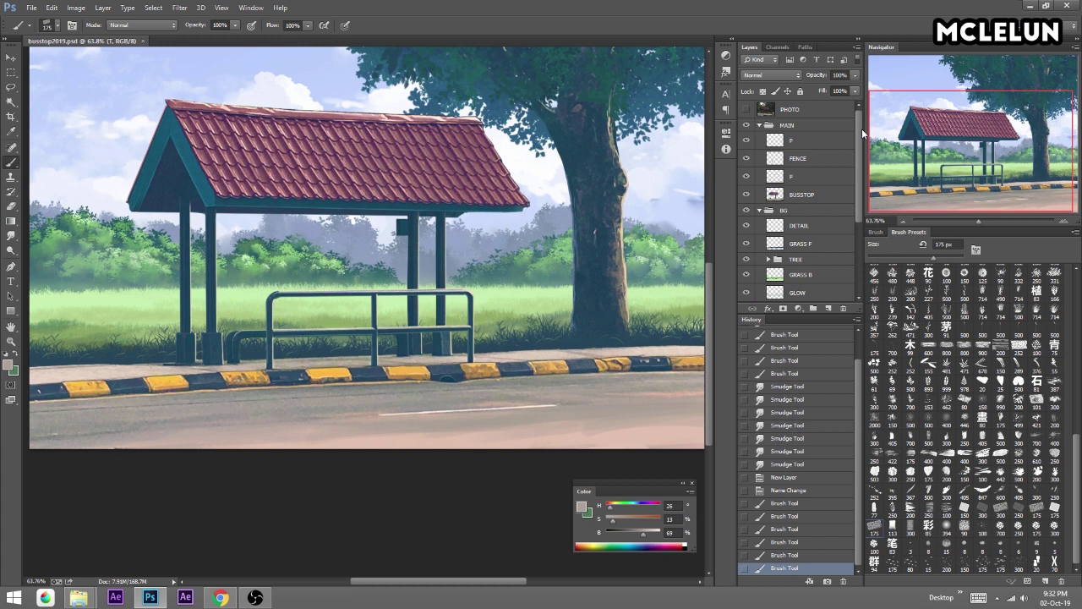
click(746, 176)
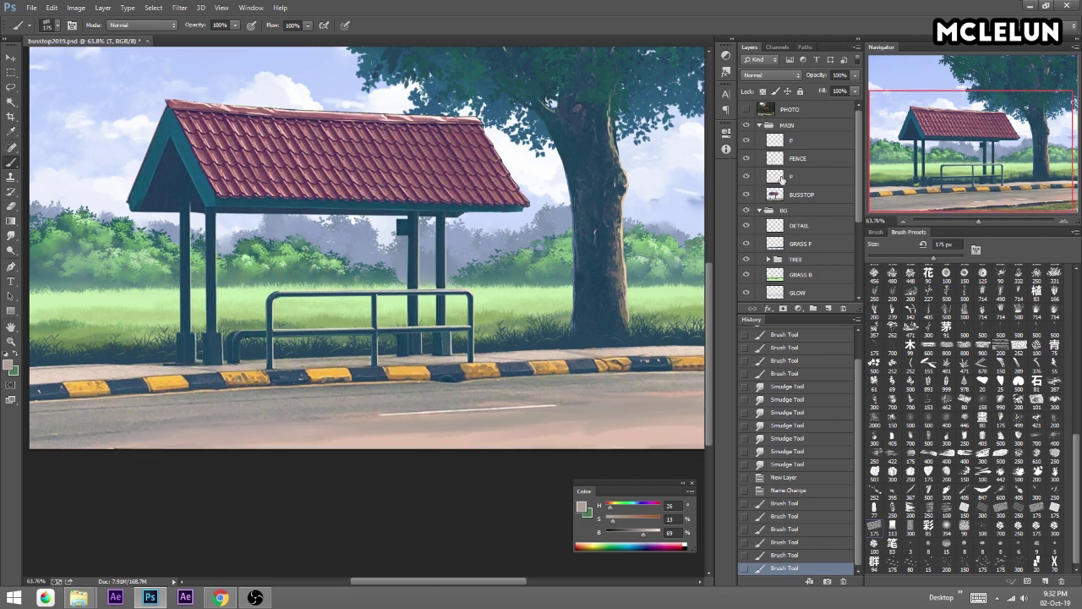
click(802, 183)
Add a layer above P, undo the test stroke, and choose the 387 px textured brush.
click(828, 308)
drag(617, 410, 561, 398)
key(ctrl+z)
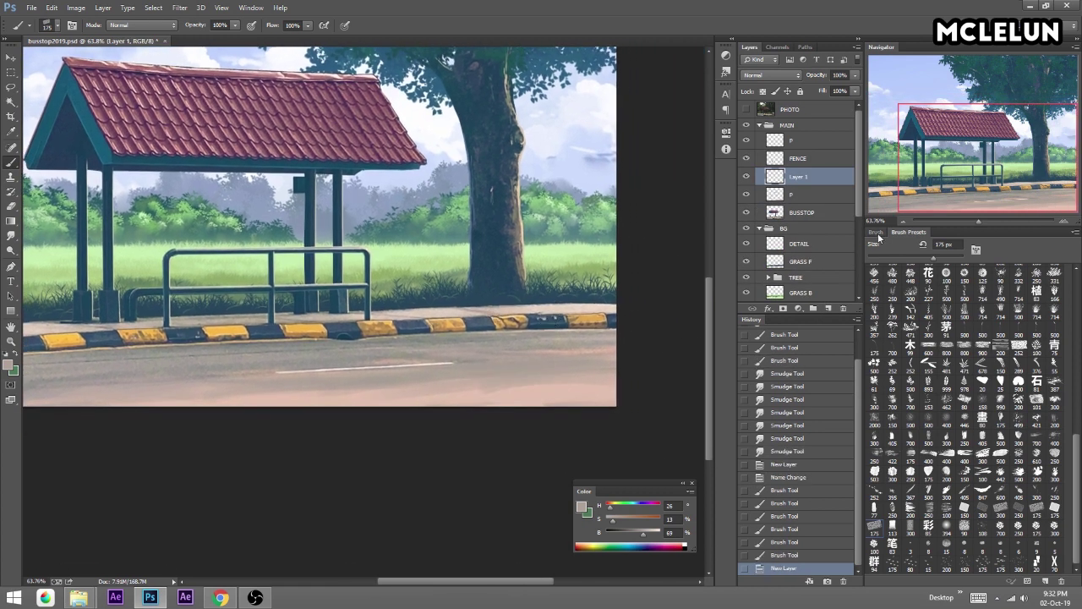
key(F5)
click(896, 330)
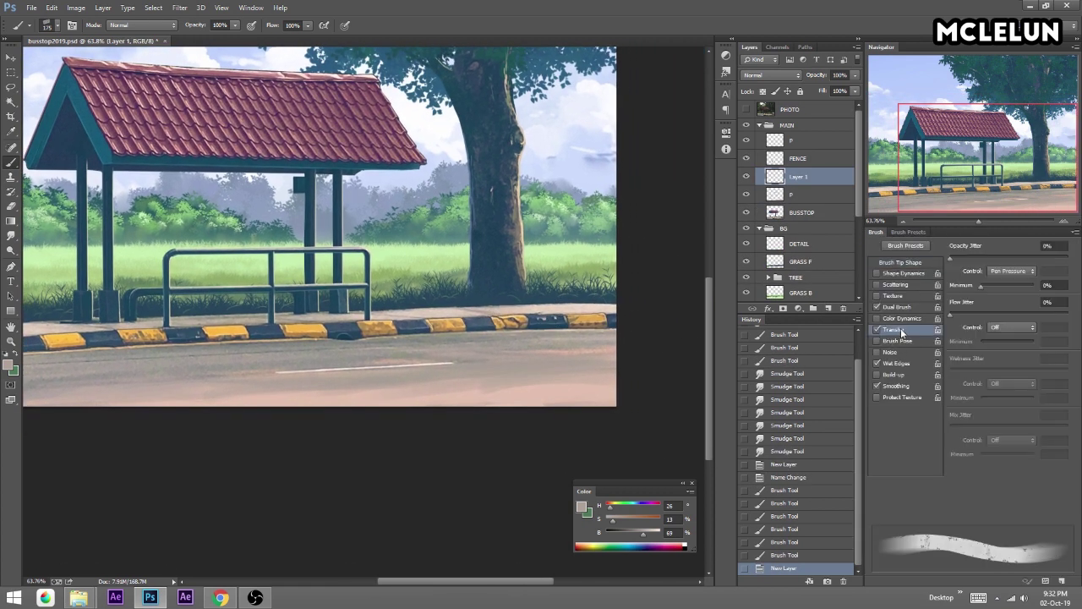
click(904, 235)
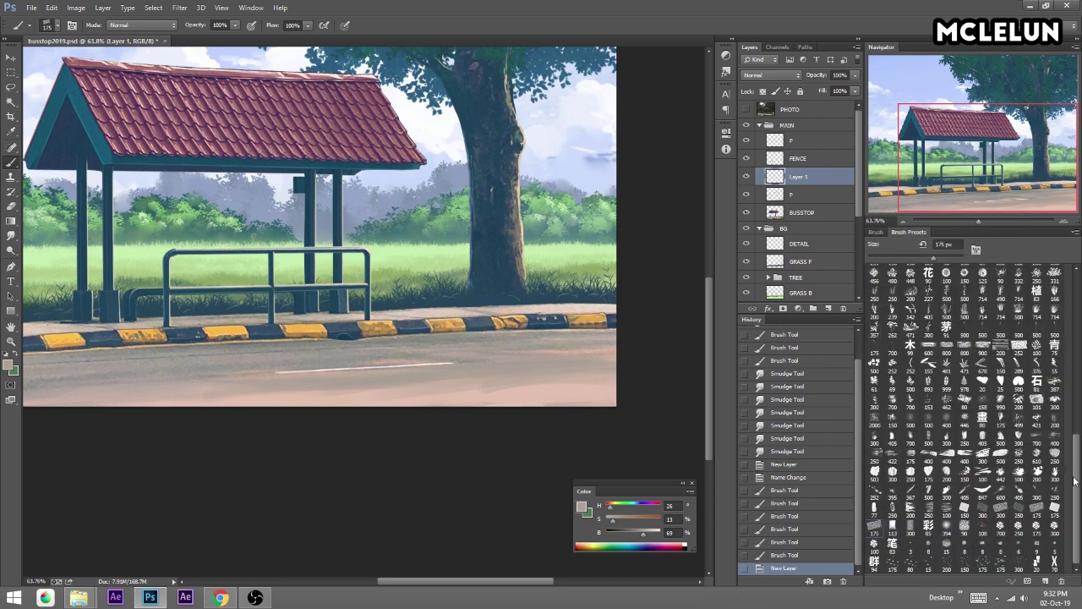
drag(1078, 475, 1078, 457)
click(1054, 399)
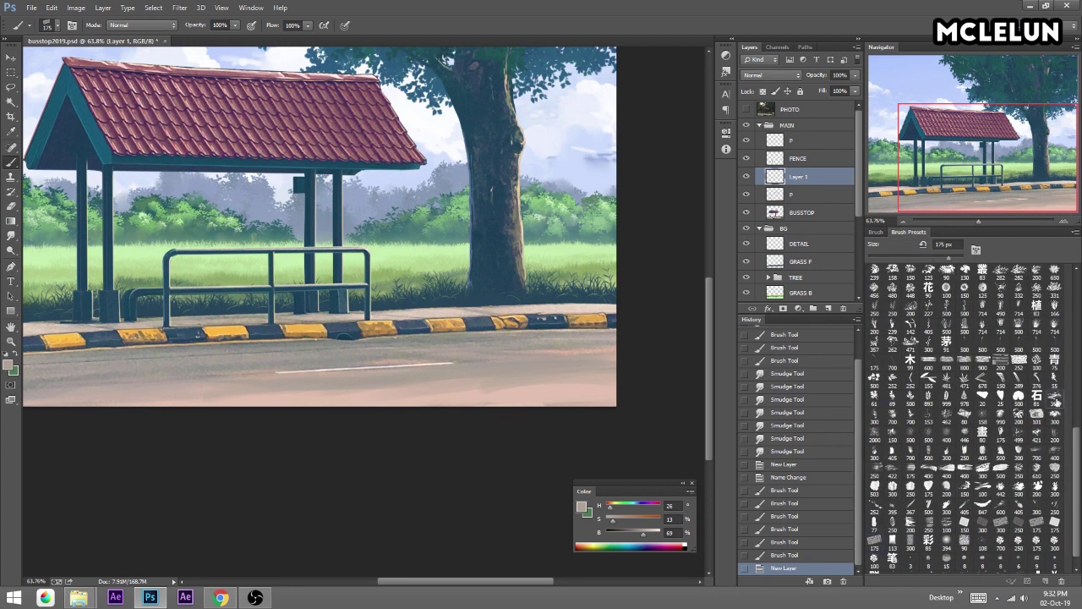
Enable brush Transfer and paint textured wear marks in sampled road tones.
alt+click(572, 370)
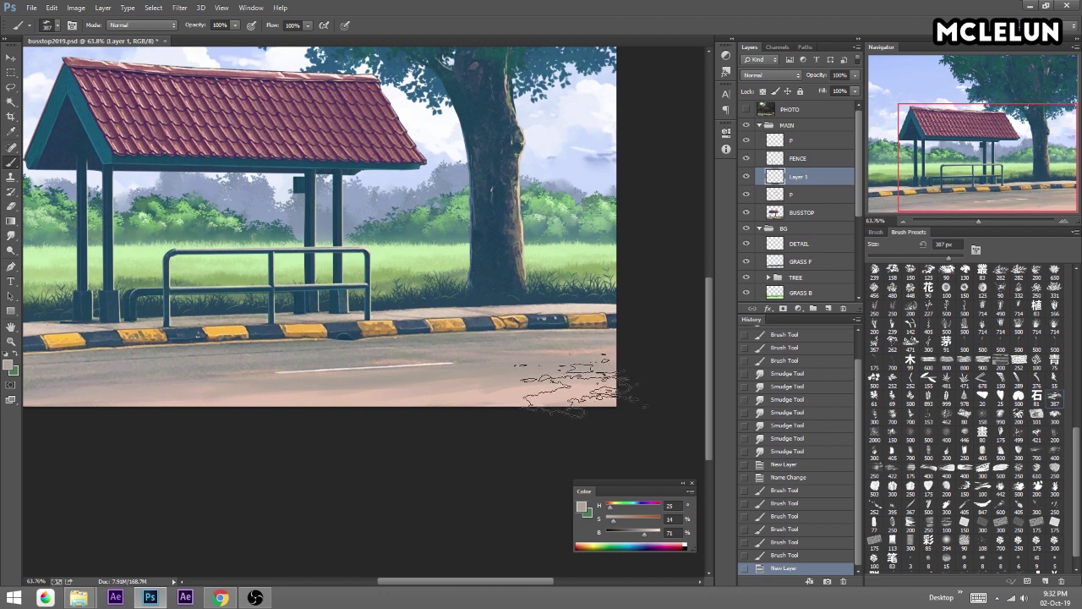
drag(575, 381, 609, 376)
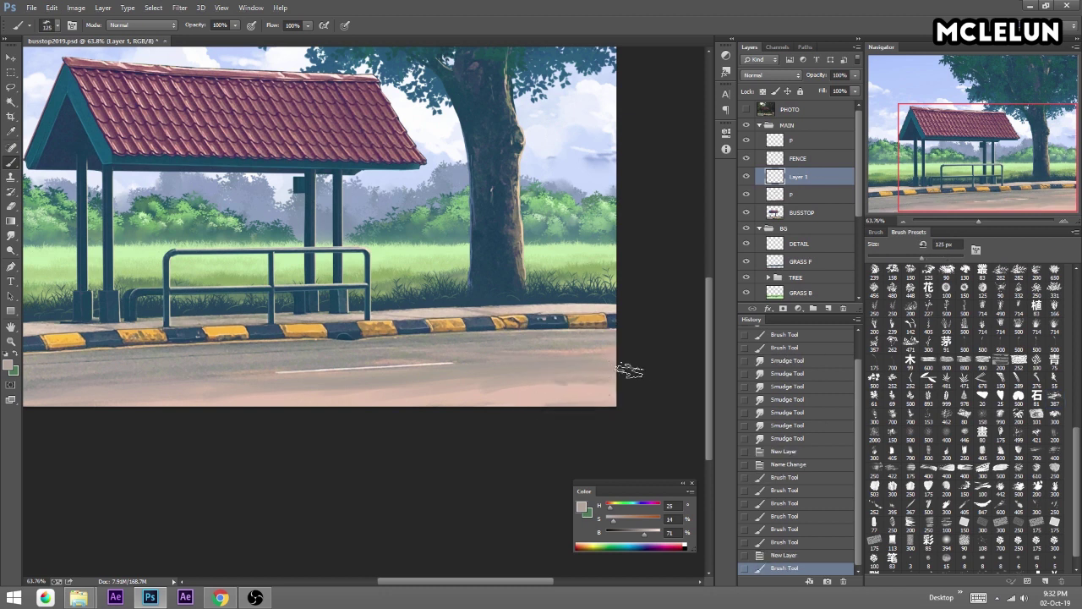
click(876, 232)
click(884, 332)
mouse_move(544, 381)
mouse_down()
mouse_move(651, 378)
mouse_move(594, 375)
mouse_up()
alt+click(596, 372)
mouse_move(398, 377)
mouse_down()
mouse_move(377, 392)
mouse_move(435, 375)
mouse_up()
mouse_move(253, 394)
mouse_down()
mouse_move(208, 401)
mouse_move(640, 380)
mouse_move(652, 363)
mouse_move(592, 364)
mouse_up()
Paint fainter wear strokes using lighter and greyer sampled road tones.
alt+click(570, 391)
mouse_move(592, 363)
mouse_down()
mouse_move(505, 367)
mouse_move(525, 386)
mouse_move(607, 385)
mouse_move(563, 398)
mouse_move(561, 389)
mouse_up()
drag(206, 370, 427, 355)
alt+click(443, 378)
alt+click(354, 358)
alt+click(447, 372)
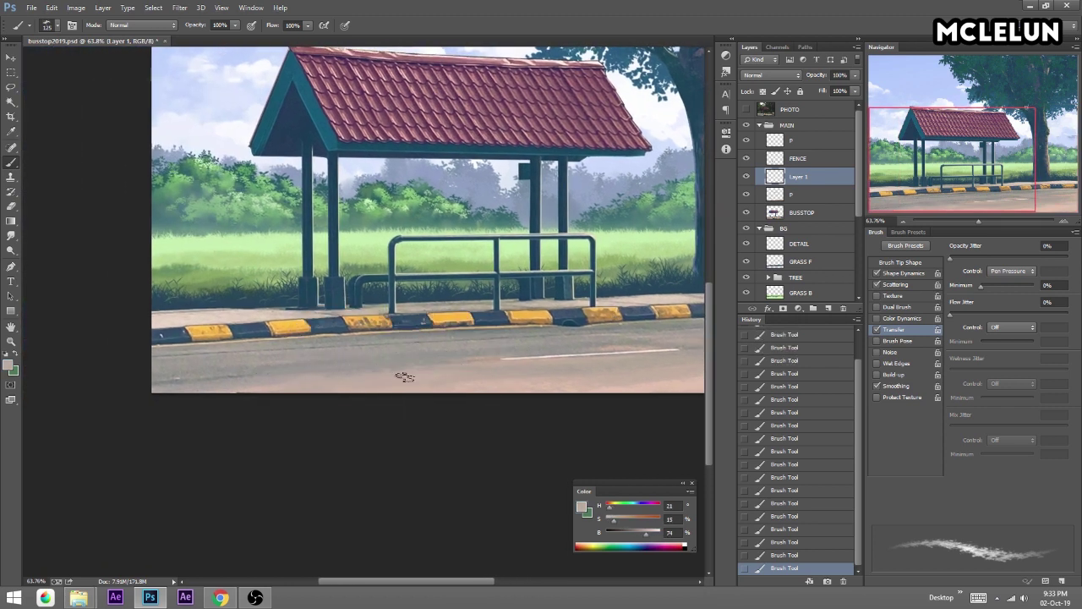
Zoom to about 165% on the curb, sample road tones there, and save the document.
drag(979, 223, 993, 223)
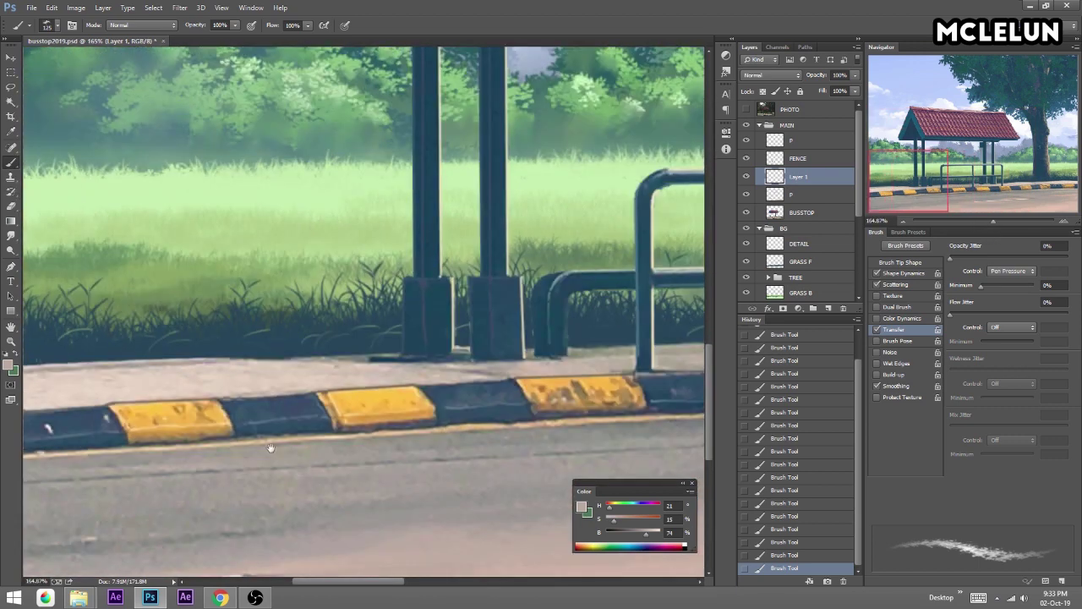
alt+click(468, 389)
alt+click(329, 431)
alt+click(372, 380)
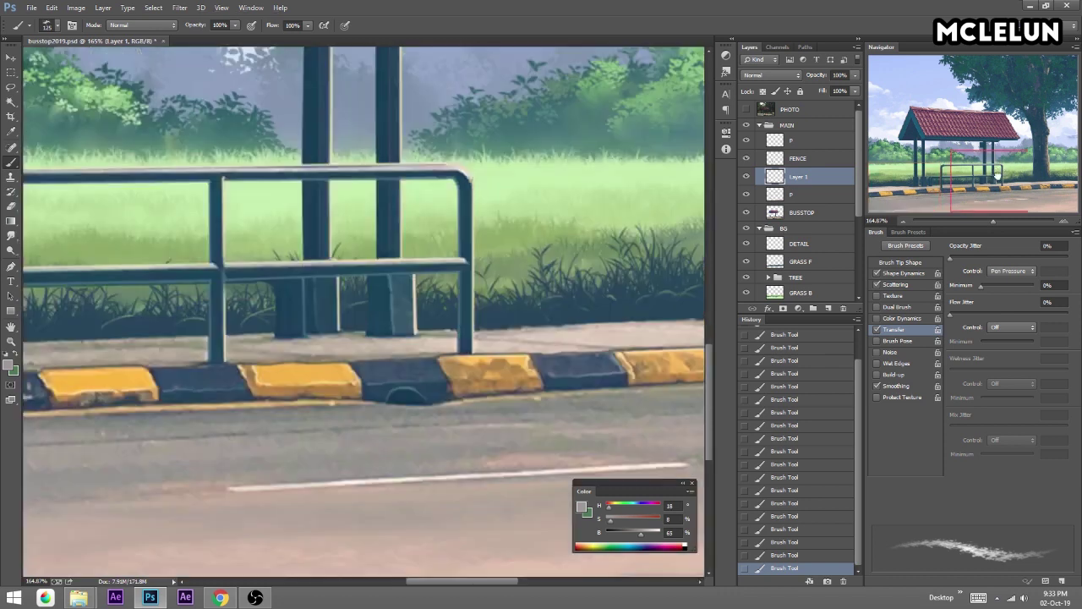
drag(905, 188, 1046, 187)
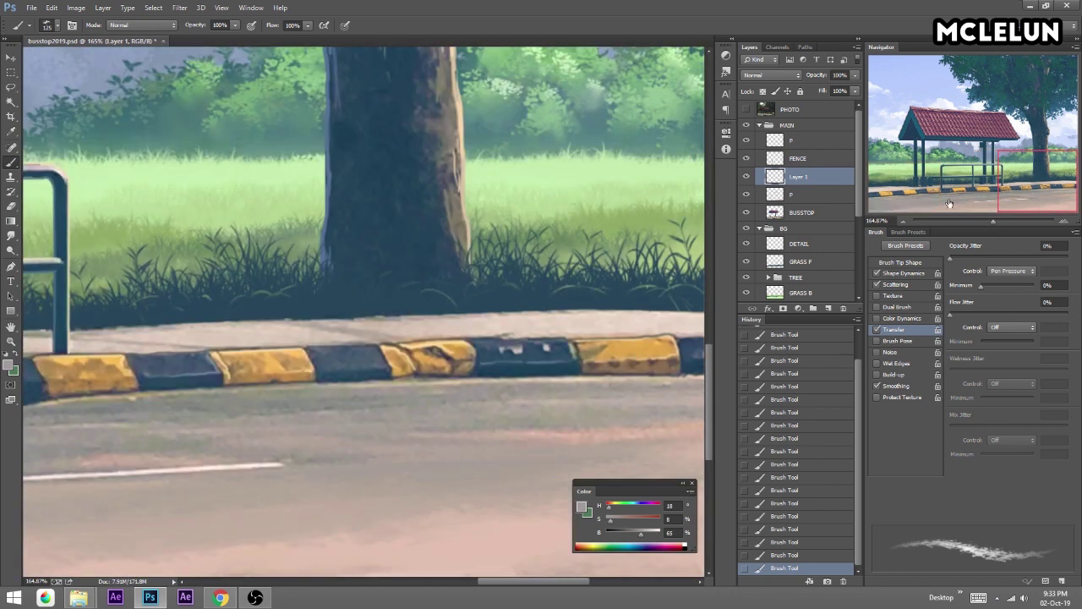
alt+click(346, 302)
alt+click(448, 347)
alt+click(370, 375)
key(ctrl+s)
drag(994, 222, 981, 220)
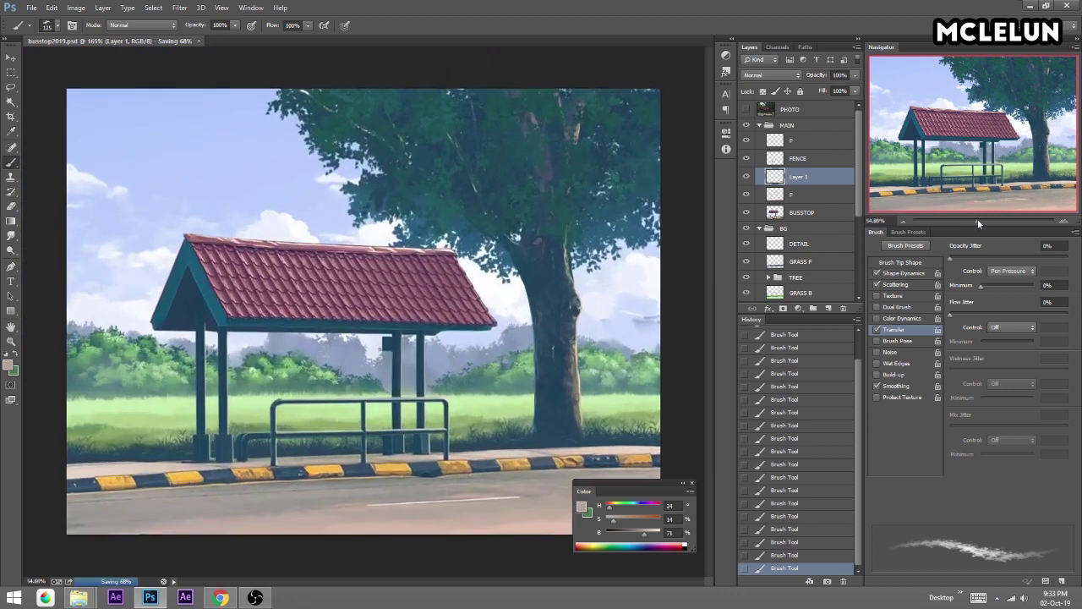
mouse_move(987, 147)
mouse_down()
mouse_move(961, 142)
mouse_move(964, 163)
mouse_up()
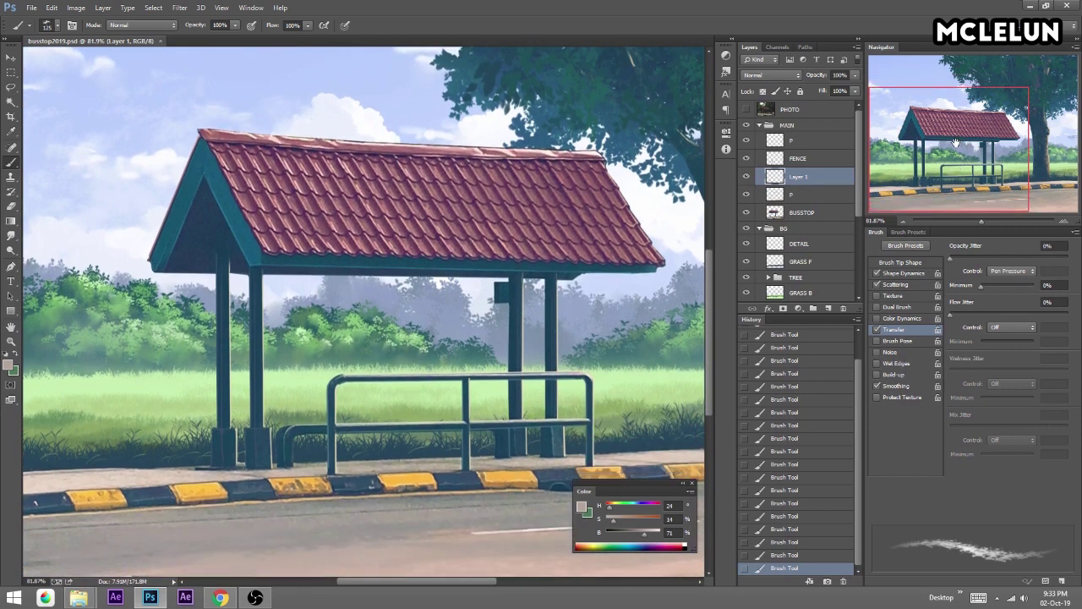
drag(967, 220, 977, 217)
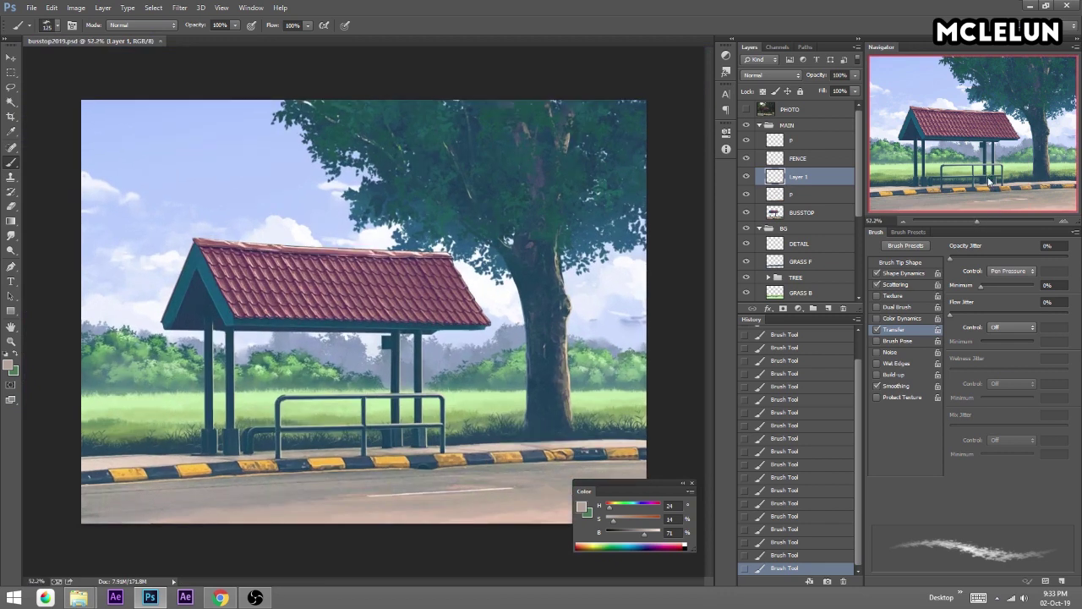
drag(857, 213, 857, 264)
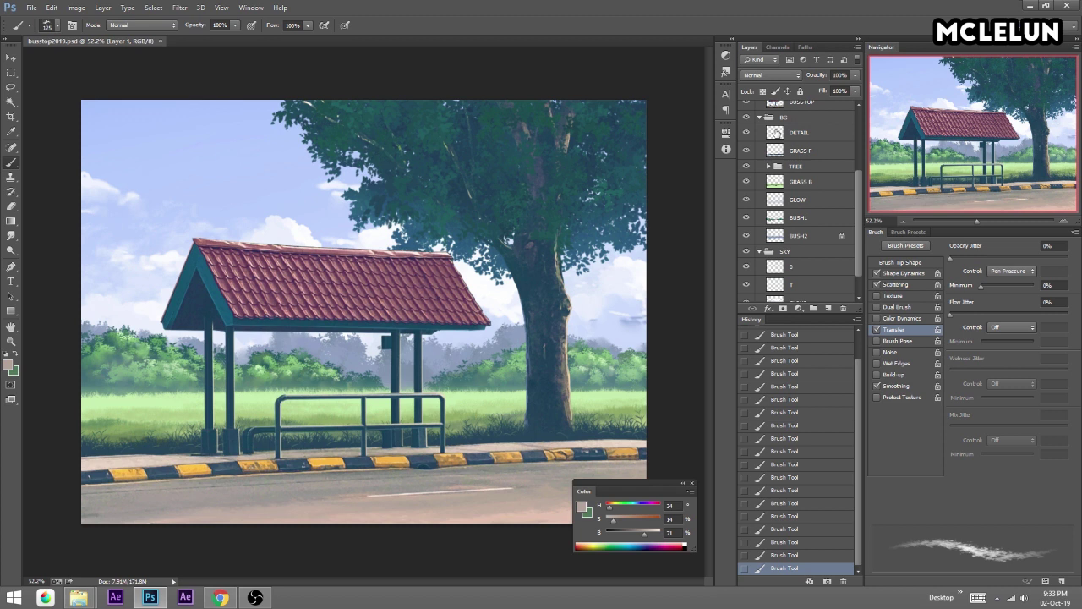
drag(859, 181, 862, 170)
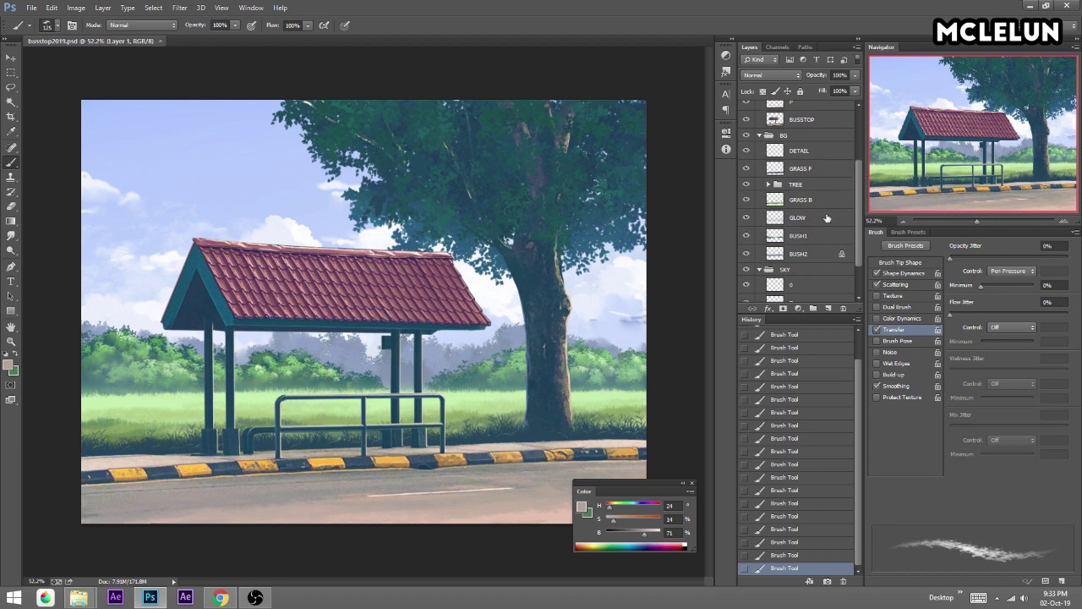
Add a new layer above GRASS B and paint a light-green haze over the background bushes with an enlarged soft round 65 px brush.
click(826, 219)
click(824, 203)
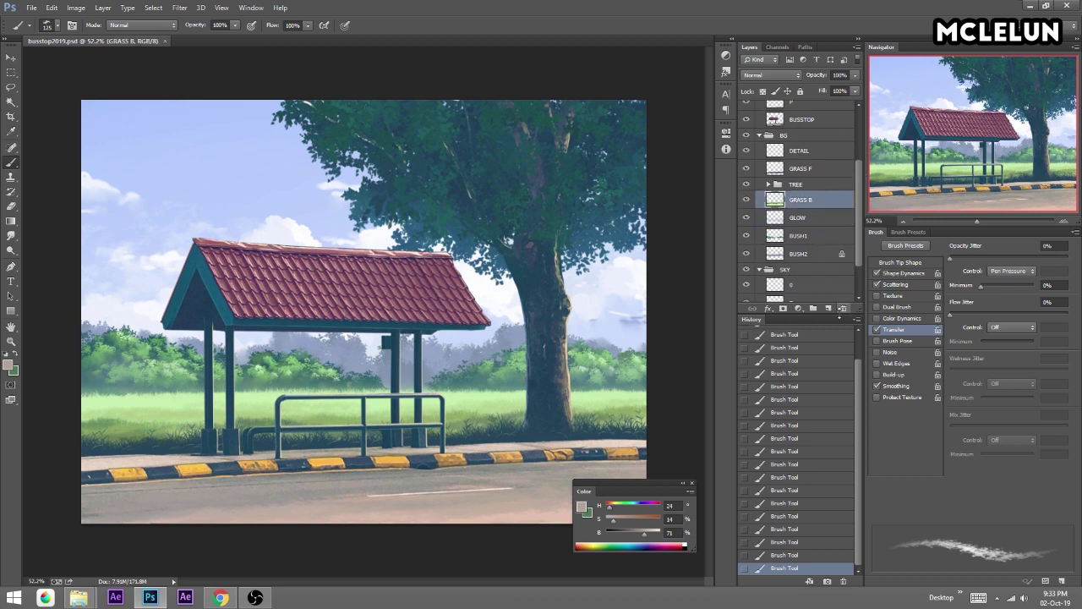
click(829, 308)
click(909, 232)
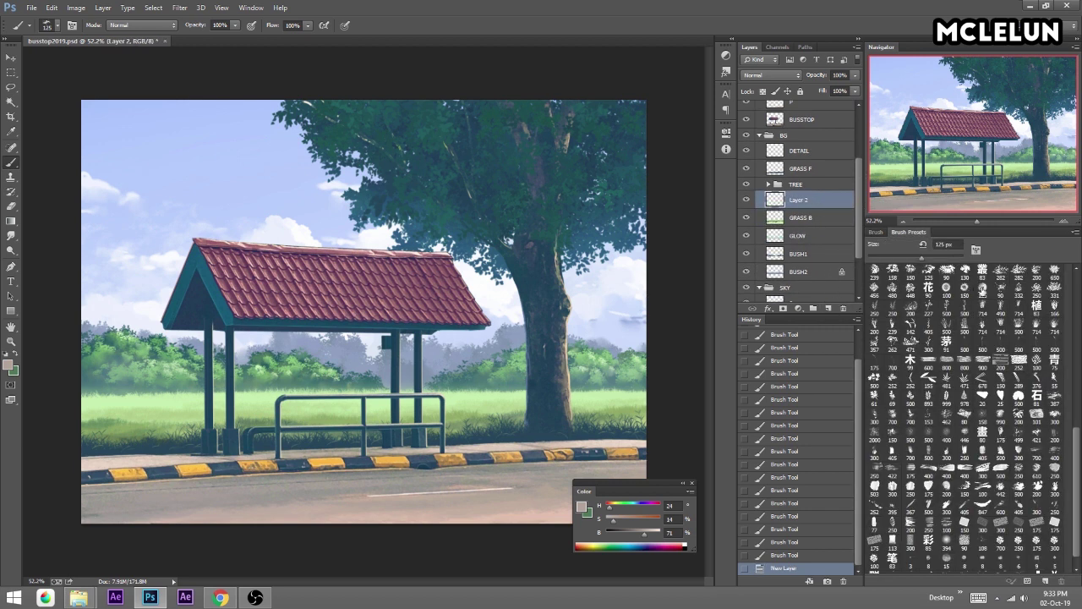
click(1079, 330)
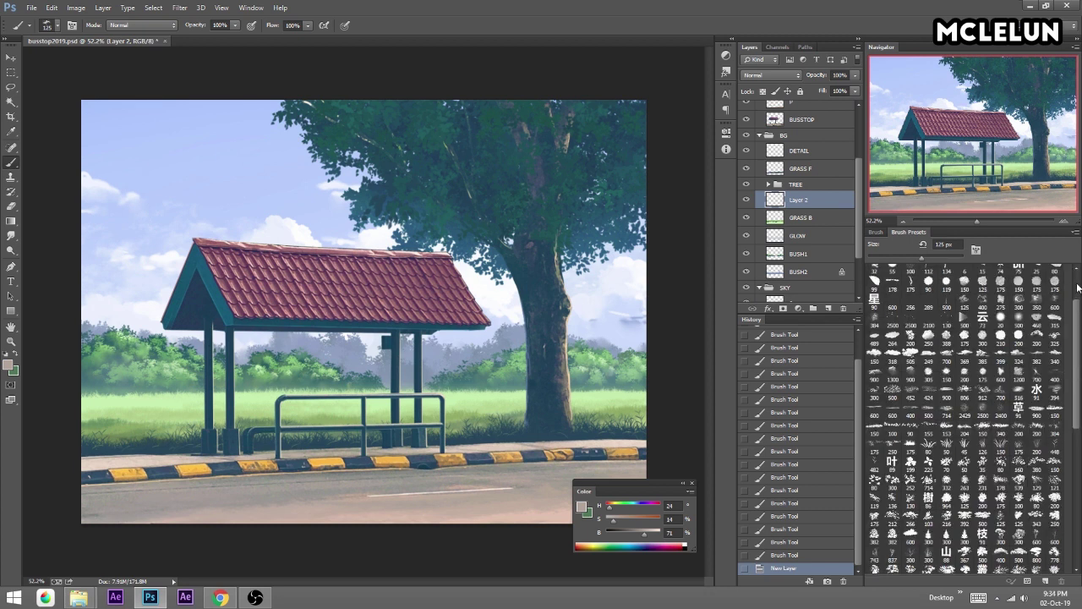
drag(1078, 288, 1079, 285)
click(929, 269)
alt+click(453, 367)
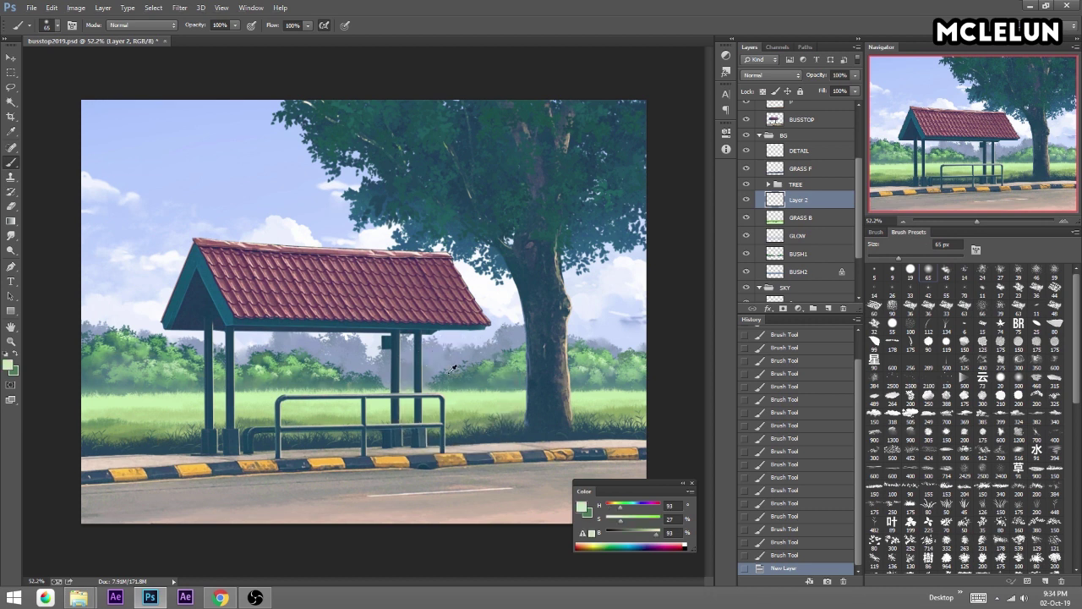
key(bracketright)
key(bracketright)
key(bracketright)
key(bracketright)
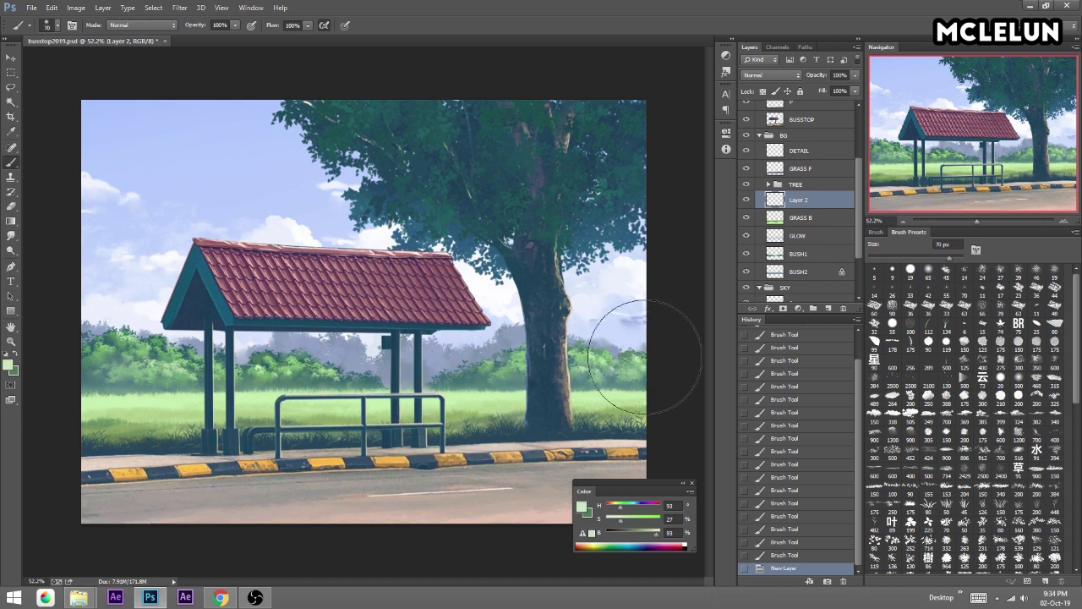
drag(609, 347, 355, 355)
Set the new layer to Screen, then clear it and repaint a light-blue glow across the mid-ground.
click(782, 76)
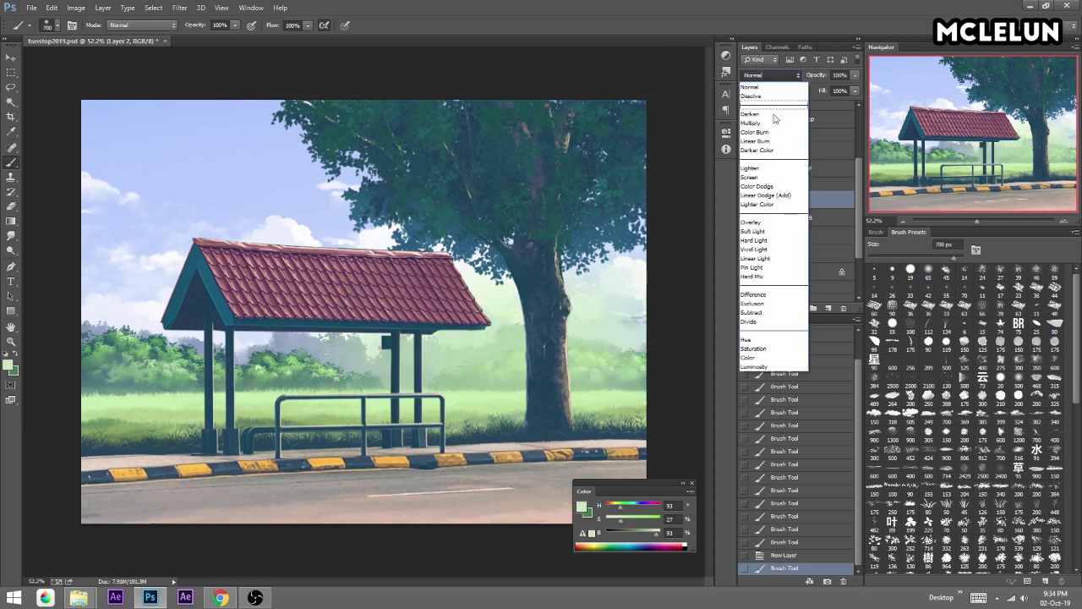
click(765, 165)
alt+click(229, 135)
drag(245, 363, 608, 355)
key(ctrl+a)
key(Delete)
key(Delete)
key(Delete)
key(ctrl+d)
mouse_move(136, 278)
mouse_down()
mouse_move(651, 266)
mouse_move(85, 266)
mouse_up()
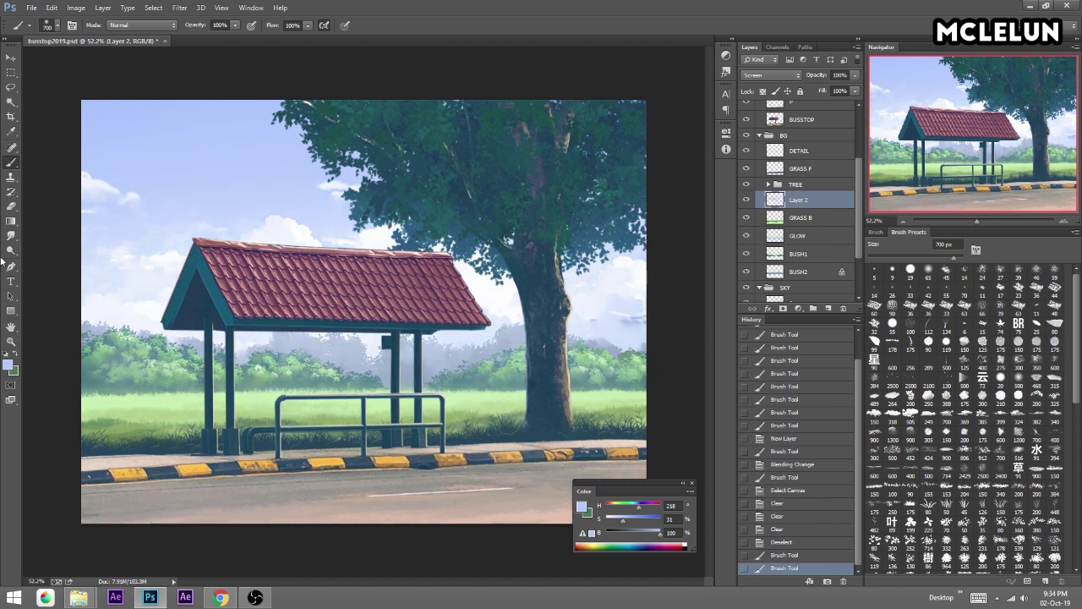
Compare Normal and Color Dodge, settle on Screen, and paint more glow beside the tree's right side.
click(769, 74)
click(769, 75)
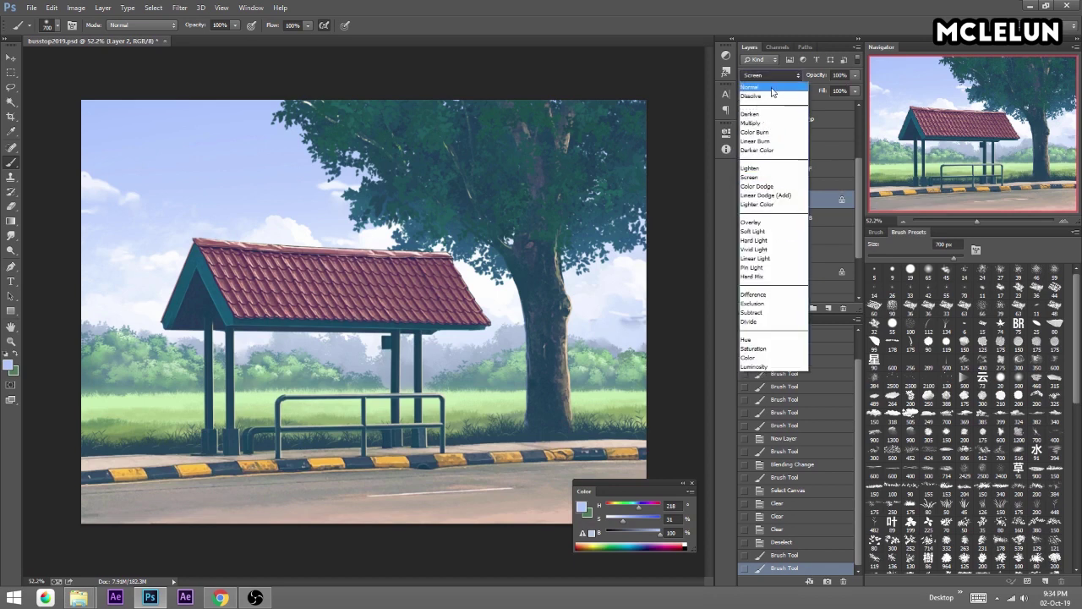
click(772, 88)
click(774, 76)
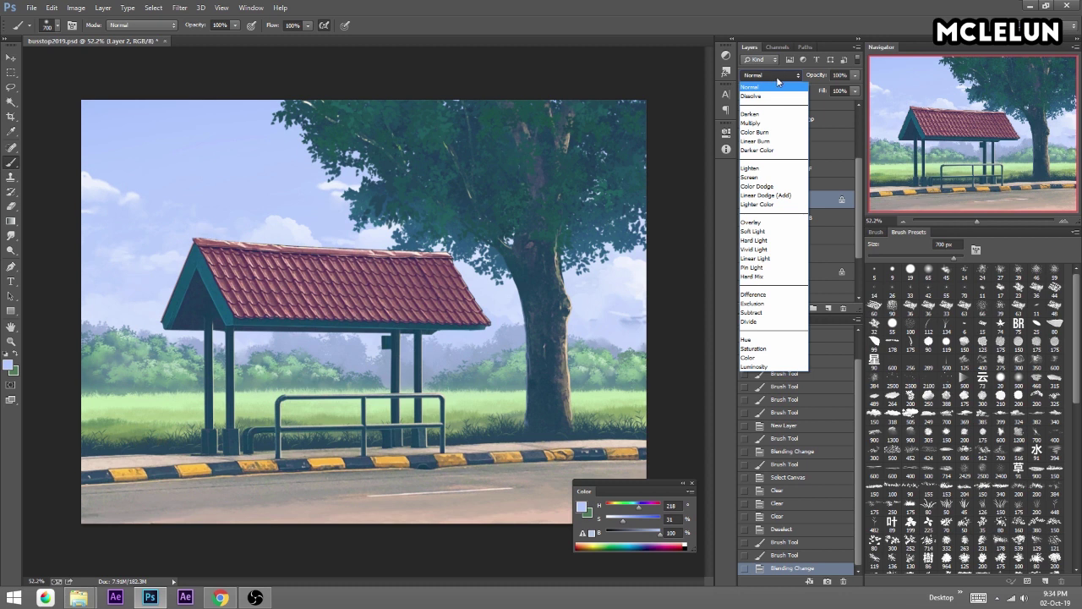
click(786, 186)
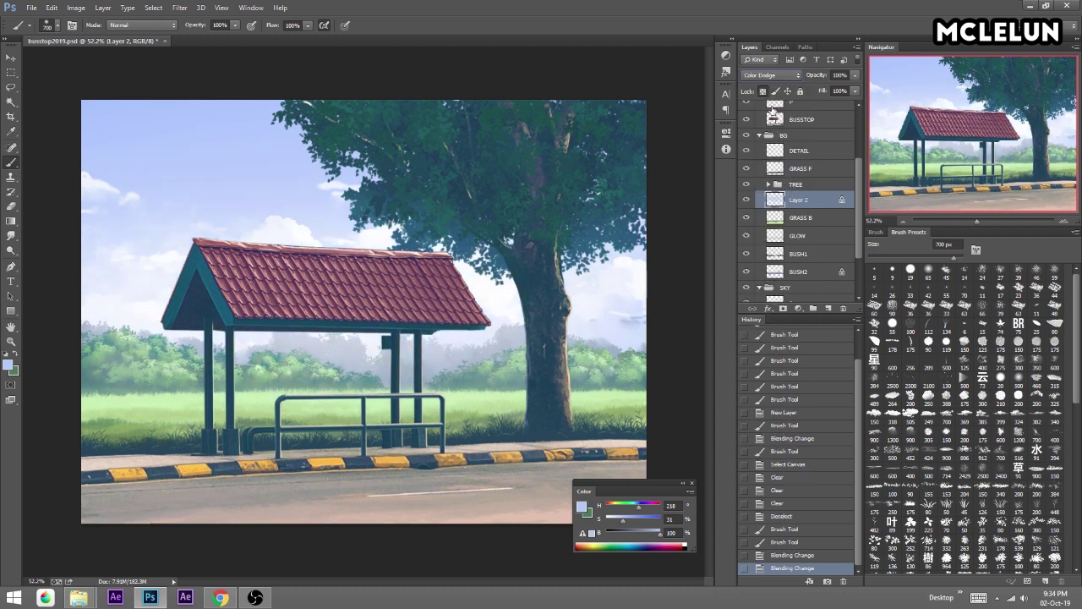
click(778, 75)
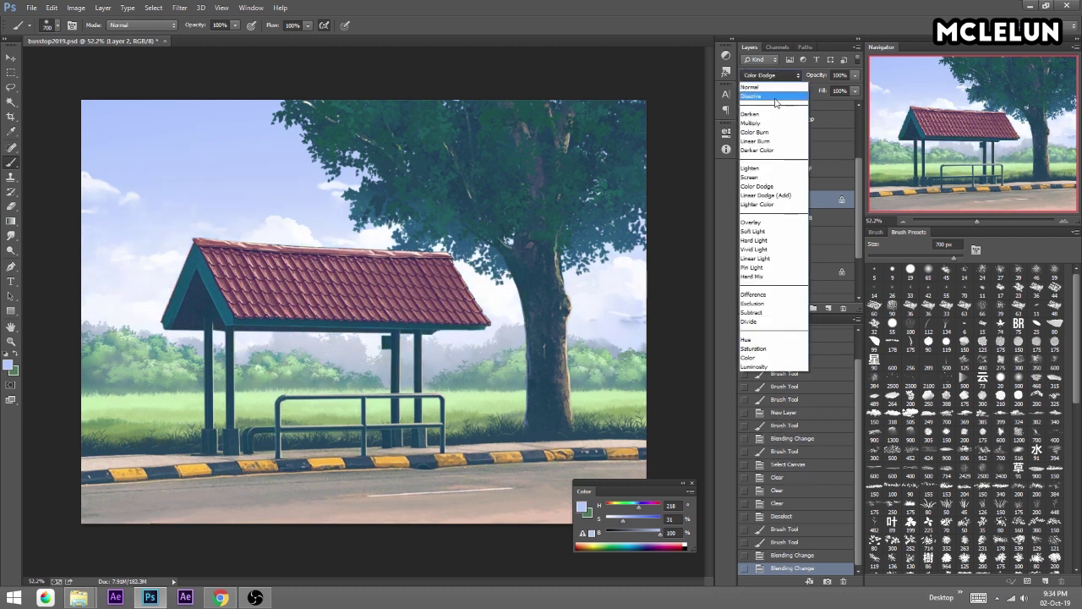
click(769, 178)
drag(688, 266, 618, 217)
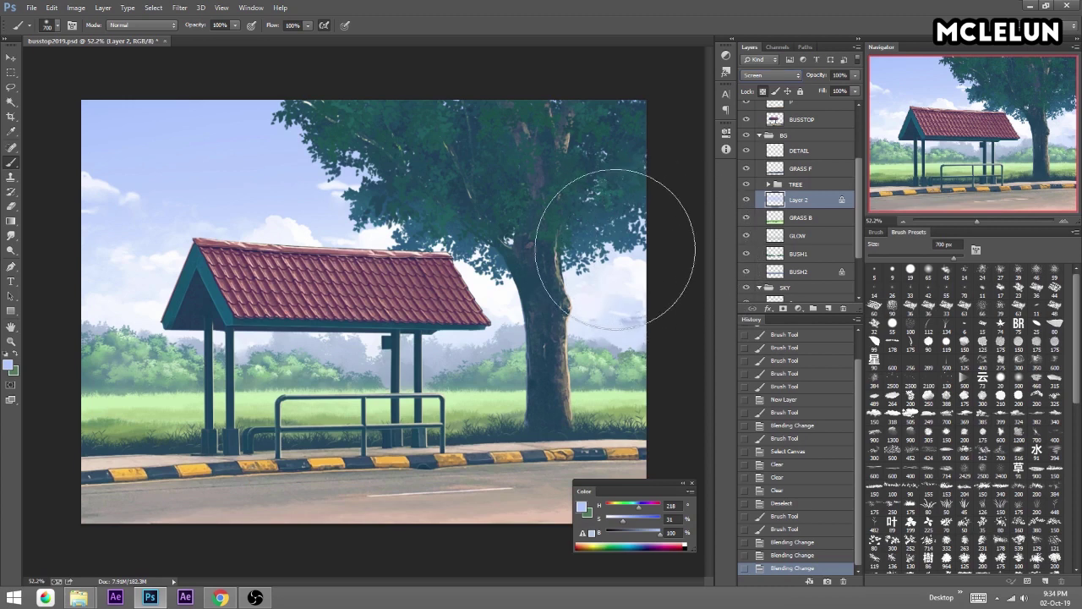
Erase the glow from the sky and tree with a soft eraser of about 700 px.
key(e)
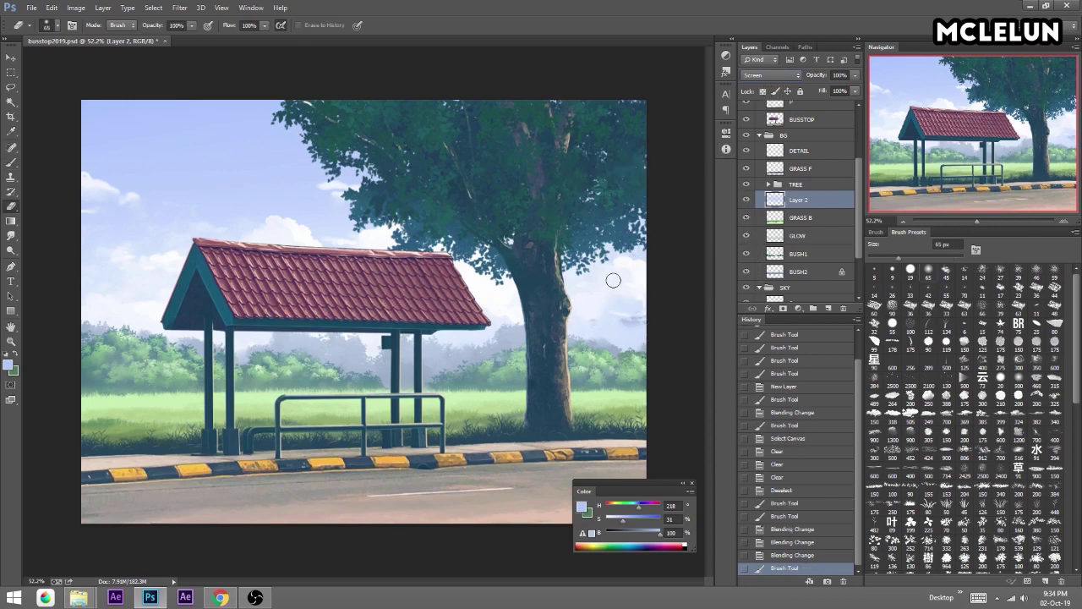
click(965, 279)
click(929, 272)
key(bracketright)
key(bracketright)
key(bracketright)
key(bracketright)
key(bracketright)
key(bracketright)
key(bracketright)
key(bracketright)
key(bracketright)
mouse_move(169, 223)
mouse_down()
mouse_move(253, 205)
mouse_move(617, 220)
mouse_up()
Rename the layer GLOW and toggle its visibility to compare the effect.
double_click(799, 201)
key(Return)
click(748, 200)
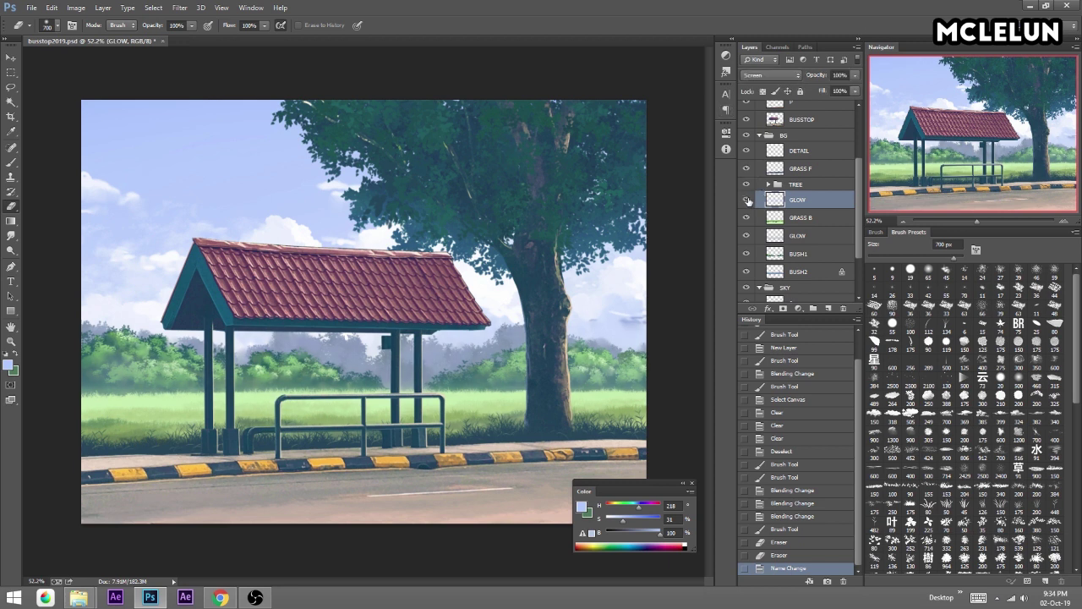
click(747, 200)
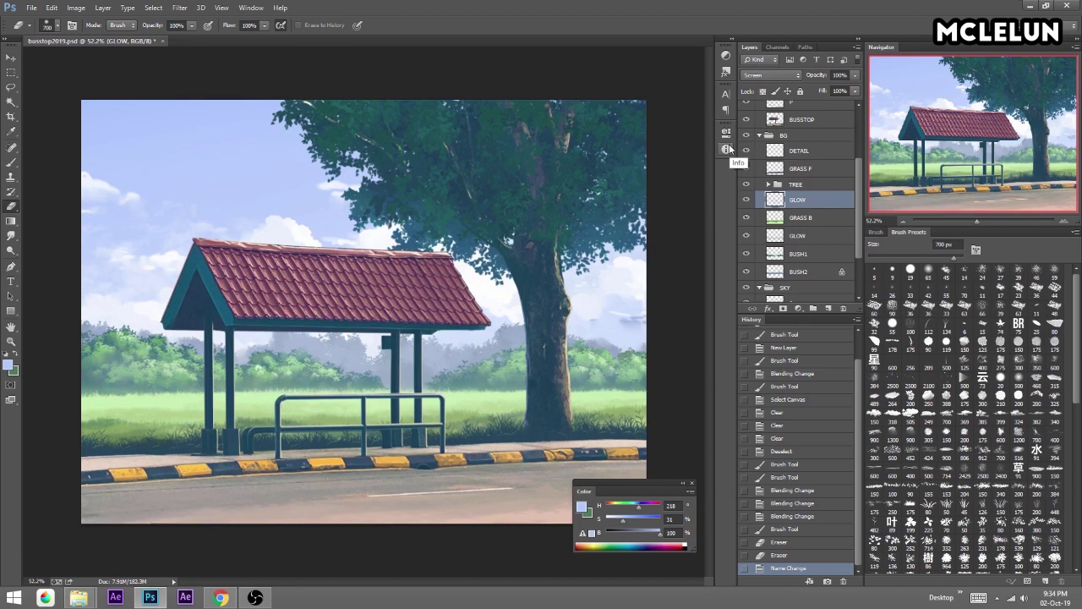
scroll(859, 120, up, 3)
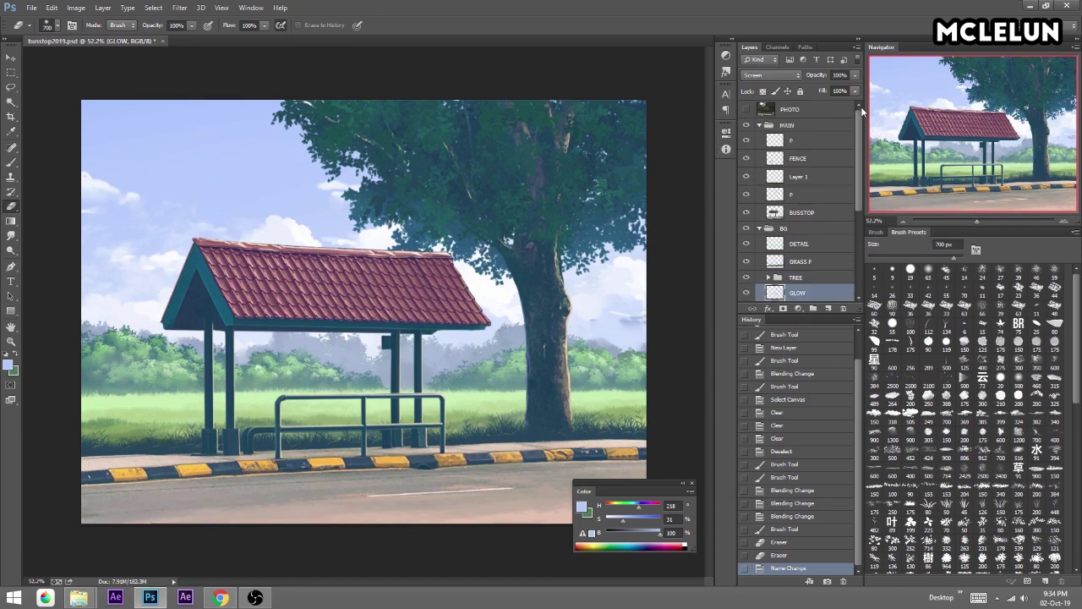
Select the top layer in the MAIN group and pick the leafy scatter brush preset at 252 px.
click(817, 126)
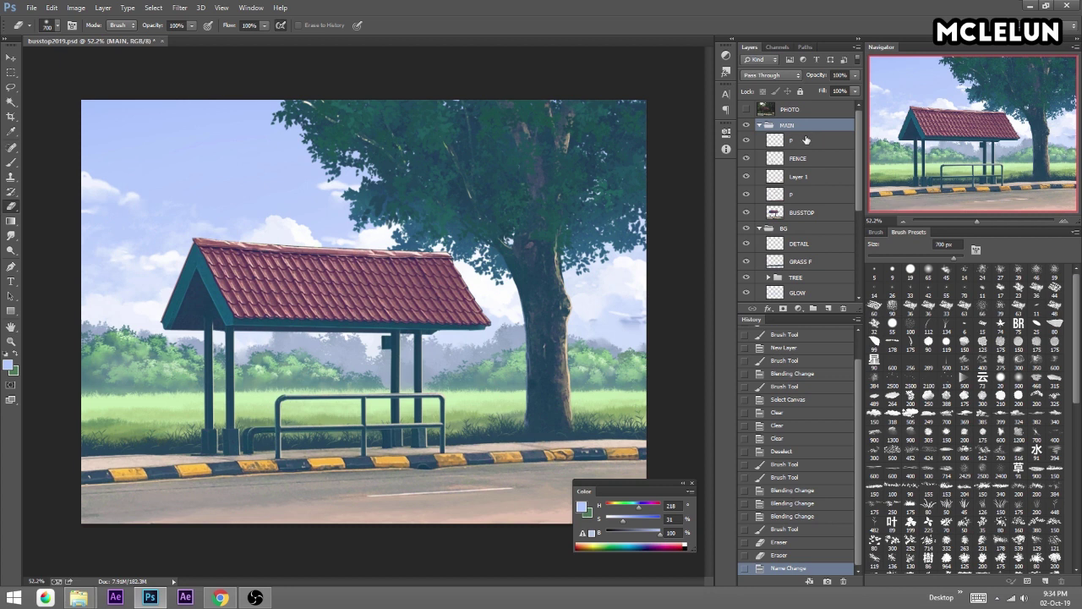
click(810, 143)
key(b)
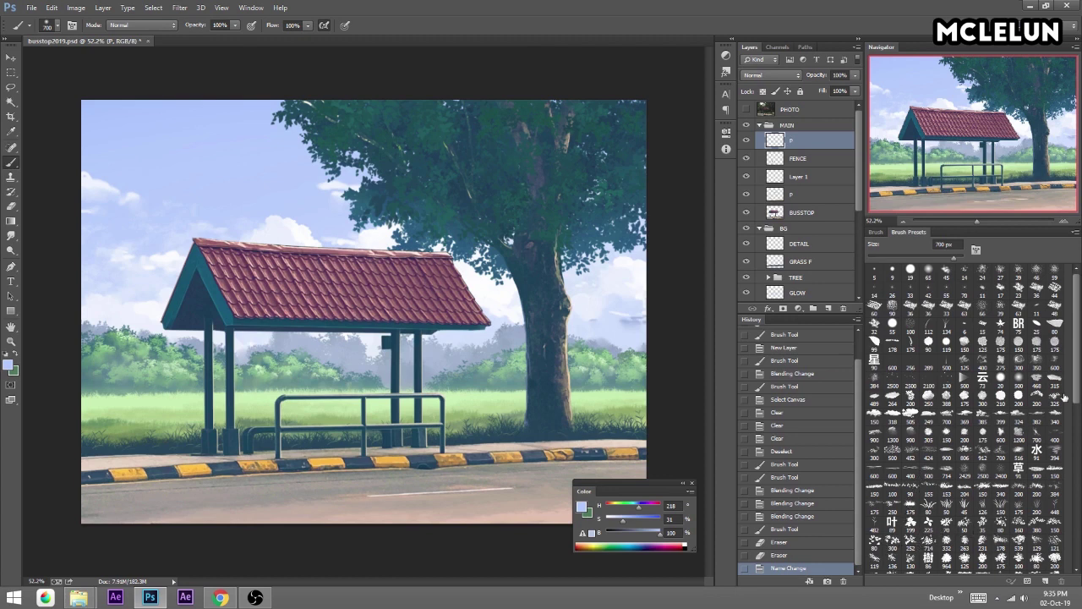
drag(1075, 387, 1074, 435)
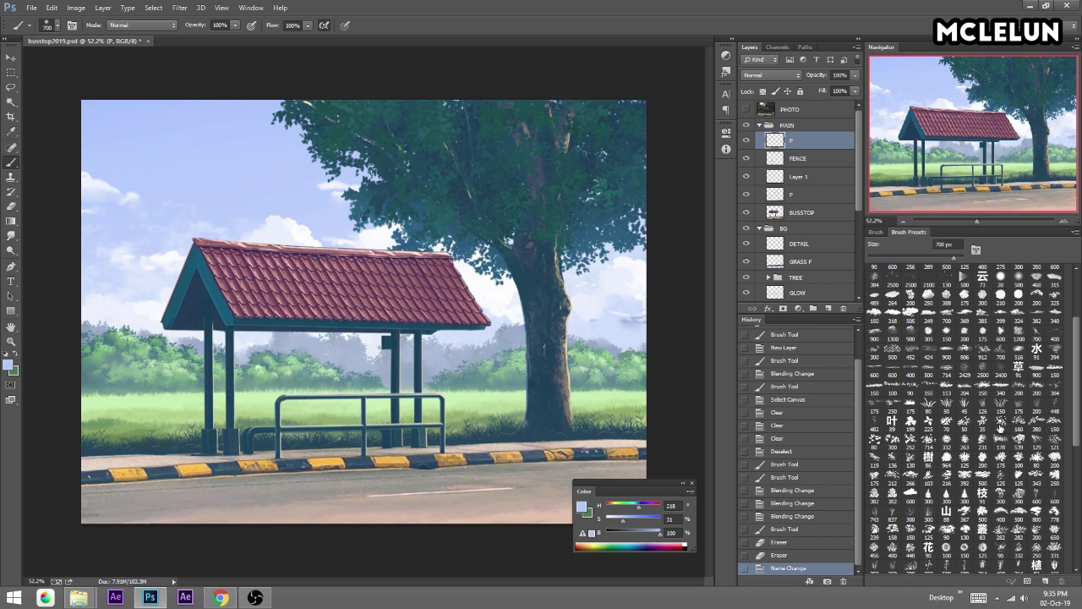
click(911, 440)
Turn on the brush's Shape Dynamics, reduce its size to 130, and pick dark blue.
click(876, 231)
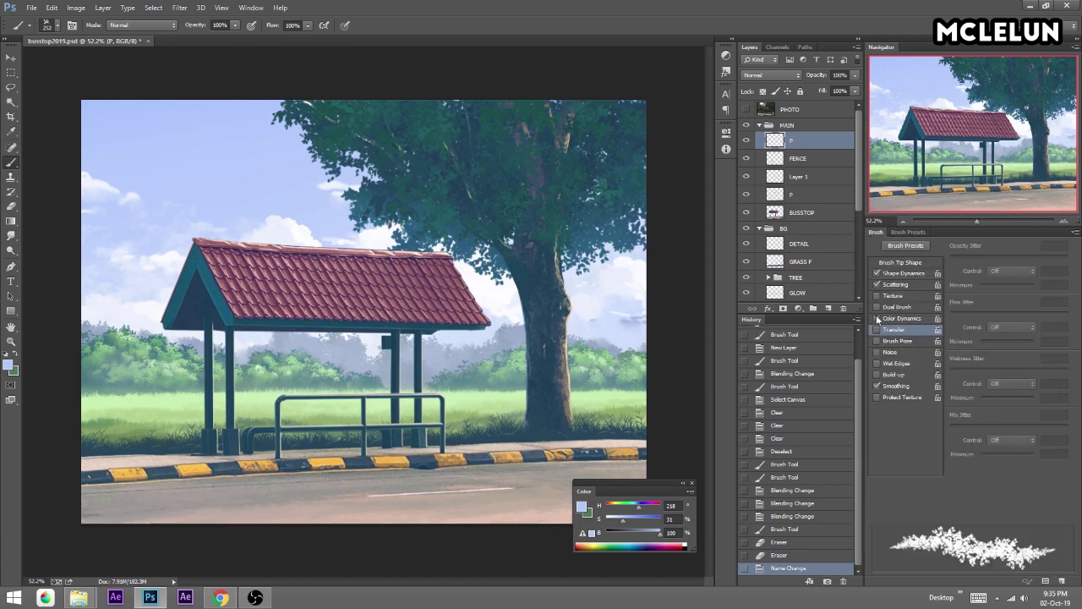
click(901, 273)
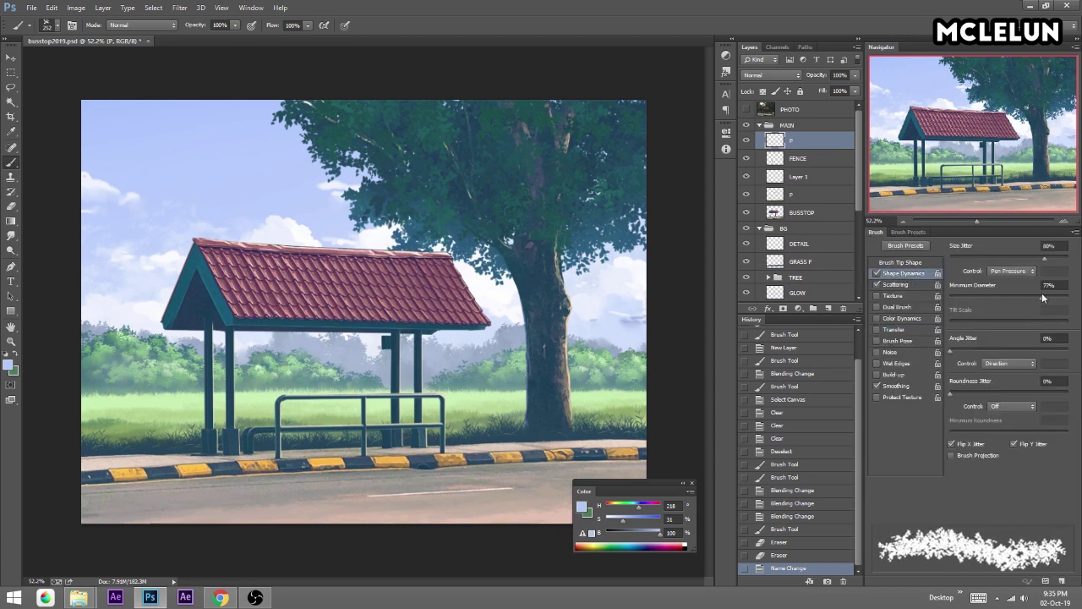
key(bracketleft)
key(bracketleft)
key(bracketleft)
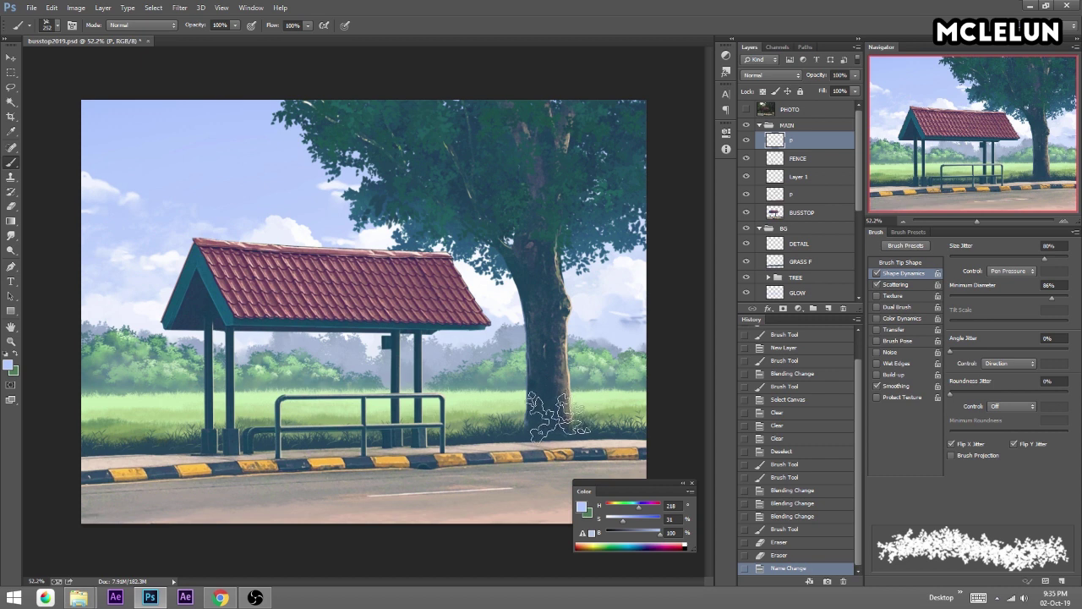
alt+click(467, 245)
On a new layer, paint dark blue foliage over the bus stop roof, fence and curb.
click(828, 309)
drag(489, 296, 566, 287)
key(ctrl+z)
mouse_move(365, 291)
mouse_down()
mouse_move(452, 366)
mouse_move(440, 437)
mouse_up()
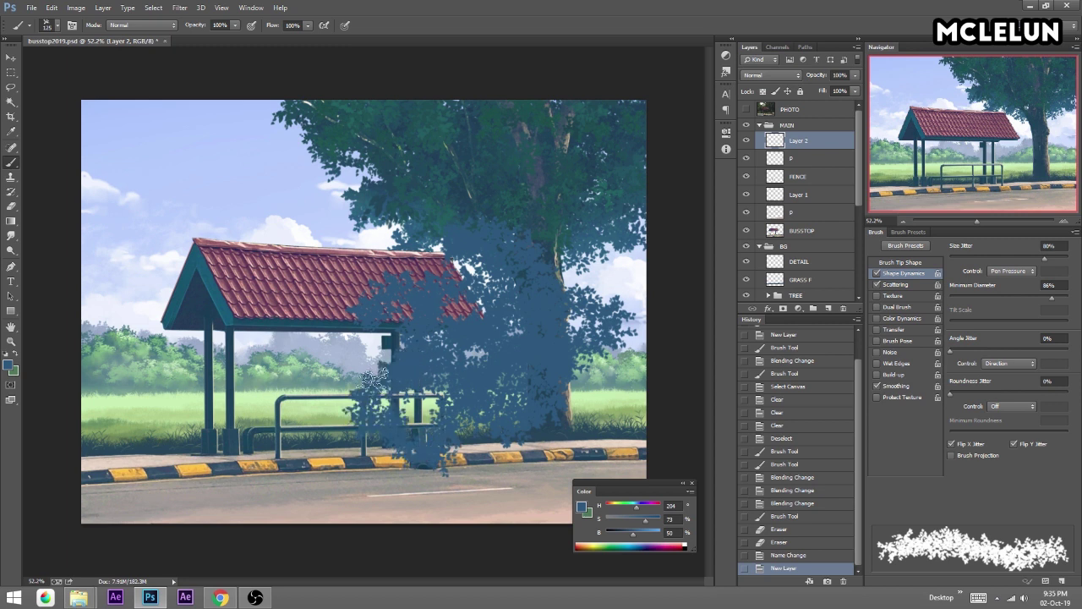
drag(439, 437, 517, 328)
drag(578, 389, 488, 407)
mouse_move(499, 457)
mouse_down()
mouse_move(321, 423)
mouse_move(287, 355)
mouse_up()
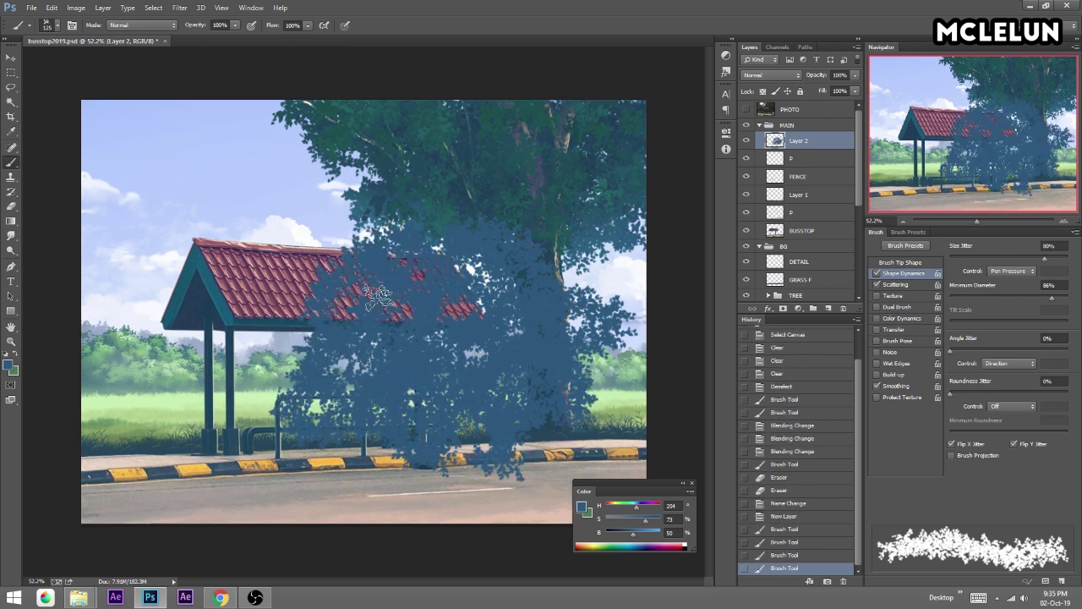
Create a group named SHADOW, move the painted layer into it, and rename the layer TREE.
click(813, 308)
double_click(799, 138)
text(OW)
key(Return)
drag(804, 158, 806, 156)
double_click(810, 154)
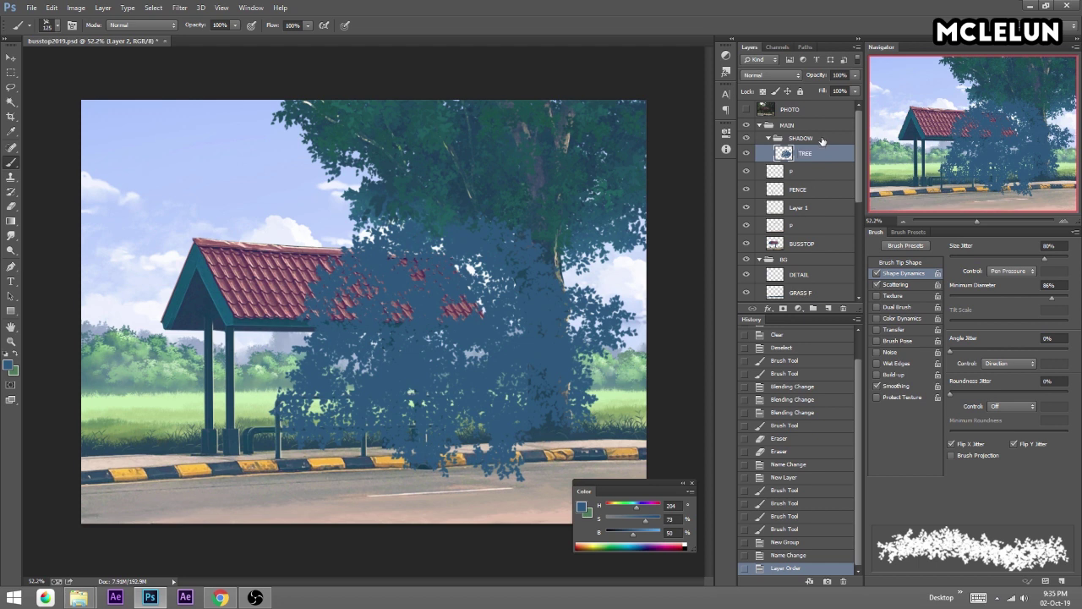
Set the SHADOW group's blend mode to Multiply.
click(802, 138)
click(771, 74)
click(775, 105)
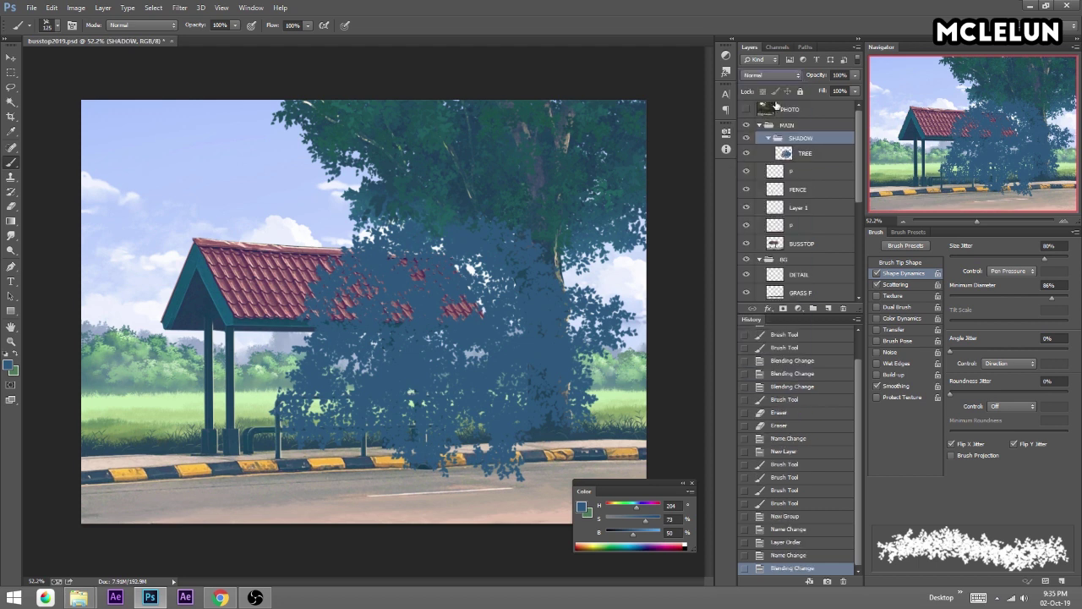
click(773, 76)
click(769, 142)
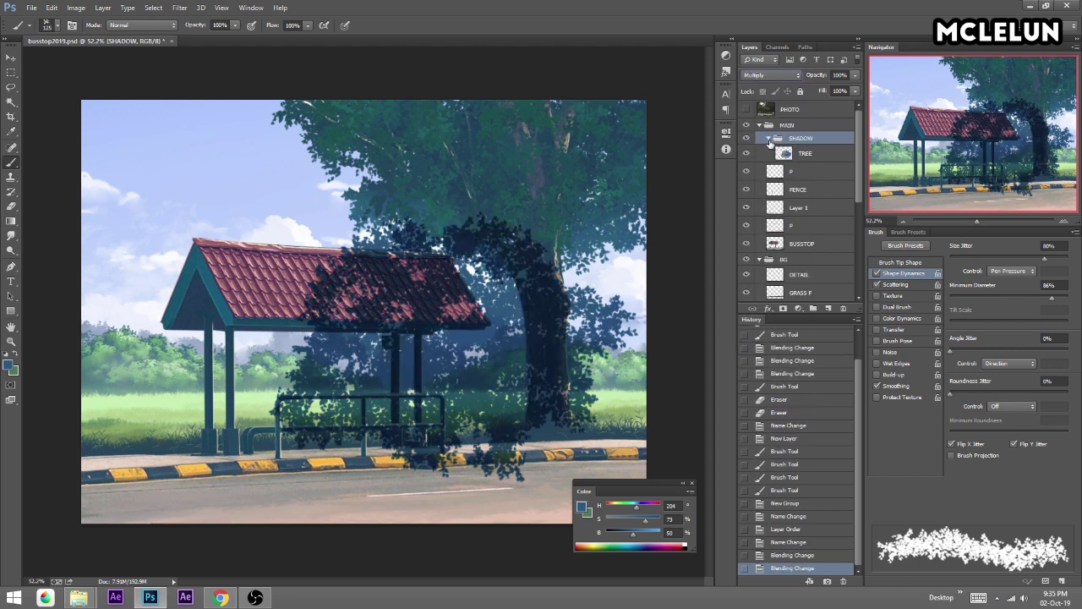
key(ctrl+t)
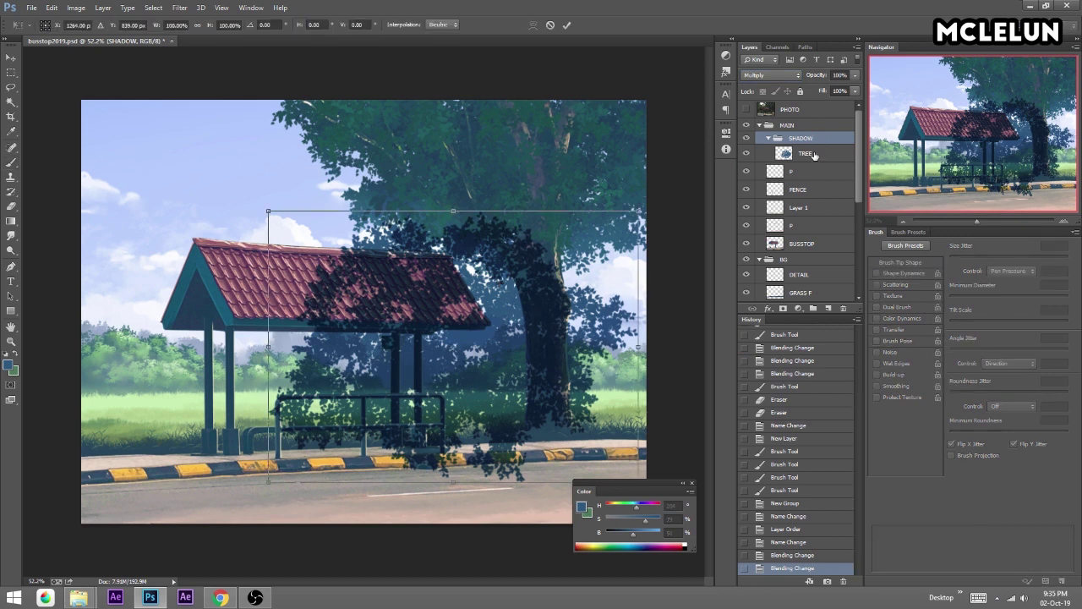
Free-transform the TREE layer, squashing it flat and skewing it onto the ground below the tree.
key(Escape)
click(810, 154)
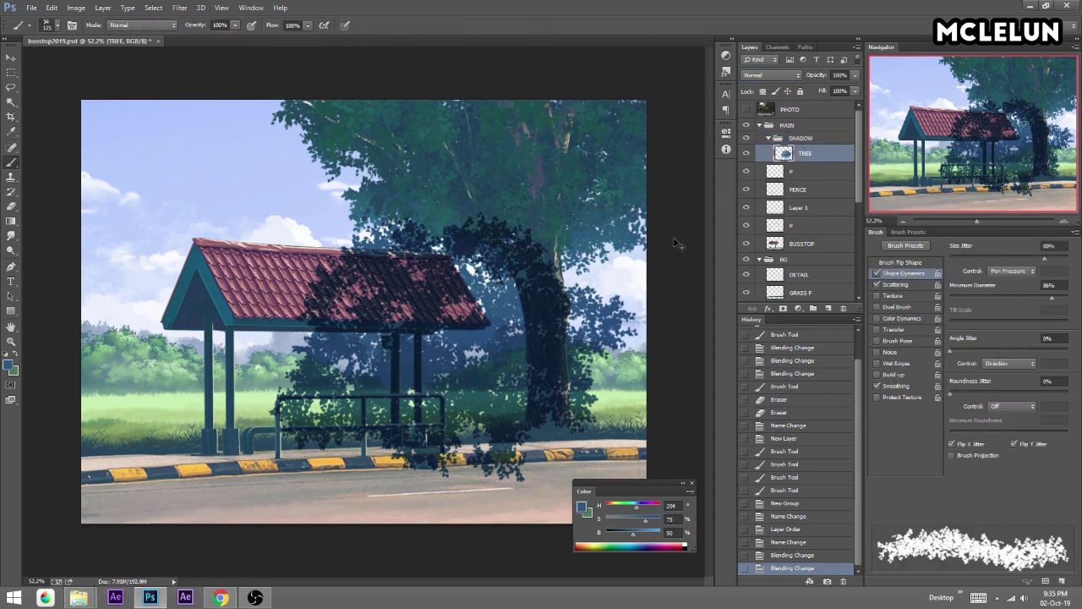
key(ctrl+t)
drag(464, 221, 483, 406)
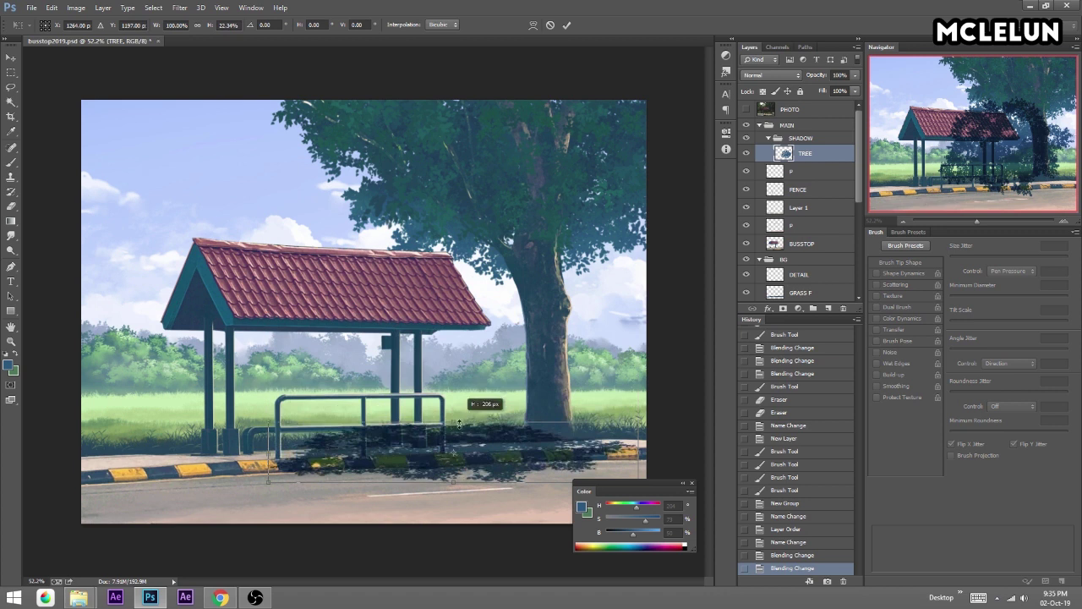
drag(557, 419, 630, 434)
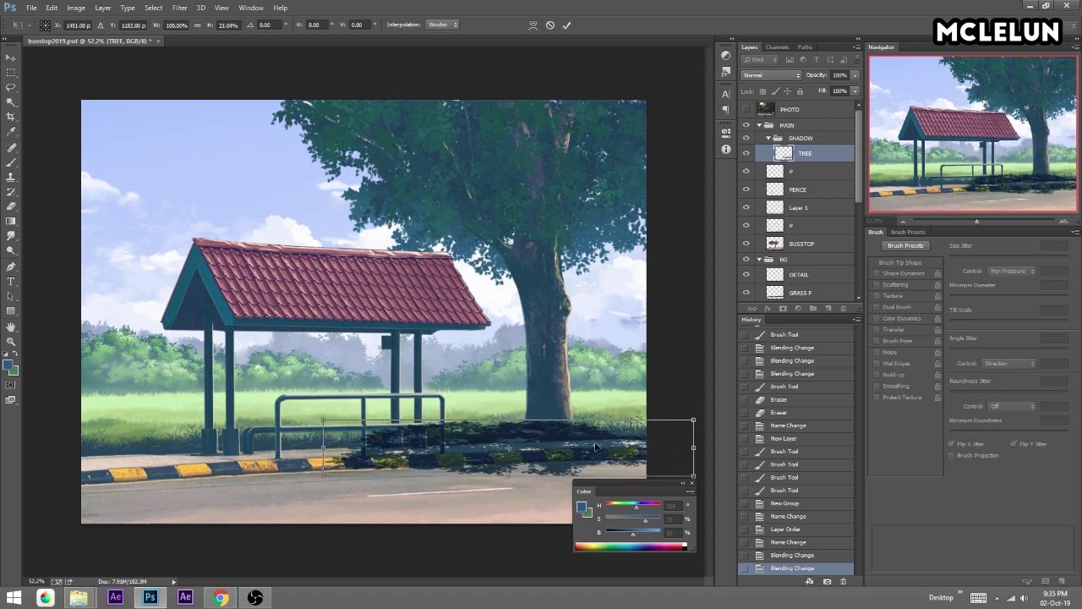
drag(666, 489, 684, 539)
mouse_move(508, 476)
mouse_down()
mouse_move(649, 491)
mouse_move(700, 447)
mouse_up()
drag(458, 419, 598, 431)
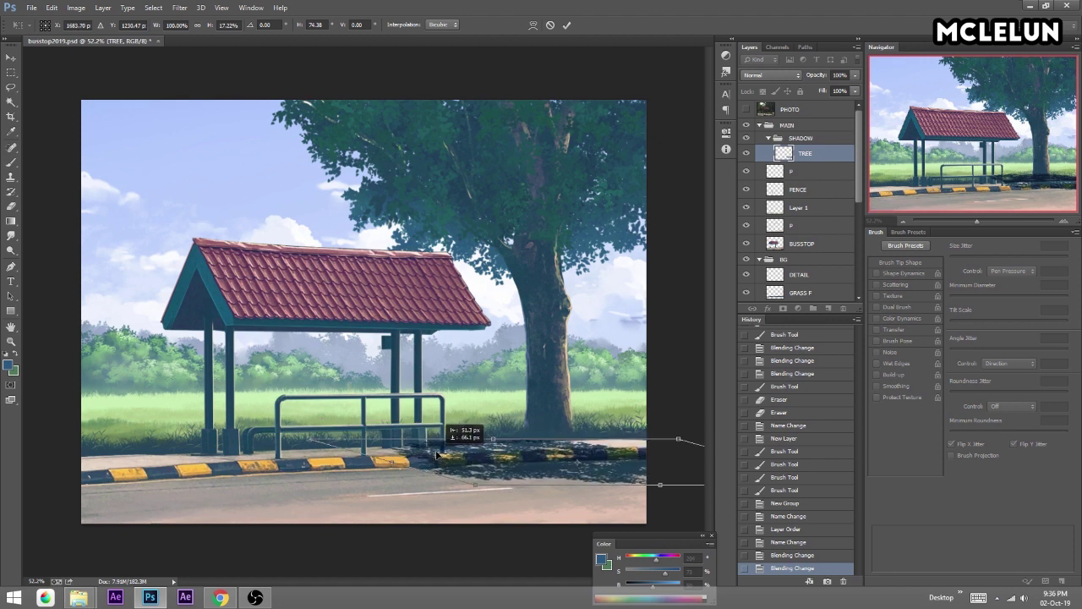
drag(667, 443, 700, 415)
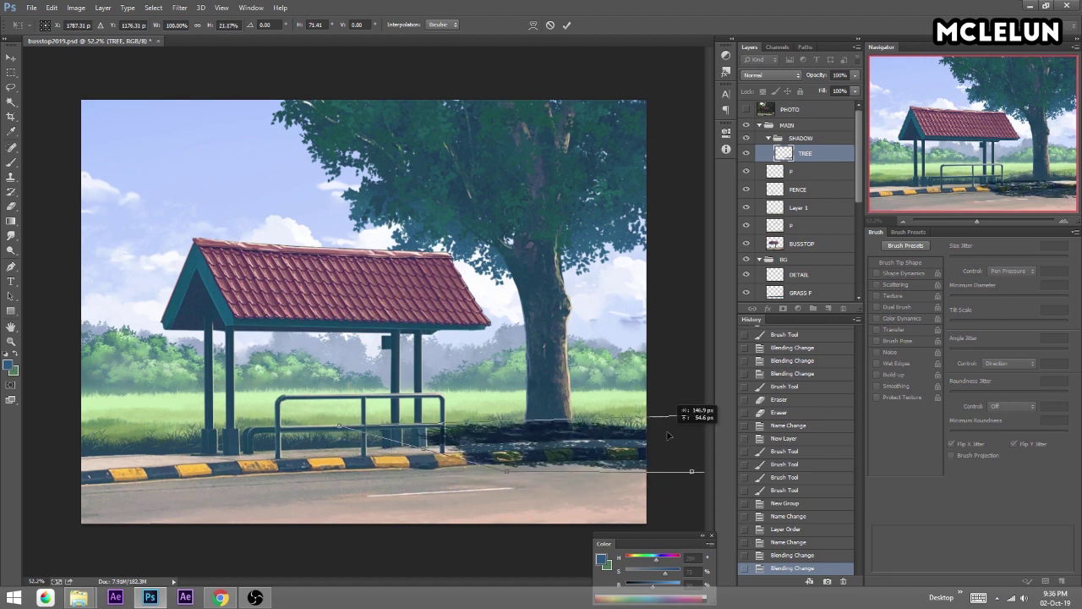
drag(541, 489, 418, 507)
drag(655, 504, 689, 496)
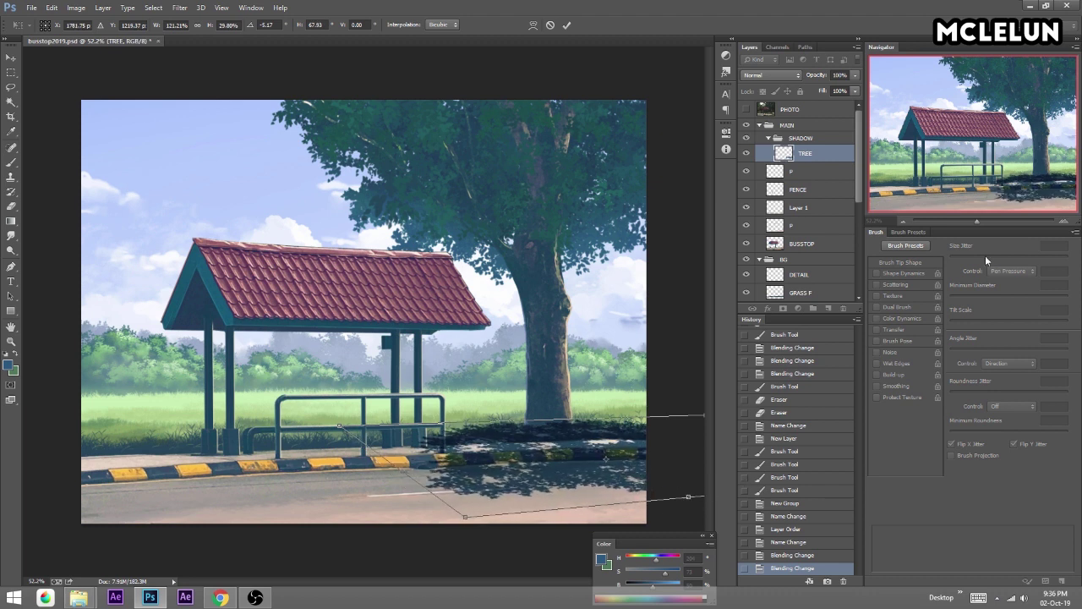
Refine the shadow's corners so the slanted patch spreads across the road.
drag(991, 221, 976, 217)
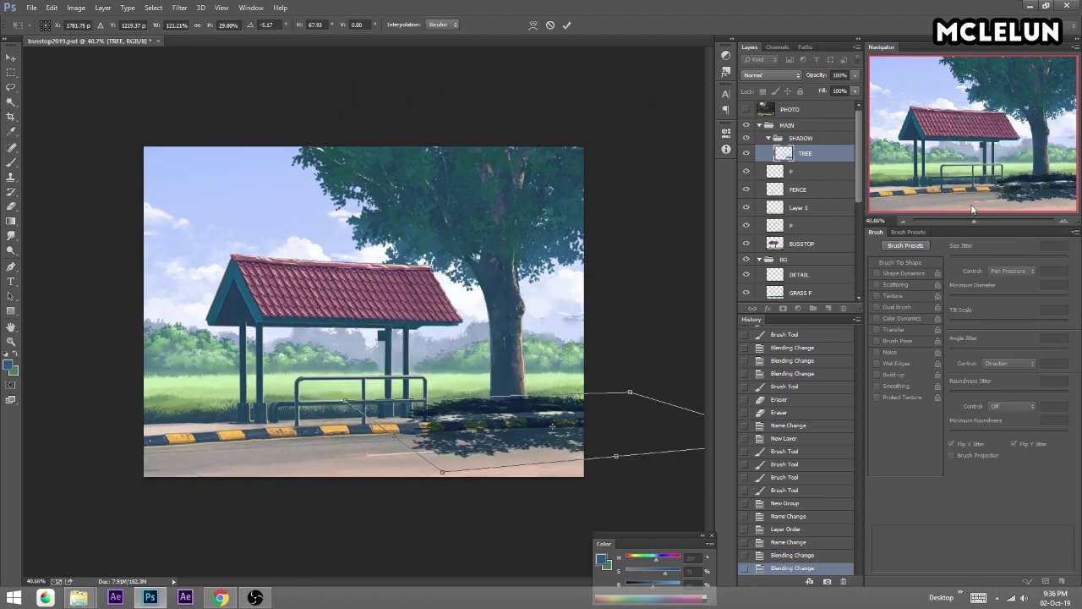
mouse_move(538, 417)
mouse_down()
mouse_move(512, 397)
mouse_move(466, 394)
mouse_up()
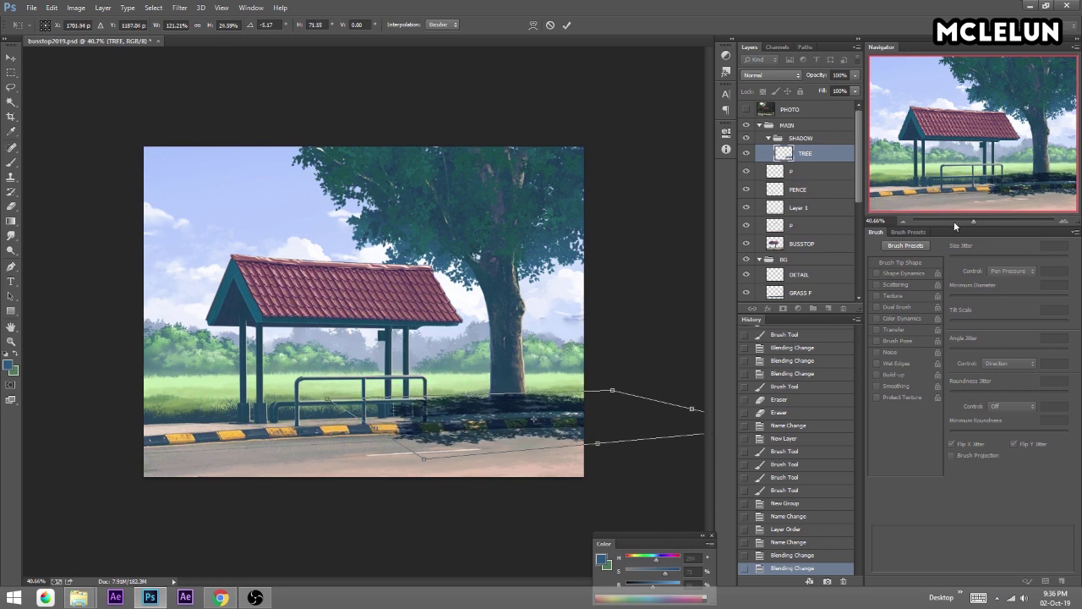
drag(954, 220, 970, 216)
drag(655, 399, 684, 403)
drag(404, 420, 422, 416)
drag(336, 375, 334, 377)
drag(539, 367, 544, 372)
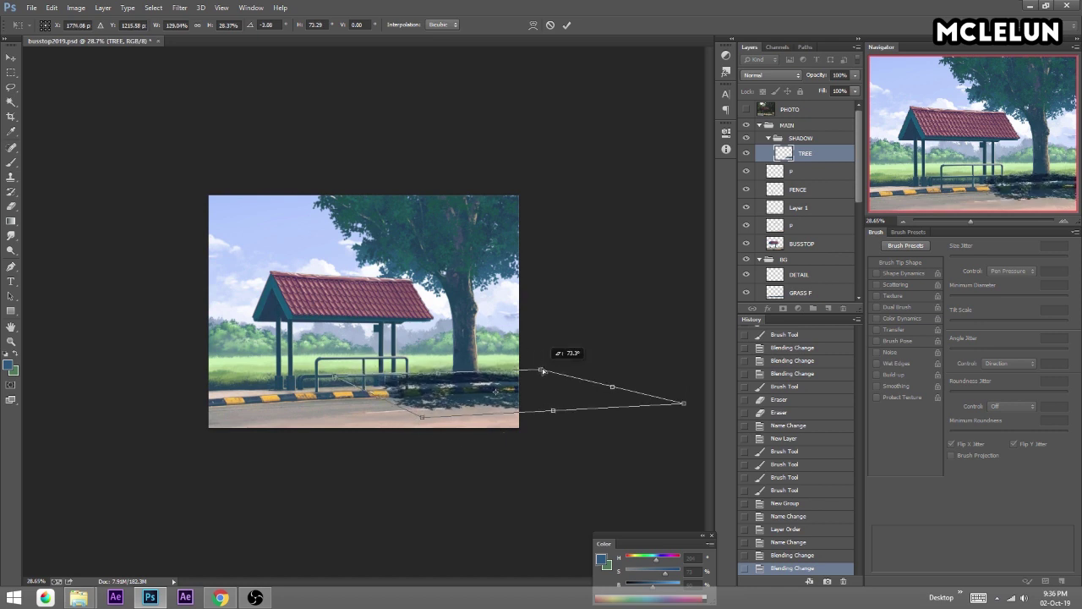
drag(552, 411, 574, 403)
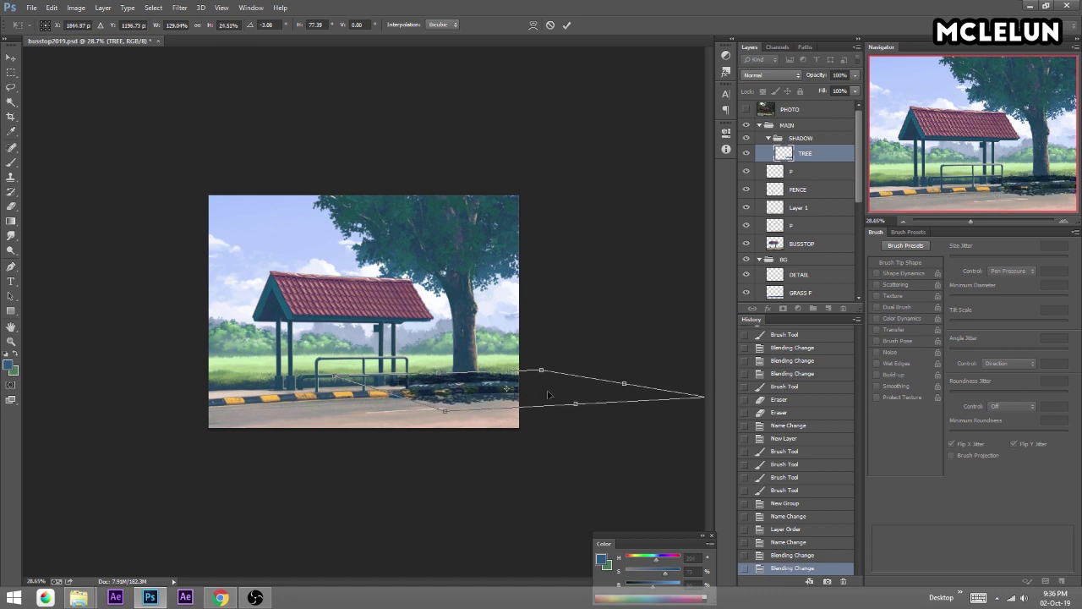
drag(448, 413, 431, 427)
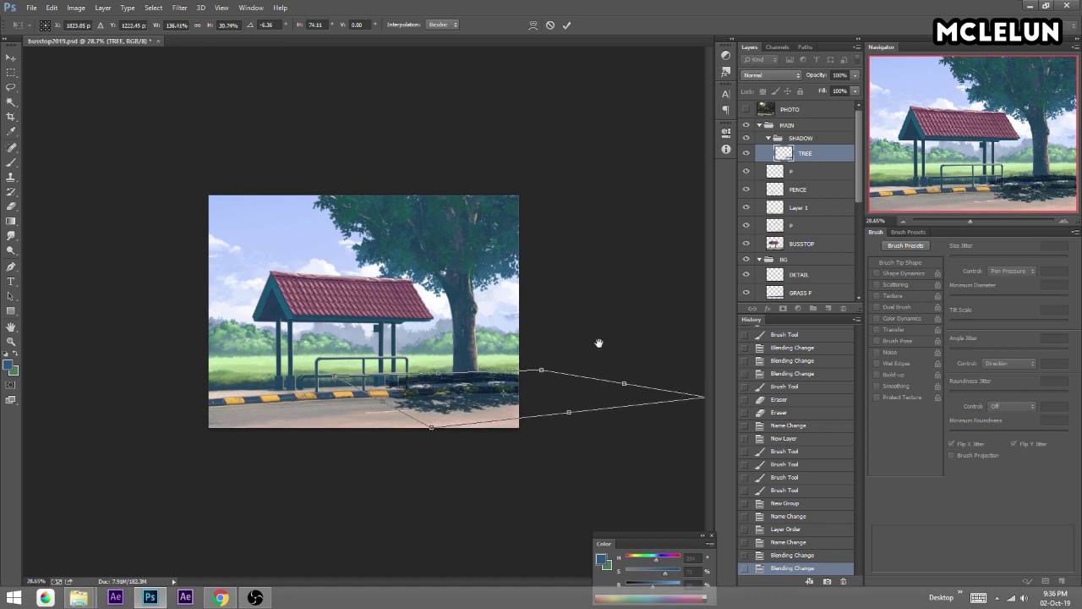
Shift the shadow left, shorten its top edge, and nudge it up onto the curb.
drag(596, 382, 558, 383)
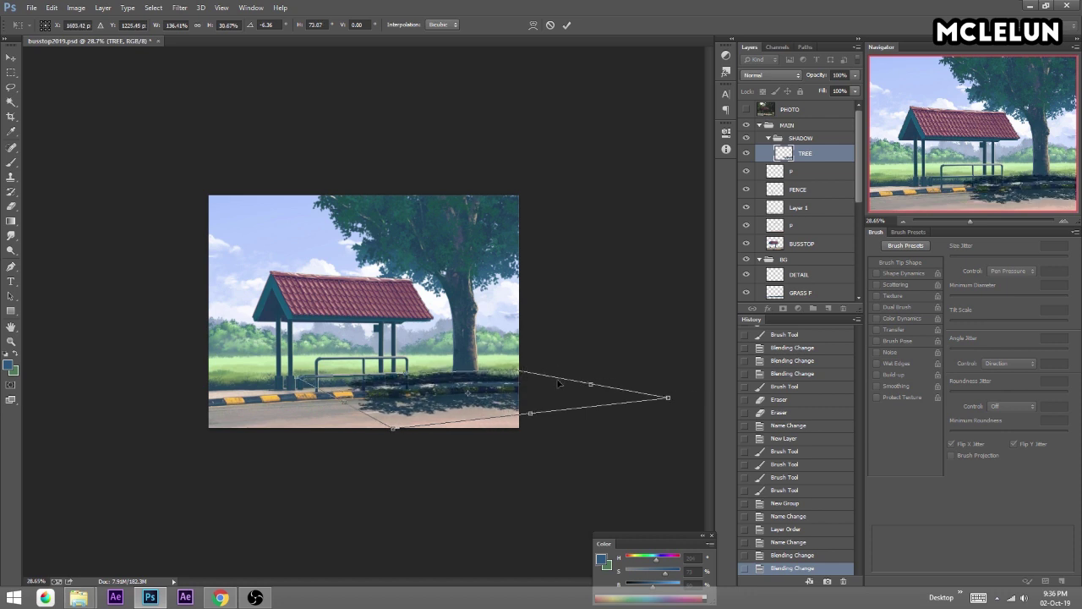
drag(668, 397, 697, 411)
mouse_move(519, 371)
mouse_down()
mouse_move(553, 370)
mouse_move(553, 391)
mouse_up()
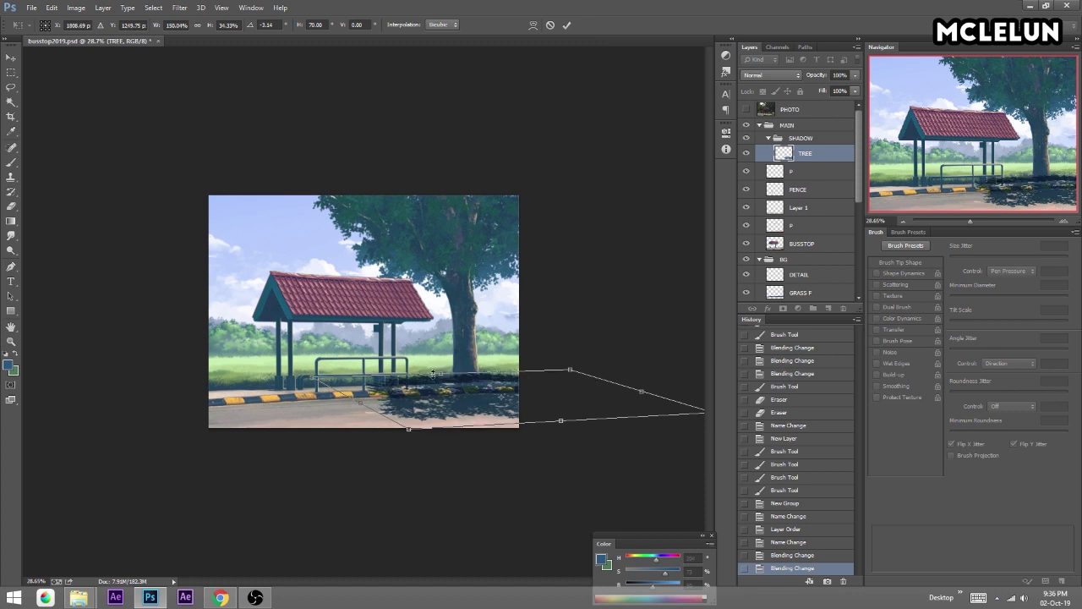
drag(432, 374, 443, 382)
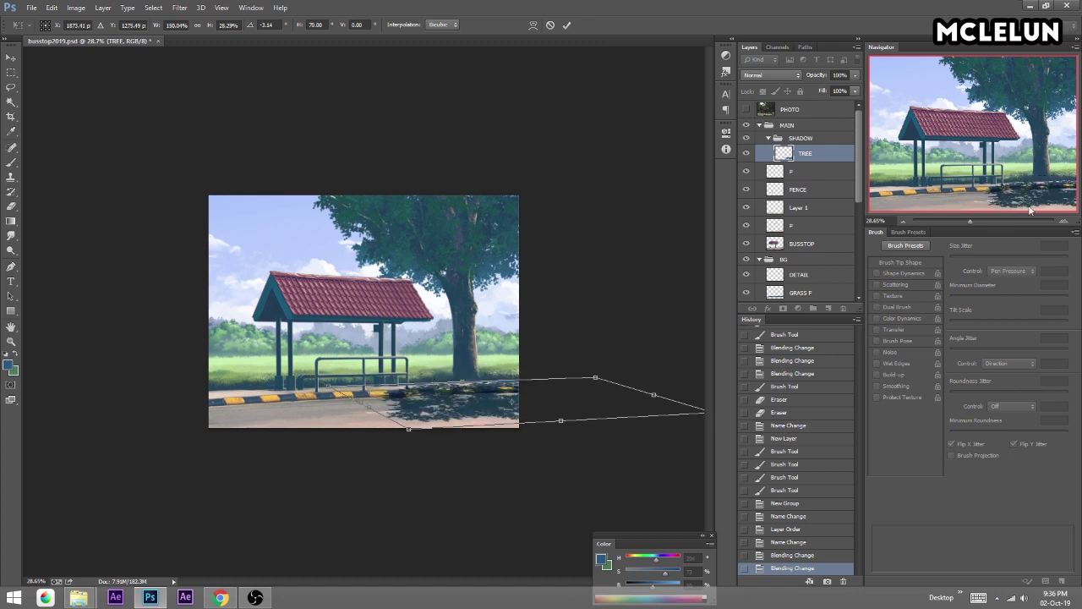
drag(969, 221, 992, 220)
drag(973, 126, 1023, 182)
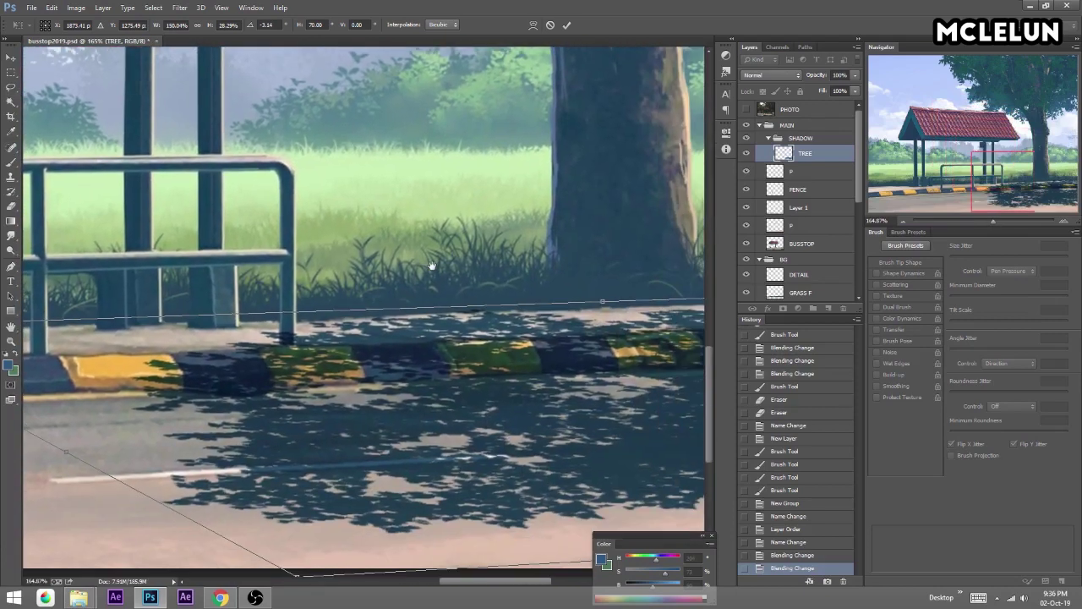
drag(540, 361, 505, 338)
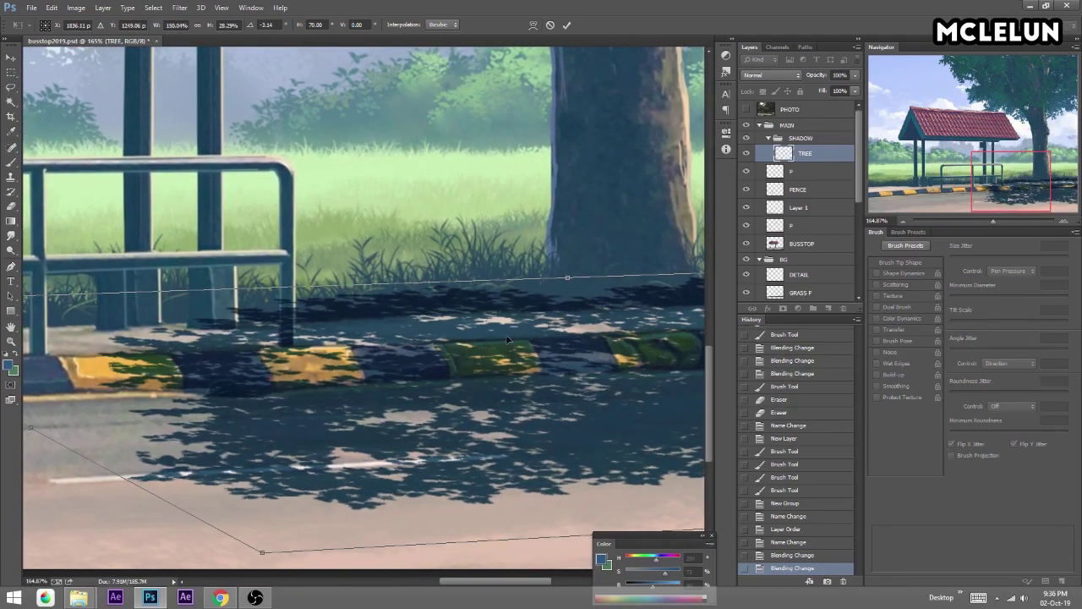
Commit the transform and select the shadow over the curb with the Polygonal Lasso.
key(Return)
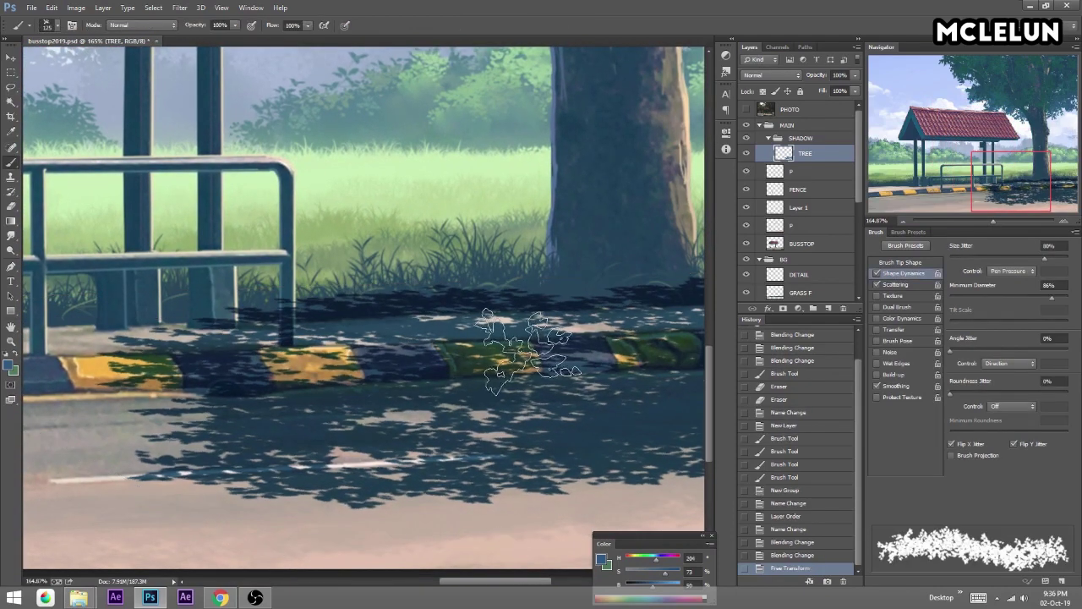
click(10, 73)
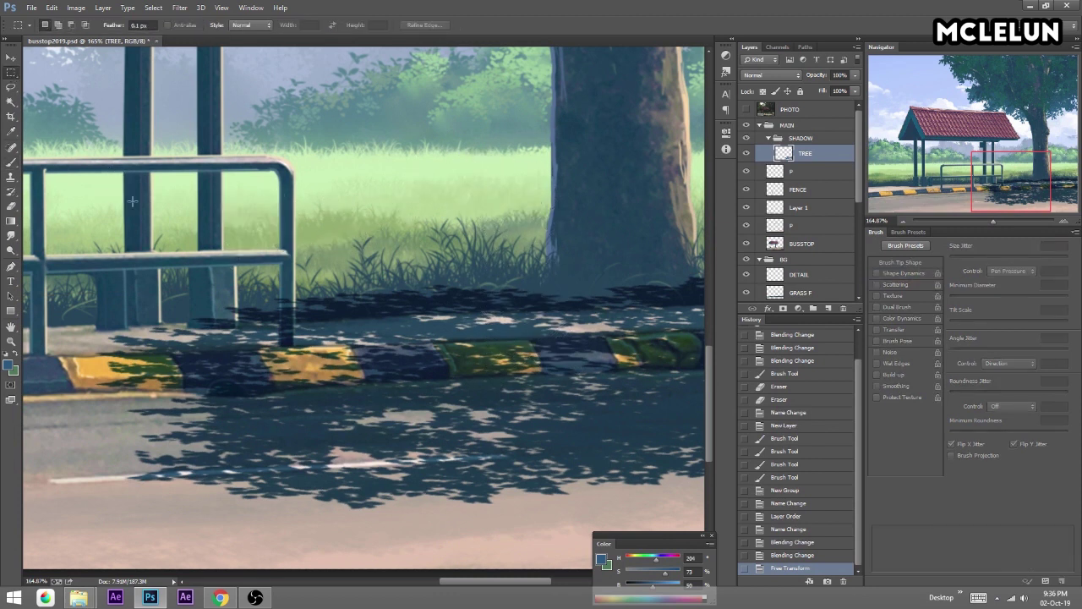
right_click(11, 87)
click(59, 95)
click(101, 362)
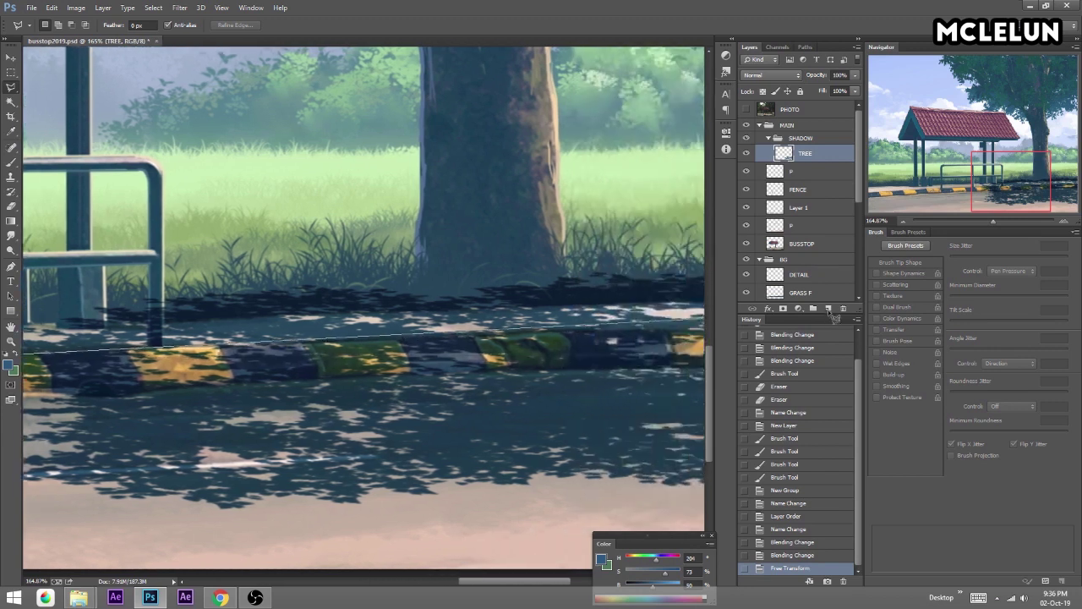
click(674, 326)
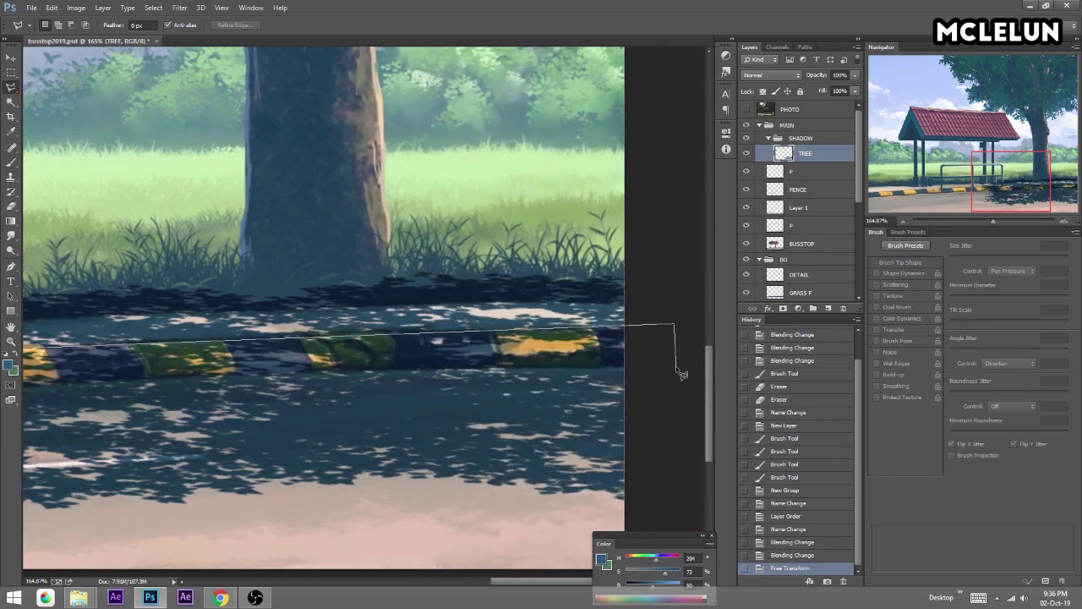
click(681, 368)
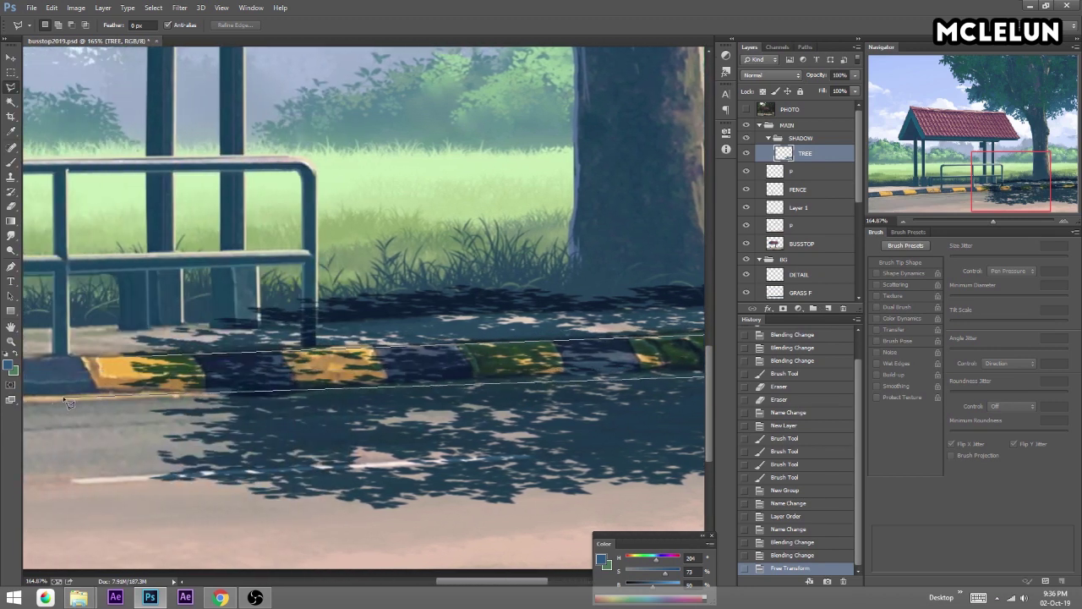
click(98, 359)
Cut and paste the curb shadow, move it down onto the curb, and skew it along the curb face.
key(ctrl+x)
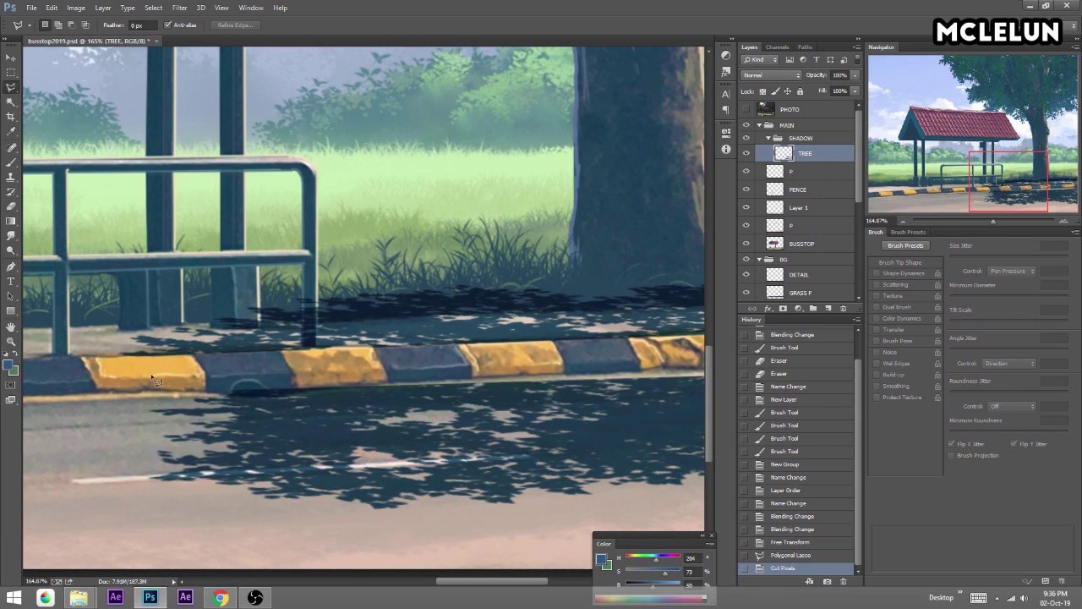
key(ctrl+v)
key(v)
drag(199, 287, 510, 356)
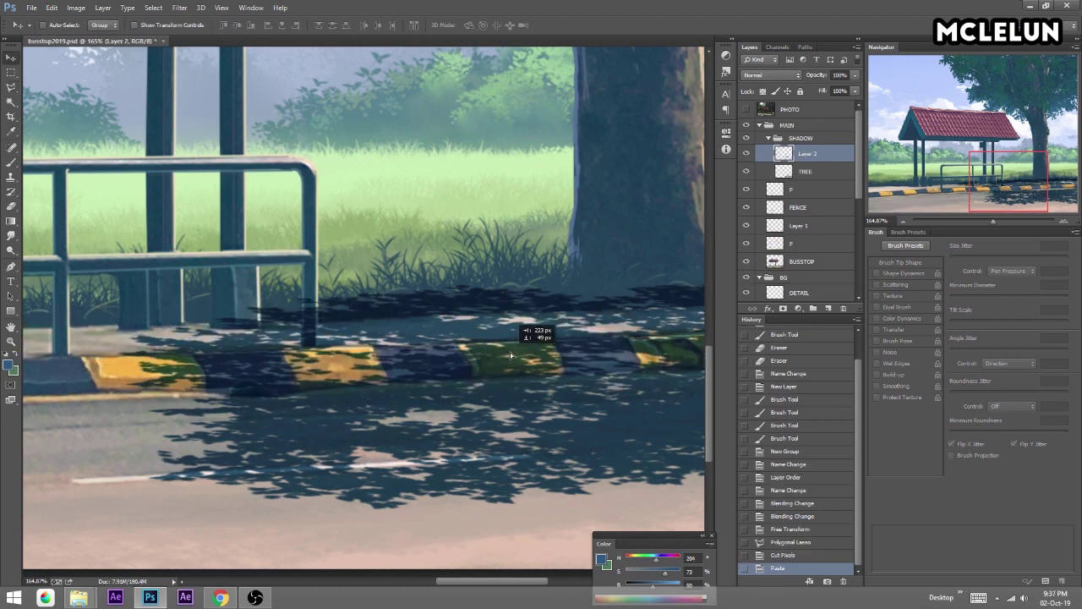
key(ctrl+t)
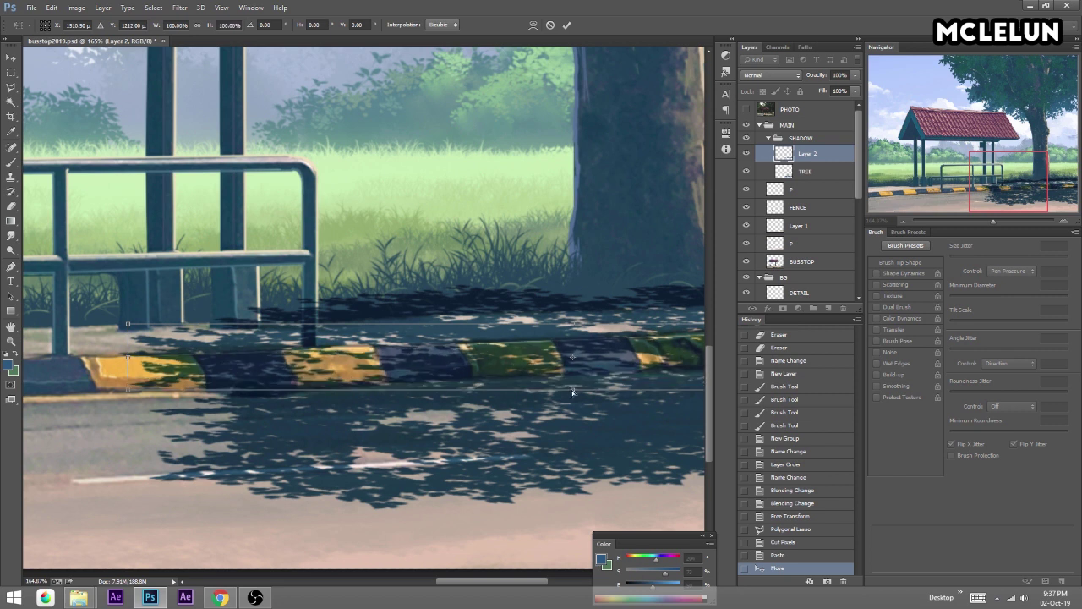
drag(571, 391, 634, 382)
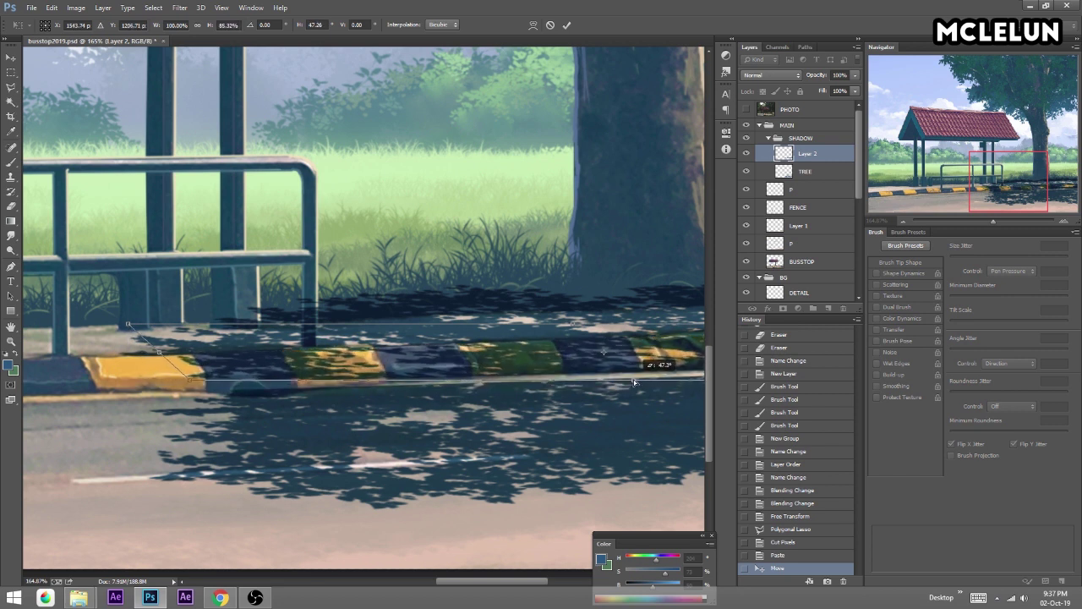
drag(993, 221, 975, 218)
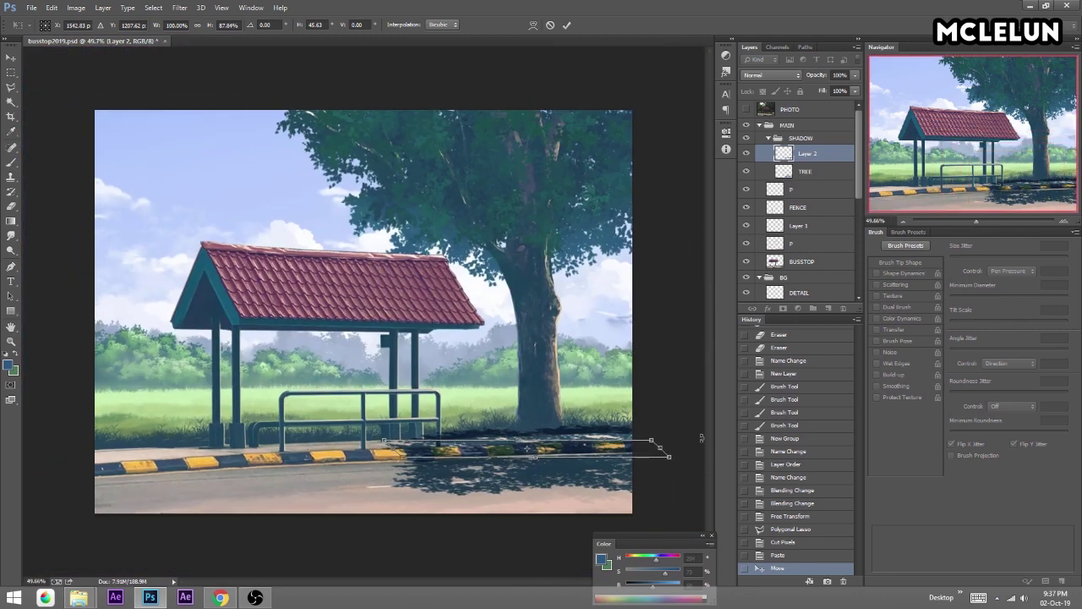
key(Return)
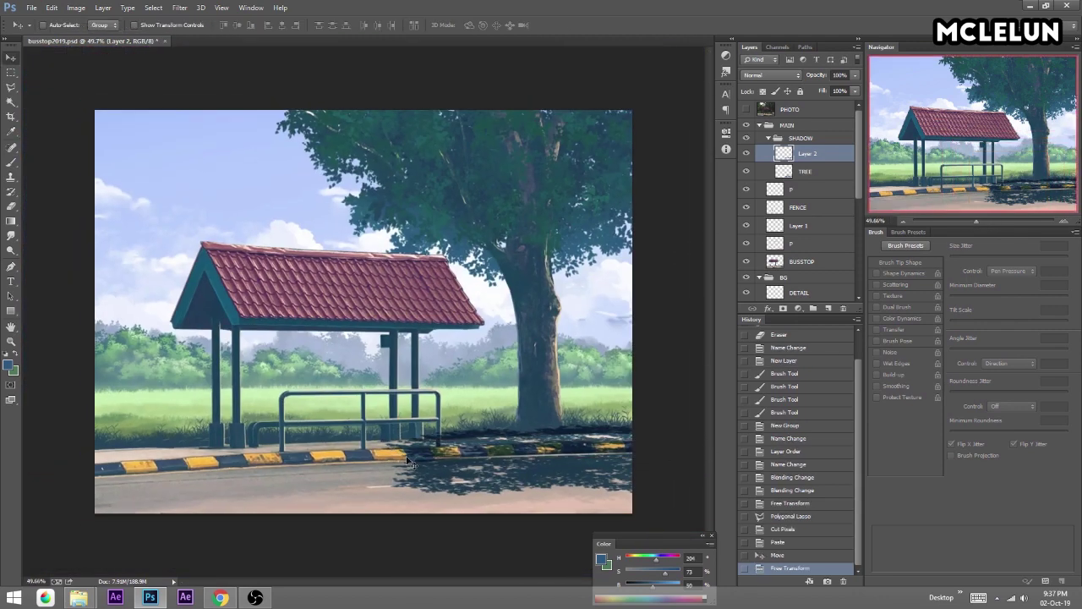
Lasso the remaining right-hand curb shadow, cut and paste it, and move it onto the curb.
click(11, 87)
click(397, 457)
click(656, 442)
click(664, 513)
click(610, 541)
click(359, 523)
click(372, 456)
key(ctrl+x)
key(ctrl+v)
key(v)
mouse_move(545, 456)
mouse_down()
mouse_move(624, 457)
mouse_move(625, 443)
mouse_up()
Merge the pasted shadow pieces down into TREE and open Filter > Blur > Motion Blur.
click(824, 153)
key(ctrl+e)
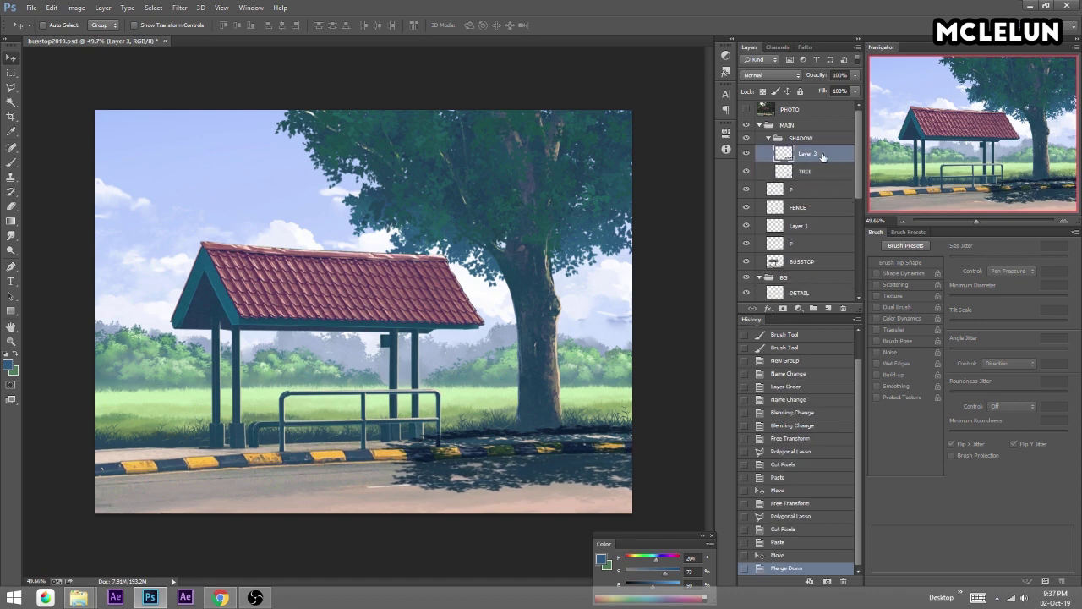
key(ctrl+e)
drag(975, 221, 989, 220)
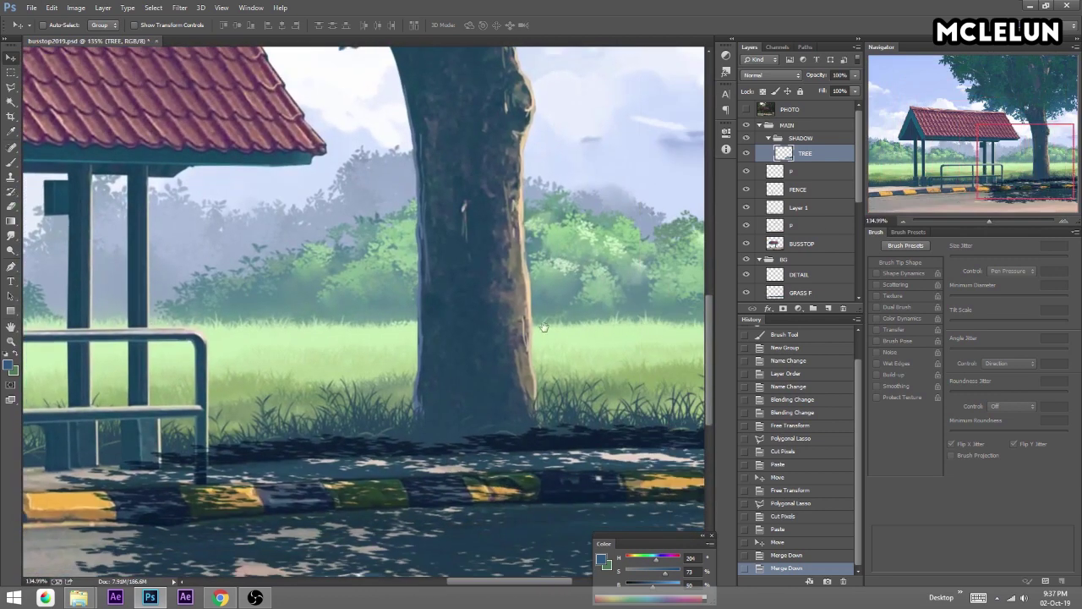
drag(517, 325, 528, 245)
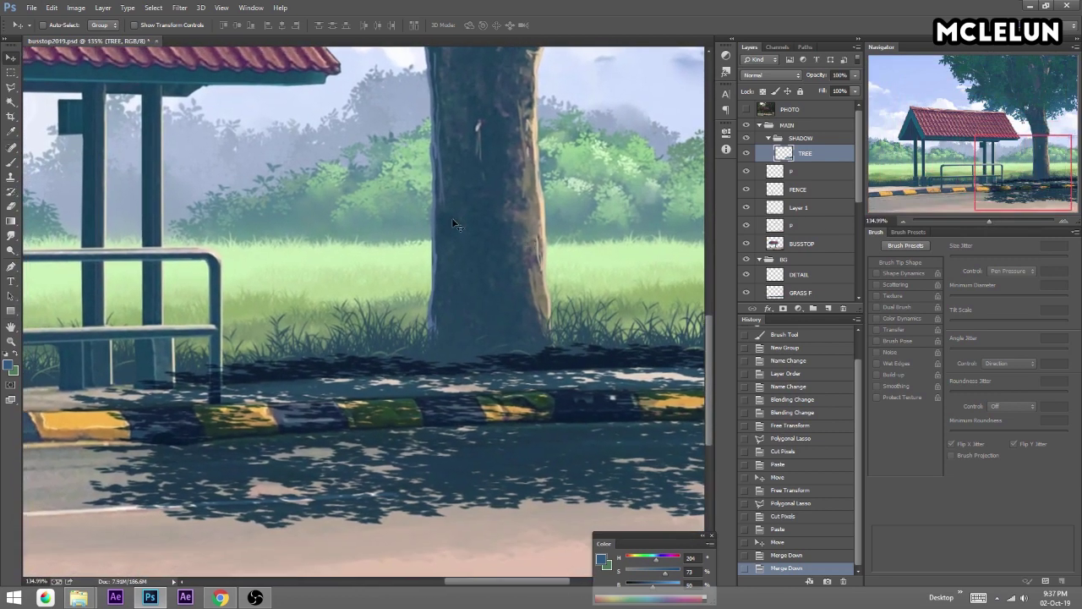
click(179, 8)
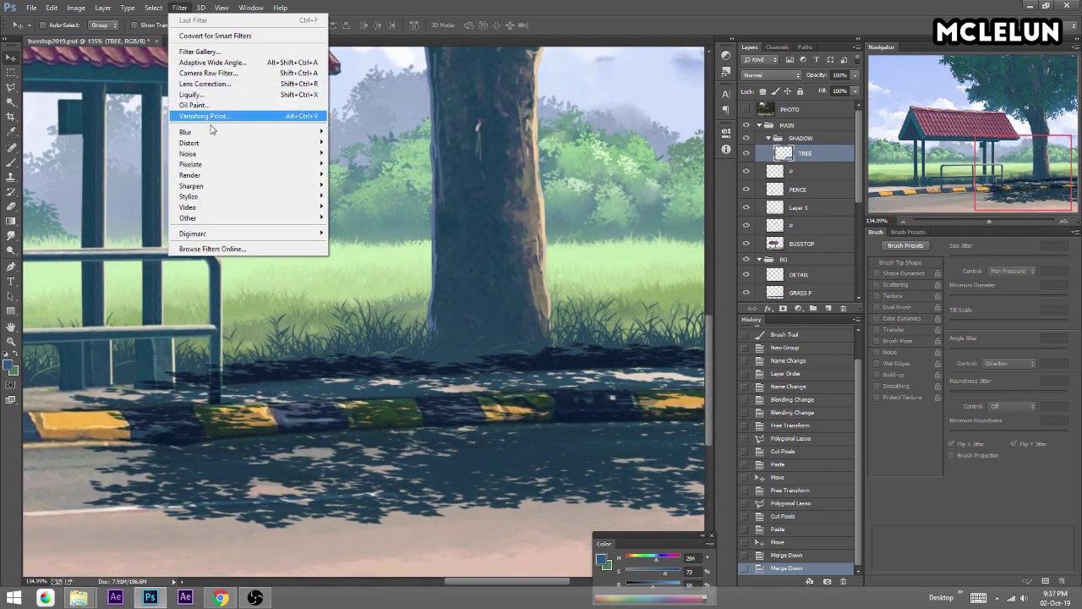
mouse_move(185, 132)
click(144, 234)
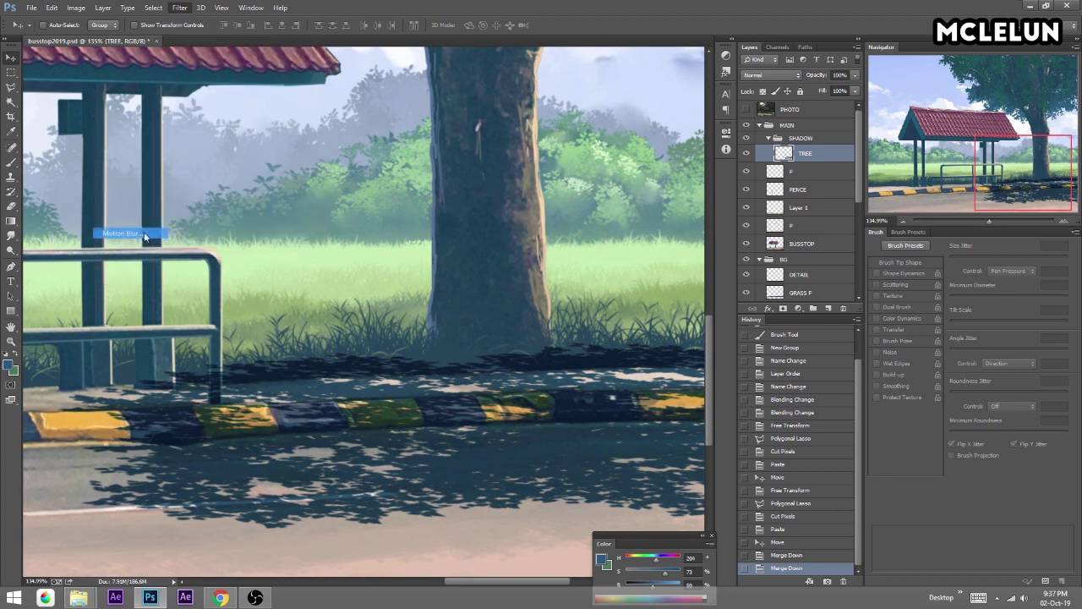
Cancel the trial motion blur and revert History to the Move state.
drag(645, 217, 569, 222)
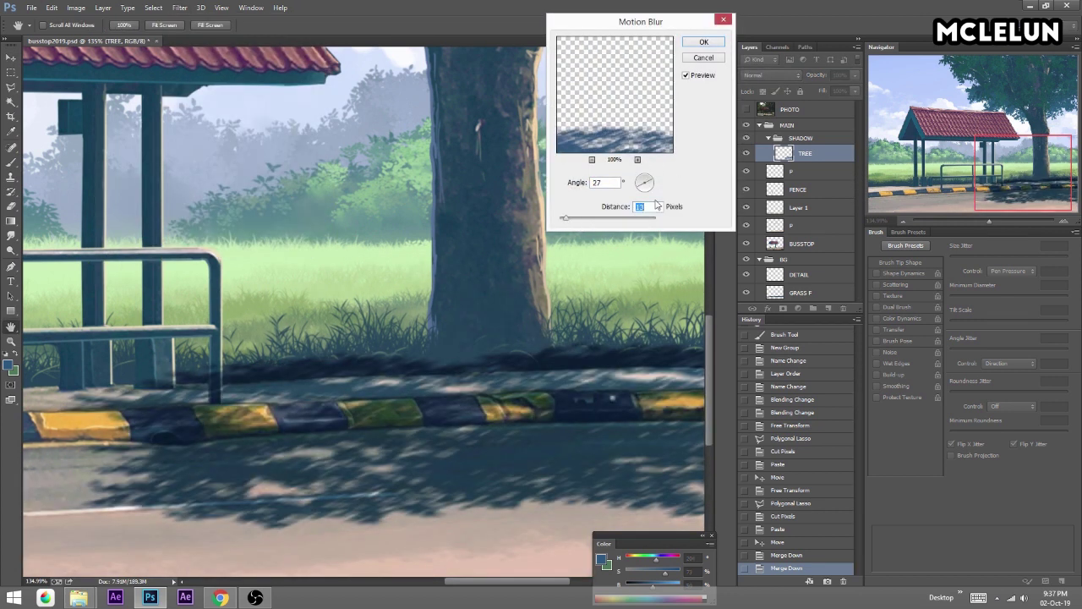
drag(652, 188, 659, 188)
drag(565, 220, 569, 223)
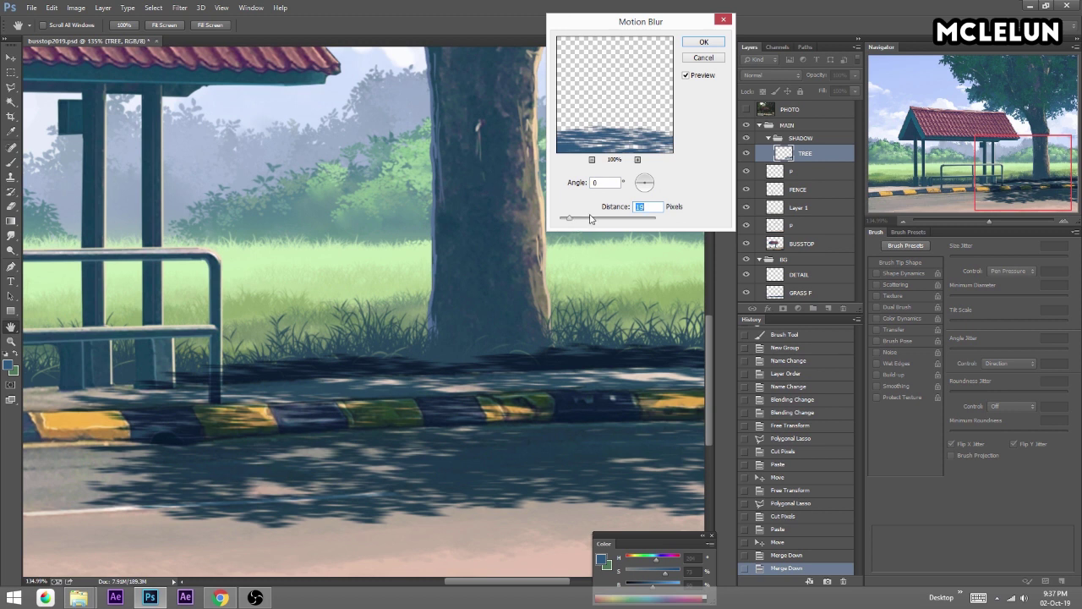
key(Return)
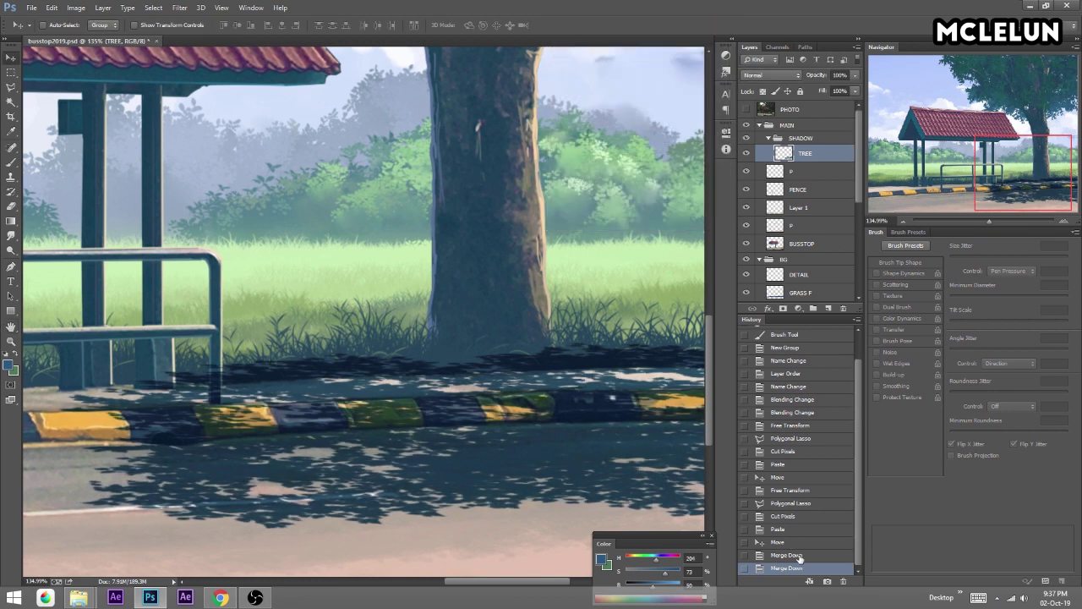
click(795, 542)
Move the curb shadow Layer 2 to the top and merge Layer 3 into TREE.
click(744, 172)
click(807, 154)
click(746, 154)
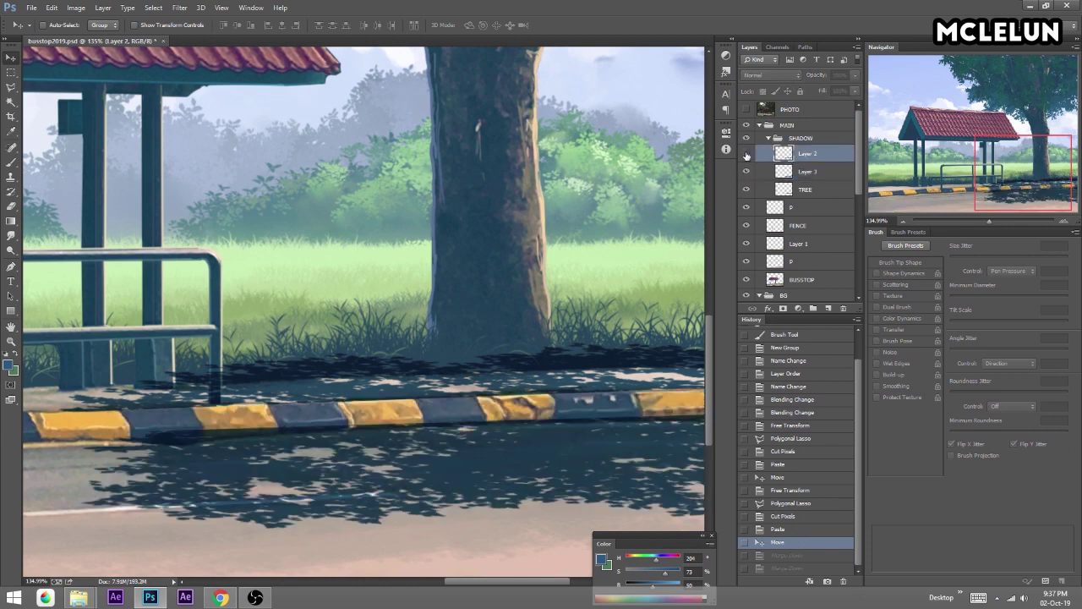
mouse_move(801, 153)
mouse_down()
mouse_move(803, 179)
mouse_move(803, 150)
mouse_up()
click(746, 172)
click(746, 172)
click(802, 171)
key(ctrl+e)
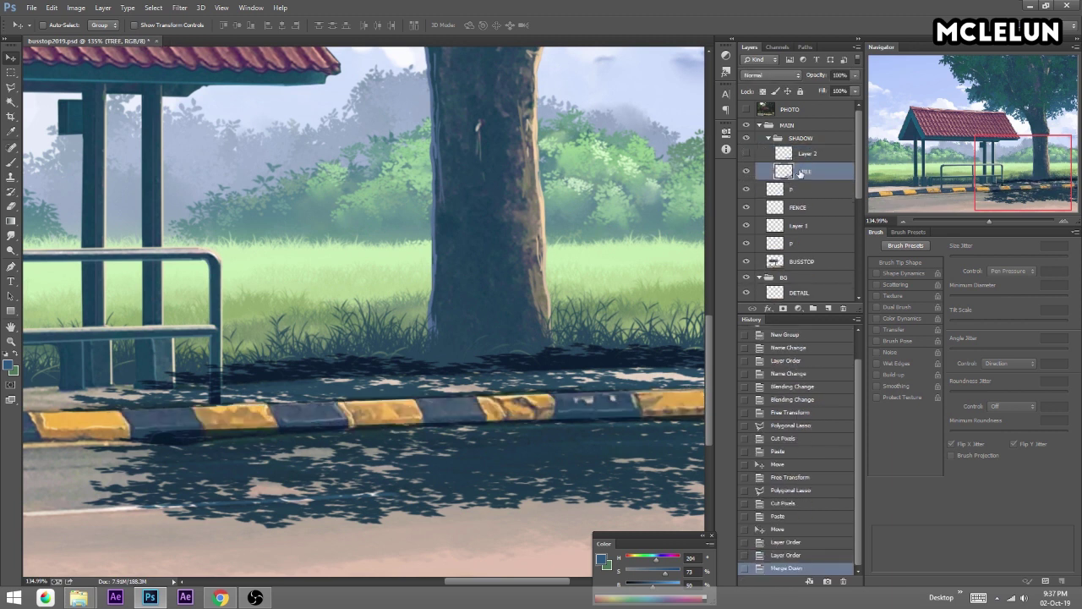
Apply a horizontal Motion Blur, angle 0 and distance 10, to the TREE leaf shadow.
click(746, 153)
click(814, 154)
click(821, 173)
click(180, 8)
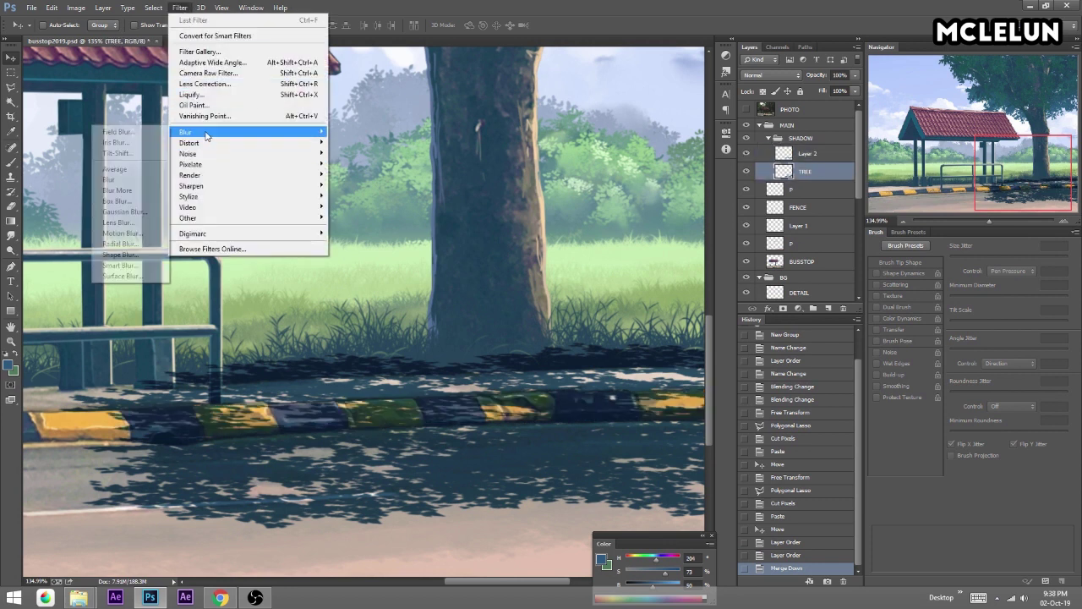
click(137, 230)
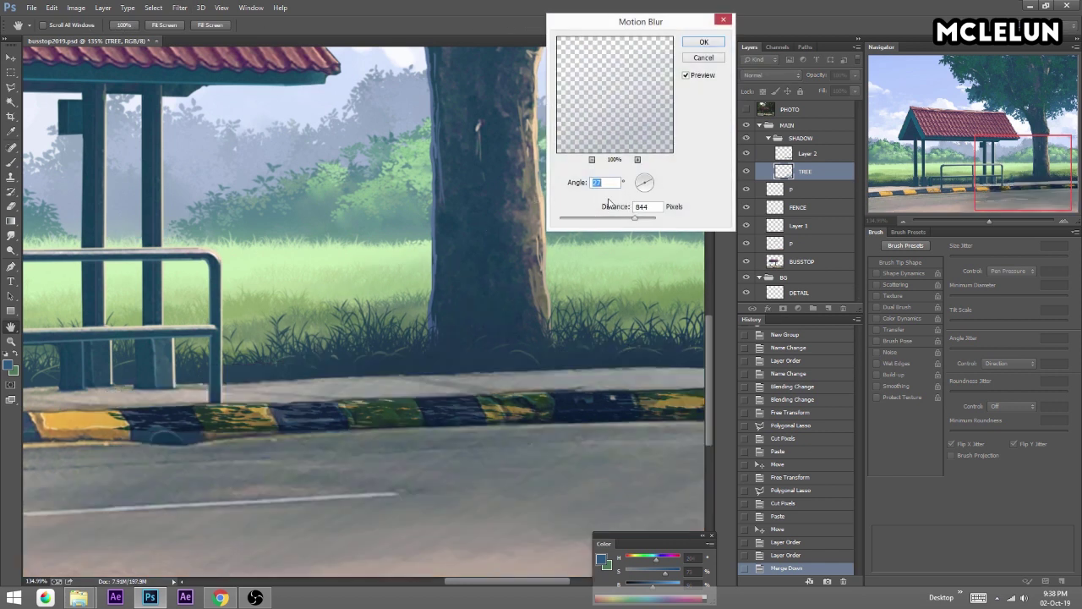
click(577, 218)
click(656, 183)
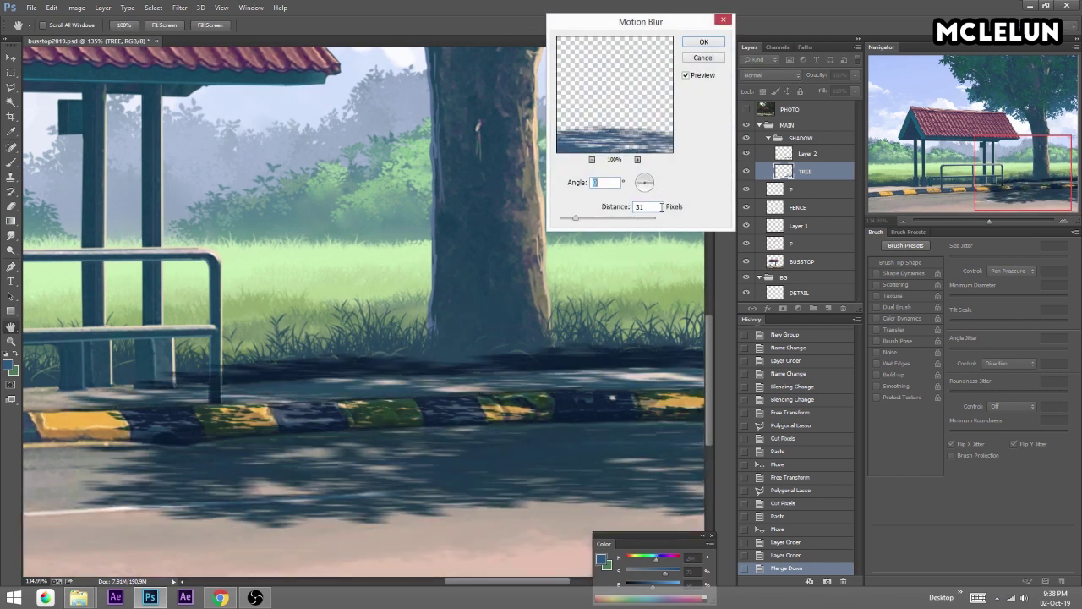
drag(569, 221, 566, 226)
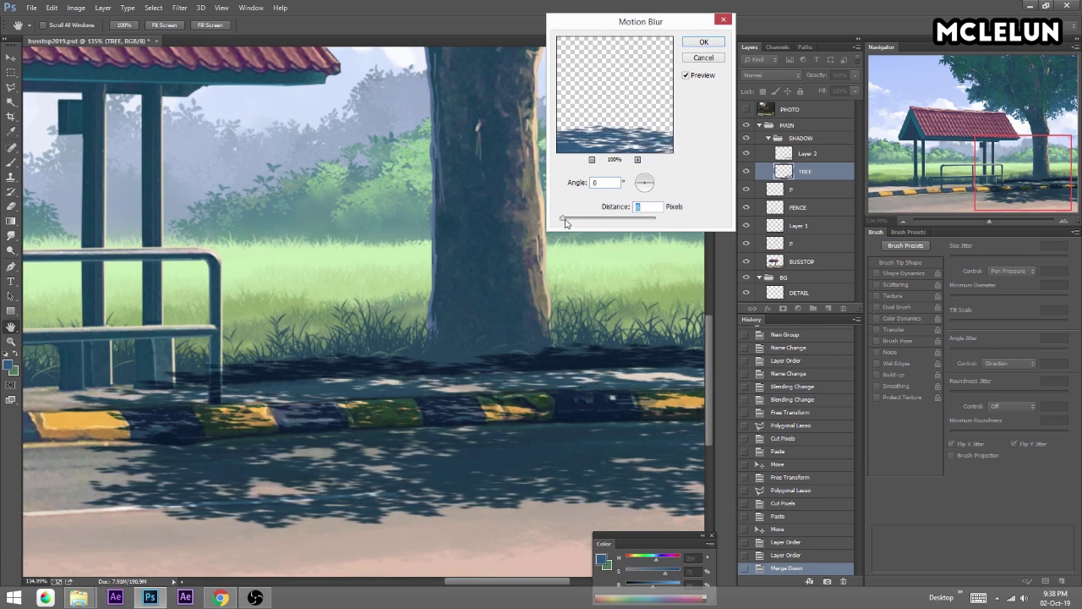
click(703, 42)
key(alt+bracketright)
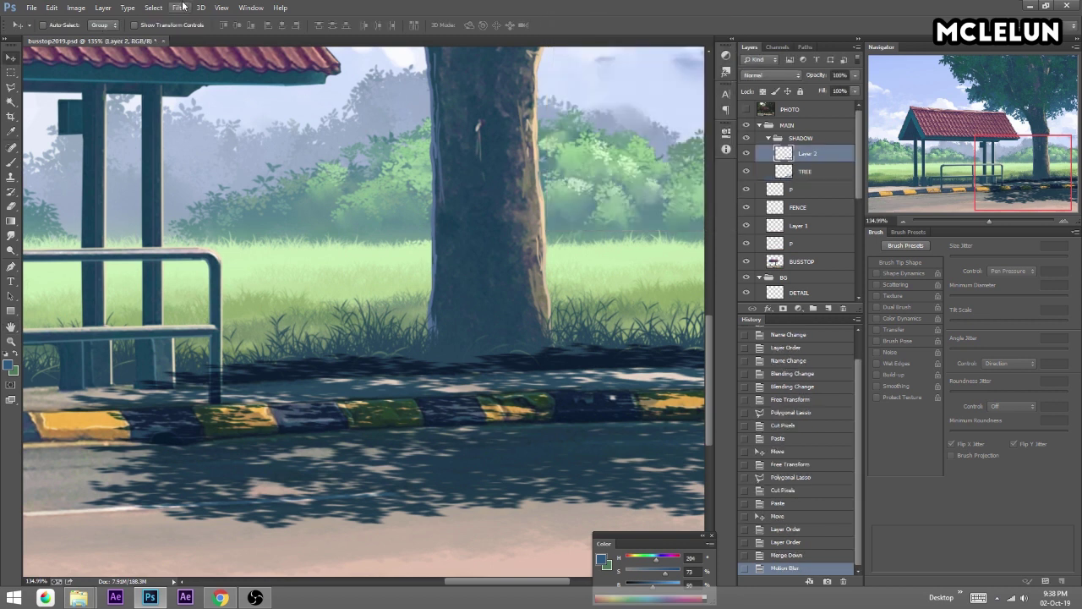
Motion-blur the curb shadow on Layer 2, tilted to follow the curb, with a small distance.
click(181, 7)
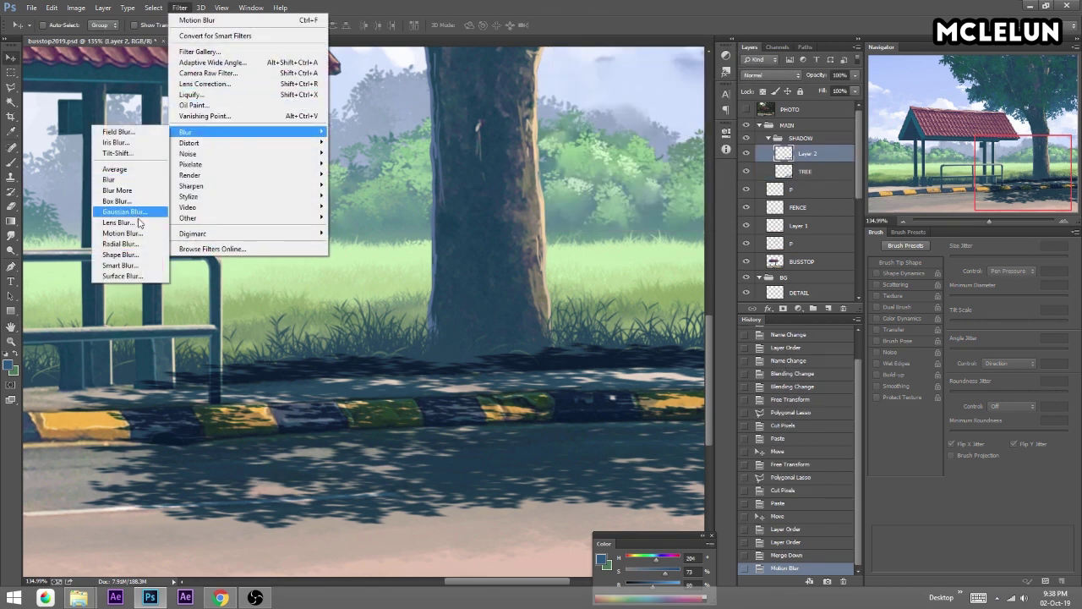
click(125, 233)
drag(650, 189, 646, 182)
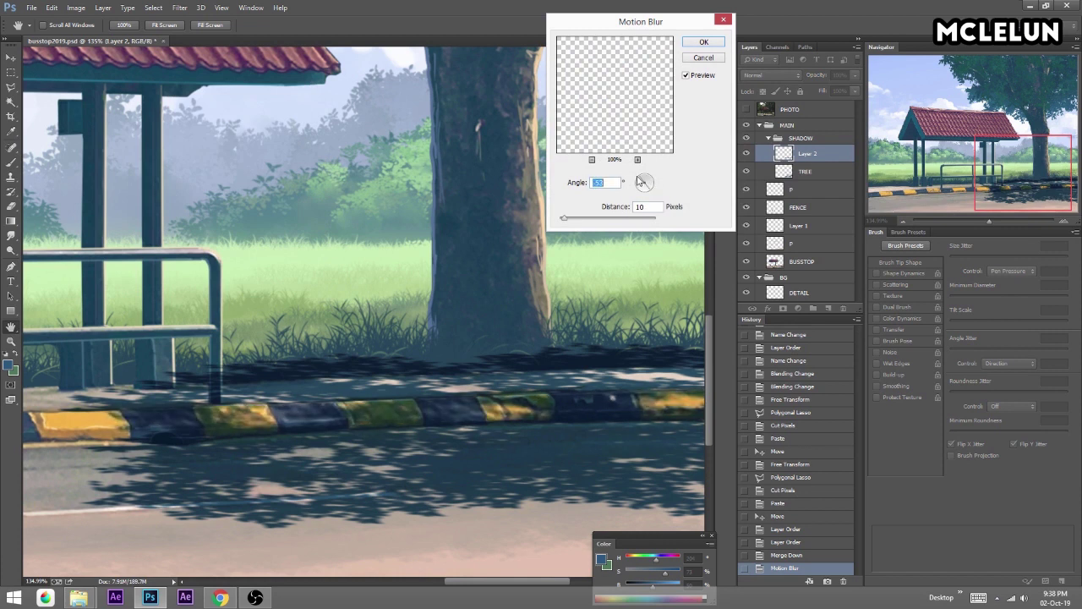
drag(565, 222, 562, 222)
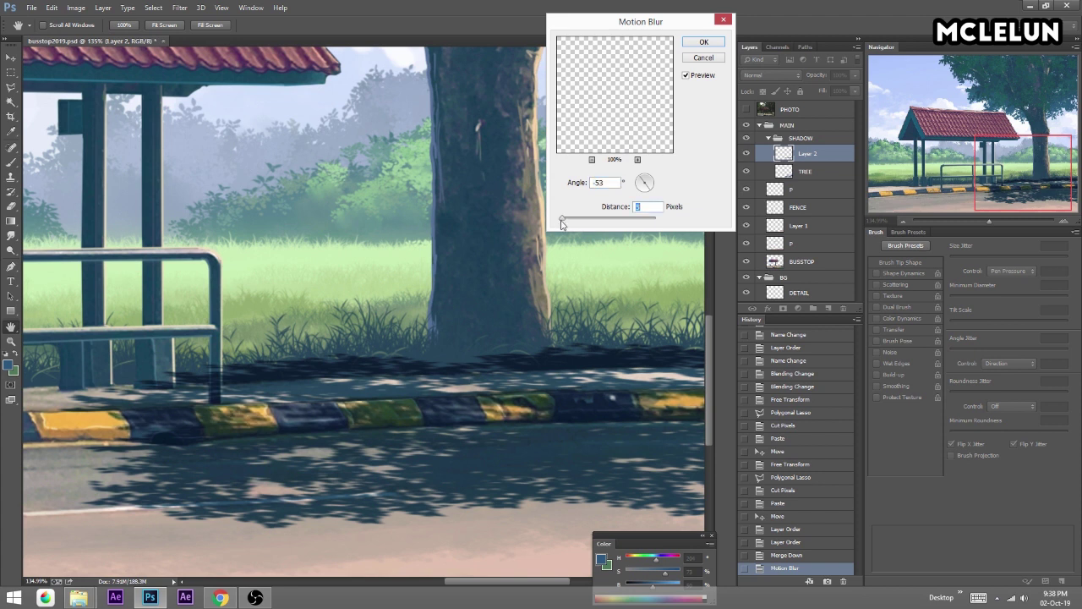
drag(564, 221, 568, 223)
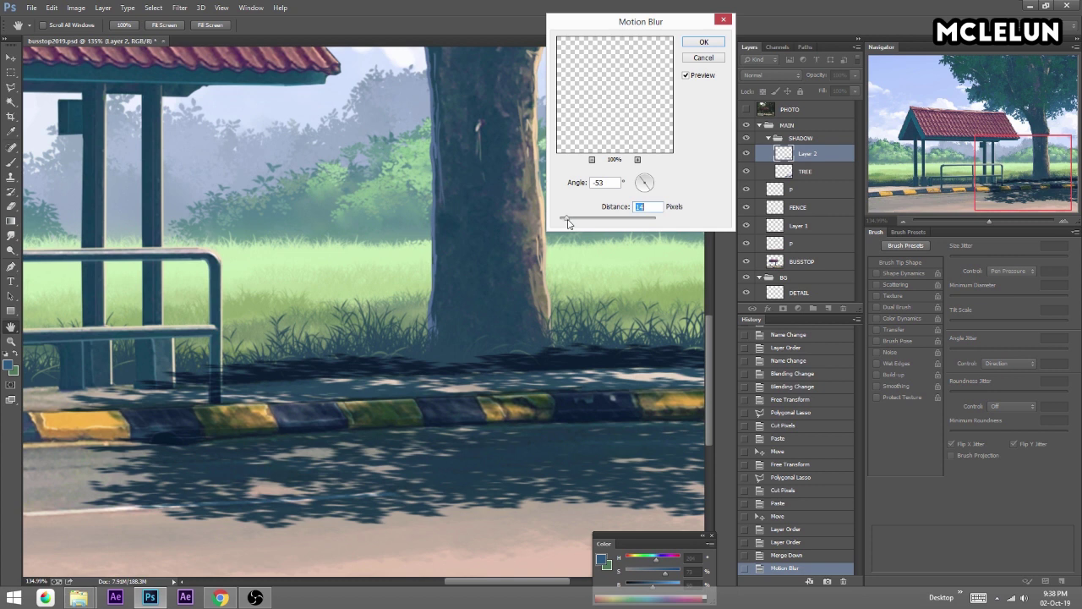
drag(564, 222, 562, 221)
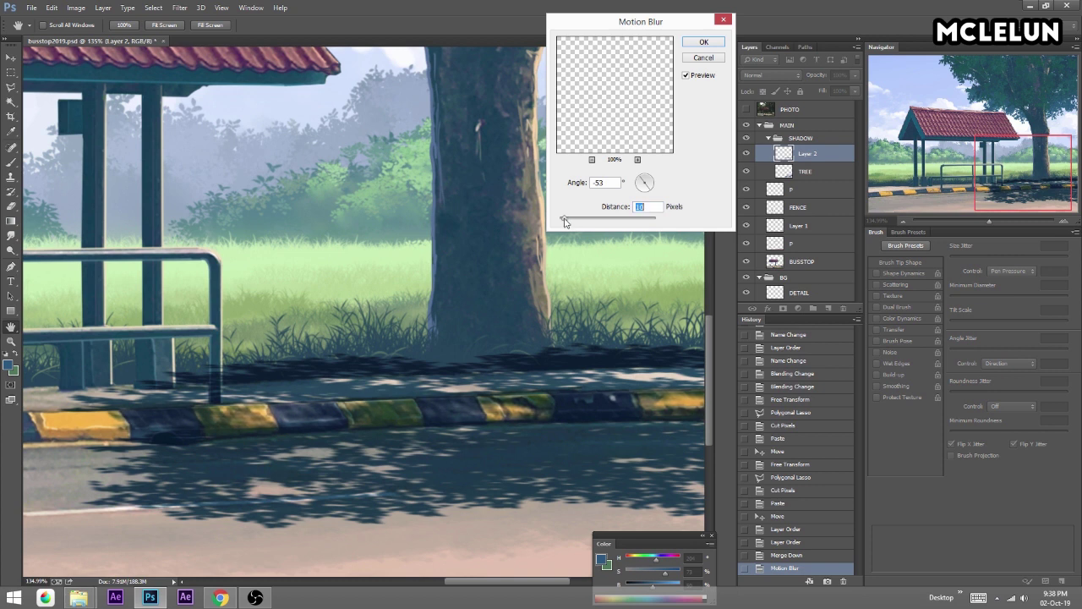
click(705, 43)
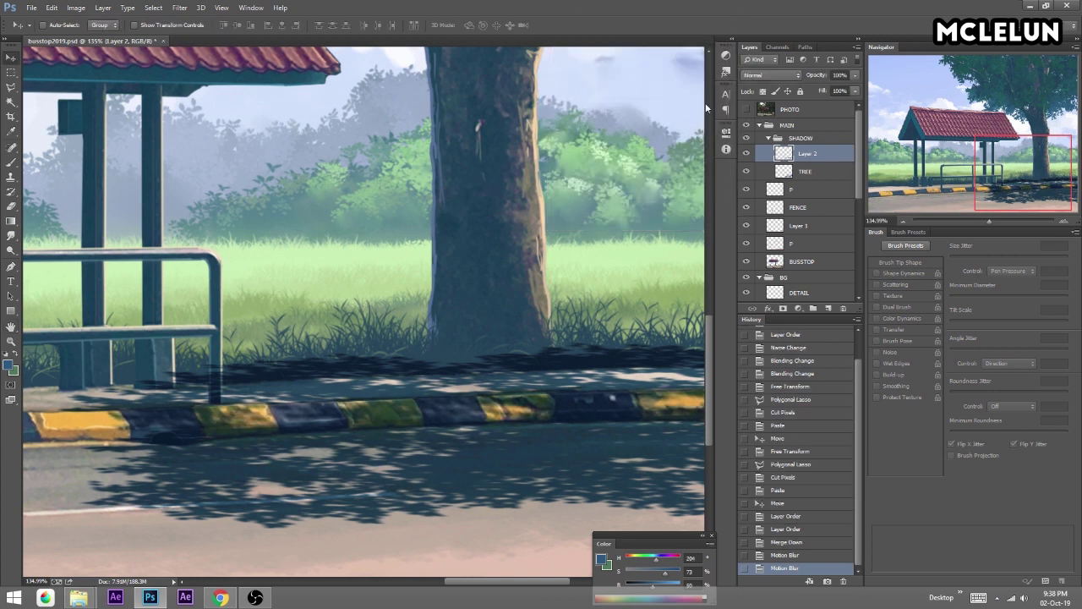
Apply another Motion Blur at angle 0, then merge Layer 2 down into TREE.
click(179, 8)
mouse_move(185, 132)
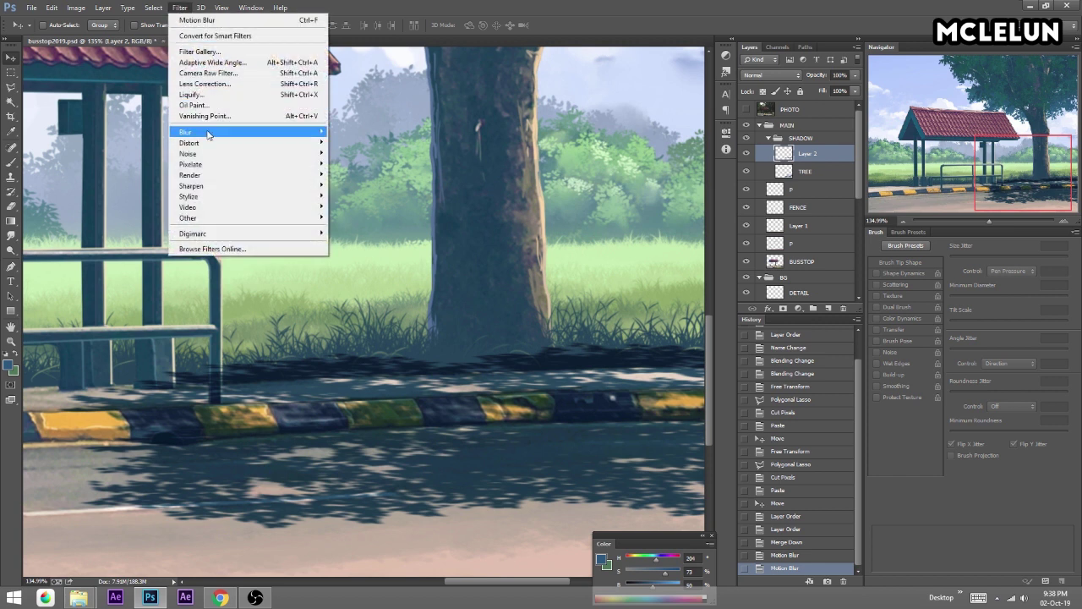
click(123, 233)
text(0)
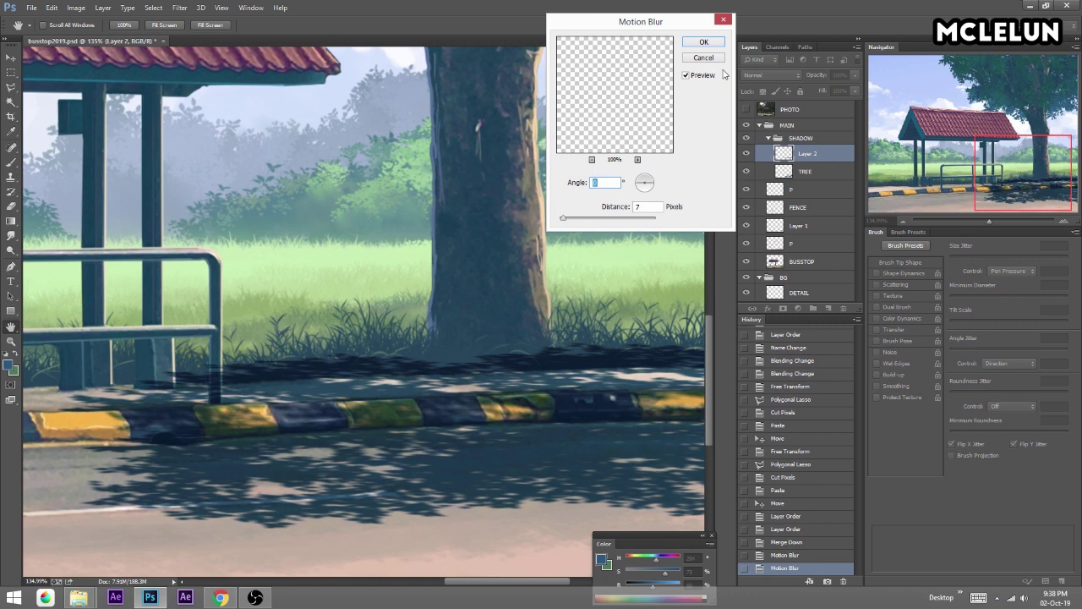
click(710, 44)
mouse_move(989, 222)
mouse_down()
mouse_move(978, 224)
mouse_move(987, 222)
mouse_up()
mouse_move(979, 169)
mouse_down()
mouse_move(977, 193)
mouse_move(990, 185)
mouse_up()
key(ctrl+e)
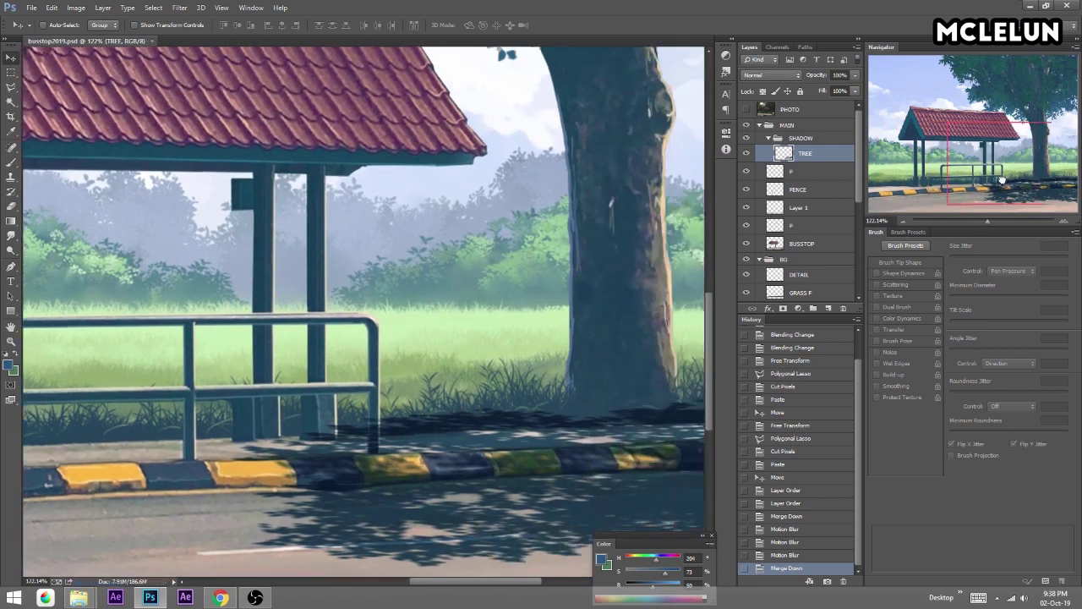
Try Multiply on the SHADOW group, then return it to Pass Through.
key(b)
click(788, 76)
click(837, 137)
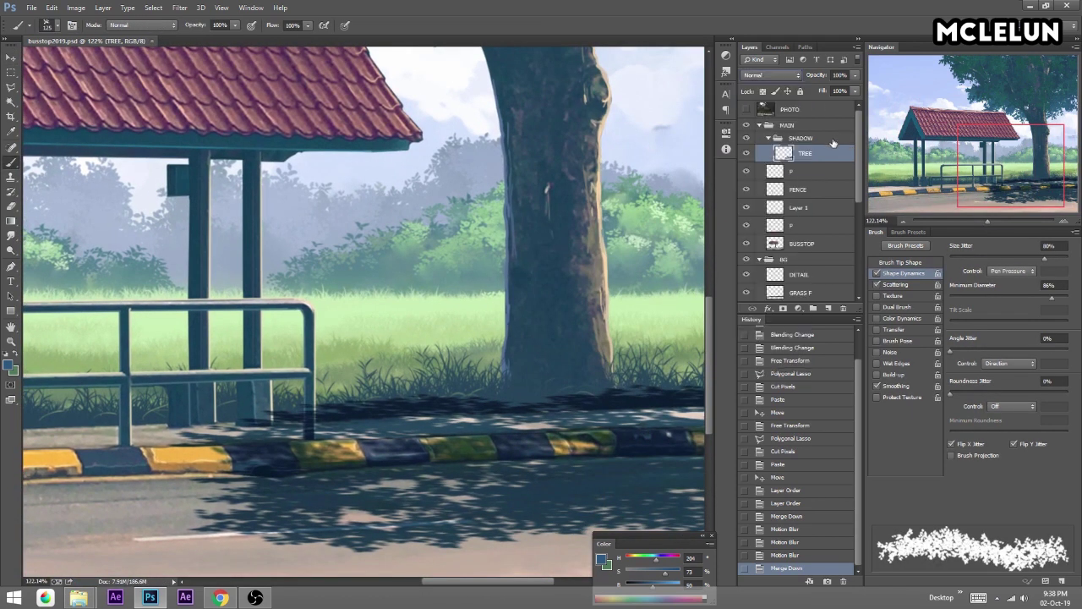
click(769, 75)
click(771, 118)
click(775, 91)
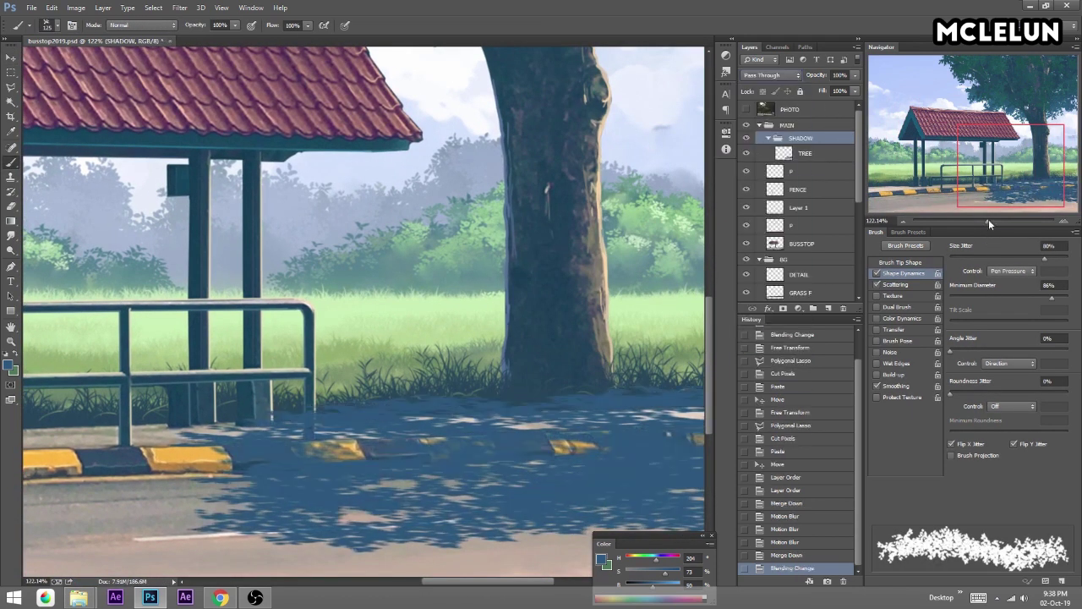
Pick a 20 px brush preset and bring the curb shadows into view.
drag(988, 221, 1006, 221)
click(908, 232)
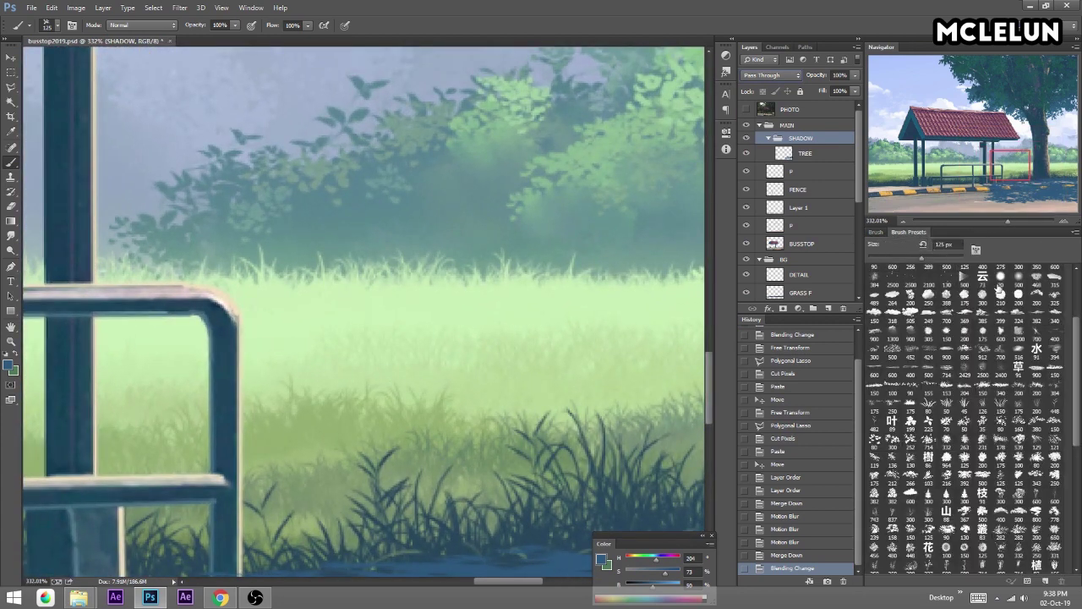
click(1000, 298)
drag(1078, 318, 1079, 267)
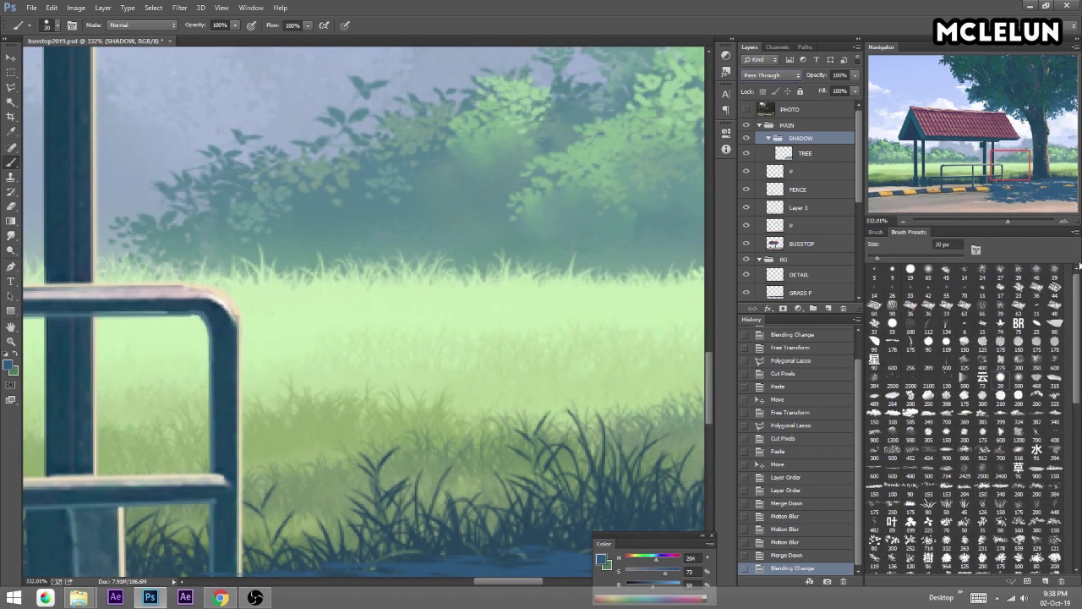
key(F5)
drag(562, 350, 495, 198)
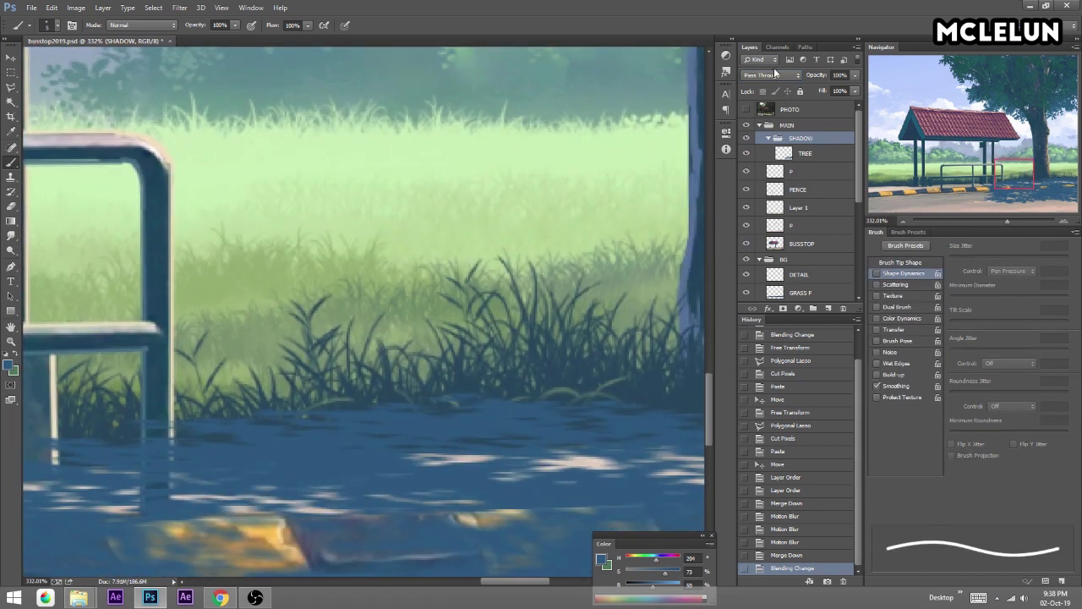
Set the SHADOW group to Multiply and move it below FENCE.
click(774, 74)
click(761, 135)
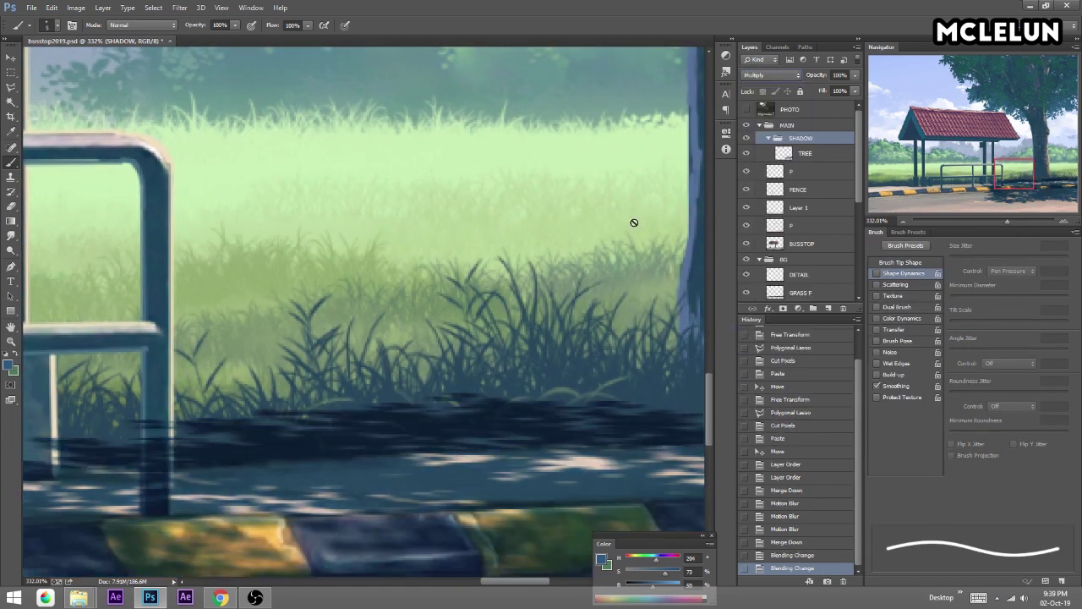
scroll(634, 222, down, 3)
scroll(473, 279, left, 5)
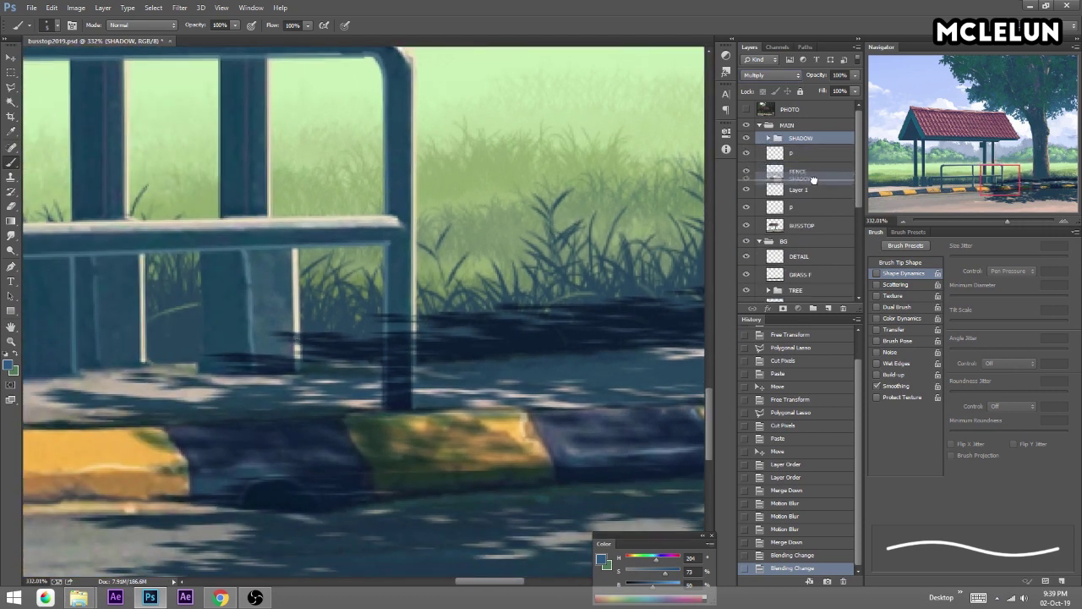
drag(819, 144, 803, 179)
Select the TREE layer, enlarge the eraser, and add a layer mask to TREE.
key(e)
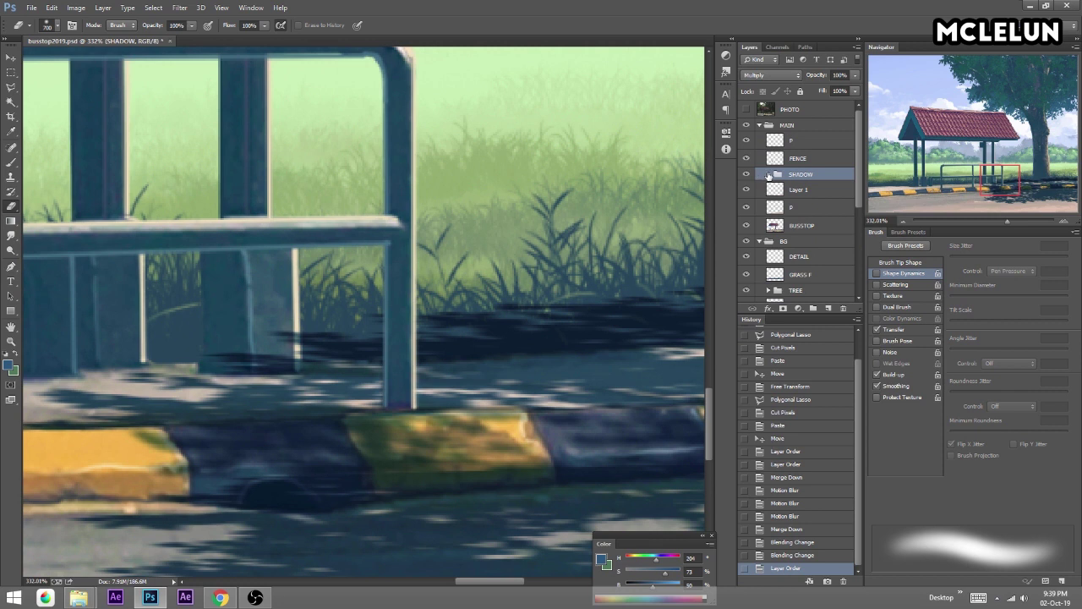
click(768, 174)
click(803, 190)
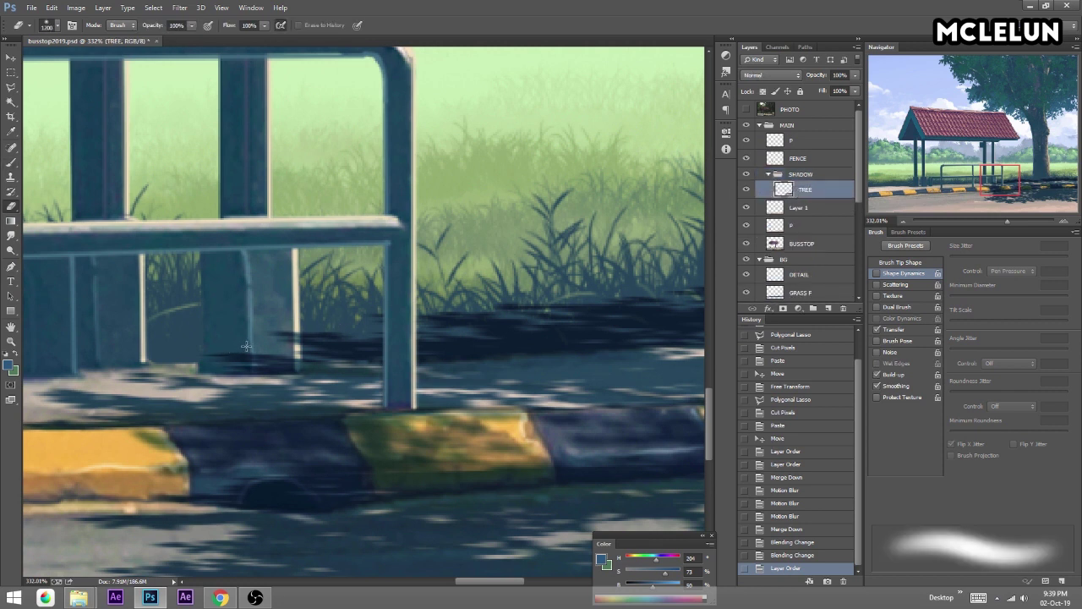
click(899, 263)
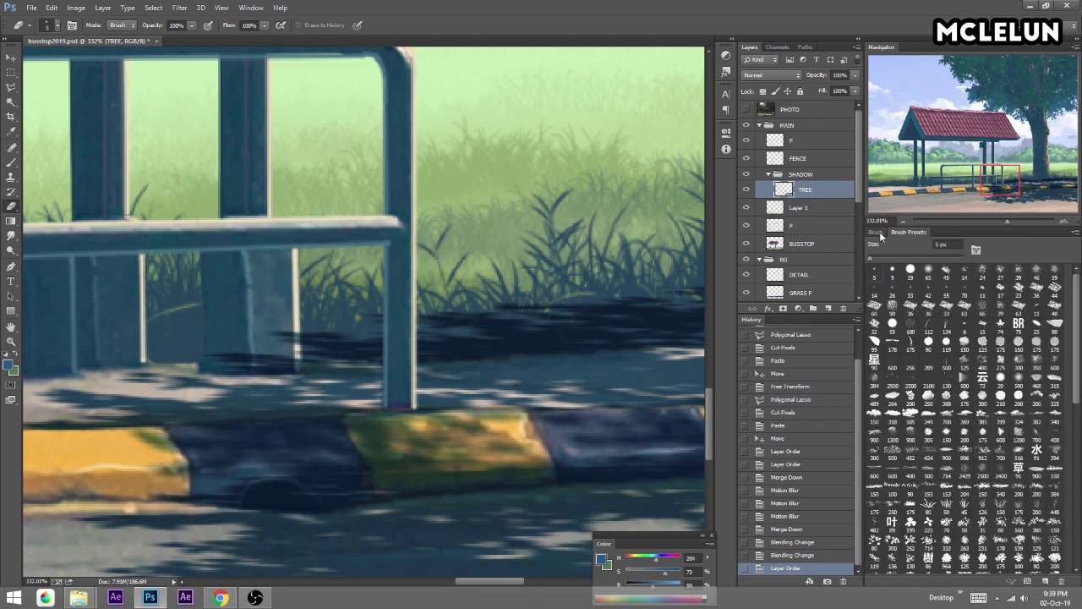
click(880, 274)
key(bracketright)
key(bracketright)
key(bracketright)
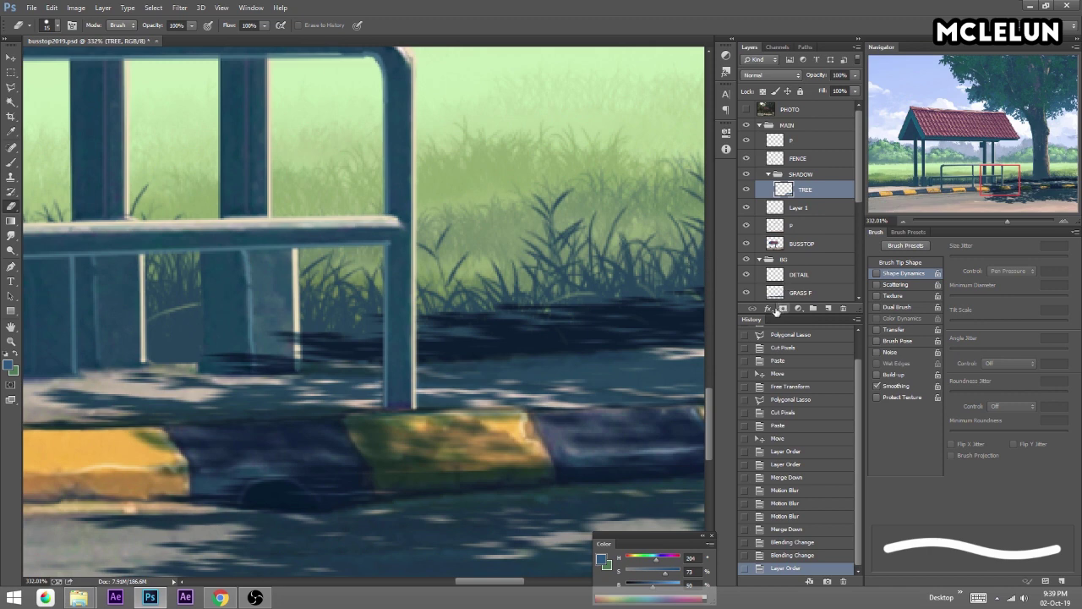
click(782, 309)
Mask out the dark shadow strip along the sidewalk edge on the TREE mask.
click(208, 347)
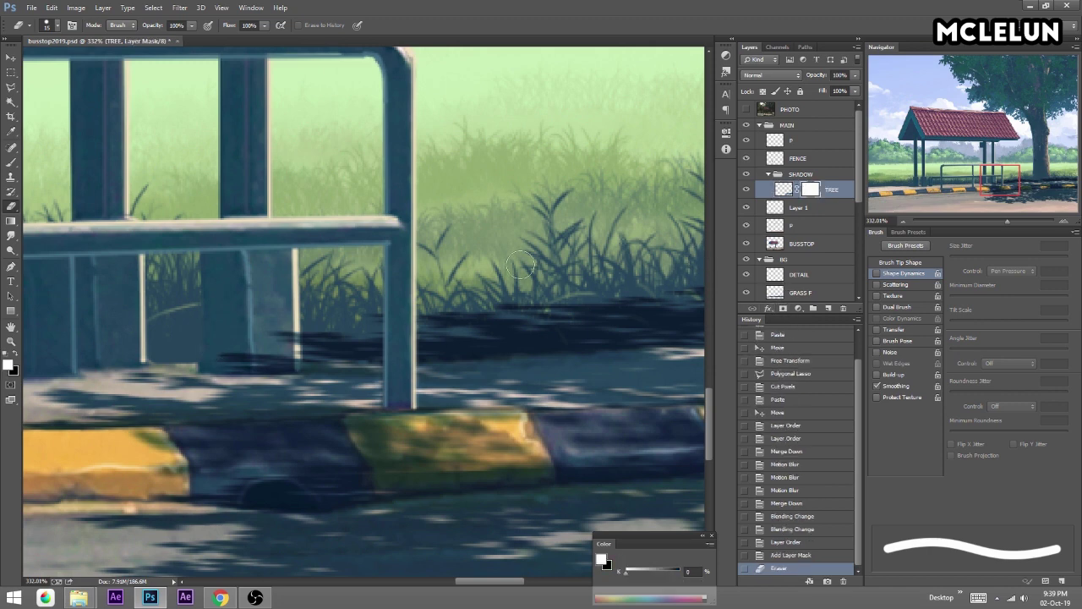
drag(1011, 217, 986, 218)
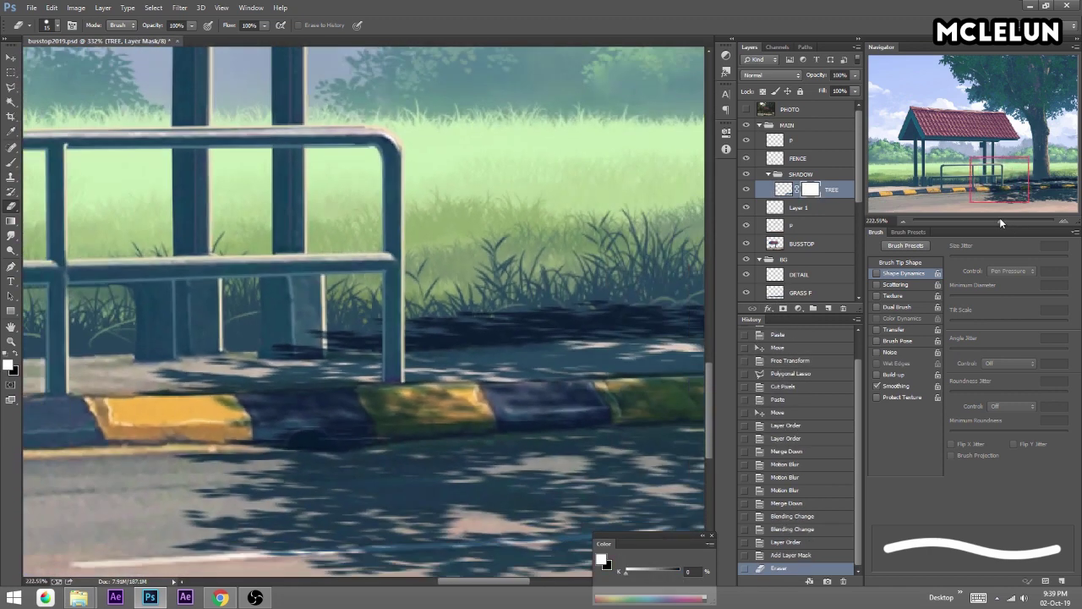
drag(611, 320, 338, 328)
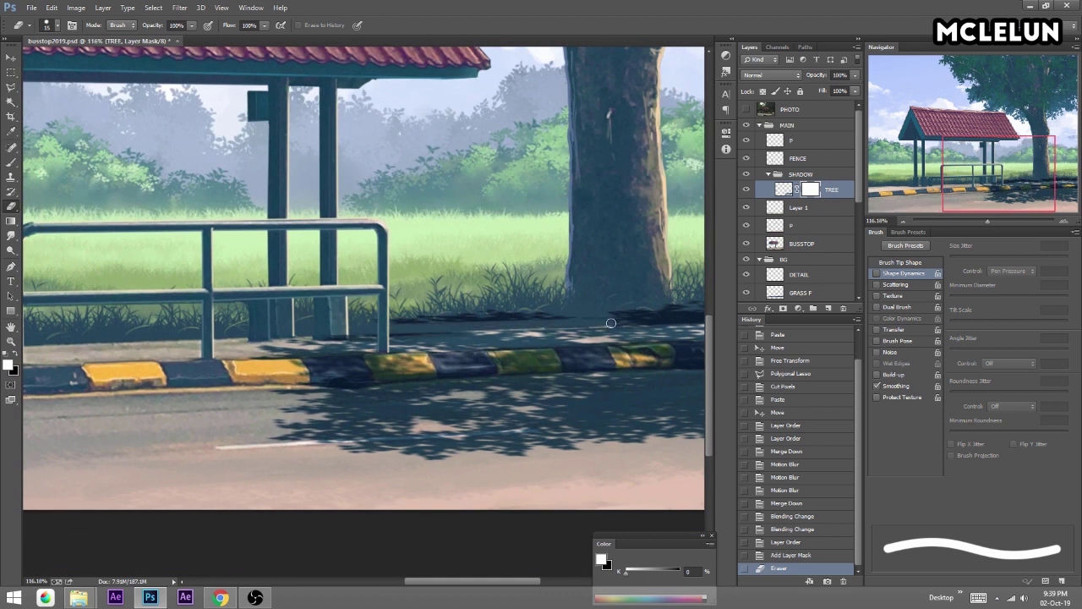
drag(651, 300, 496, 299)
drag(682, 332, 221, 329)
key(bracketright)
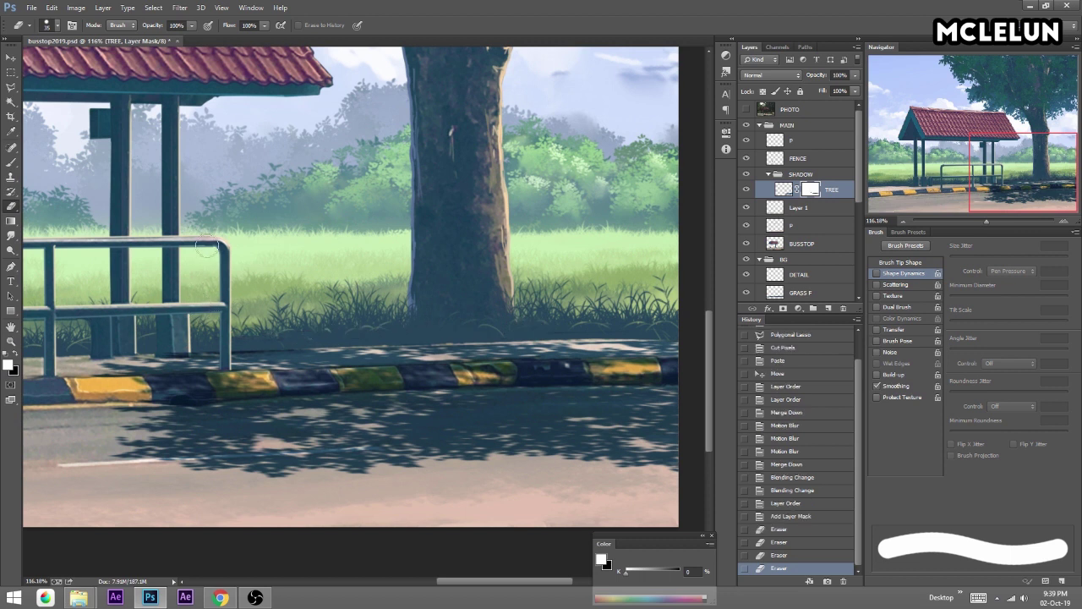
Paint back a thin shadow line along the top of the curb.
key(b)
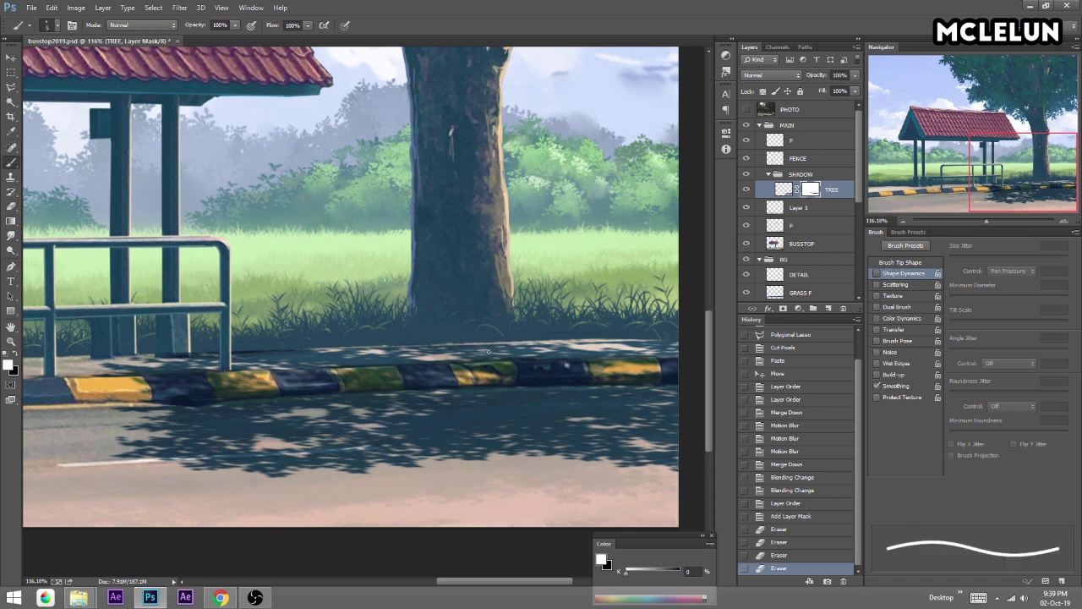
scroll(257, 313, up, 4)
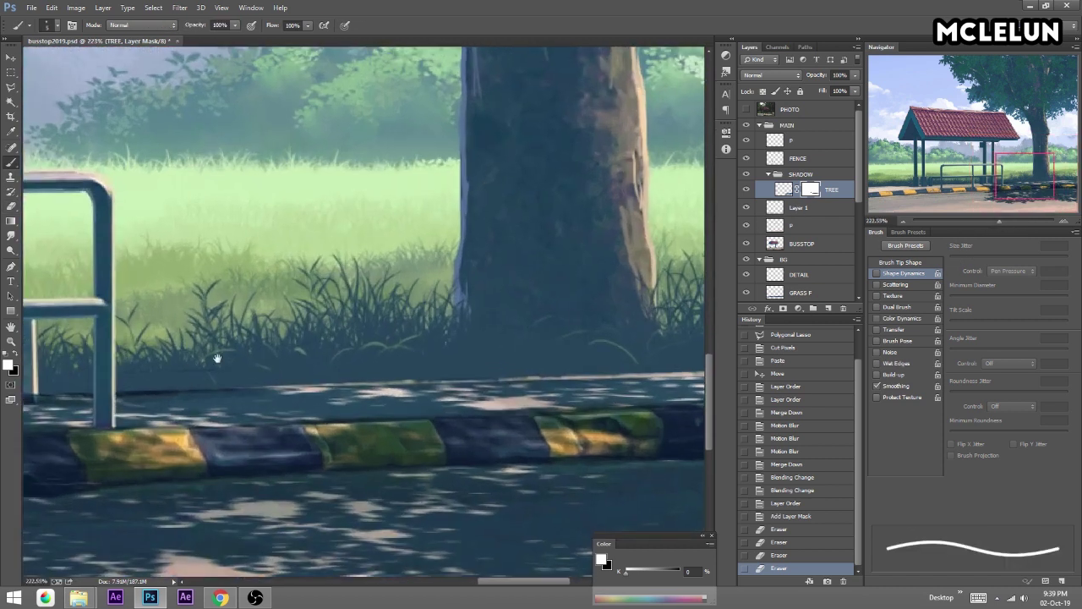
key(e)
drag(85, 329, 119, 359)
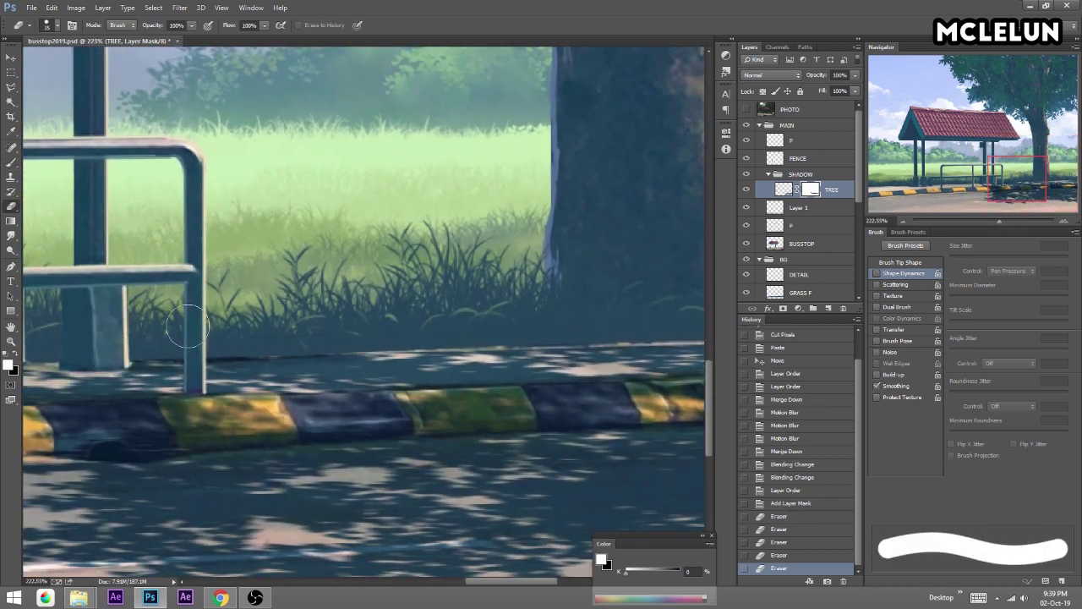
key(b)
drag(410, 350, 514, 347)
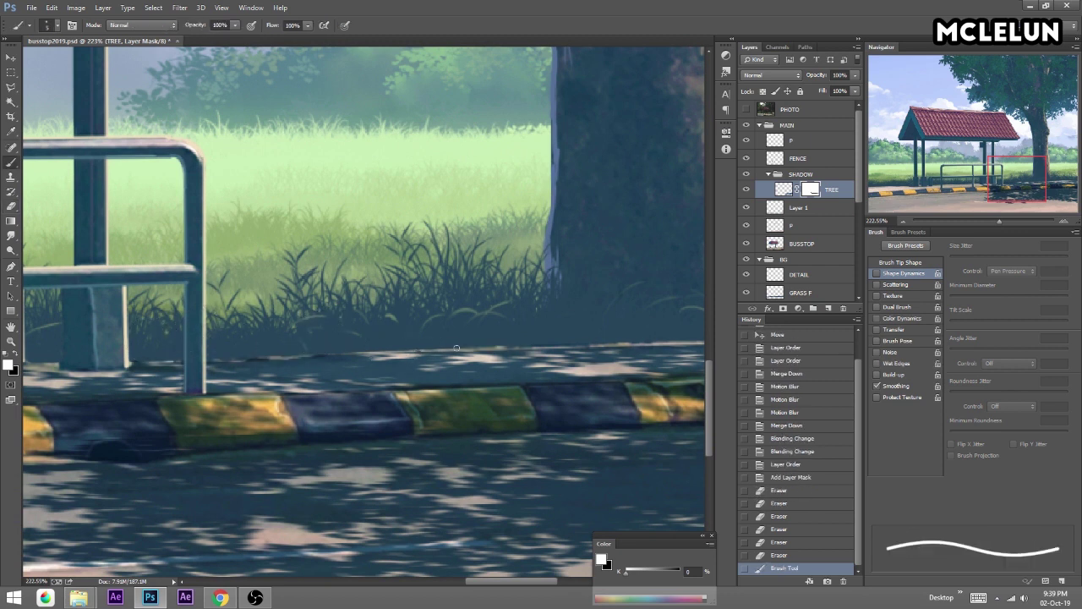
drag(632, 335, 329, 302)
drag(123, 318, 502, 318)
drag(592, 317, 401, 315)
drag(517, 314, 303, 314)
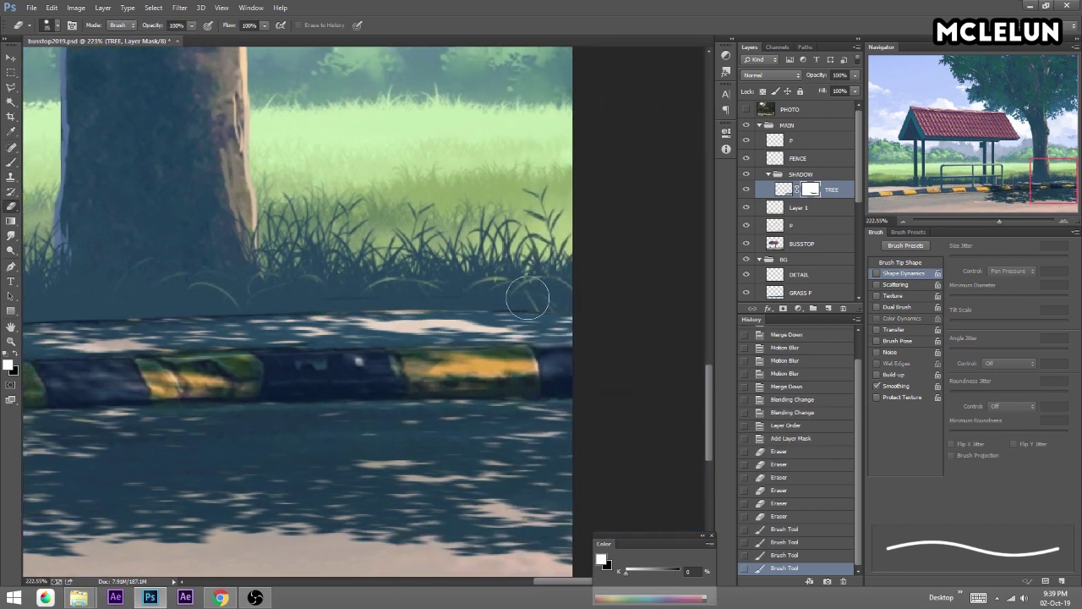
Erase leftover shadow near the tree, bench and curb.
key(e)
mouse_move(53, 278)
mouse_down()
mouse_move(524, 245)
mouse_move(530, 268)
mouse_move(648, 251)
mouse_up()
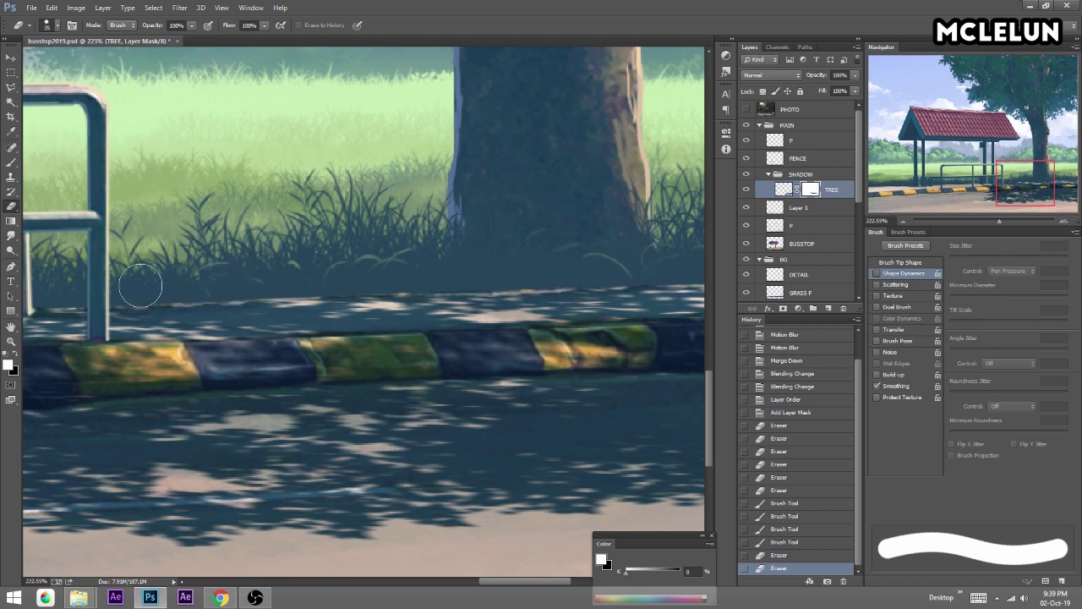
drag(161, 251, 440, 151)
drag(363, 152, 440, 151)
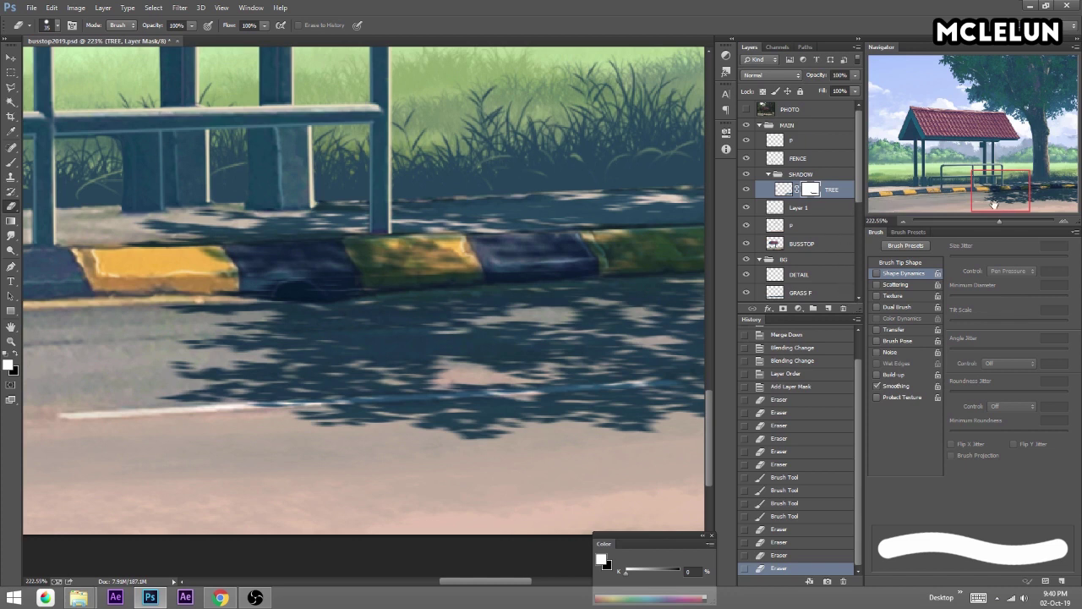
Skew the TREE layer's shadow so it shortens slightly and slants across the curb and road.
drag(998, 221, 981, 218)
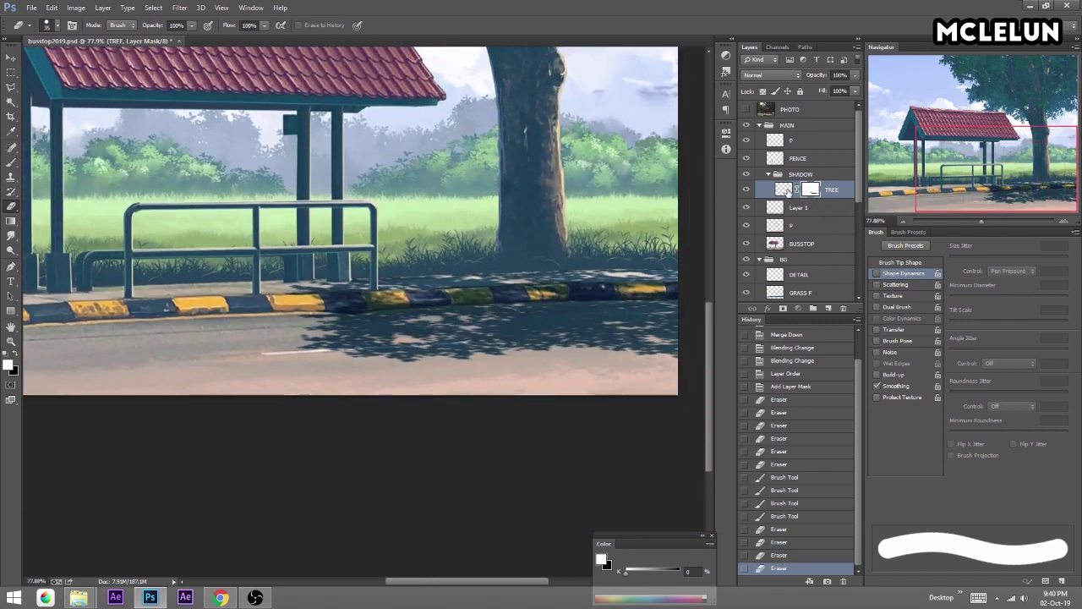
click(784, 189)
key(ctrl+t)
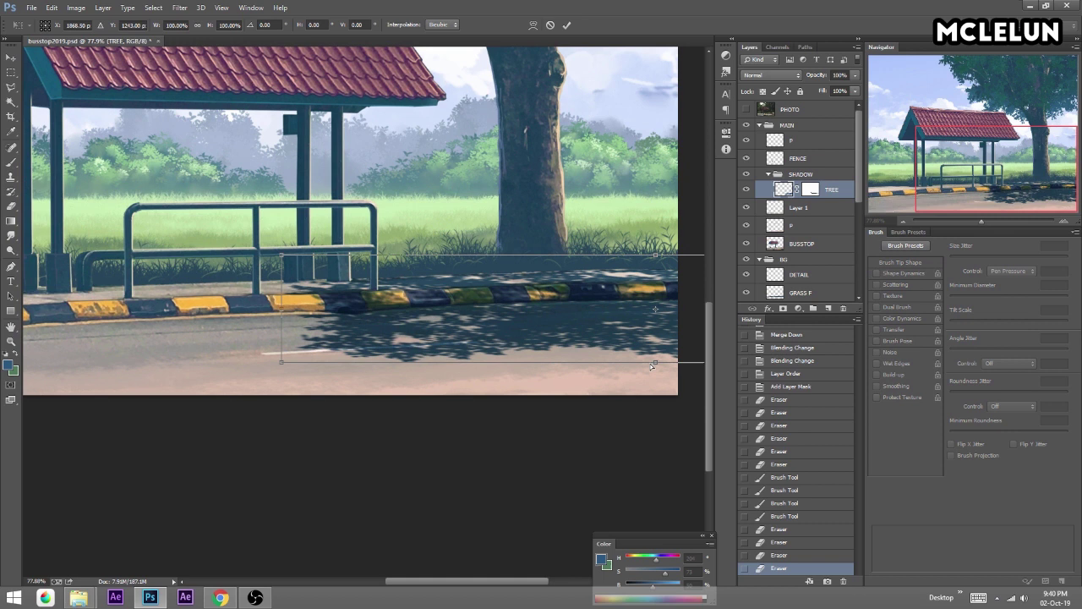
drag(652, 365, 652, 344)
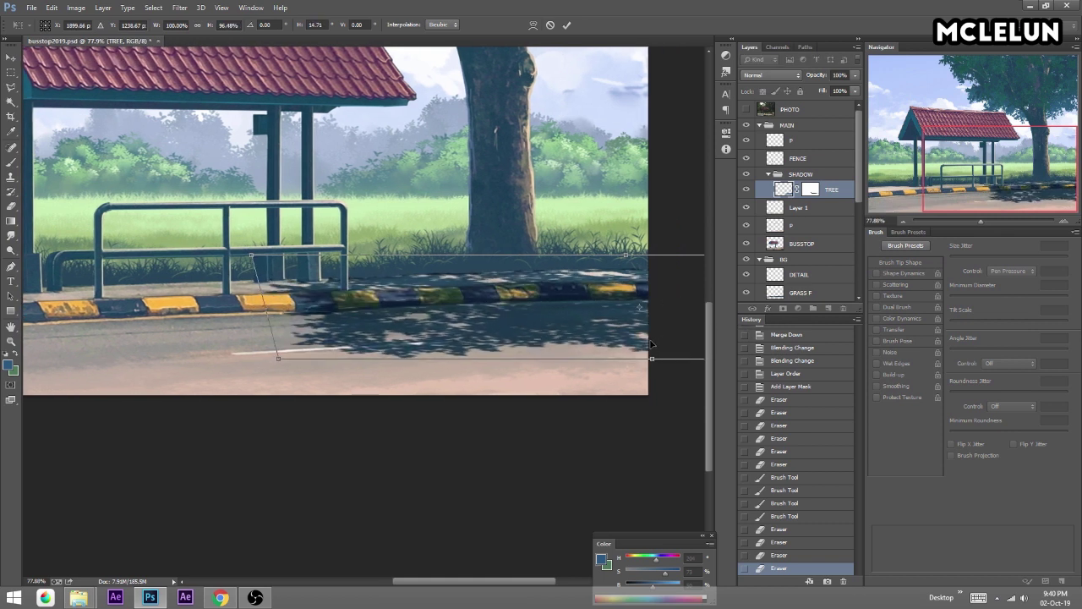
key(Return)
key(e)
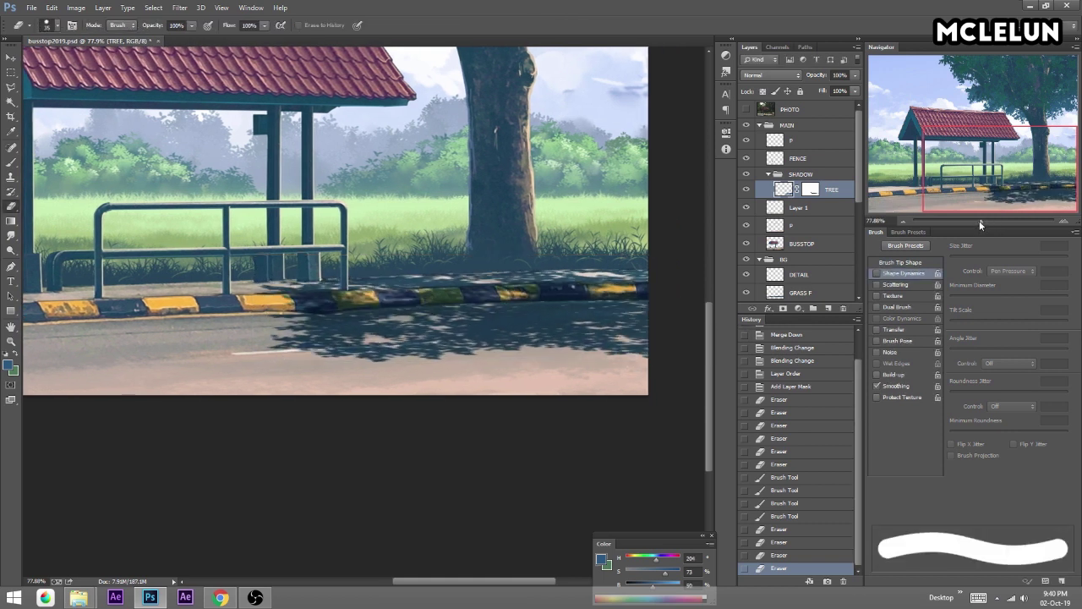
drag(979, 220, 972, 220)
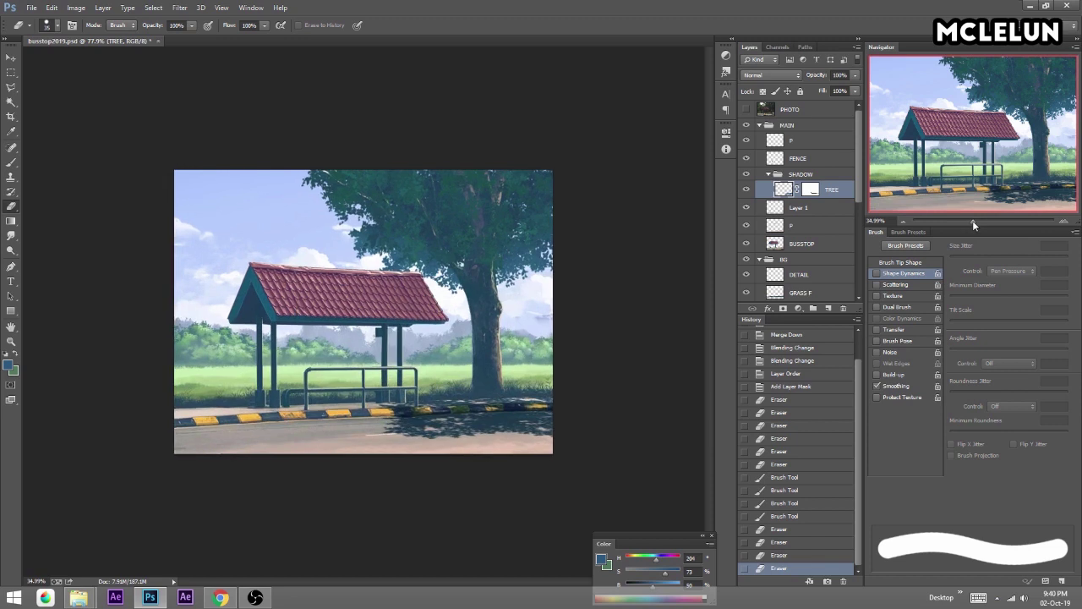
drag(973, 222, 978, 220)
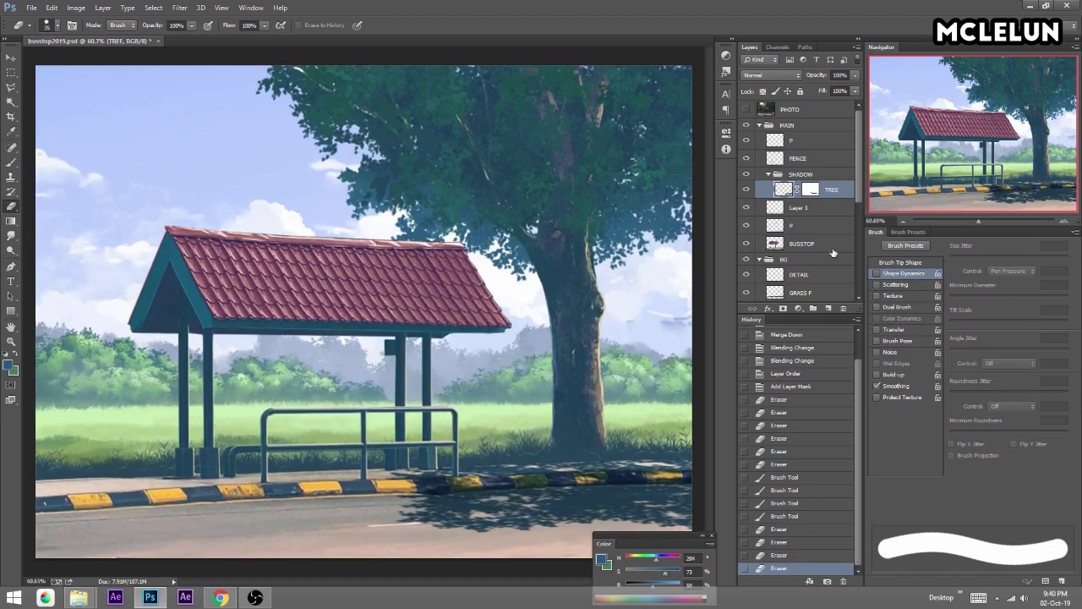
Add a new empty layer above TREE in the SHADOW group.
click(828, 308)
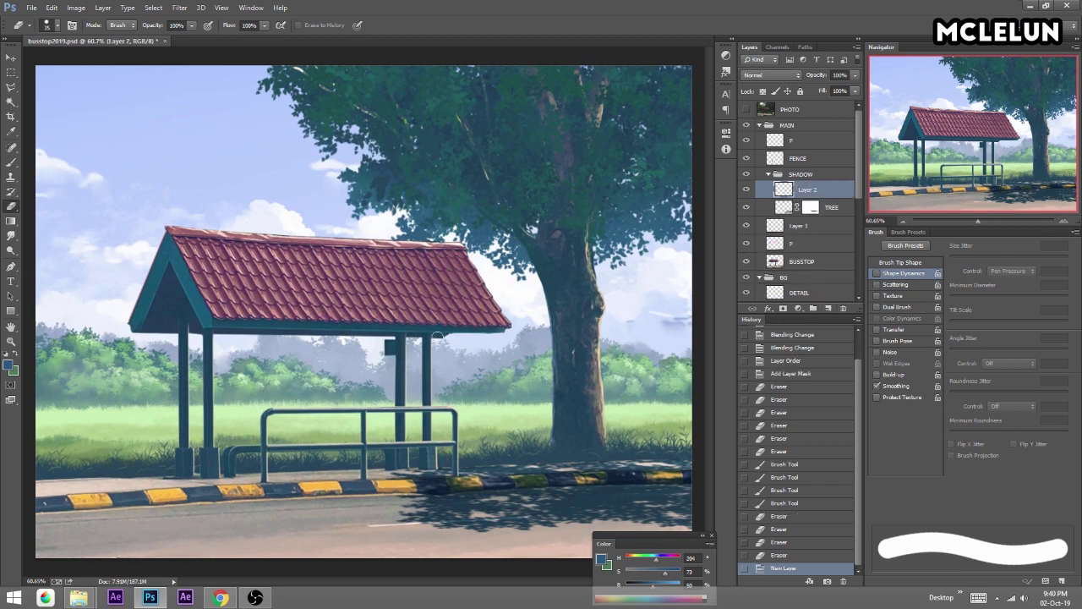
drag(173, 479, 345, 464)
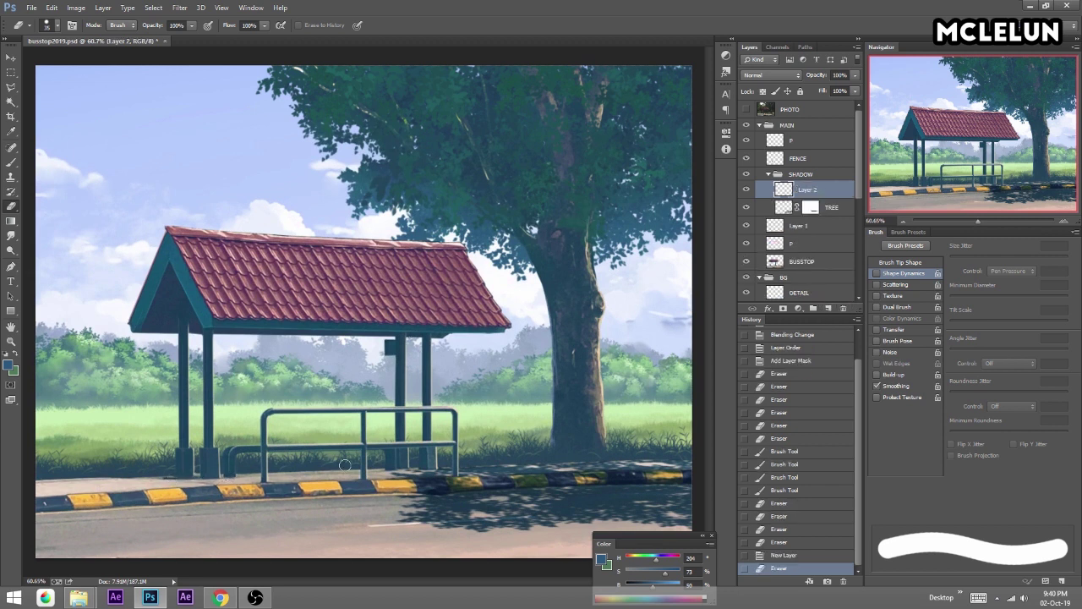
click(428, 476)
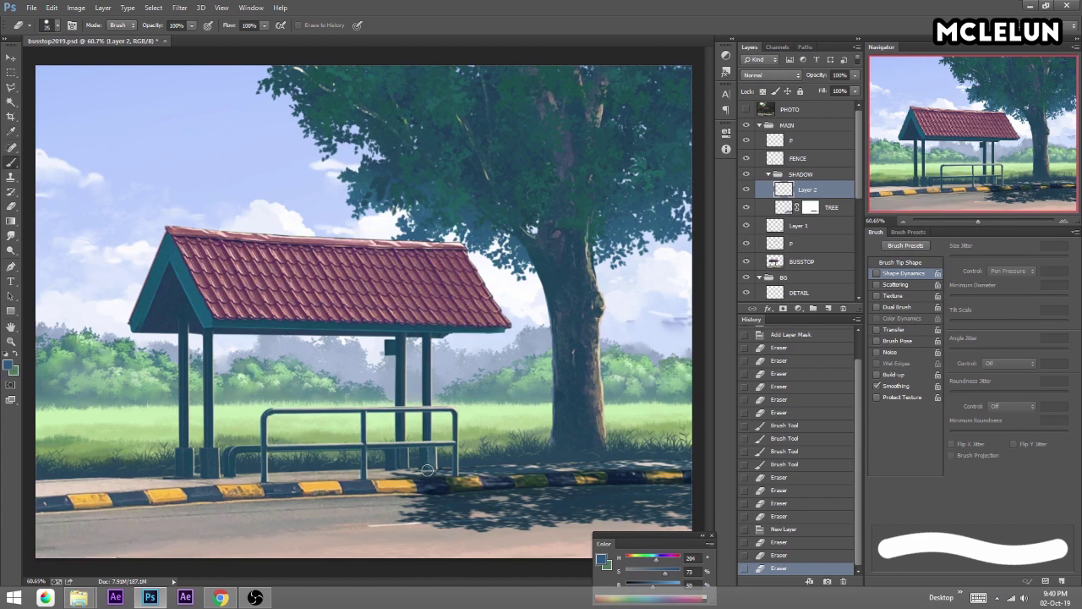
Paint a dark shadow along the curb with an enlarged brush, including under the left posts.
key(b)
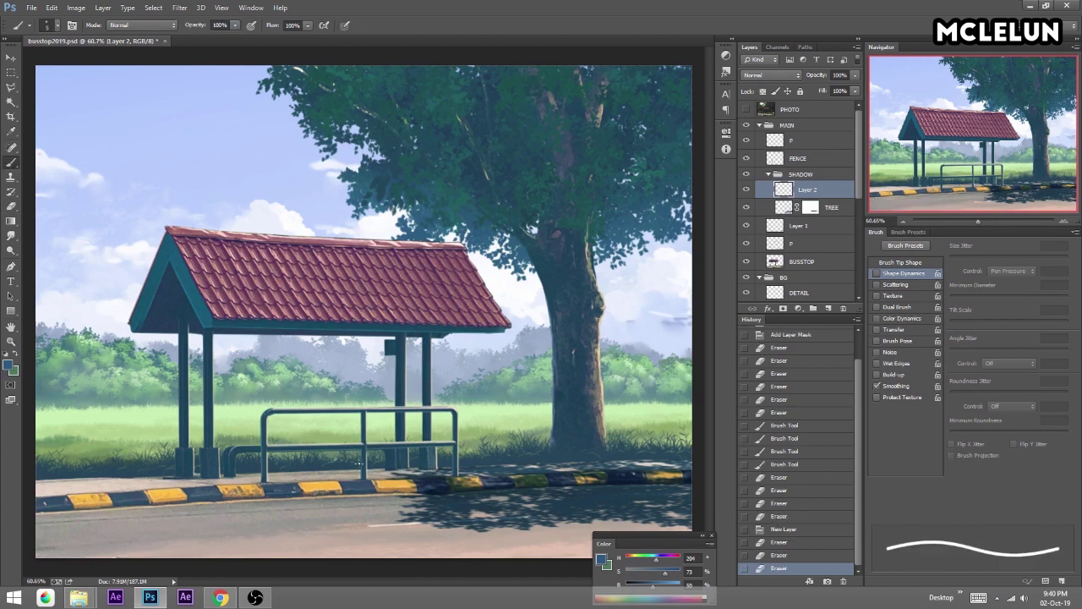
key(bracketright)
key(bracketright)
key(bracketright)
mouse_move(425, 475)
mouse_down()
mouse_move(172, 481)
mouse_move(215, 485)
mouse_up()
click(373, 470)
drag(370, 472, 420, 470)
click(430, 473)
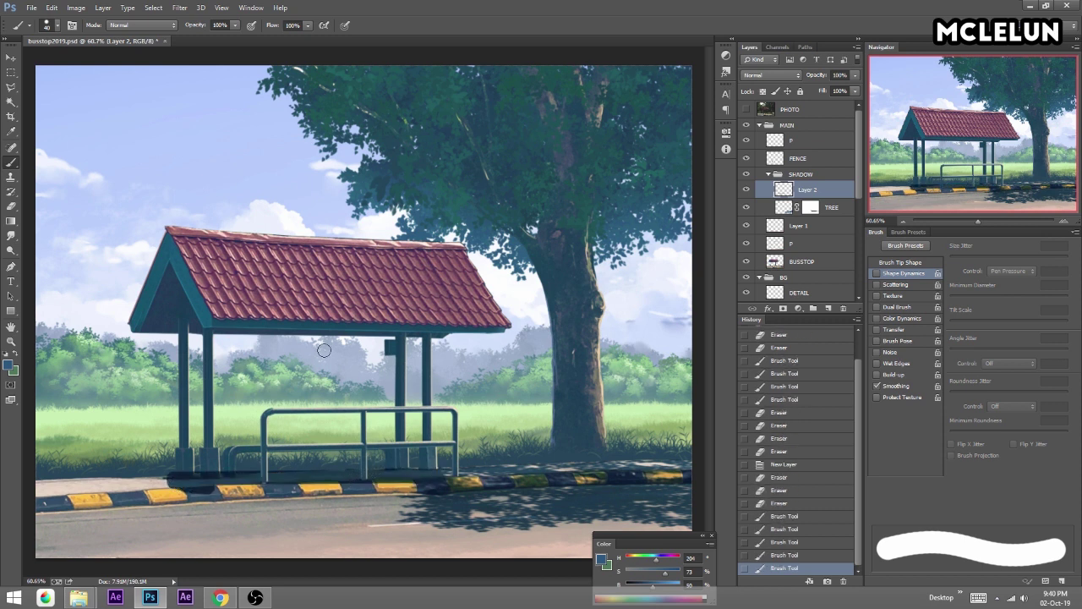
click(167, 479)
drag(199, 488, 160, 471)
Trim the curb shadow with the Eraser in several spots.
key(e)
shift+click(439, 459)
drag(228, 480, 194, 492)
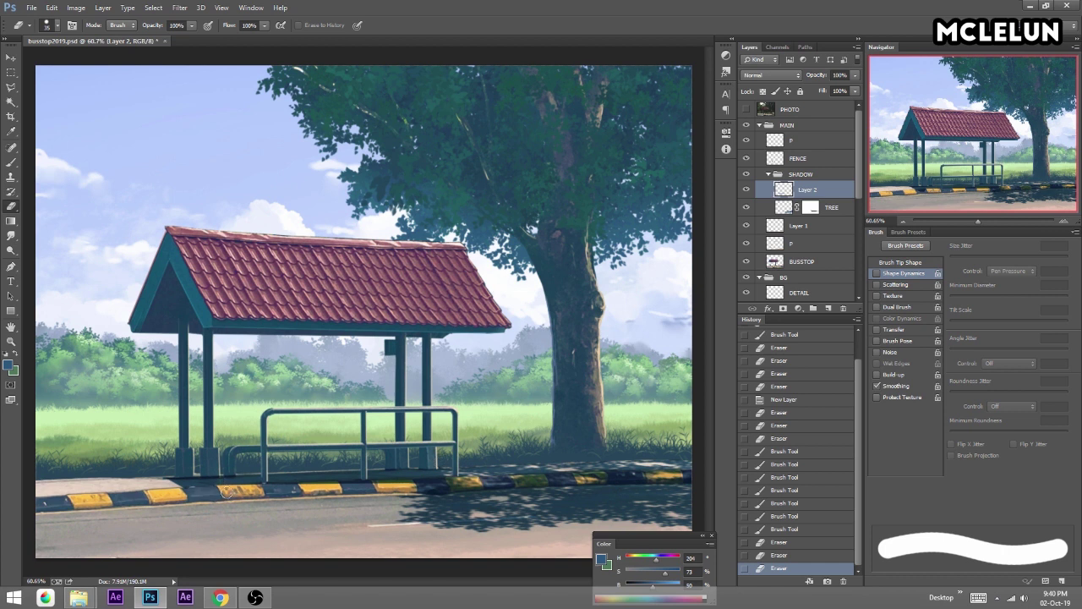
click(448, 484)
click(269, 502)
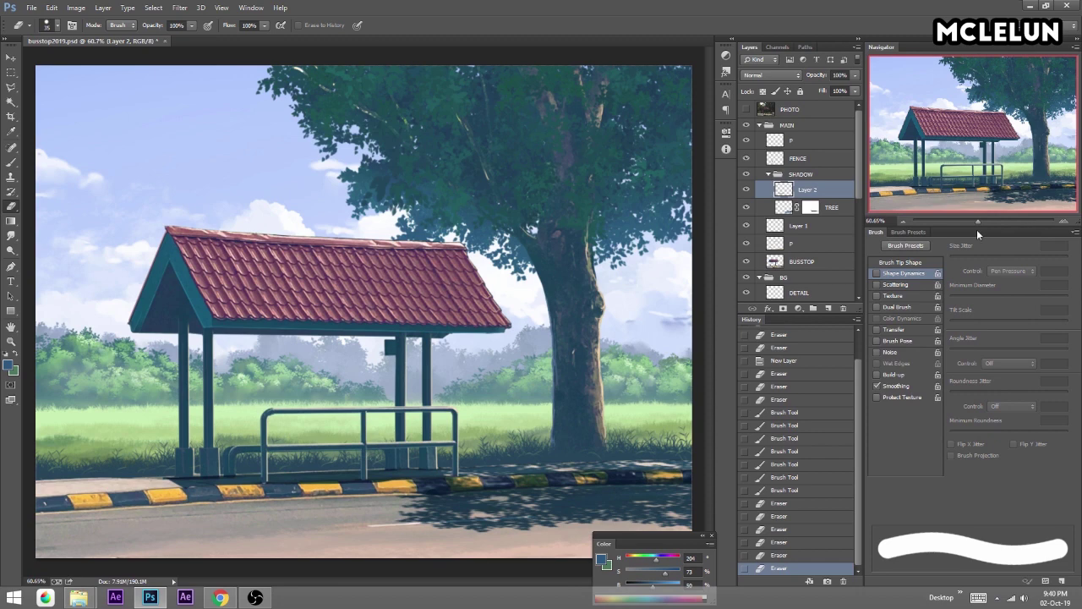
drag(978, 222, 1001, 222)
drag(926, 127, 910, 176)
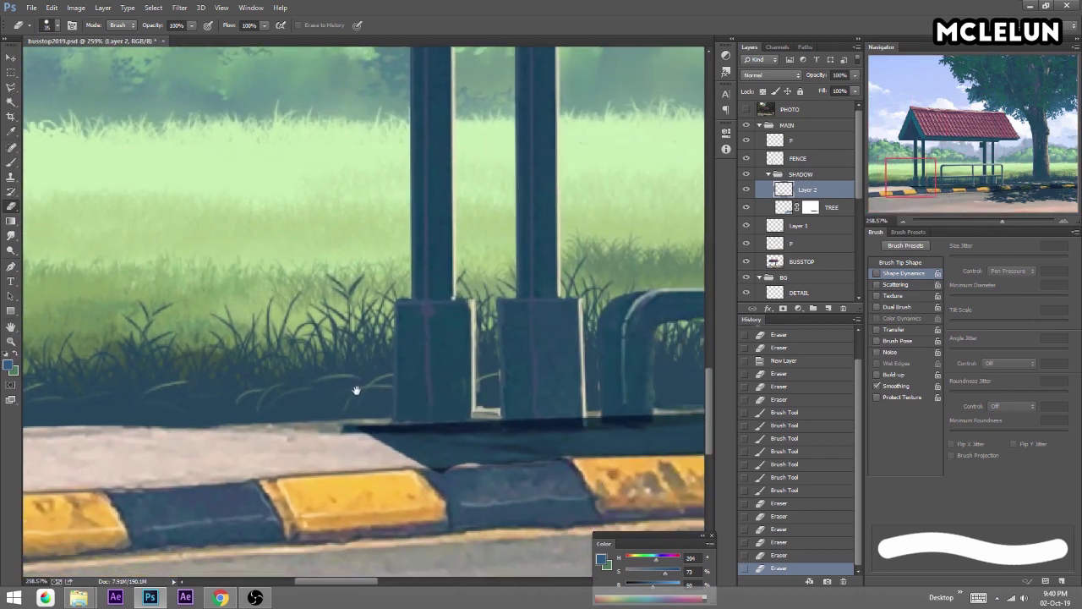
Compare the new shadow on and off, then retouch its edge at the curb with a smaller brush.
key(b)
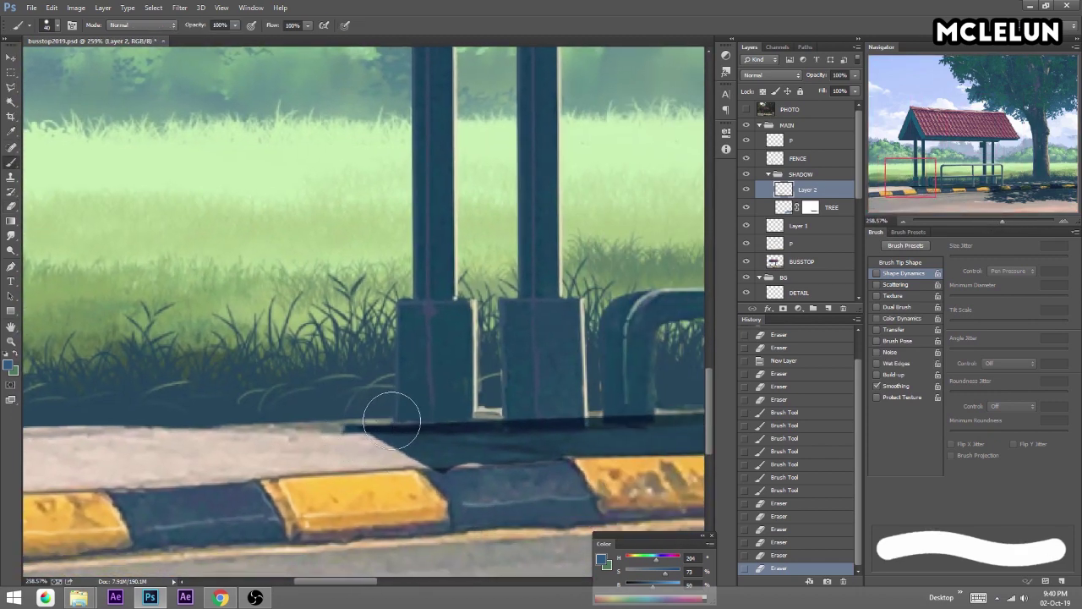
key(e)
click(746, 191)
key(b)
key(bracketleft)
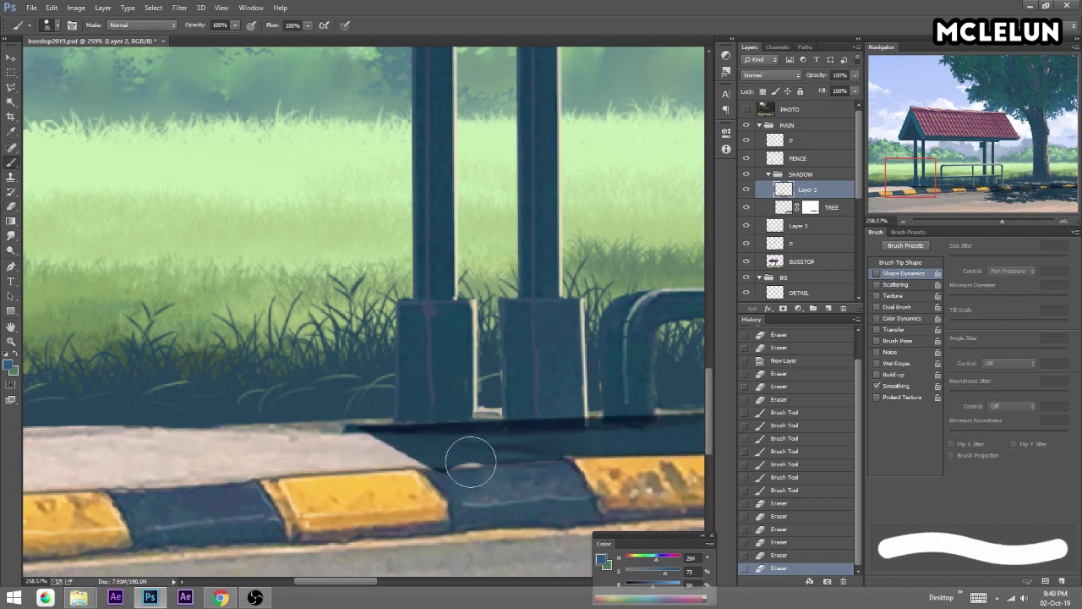
key(bracketleft)
key(bracketleft)
mouse_move(458, 462)
mouse_down()
mouse_move(491, 463)
mouse_move(427, 457)
mouse_move(461, 461)
mouse_up()
Erase shadow from the right pillar base and between the pillar bases.
key(e)
key(b)
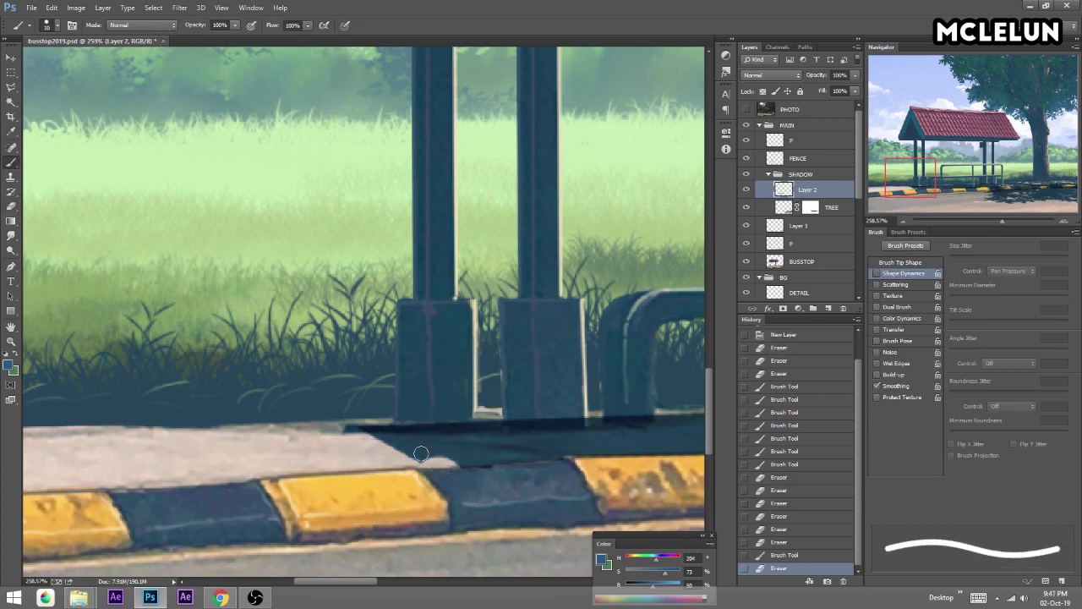
key(e)
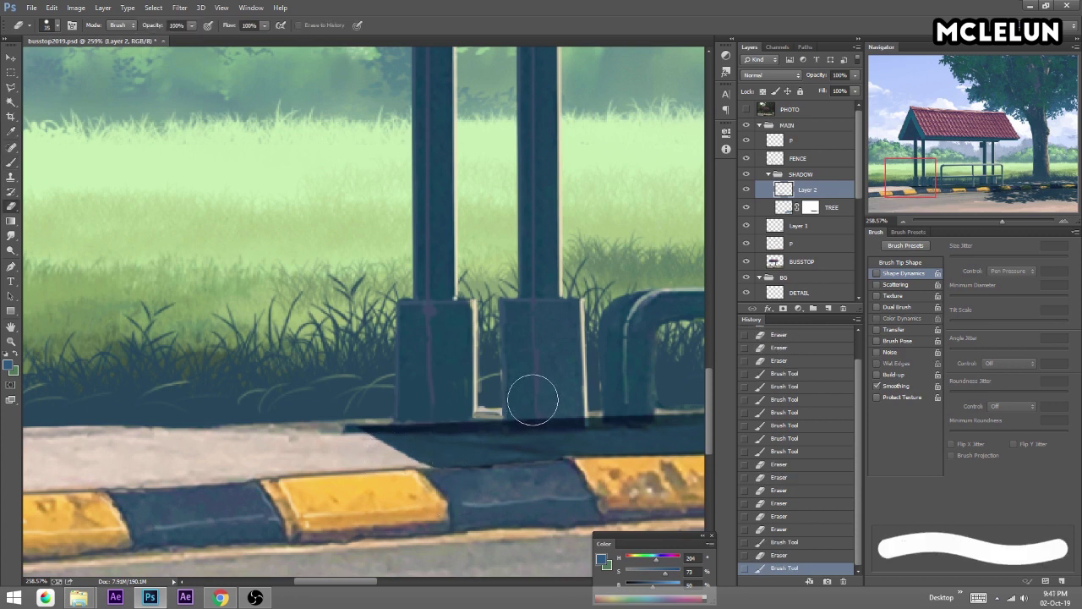
key(bracketleft)
key(bracketleft)
drag(513, 414, 575, 418)
mouse_move(477, 423)
mouse_down()
mouse_move(447, 415)
mouse_move(494, 427)
mouse_move(464, 434)
mouse_move(640, 415)
mouse_move(380, 310)
mouse_up()
key(b)
key(e)
drag(545, 301, 454, 277)
Erase excess shadow beneath the fence.
drag(582, 294, 471, 292)
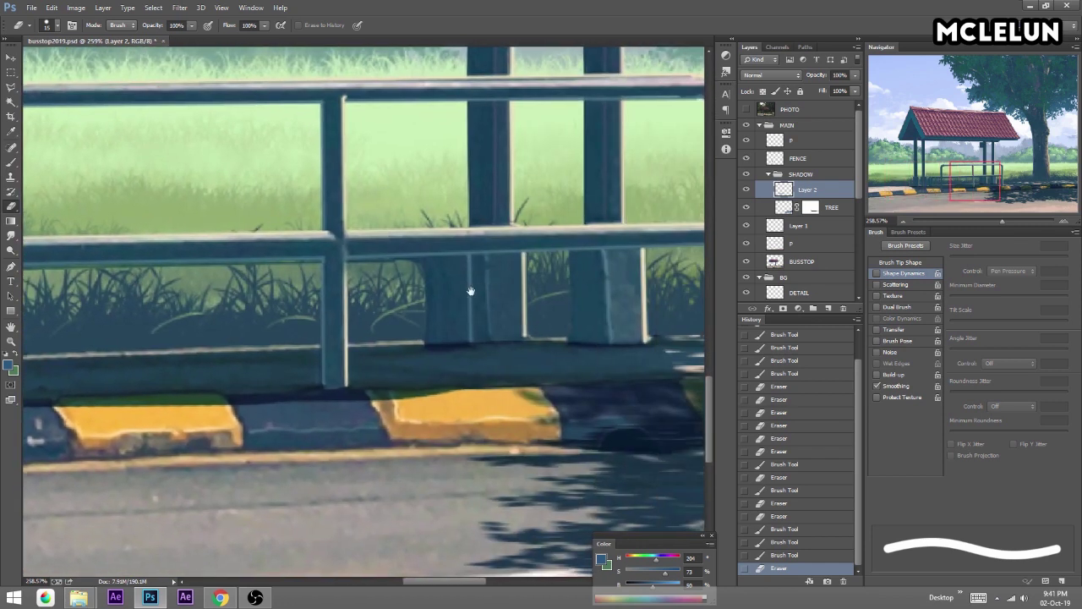
scroll(524, 341, down, 1)
scroll(525, 340, down, 2)
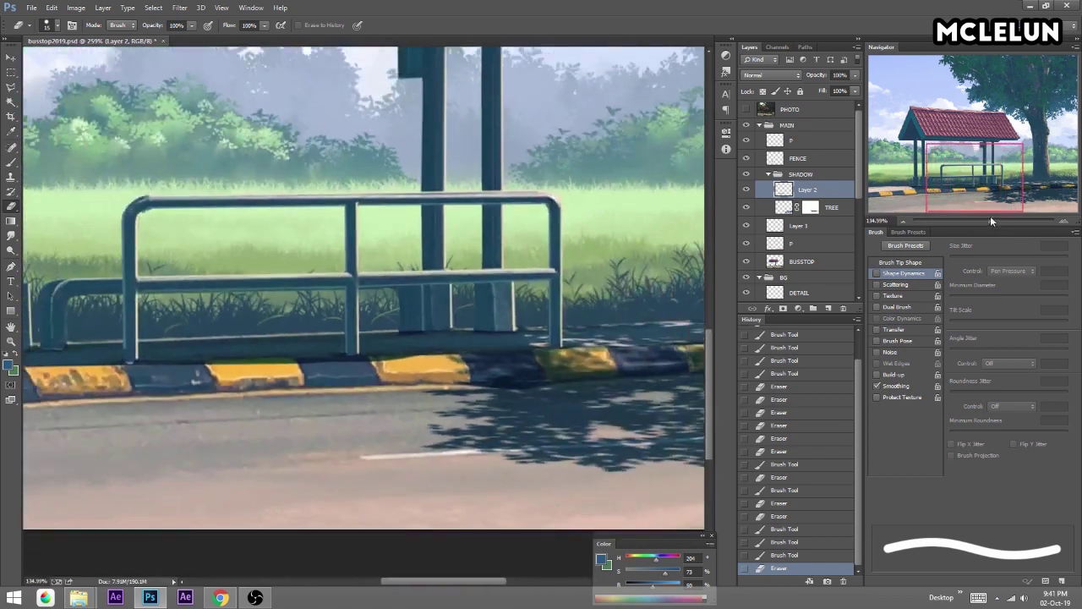
scroll(524, 341, down, 1)
drag(524, 341, 469, 353)
drag(86, 364, 161, 359)
Paint a darker curb shadow under the fence railing.
key(b)
drag(254, 336, 312, 334)
drag(386, 343, 97, 359)
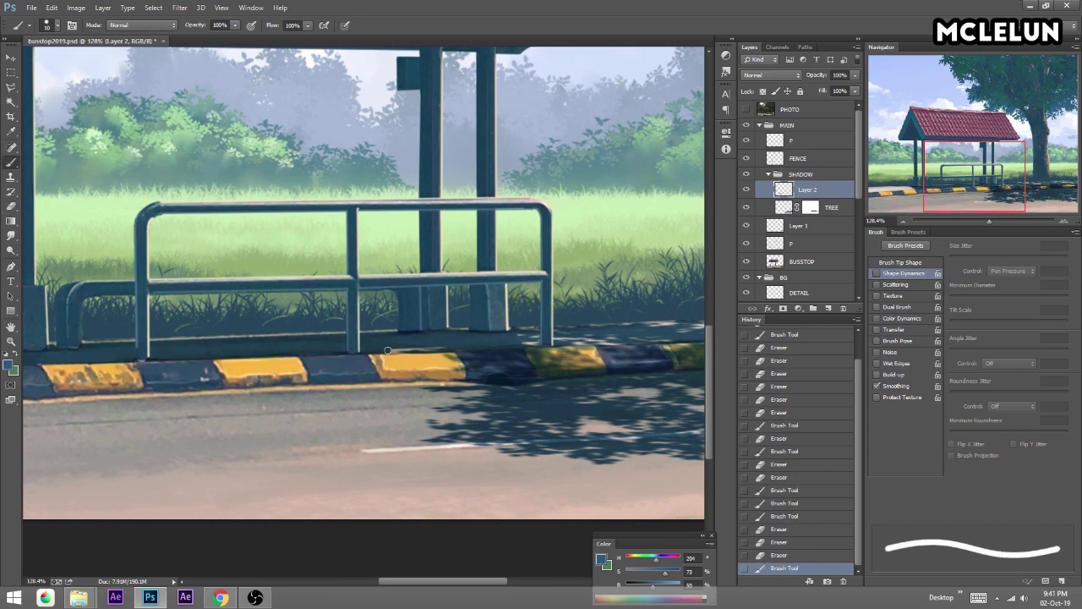
drag(393, 350, 444, 350)
drag(372, 279, 634, 289)
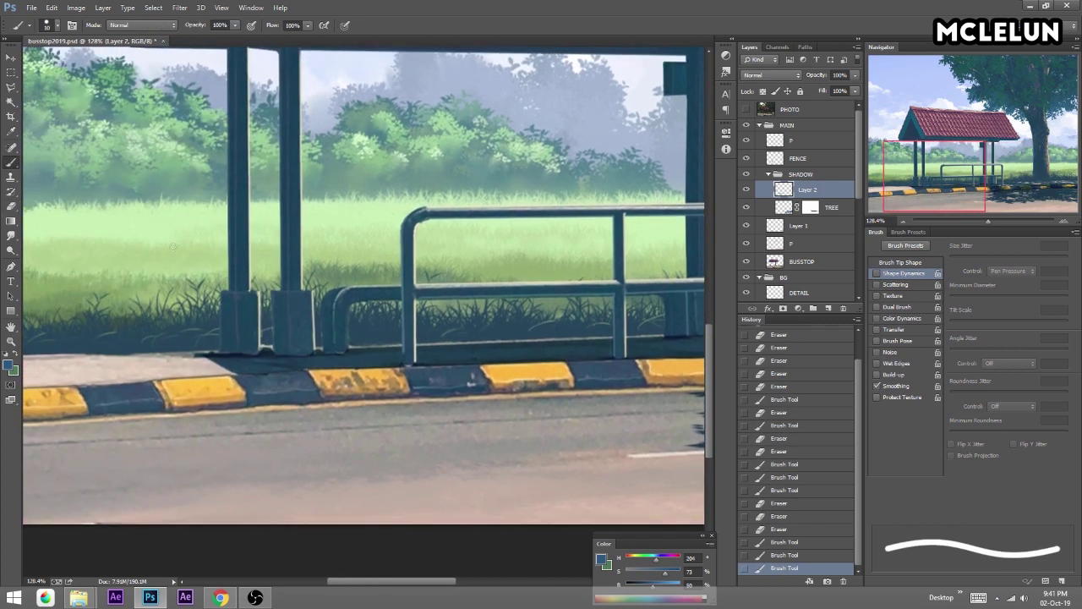
click(153, 8)
mouse_move(185, 132)
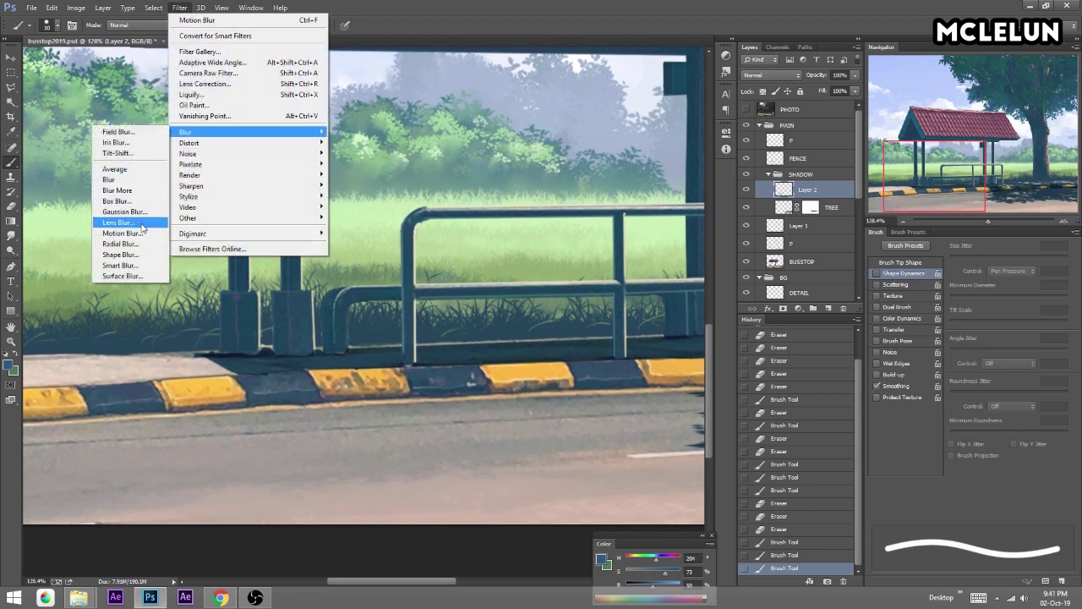
Apply a Motion Blur with 15 px distance to the curb shadow layer.
click(144, 230)
click(571, 218)
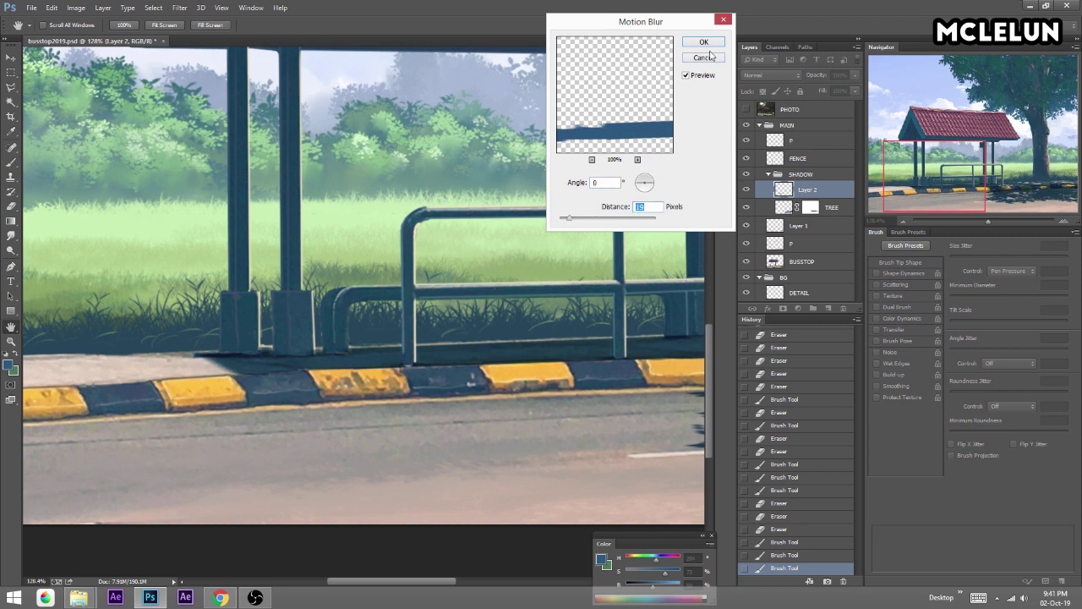
click(707, 44)
Rename Layer 2 to 'BUSSTOP'.
double_click(807, 189)
text(BUSST)
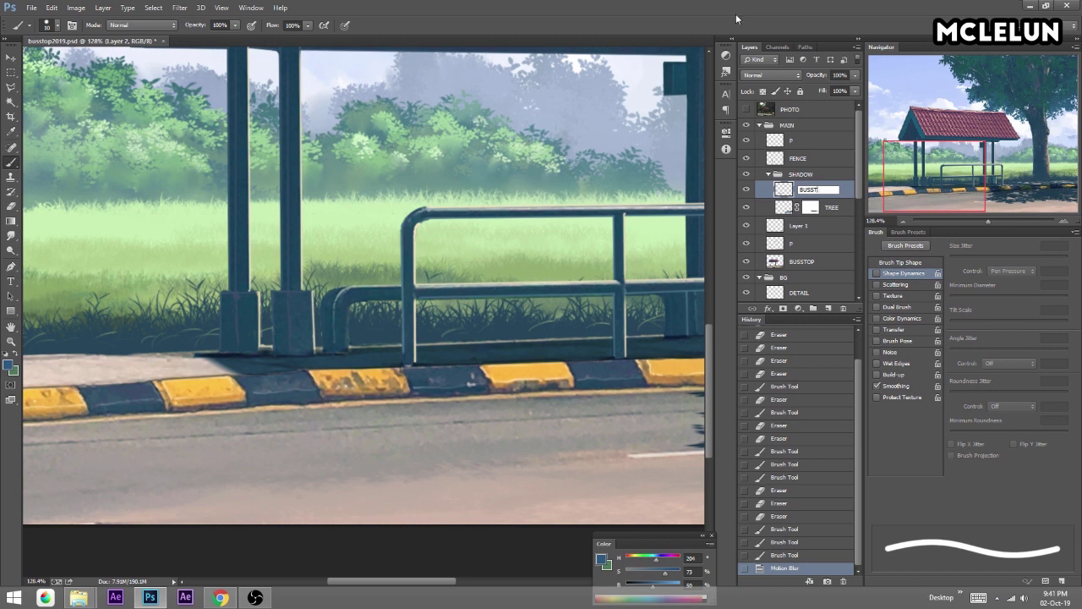
text(OP)
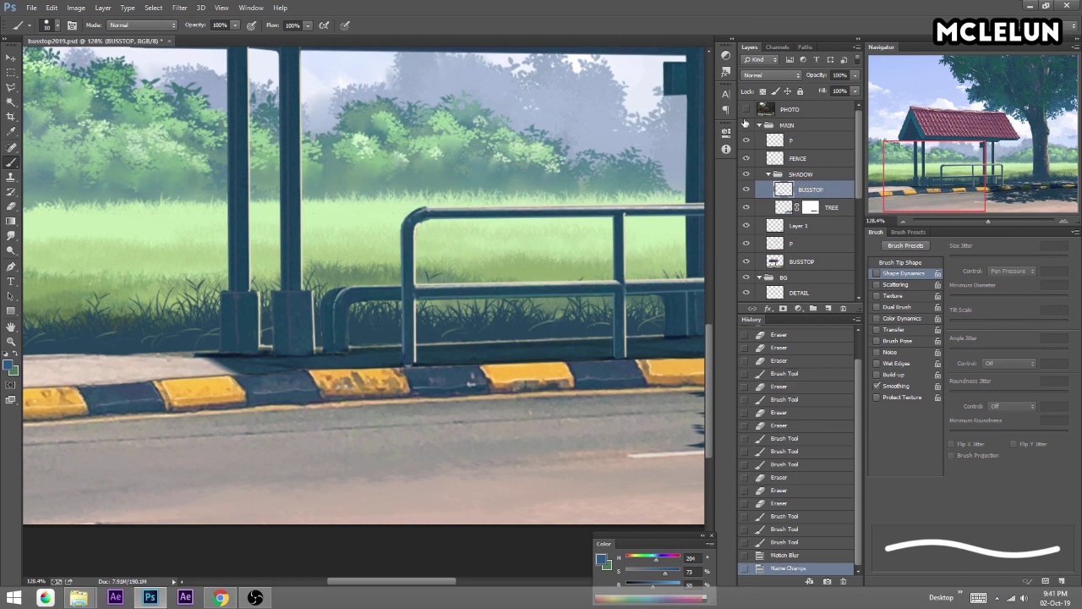
click(811, 207)
Apply and remove the TREE layer's mask, then reselect BUSSTOP.
click(845, 307)
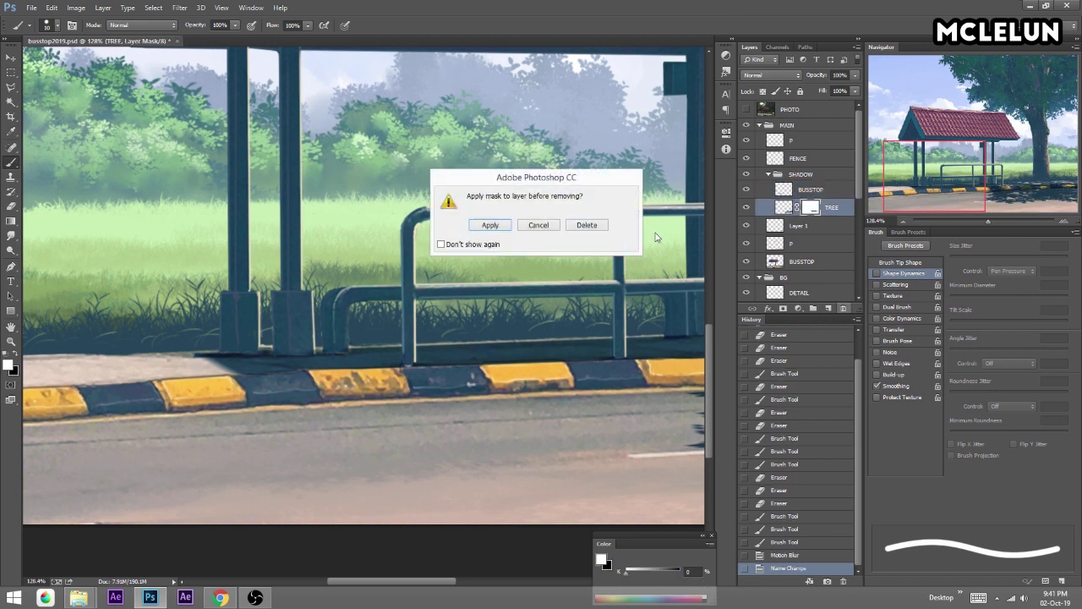
click(500, 226)
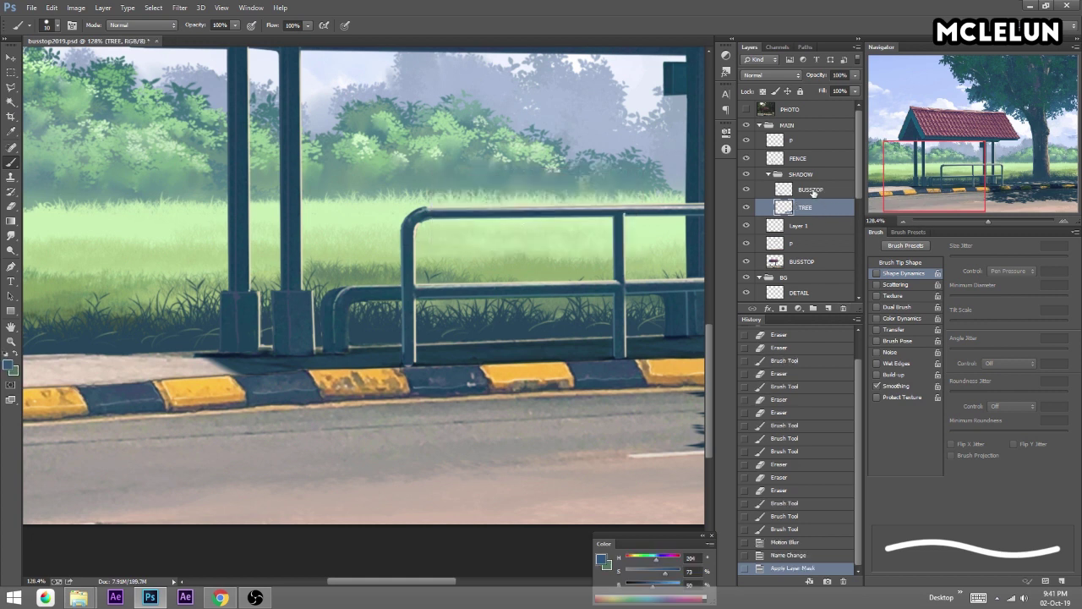
click(813, 190)
drag(995, 220, 976, 220)
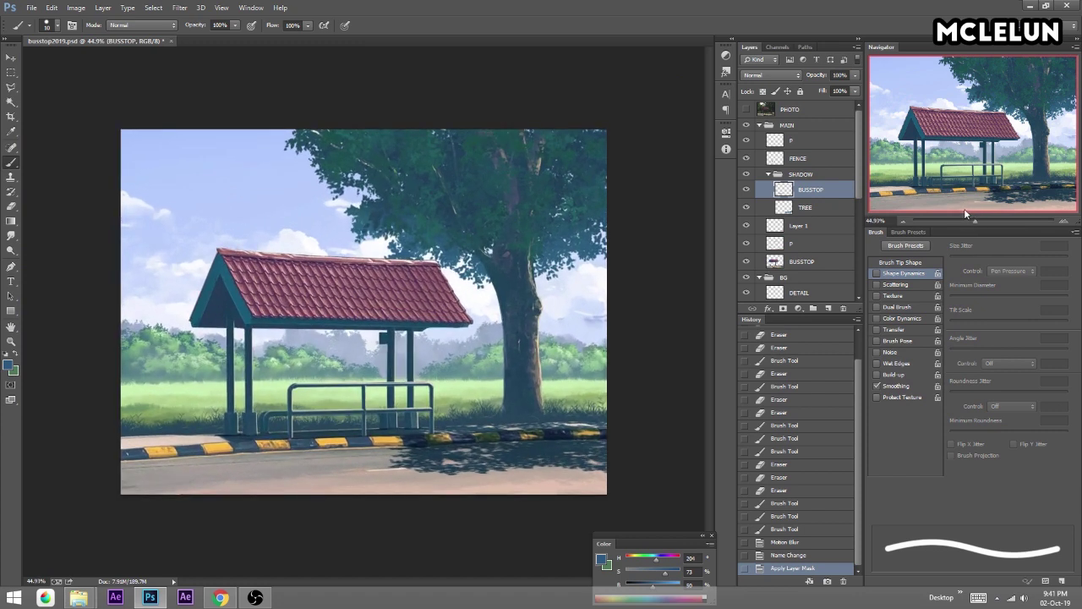
With BUSSTOP selected, choose the 252 px scatter brush with 80% minimum diameter.
click(814, 210)
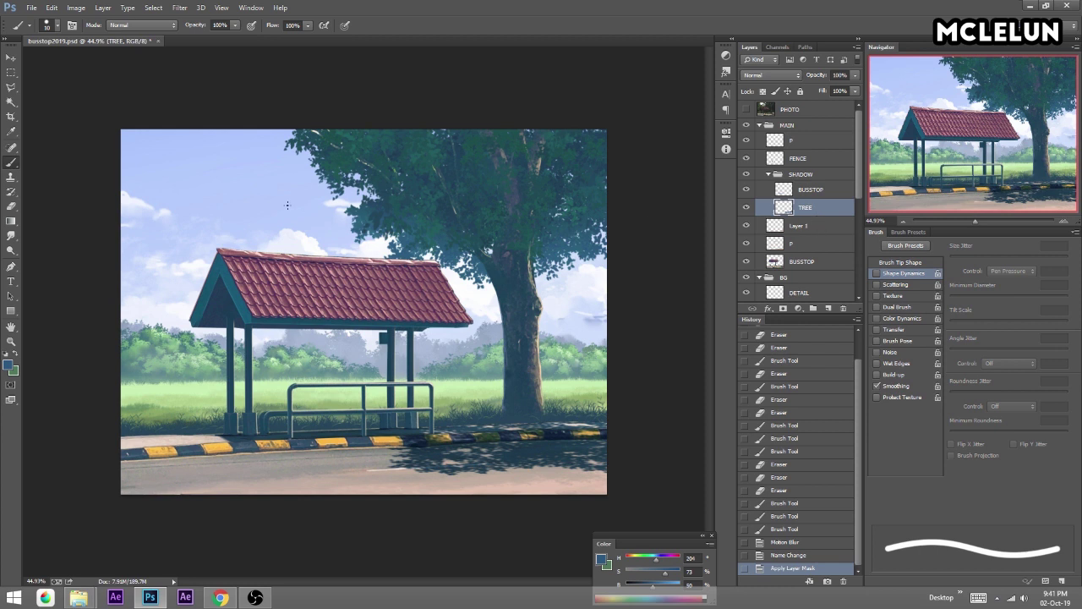
click(827, 190)
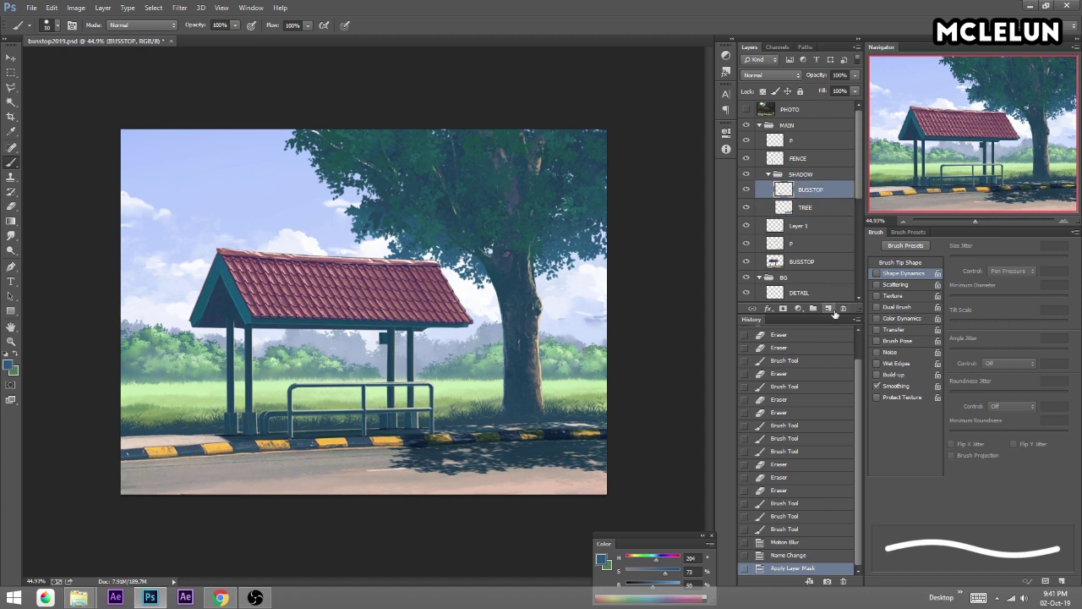
click(909, 232)
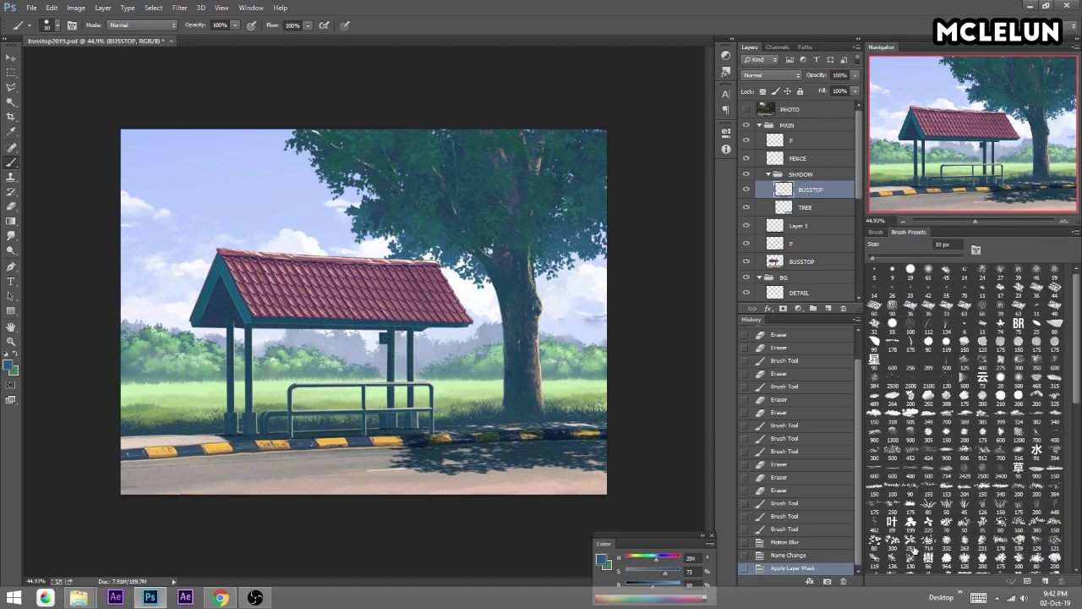
click(911, 541)
click(875, 232)
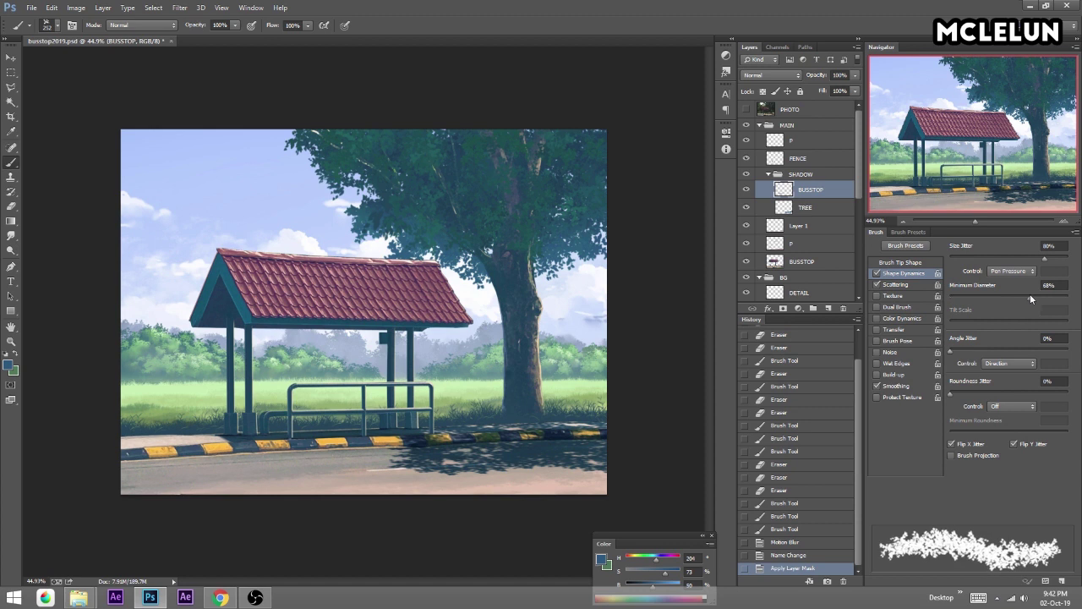
drag(1030, 297, 1045, 296)
Add a new layer and paint scattered leaf shadows over the roof and eave.
click(829, 308)
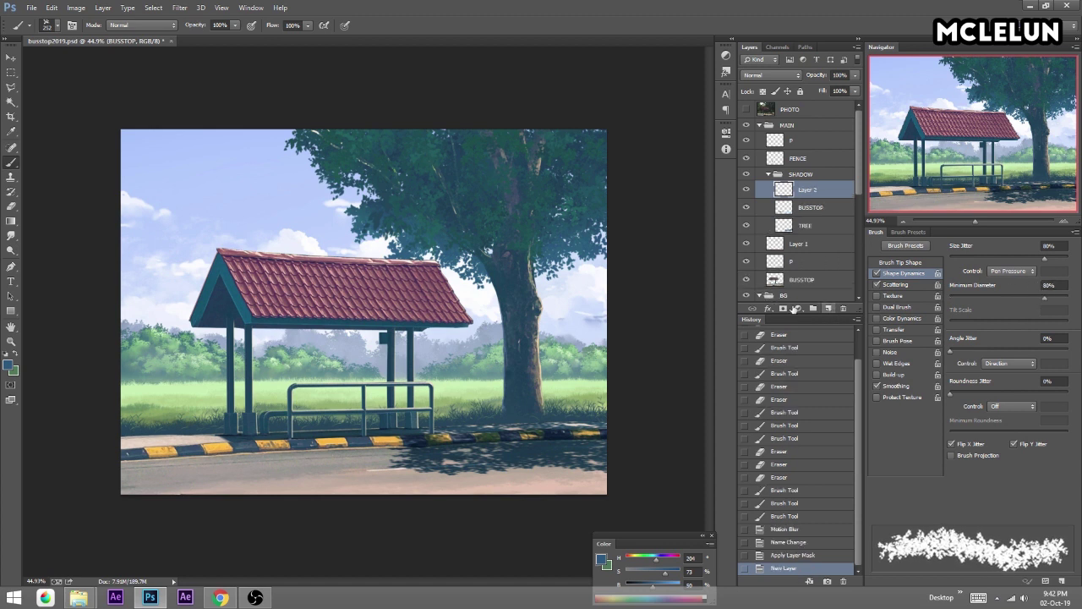
click(435, 272)
key(ctrl+z)
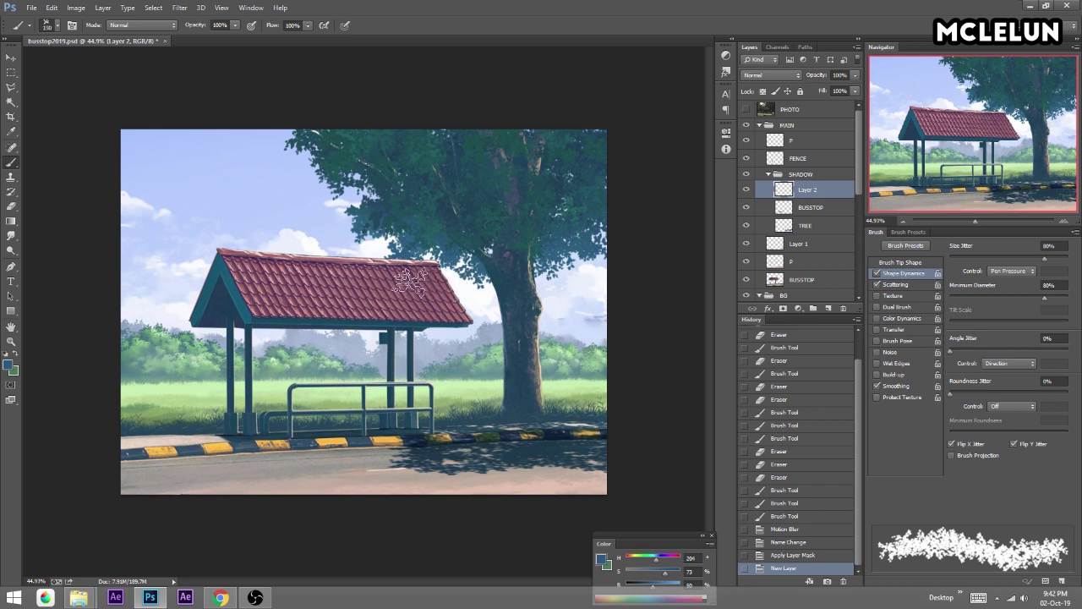
mouse_move(394, 283)
mouse_down()
mouse_move(406, 315)
mouse_move(338, 326)
mouse_up()
mouse_move(346, 271)
mouse_down()
mouse_move(351, 330)
mouse_move(440, 338)
mouse_up()
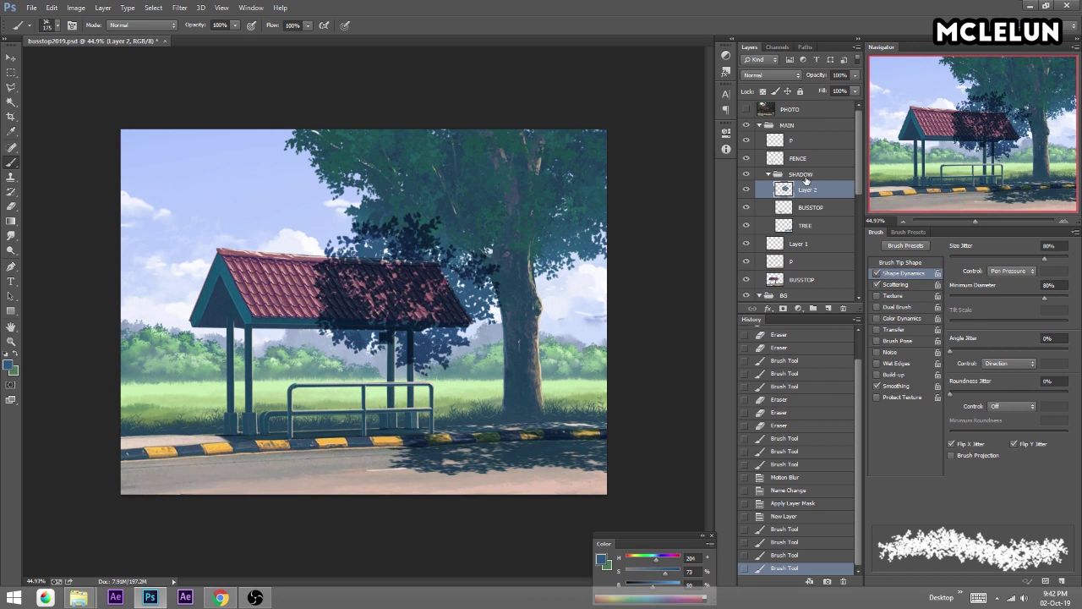
Move the leaf shadow up and right, then try a free transform and undo it.
key(v)
drag(402, 333, 463, 279)
key(ctrl+t)
drag(422, 133, 442, 254)
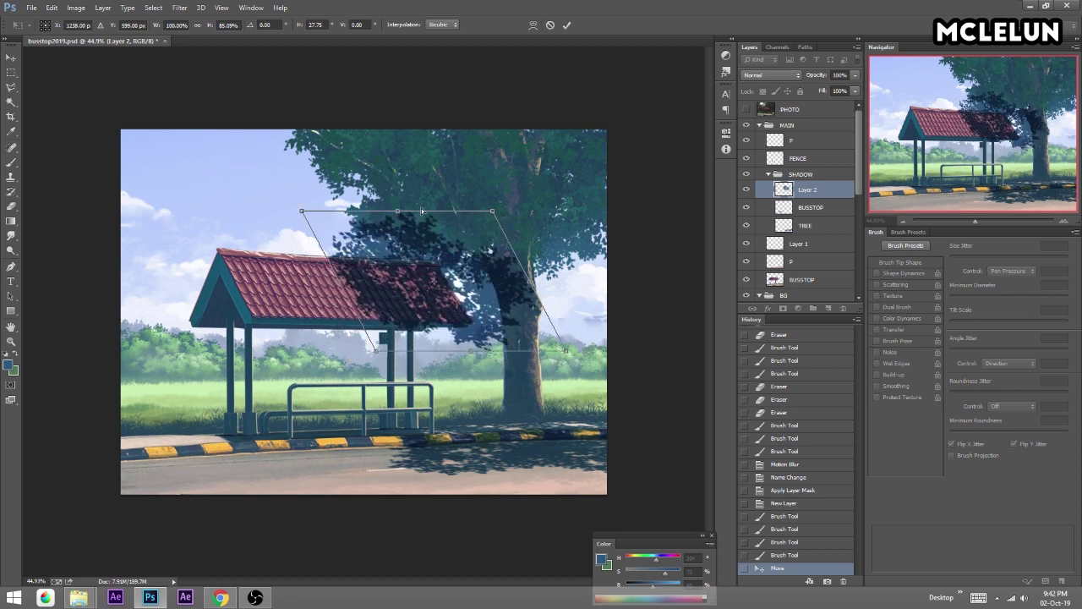
drag(442, 253, 462, 248)
drag(596, 338, 568, 334)
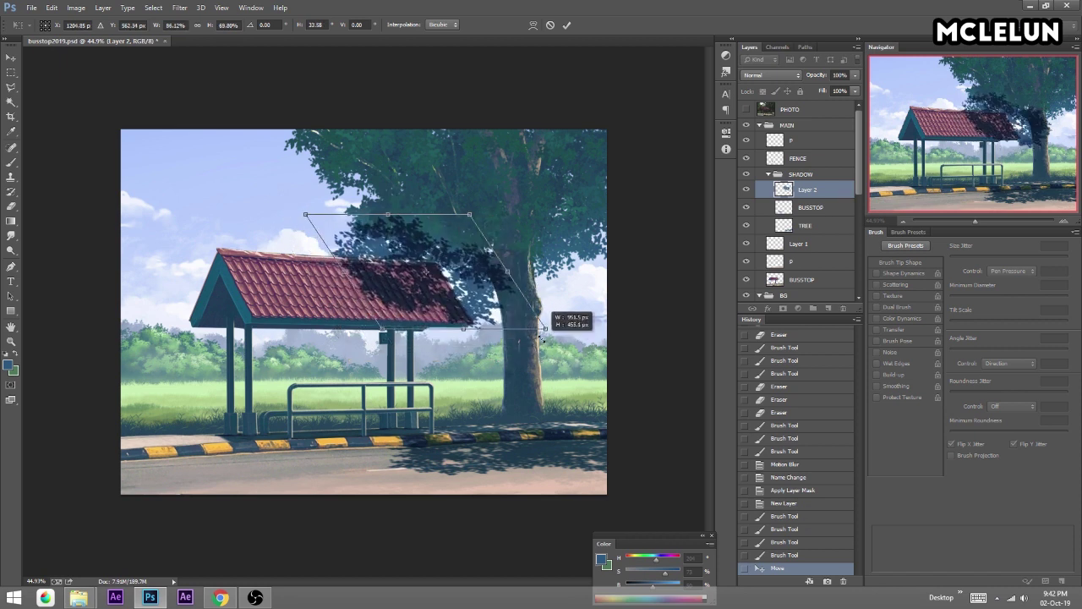
drag(478, 292, 472, 285)
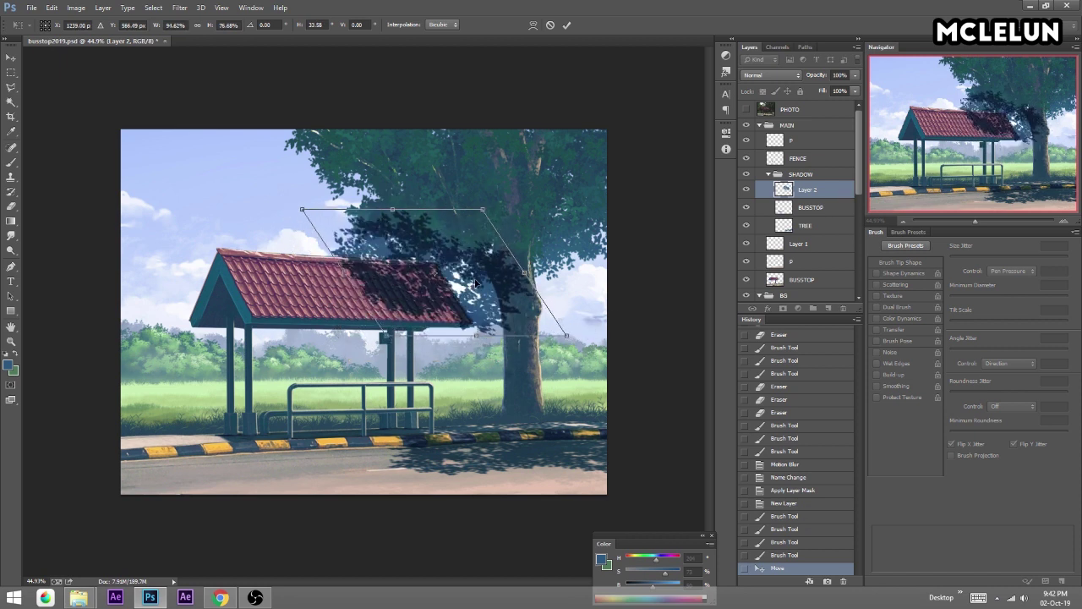
key(Return)
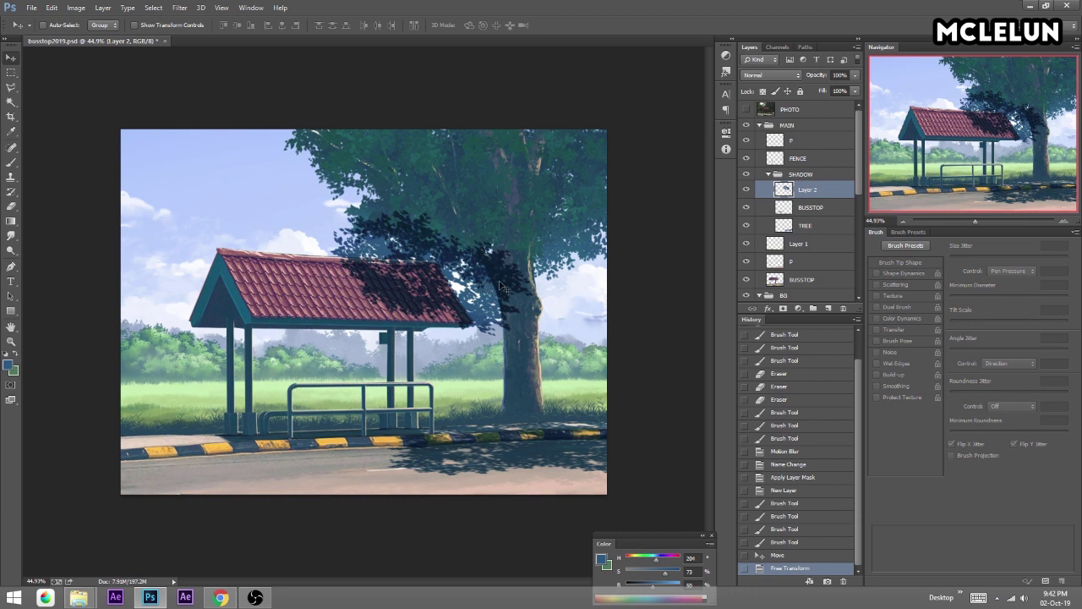
key(ctrl+z)
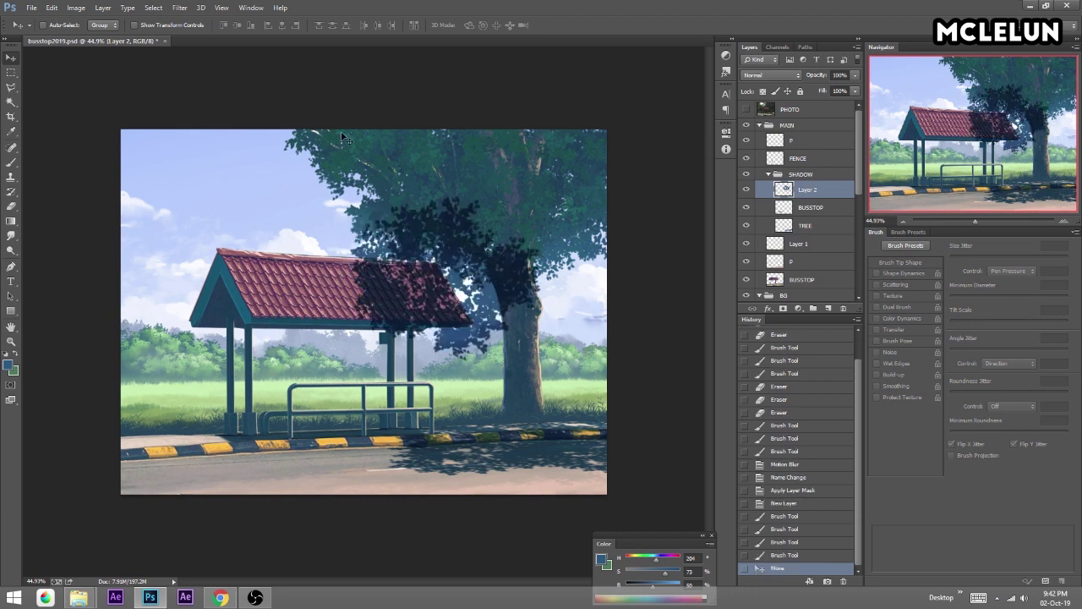
Flip the leaf shadow horizontally and skew it into a slant across the roof.
click(52, 7)
mouse_move(69, 228)
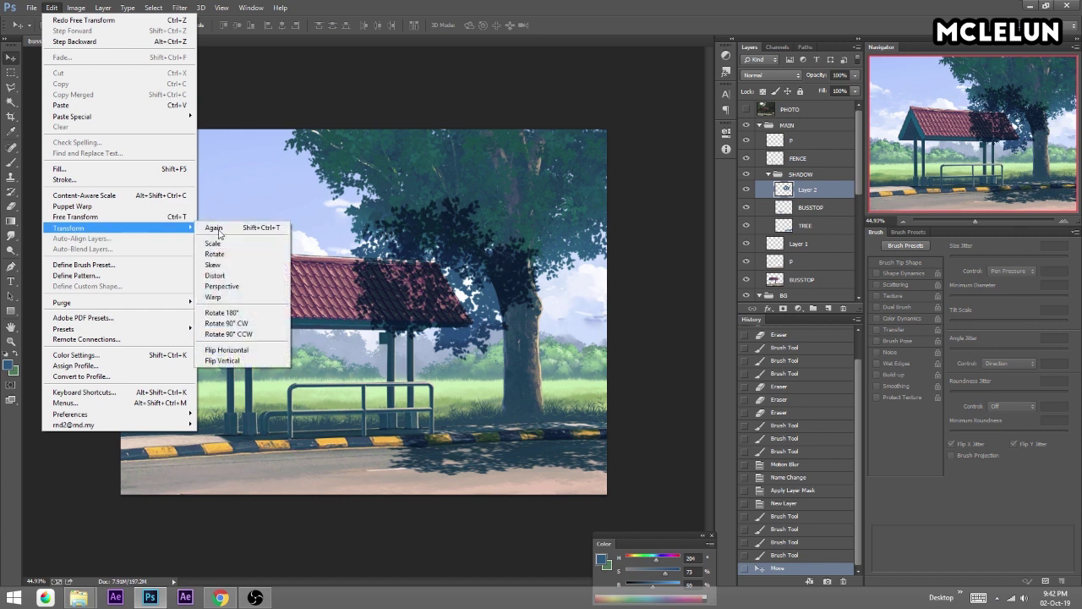
click(267, 349)
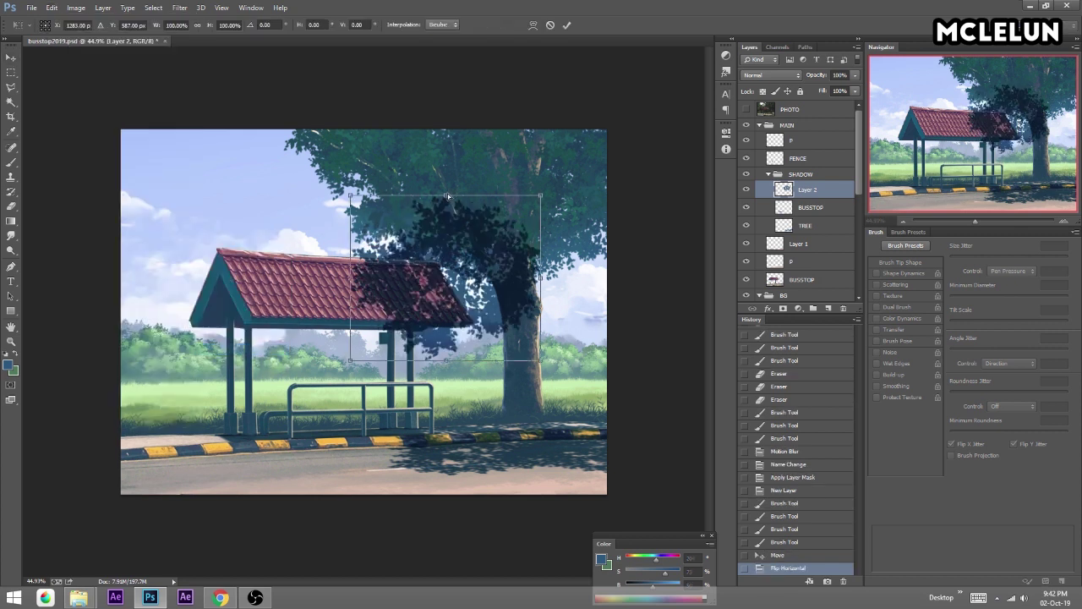
drag(448, 197, 463, 252)
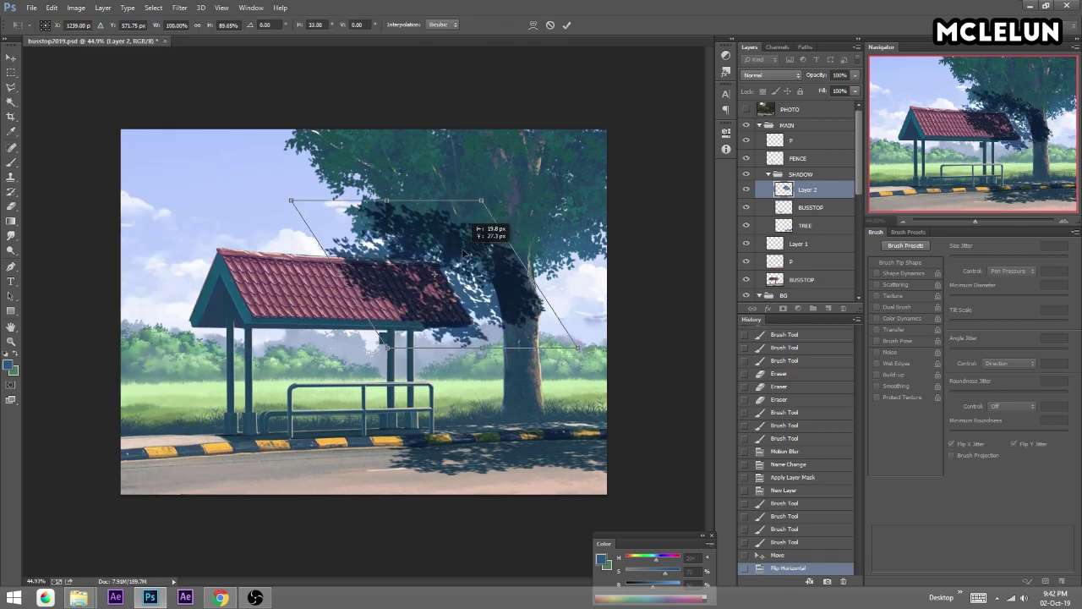
key(Return)
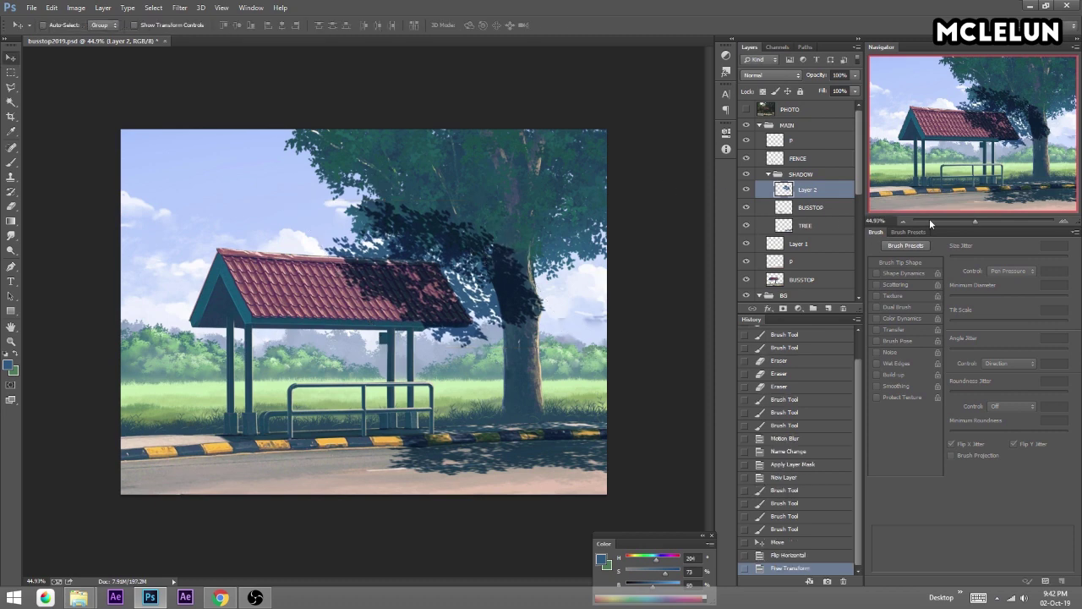
At 100% zoom, apply a Motion Blur at angle 0 with minimal distance.
key(ctrl+1)
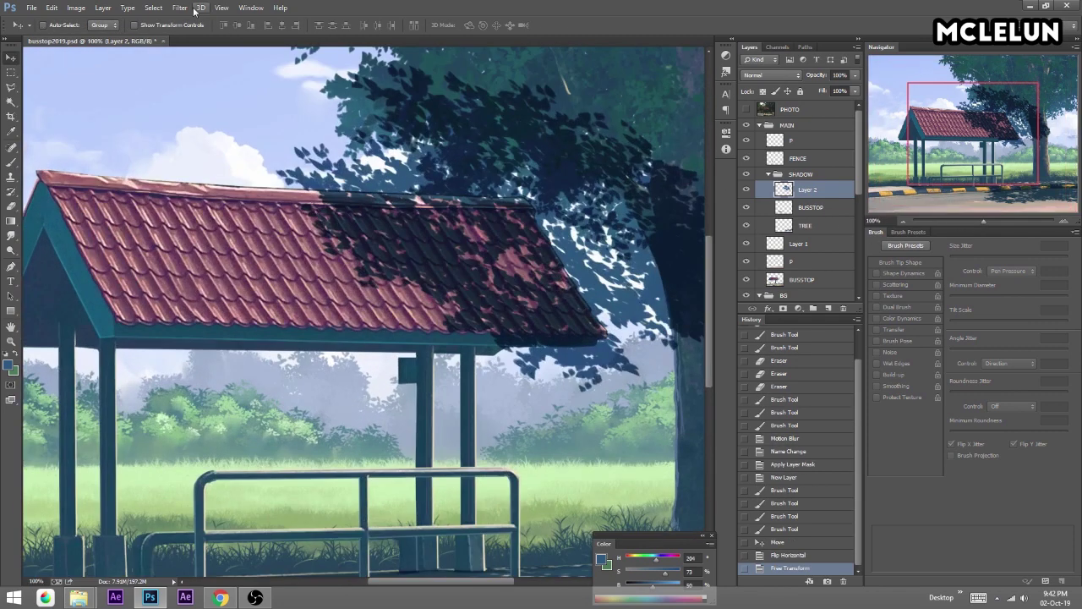
click(180, 8)
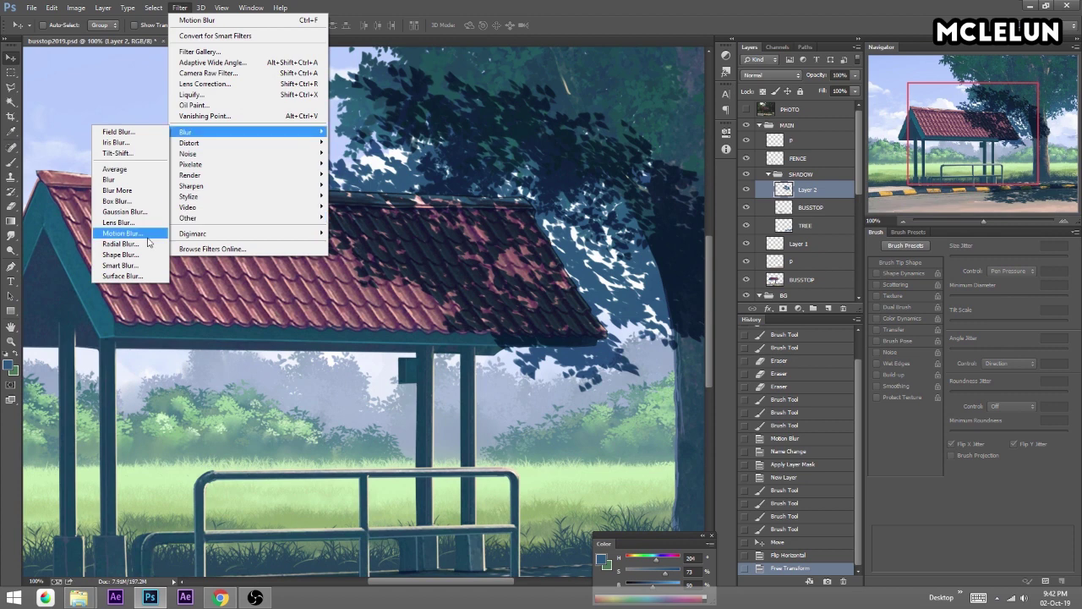
click(149, 241)
mouse_move(648, 184)
mouse_down()
mouse_move(650, 171)
mouse_move(663, 184)
mouse_up()
drag(571, 219, 565, 222)
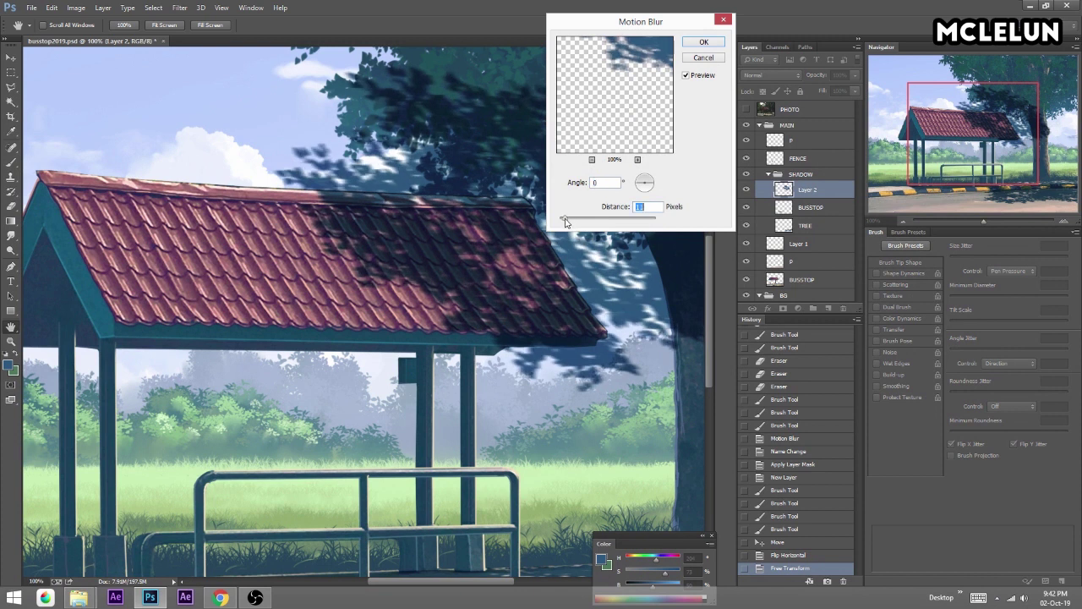
click(714, 42)
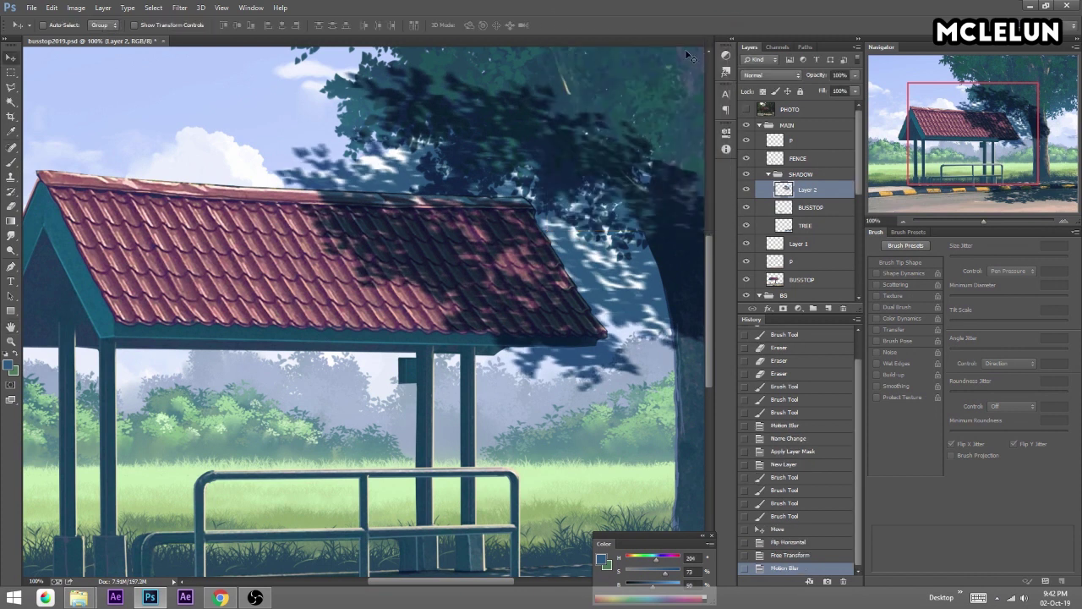
Apply a second Motion Blur at angle -75 with distance about 14.
click(180, 7)
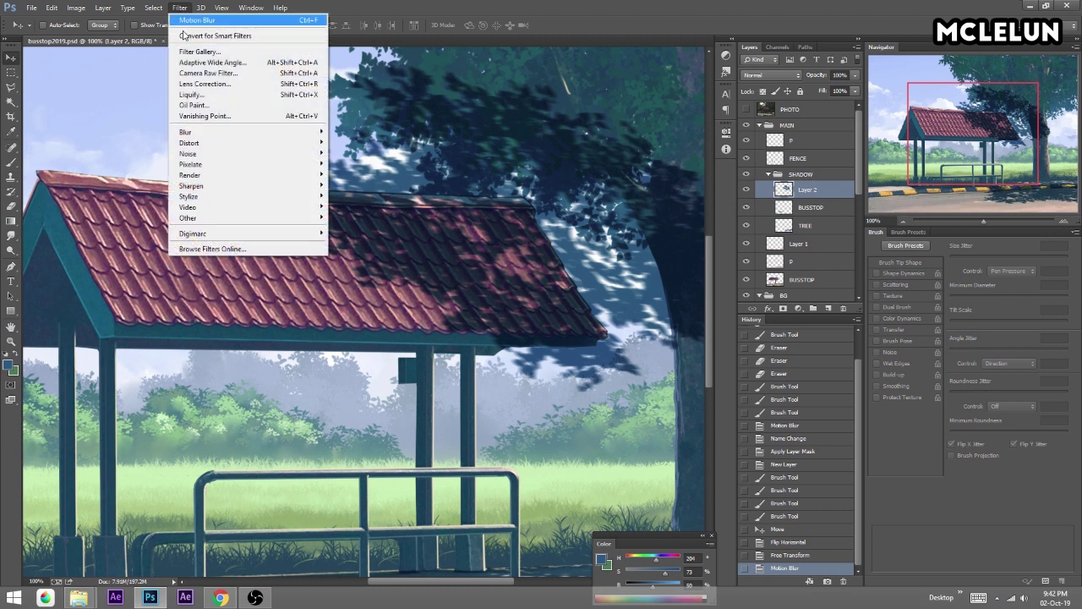
mouse_move(220, 132)
click(157, 233)
drag(653, 188, 642, 172)
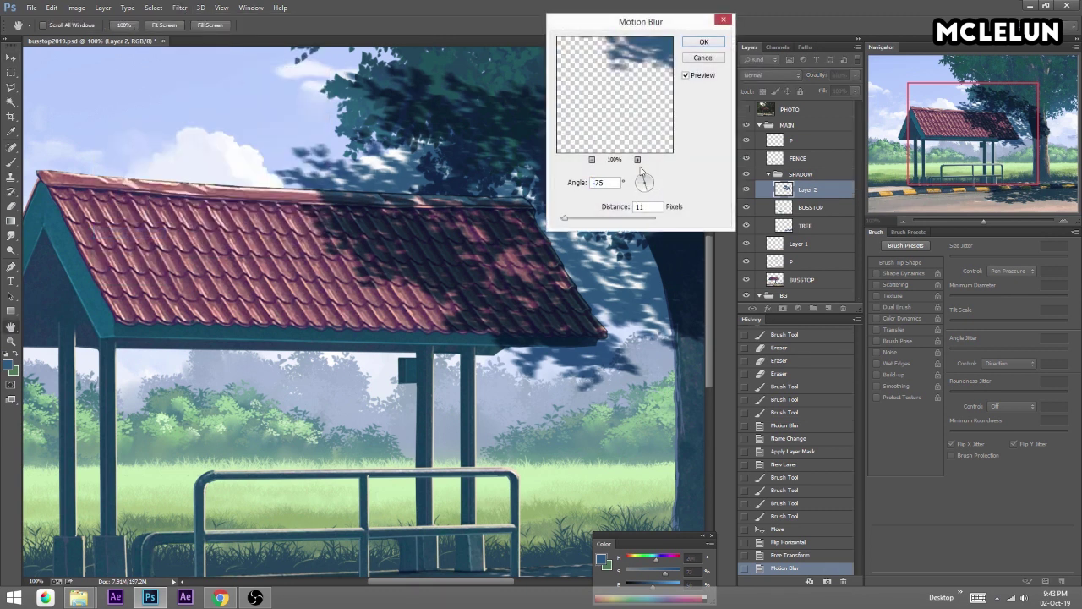
click(574, 219)
drag(570, 220, 565, 222)
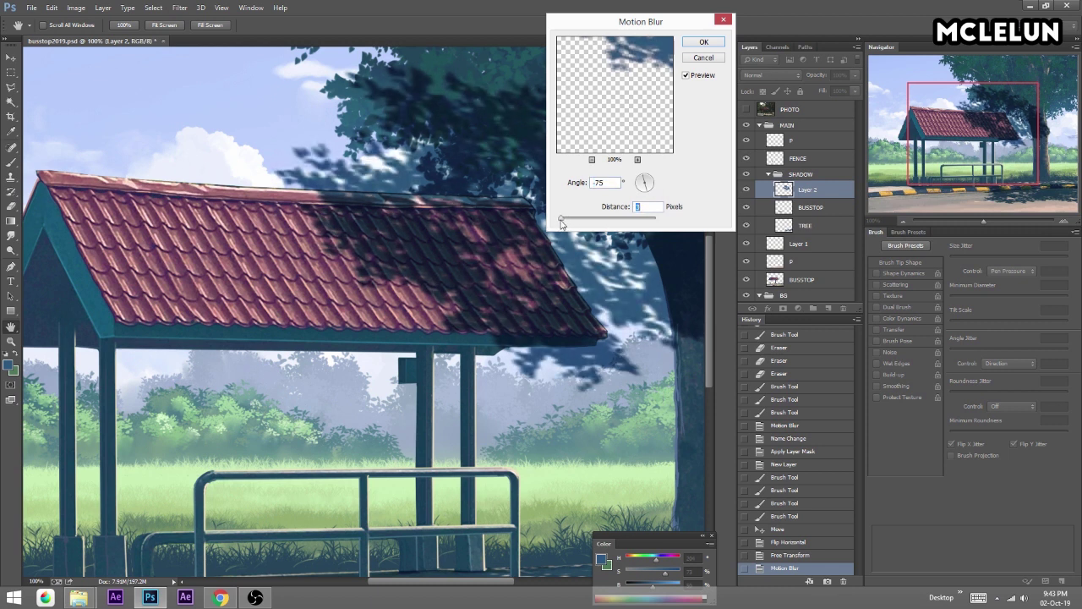
click(703, 43)
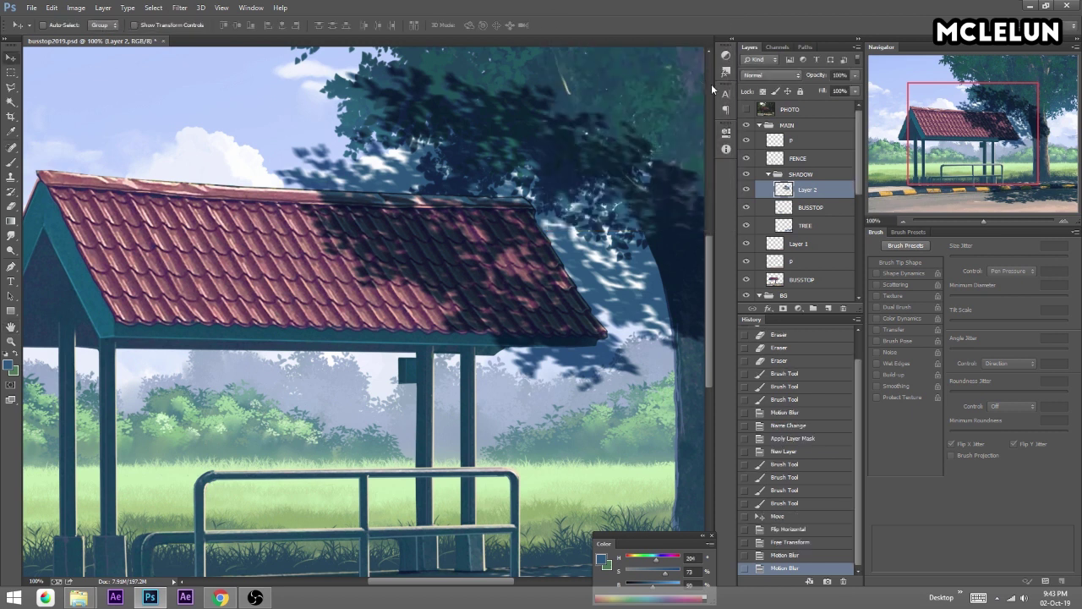
Add a mask to the leaf-shadow layer and hide shadow along the roof edge and trunk.
click(782, 308)
key(e)
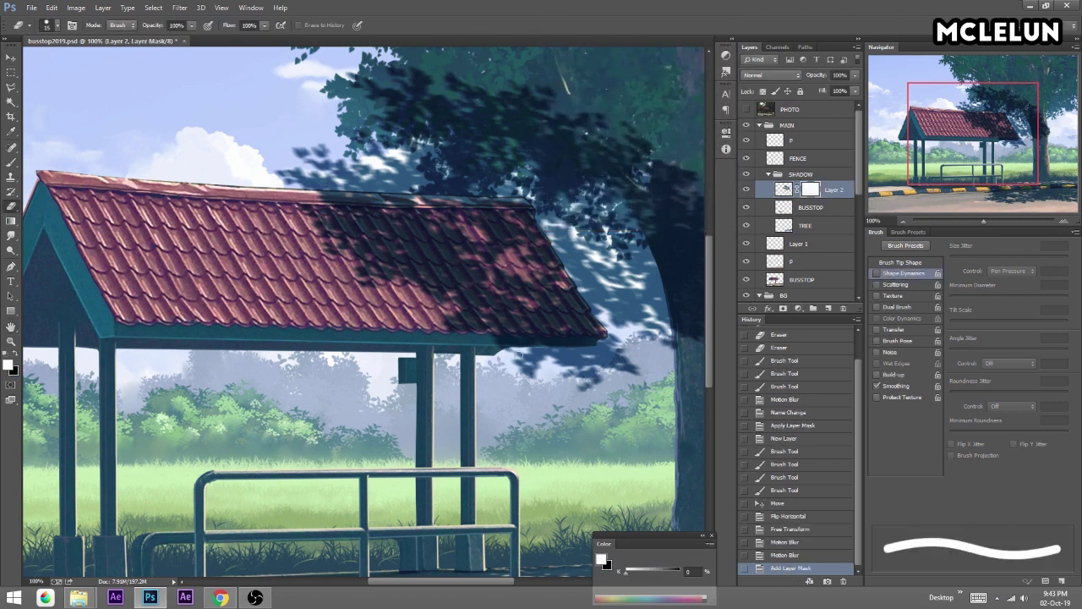
drag(520, 344, 625, 344)
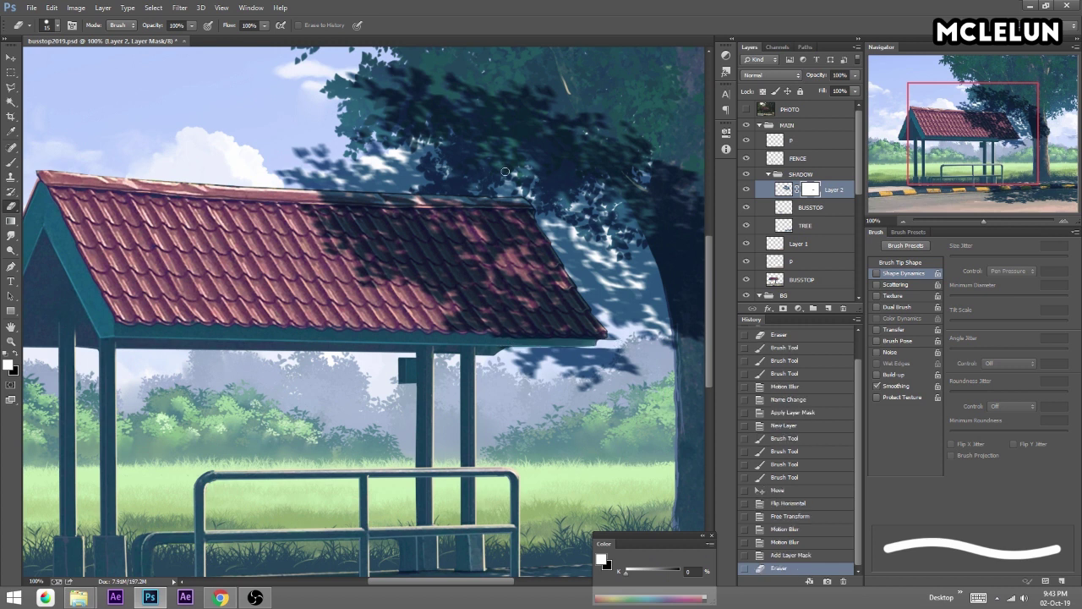
key(bracketright)
key(bracketright)
key(bracketright)
mouse_move(638, 304)
mouse_down()
mouse_move(545, 211)
mouse_move(613, 330)
mouse_move(584, 345)
mouse_move(500, 346)
mouse_move(592, 377)
mouse_up()
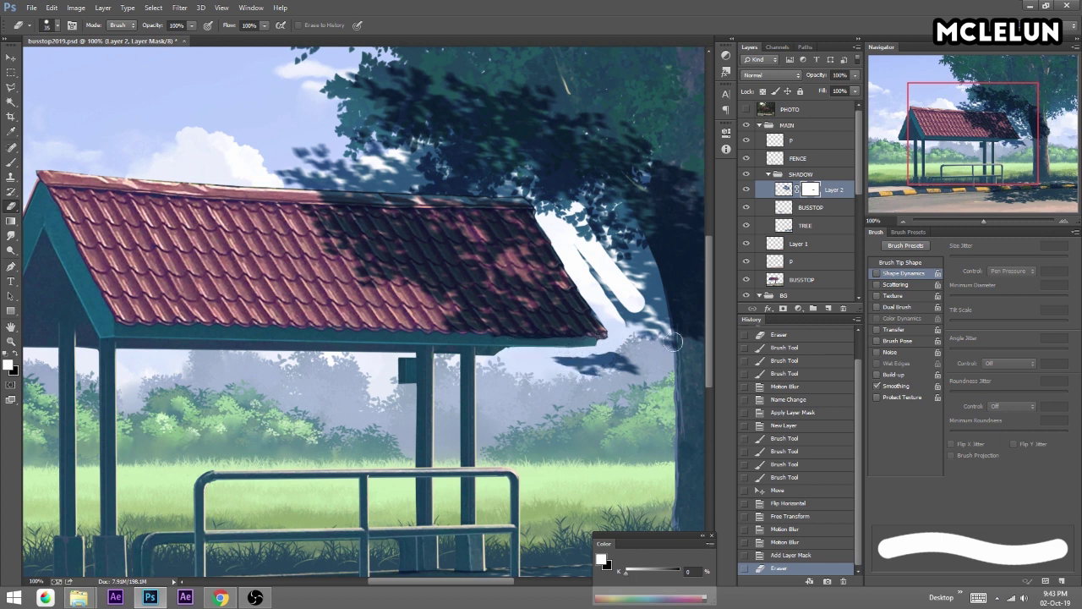
Mask out shadow patches under the roof and along the ridge.
key(bracketright)
key(bracketright)
mouse_move(583, 249)
mouse_down()
mouse_move(636, 287)
mouse_move(626, 195)
mouse_up()
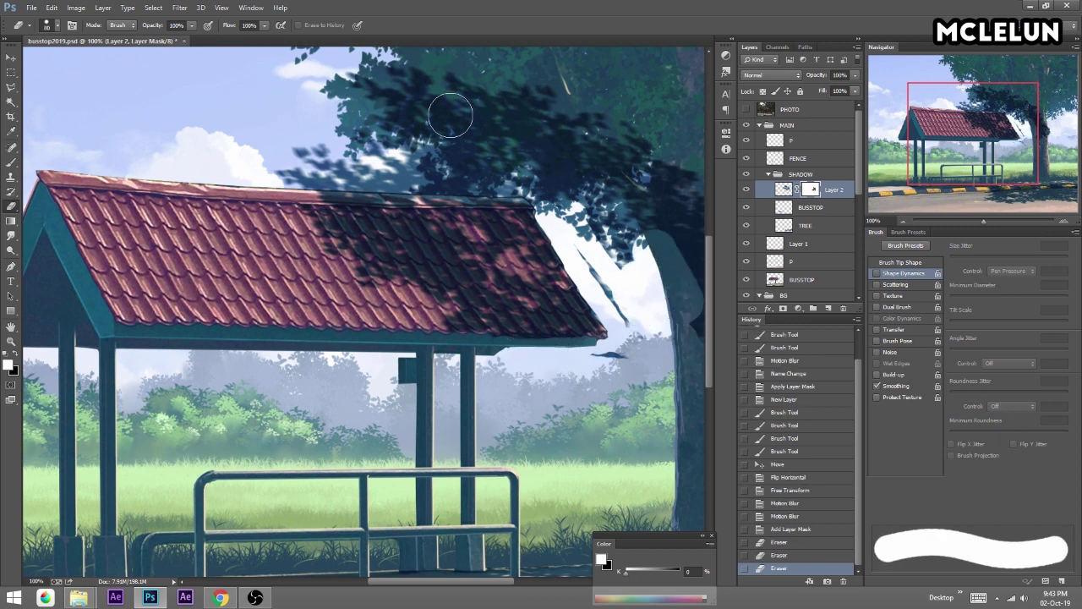
drag(282, 157, 434, 170)
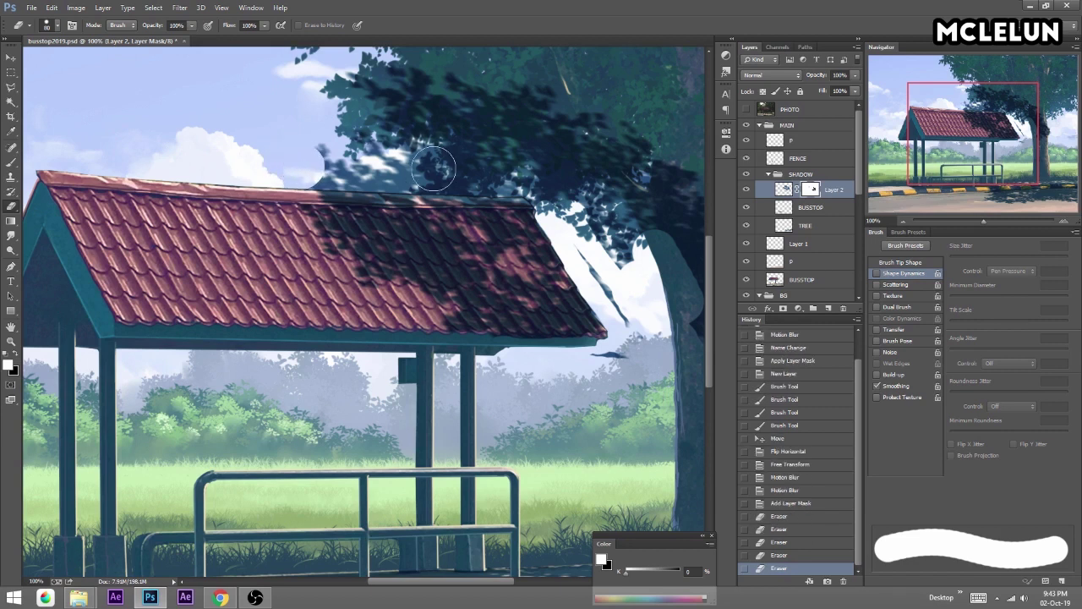
mouse_move(321, 165)
mouse_down()
mouse_move(512, 164)
mouse_move(509, 176)
mouse_move(545, 183)
mouse_move(372, 131)
mouse_up()
drag(458, 80, 357, 137)
Lasso the stray shadow beyond the roof, delete it and deselect.
key(l)
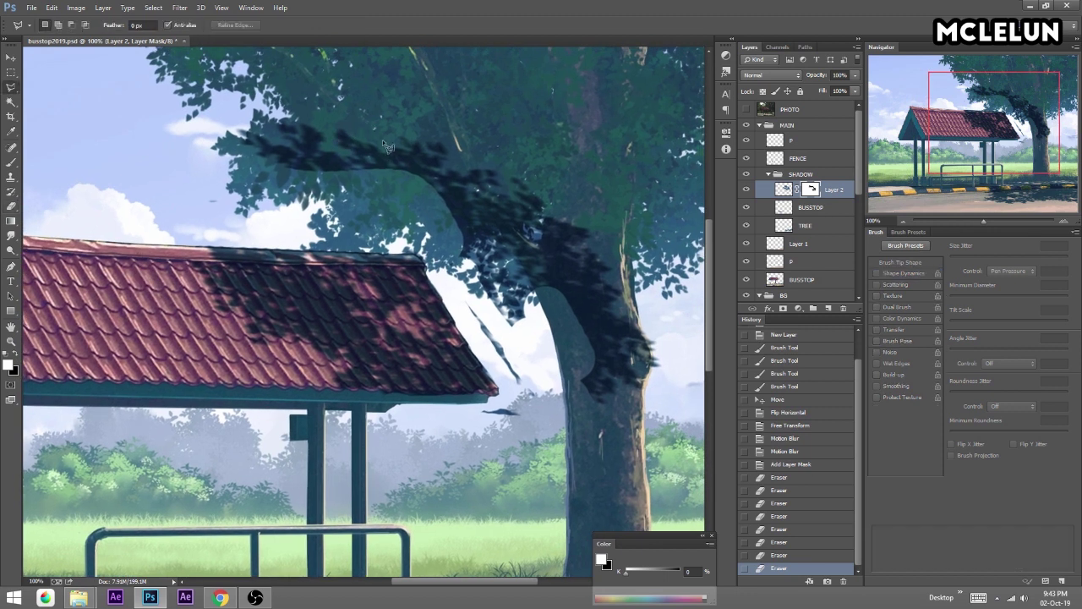
drag(13, 89, 48, 89)
drag(184, 95, 456, 288)
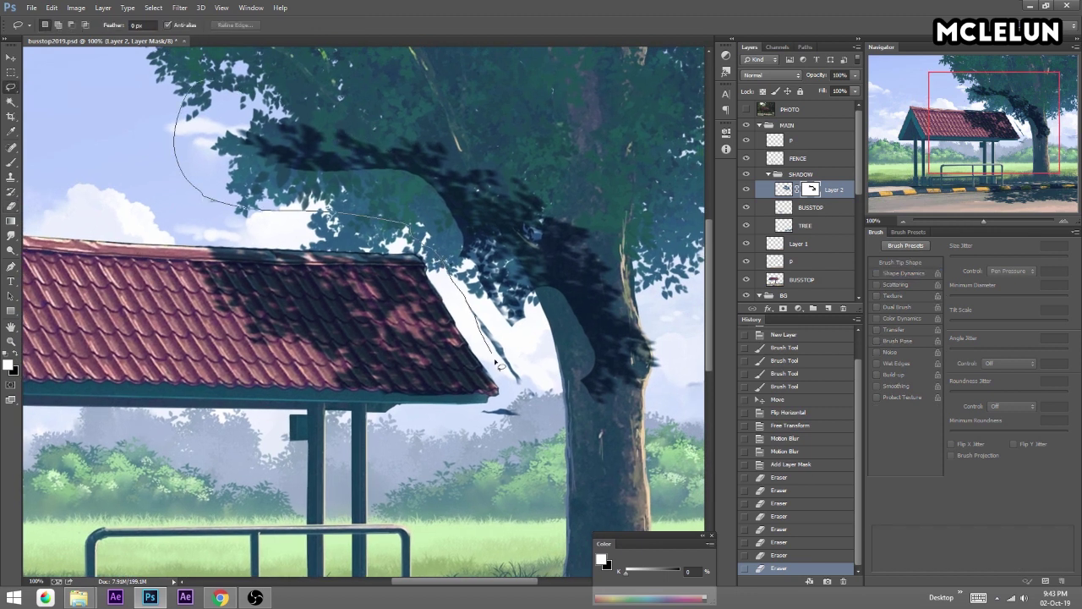
drag(480, 404, 182, 89)
key(Delete)
key(ctrl+d)
Erase leftover shadow along the roof edge and start removing the layer mask.
key(e)
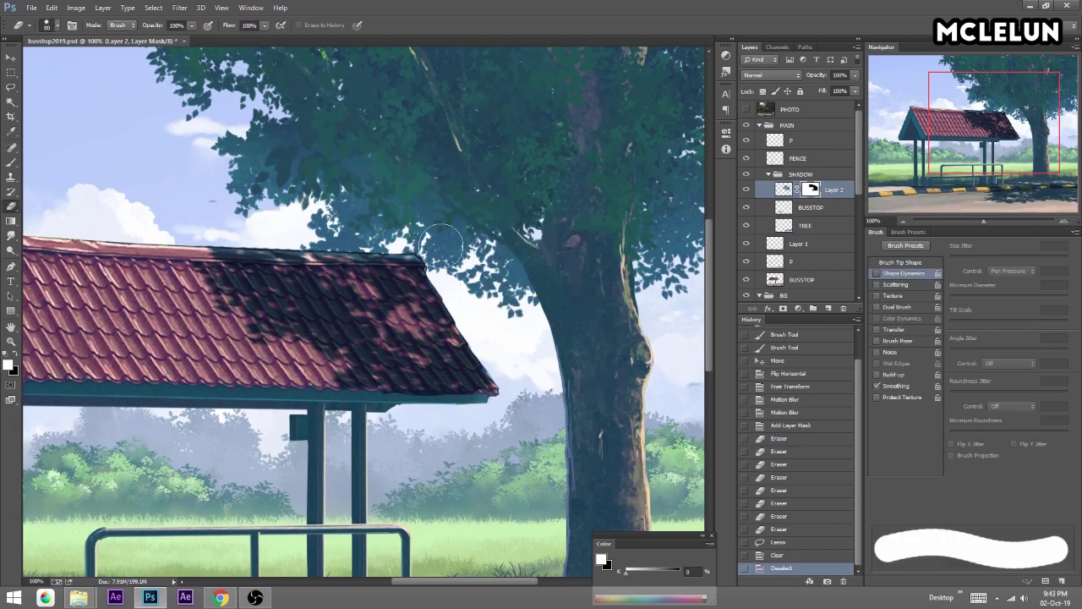
drag(386, 174, 241, 190)
click(241, 190)
mouse_move(289, 298)
mouse_down()
mouse_move(396, 180)
mouse_move(366, 134)
mouse_up()
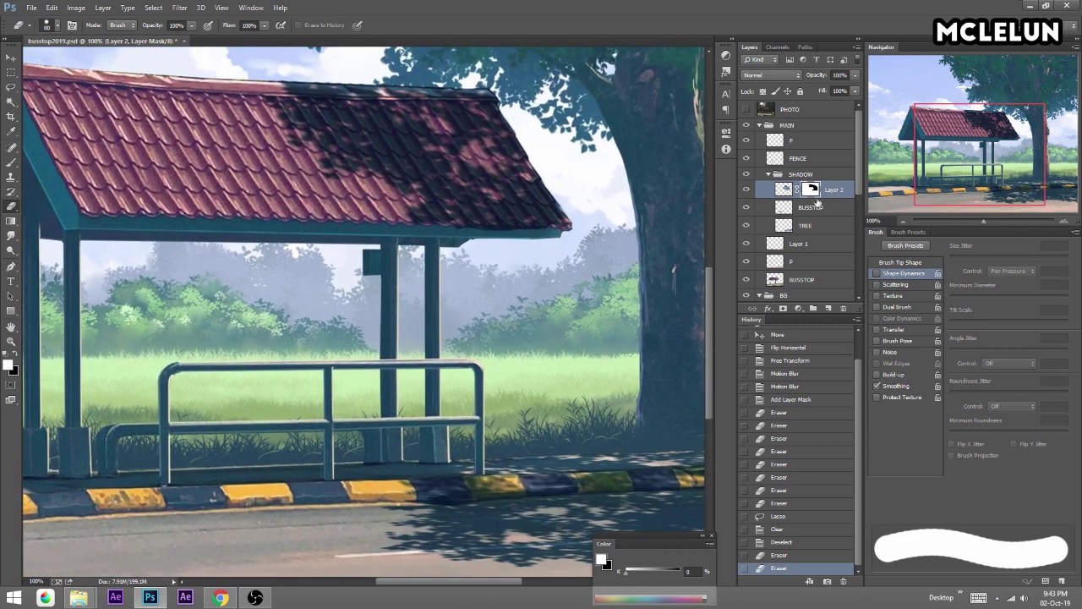
click(847, 309)
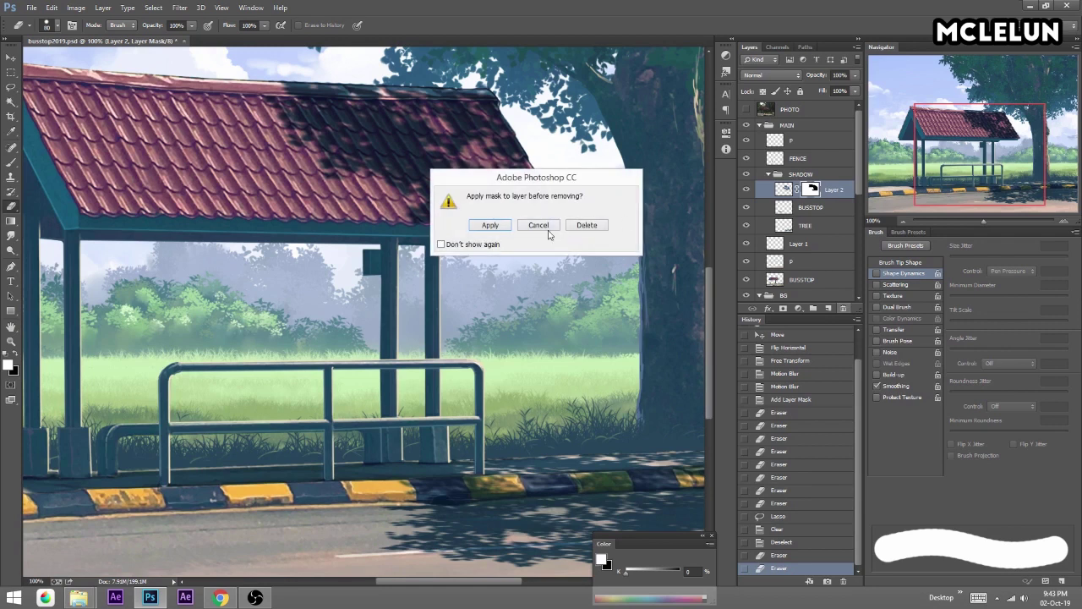
Apply the mask and lighten the roof shadow to 56% fill.
click(490, 225)
drag(852, 91, 829, 101)
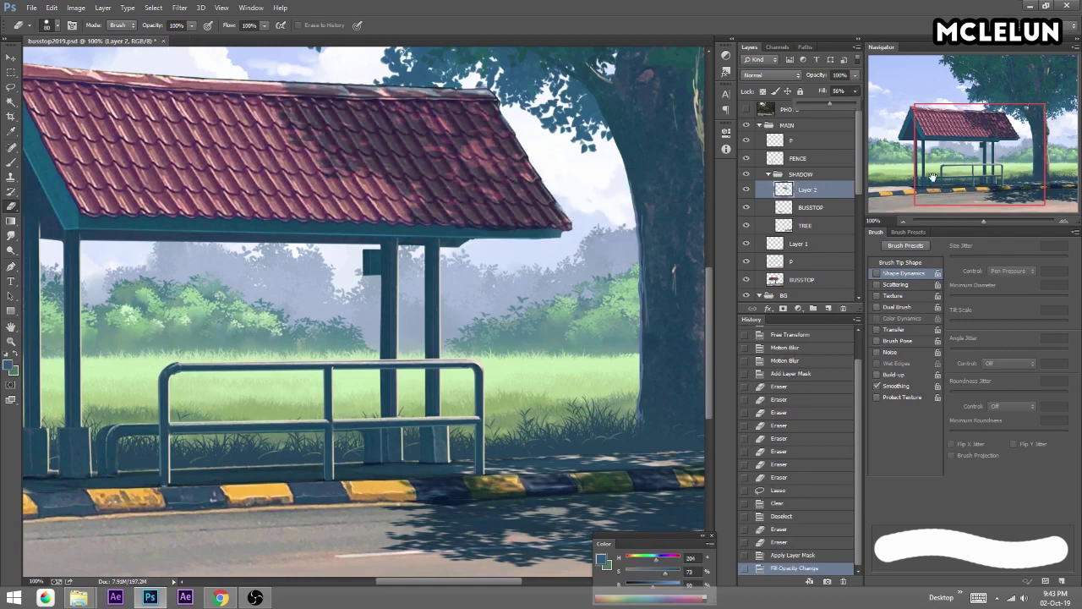
mouse_move(984, 215)
mouse_down()
mouse_move(973, 217)
mouse_move(983, 216)
mouse_up()
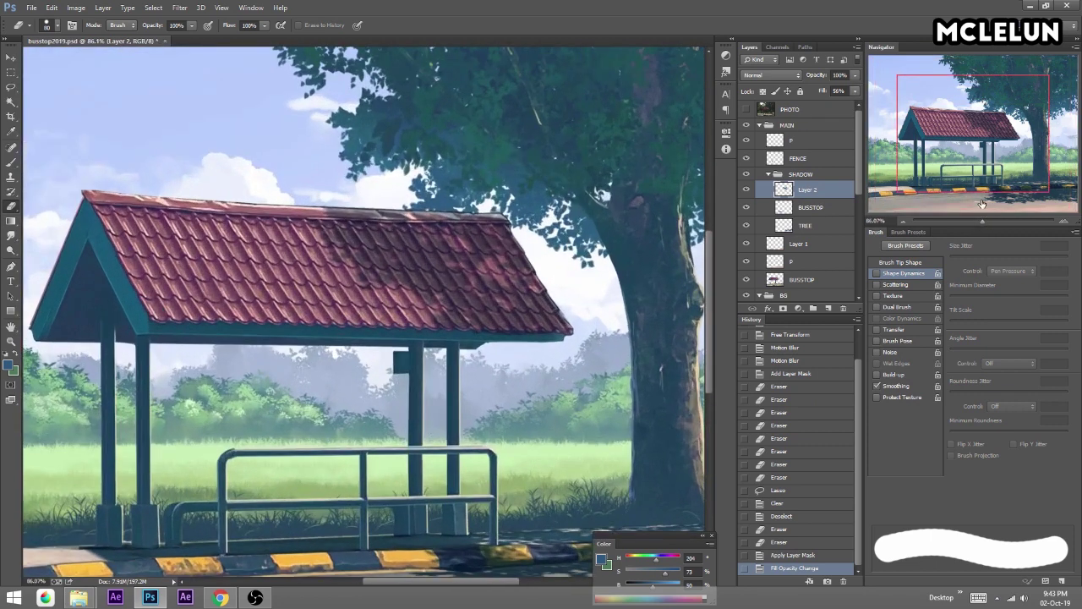
Rename the shadow layer to 'ROOF' and collapse the SHADOW group.
double_click(812, 189)
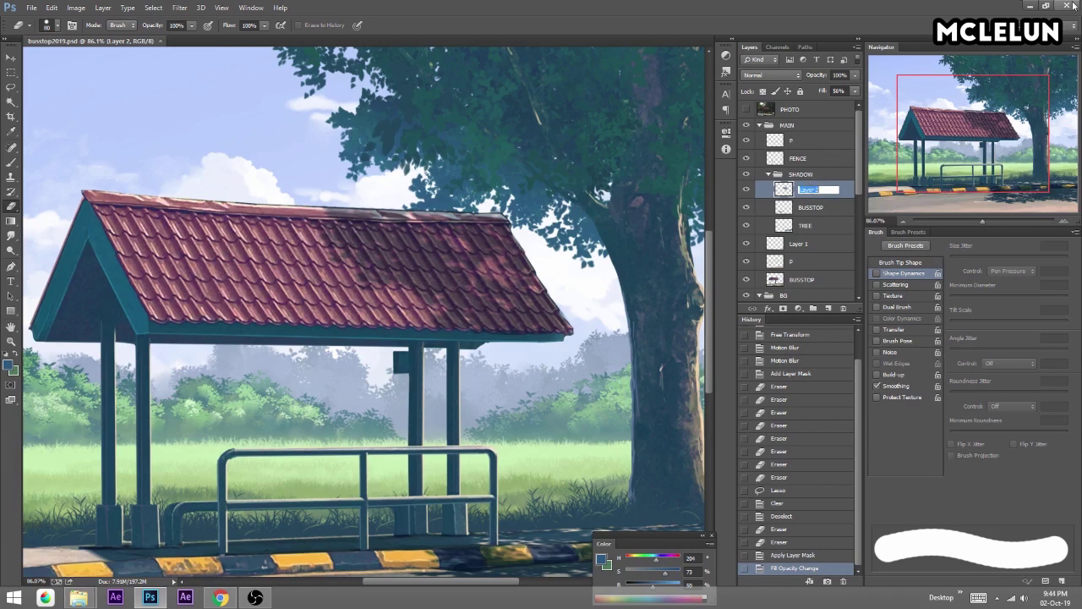
text(ROOF)
key(Return)
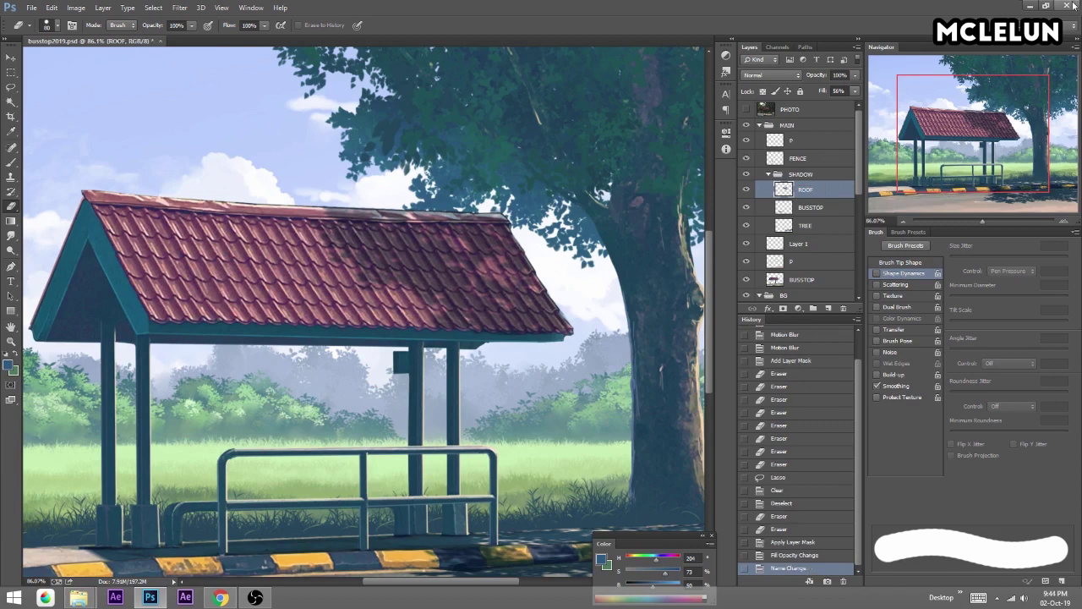
click(769, 174)
click(746, 174)
click(747, 174)
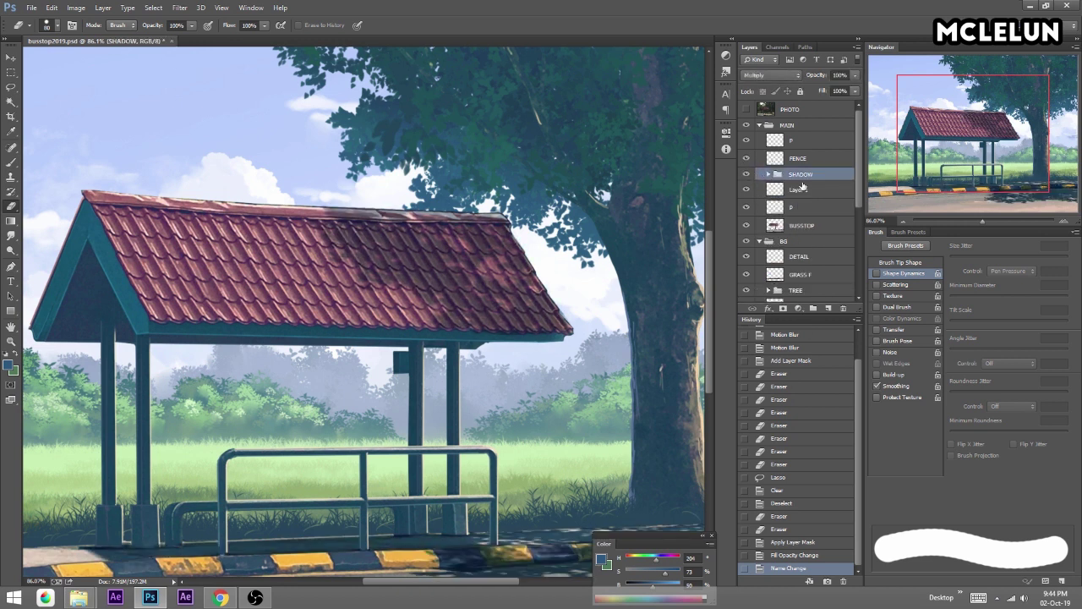
Add a new layer above SHADOW named 'F 2'.
click(827, 308)
double_click(799, 176)
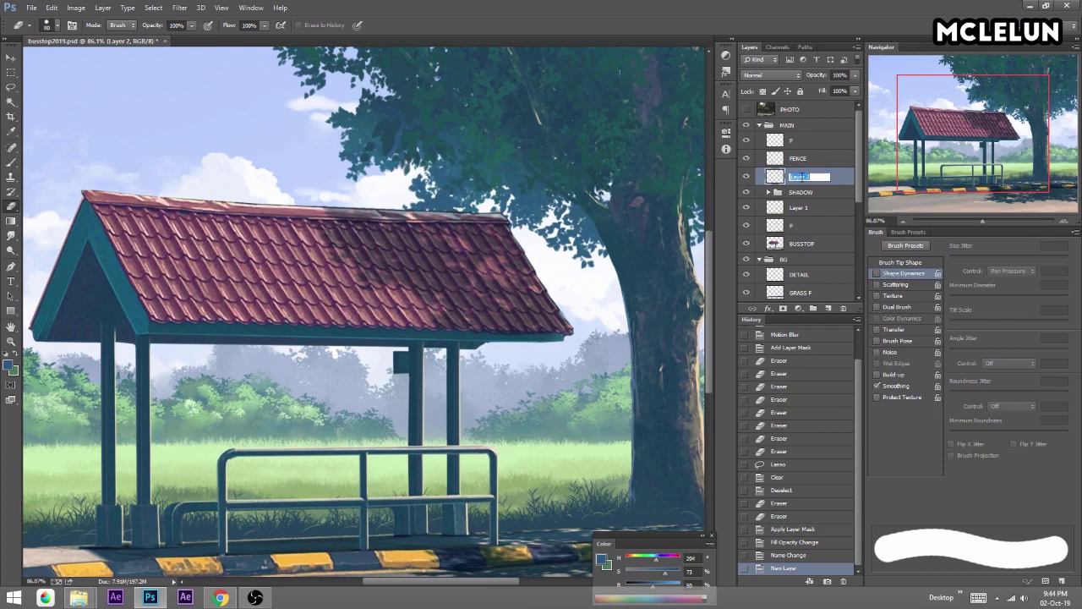
text(F)
key(Return)
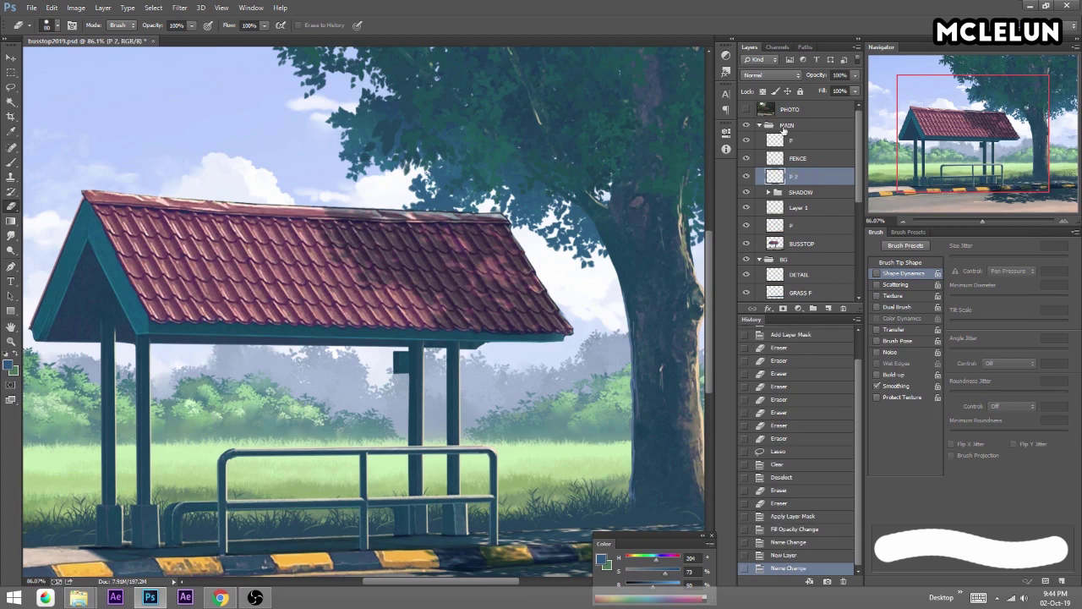
Merge Layer 1 down into the F layer, then select F 2.
click(795, 211)
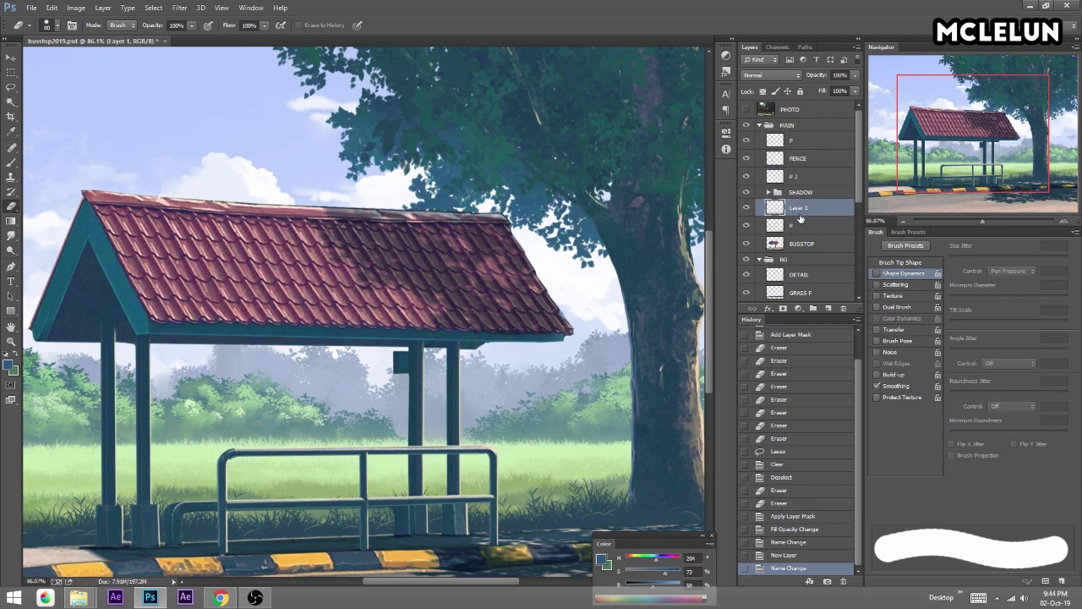
key(ctrl+t)
key(Escape)
drag(979, 221, 975, 223)
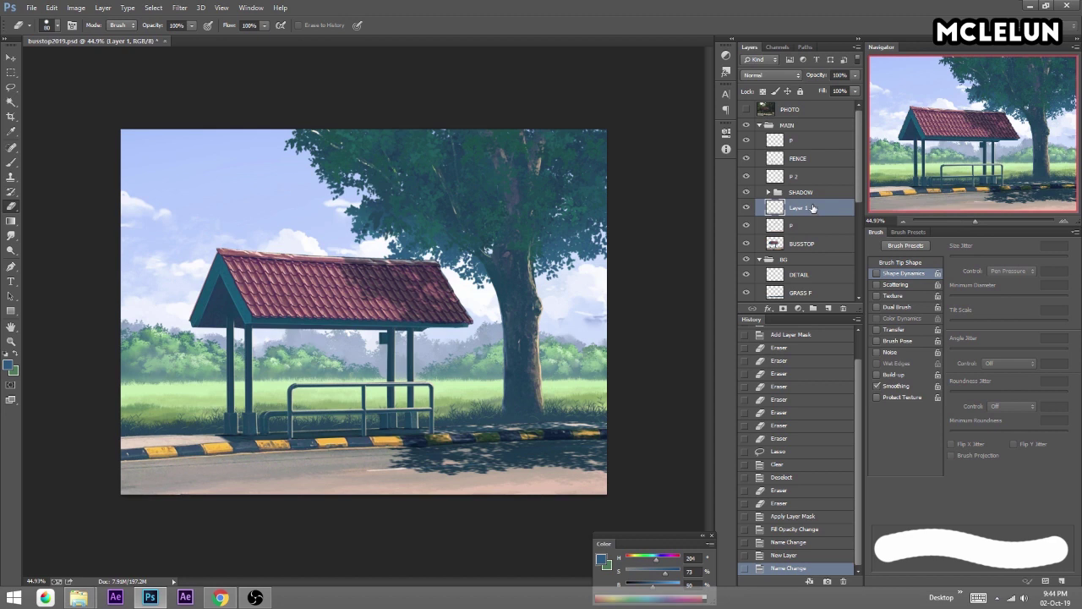
key(ctrl+e)
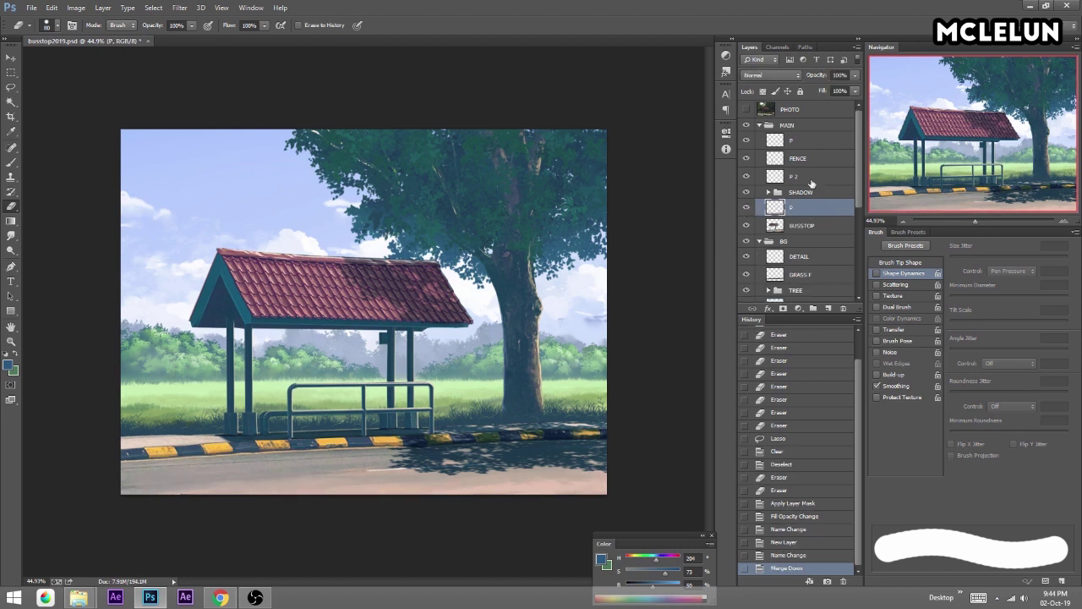
click(810, 180)
Choose a small hard brush preset and turn off Shape Dynamics for uniform strokes.
key(b)
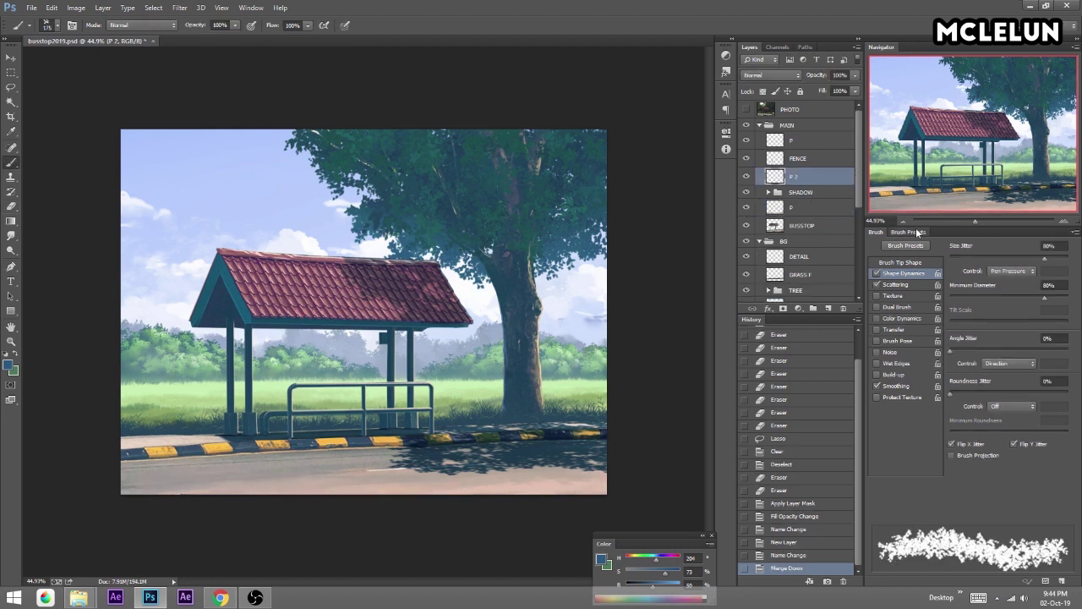
click(909, 231)
click(876, 269)
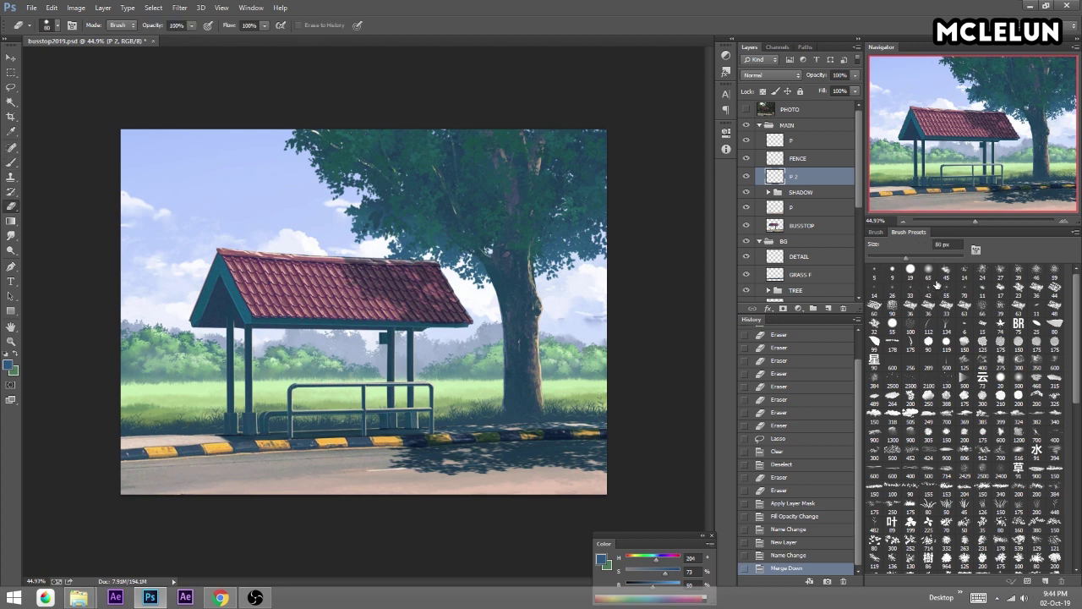
click(876, 232)
click(877, 273)
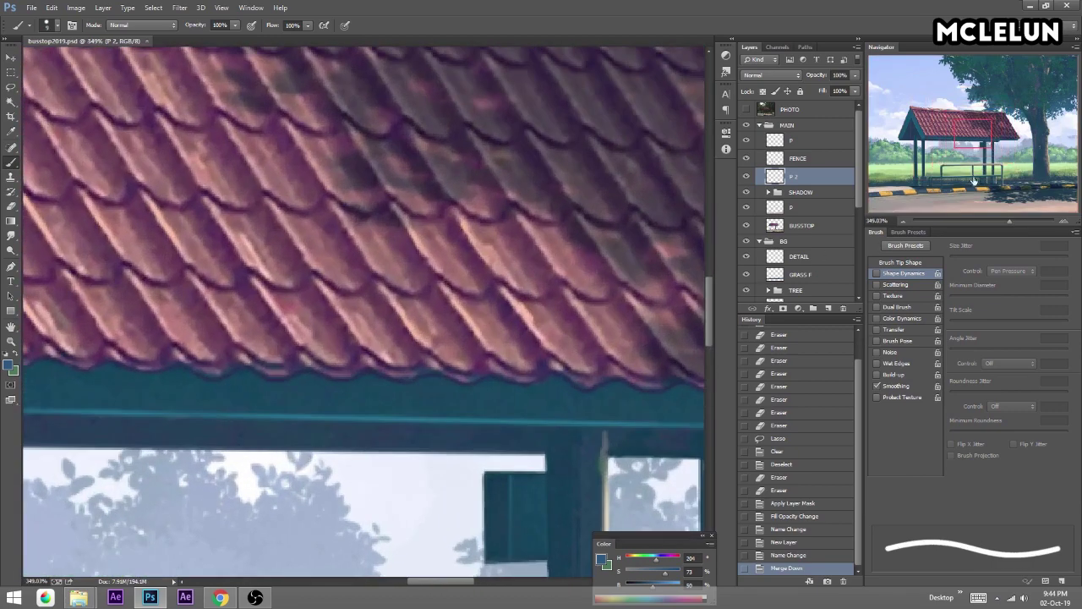
Zoom in on the bus stop roof and eyedrop its pink colour.
drag(974, 221, 1007, 220)
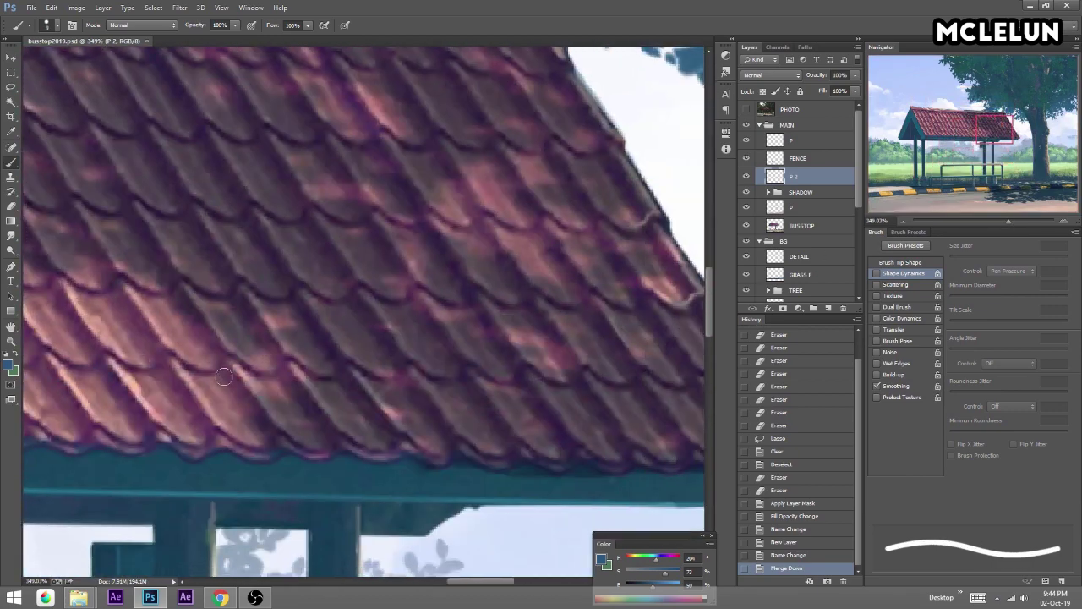
alt+click(131, 383)
drag(522, 225, 338, 249)
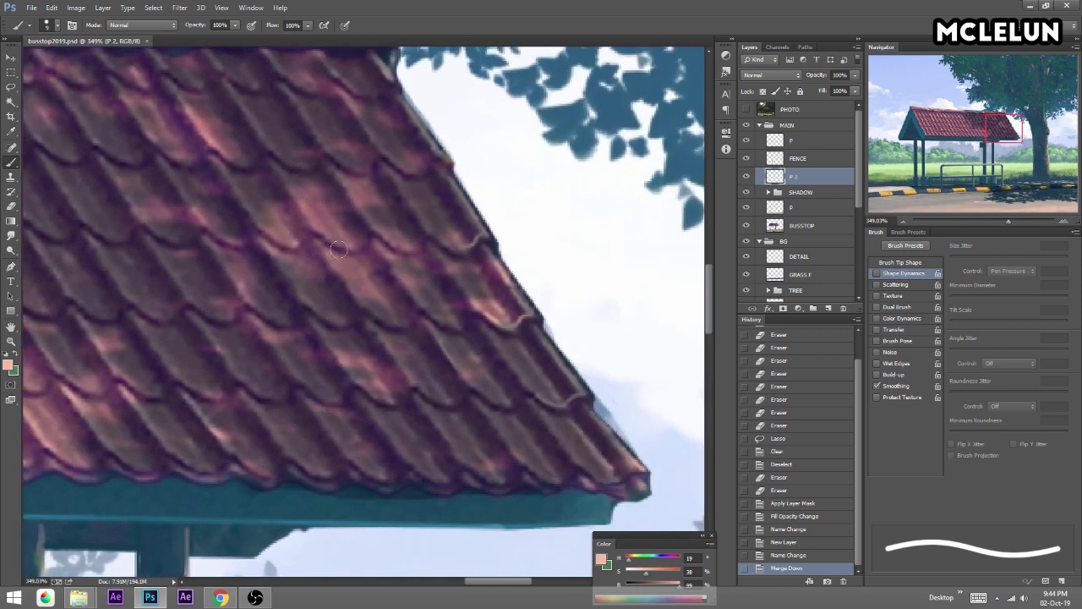
alt+click(501, 312)
click(901, 263)
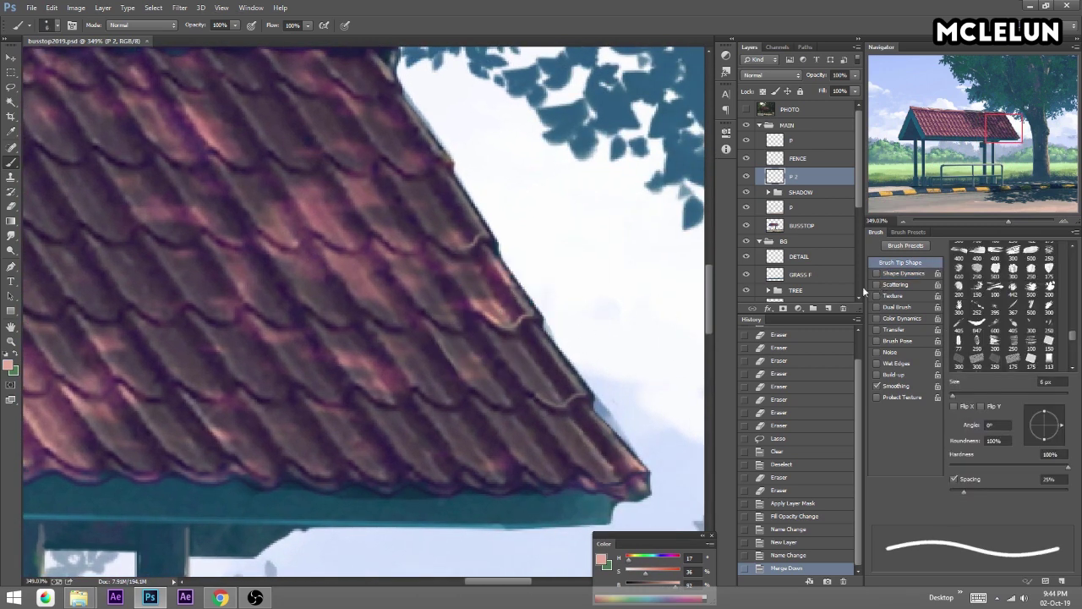
Paint thin pink rim-light lines along the roof edges.
key(e)
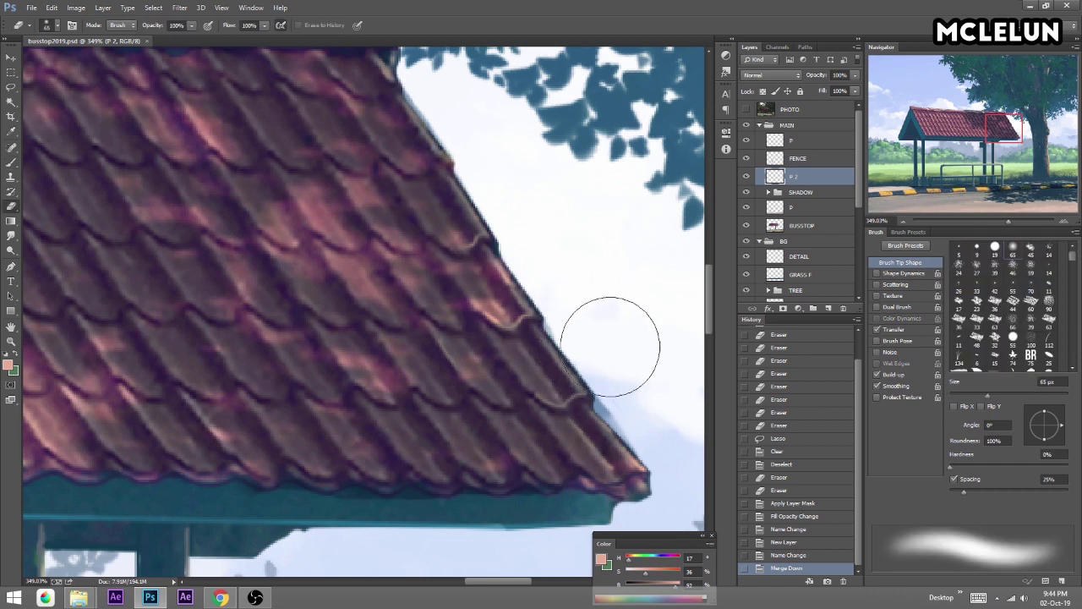
key(b)
mouse_move(597, 396)
mouse_down()
mouse_move(587, 412)
mouse_move(628, 450)
mouse_move(632, 440)
mouse_move(609, 436)
mouse_move(639, 462)
mouse_up()
key(e)
key(b)
mouse_move(574, 383)
mouse_down()
mouse_move(535, 321)
mouse_move(550, 367)
mouse_move(470, 246)
mouse_up()
drag(426, 171, 500, 227)
Lighten the colour to light blue and highlight the roof's top edge.
drag(665, 547, 651, 518)
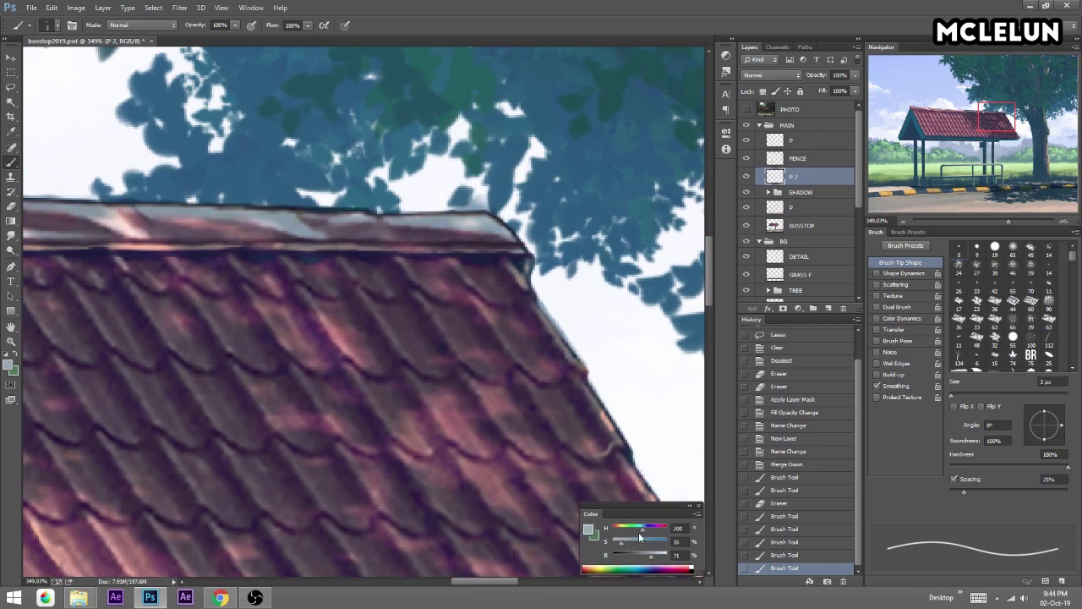
drag(657, 558, 668, 557)
drag(485, 218, 165, 202)
drag(362, 216, 316, 219)
Pick a light yellow colour and paint a short glint on one roof tile.
drag(971, 218, 1000, 210)
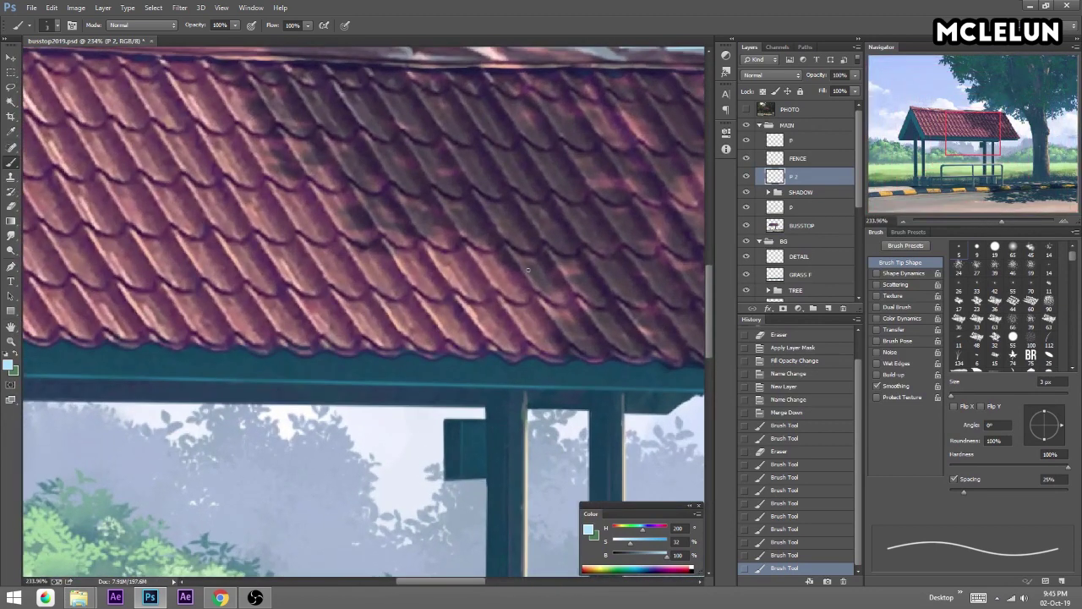
alt+click(471, 304)
drag(663, 563, 669, 558)
click(621, 533)
drag(572, 227, 456, 280)
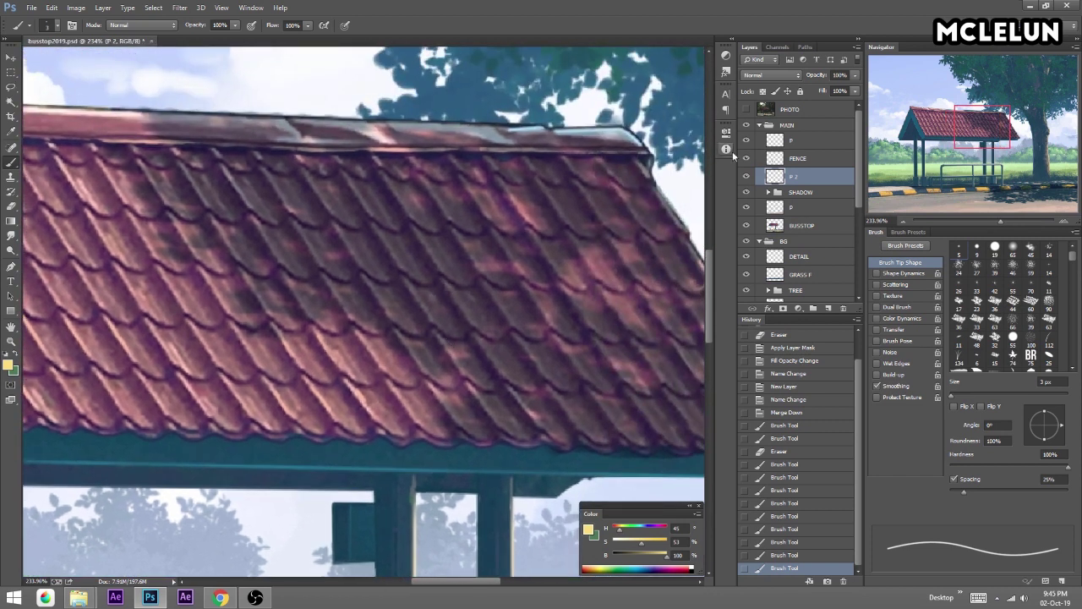
drag(569, 264, 552, 253)
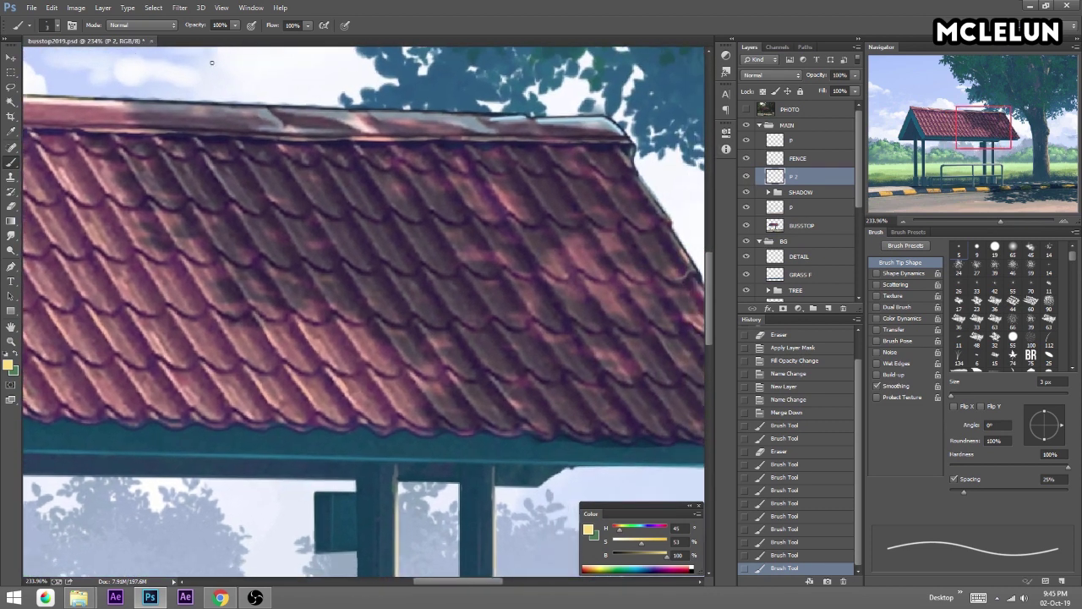
drag(1004, 219, 1012, 220)
drag(476, 342, 499, 383)
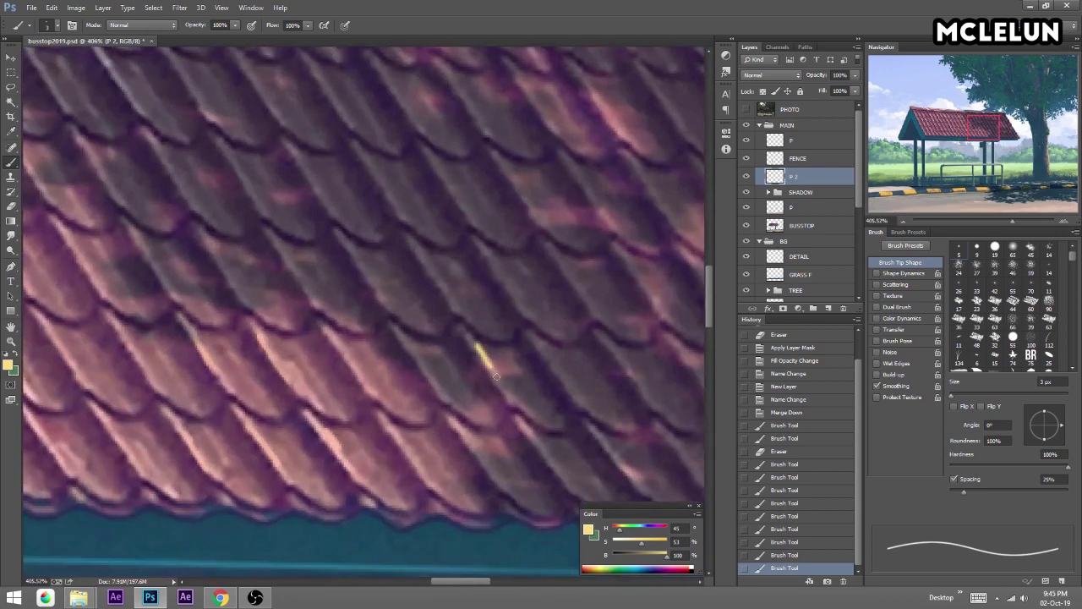
Set the brush to Screen blending, then brighten and soften the yellow tile glint.
click(142, 26)
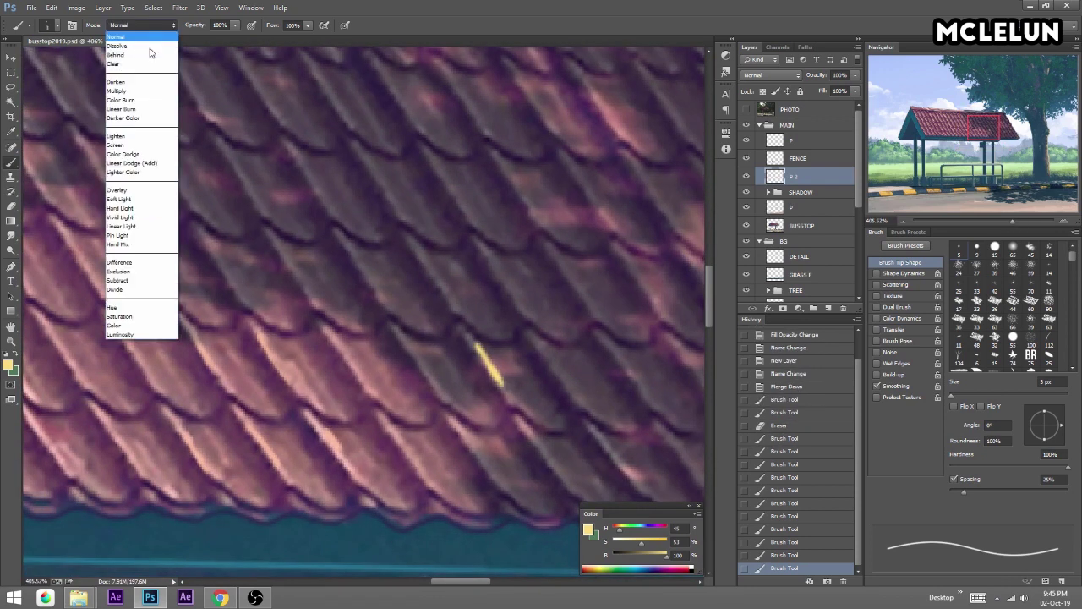
click(142, 147)
drag(487, 358, 506, 396)
key(e)
drag(478, 342, 498, 382)
key(b)
mouse_move(548, 358)
mouse_down()
mouse_move(581, 408)
mouse_move(567, 363)
mouse_move(549, 355)
mouse_up()
key(e)
mouse_move(1011, 221)
mouse_down()
mouse_move(988, 218)
mouse_move(1001, 213)
mouse_up()
Paint and soften small glints along the roof's right edge.
mouse_move(607, 211)
mouse_down()
mouse_move(602, 261)
mouse_move(639, 308)
mouse_move(592, 245)
mouse_up()
key(b)
key(e)
key(b)
drag(564, 196, 582, 222)
mouse_move(571, 207)
mouse_down()
mouse_move(585, 227)
mouse_move(574, 200)
mouse_up()
key(e)
drag(578, 206, 591, 225)
key(b)
Add small highlights along the roof ridge.
drag(497, 124, 534, 134)
mouse_move(521, 128)
mouse_down()
mouse_move(536, 135)
mouse_move(476, 118)
mouse_move(438, 125)
mouse_move(448, 127)
mouse_up()
key(e)
key(b)
drag(438, 124, 441, 124)
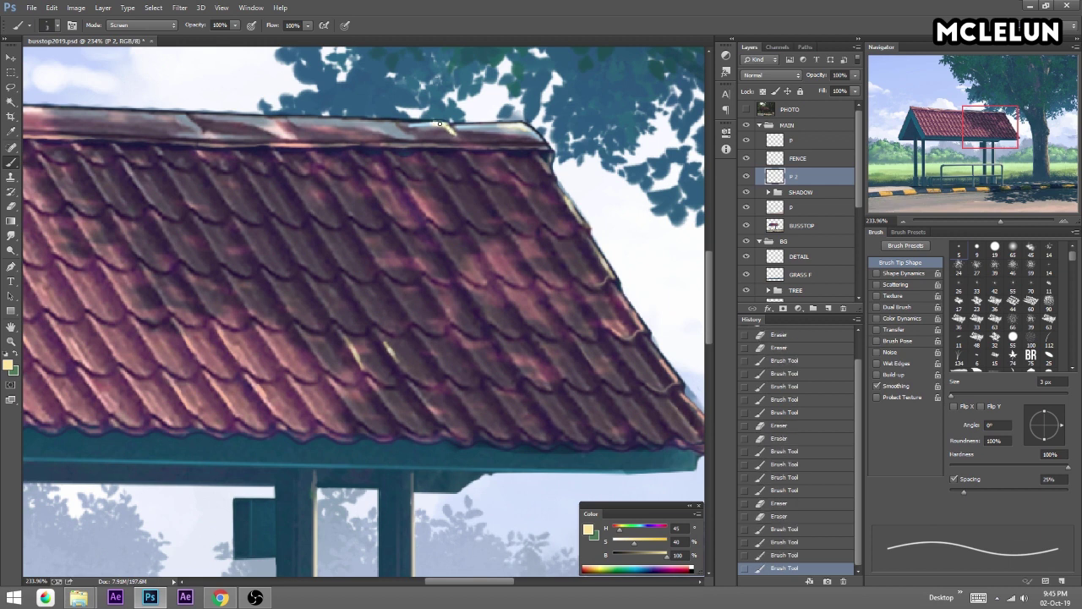
drag(289, 129, 321, 136)
key(e)
key(b)
Lengthen and fade roof highlights, adding a few glints on the roof edge.
drag(353, 285, 372, 313)
key(e)
drag(364, 296, 384, 323)
drag(670, 370, 676, 383)
drag(655, 335, 652, 331)
mouse_move(997, 222)
mouse_down()
mouse_move(979, 221)
mouse_move(996, 221)
mouse_up()
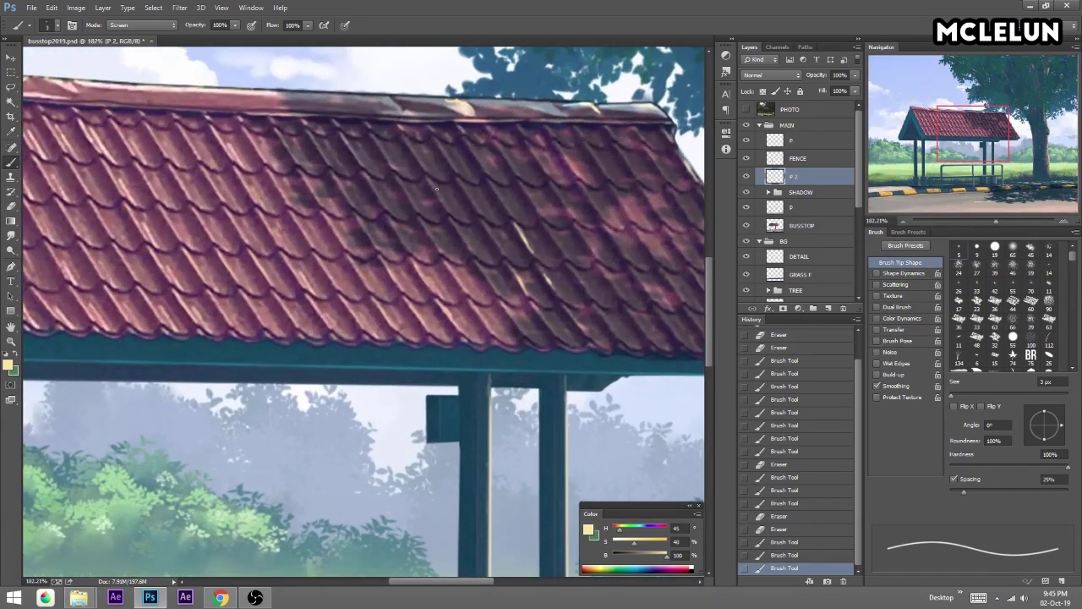
Paint glints on the upper right roof and the left roof tiles.
mouse_move(428, 179)
mouse_down()
mouse_move(438, 196)
mouse_move(428, 172)
mouse_up()
key(e)
key(b)
drag(563, 156, 575, 174)
drag(189, 313, 184, 302)
mouse_move(185, 310)
mouse_down()
mouse_move(180, 301)
mouse_move(196, 328)
mouse_move(258, 338)
mouse_up()
key(e)
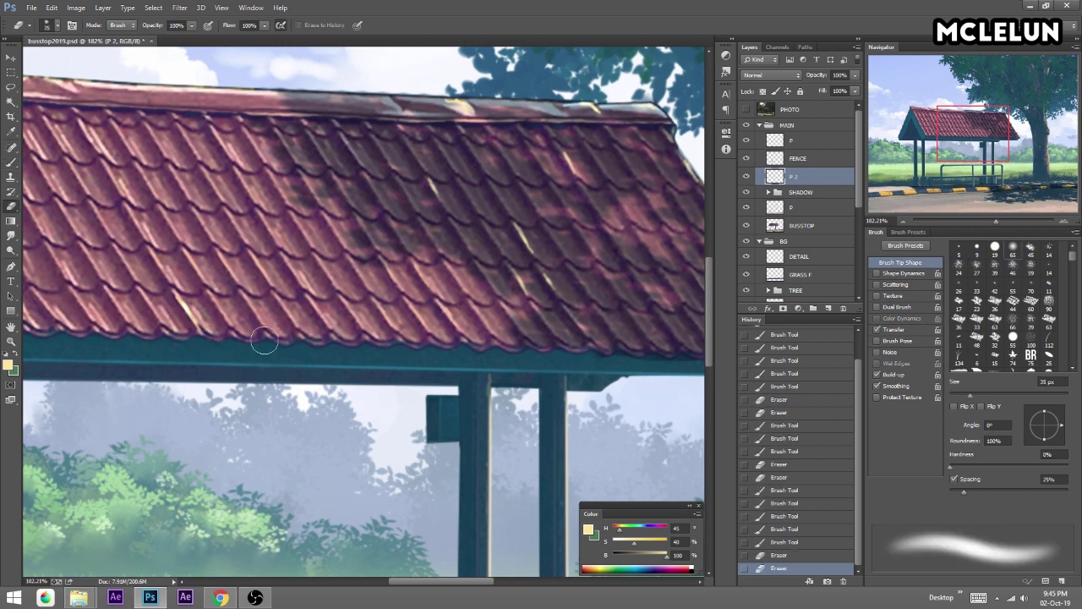
key(b)
Paint and fade more small highlights across the middle and lower roof tiles.
drag(608, 274, 620, 296)
key(e)
key(b)
drag(625, 213, 615, 196)
mouse_move(623, 210)
mouse_down()
mouse_move(618, 198)
mouse_move(631, 221)
mouse_up()
key(e)
click(640, 283)
key(b)
drag(578, 321, 583, 330)
drag(575, 318, 595, 347)
key(e)
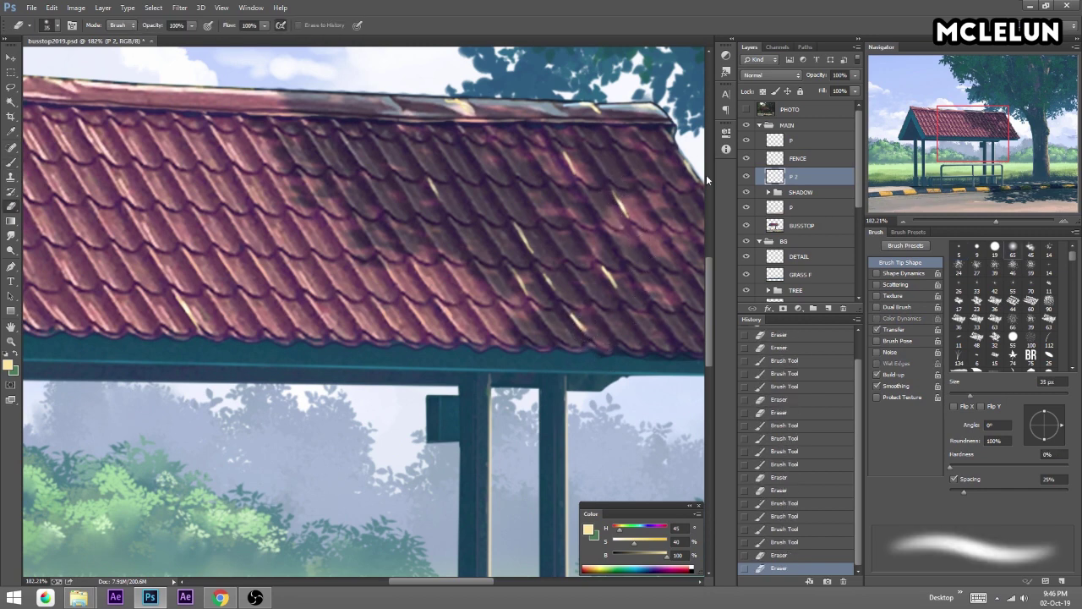
Zoom out and erase stray small highlights on the roof tiles.
drag(994, 222, 979, 221)
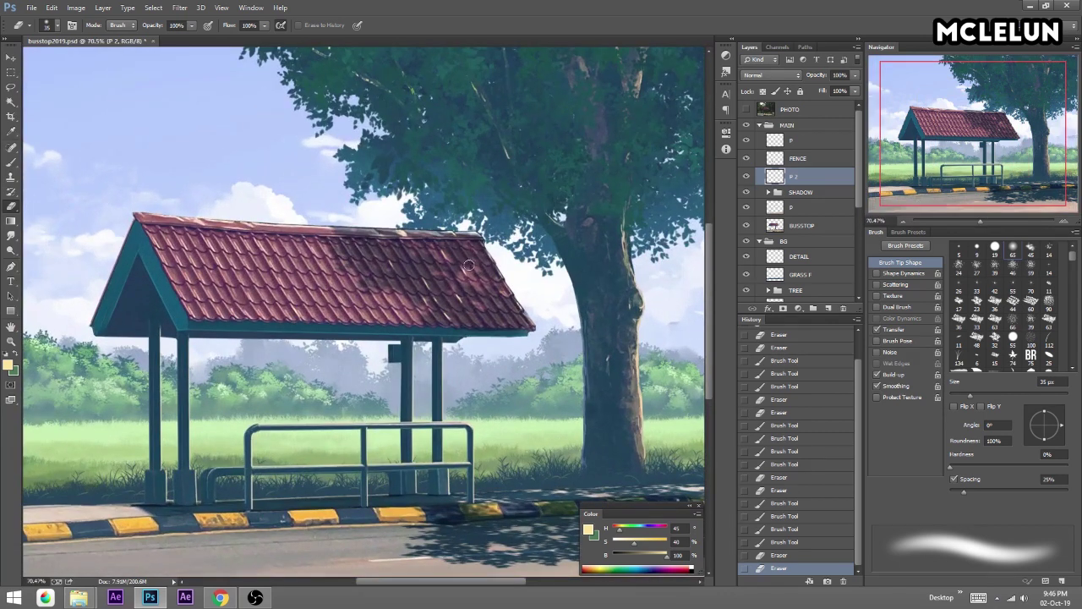
drag(469, 263, 463, 287)
drag(446, 245, 436, 265)
mouse_move(453, 330)
mouse_down()
mouse_move(436, 301)
mouse_move(478, 292)
mouse_up()
Rename the P 2 layer to BRIGHT.
double_click(793, 175)
text(T)
key(Return)
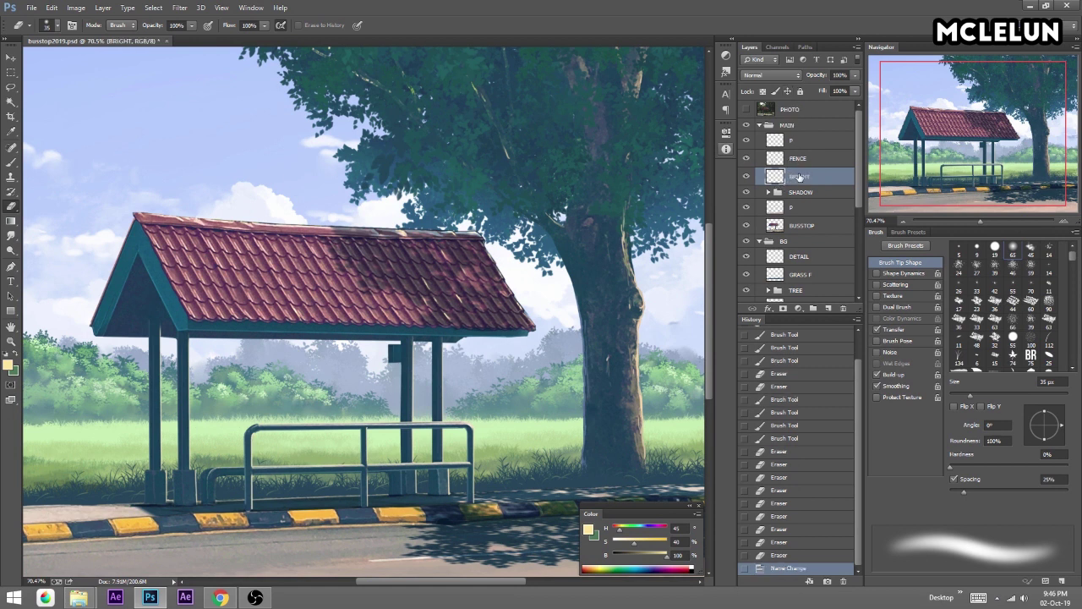
Apply an Outer Glow layer style (Screen, 75% opacity) to BRIGHT.
right_click(799, 176)
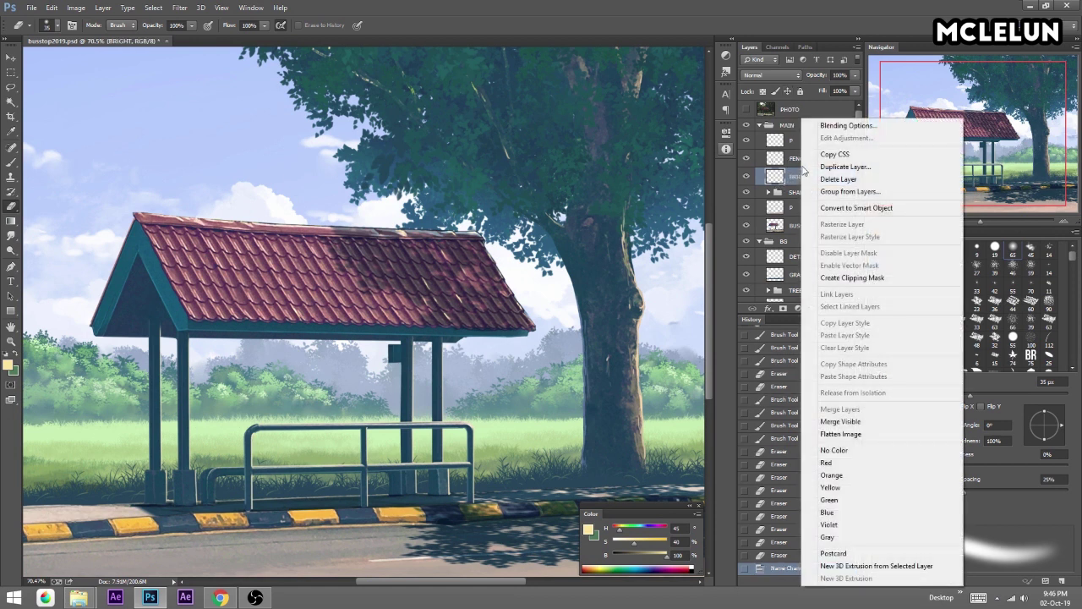
click(848, 126)
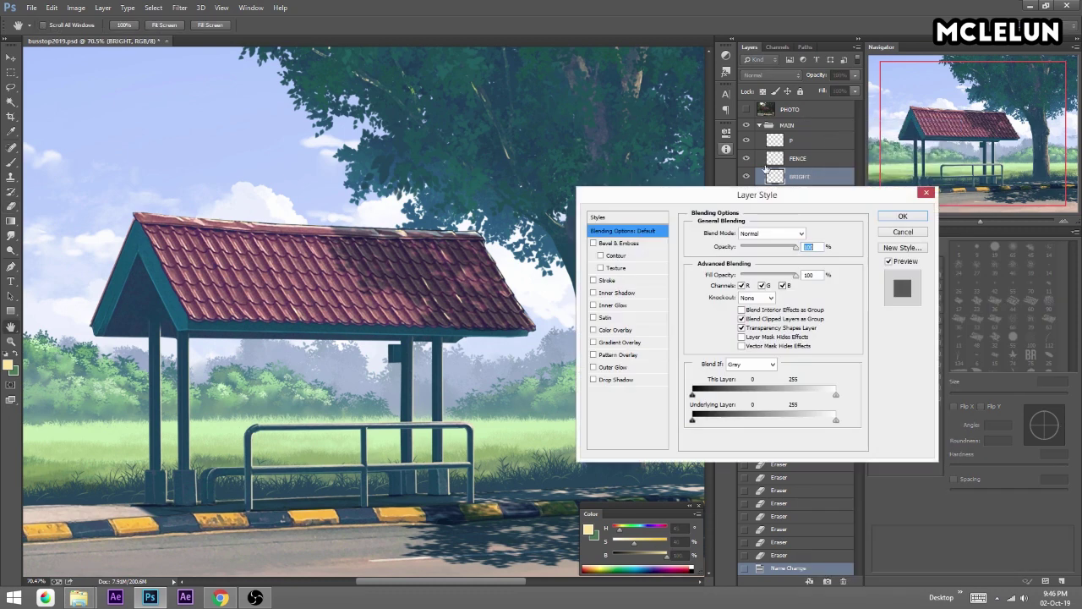
click(617, 368)
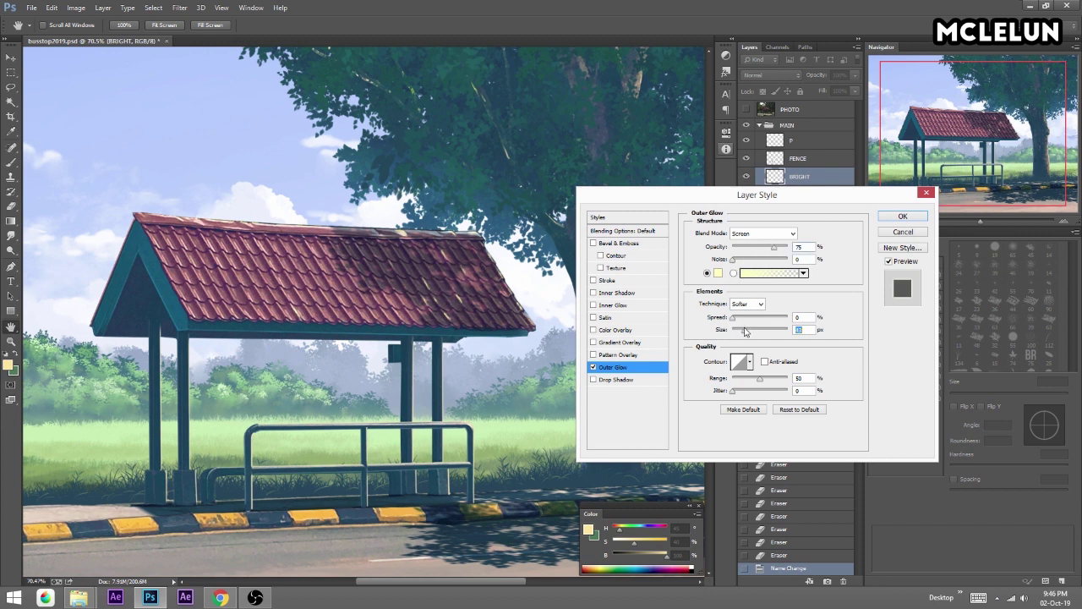
click(893, 219)
drag(981, 220, 1012, 220)
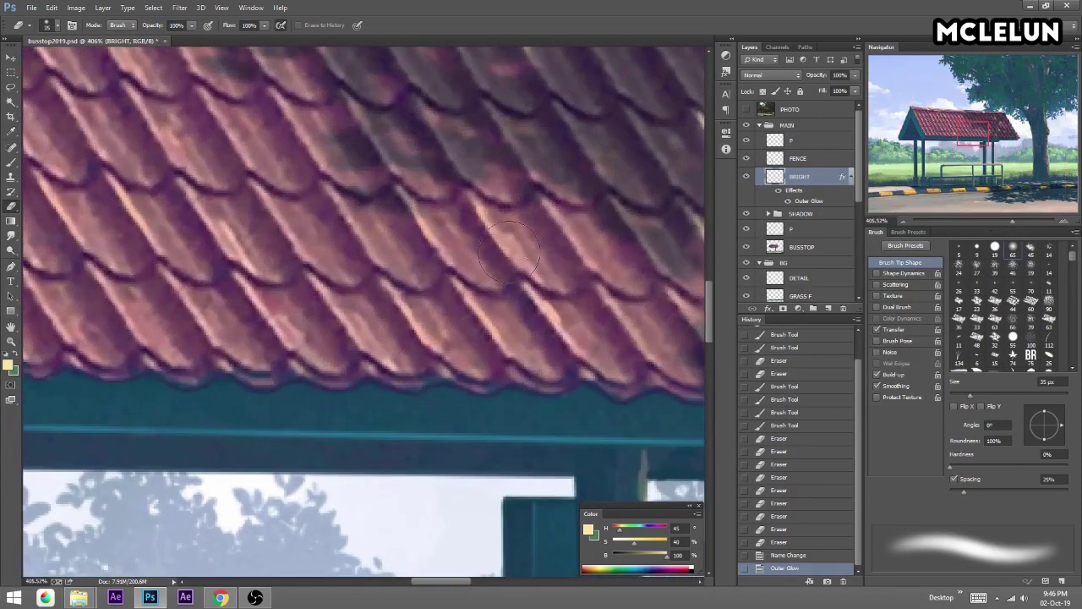
Paint thin yellow highlights on several roof tiles with the 3px Screen brush.
key(b)
drag(479, 316, 494, 335)
drag(486, 322, 508, 354)
mouse_move(464, 289)
mouse_down()
mouse_move(483, 321)
mouse_move(570, 342)
mouse_move(522, 284)
mouse_up()
drag(546, 320, 575, 353)
drag(549, 323, 581, 362)
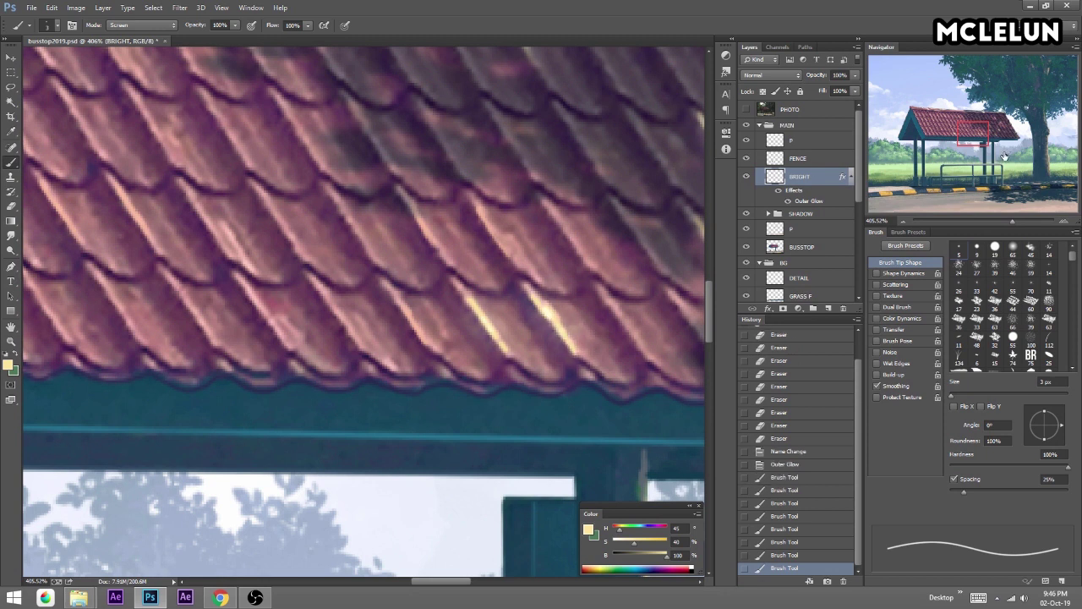
Move BRIGHT above layer P and highlight the fence's rounded corner and right edge.
drag(1004, 157, 1002, 169)
click(367, 248)
drag(814, 176, 798, 133)
mouse_move(349, 240)
mouse_down()
mouse_move(372, 256)
mouse_move(393, 296)
mouse_up()
mouse_move(375, 270)
mouse_down()
mouse_move(392, 305)
mouse_move(383, 418)
mouse_move(390, 304)
mouse_up()
key(e)
drag(390, 389, 394, 418)
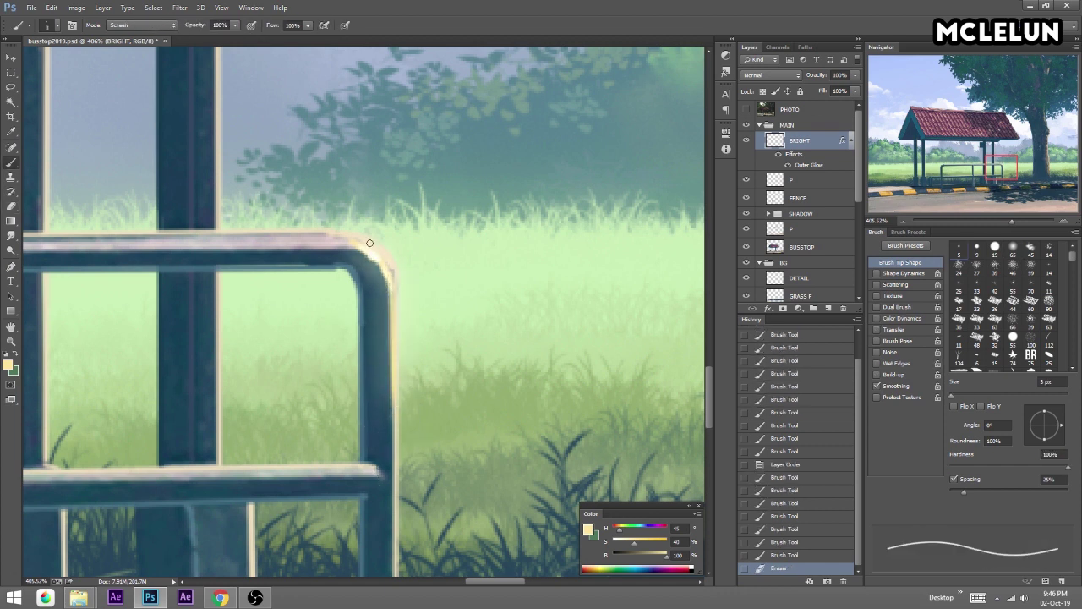
Highlight the lower fence rail from its right end leftward.
mouse_move(338, 464)
mouse_down()
mouse_move(377, 467)
mouse_move(314, 464)
mouse_up()
drag(372, 466, 303, 465)
drag(377, 466, 338, 465)
mouse_move(1007, 220)
mouse_down()
mouse_move(976, 215)
mouse_move(1004, 220)
mouse_up()
drag(960, 140, 937, 161)
Paint highlight strokes along the fence post, including its right edge.
drag(270, 456, 273, 526)
drag(282, 399, 96, 319)
drag(550, 196, 550, 242)
drag(550, 224, 551, 250)
drag(554, 434, 552, 474)
drag(495, 431, 284, 351)
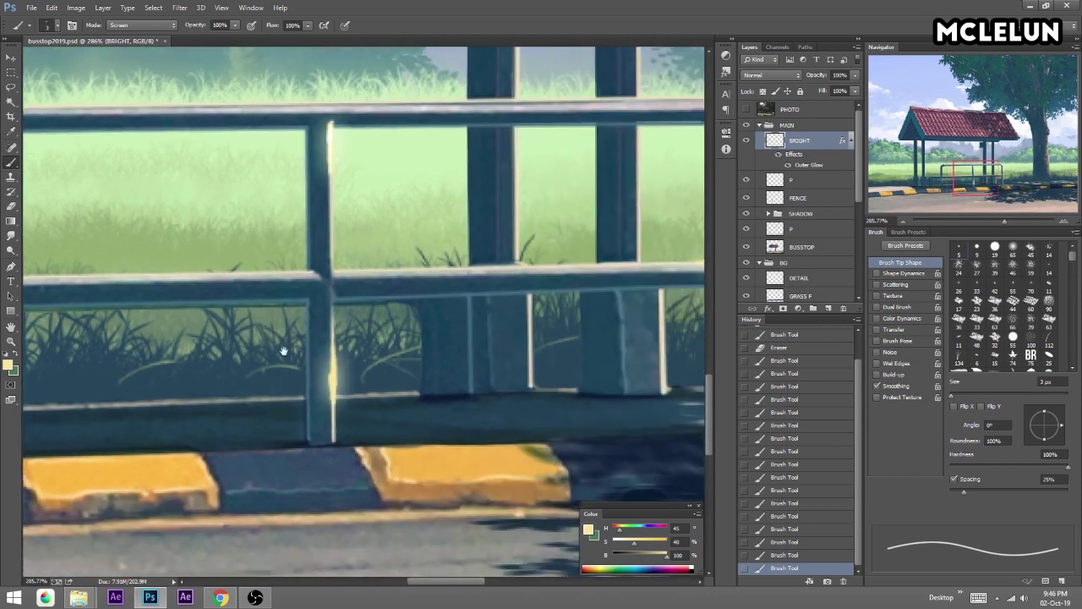
scroll(473, 273, up, 3)
scroll(475, 273, up, 2)
scroll(471, 273, up, 3)
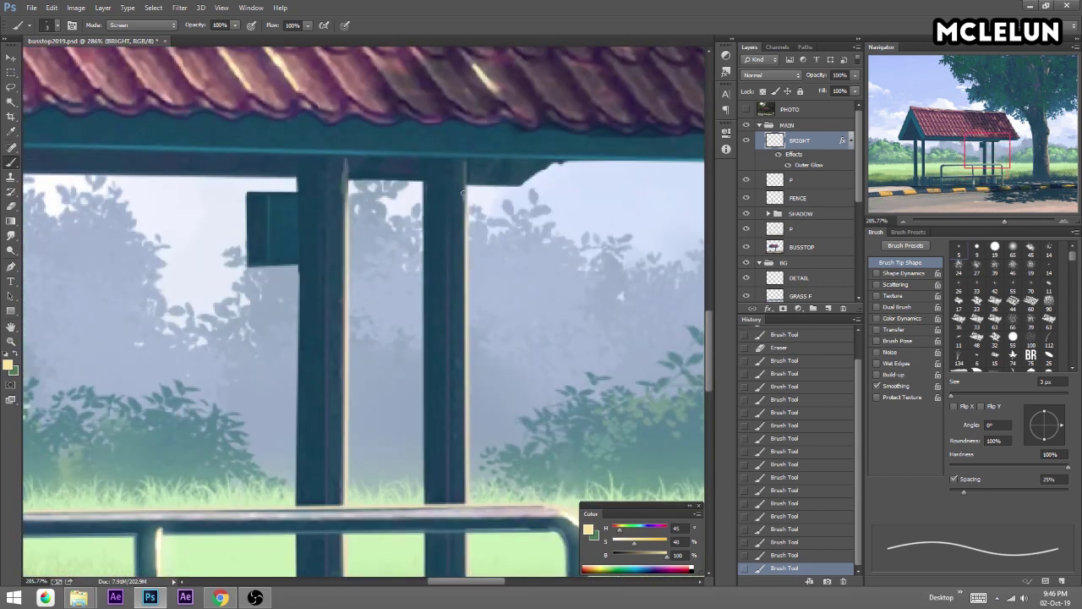
Paint a rim light down the right post's right edge and trim its bottom.
drag(462, 193, 463, 440)
drag(467, 222, 465, 477)
key(e)
drag(464, 439, 466, 482)
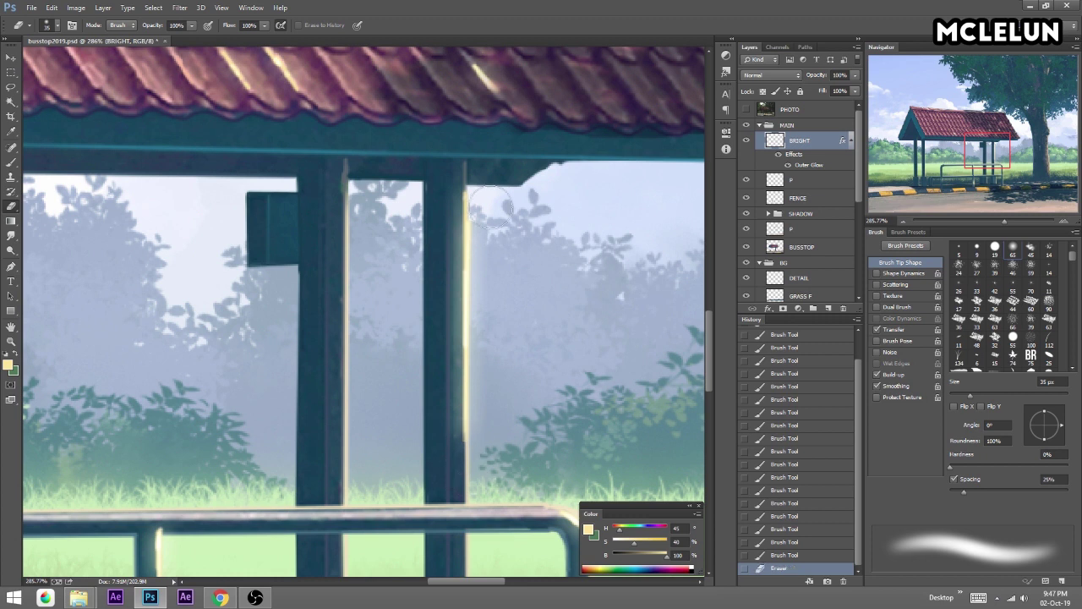
Brighten the left post's edge highlight and erase its stray parts.
drag(346, 197, 344, 439)
drag(347, 258, 344, 435)
drag(346, 356, 347, 300)
key(e)
drag(346, 389, 314, 398)
drag(354, 182, 355, 220)
Paint a bright rim light along the next post's right edge.
drag(987, 152, 923, 156)
mouse_move(371, 103)
mouse_down()
mouse_move(373, 473)
mouse_move(372, 409)
mouse_up()
drag(373, 193, 373, 470)
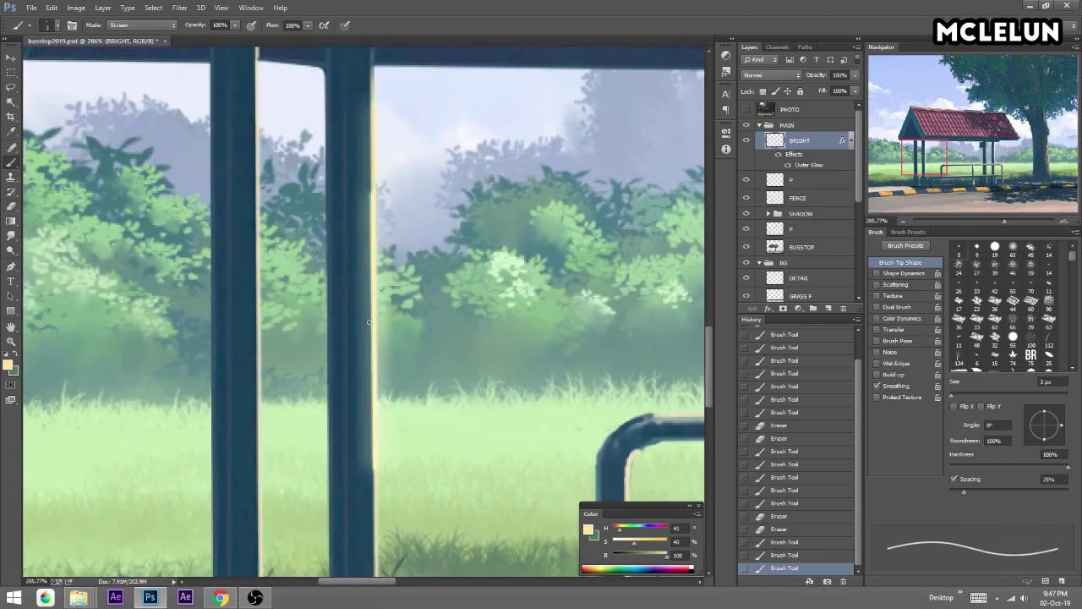
drag(373, 245, 373, 270)
drag(373, 436, 375, 494)
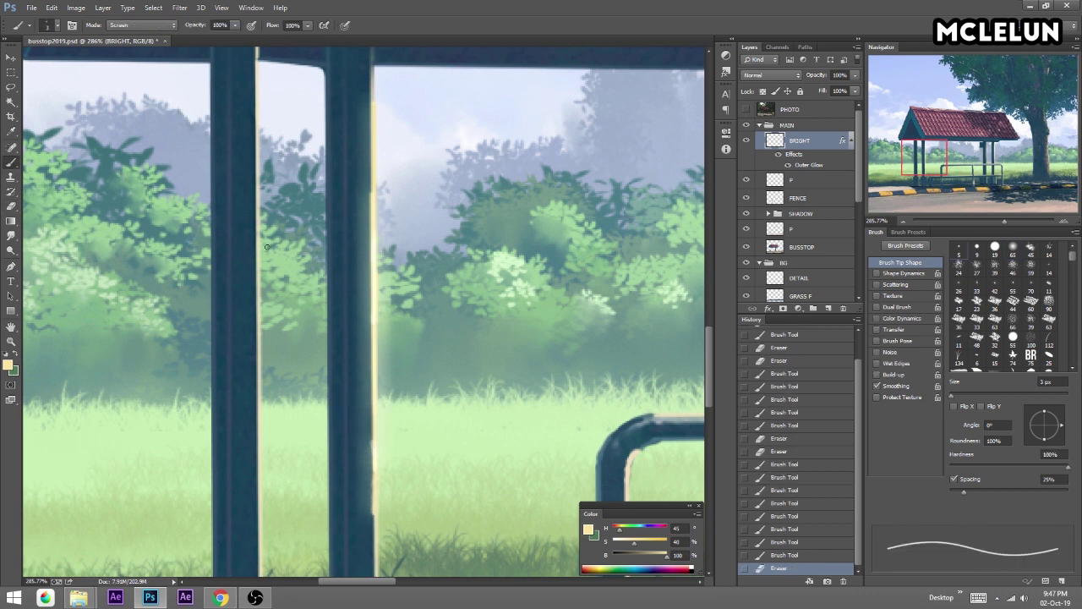
Highlight the left post's right edge, softening the stroke end and touching up.
drag(259, 225, 259, 290)
drag(258, 245, 257, 161)
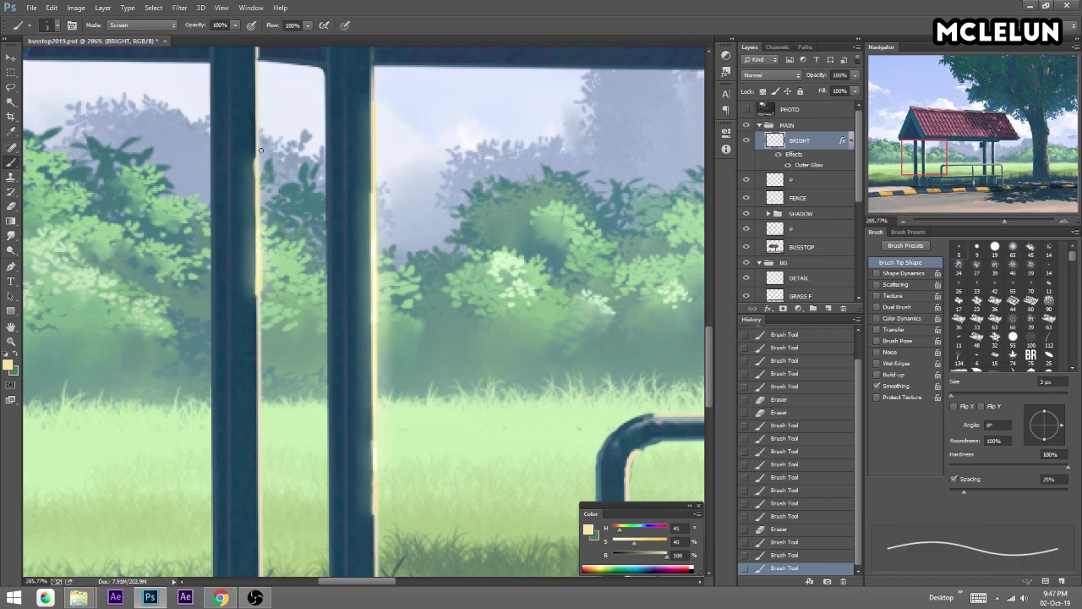
key(e)
mouse_move(277, 297)
mouse_down()
mouse_move(257, 315)
mouse_move(259, 279)
mouse_up()
key(b)
drag(259, 391, 258, 400)
drag(258, 386, 257, 413)
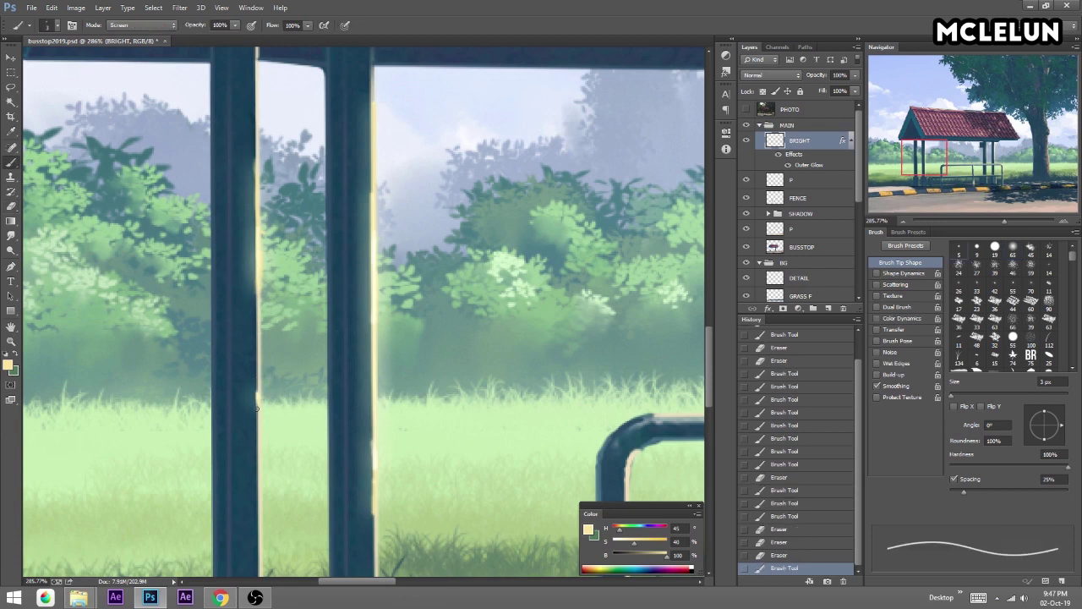
key(e)
Rim-light the tree trunk's right edge and its bulging knot.
mouse_move(1042, 173)
mouse_down()
mouse_move(1024, 144)
mouse_move(1038, 151)
mouse_up()
key(b)
mouse_move(278, 225)
mouse_down()
mouse_move(271, 159)
mouse_move(298, 474)
mouse_move(260, 371)
mouse_move(280, 380)
mouse_up()
drag(254, 174, 272, 223)
drag(1051, 152, 1051, 115)
mouse_move(263, 290)
mouse_down()
mouse_move(242, 279)
mouse_move(288, 360)
mouse_move(269, 401)
mouse_up()
drag(213, 85, 203, 127)
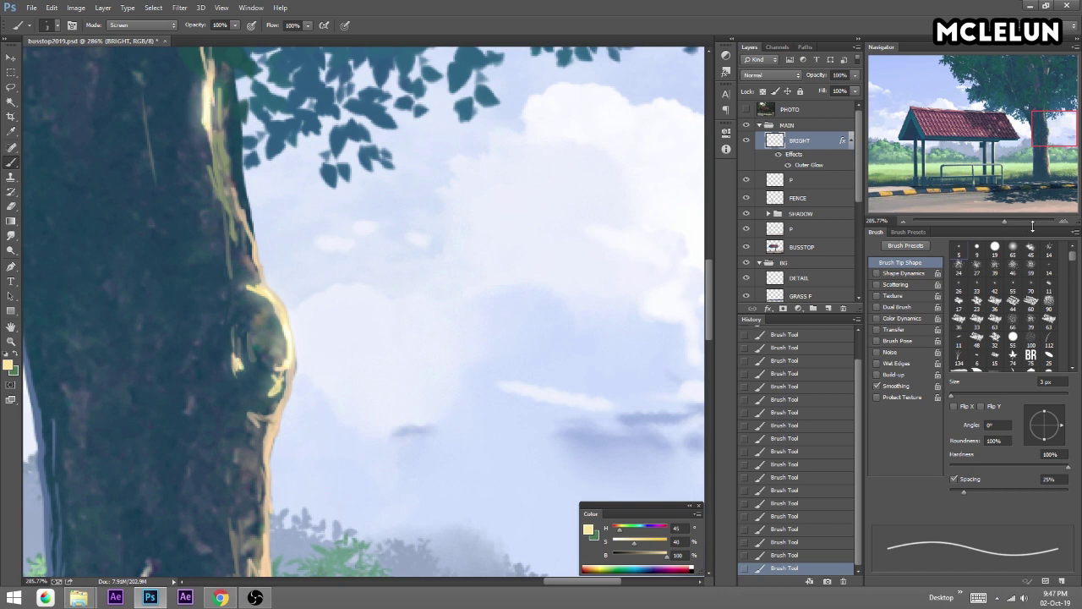
drag(1005, 221, 976, 221)
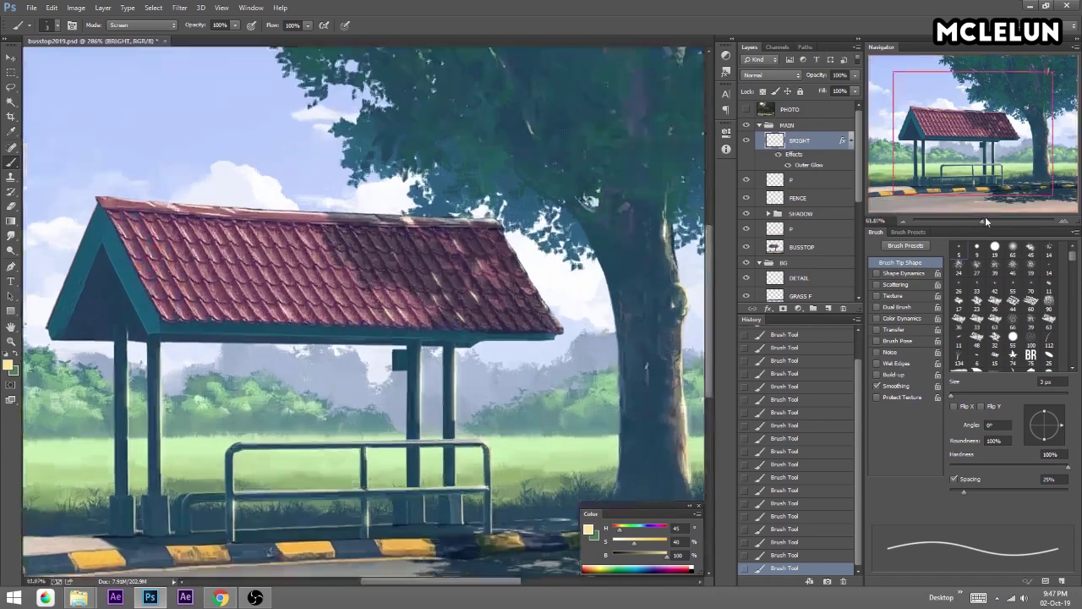
Paint a light highlight along the fence rail's top edge, erasing the excess.
drag(976, 222, 1006, 221)
click(1006, 178)
drag(253, 115, 280, 116)
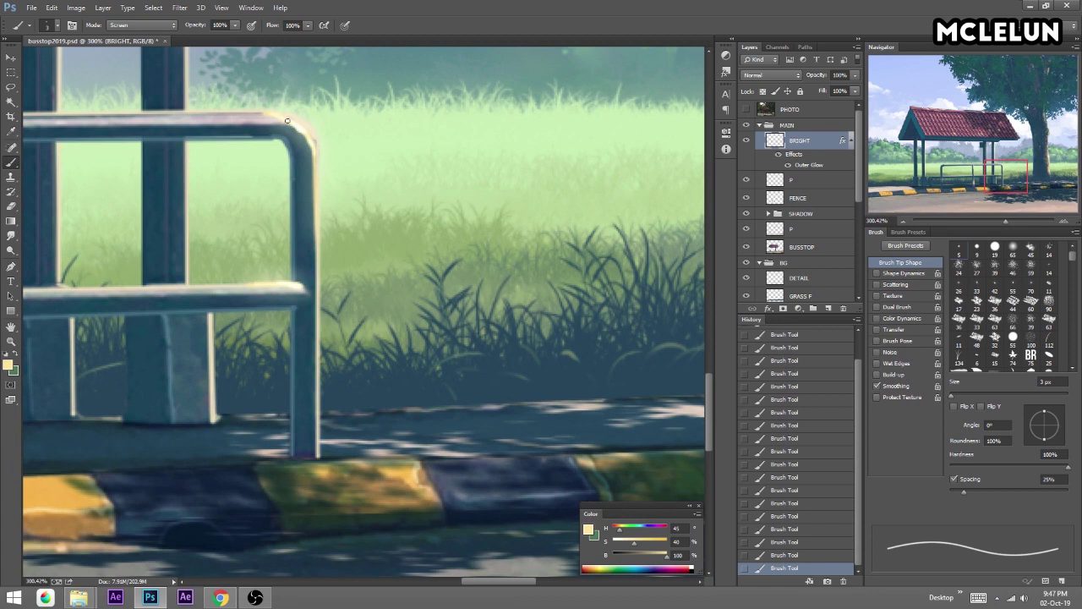
drag(133, 113, 259, 115)
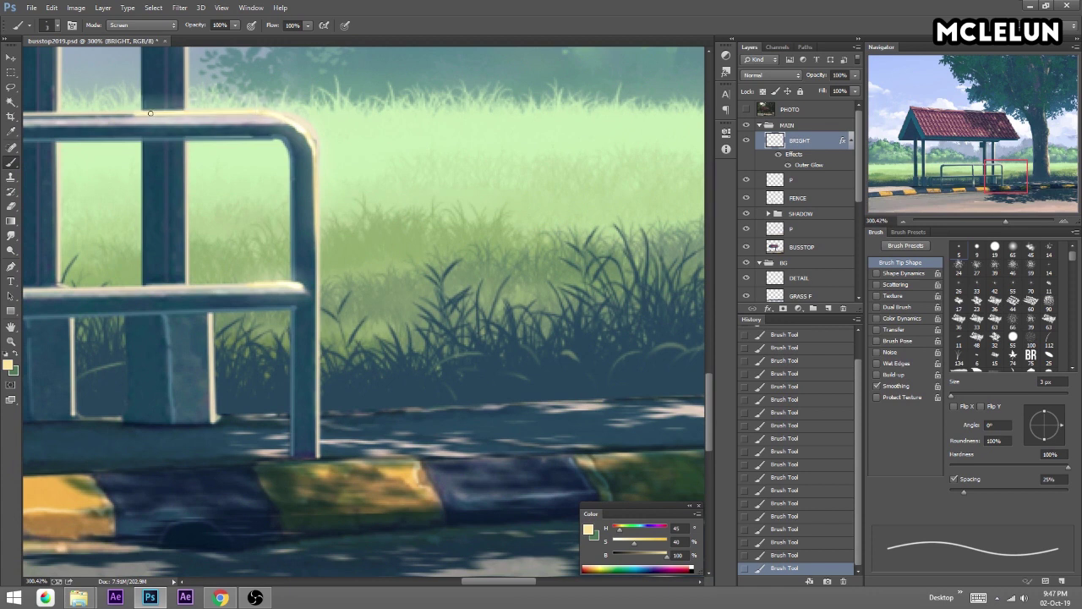
key(e)
drag(160, 111, 102, 111)
key(b)
Highlight the right edges of the middle and left fence posts.
drag(211, 314, 210, 341)
drag(209, 322, 212, 421)
drag(75, 328, 73, 362)
drag(74, 335, 73, 368)
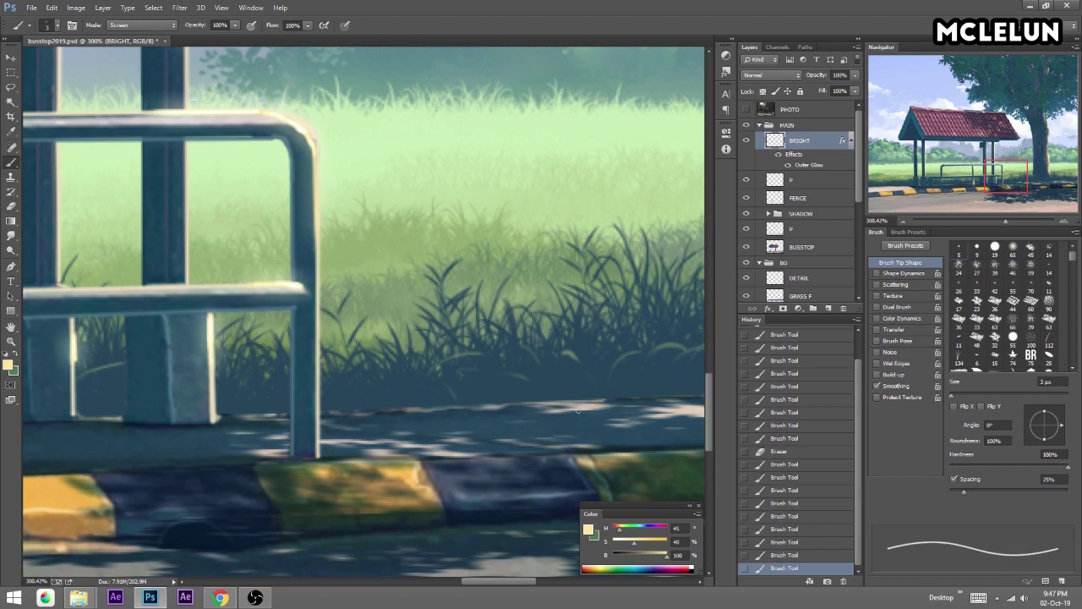
Highlight the bus-stop post's right edge and its base.
click(921, 167)
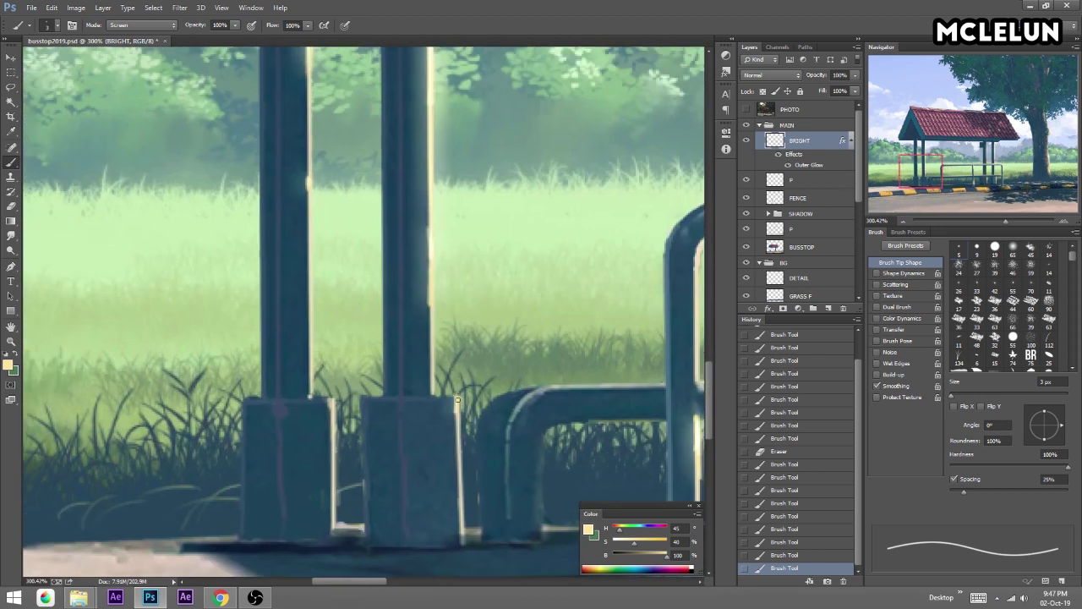
drag(459, 403, 459, 416)
mouse_move(458, 413)
mouse_down()
mouse_move(458, 429)
mouse_move(461, 412)
mouse_up()
drag(334, 404, 333, 423)
drag(332, 395, 331, 422)
Enable Shape Dynamics and paint tapered glowing grass blades around the tree base.
drag(1019, 176, 1027, 190)
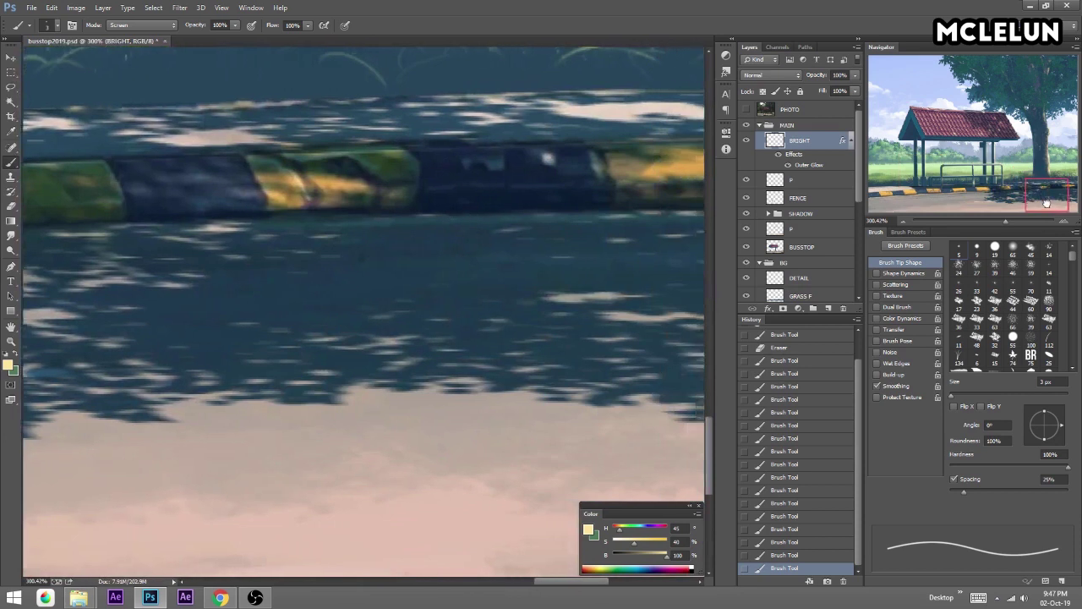
click(879, 274)
scroll(569, 150, up, 5)
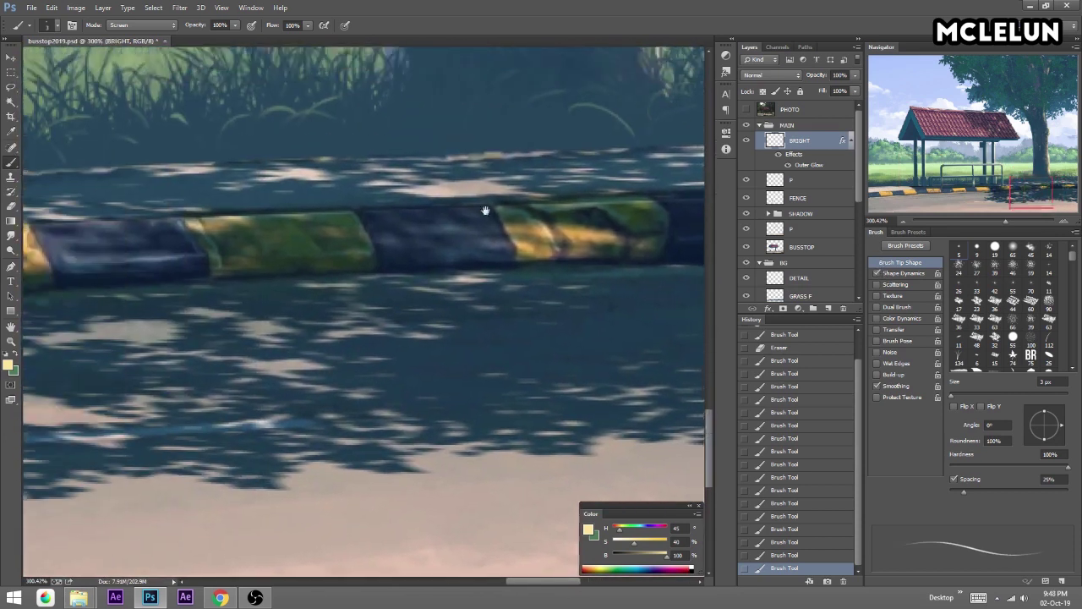
mouse_move(550, 195)
mouse_down()
mouse_move(578, 235)
mouse_move(635, 241)
mouse_move(641, 193)
mouse_up()
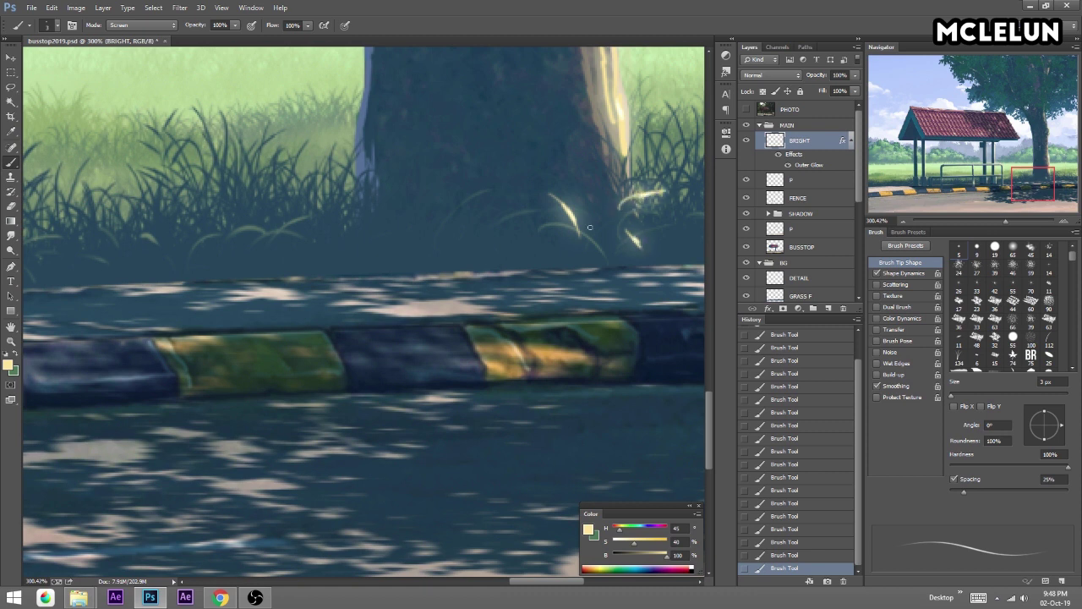
drag(571, 186, 593, 197)
drag(672, 227, 686, 253)
drag(490, 247, 525, 212)
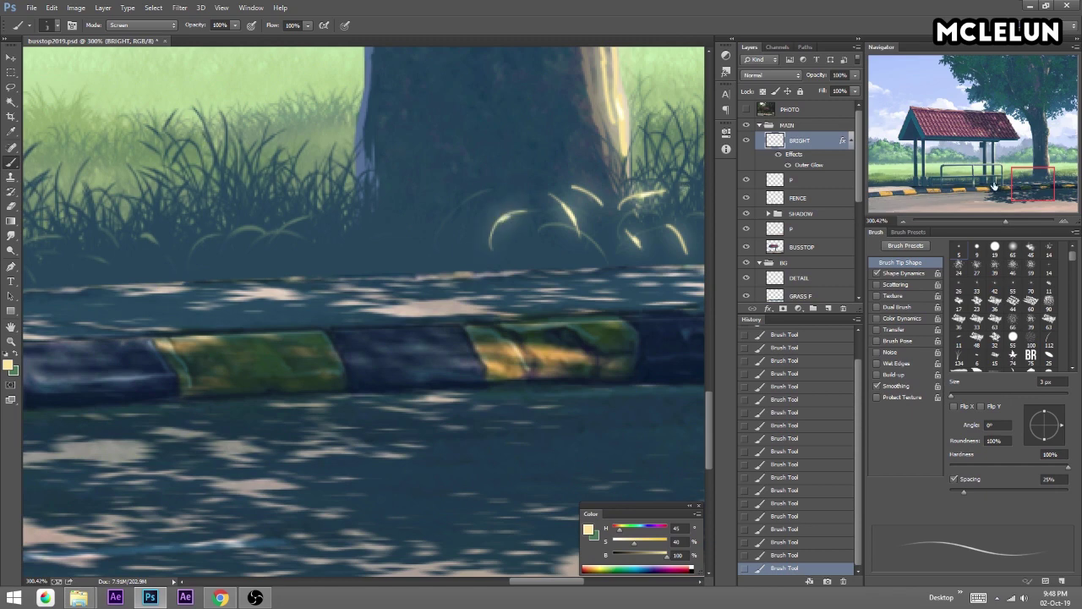
mouse_move(1006, 222)
mouse_down()
mouse_move(979, 222)
mouse_move(995, 221)
mouse_up()
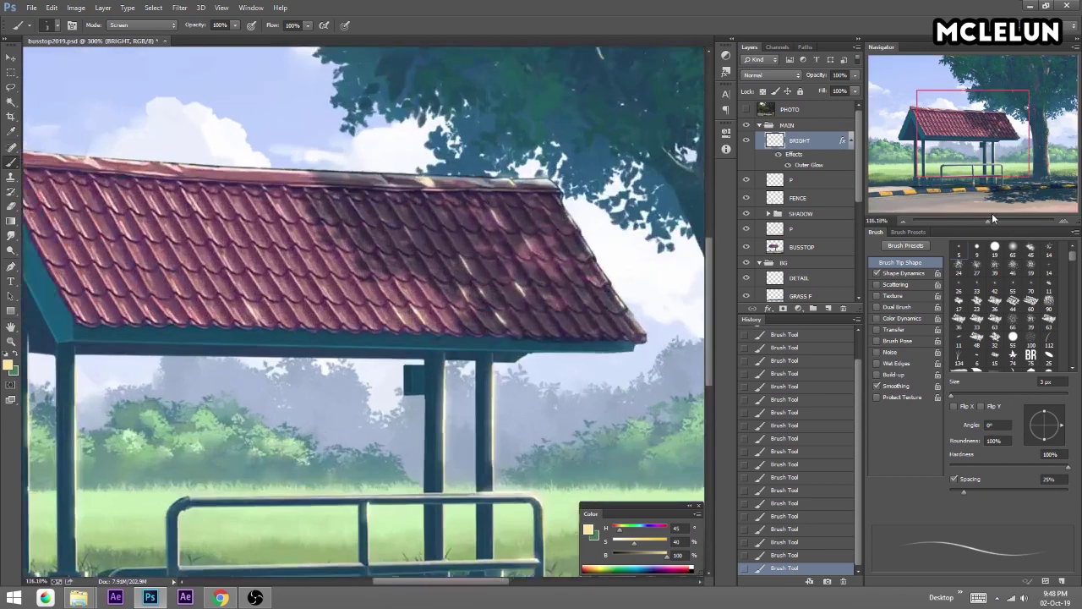
Erase part of a grass highlight at the tree base and paint a new light blade.
drag(1022, 167, 1068, 197)
key(e)
drag(465, 382, 490, 348)
key(b)
drag(607, 347, 679, 348)
key(e)
key(b)
key(e)
key(b)
Paint two more thin light grass blades, toggling between brush and eraser.
mouse_move(304, 362)
mouse_down()
mouse_move(377, 346)
mouse_move(347, 363)
mouse_move(342, 355)
mouse_up()
key(e)
key(b)
key(e)
key(b)
key(e)
key(b)
mouse_move(228, 363)
mouse_down()
mouse_move(274, 380)
mouse_move(253, 369)
mouse_move(270, 382)
mouse_move(258, 376)
mouse_move(253, 391)
mouse_up()
key(e)
key(b)
key(e)
Add further light grass blades and touch up their highlights.
drag(525, 231, 414, 159)
key(b)
mouse_move(601, 288)
mouse_down()
mouse_move(624, 272)
mouse_move(604, 291)
mouse_move(665, 279)
mouse_move(667, 305)
mouse_up()
key(e)
key(b)
key(e)
drag(663, 286, 672, 309)
drag(269, 290, 290, 290)
key(b)
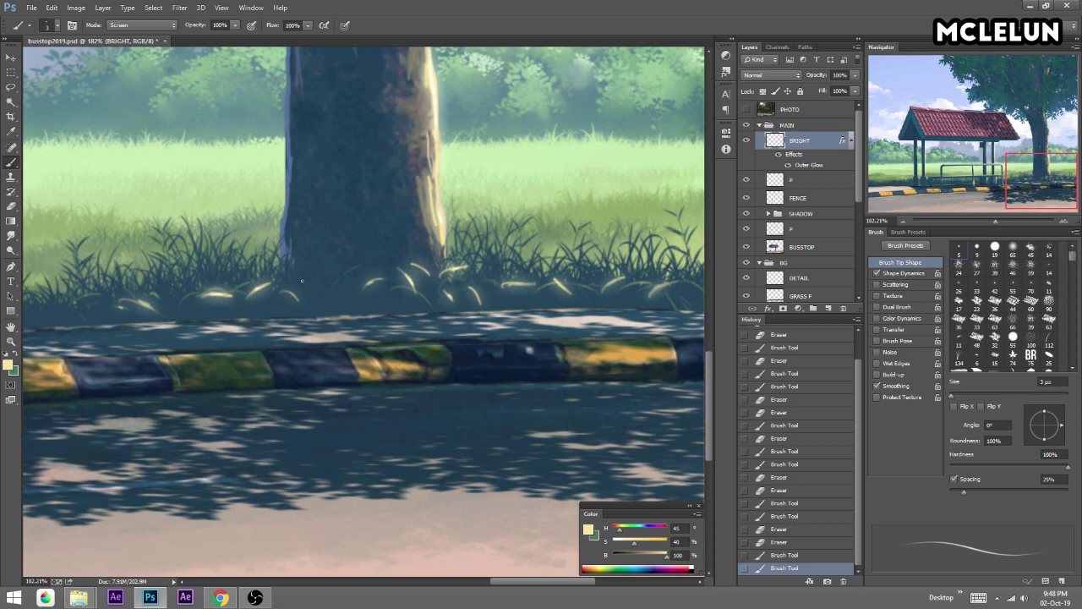
Paint new light grass blades at the left and a curved blade by the fence.
scroll(979, 184, down, 1)
drag(49, 292, 85, 284)
key(e)
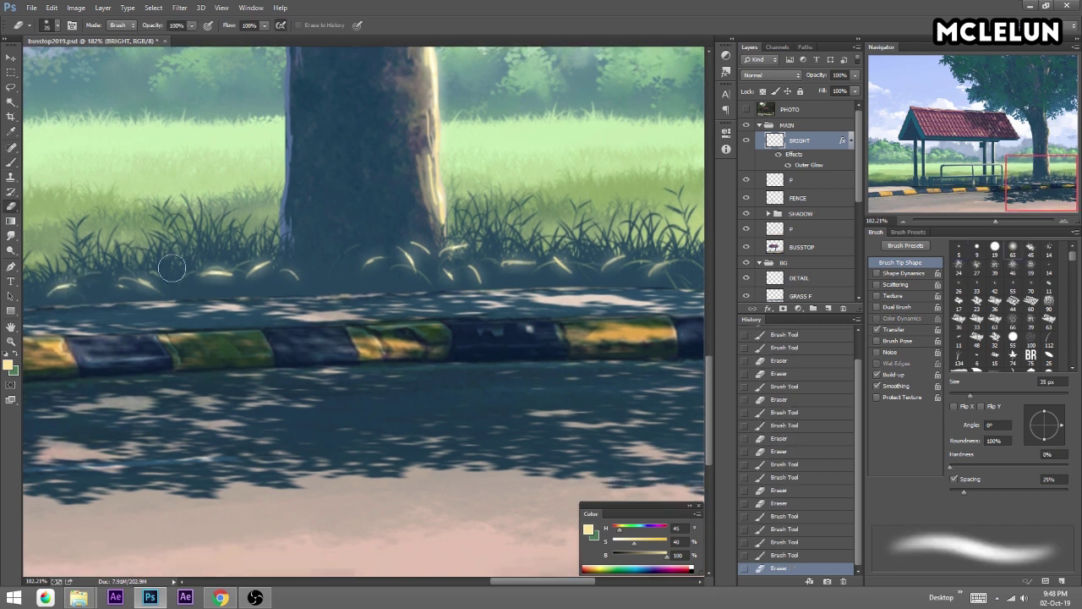
drag(1004, 182, 991, 182)
key(b)
drag(133, 288, 165, 285)
key(e)
drag(1010, 194, 942, 195)
key(b)
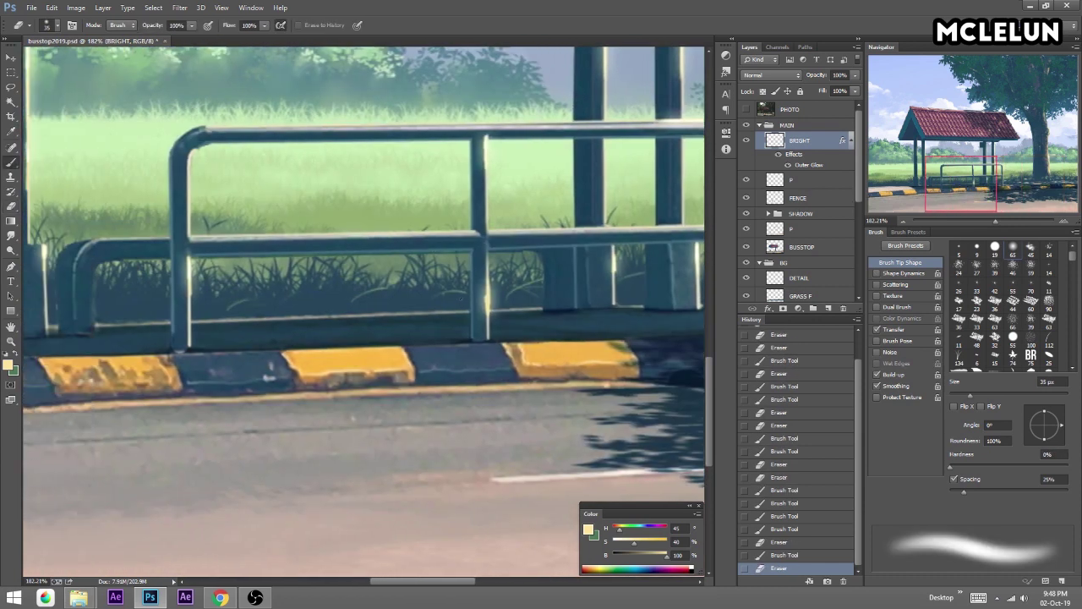
drag(397, 301, 427, 283)
key(e)
key(b)
Add short light grass strokes near the fence, erasing the excess.
drag(252, 304, 299, 288)
key(e)
drag(966, 188, 950, 187)
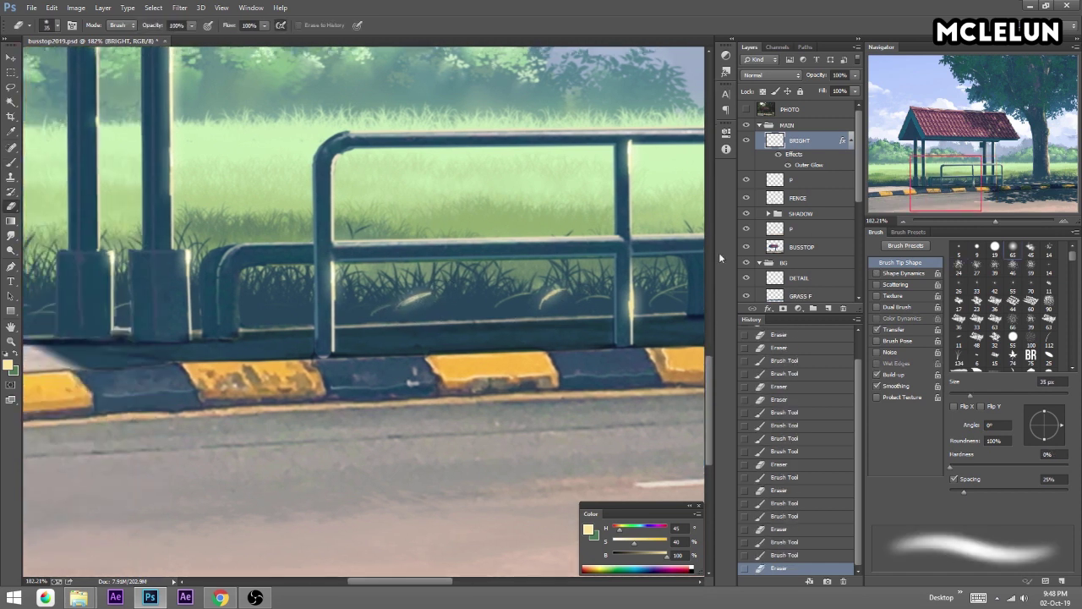
key(b)
mouse_move(277, 314)
mouse_down()
mouse_move(301, 299)
mouse_move(253, 315)
mouse_move(243, 277)
mouse_up()
key(e)
key(b)
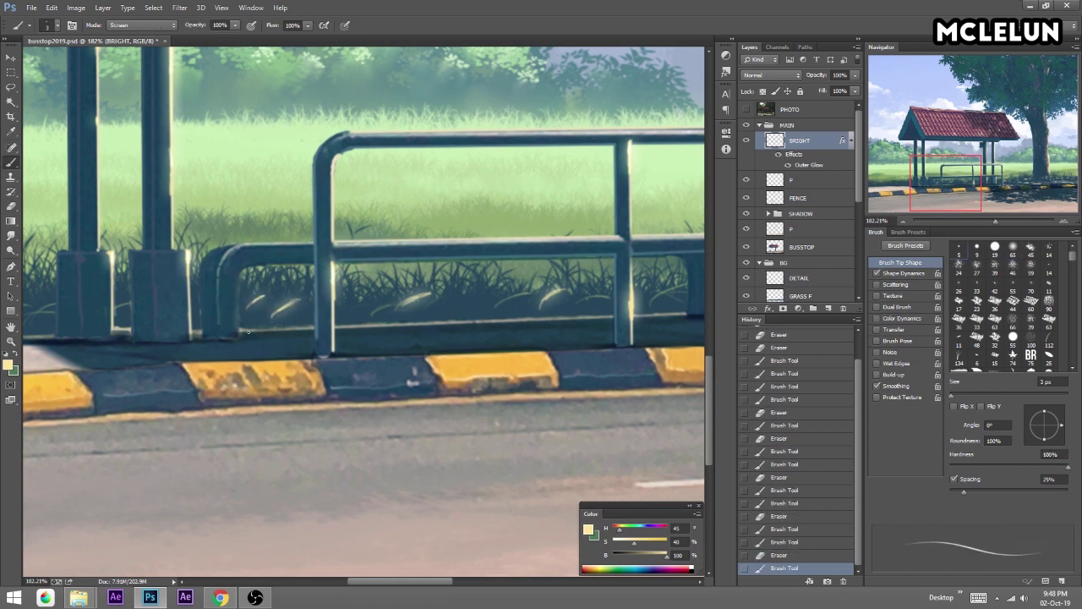
Turn off Shape Dynamics and paint thin bright lines along the fence base and rails.
drag(242, 329, 275, 327)
mouse_move(554, 320)
mouse_down()
mouse_move(410, 321)
mouse_move(536, 320)
mouse_move(490, 322)
mouse_up()
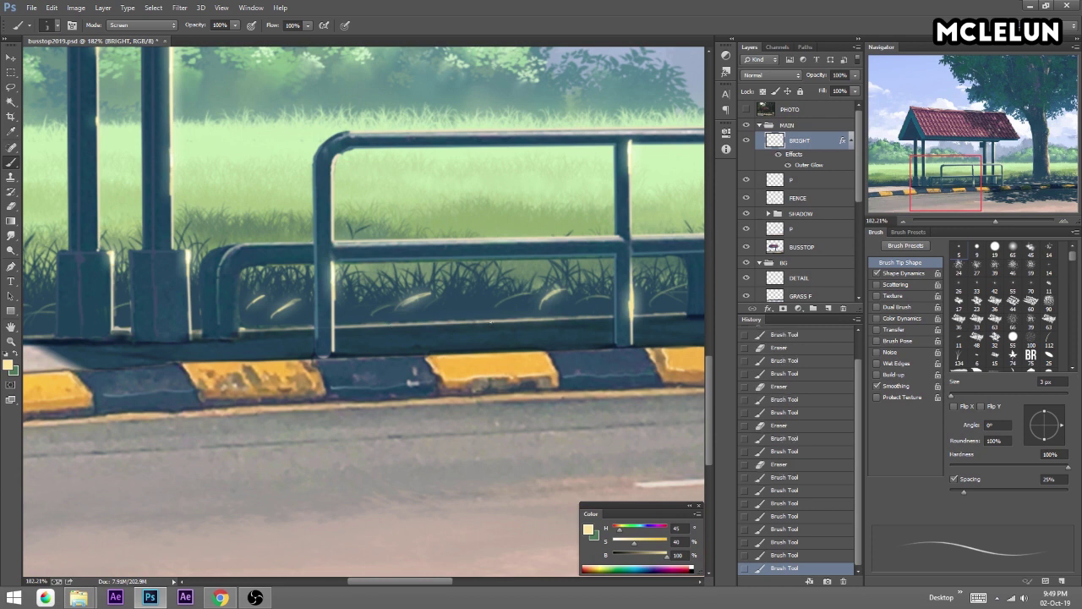
click(877, 274)
drag(576, 319, 390, 323)
drag(392, 321, 484, 321)
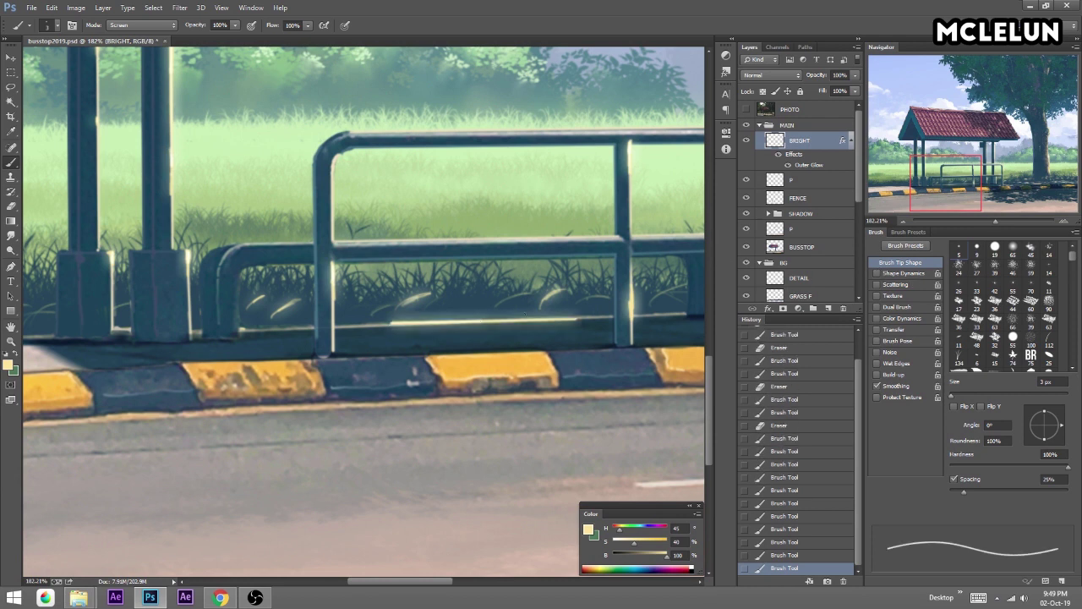
drag(245, 325, 685, 313)
mouse_move(527, 275)
mouse_down()
mouse_move(136, 254)
mouse_move(15, 263)
mouse_up()
mouse_move(341, 303)
mouse_down()
mouse_move(511, 301)
mouse_move(505, 277)
mouse_up()
click(571, 298)
Erase stray grass highlights near the fence.
key(e)
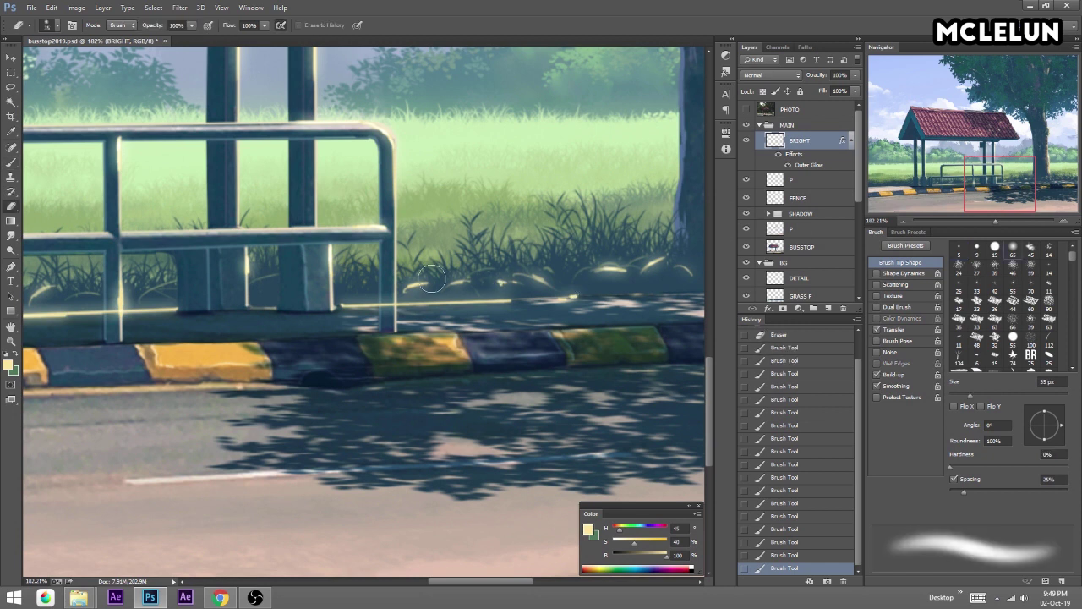
drag(404, 292, 457, 268)
drag(480, 301, 514, 285)
drag(446, 296, 470, 276)
Paint a bright line along the curb top, trimming excess highlights at the fence base.
drag(996, 220, 979, 218)
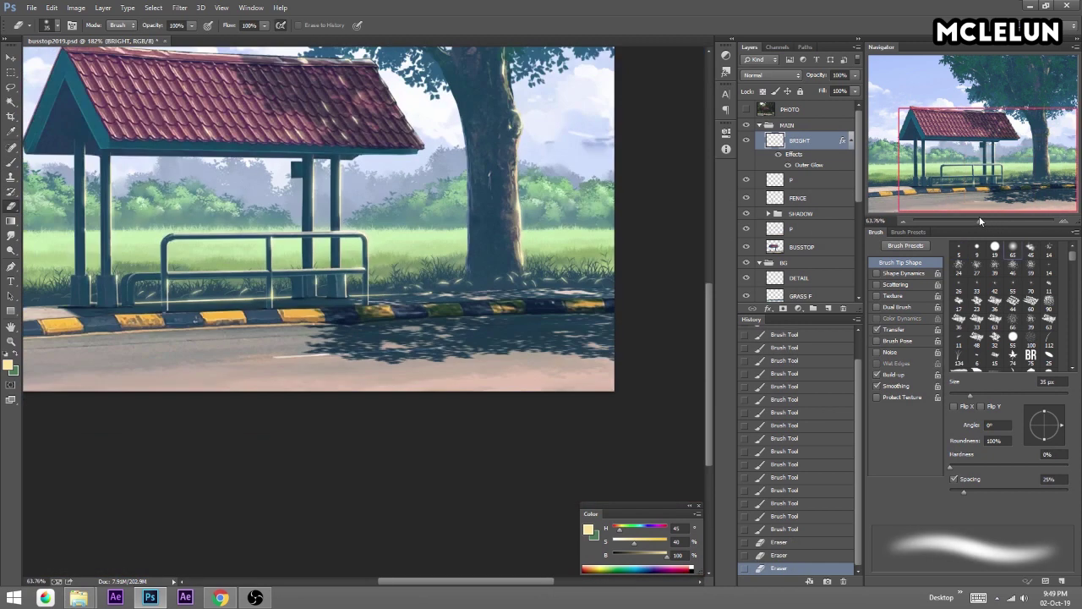
mouse_move(282, 298)
mouse_down()
mouse_move(161, 303)
mouse_move(140, 291)
mouse_move(416, 282)
mouse_up()
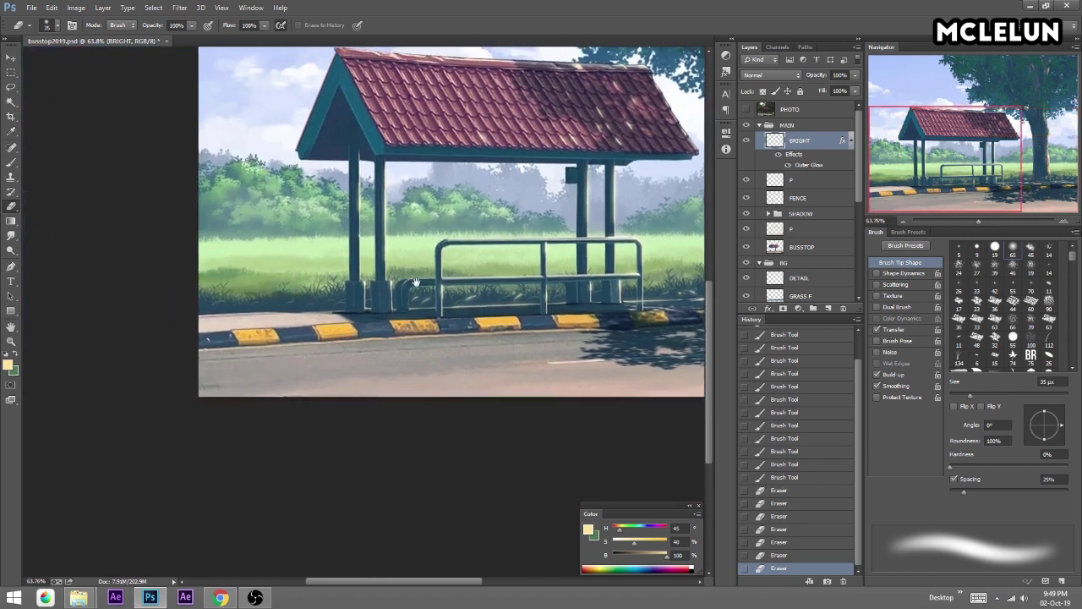
key(b)
drag(279, 314, 325, 311)
mouse_move(197, 315)
mouse_down()
mouse_move(342, 311)
mouse_move(391, 298)
mouse_up()
key(e)
key(b)
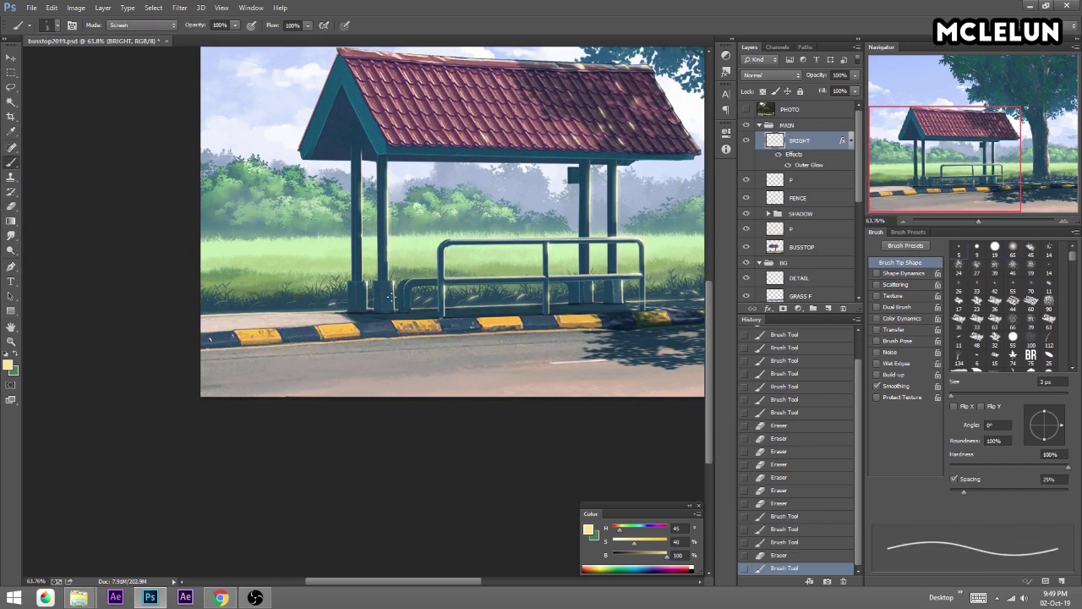
Fit the image to the window, erase a stray highlight and add small rim highlights.
key(ctrl+0)
key(e)
drag(548, 462, 494, 454)
key(b)
drag(548, 239, 558, 255)
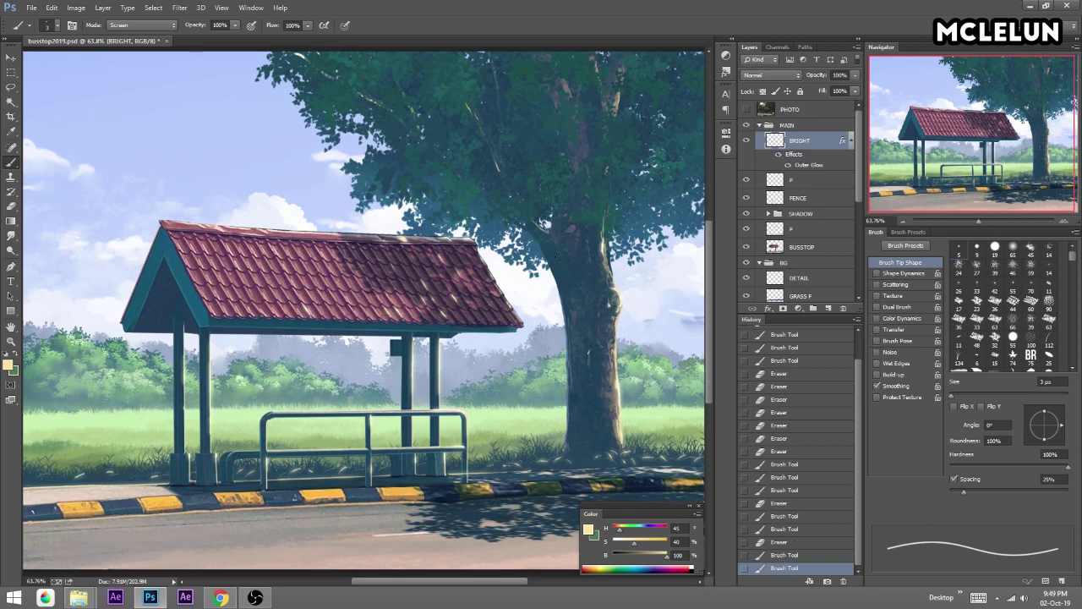
Undo a yellow stroke by the trunk and dab light-green leaf highlights beside it.
drag(980, 221, 1013, 222)
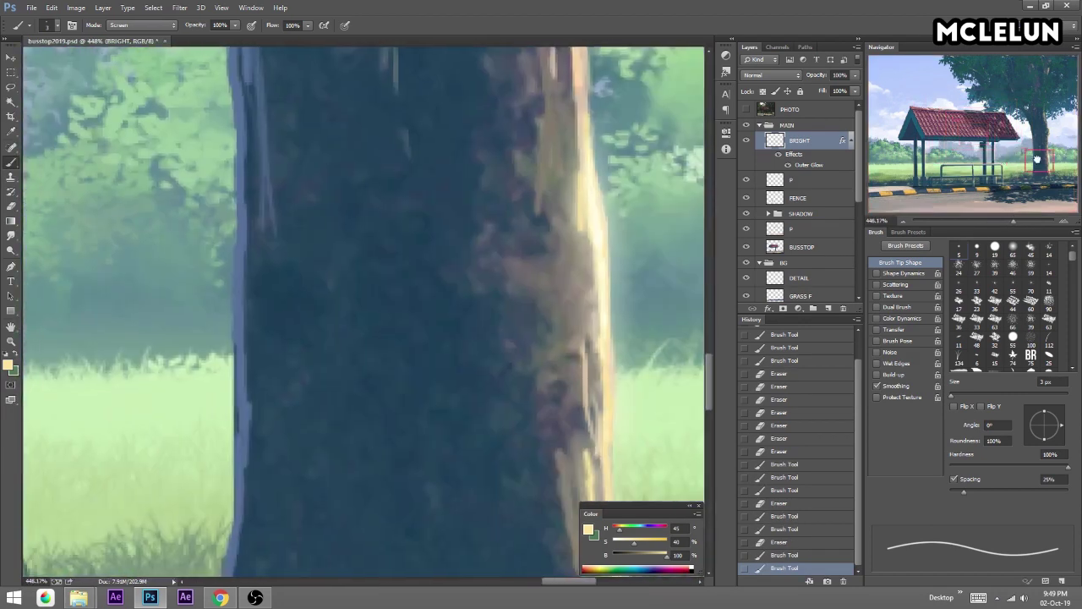
mouse_move(207, 382)
mouse_down()
mouse_move(248, 380)
mouse_move(192, 370)
mouse_move(210, 377)
mouse_move(258, 356)
mouse_up()
key(ctrl+z)
alt+click(245, 398)
drag(144, 378, 140, 372)
Erase a misplaced light dab, then dab pale-green leaf highlights on the foliage right of the trunk.
key(e)
click(283, 359)
key(b)
click(688, 365)
click(1063, 159)
click(616, 359)
click(305, 241)
click(310, 263)
click(303, 231)
Dab small pale-green highlights along the grass tops.
click(389, 385)
click(413, 372)
click(572, 375)
click(628, 371)
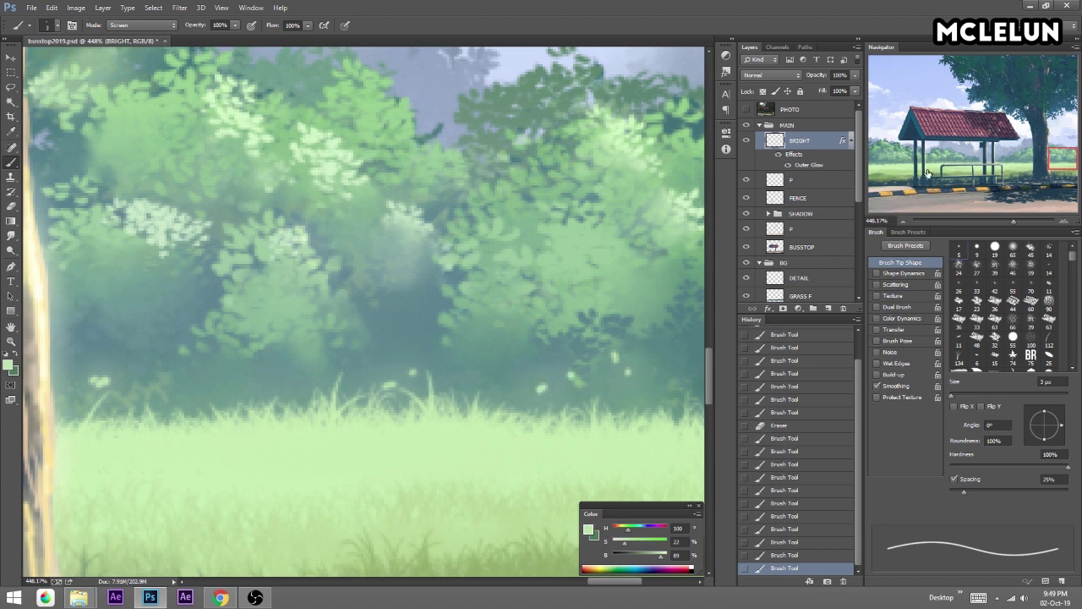
Dab small leaf highlights on the bushes around the bus-stop pole.
click(909, 161)
click(382, 277)
click(404, 301)
click(400, 332)
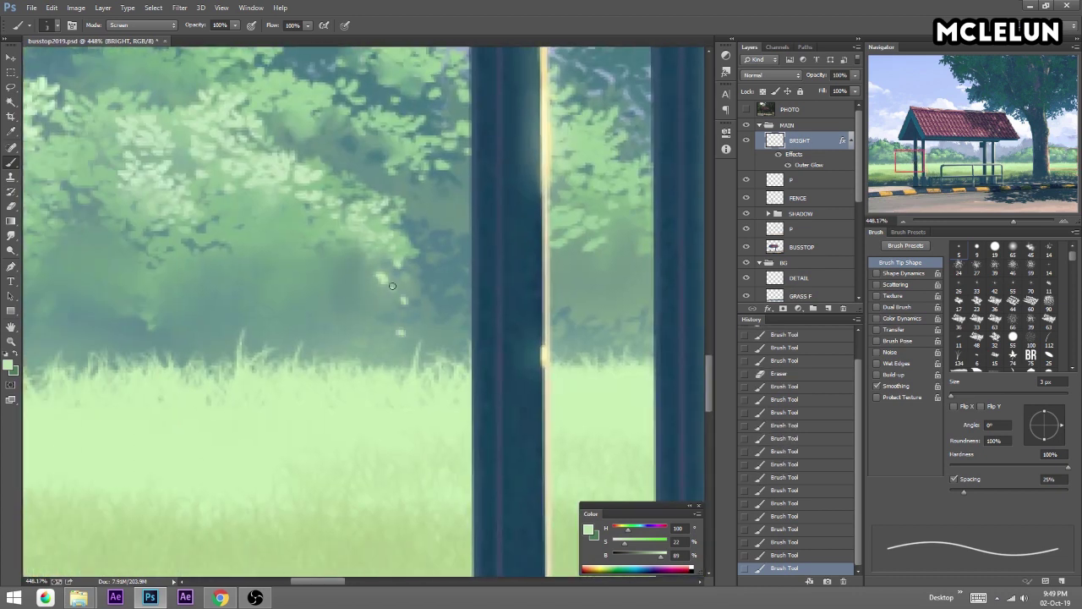
click(394, 284)
click(369, 265)
click(369, 341)
Add leaf highlights on the left bushes and dots along the grass line.
click(884, 162)
click(375, 284)
click(541, 321)
click(555, 326)
click(575, 334)
Switch to a slightly paler green and paint short grass-tip highlight strokes.
alt+click(657, 123)
mouse_move(1010, 219)
mouse_down()
mouse_move(981, 219)
mouse_move(1004, 221)
mouse_up()
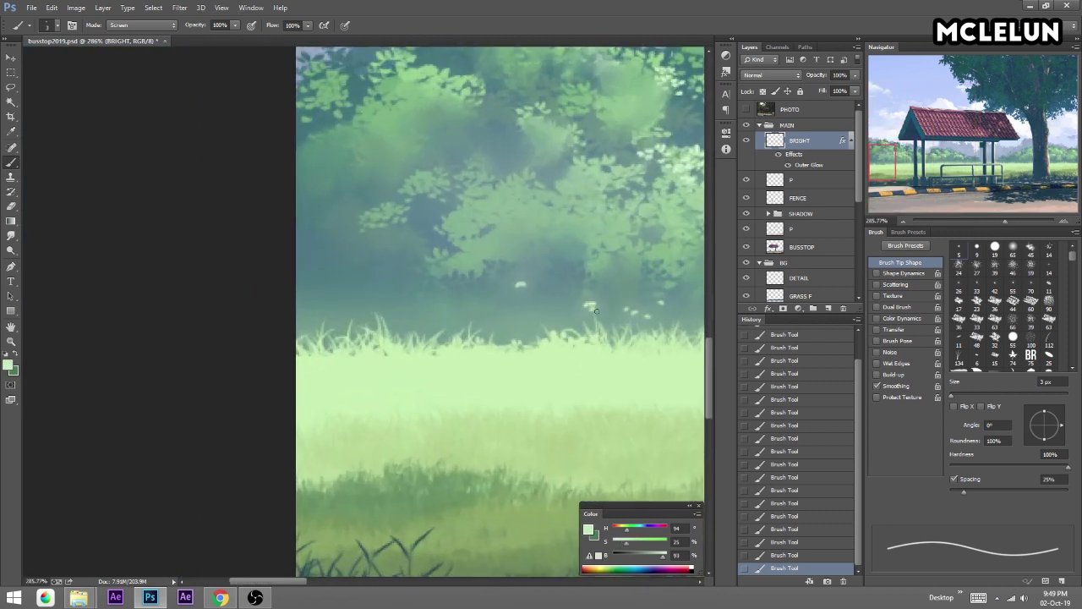
drag(438, 318, 445, 312)
drag(453, 320, 463, 318)
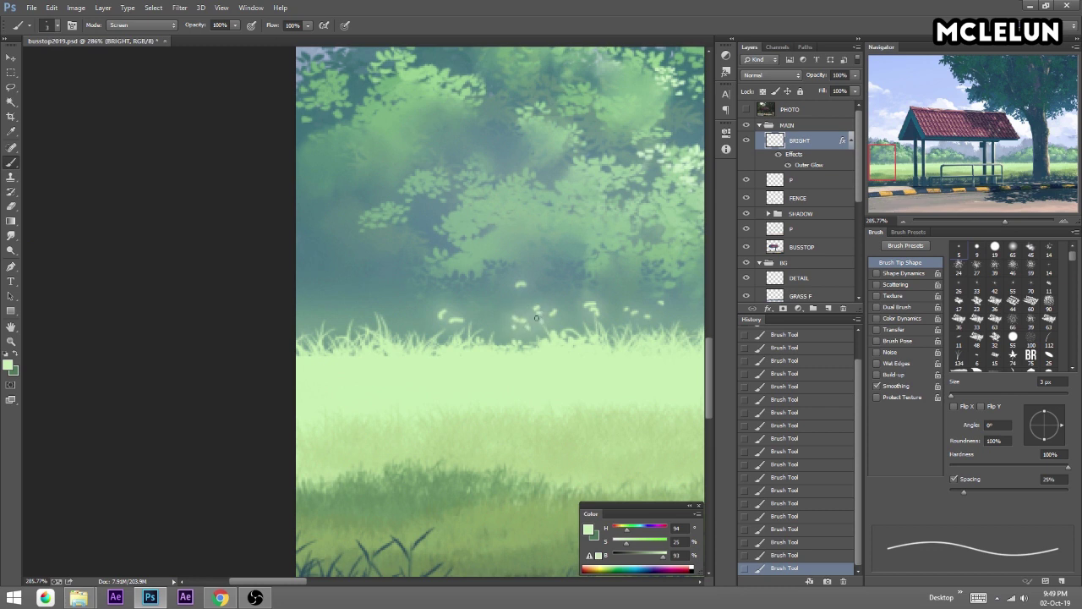
Erase stray light speckles on the grass with the soft eraser.
key(e)
drag(515, 345, 485, 285)
drag(591, 340, 645, 343)
drag(454, 338, 389, 332)
Return to the thin brush and dab highlights on the grass tips by the fence.
key(b)
scroll(592, 287, up, 8)
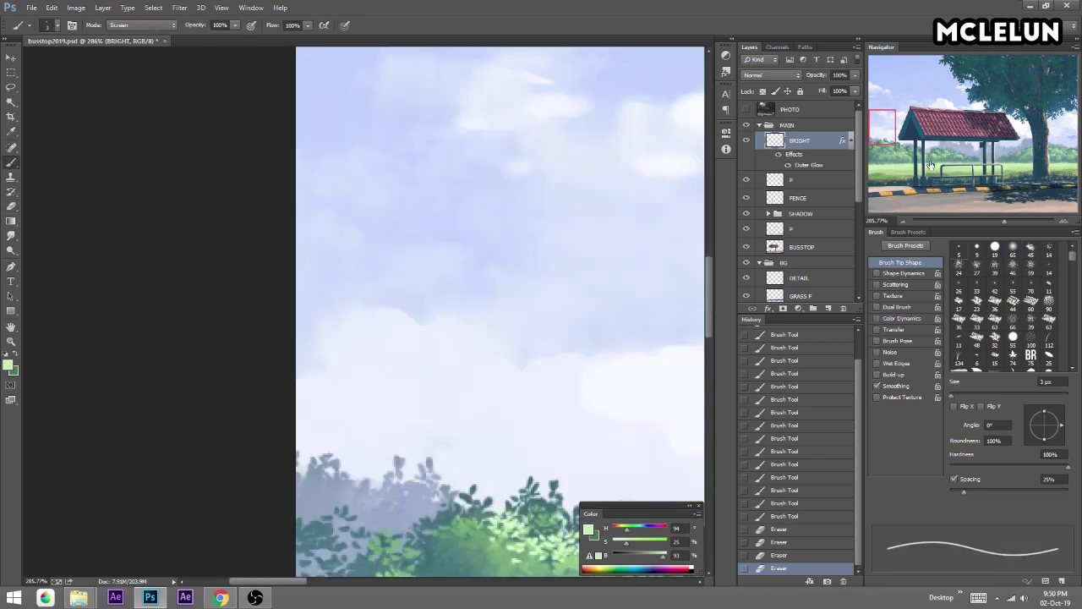
drag(930, 165, 998, 168)
click(533, 225)
click(584, 221)
click(600, 217)
click(650, 221)
click(658, 219)
click(691, 220)
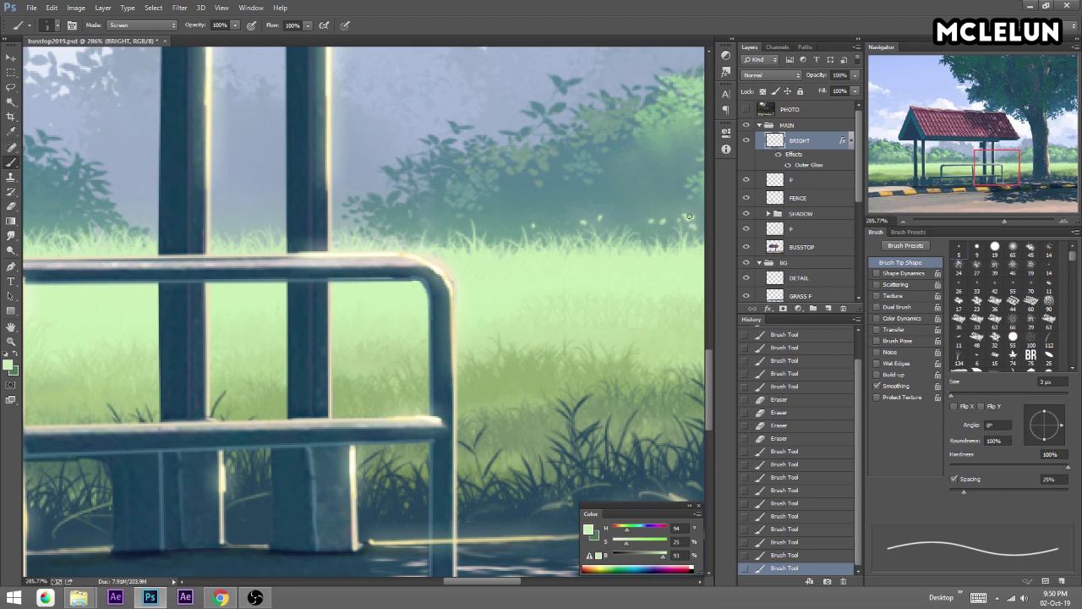
Dab light grass-tip highlights on the grass right of the fence.
drag(689, 216, 566, 255)
click(570, 246)
click(625, 245)
click(635, 242)
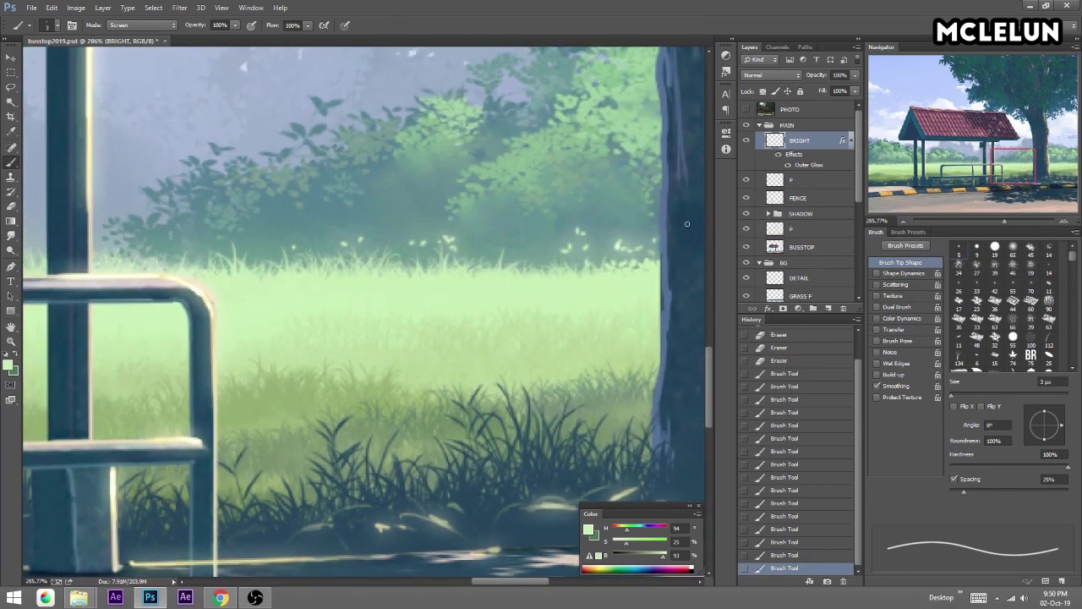
Sample a darker muted green from the foliage and zoom out to the whole image.
click(1035, 160)
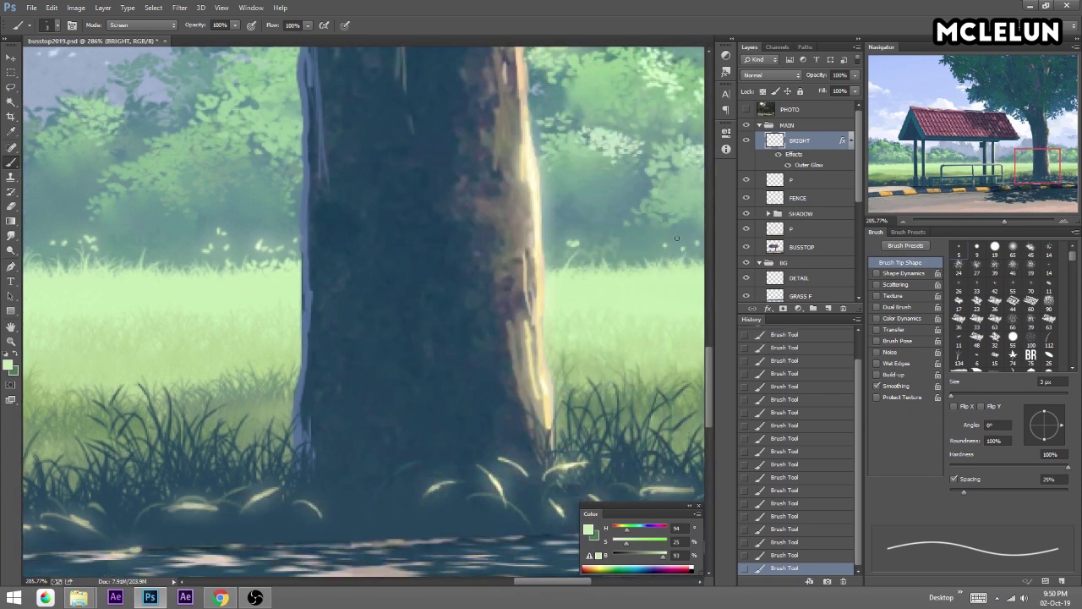
alt+click(163, 186)
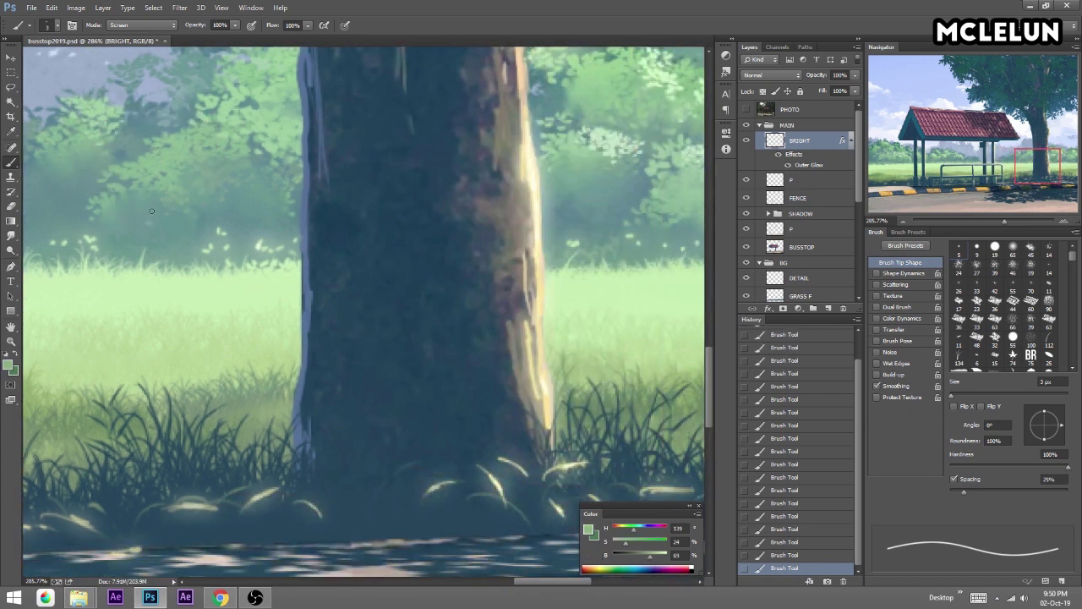
scroll(231, 198, left, 5)
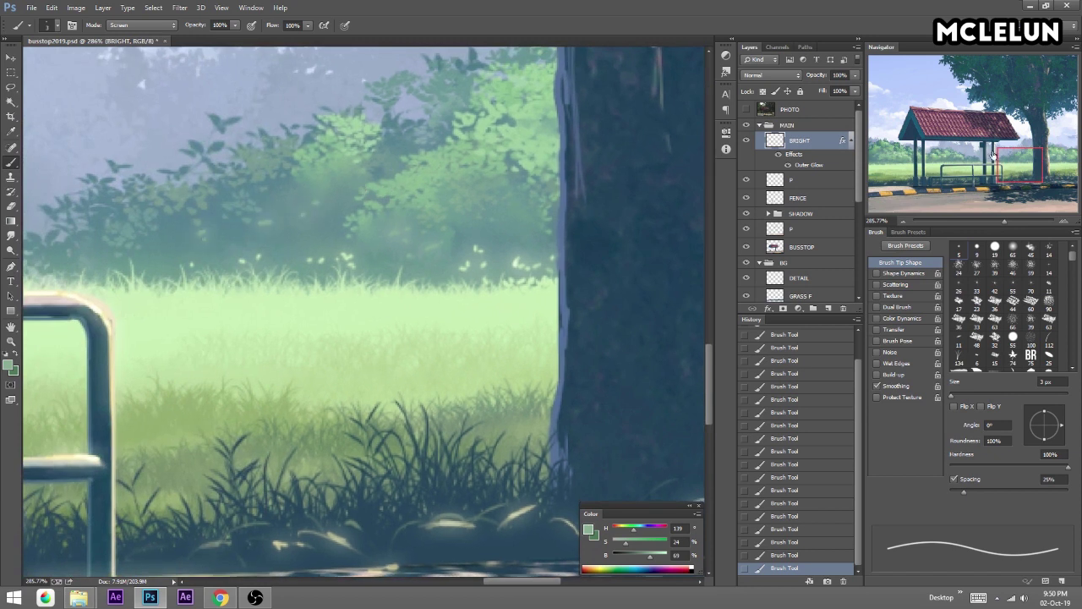
drag(994, 154, 900, 151)
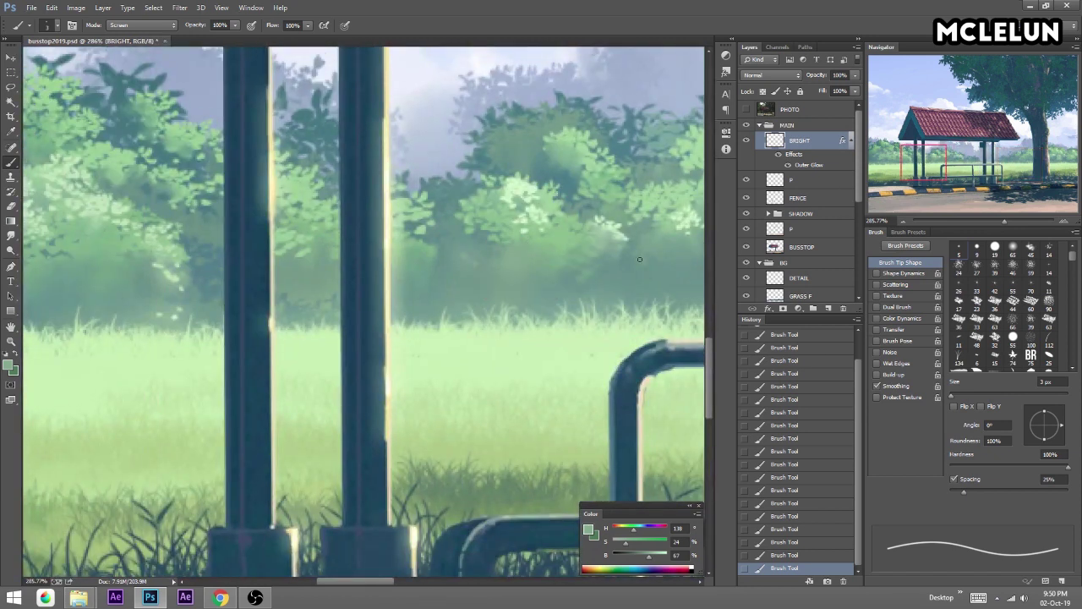
click(888, 179)
mouse_move(71, 154)
mouse_down()
mouse_move(164, 222)
mouse_move(190, 228)
mouse_up()
drag(1000, 219, 974, 221)
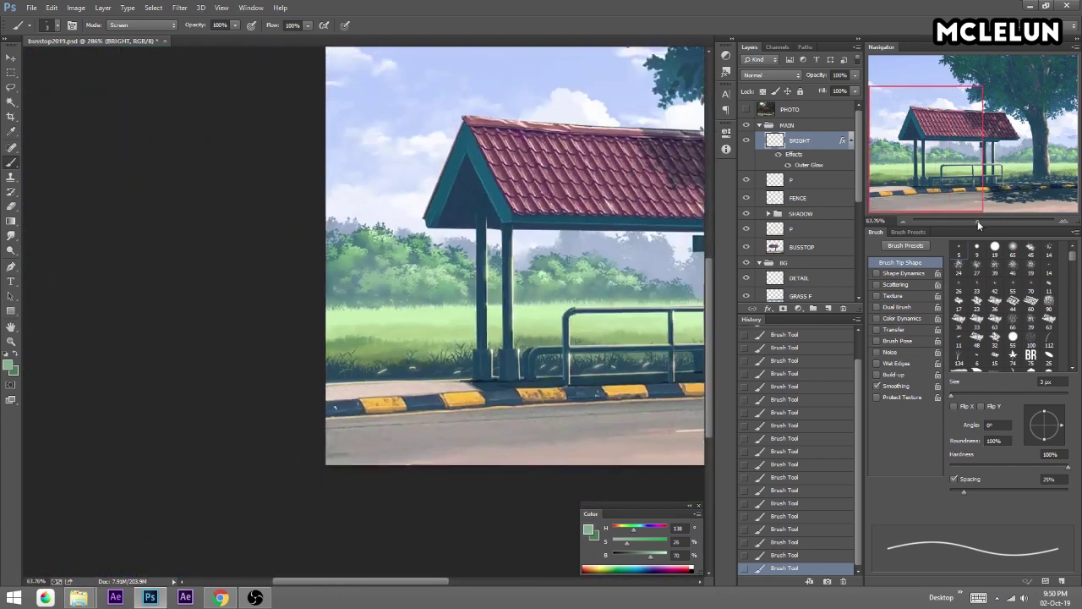
Erase the stray highlight near the bench, save the document, and select the MAIN group.
key(e)
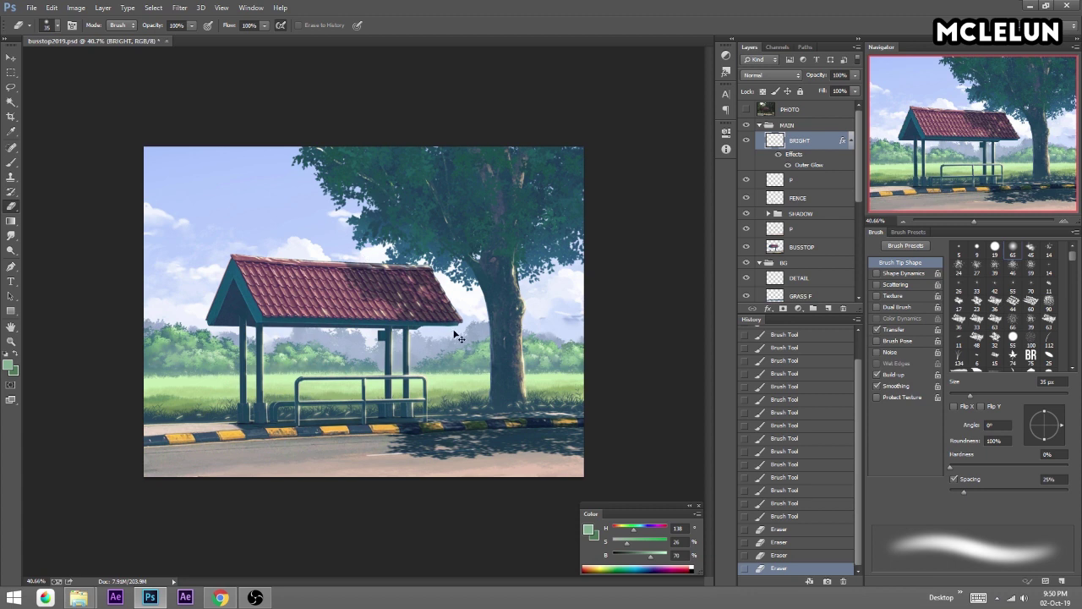
drag(301, 420, 318, 418)
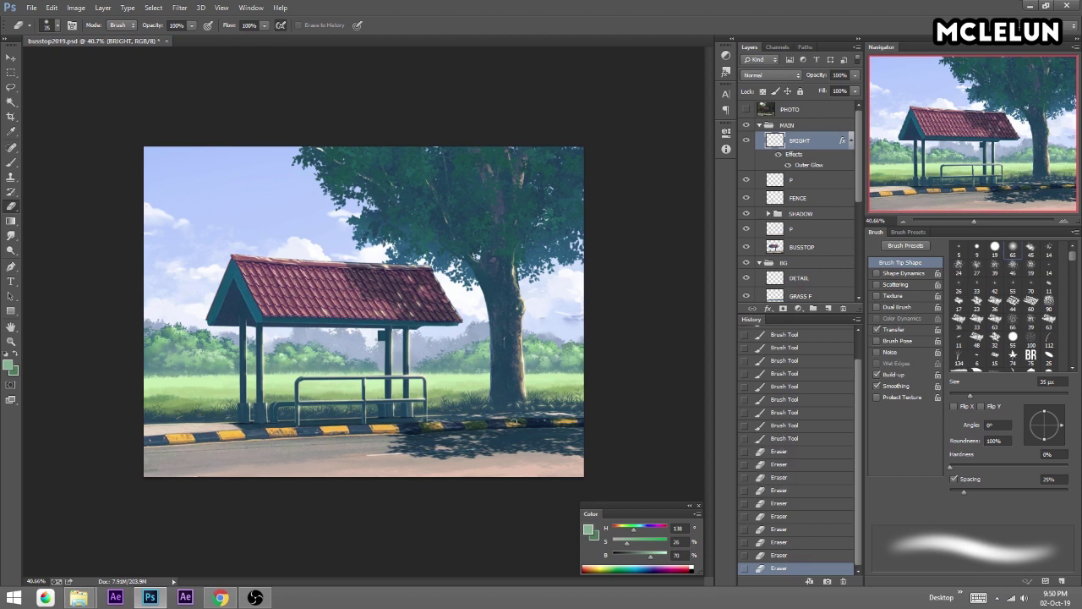
key(ctrl+s)
click(766, 127)
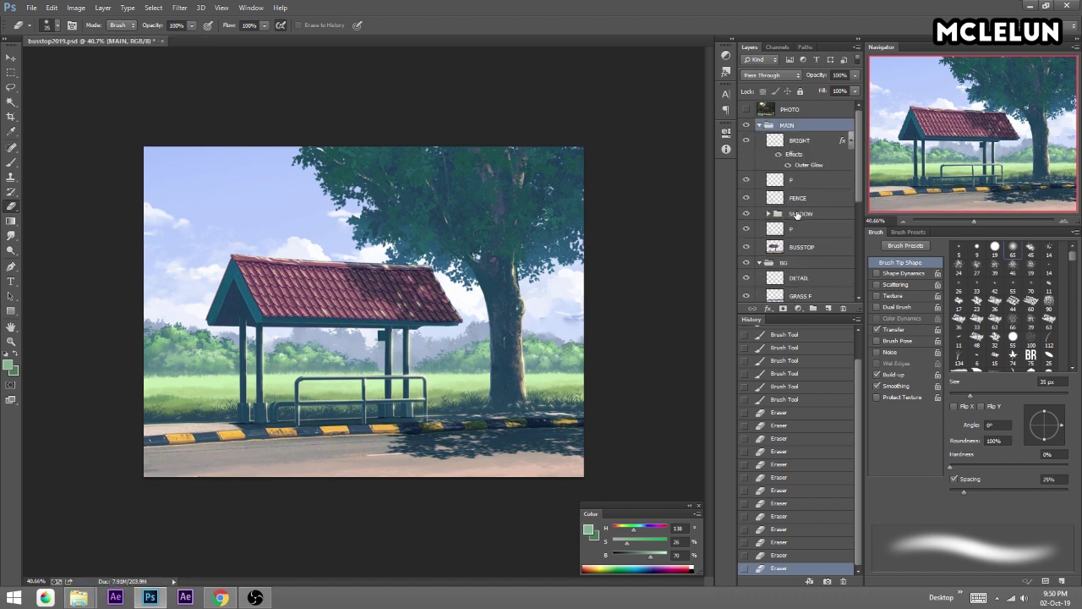
Lock transparent pixels on the TREE layer inside SHADOW and pick a soft 65 px brush.
click(797, 201)
click(768, 214)
click(810, 246)
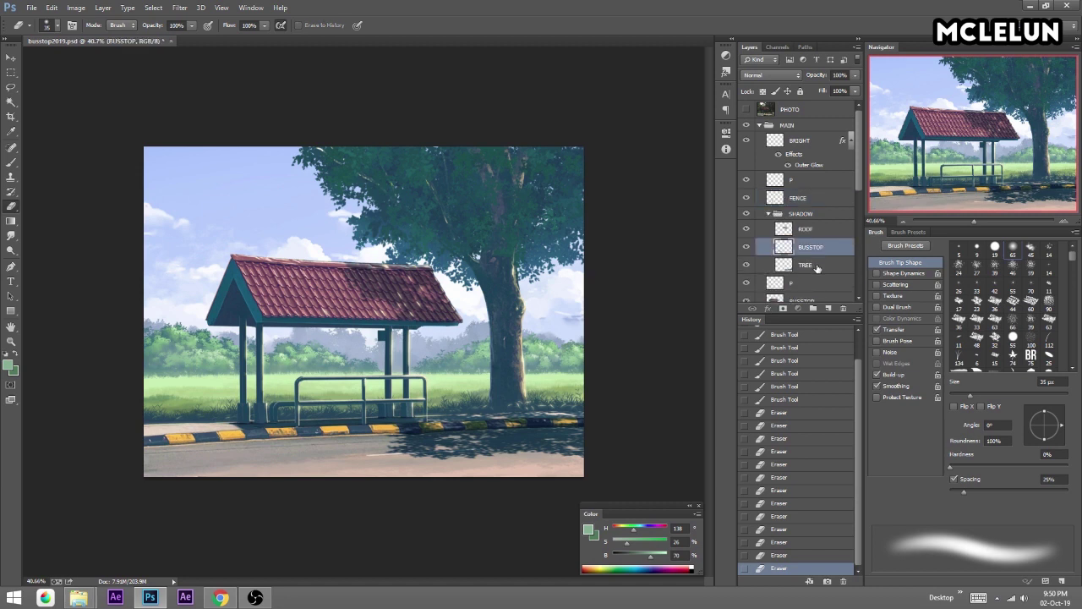
click(805, 265)
click(762, 91)
key(b)
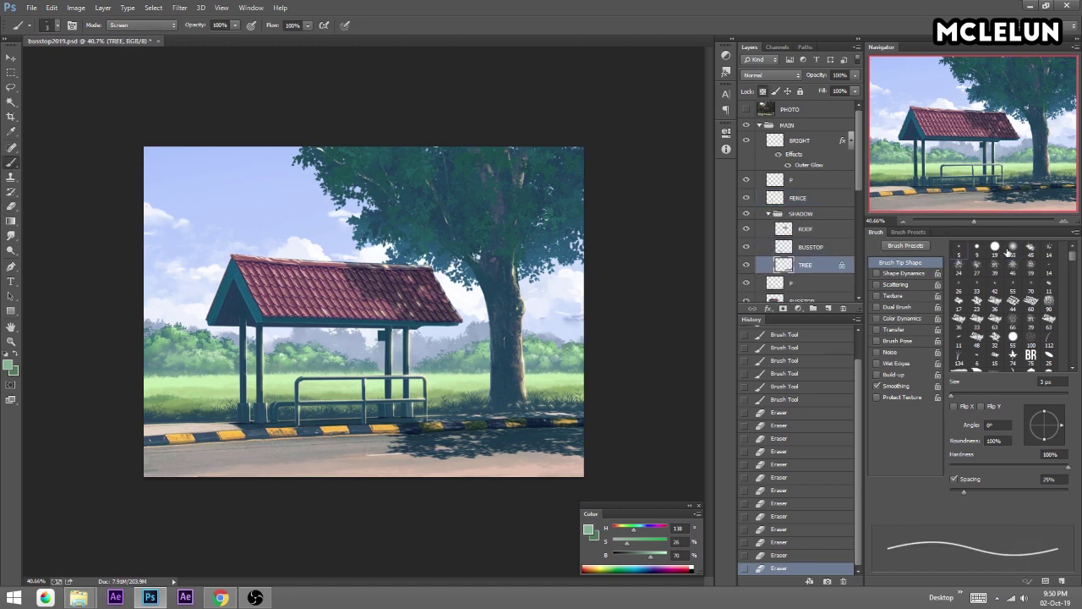
click(1011, 248)
Set the SHADOW group's blend mode to Multiply and pick red as the painting colour.
click(807, 217)
click(781, 76)
click(989, 219)
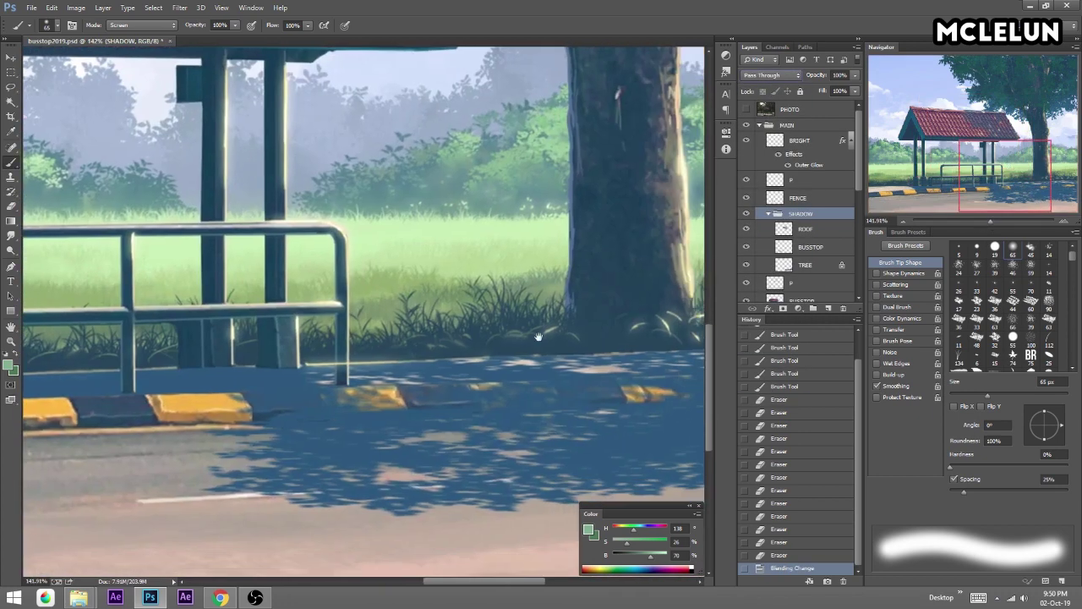
drag(538, 337, 504, 298)
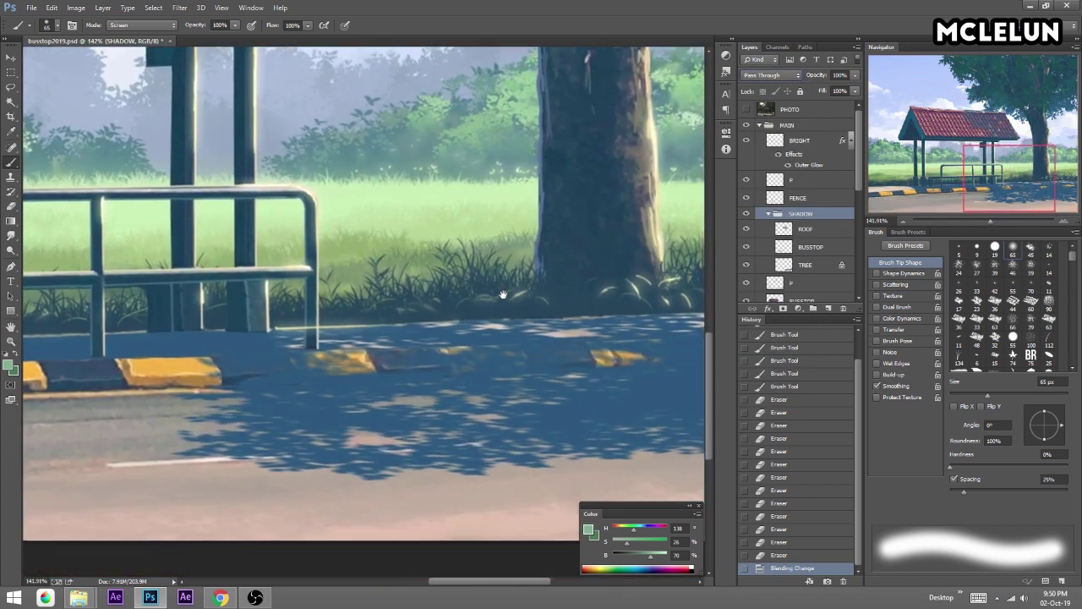
click(781, 78)
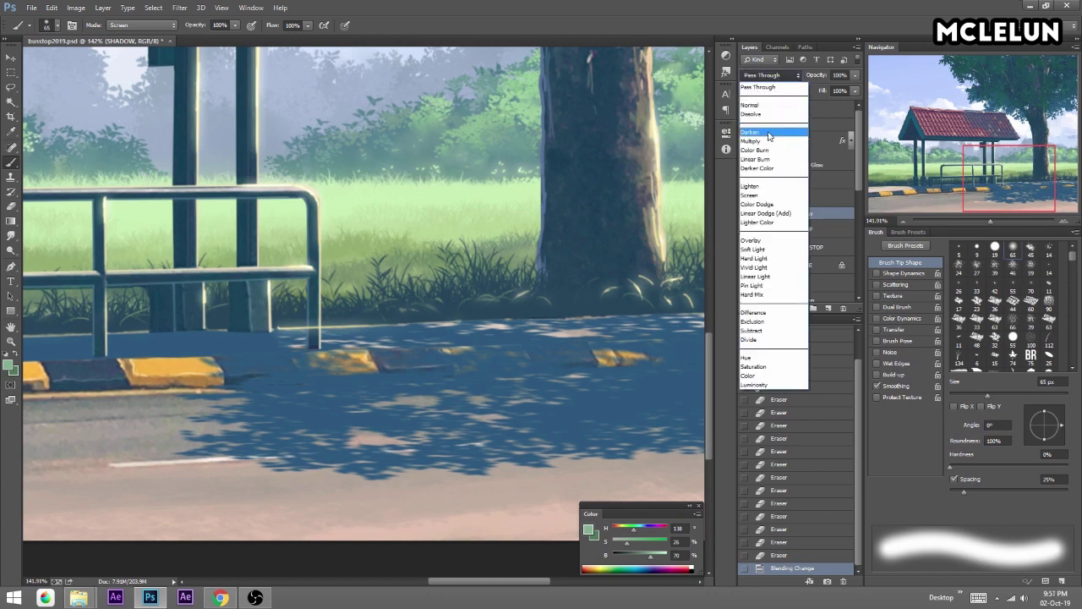
click(756, 140)
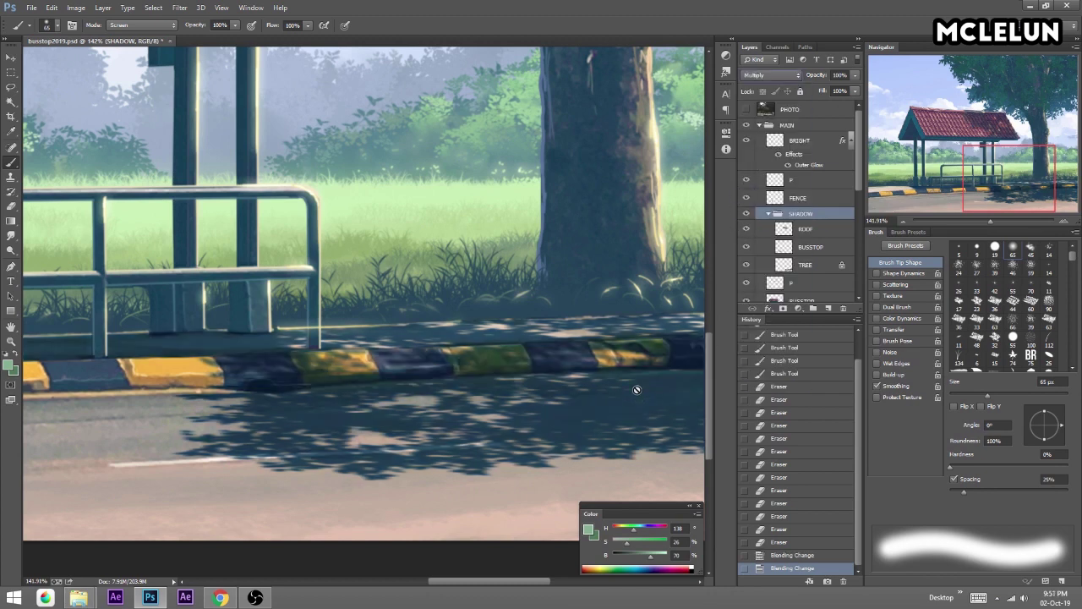
mouse_move(643, 532)
mouse_down()
mouse_move(667, 530)
mouse_move(645, 544)
mouse_move(676, 556)
mouse_up()
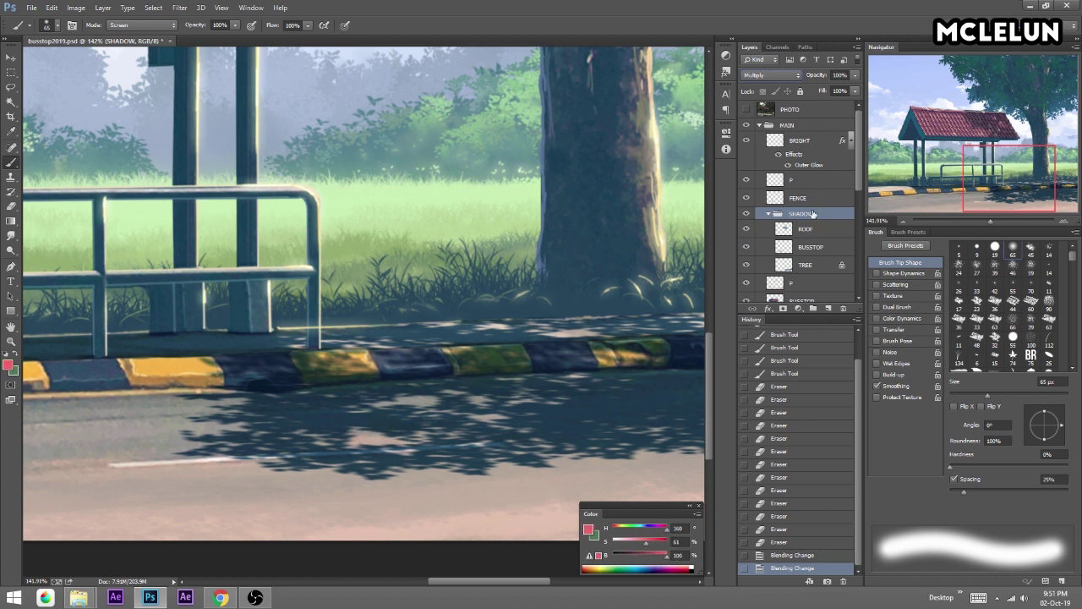
Collapse SHADOW and add a new layer named GLOW above BRIGHT.
click(768, 214)
click(809, 140)
click(827, 307)
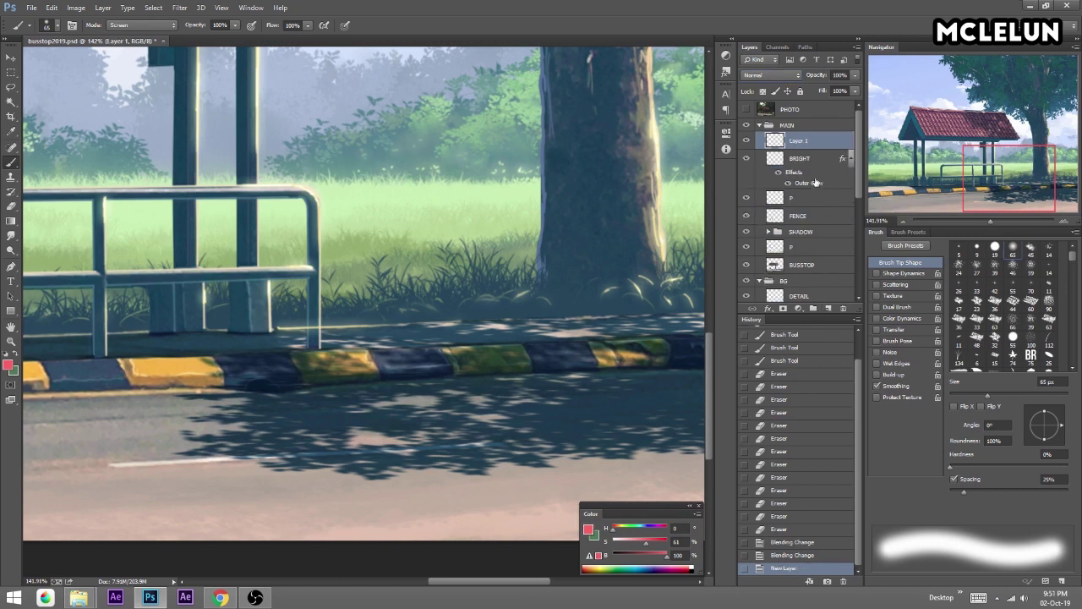
double_click(798, 142)
text(GLOW)
key(Return)
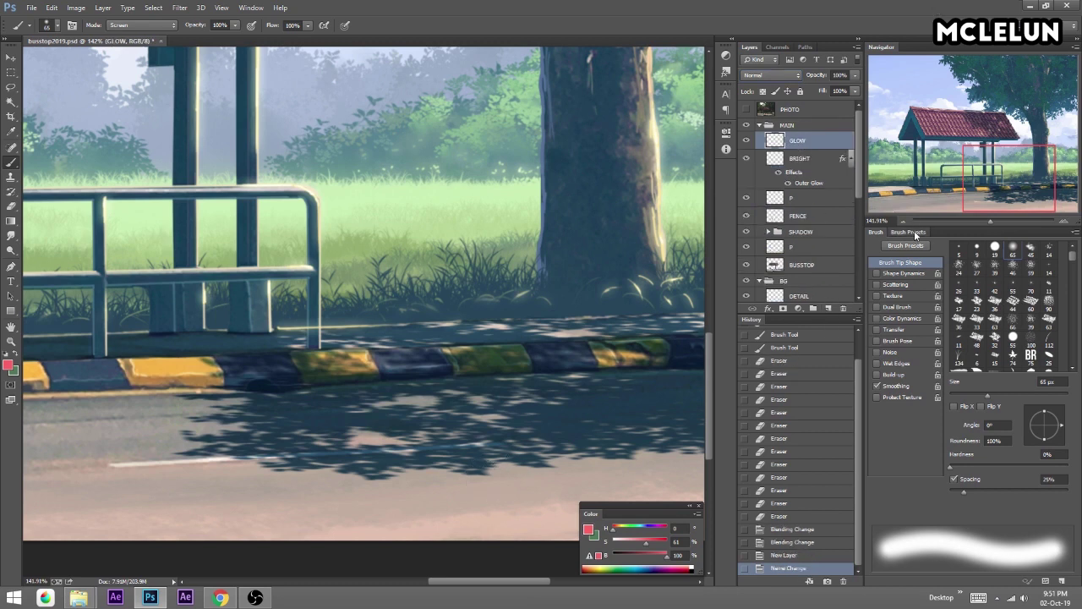
Paint a first pink stroke on the road and set GLOW to Screen blending.
click(914, 230)
drag(541, 461, 698, 469)
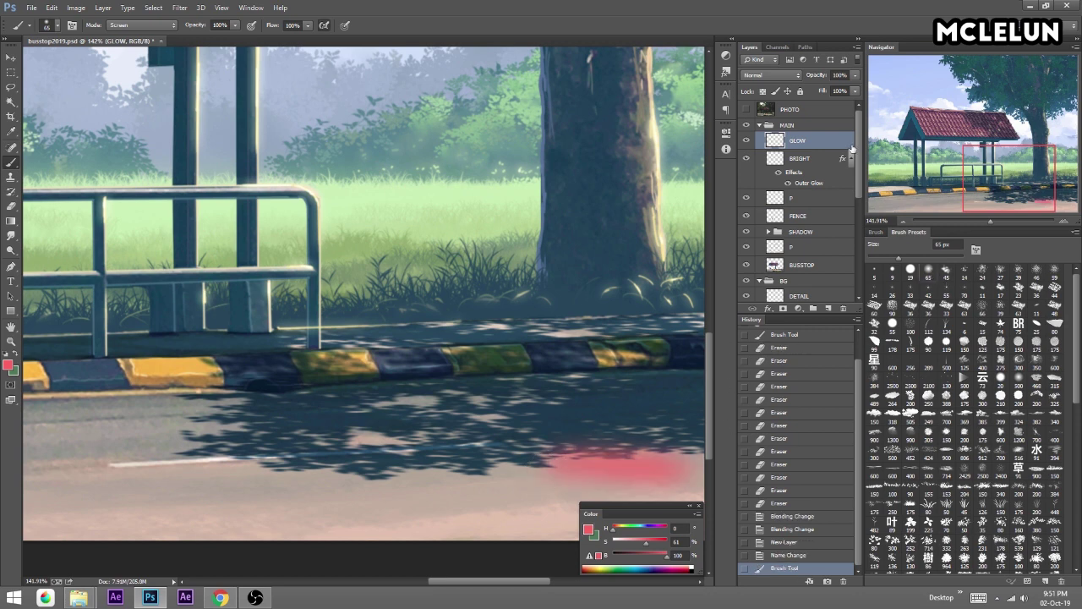
click(774, 75)
click(760, 173)
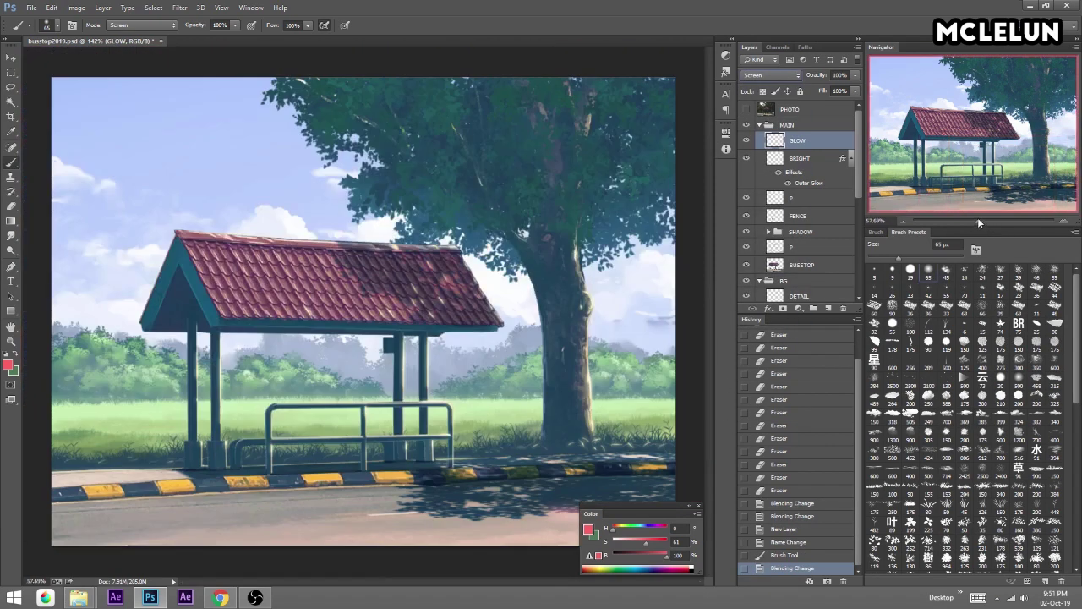
Spread the pink glow across the right side of the road with an enlarged soft brush.
drag(989, 223, 974, 222)
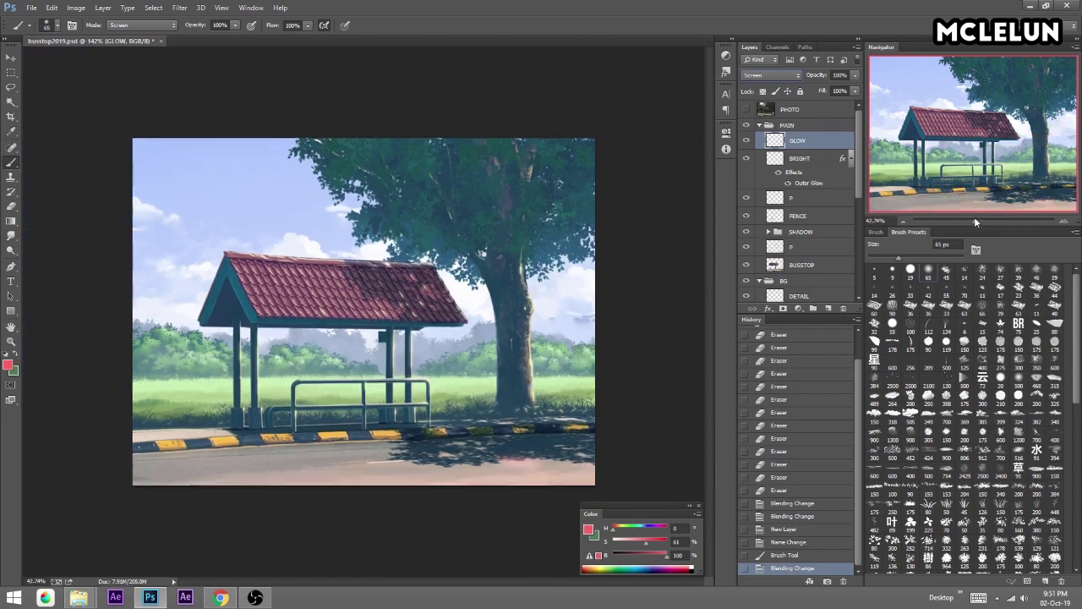
click(523, 475)
key(bracketright)
key(bracketright)
key(bracketright)
key(bracketright)
drag(523, 472, 651, 473)
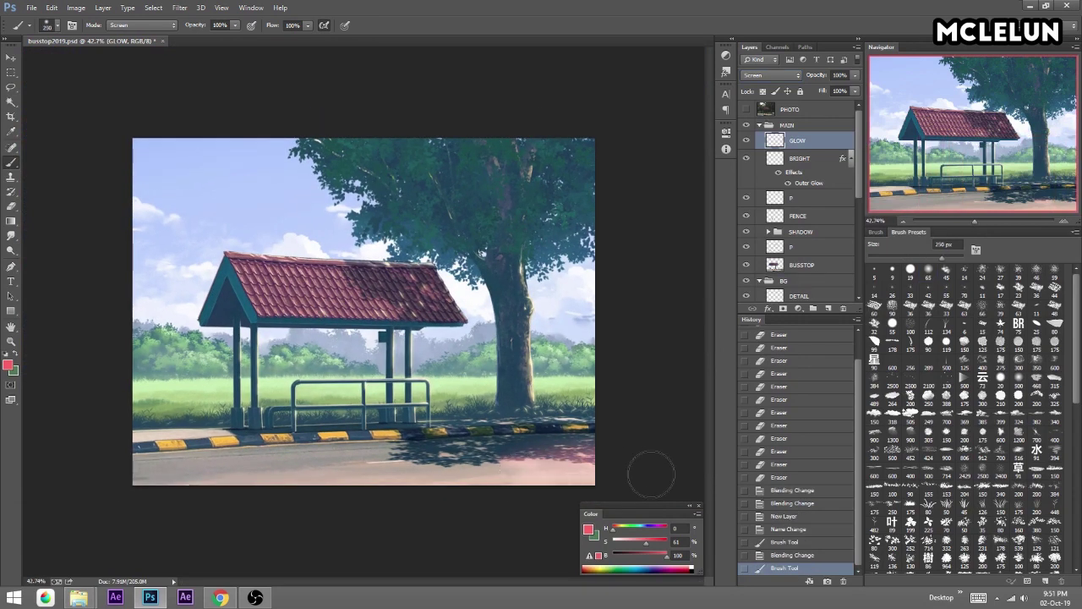
mouse_move(575, 475)
mouse_down()
mouse_move(144, 463)
mouse_move(566, 458)
mouse_up()
mouse_move(483, 454)
mouse_down()
mouse_move(604, 431)
mouse_move(104, 465)
mouse_up()
Pick a larger soft eraser and erase pink glow along the curb and road.
key(e)
key(b)
key(e)
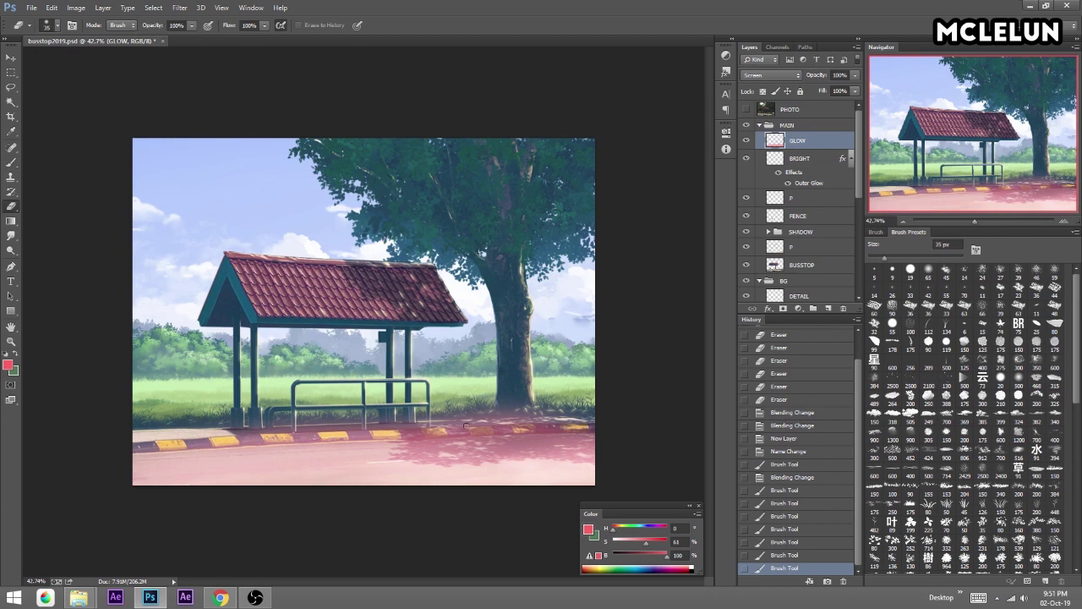
click(927, 273)
key(bracketright)
key(bracketright)
key(bracketright)
mouse_move(599, 417)
mouse_down()
mouse_move(398, 416)
mouse_move(102, 436)
mouse_up()
mouse_move(516, 444)
mouse_down()
mouse_move(101, 471)
mouse_move(612, 456)
mouse_up()
Repaint pink glow along the curb and right road, undoing a stray stroke over the tree.
key(b)
drag(550, 487, 657, 449)
mouse_move(525, 434)
mouse_down()
mouse_move(626, 432)
mouse_move(546, 429)
mouse_move(599, 466)
mouse_move(605, 419)
mouse_up()
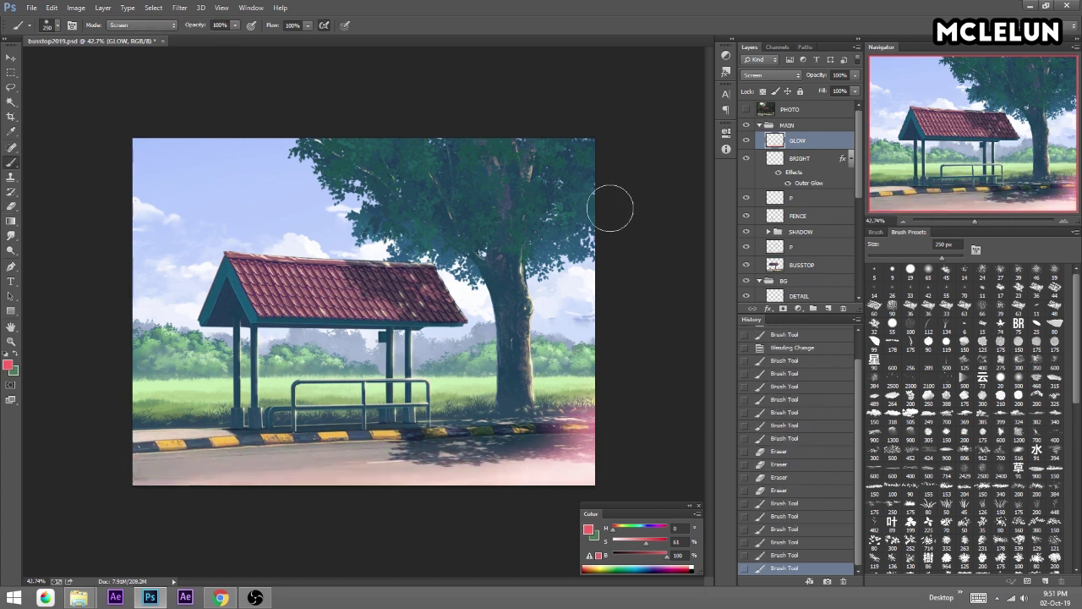
drag(589, 143, 546, 249)
key(ctrl+z)
mouse_move(604, 437)
mouse_down()
mouse_move(518, 477)
mouse_move(526, 491)
mouse_up()
Alternate erasing and repainting to soften the glow on the right road.
key(e)
key(b)
drag(592, 448, 432, 465)
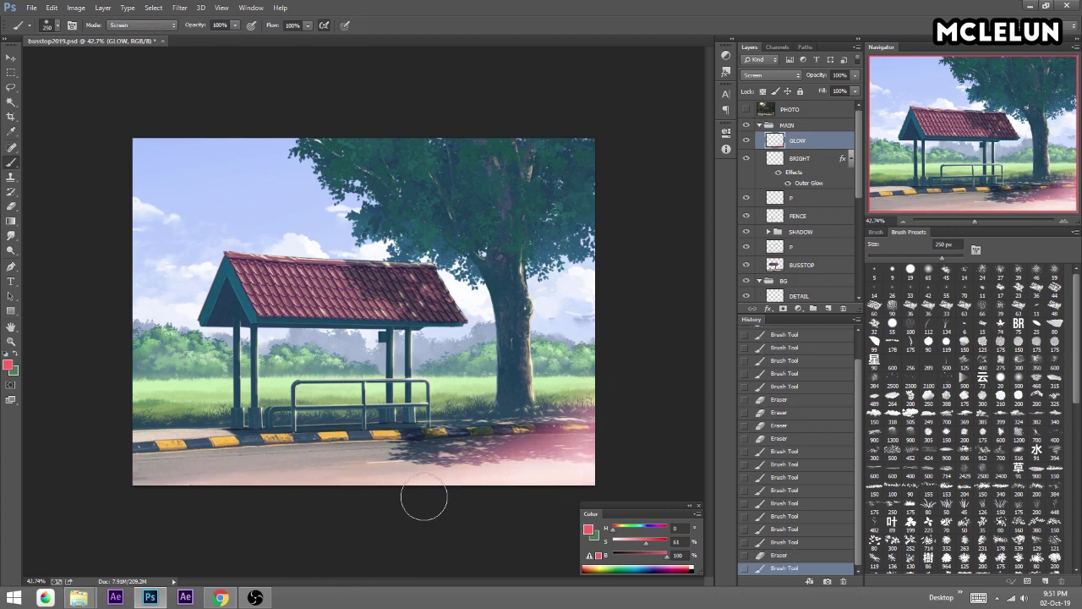
key(e)
mouse_move(609, 393)
mouse_down()
mouse_move(574, 439)
mouse_move(490, 431)
mouse_up()
key(b)
drag(631, 415, 546, 439)
Extend the road glow further left with a much larger brush and rename the layer GLOW FLOOR.
key(bracketright)
key(bracketright)
key(bracketright)
drag(606, 150, 541, 182)
key(ctrl+z)
key(bracketright)
key(bracketright)
drag(589, 473, 392, 541)
double_click(795, 140)
text(FLOOR)
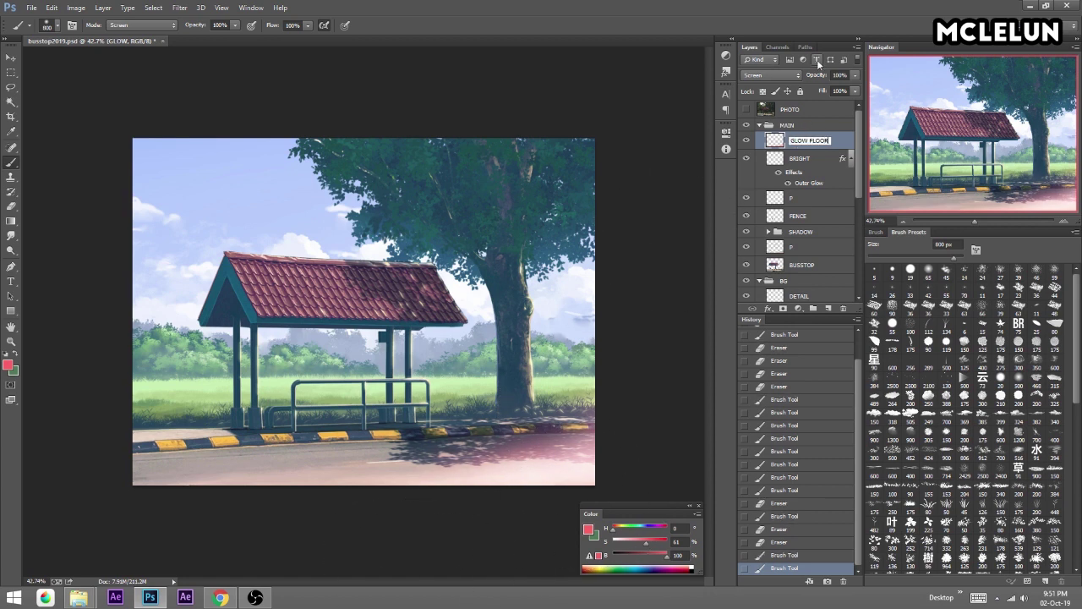
key(Return)
Touch up the road glow, lightly erasing near the bench, then add a new layer above GLOW FLOOR.
key(e)
drag(508, 440, 638, 398)
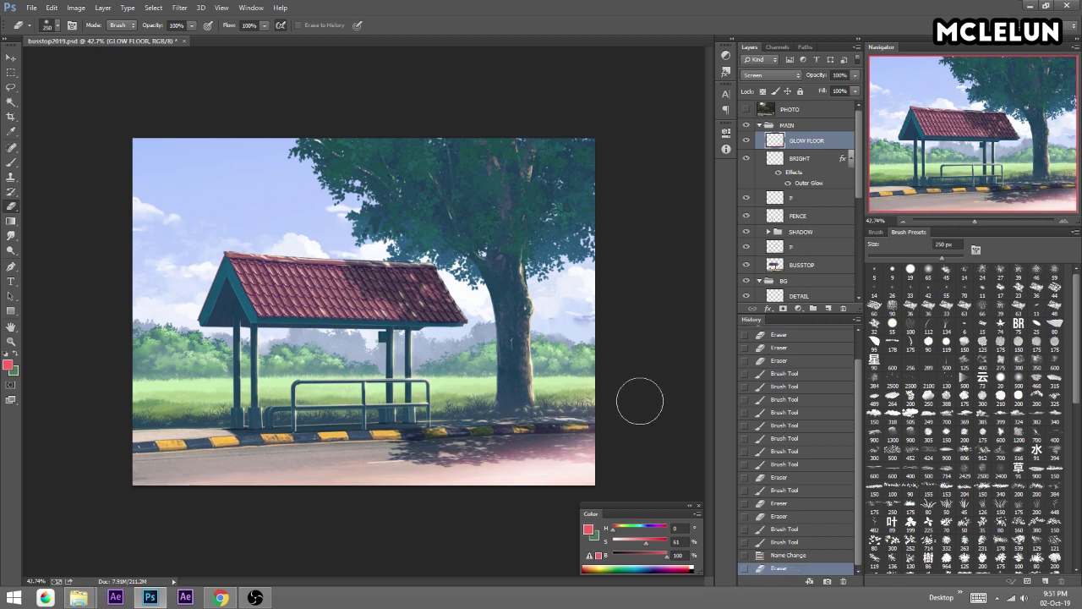
key(b)
mouse_move(609, 444)
mouse_down()
mouse_move(637, 449)
mouse_move(587, 454)
mouse_up()
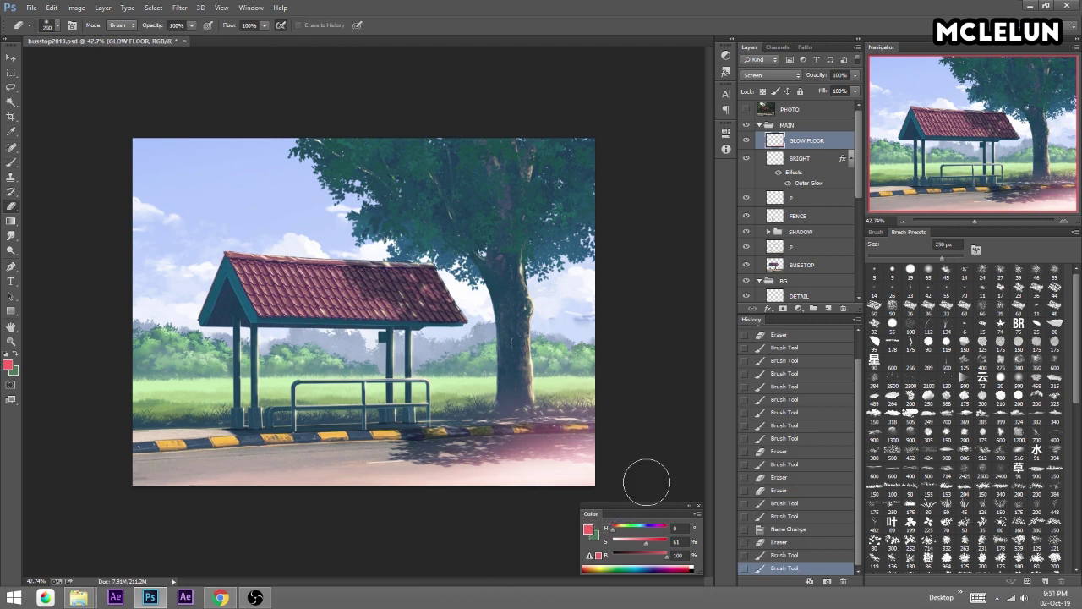
mouse_move(480, 515)
mouse_down()
mouse_move(225, 536)
mouse_move(502, 519)
mouse_up()
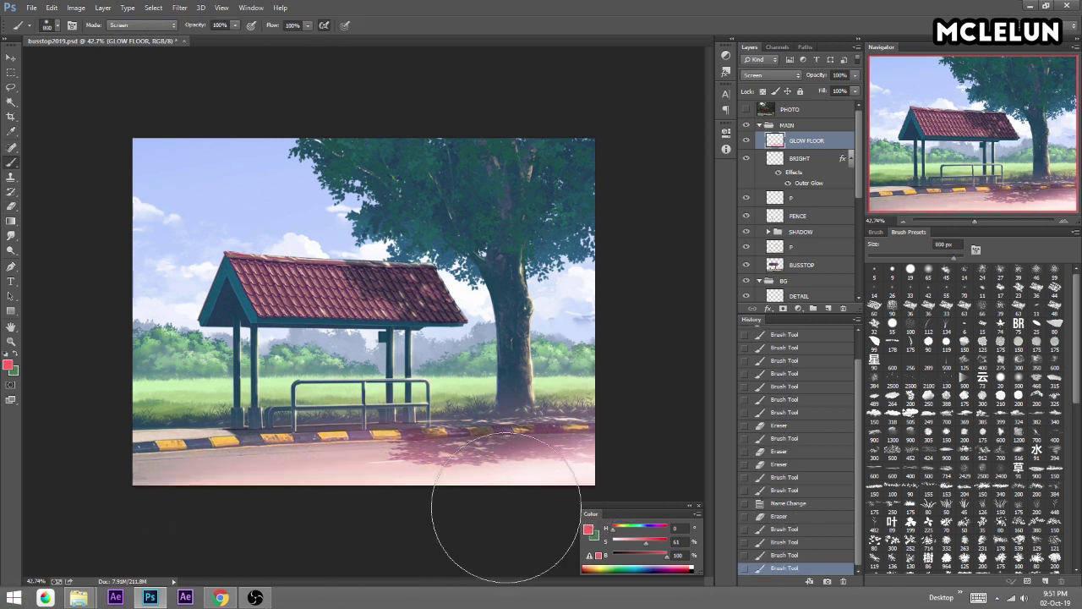
key(e)
drag(380, 422, 421, 405)
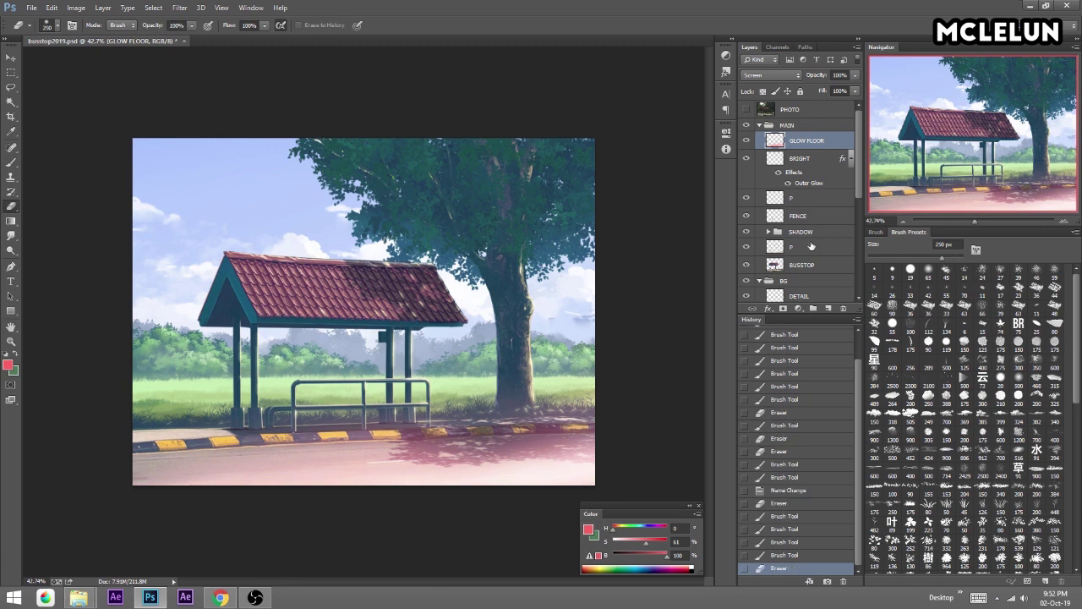
click(831, 309)
double_click(807, 140)
text(GLOW SK)
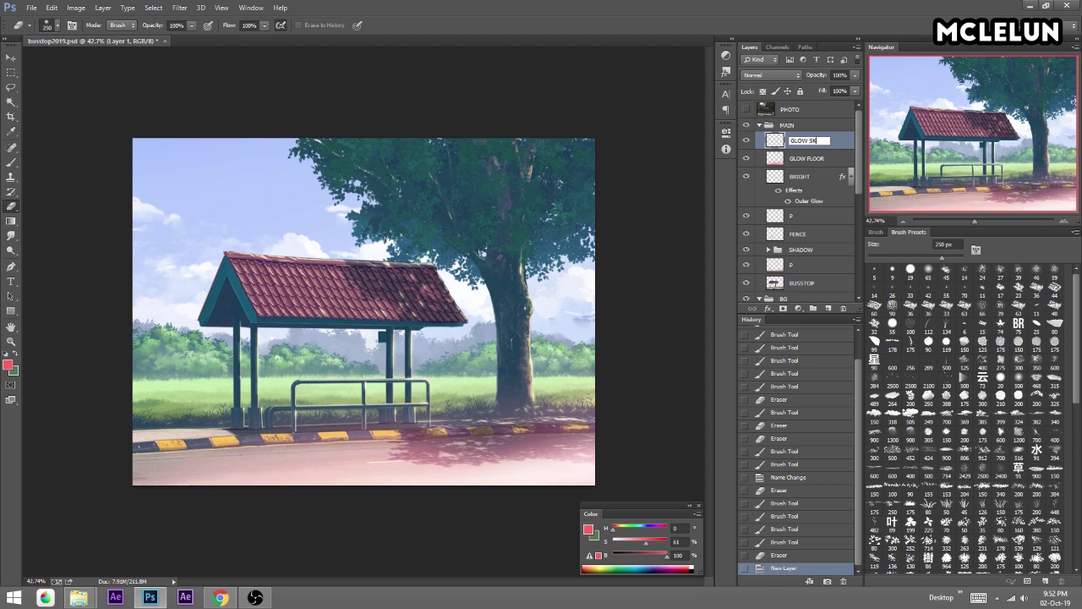
Name the new layer GLOW SKY and set its blend mode to Screen.
text(Y)
key(Return)
key(b)
drag(490, 160, 549, 194)
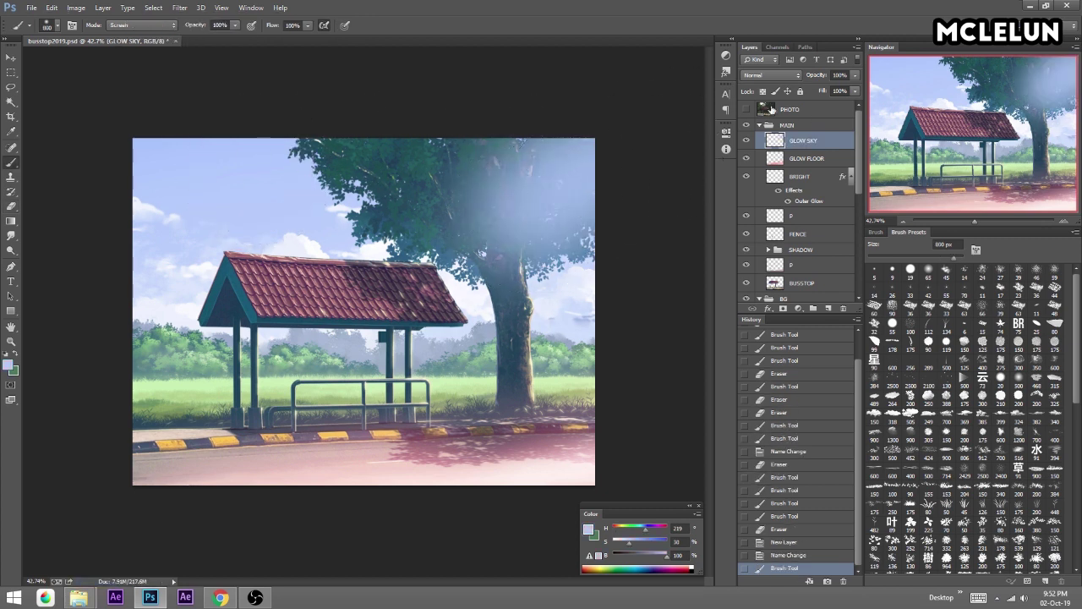
click(761, 75)
click(765, 178)
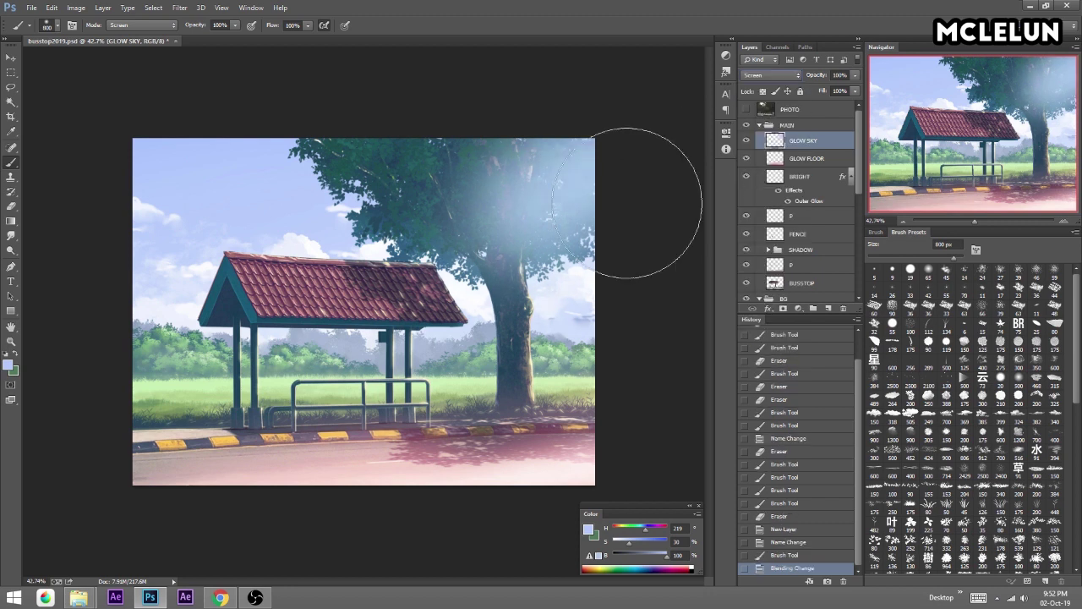
Paint a large soft glow over the tree crown with an enlarged Normal-mode brush.
drag(423, 199, 494, 193)
key(e)
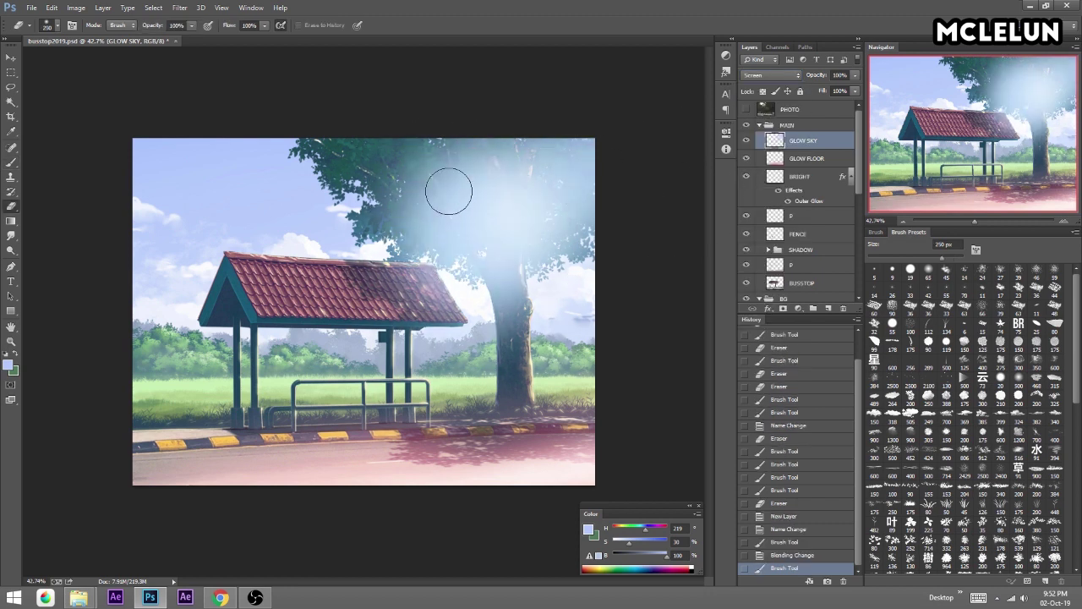
key(bracketright)
key(bracketright)
key(bracketright)
key(b)
click(142, 24)
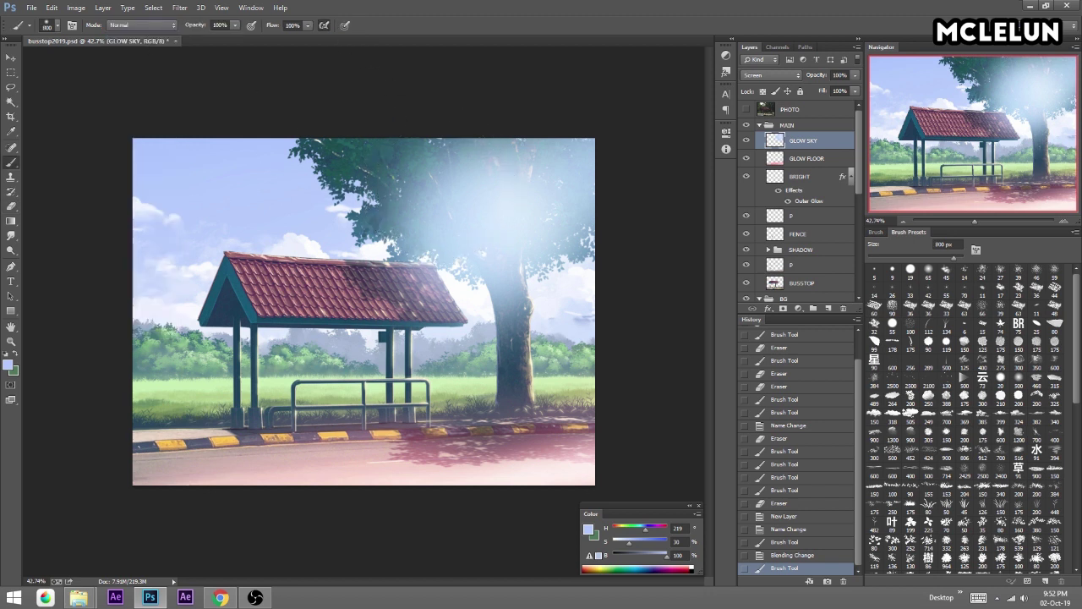
mouse_move(357, 224)
mouse_down()
mouse_move(434, 206)
mouse_move(577, 306)
mouse_up()
Paint teal over the tree's upper right and brighten the glow at the treetop.
key(e)
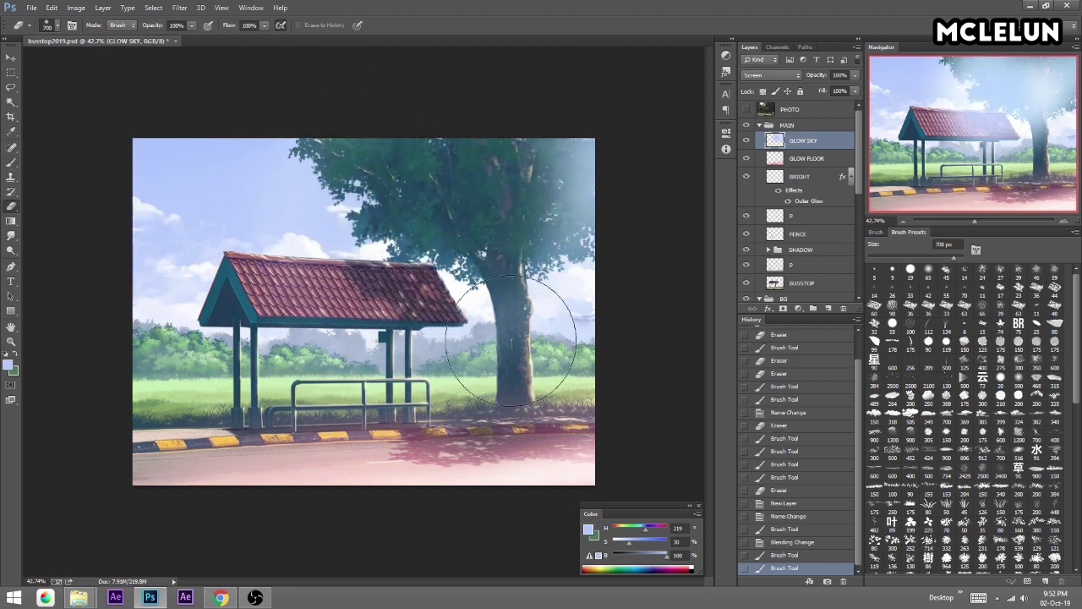
key(b)
mouse_move(647, 126)
mouse_down()
mouse_move(572, 160)
mouse_move(425, 164)
mouse_move(473, 188)
mouse_move(528, 281)
mouse_up()
key(e)
key(bracketleft)
key(b)
drag(525, 105, 479, 97)
Sample the road's purple-pink glow, saturate it, and paint pink glow over the upper-right tree.
alt+click(475, 436)
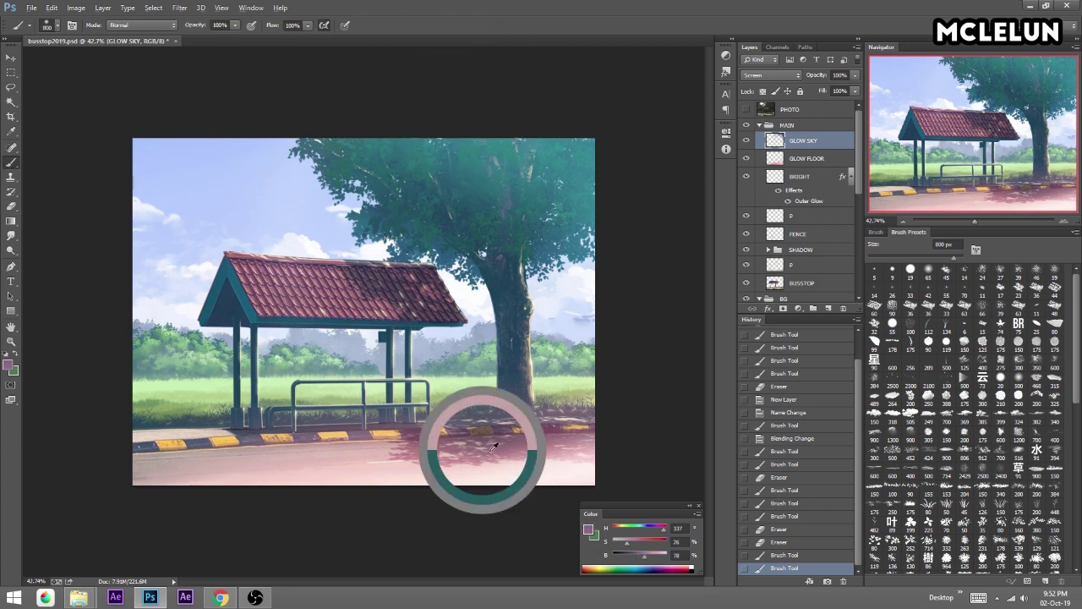
mouse_move(592, 165)
mouse_down()
mouse_move(579, 135)
mouse_move(582, 152)
mouse_up()
key(bracketleft)
key(e)
key(b)
drag(628, 544, 649, 555)
drag(618, 144, 561, 198)
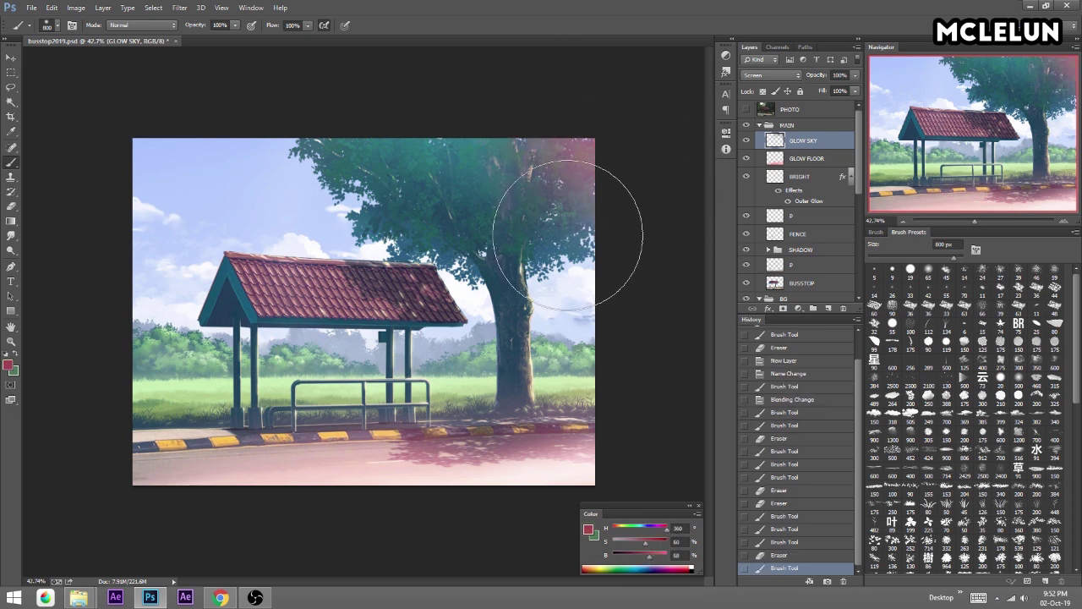
Clear the pink glow and paint a partly erased light sky-blue glow at the upper right.
alt+click(161, 142)
key(ctrl+a)
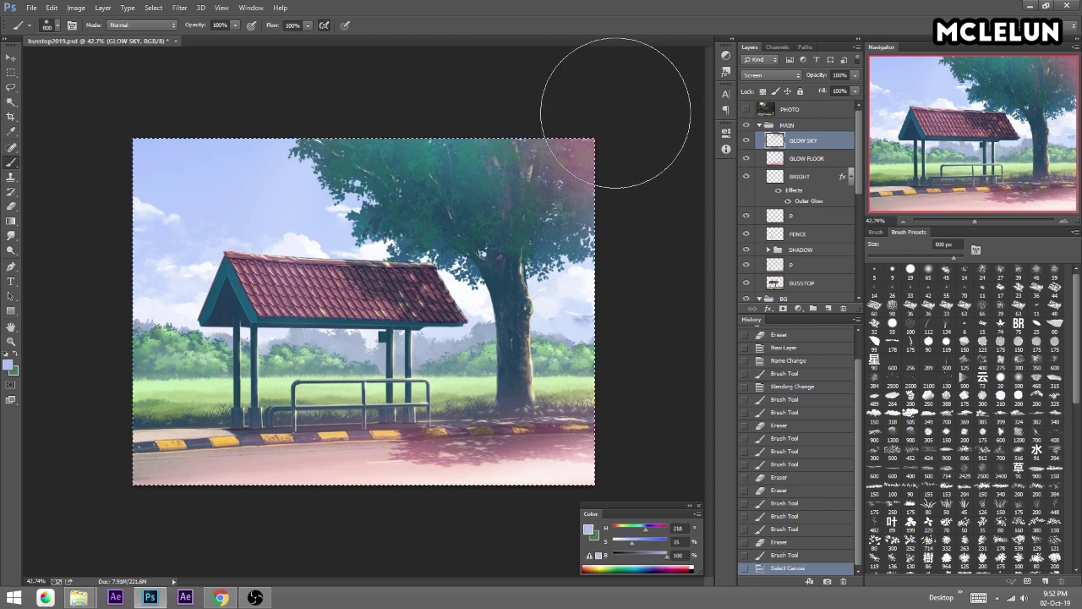
key(Delete)
key(Delete)
key(ctrl+d)
mouse_move(624, 133)
mouse_down()
mouse_move(601, 139)
mouse_move(513, 109)
mouse_up()
key(e)
drag(454, 157, 584, 265)
Extend the light-blue glow across the treetop and erase the excess haze.
key(b)
mouse_move(564, 102)
mouse_down()
mouse_move(514, 85)
mouse_move(220, 110)
mouse_up()
key(e)
drag(266, 181, 531, 201)
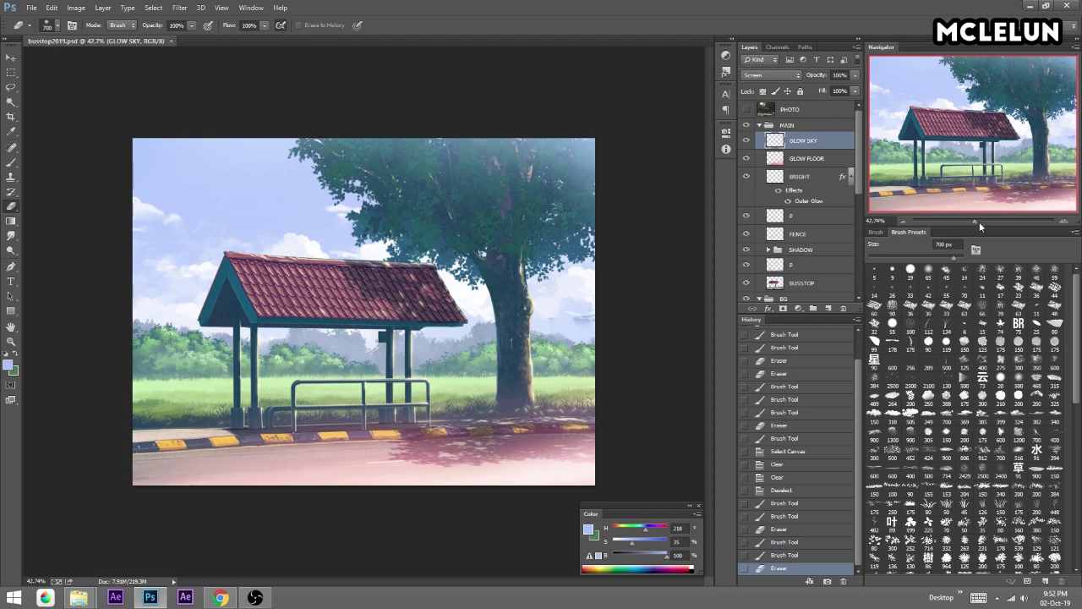
Zoom in on the bus stop roof and posts, zoom out, and briefly toggle the reference photo.
drag(979, 221, 989, 220)
drag(1020, 171, 958, 175)
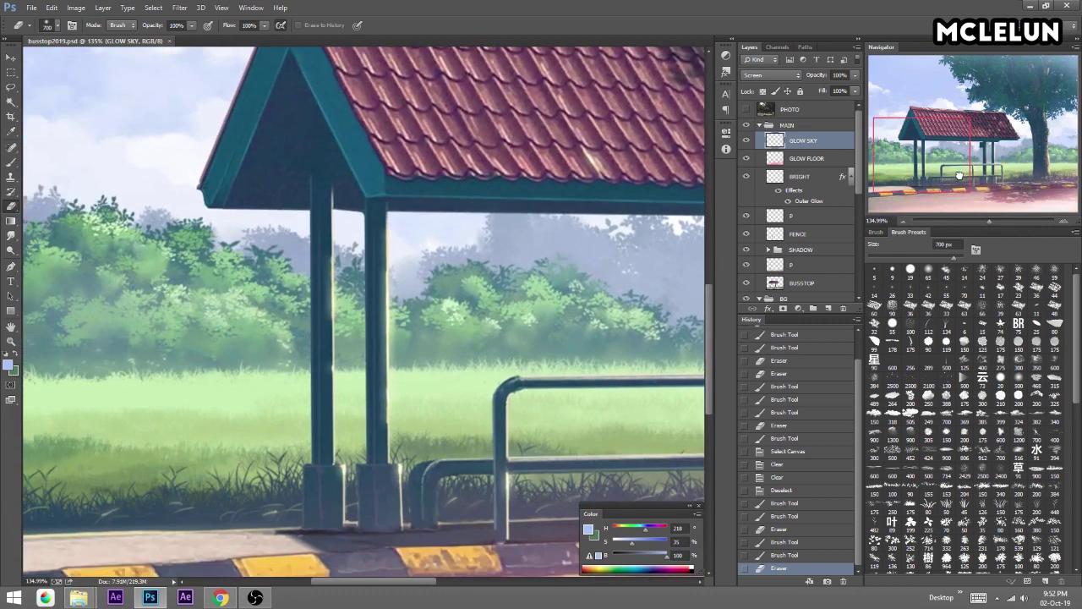
drag(983, 219, 977, 219)
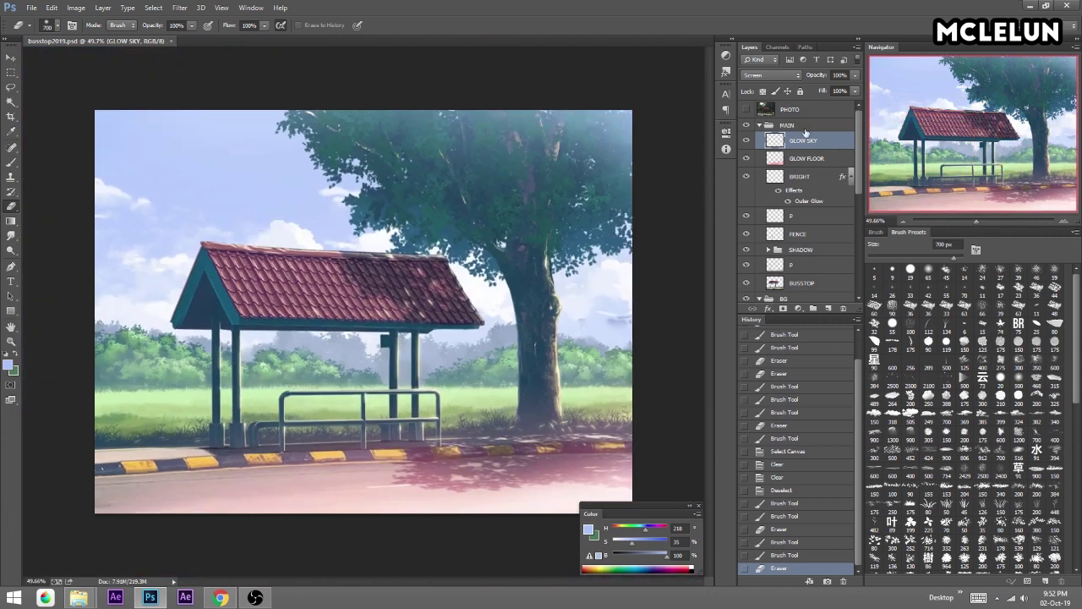
click(747, 109)
click(747, 109)
Compare against the reference photo, leave it hidden, save, and bring up the screen recorder.
click(746, 109)
click(746, 109)
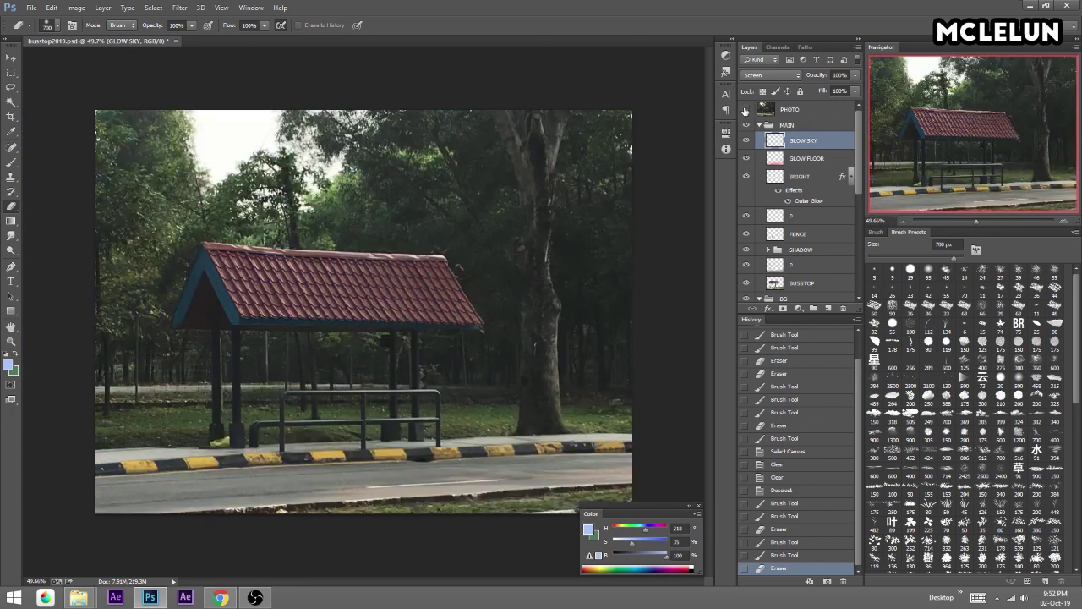
key(ctrl+s)
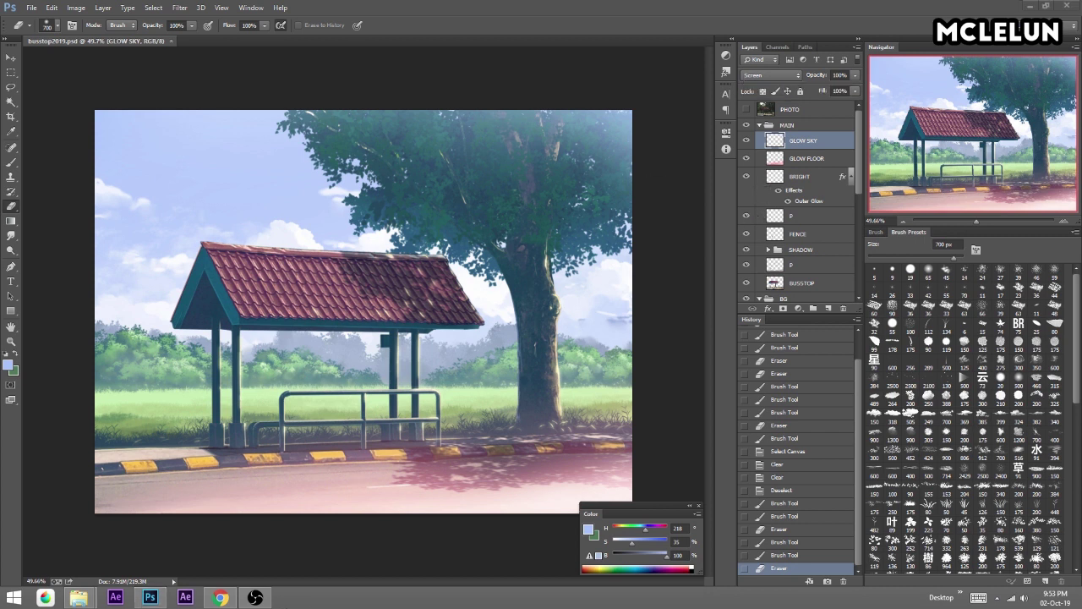
click(255, 598)
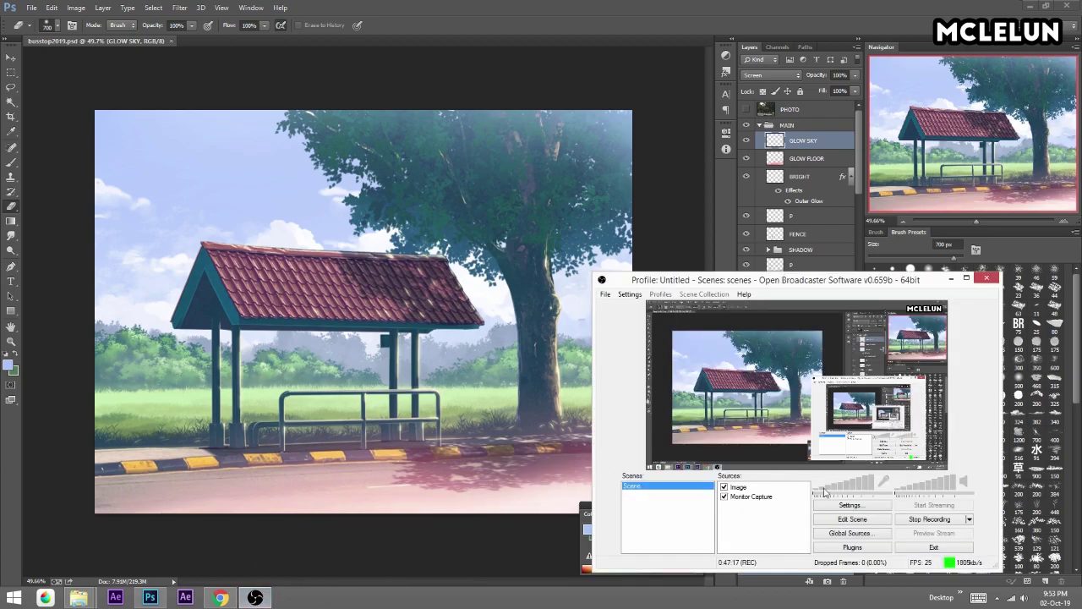